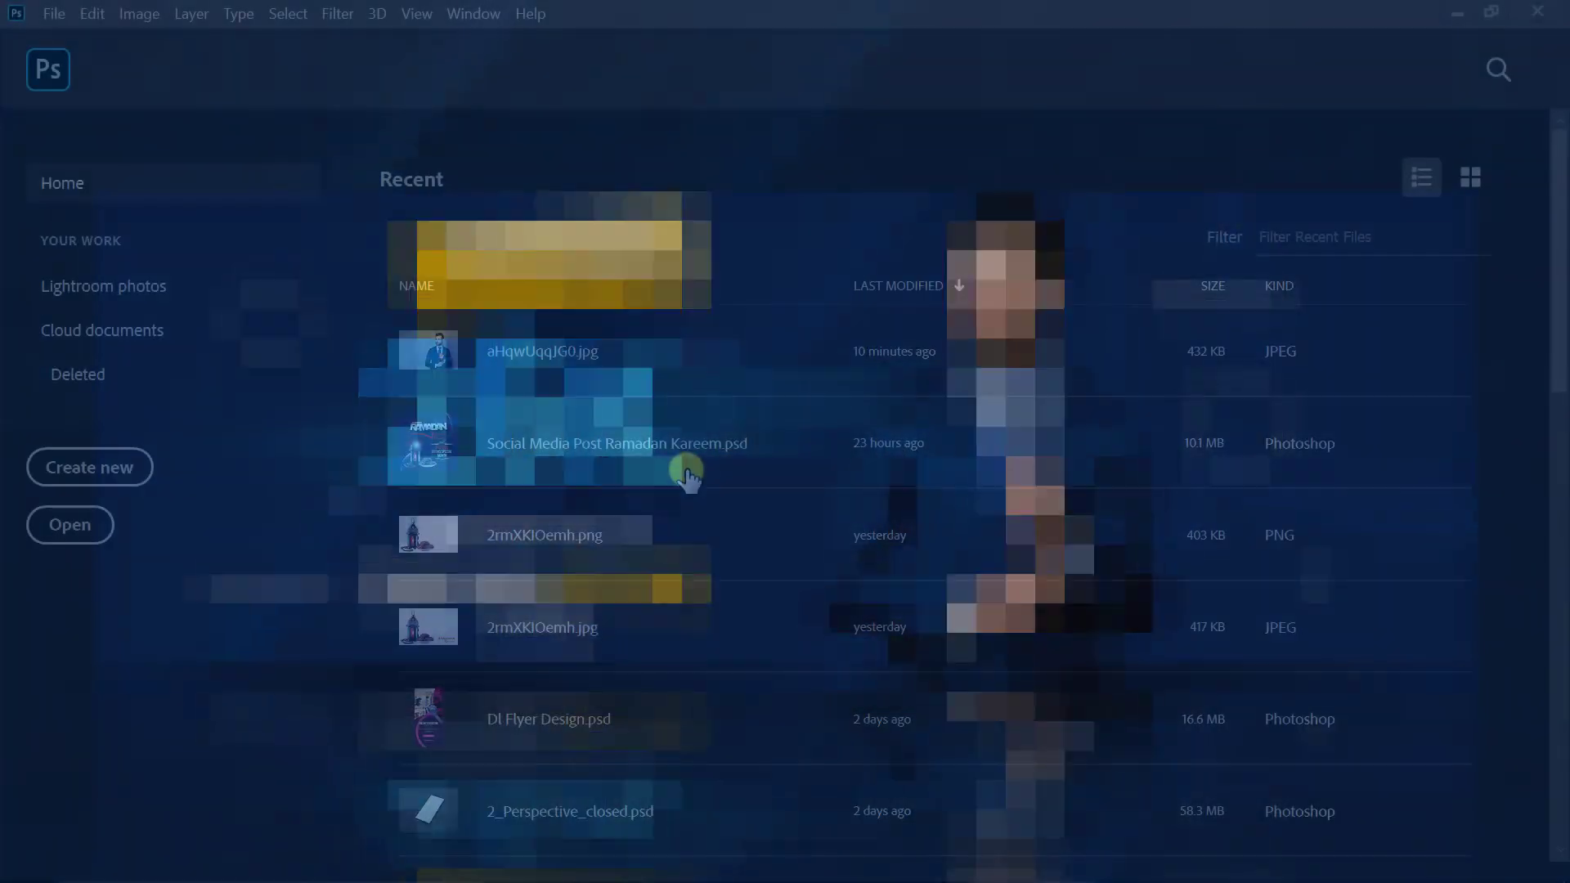
Step: Create a new document named Banner Design, 1000 px wide by 350 px tall
left_click(124, 474)
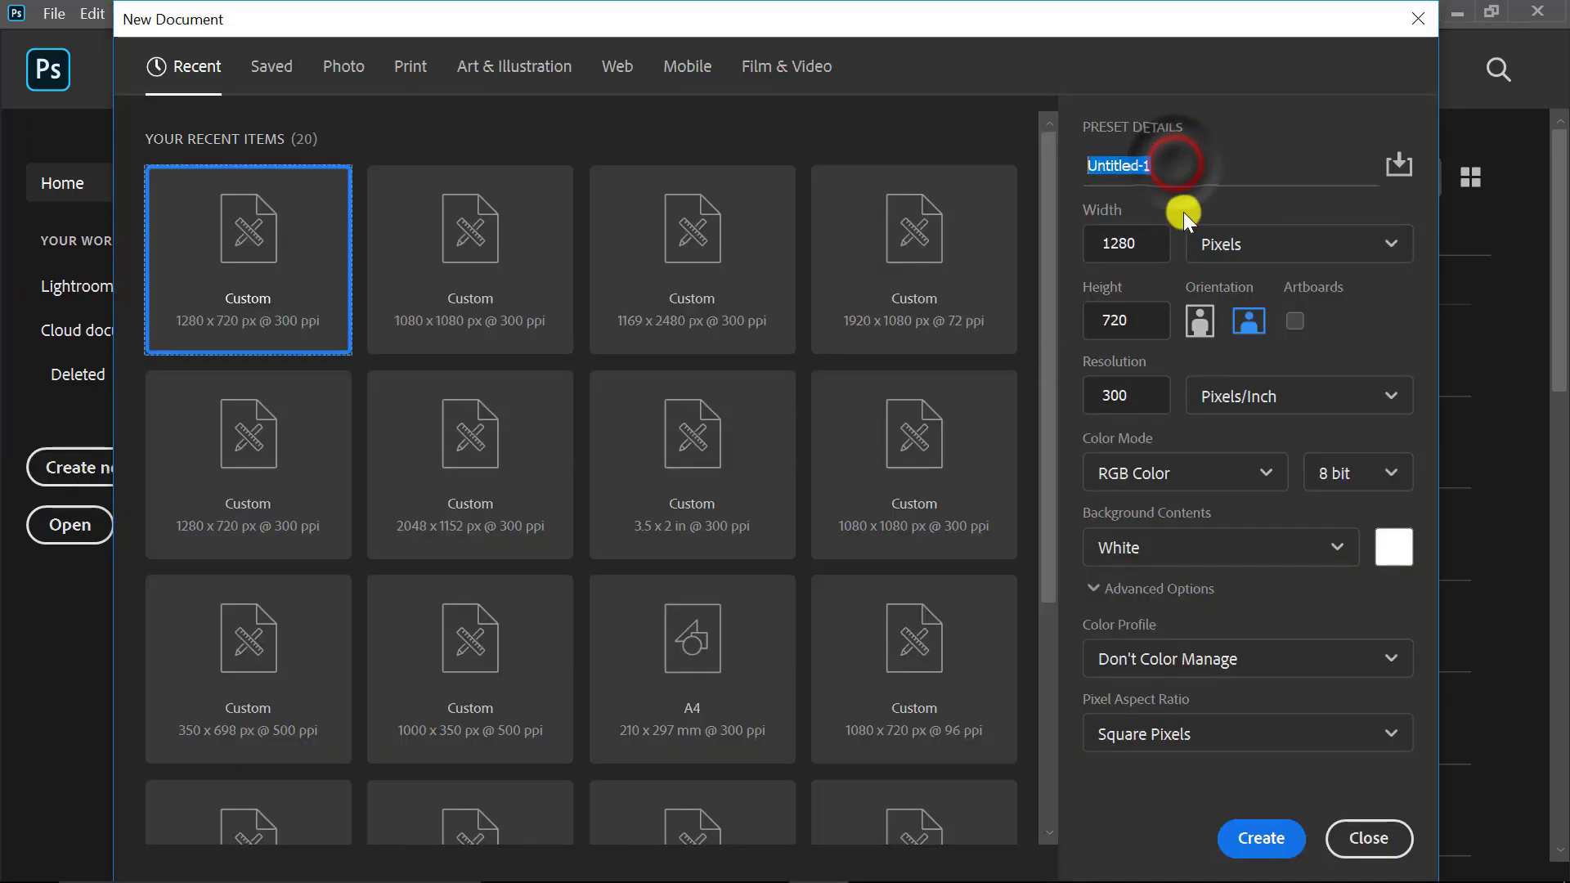
key("BackSpace")
type("Banner Design")
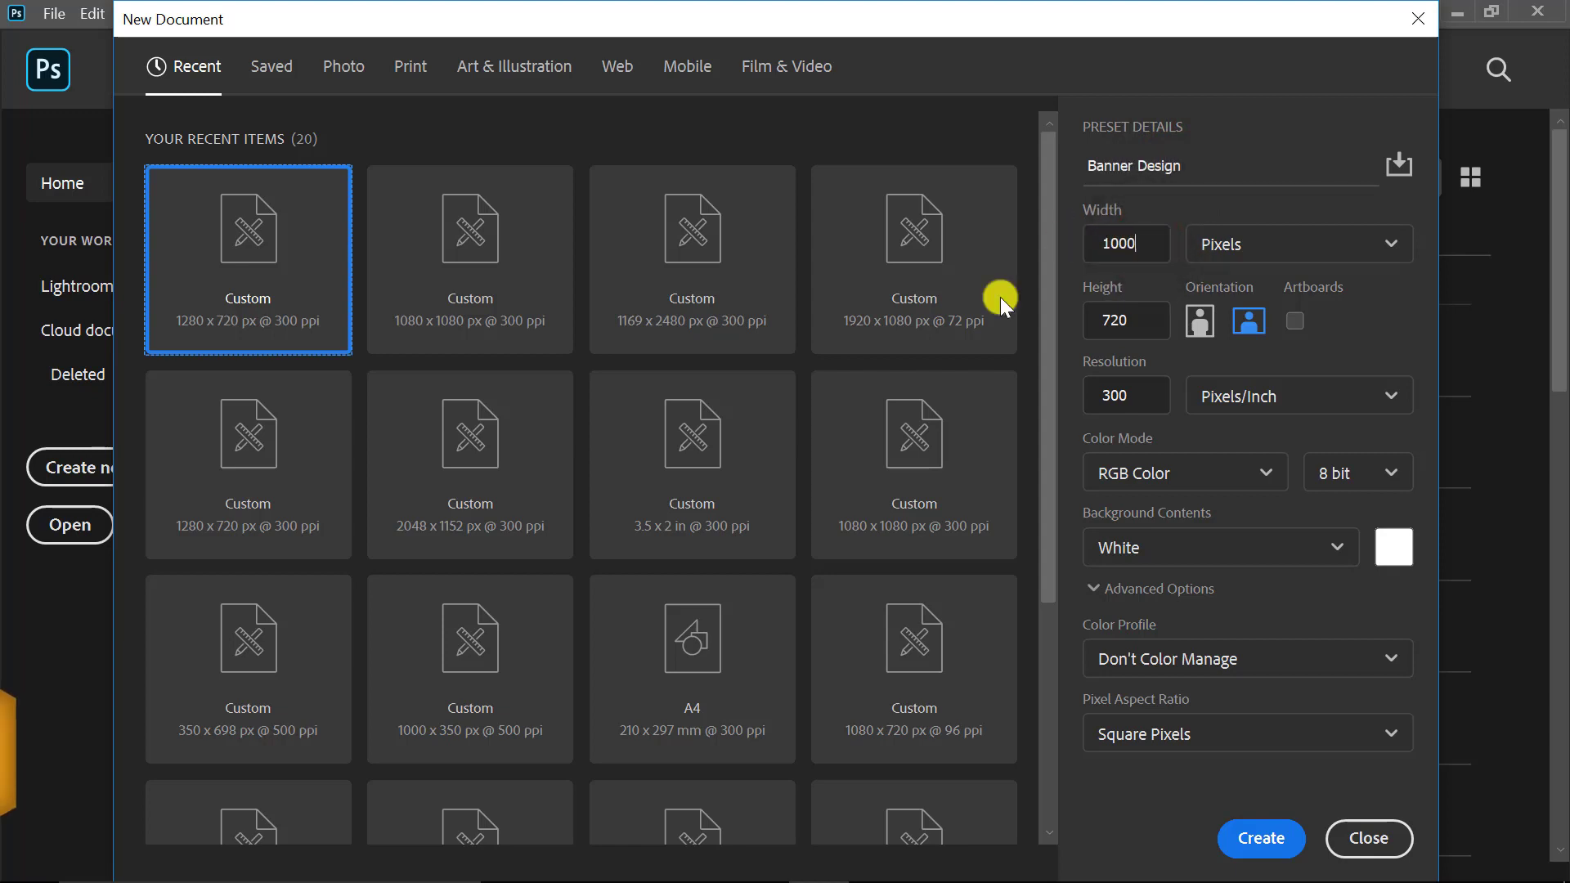
double_click(1120, 320)
type("350")
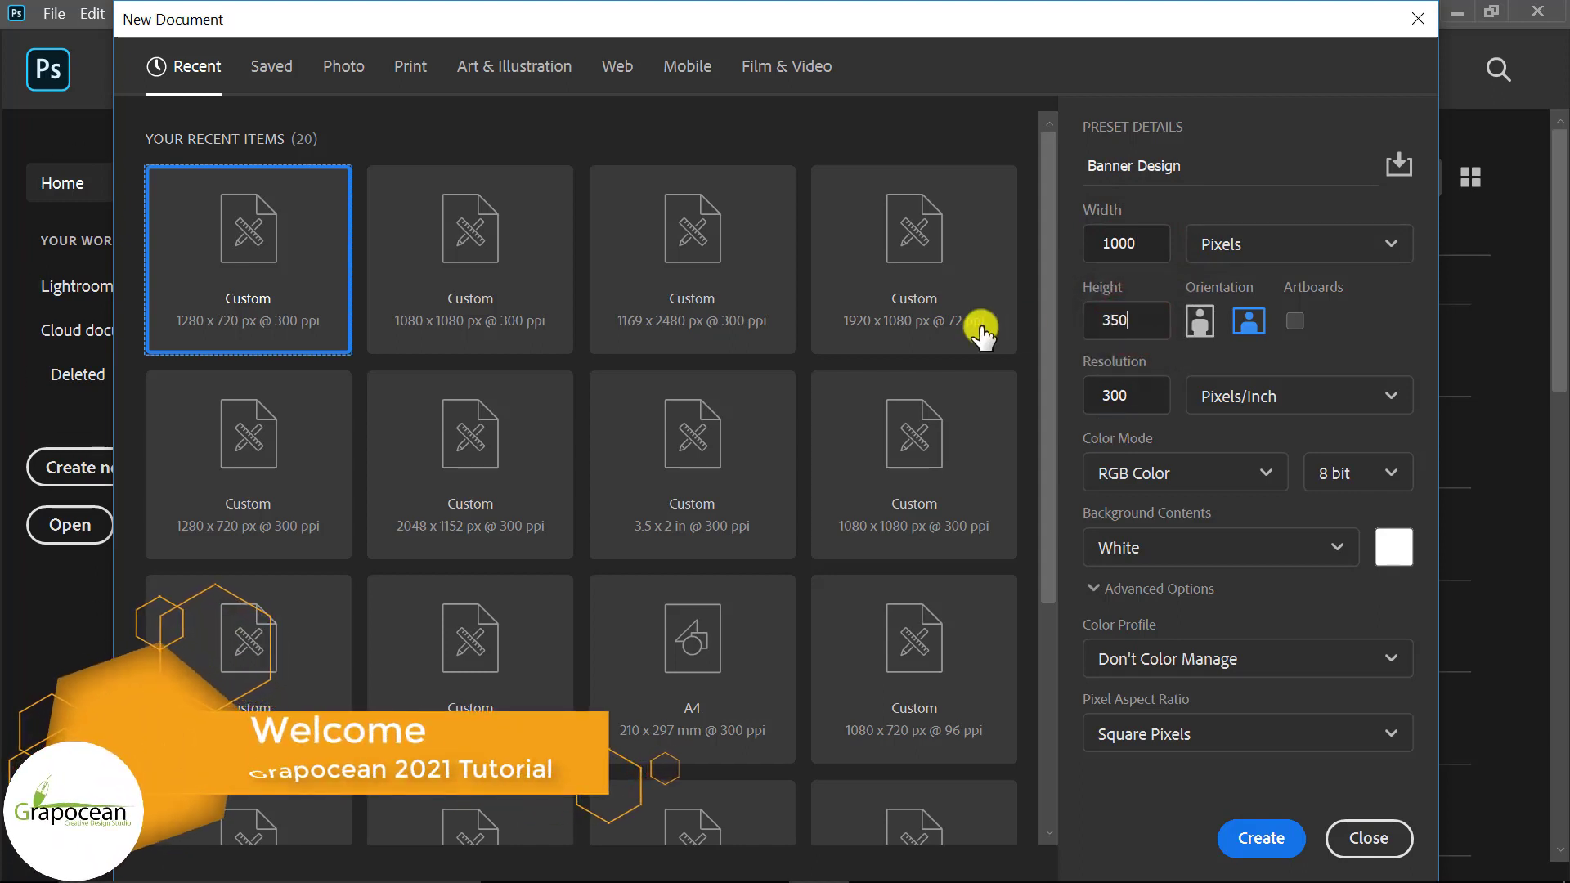
key("Return")
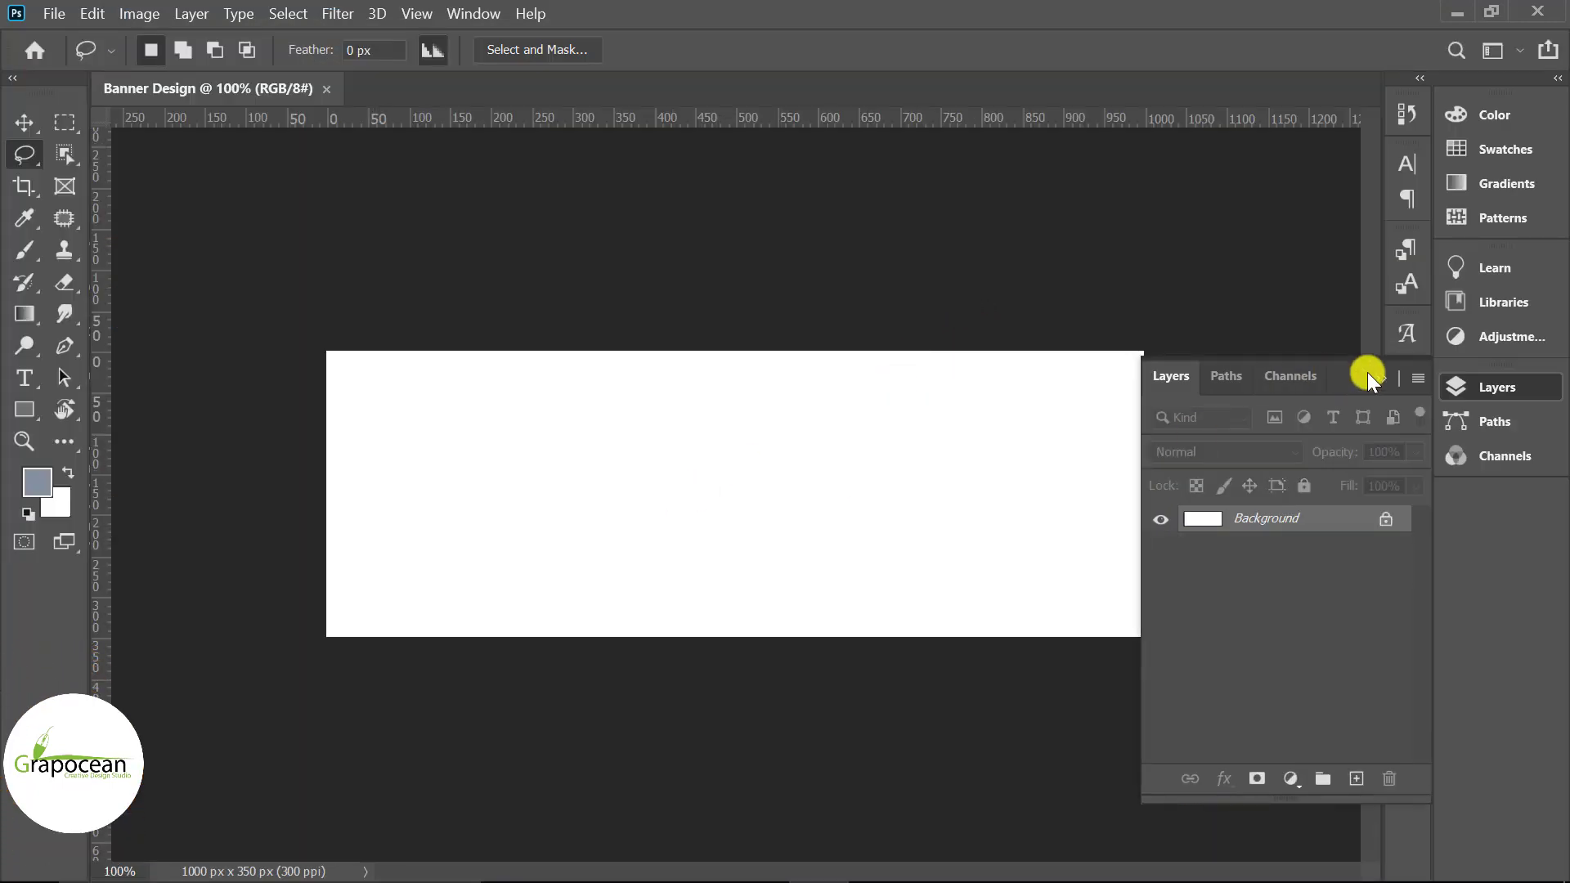
Step: Open the photo of the man in the suit and drag it into Banner Design
left_click(1380, 378)
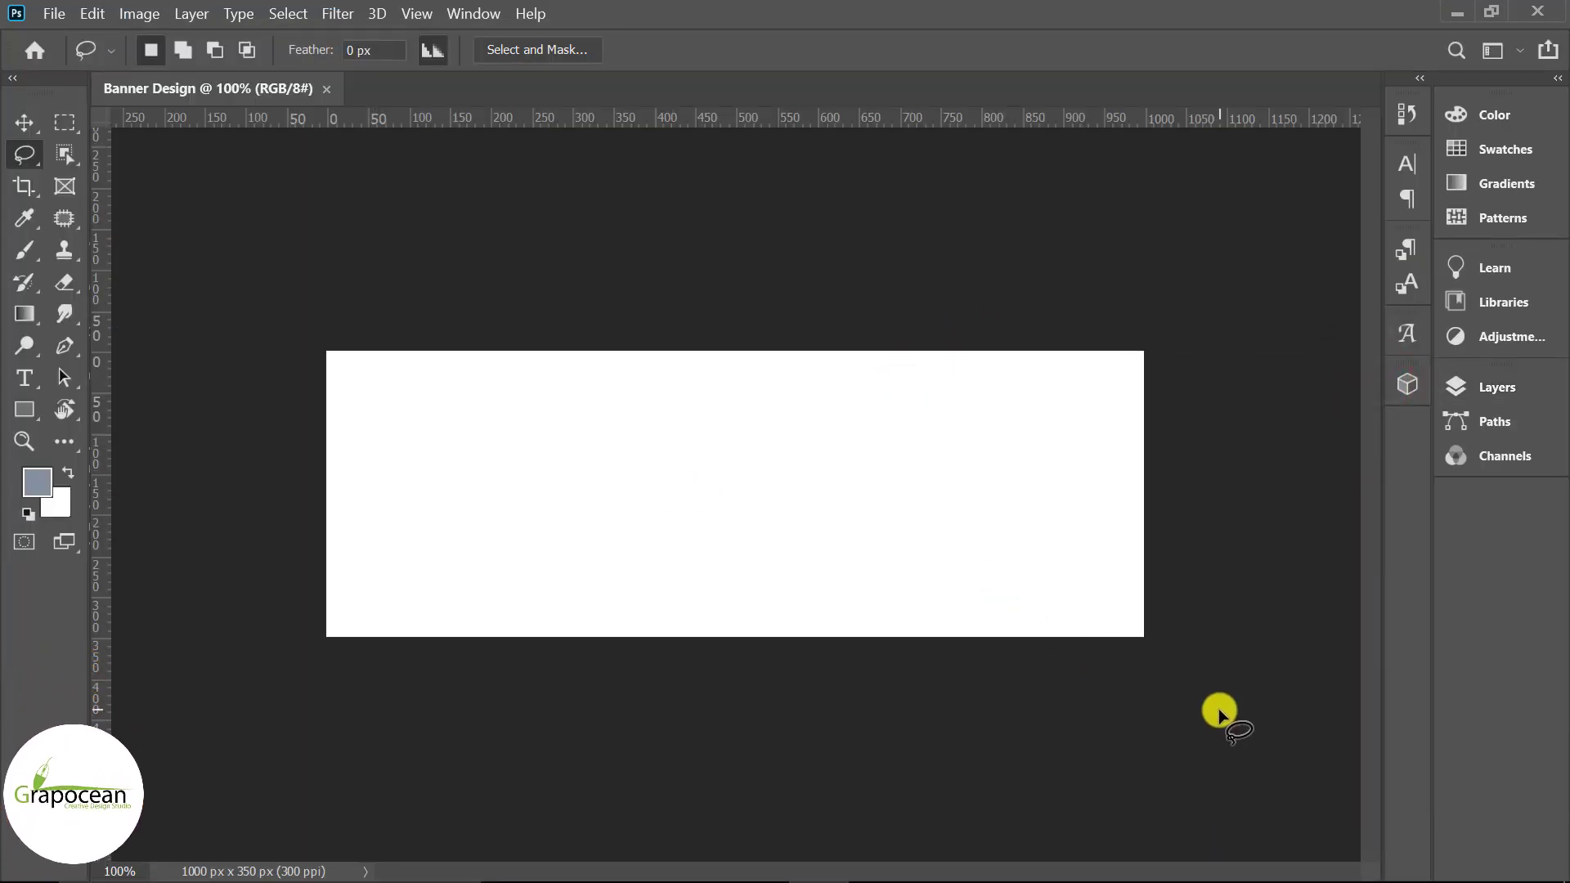
left_click(54, 13)
left_click(82, 60)
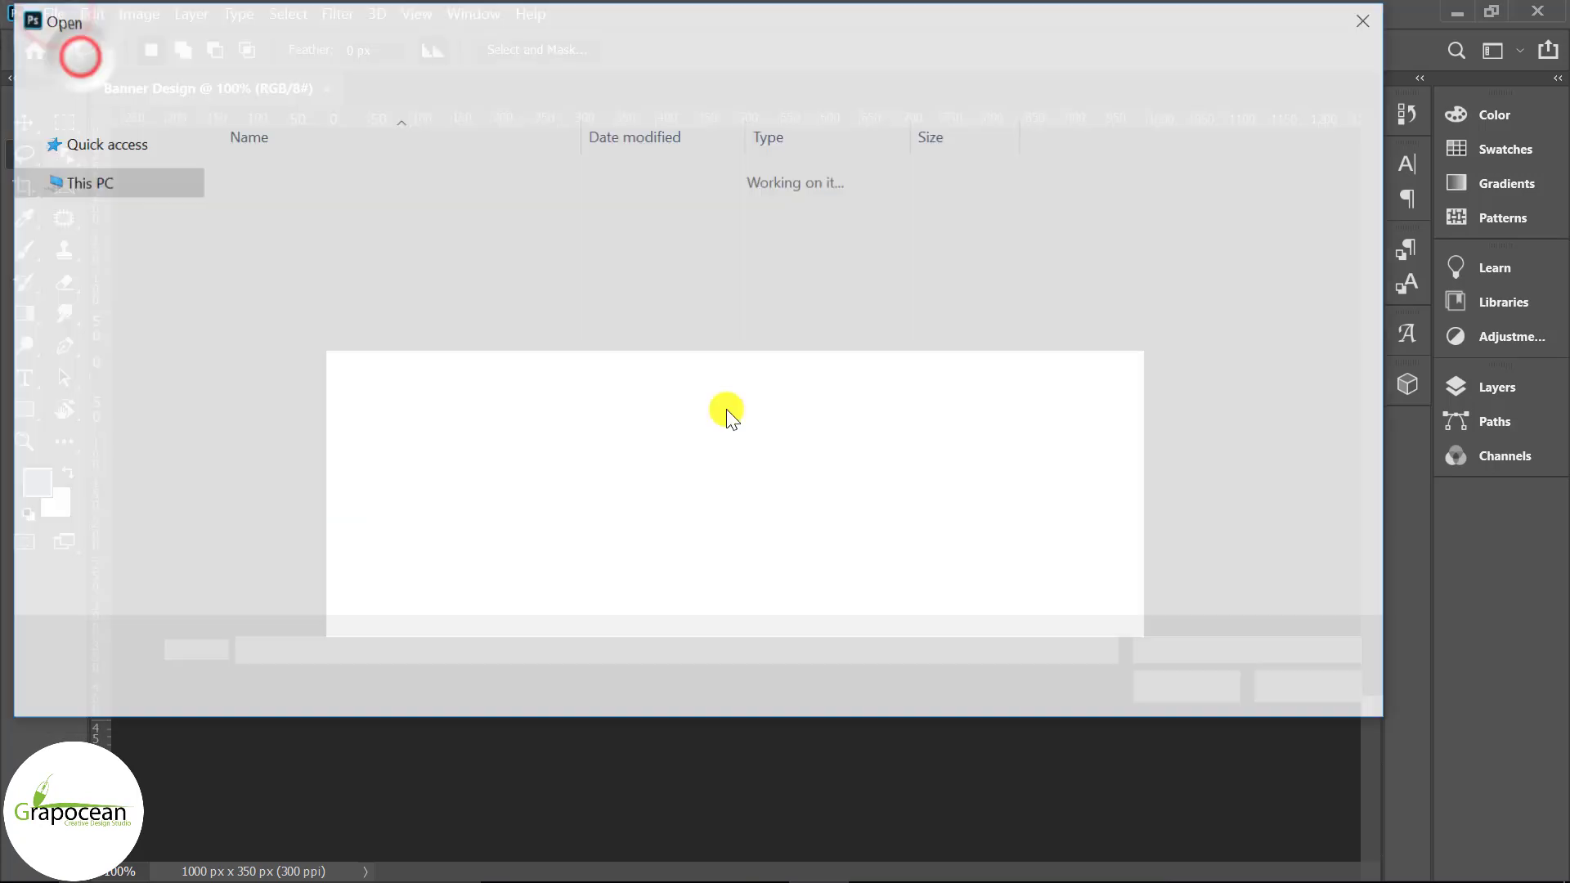
left_click(463, 192)
left_click(1199, 684)
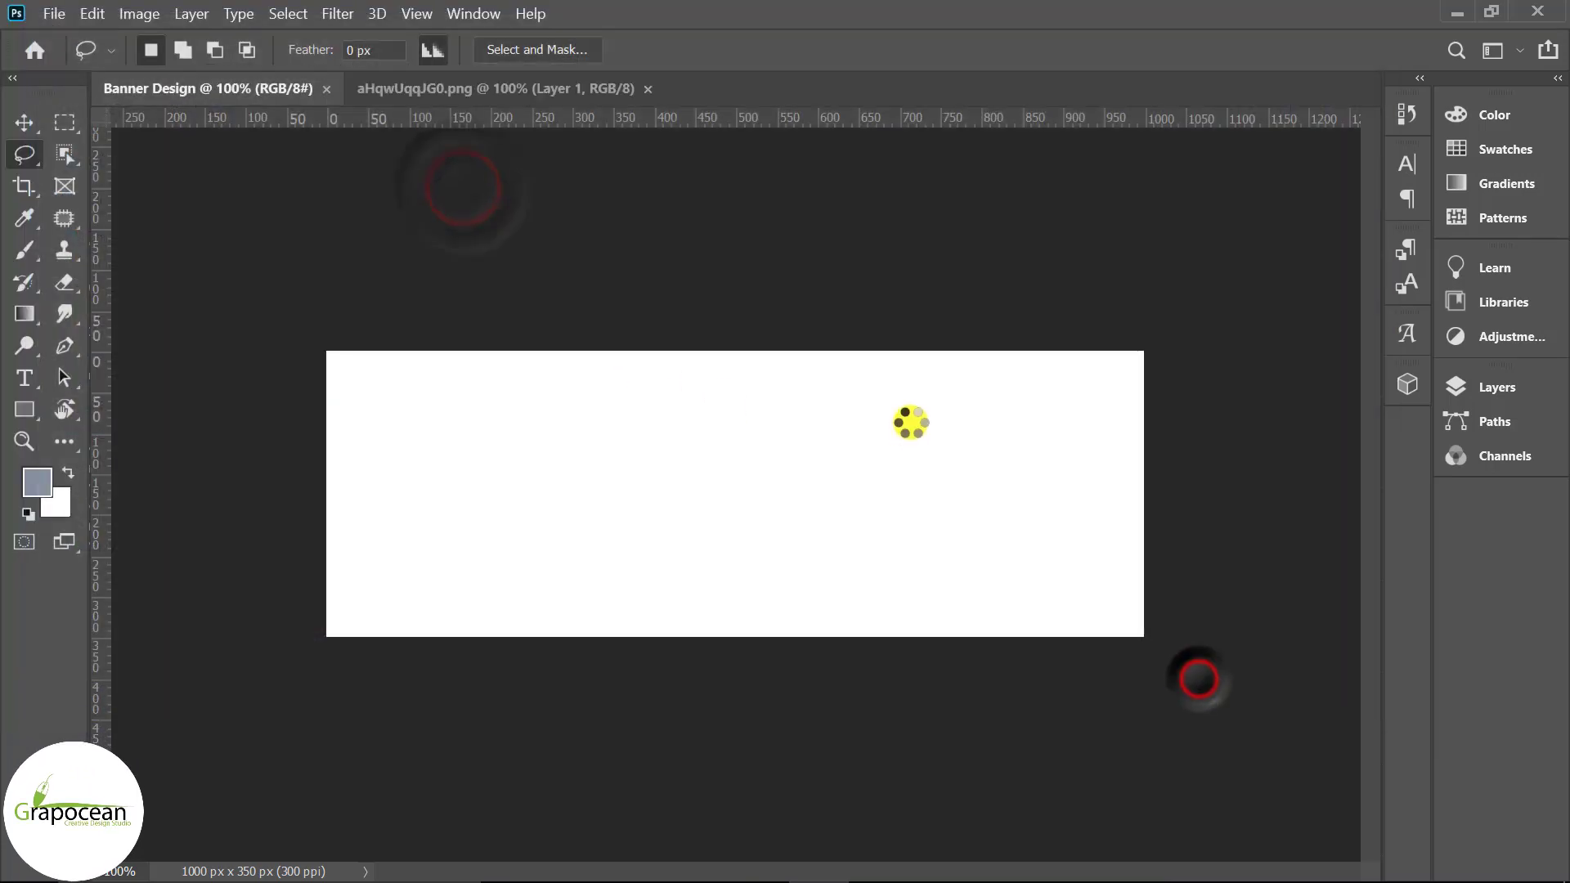
left_click(30, 122)
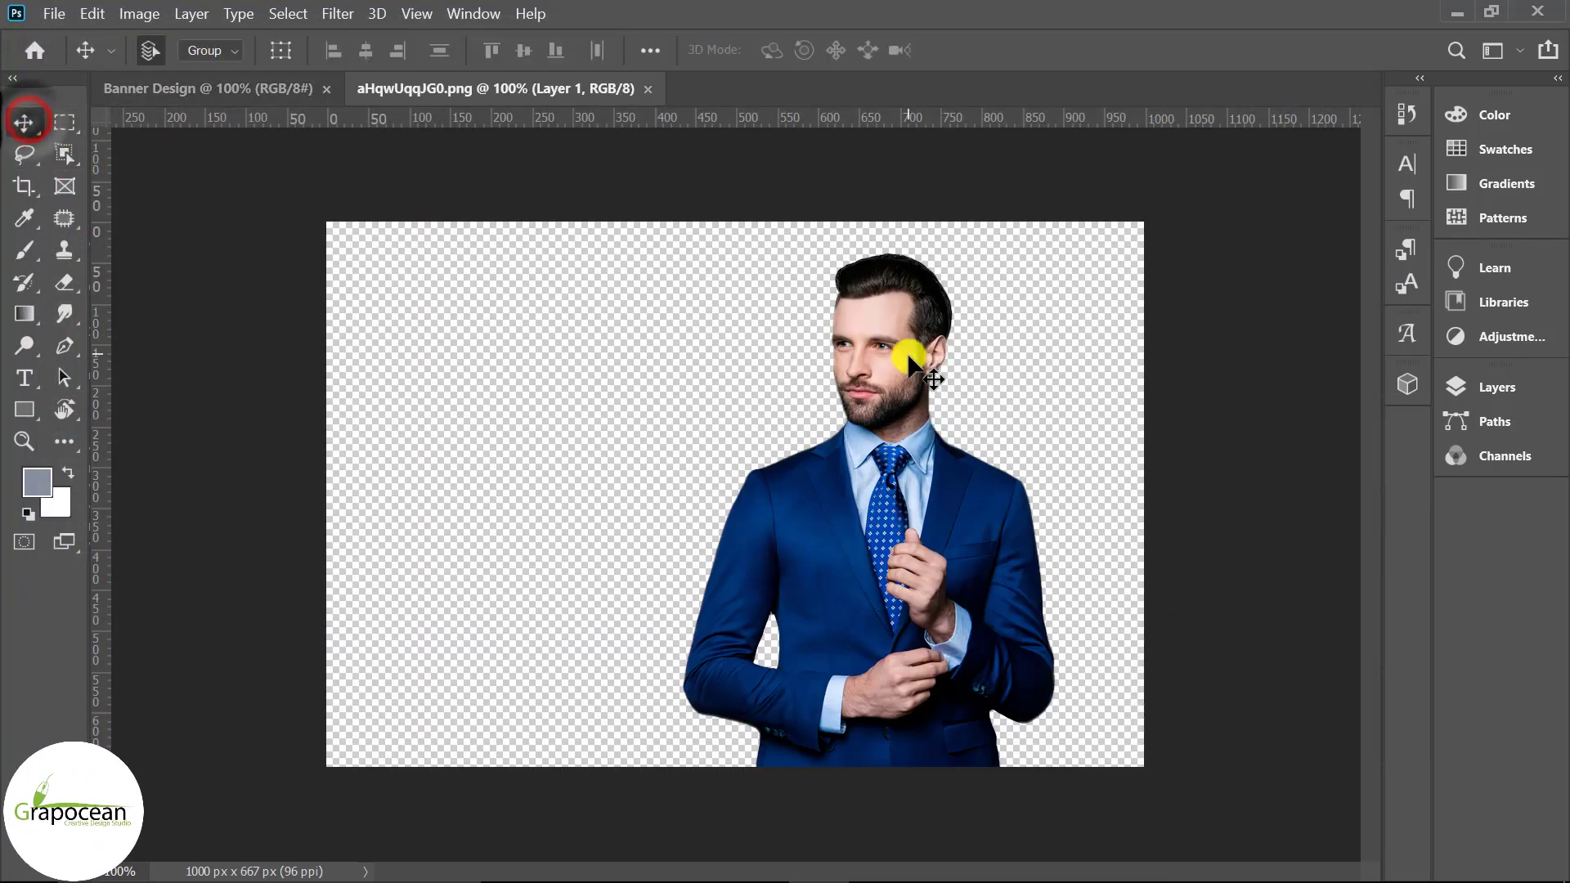
mouse_move(905, 350)
left_mouse_down()
mouse_move(217, 92)
mouse_move(881, 478)
left_mouse_up()
Step: Scale the man to about 55% and rest him on the banner's bottom edge, right of center
key("ctrl+t")
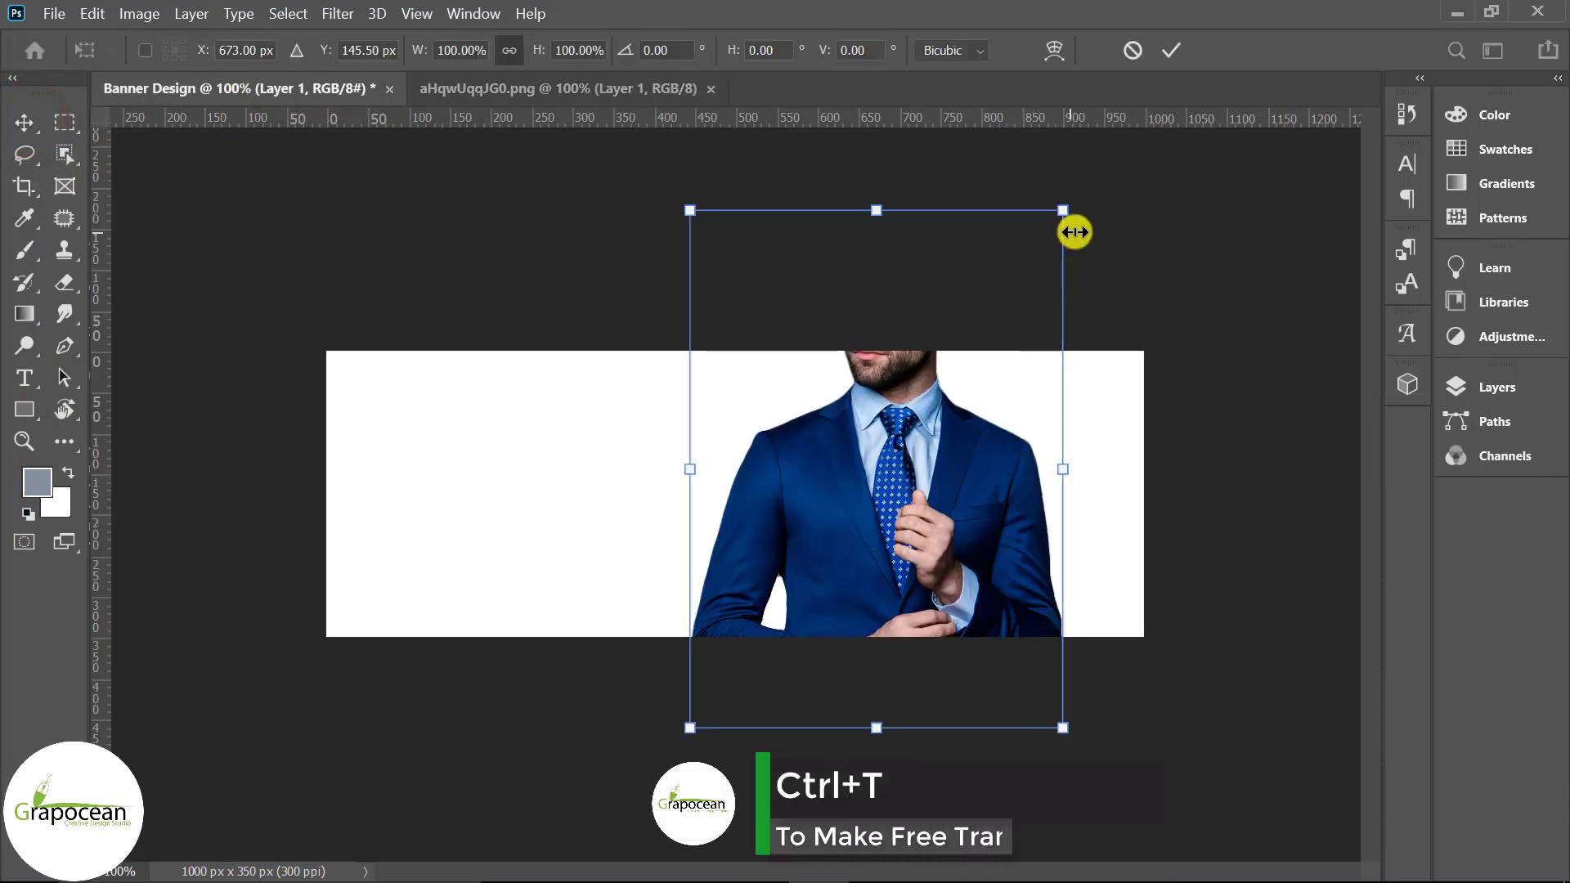
left_click_drag(1073, 232, 1023, 350)
left_click_drag(905, 543, 904, 570)
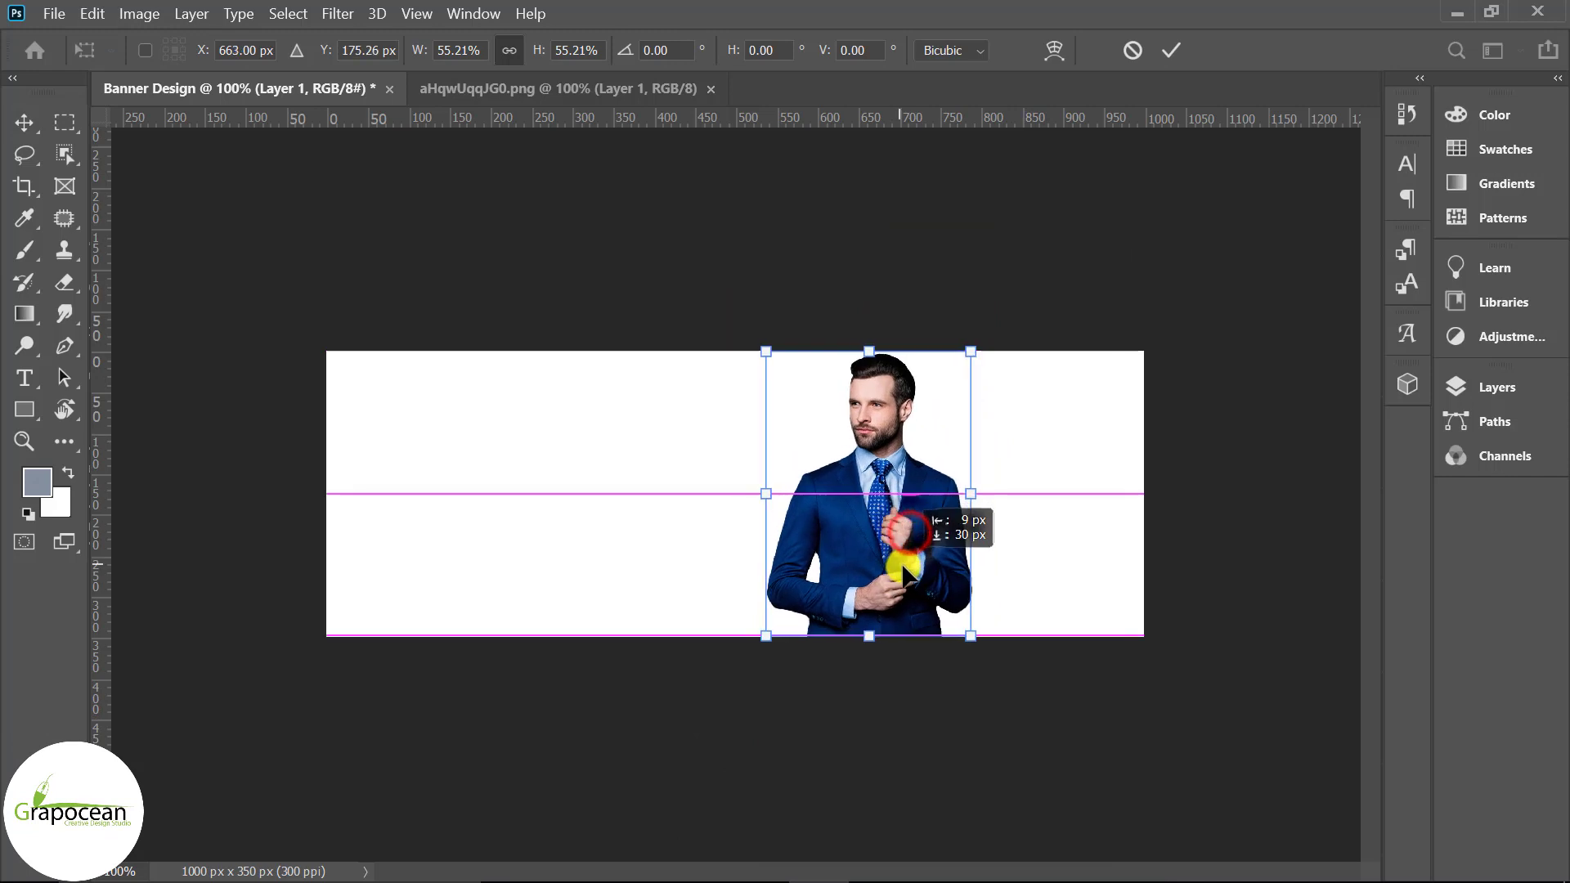
left_click_drag(985, 646, 974, 642)
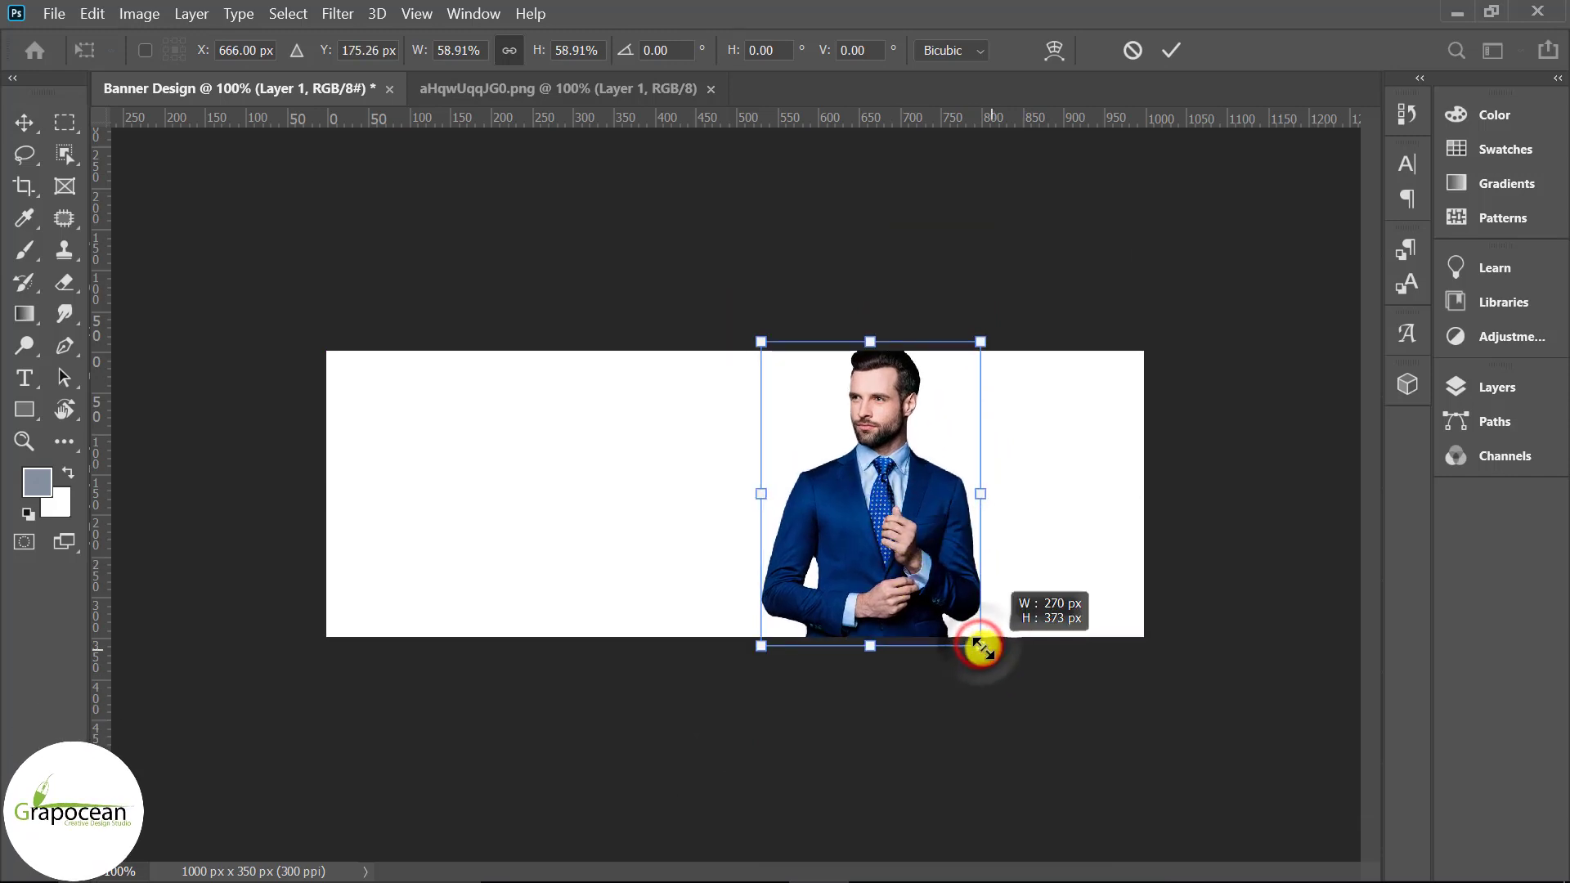
left_click(1171, 49)
left_click(1503, 391)
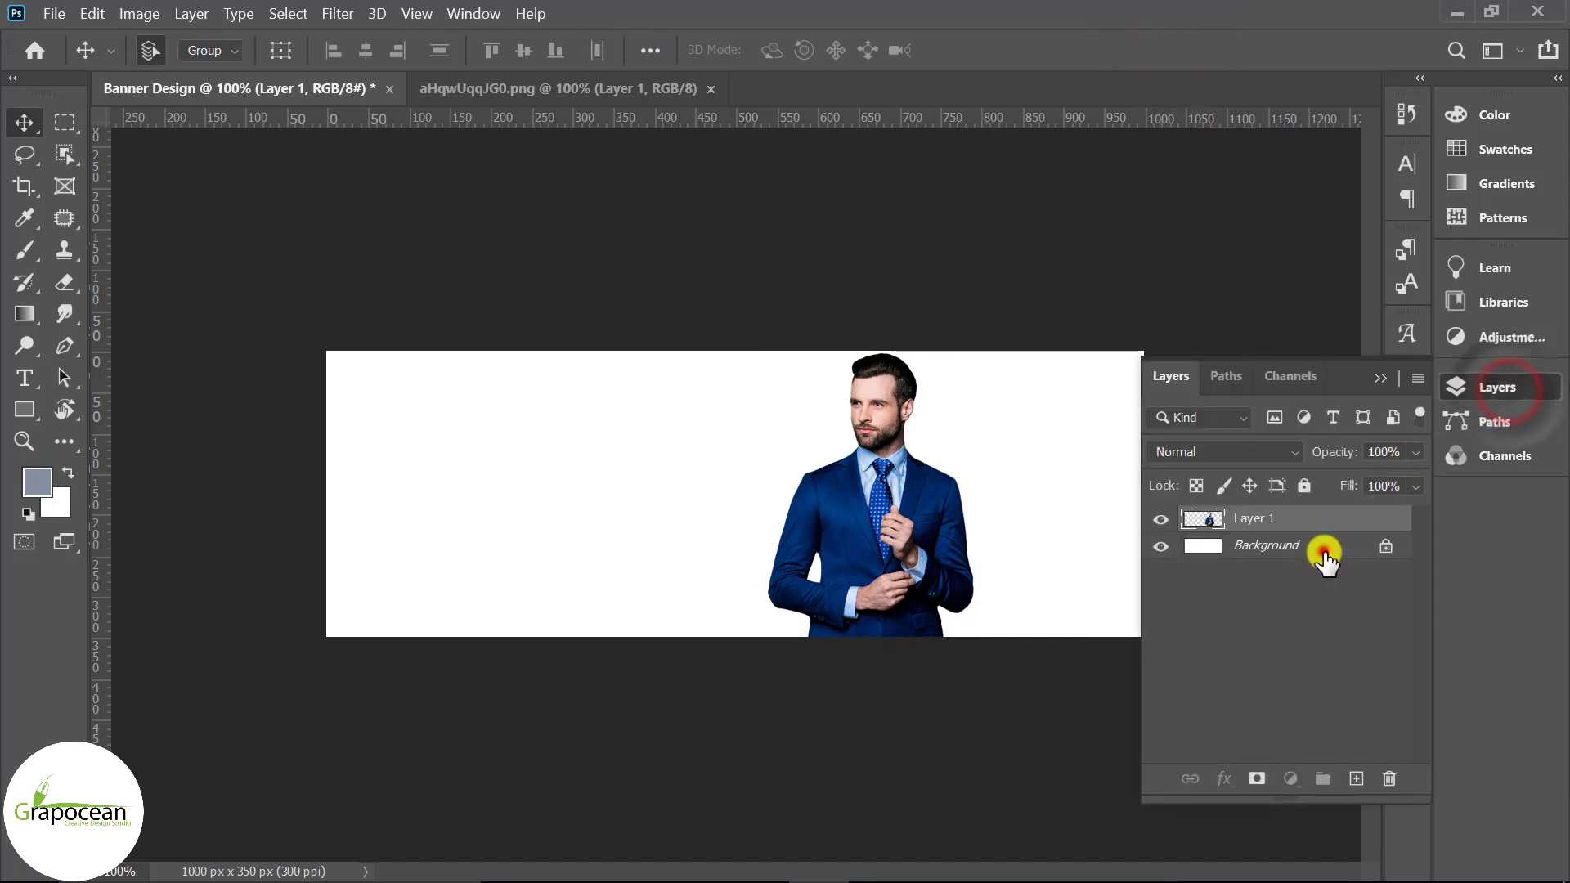
Step: Add a Solid Color fill layer above Background in navy #00245c, sampled from the man's suit
left_click(1325, 547)
left_click(1306, 779)
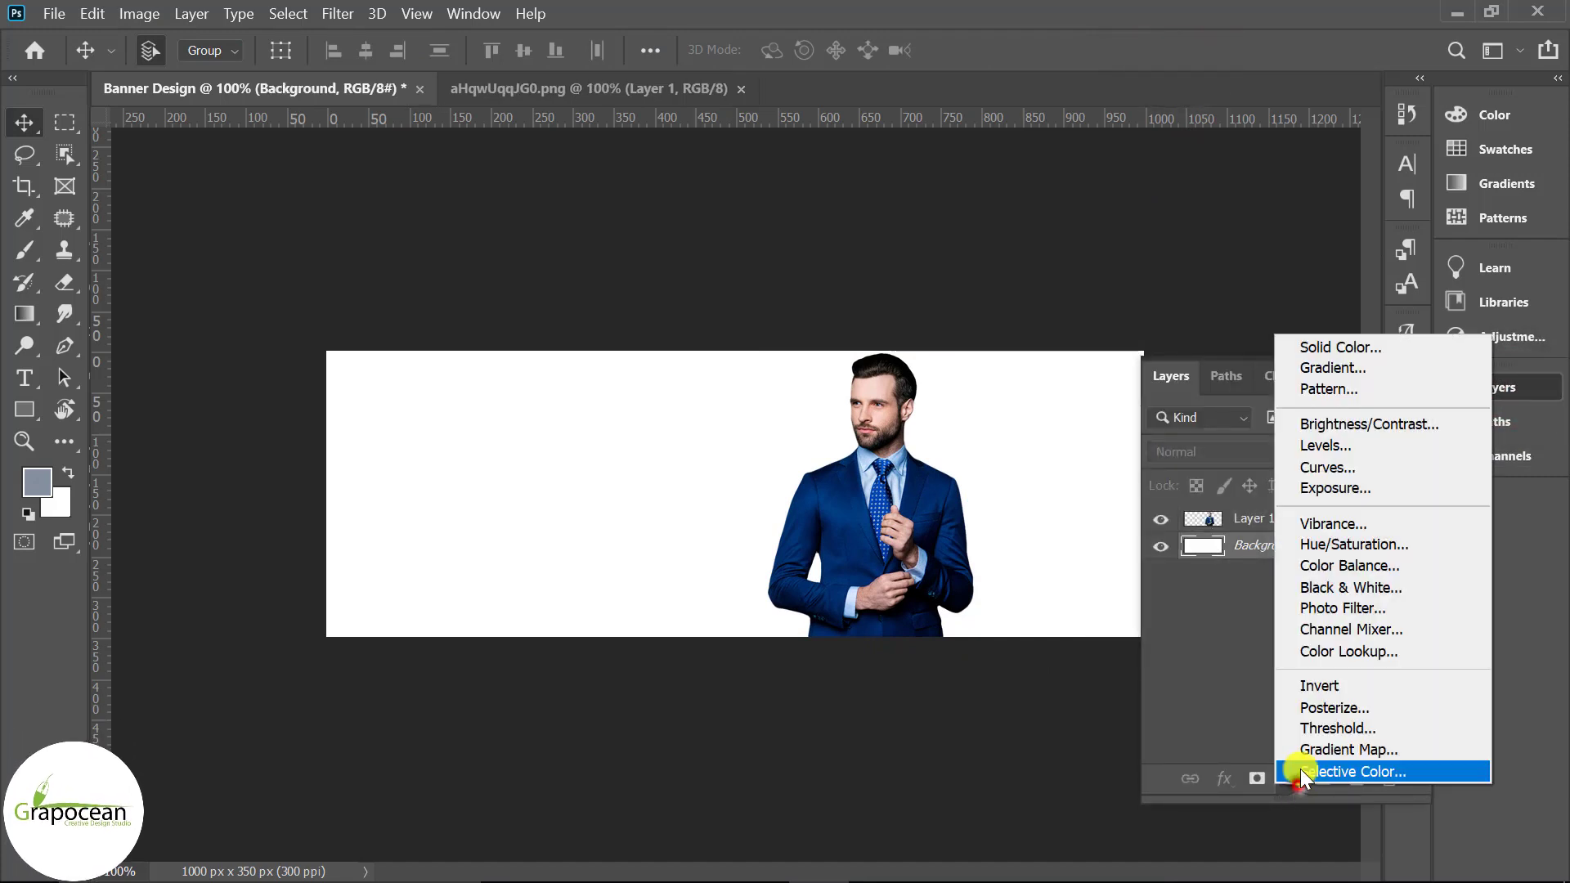
left_click(1353, 344)
mouse_move(834, 400)
left_mouse_down()
mouse_move(826, 716)
mouse_move(1532, 434)
mouse_move(1389, 329)
left_mouse_up()
left_click(853, 516)
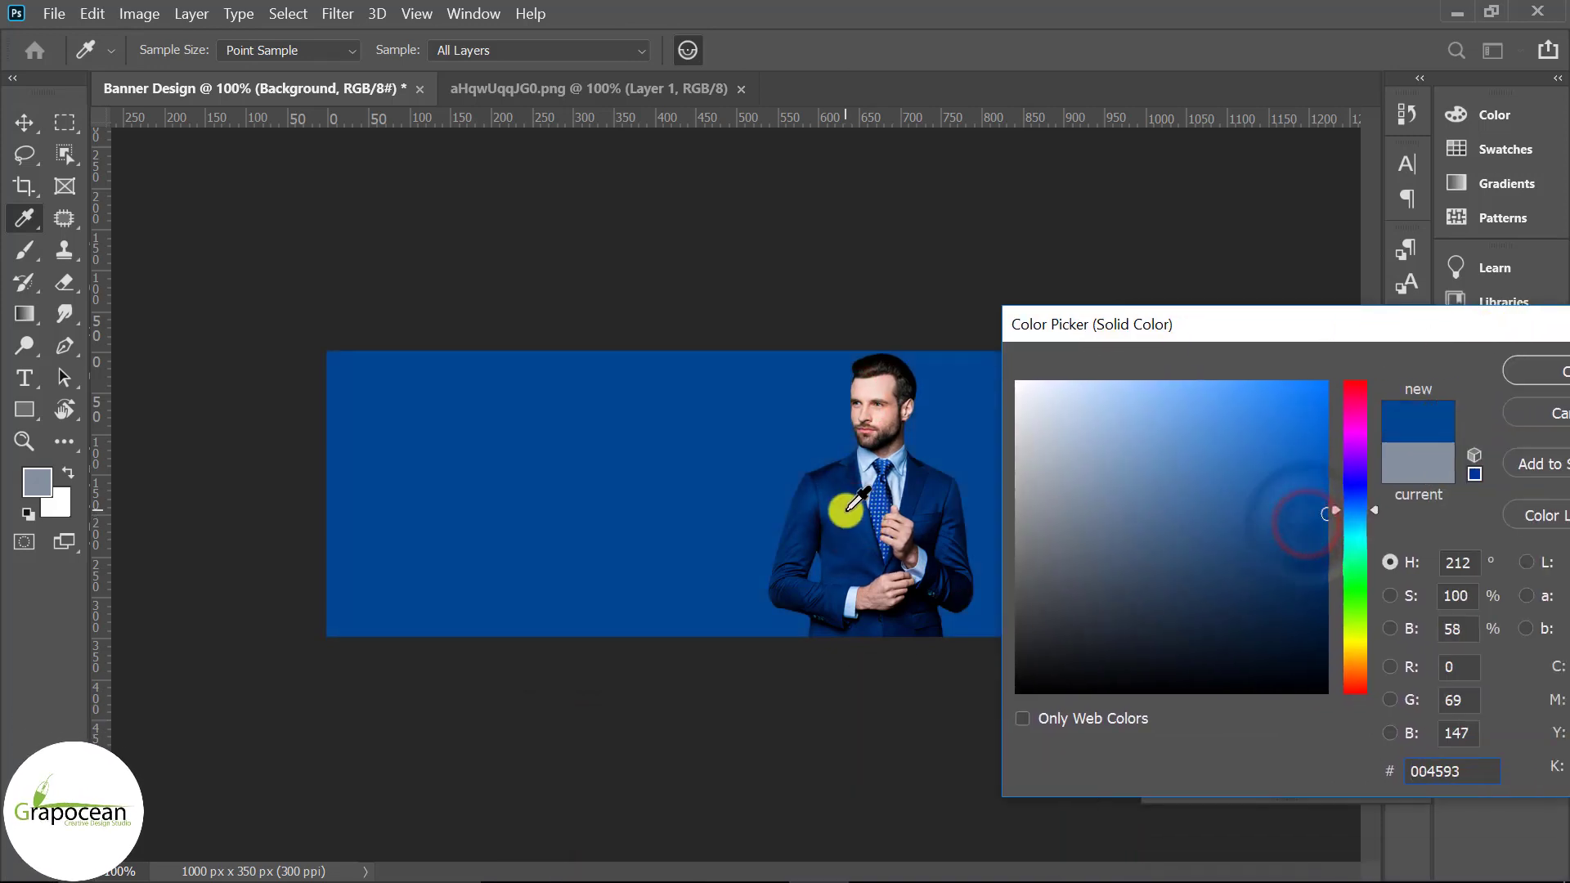
left_click(845, 503)
left_click(835, 467)
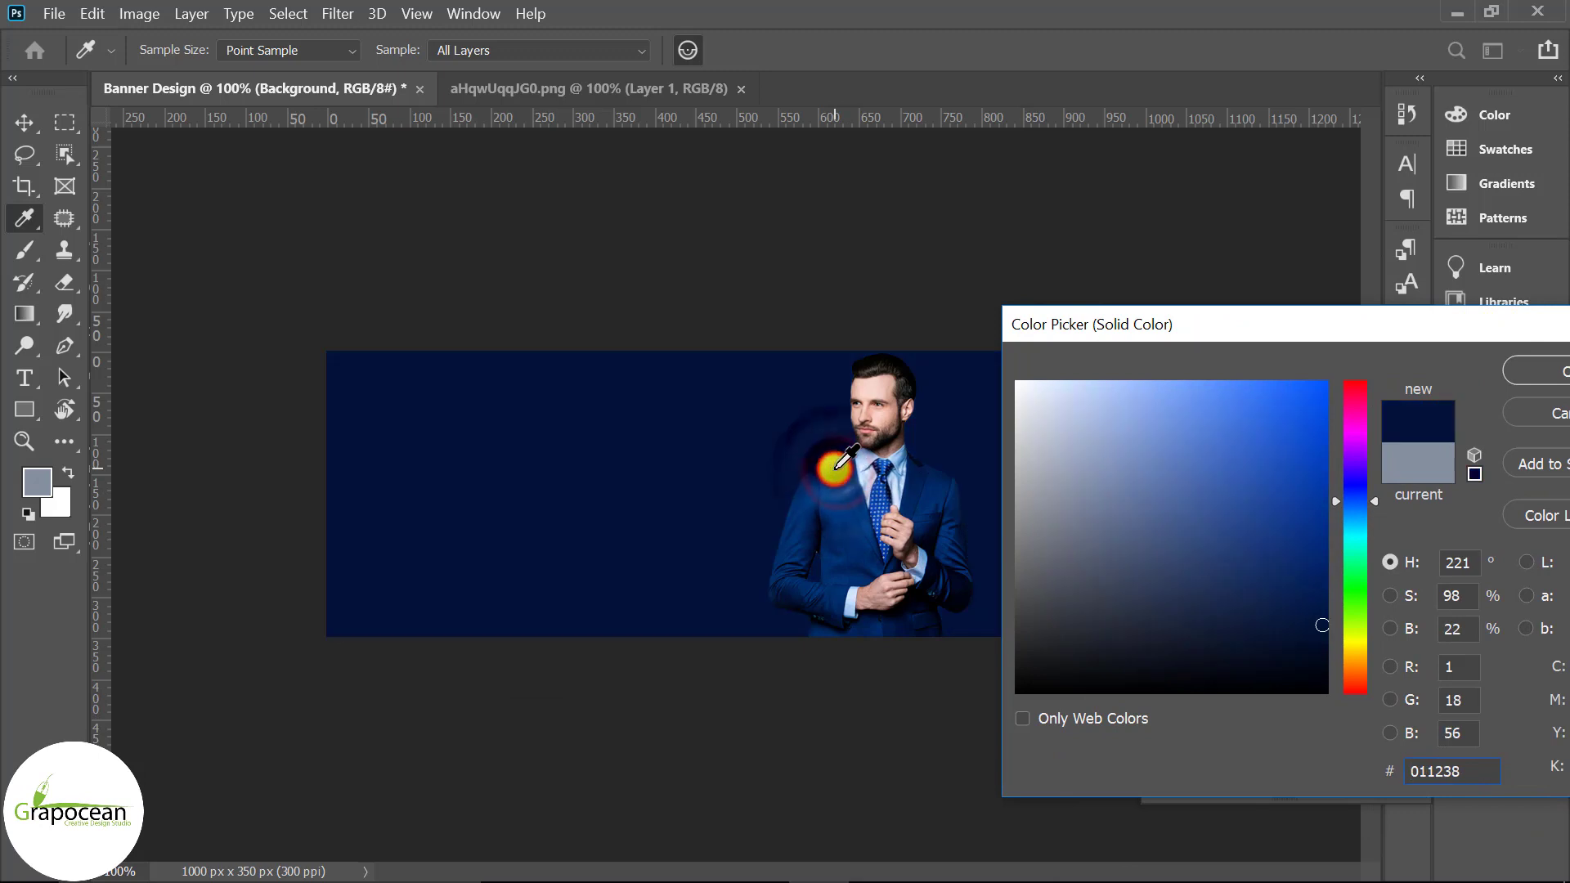
left_click_drag(835, 468, 840, 490)
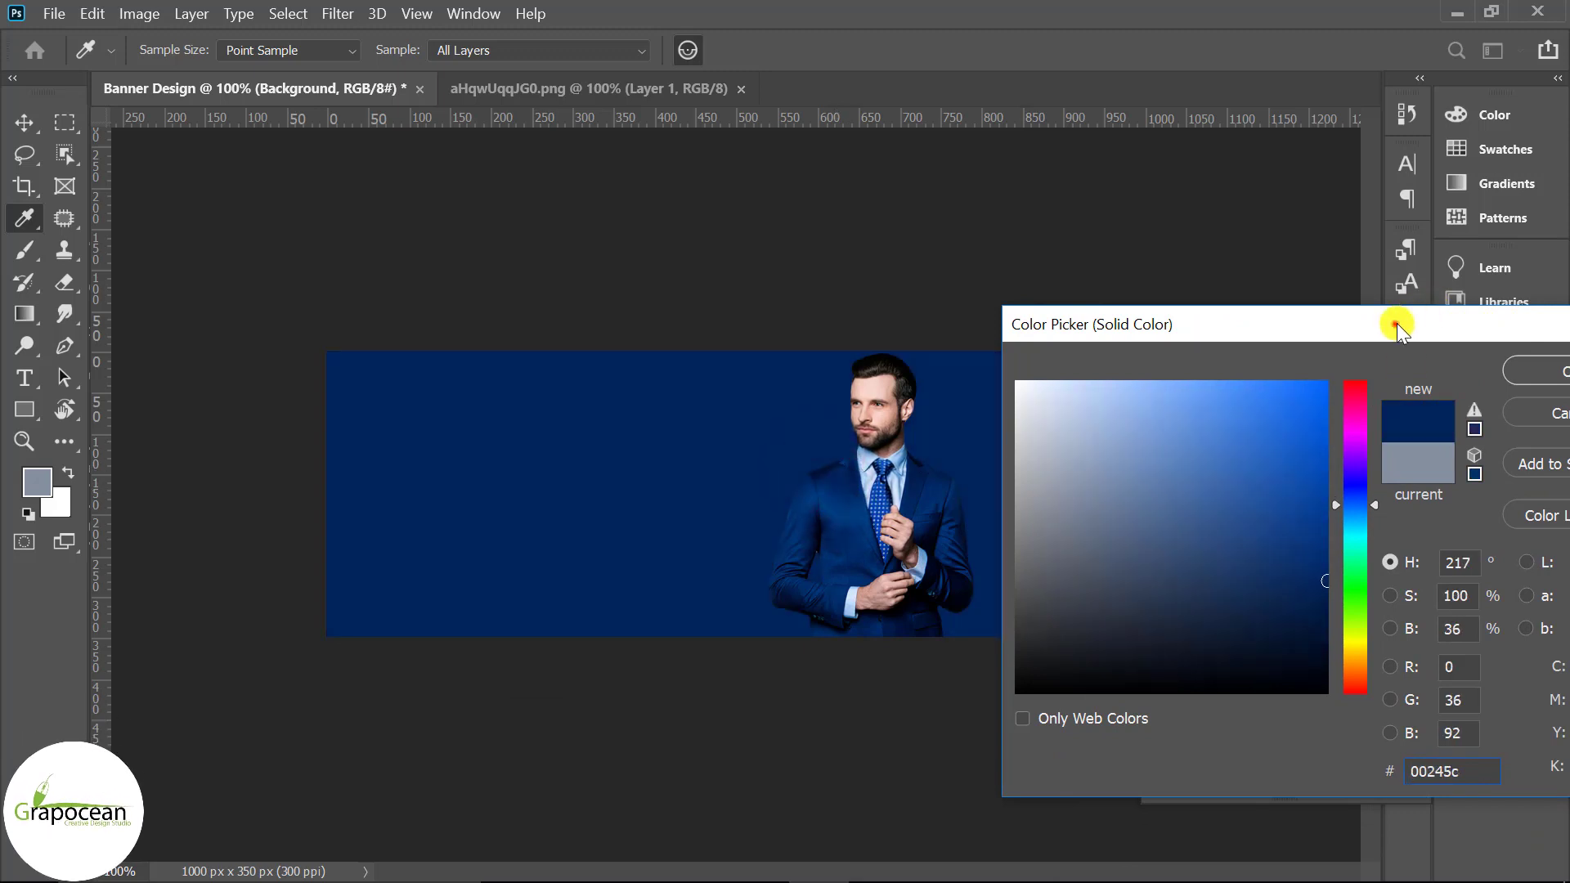
mouse_move(1397, 327)
left_mouse_down()
mouse_move(831, 684)
mouse_move(755, 678)
mouse_move(1368, 635)
mouse_move(1008, 649)
left_mouse_up()
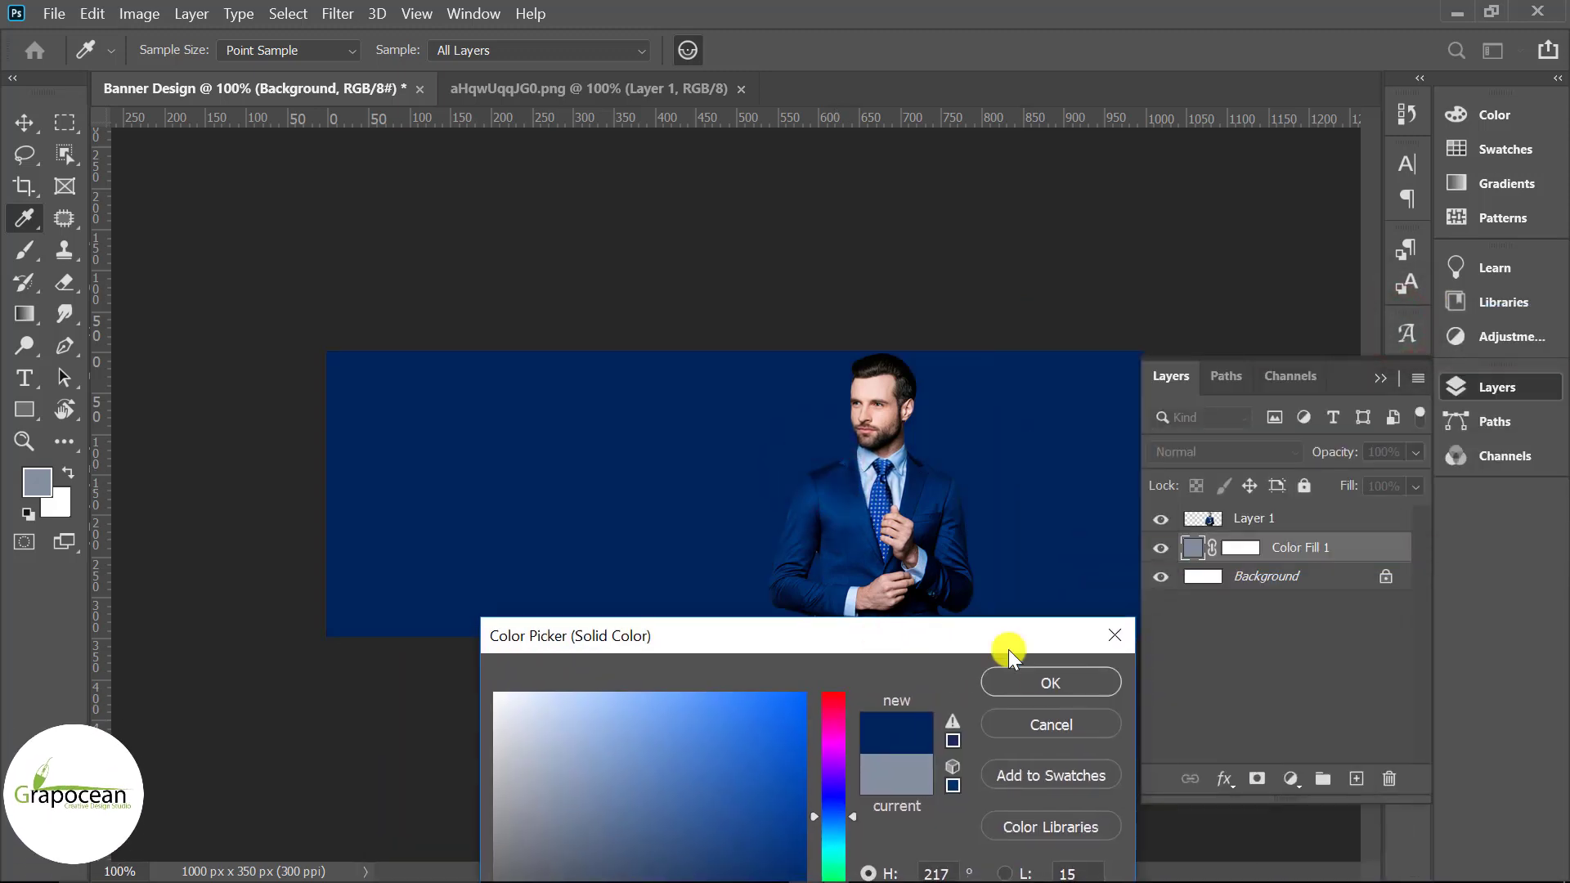
left_click(1096, 681)
left_click(1327, 576)
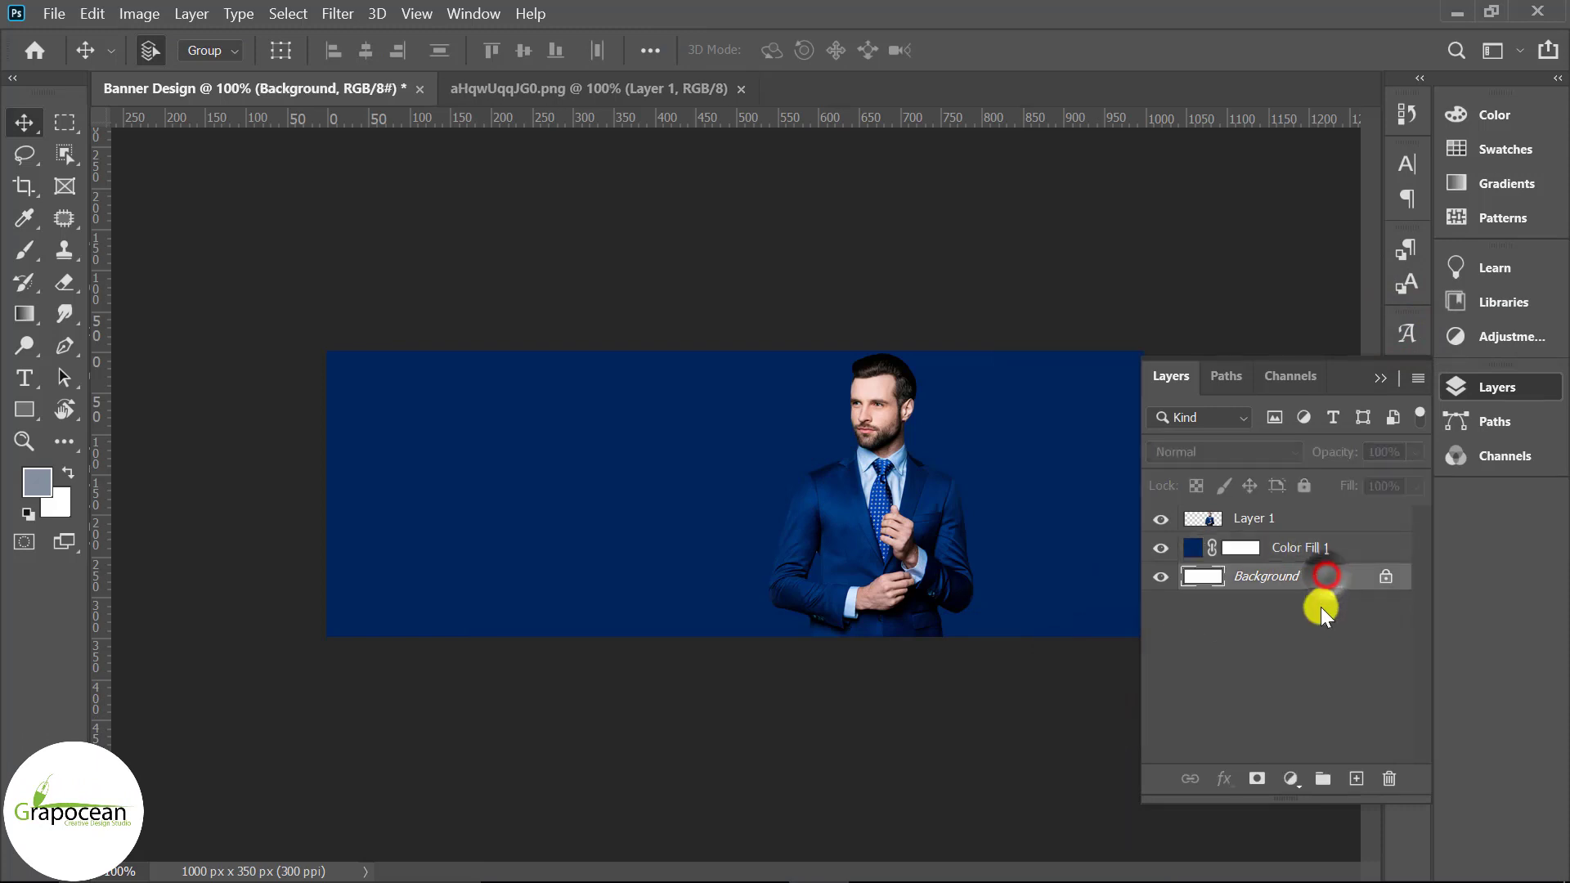
Step: Draw a curved Pen path sweeping past the man and convert it to a selection
left_click(1356, 778)
left_click(76, 336)
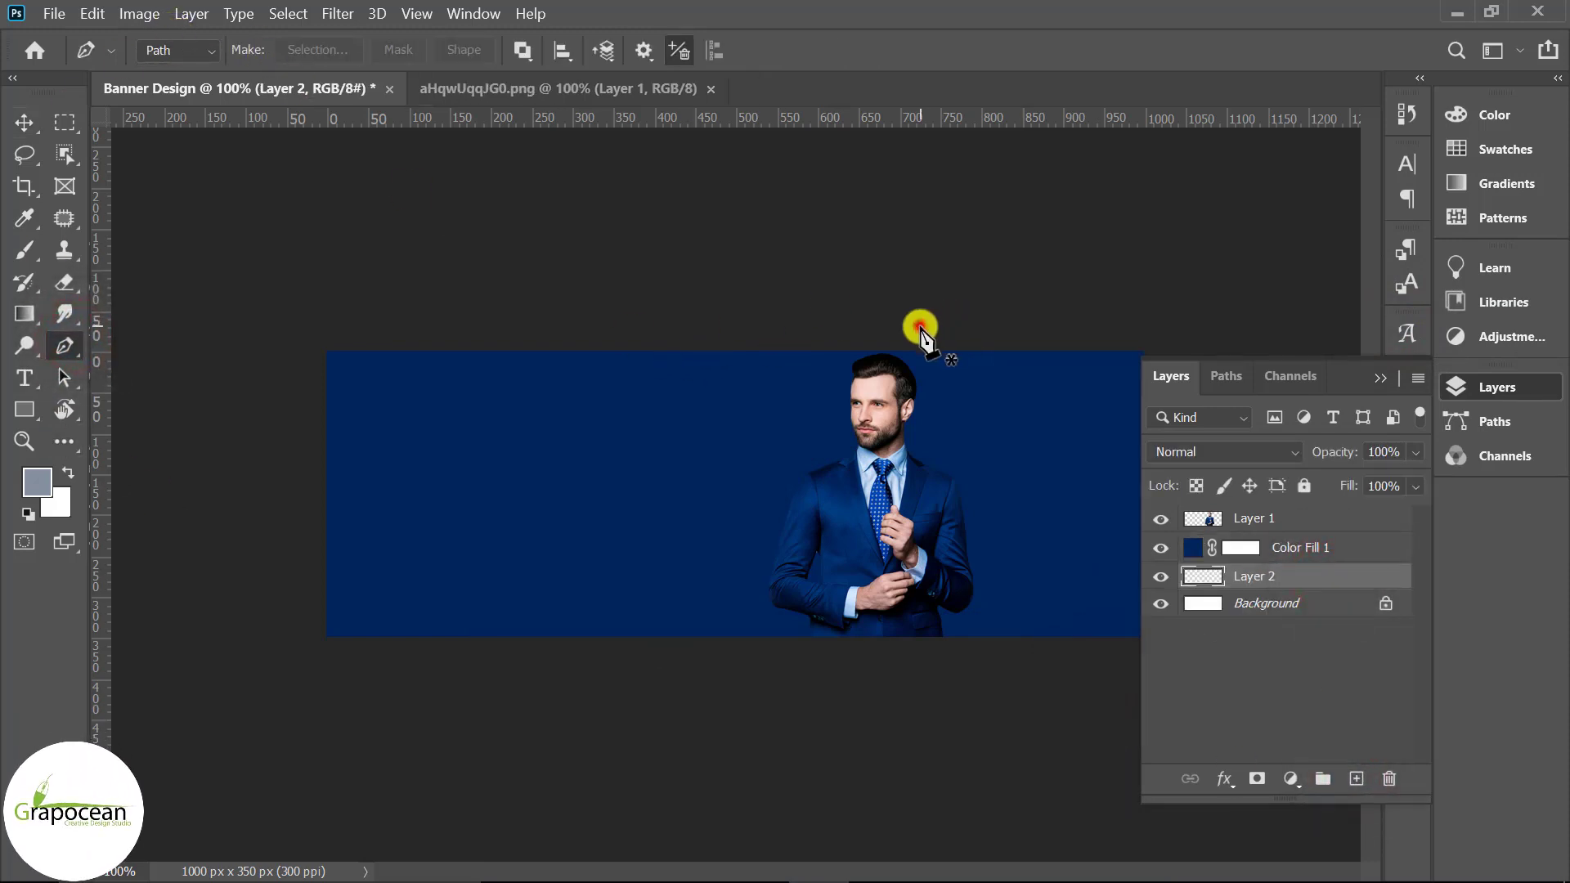
left_click_drag(645, 663, 254, 714)
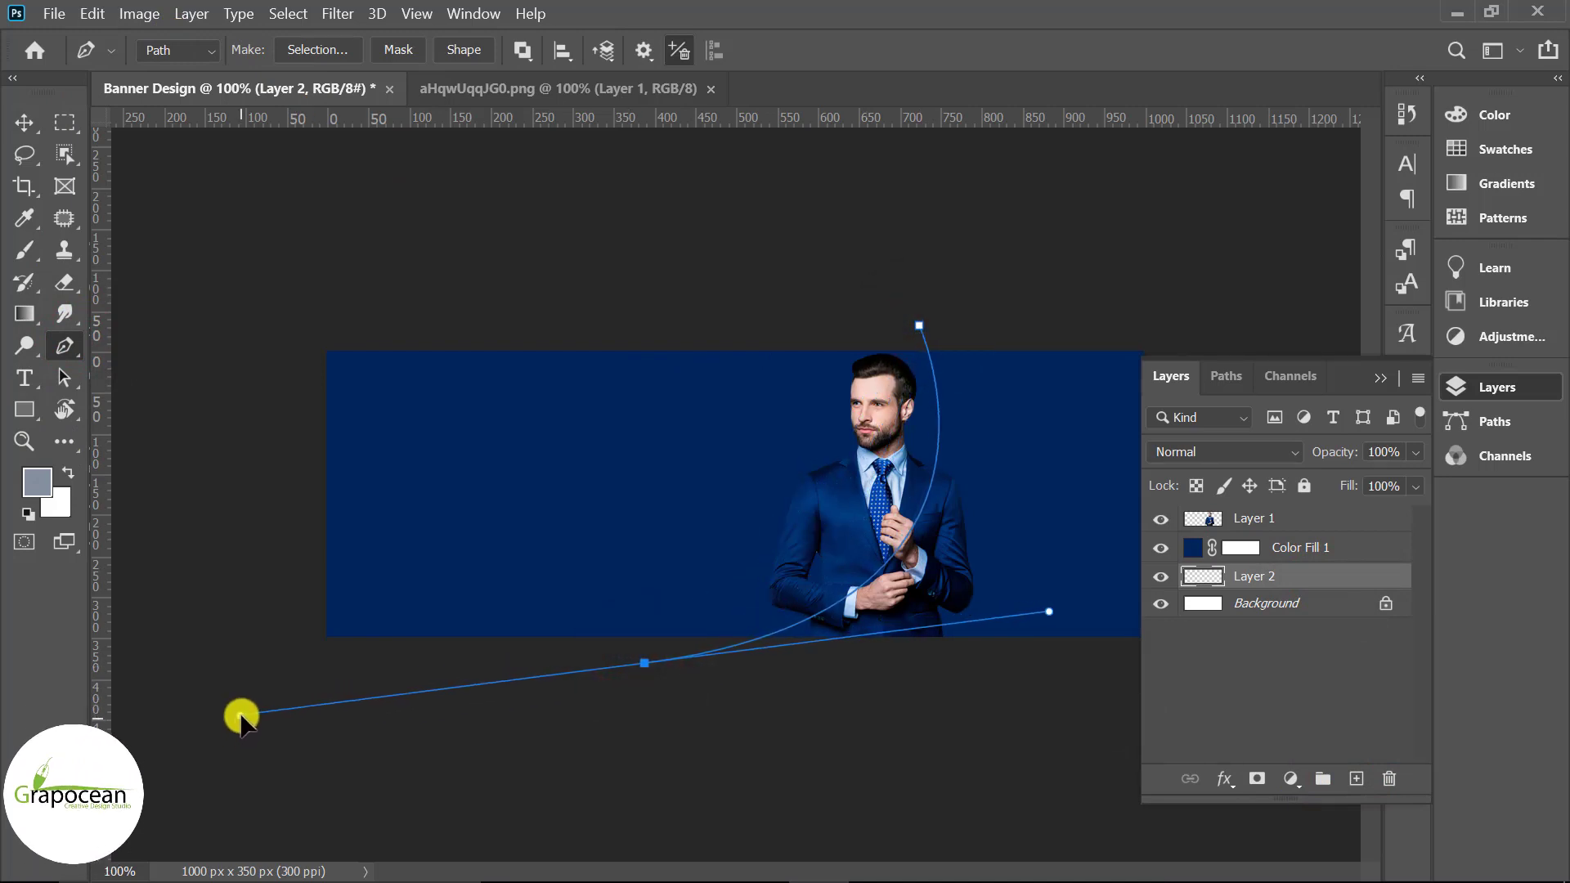
left_click(644, 663, "alt")
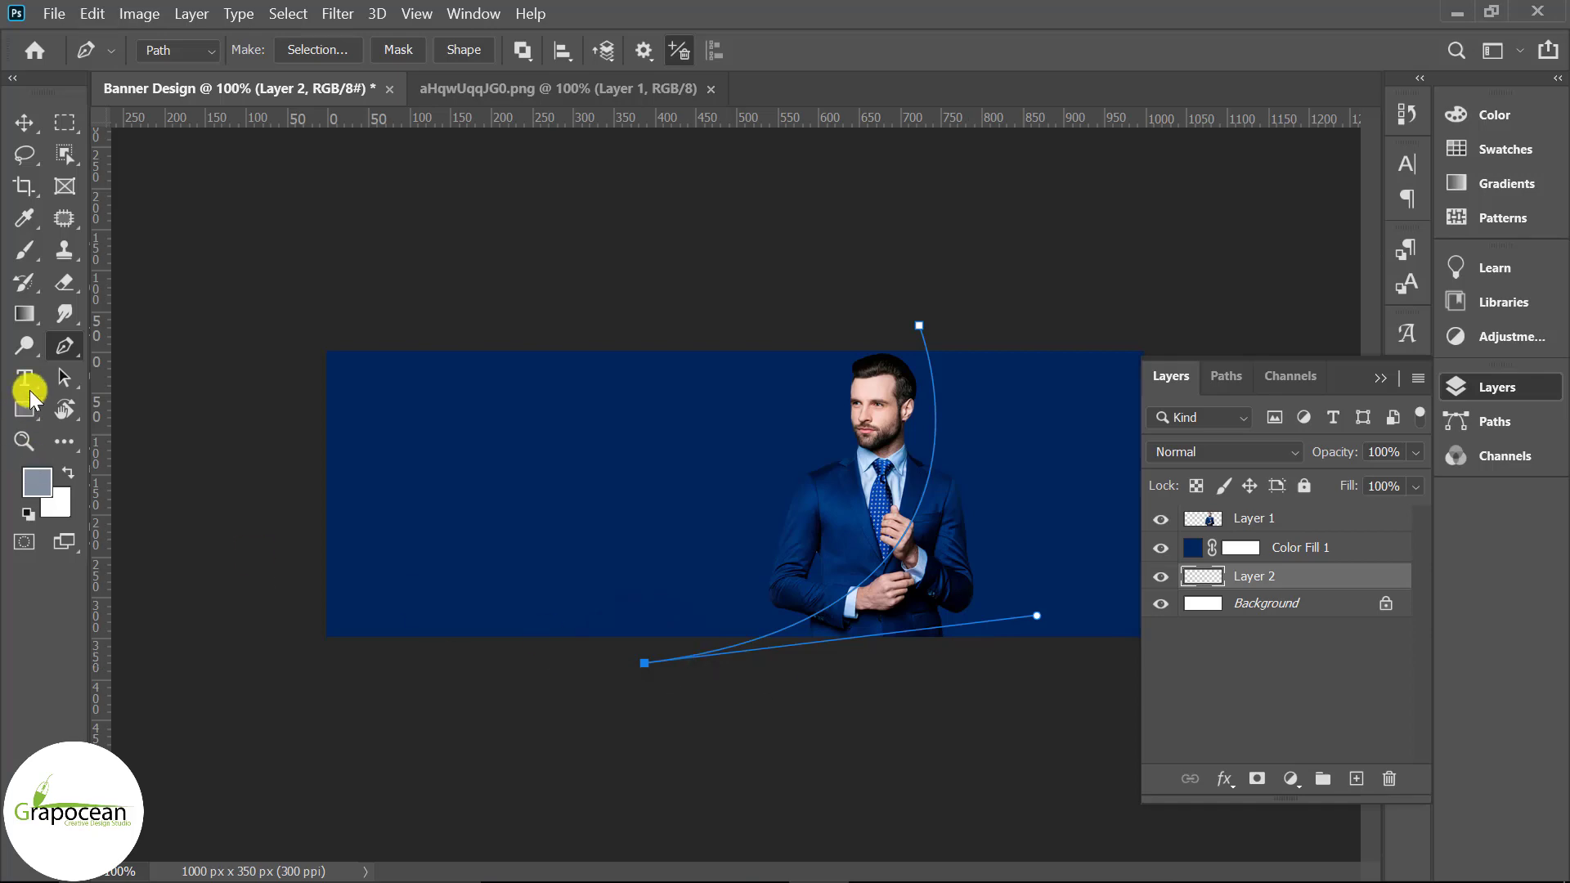
right_click(34, 260)
left_click(152, 246)
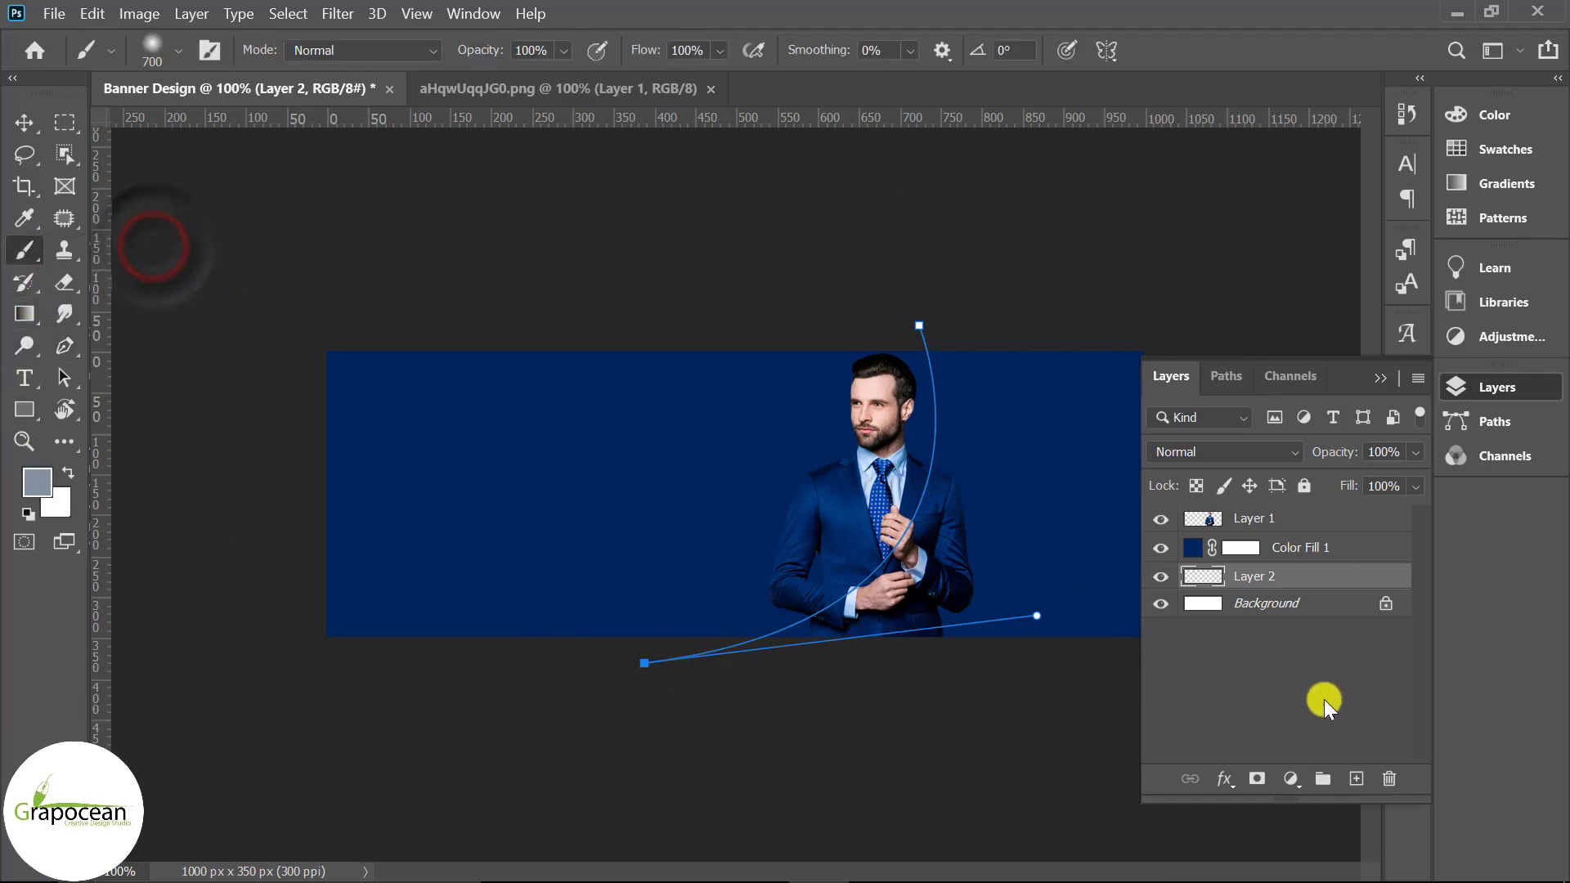
key("ctrl+Return")
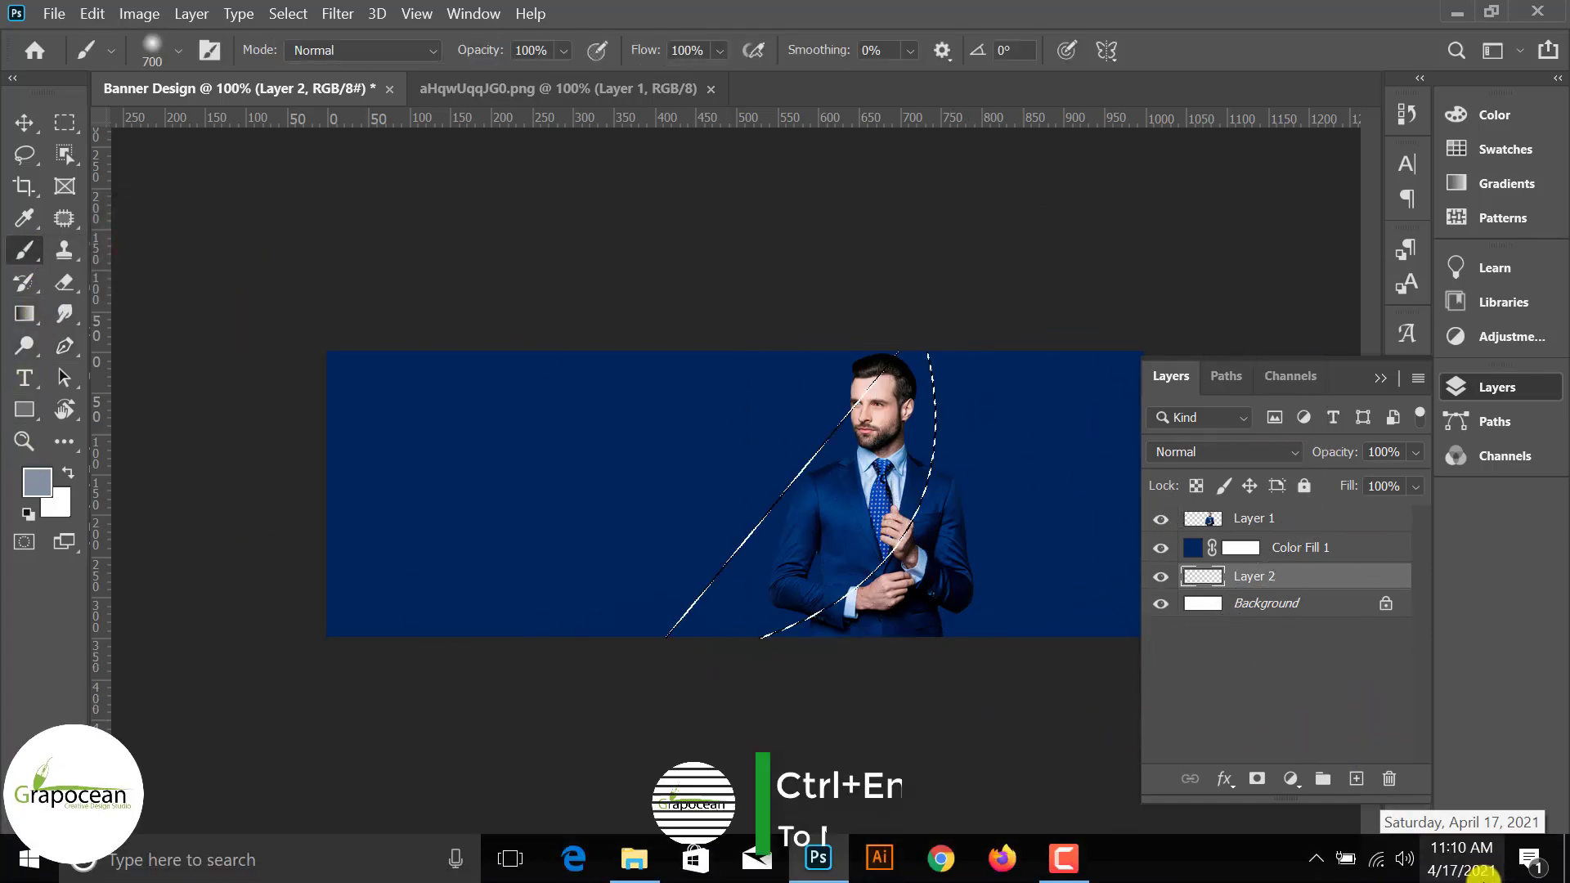
Step: Paint soft pale light inside the curve on a new layer above Color Fill 1, then deselect
key("bracketleft")
key("bracketleft")
key("bracketleft")
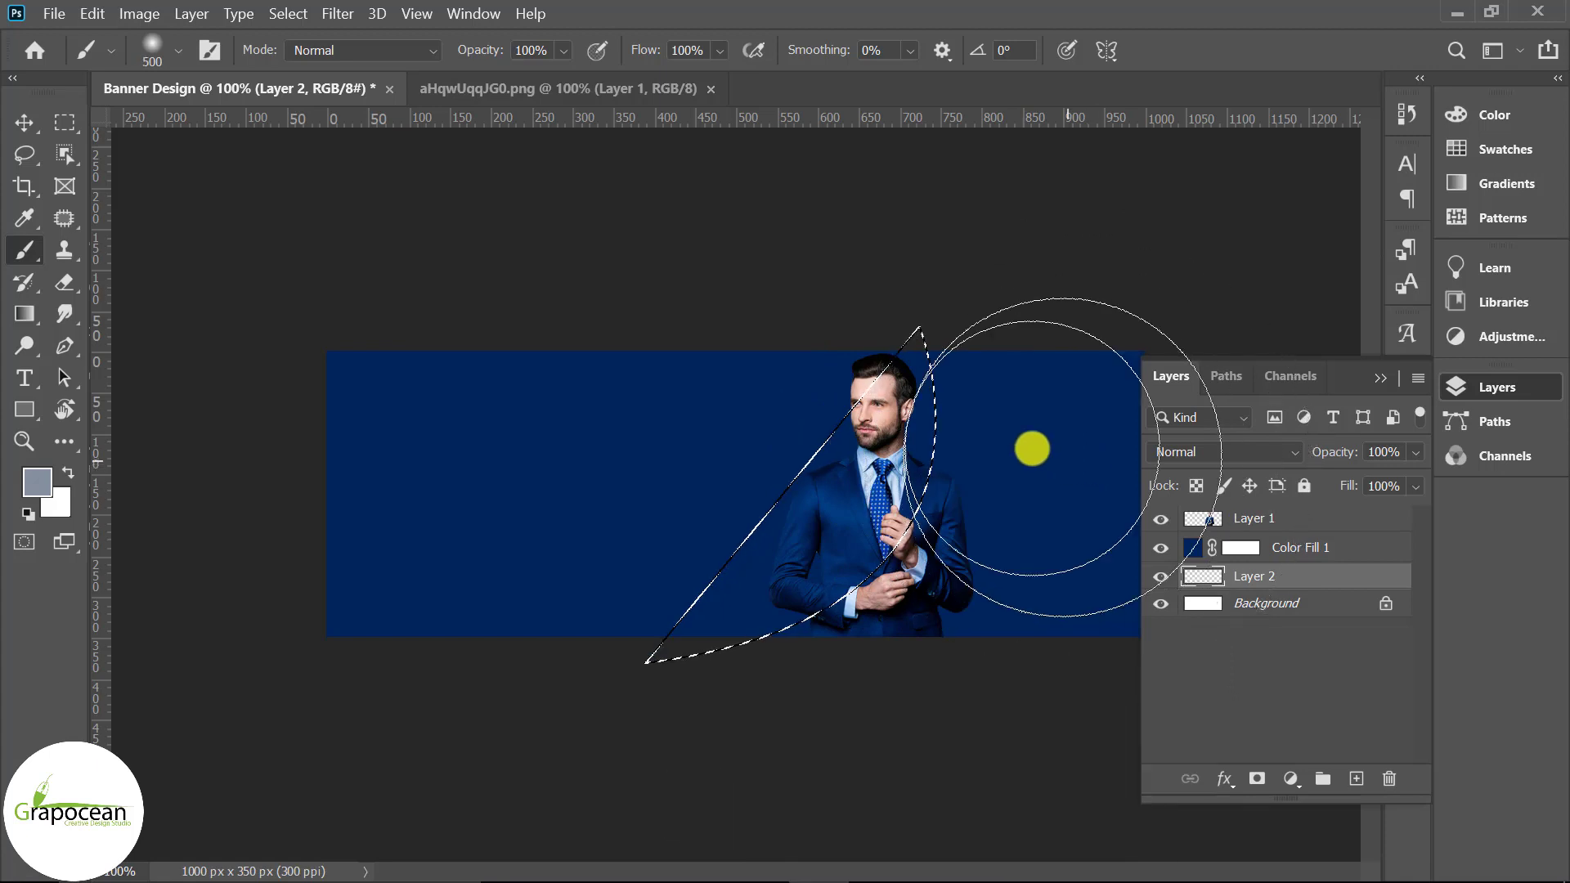
key("bracketleft")
key("bracketleft")
key("bracketleft")
key("bracketleft")
key("bracketleft")
key("bracketleft")
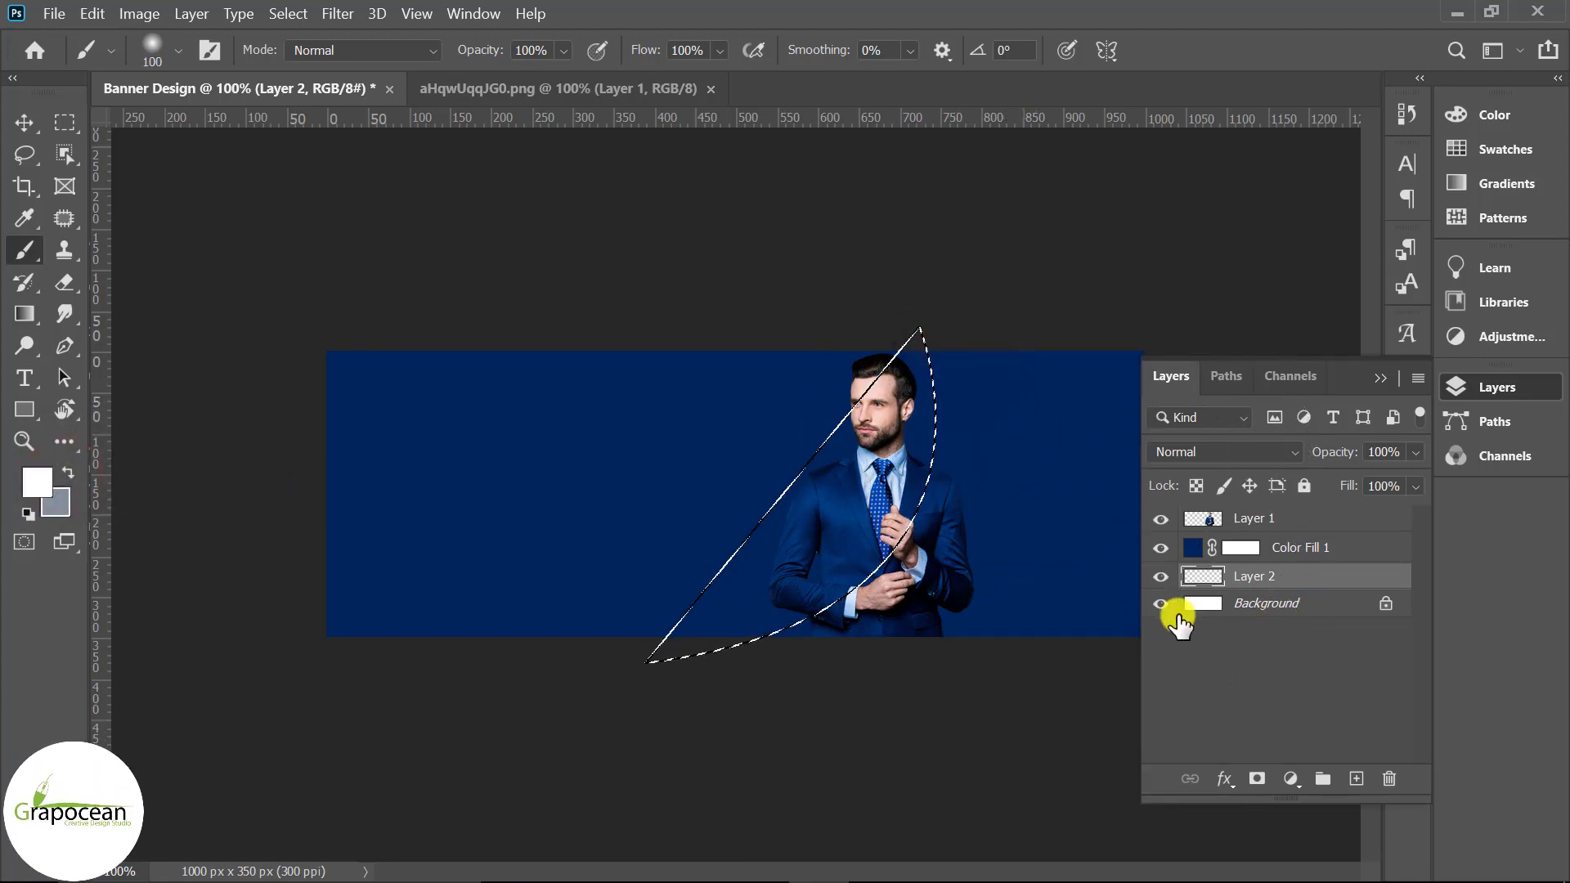
left_click(1325, 528)
left_click(1322, 548)
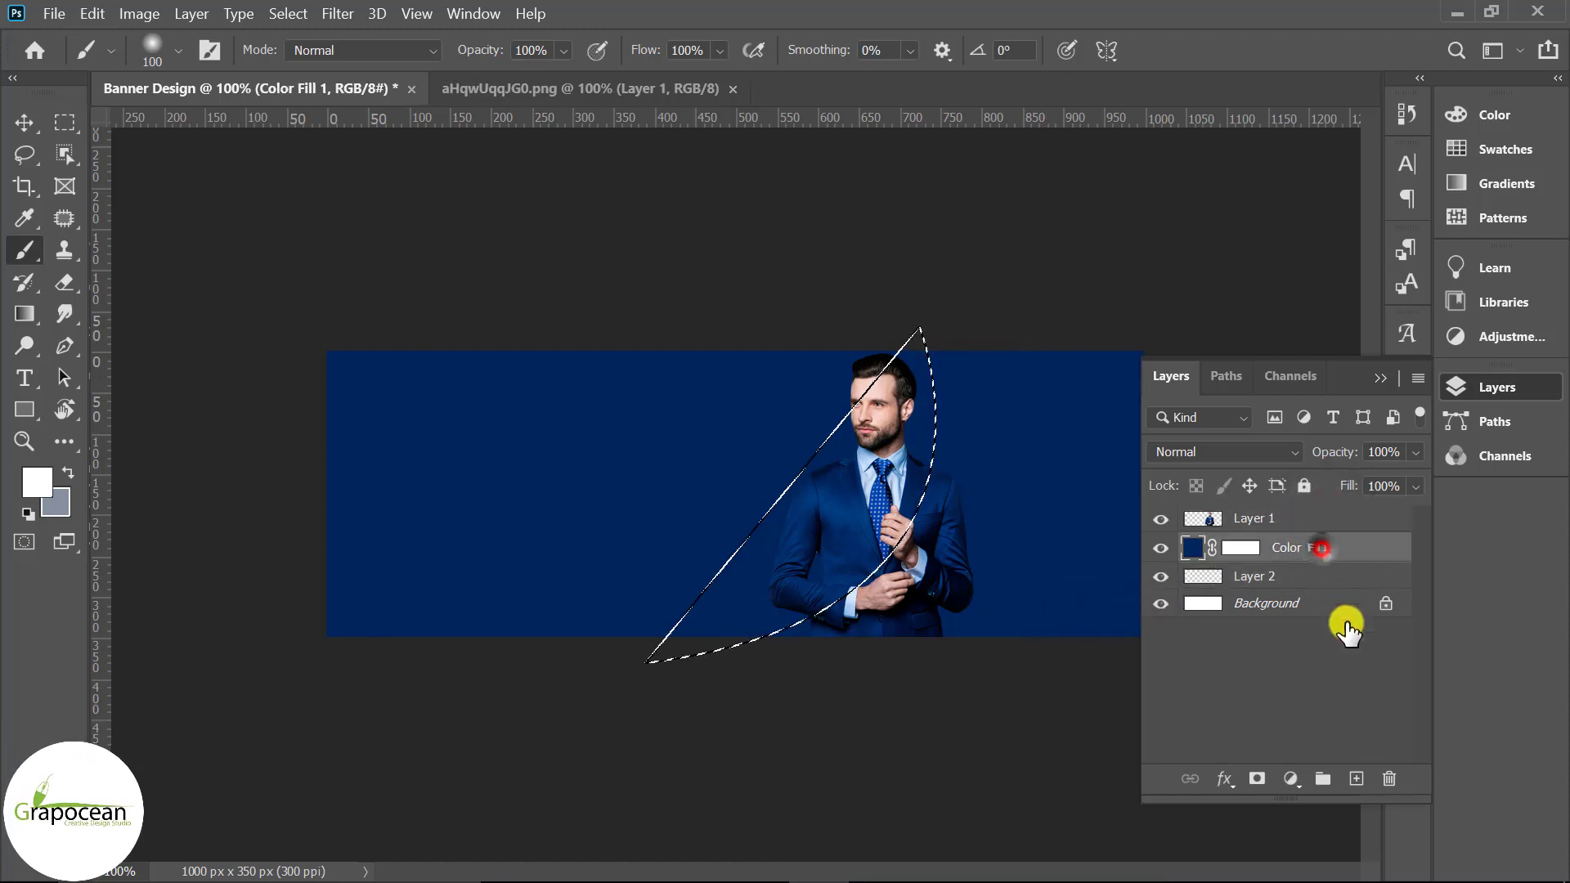
left_click(1357, 779)
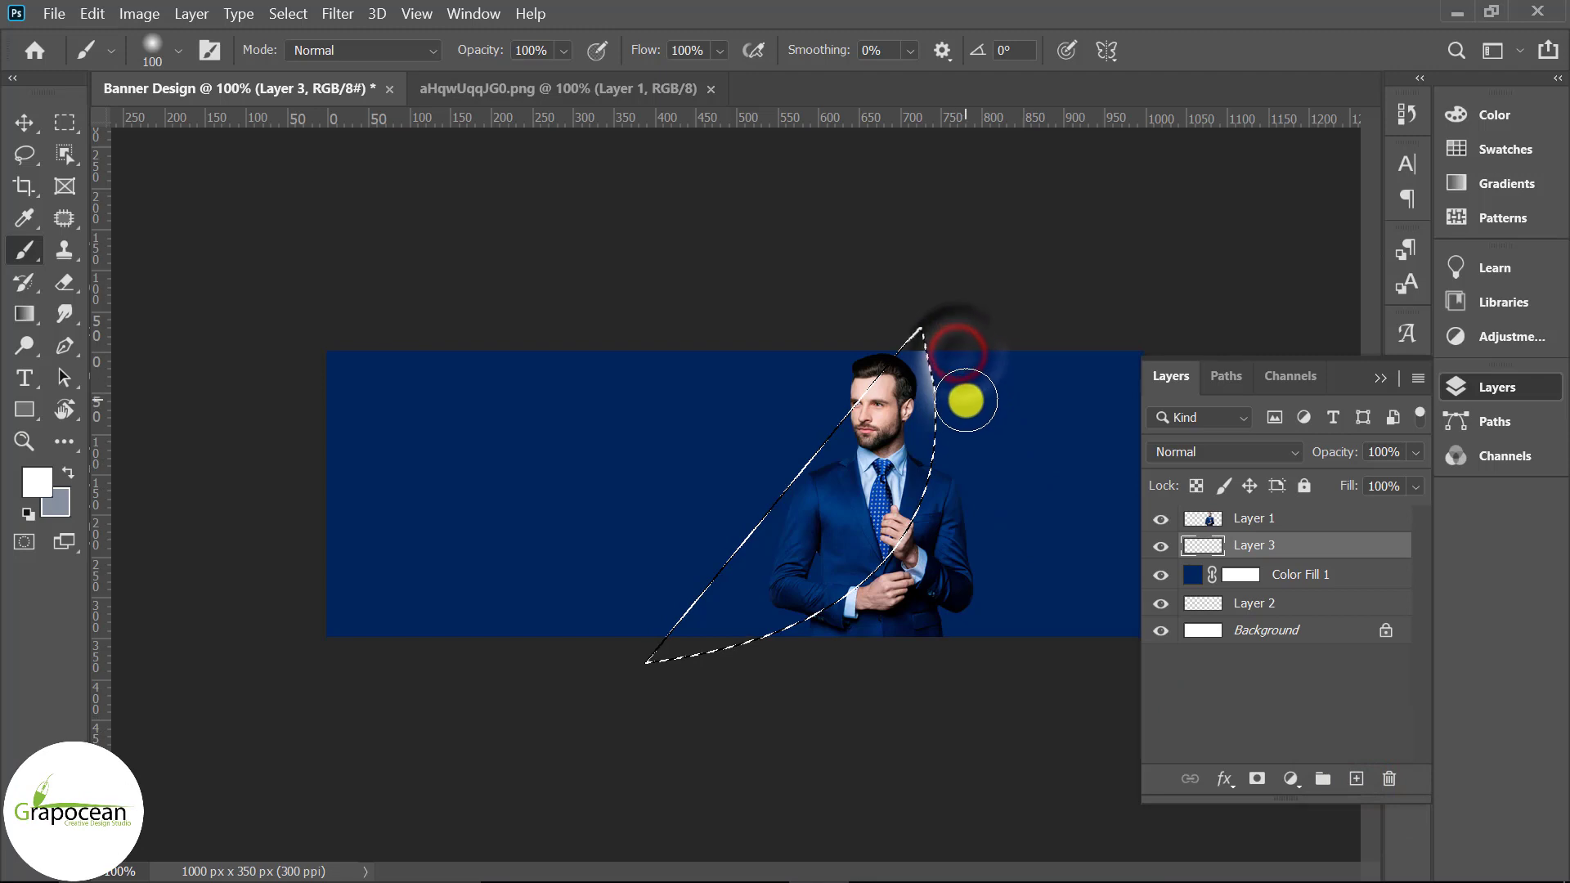
left_click(964, 357)
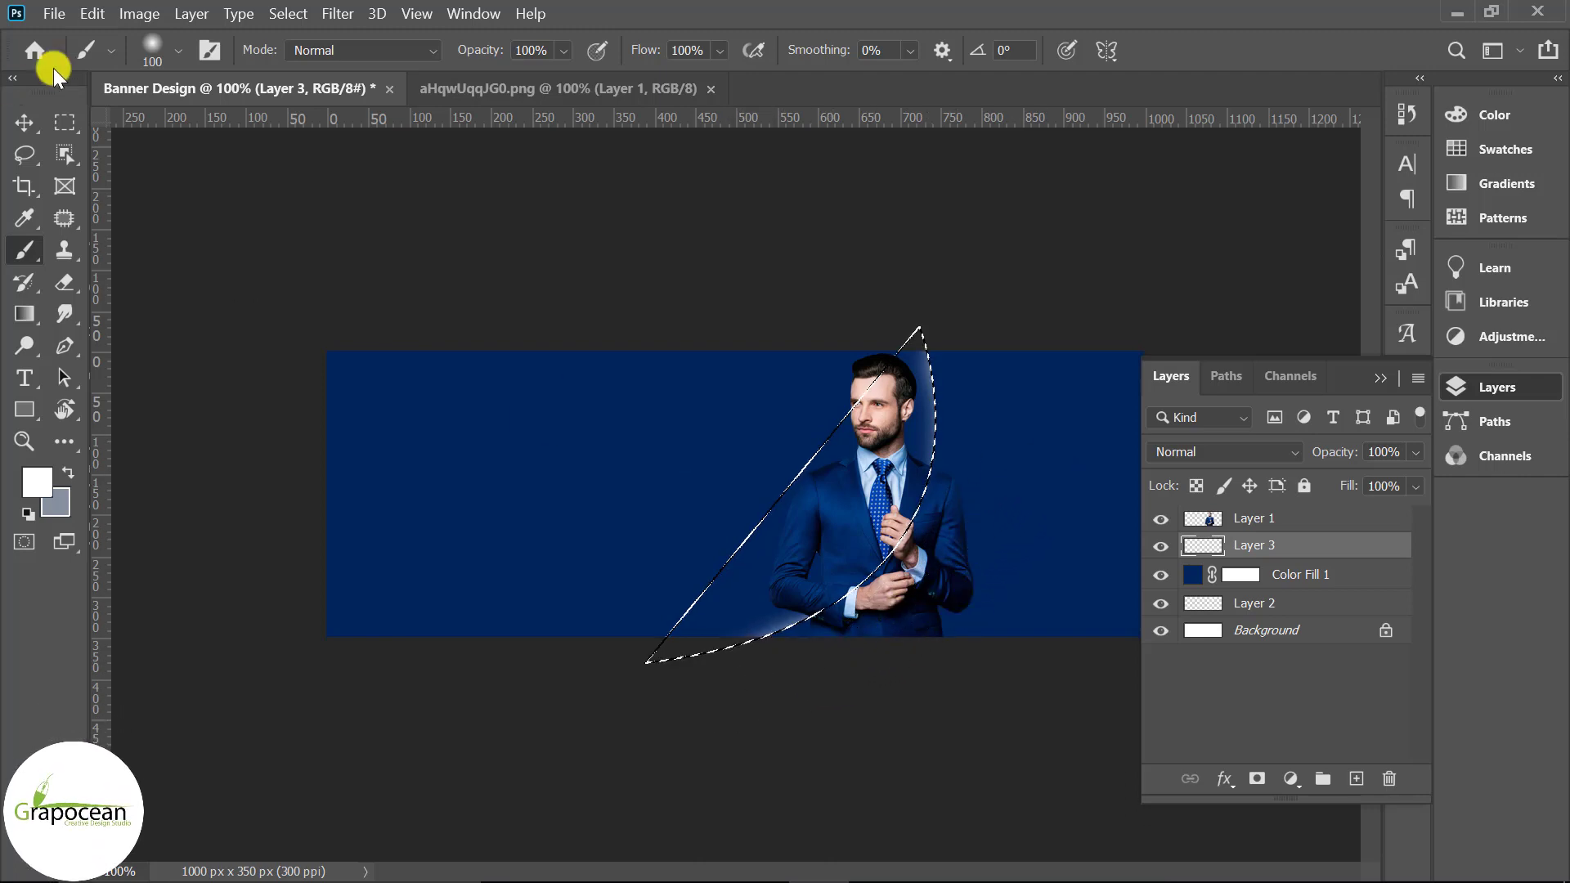
left_click(69, 123)
left_click(129, 210)
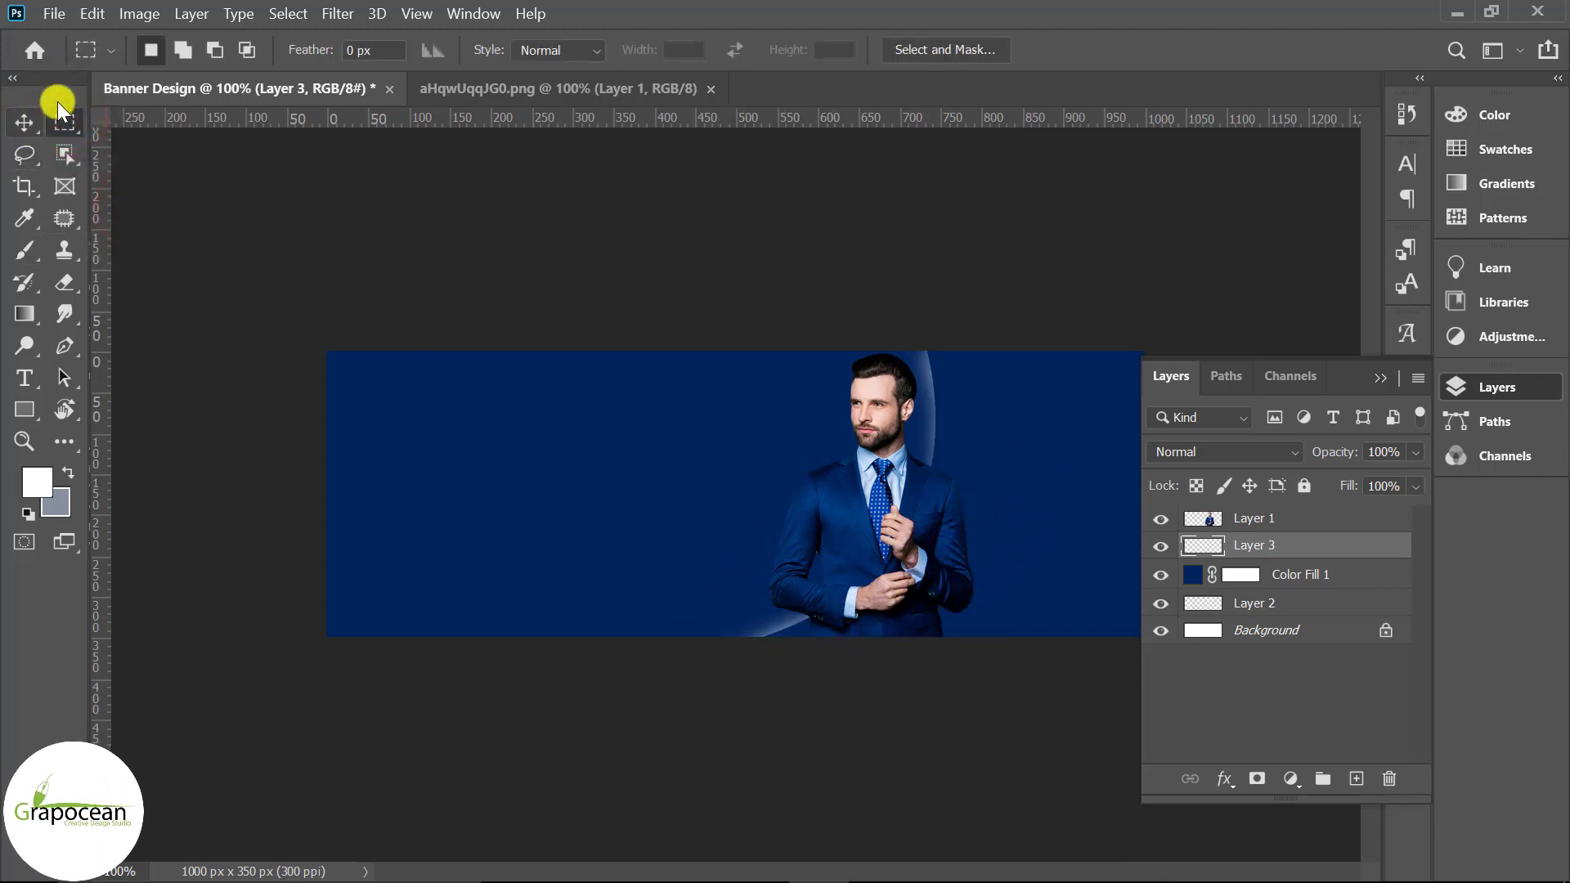
Step: Duplicate Layer 3, then move the arc copy right, tilt it slightly and enlarge it to about 117%
left_click(25, 121)
left_click_drag(1370, 558, 1356, 779)
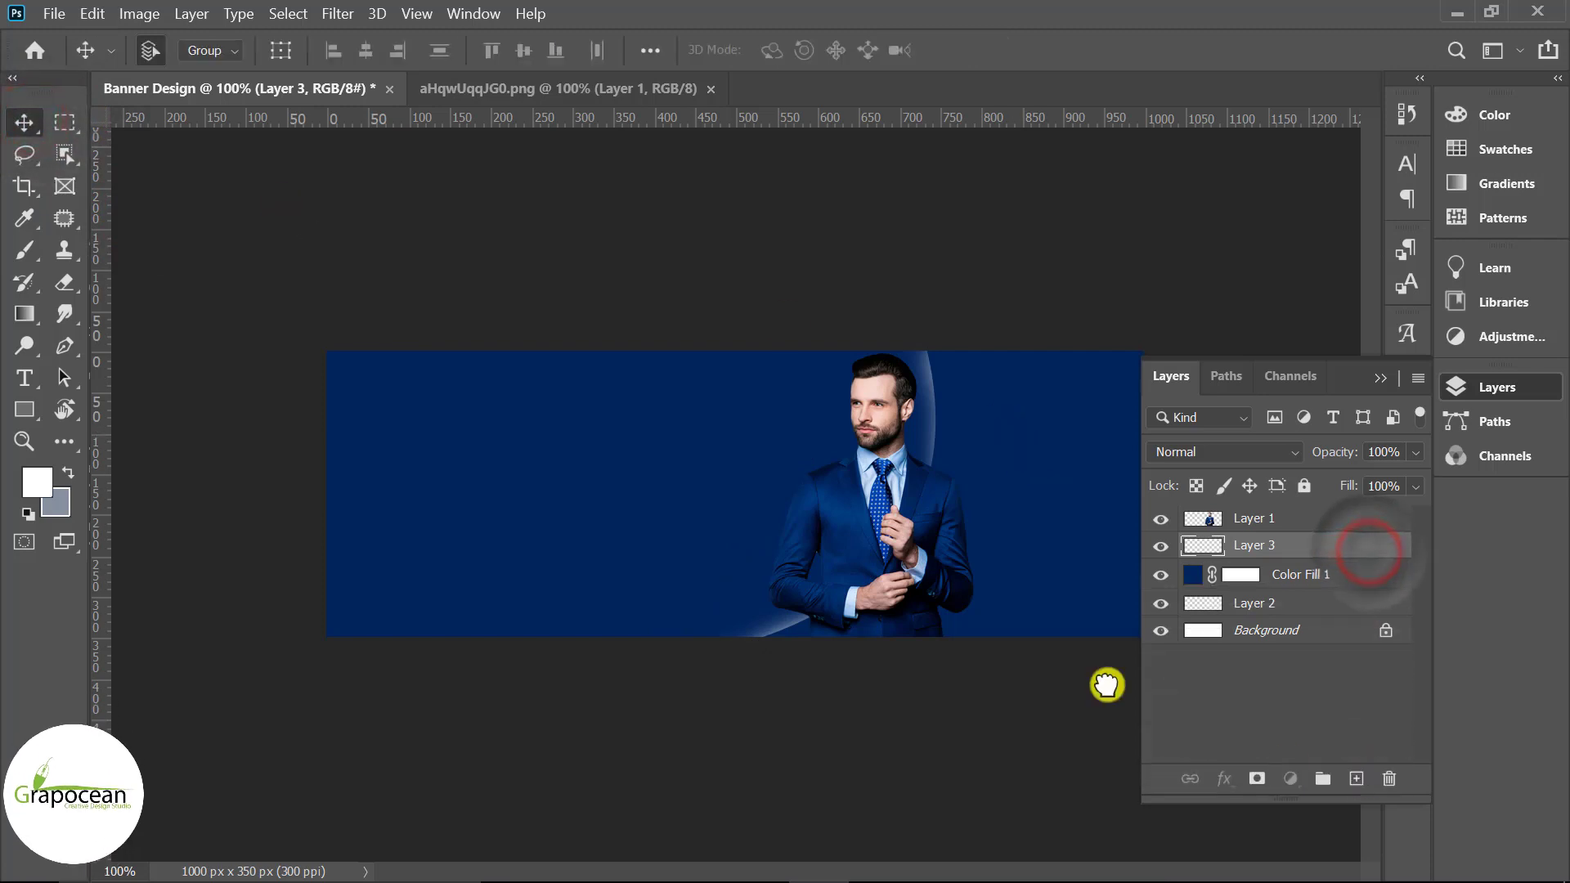
key("ctrl+t")
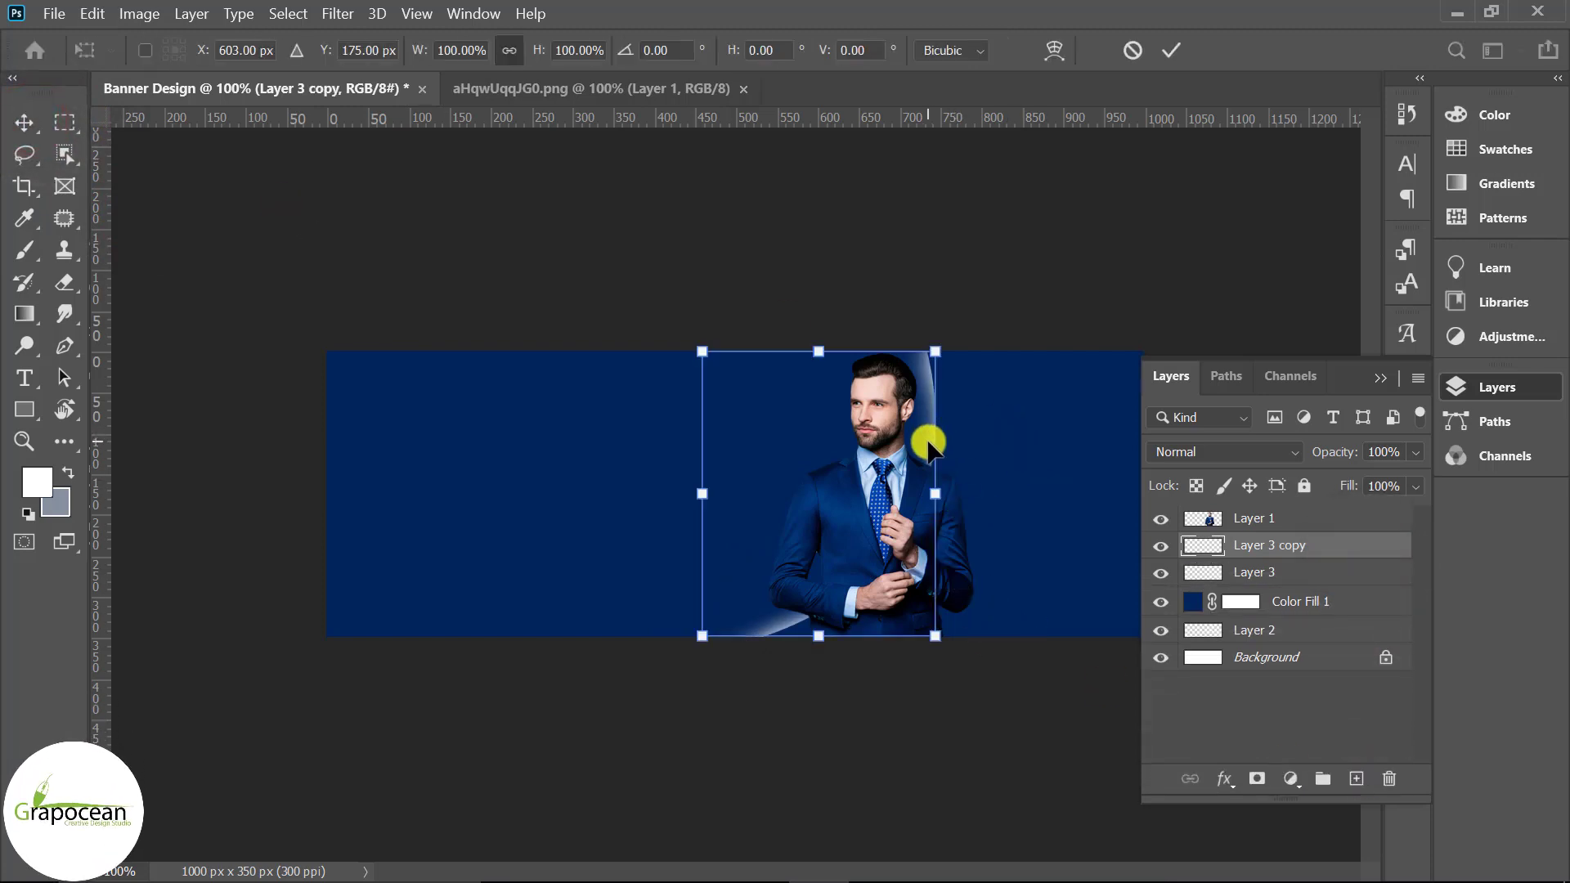
left_click_drag(928, 446, 998, 445)
mouse_move(1054, 695)
left_mouse_down()
mouse_move(1089, 668)
mouse_move(1076, 676)
left_mouse_up()
left_click_drag(1026, 630, 1042, 642)
left_click(1169, 51)
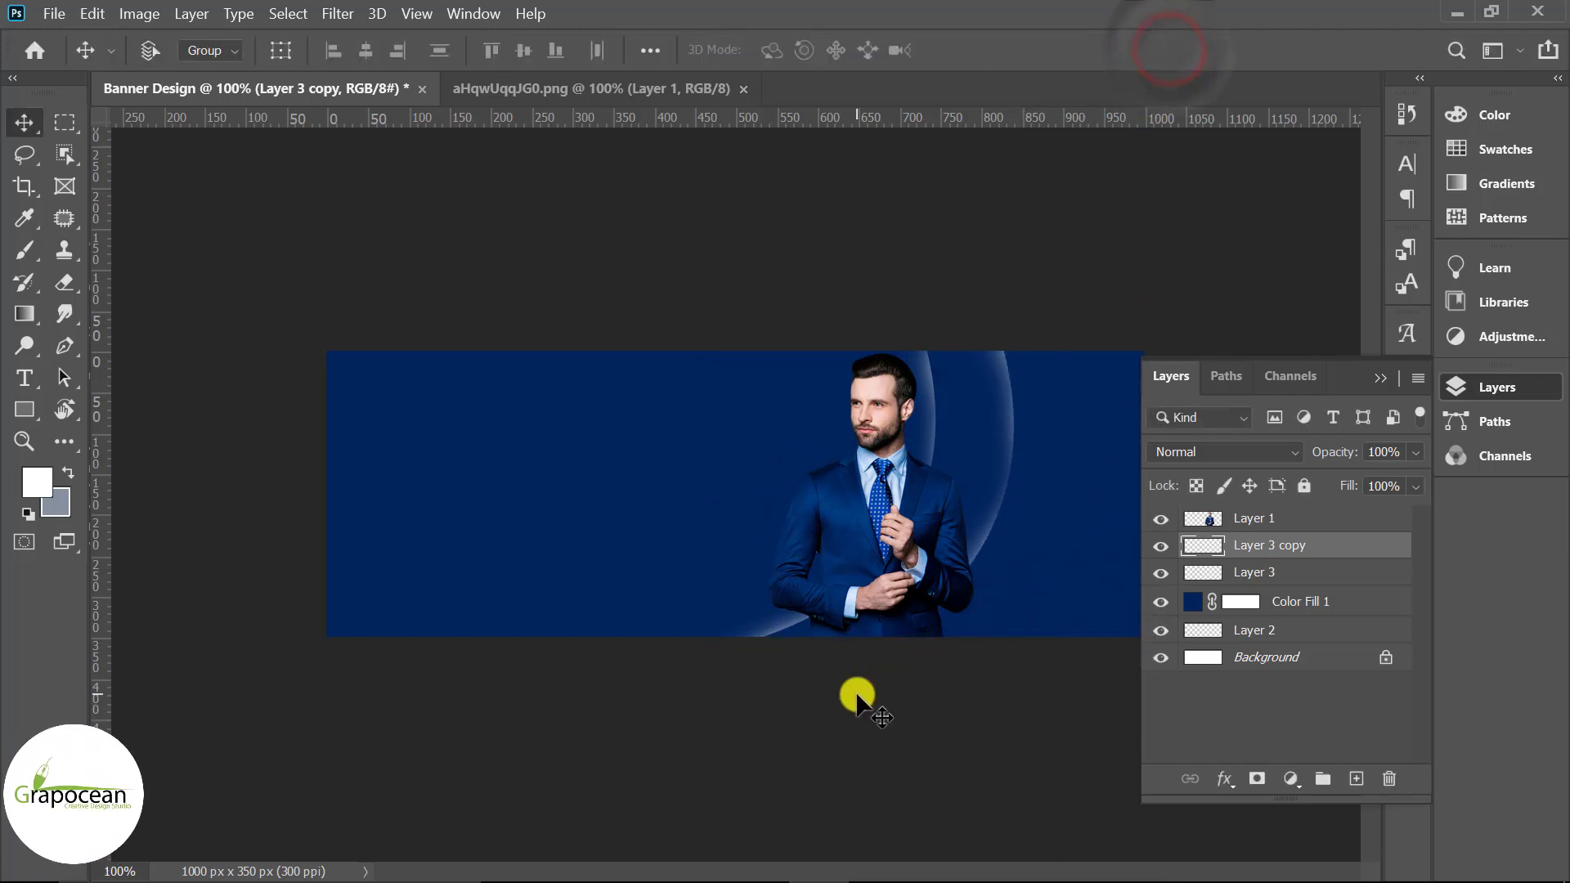
key("ctrl+0")
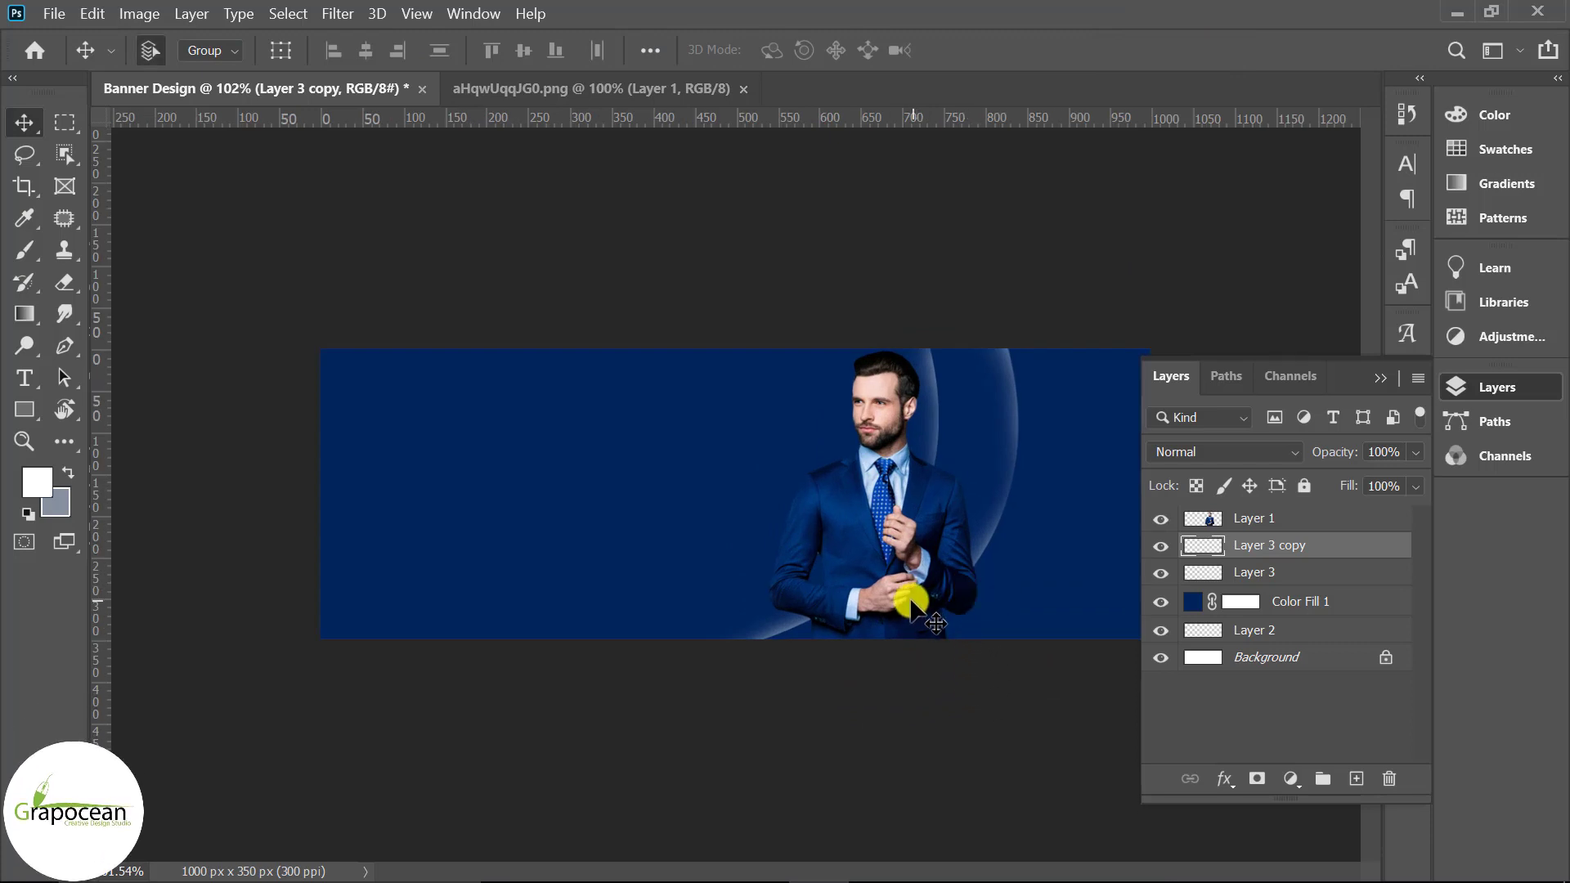
Step: Duplicate the arc again, move it left, rotate it 45° and flip it vertically and horizontally
left_click_drag(1336, 544, 1356, 778)
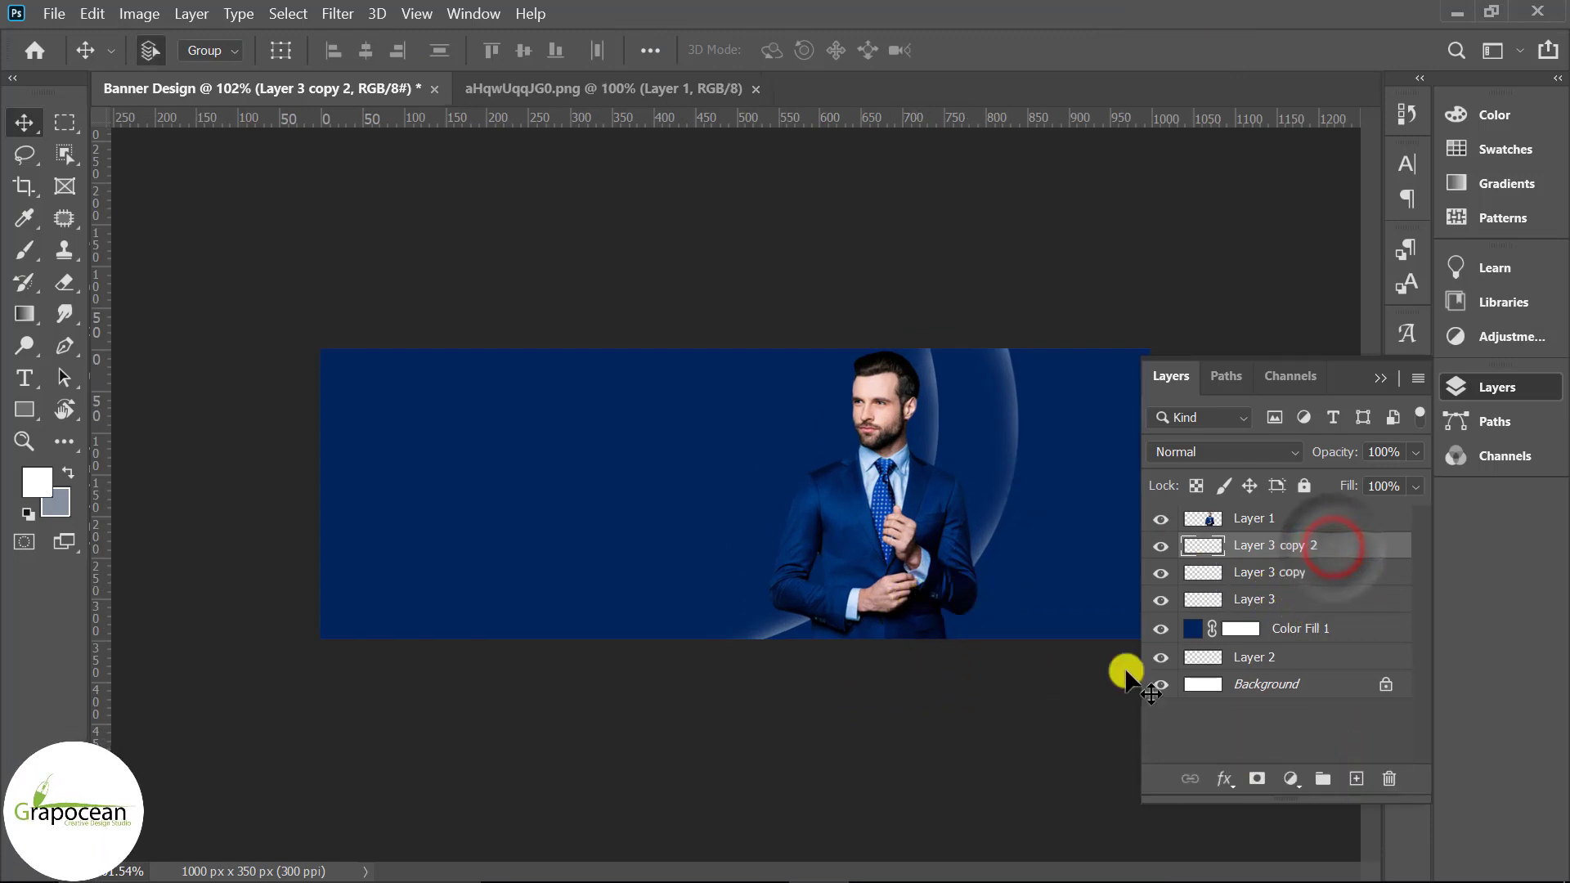
key("ctrl+t")
left_click_drag(1014, 554, 776, 512)
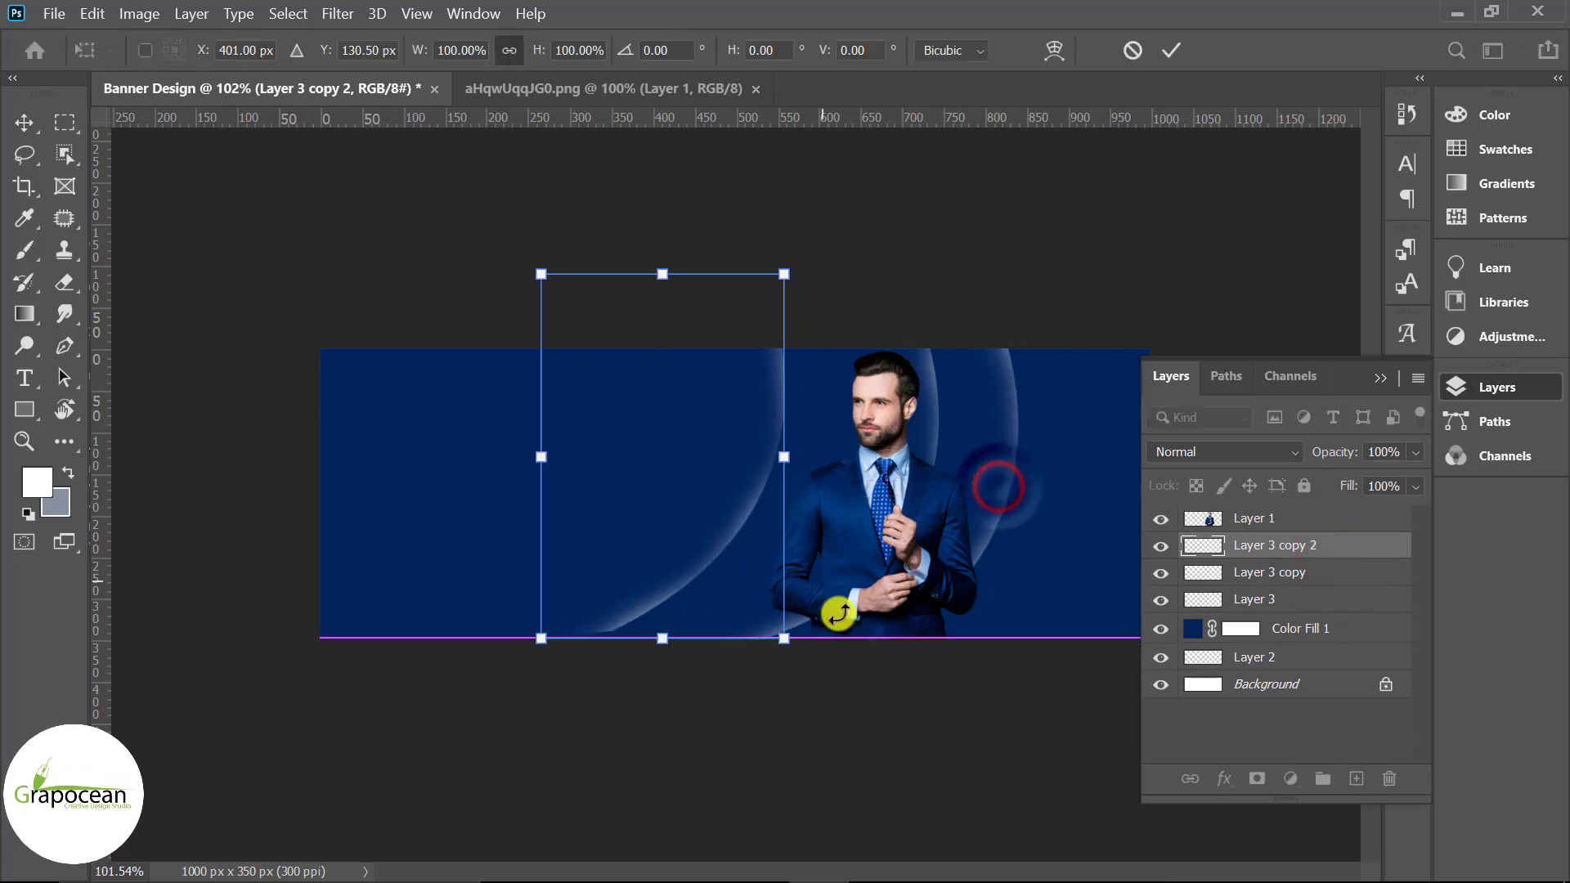
left_click_drag(830, 681, 1057, 454)
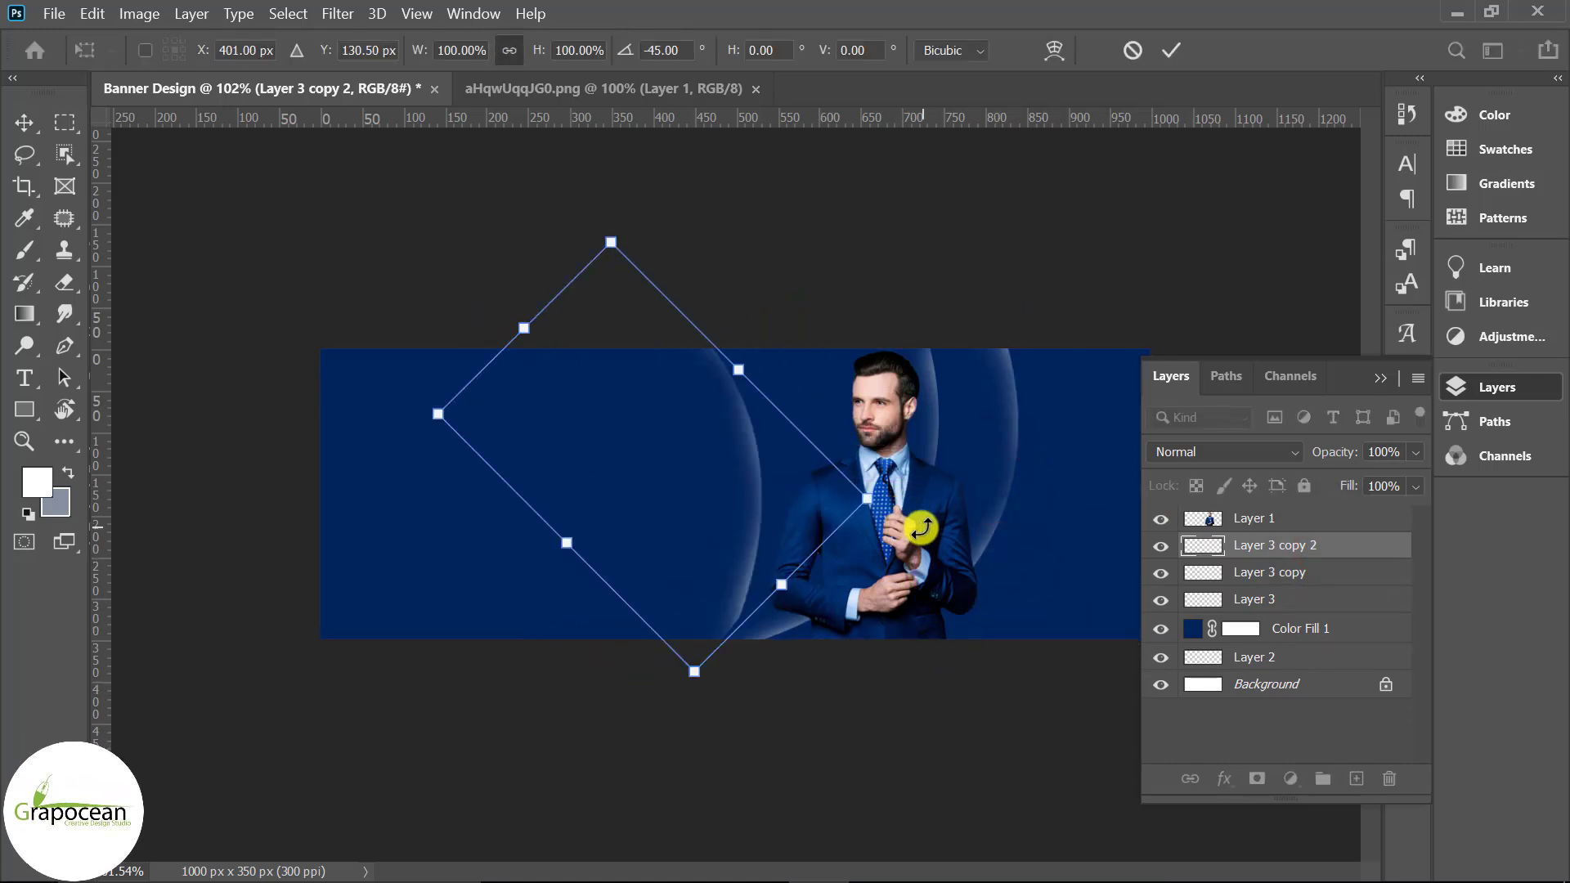
right_click(785, 479)
left_click(888, 468)
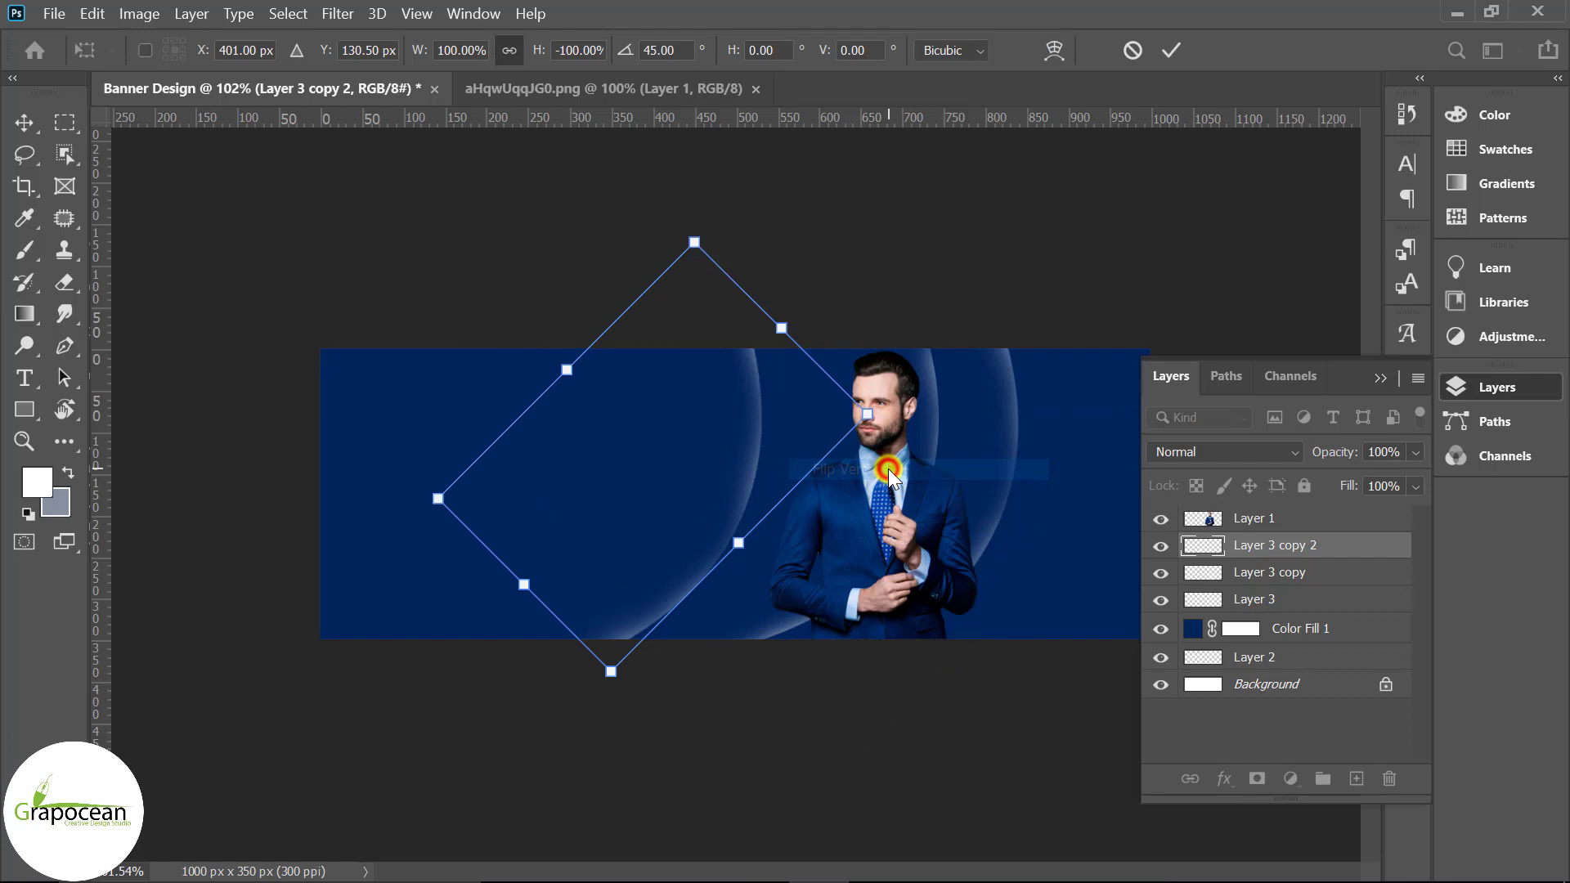
right_click(734, 482)
left_click(827, 438)
Step: Shift the second arc copy about 316 px right, rotate it to ~109° and reshape its width
mouse_move(616, 550)
left_mouse_down()
mouse_move(1086, 548)
mouse_move(972, 535)
mouse_move(1032, 534)
mouse_move(1027, 518)
mouse_move(1115, 586)
mouse_move(986, 539)
left_mouse_up()
key("ctrl+minus")
key("ctrl+minus")
left_click_drag(943, 640, 1017, 585)
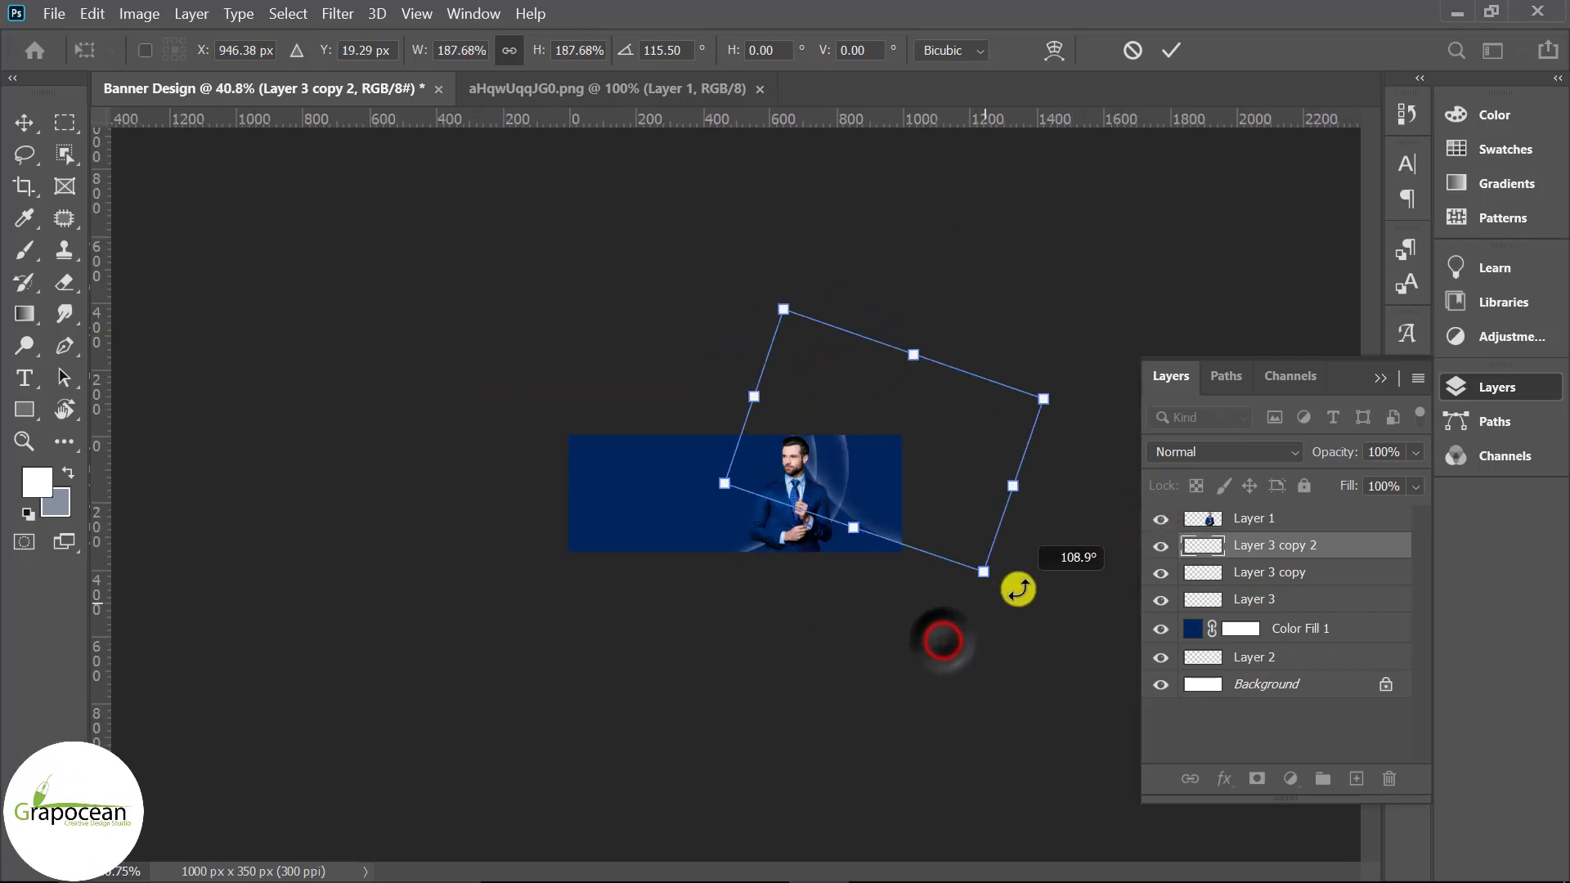
left_click_drag(918, 516, 900, 511)
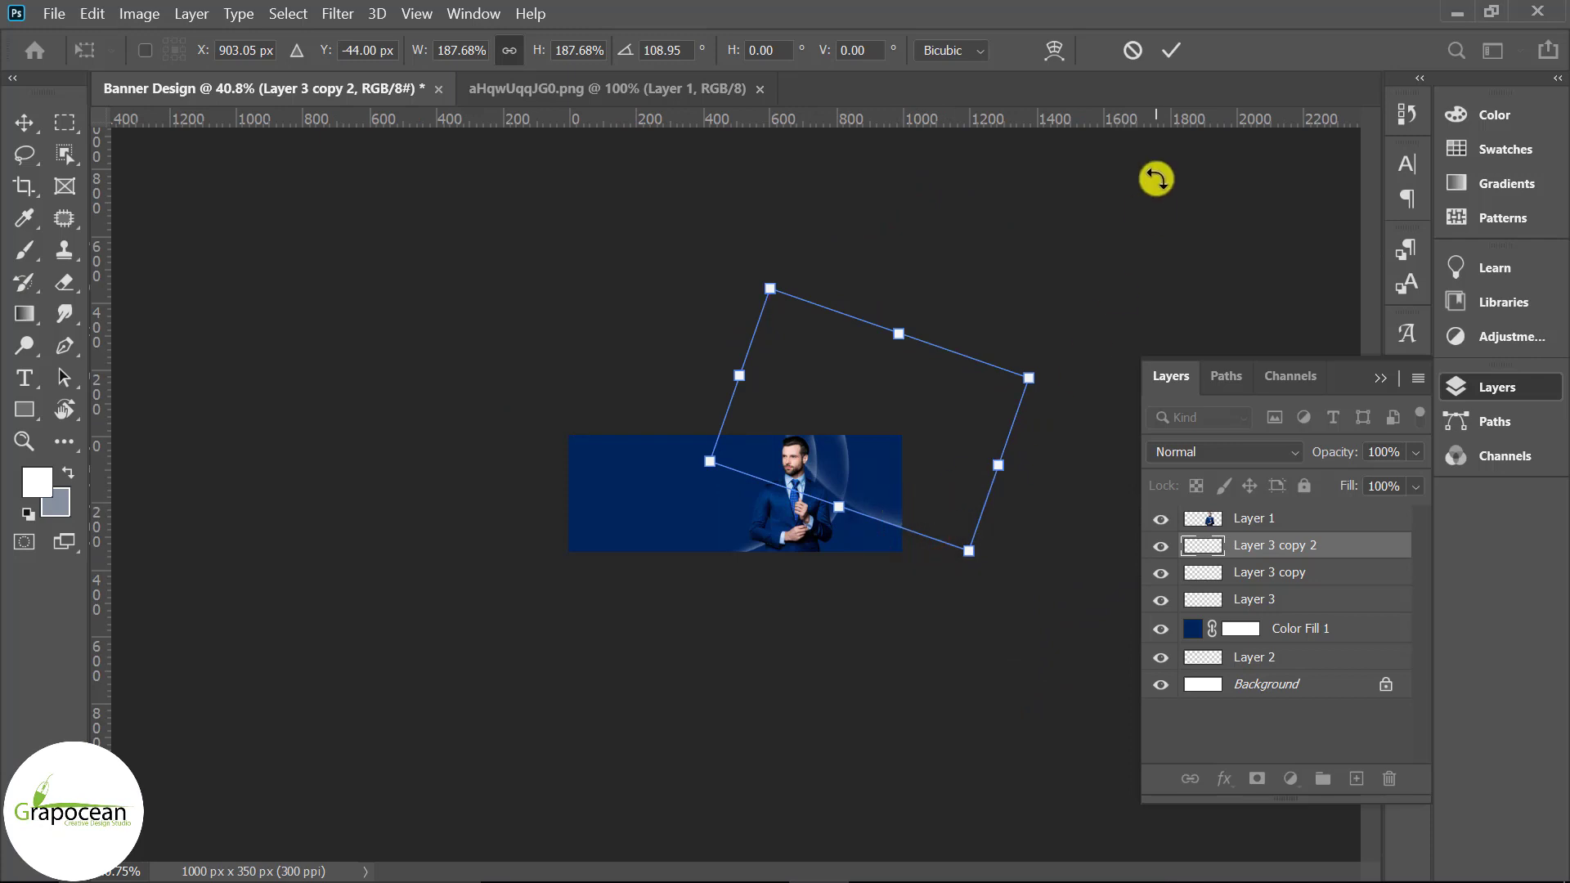
left_click_drag(999, 465, 942, 445)
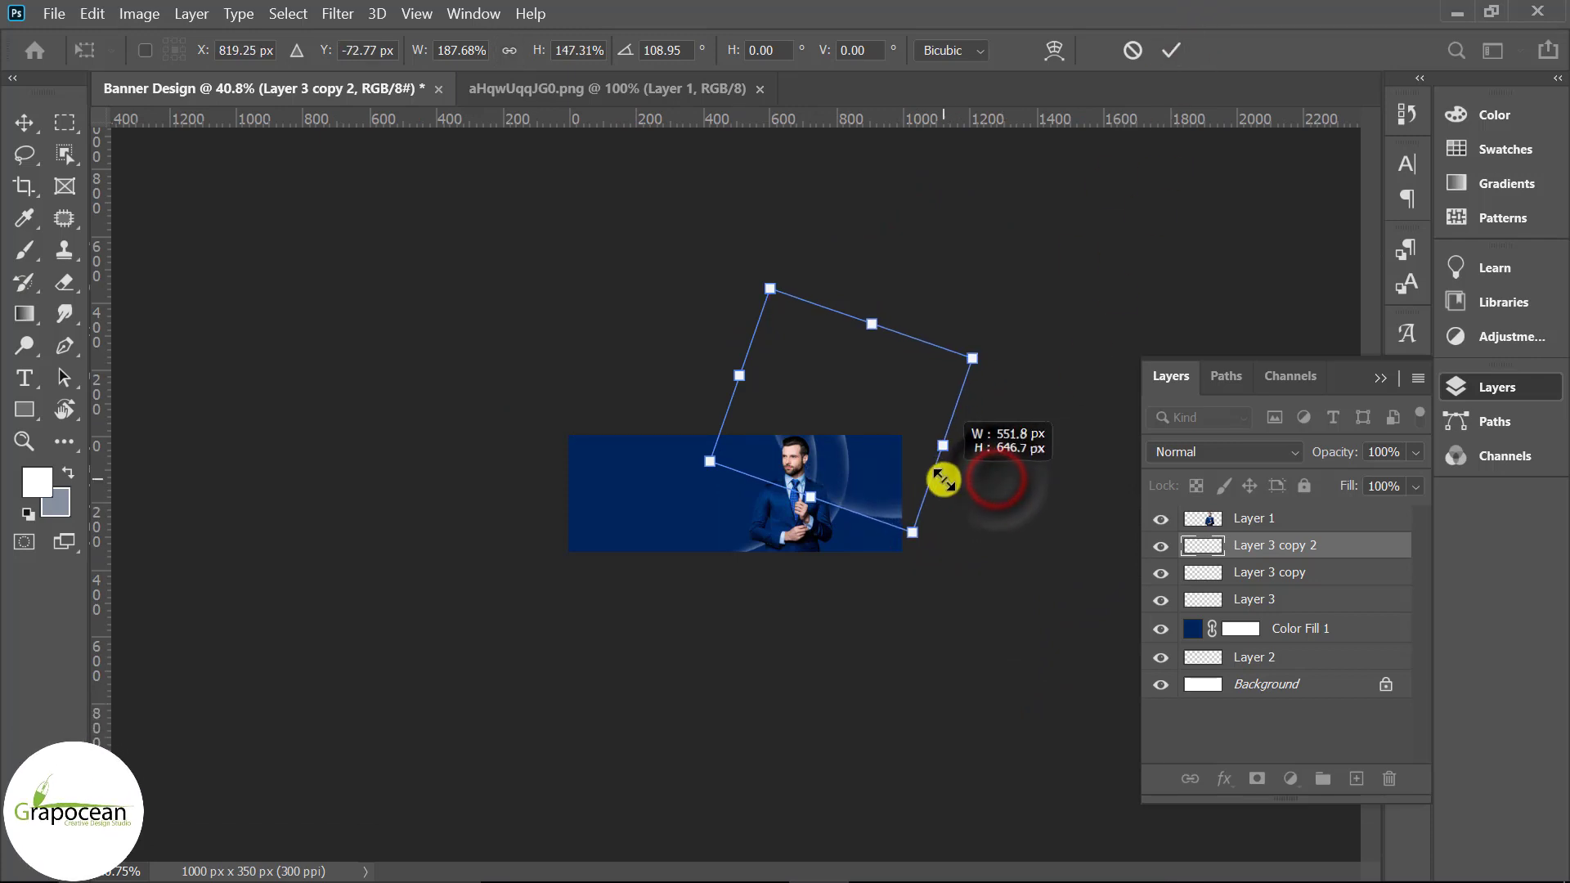
left_click_drag(756, 403, 738, 396)
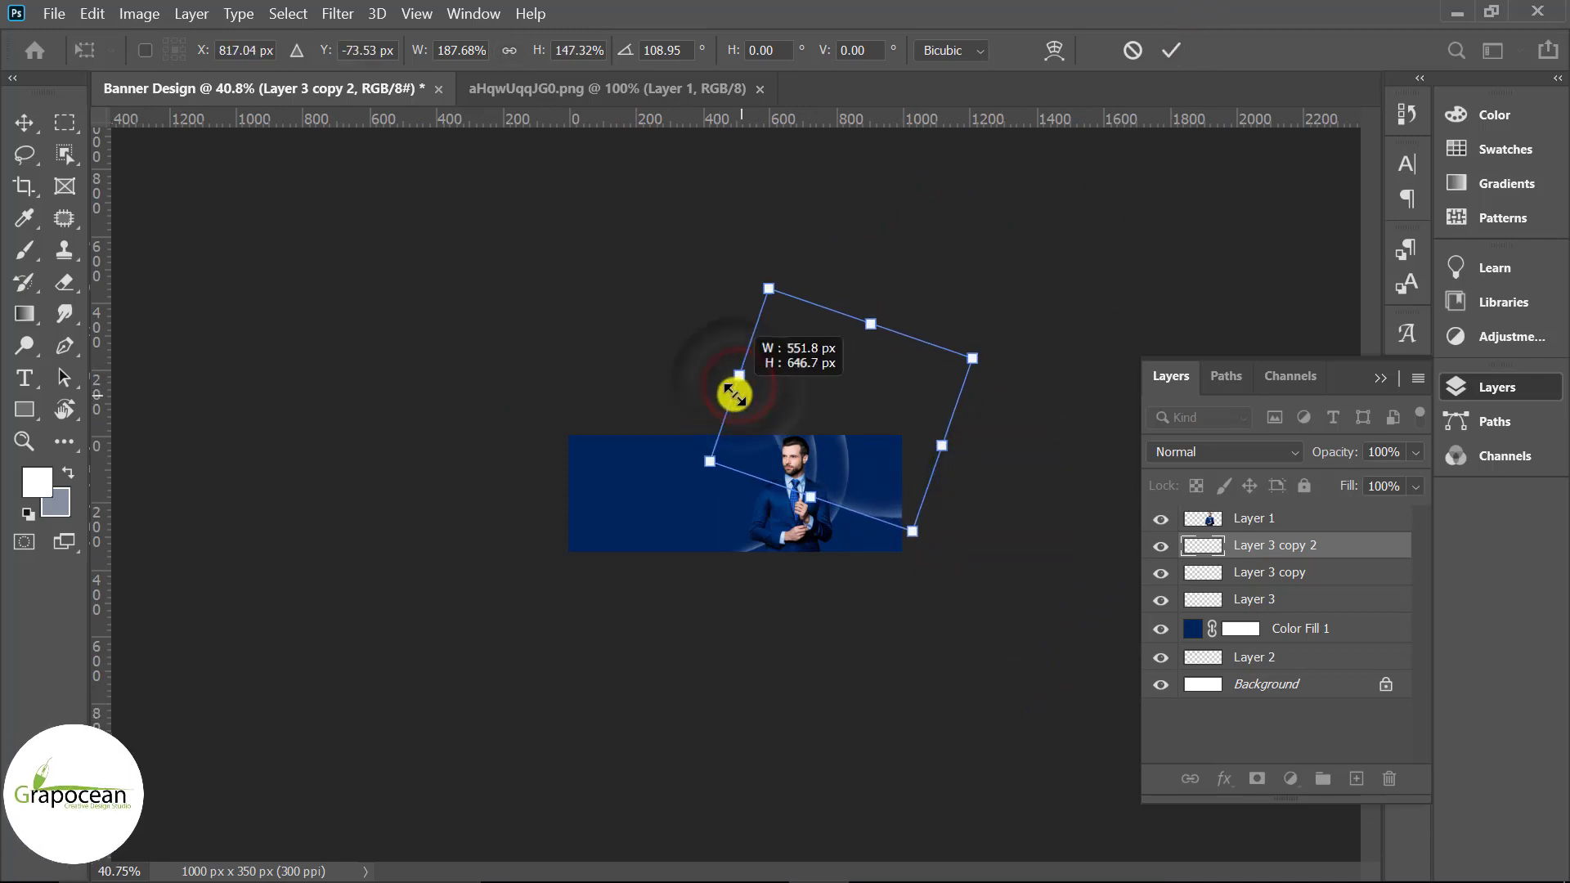
left_click(1172, 50)
key("ctrl+0")
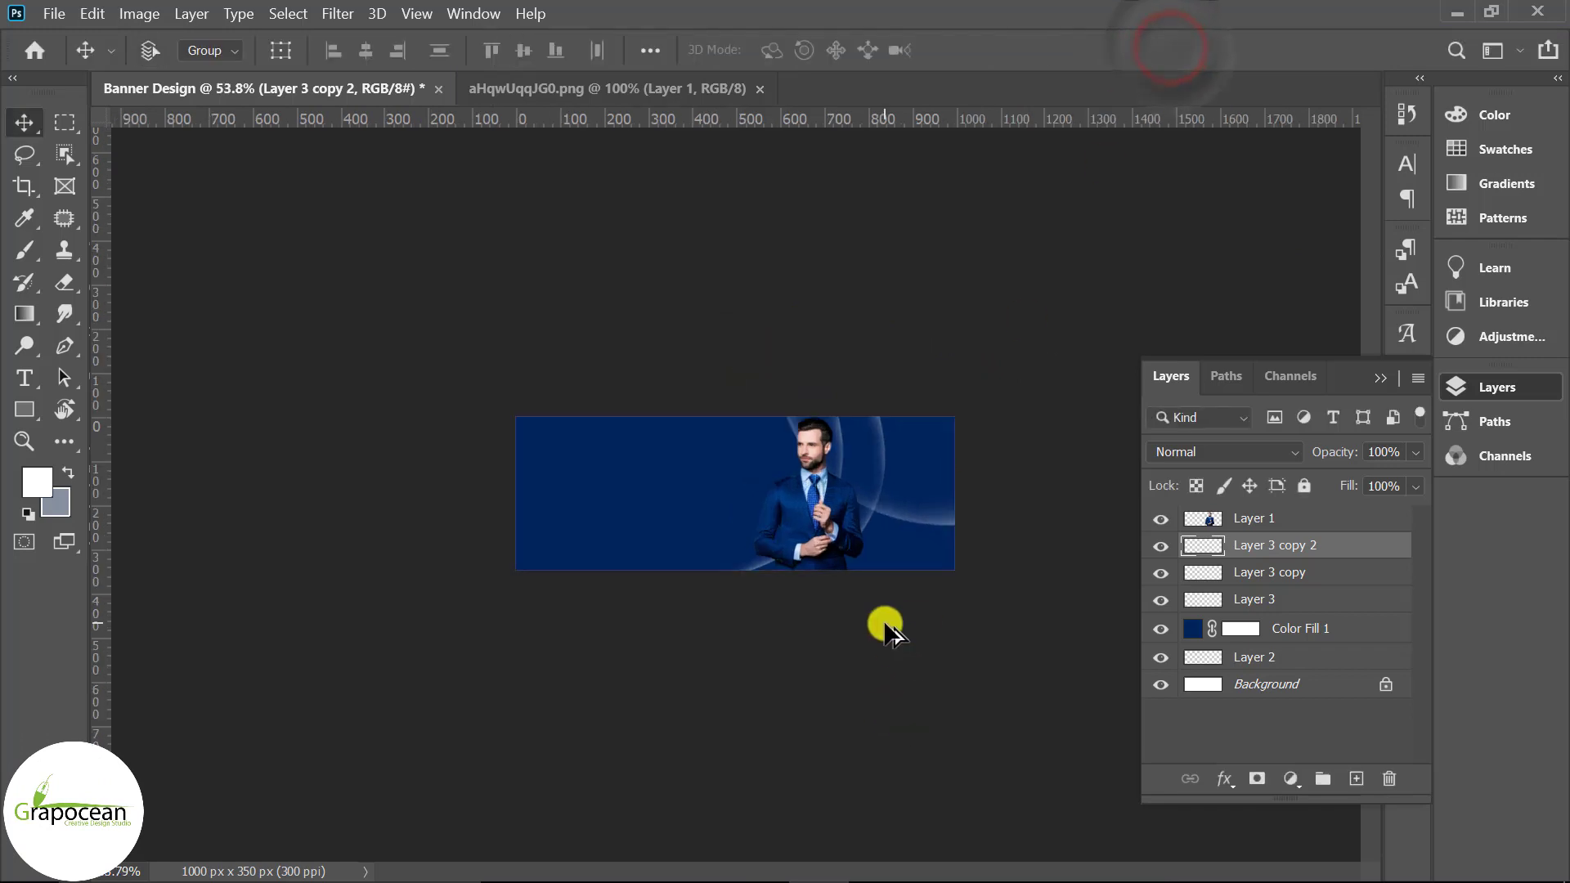
left_click(466, 556)
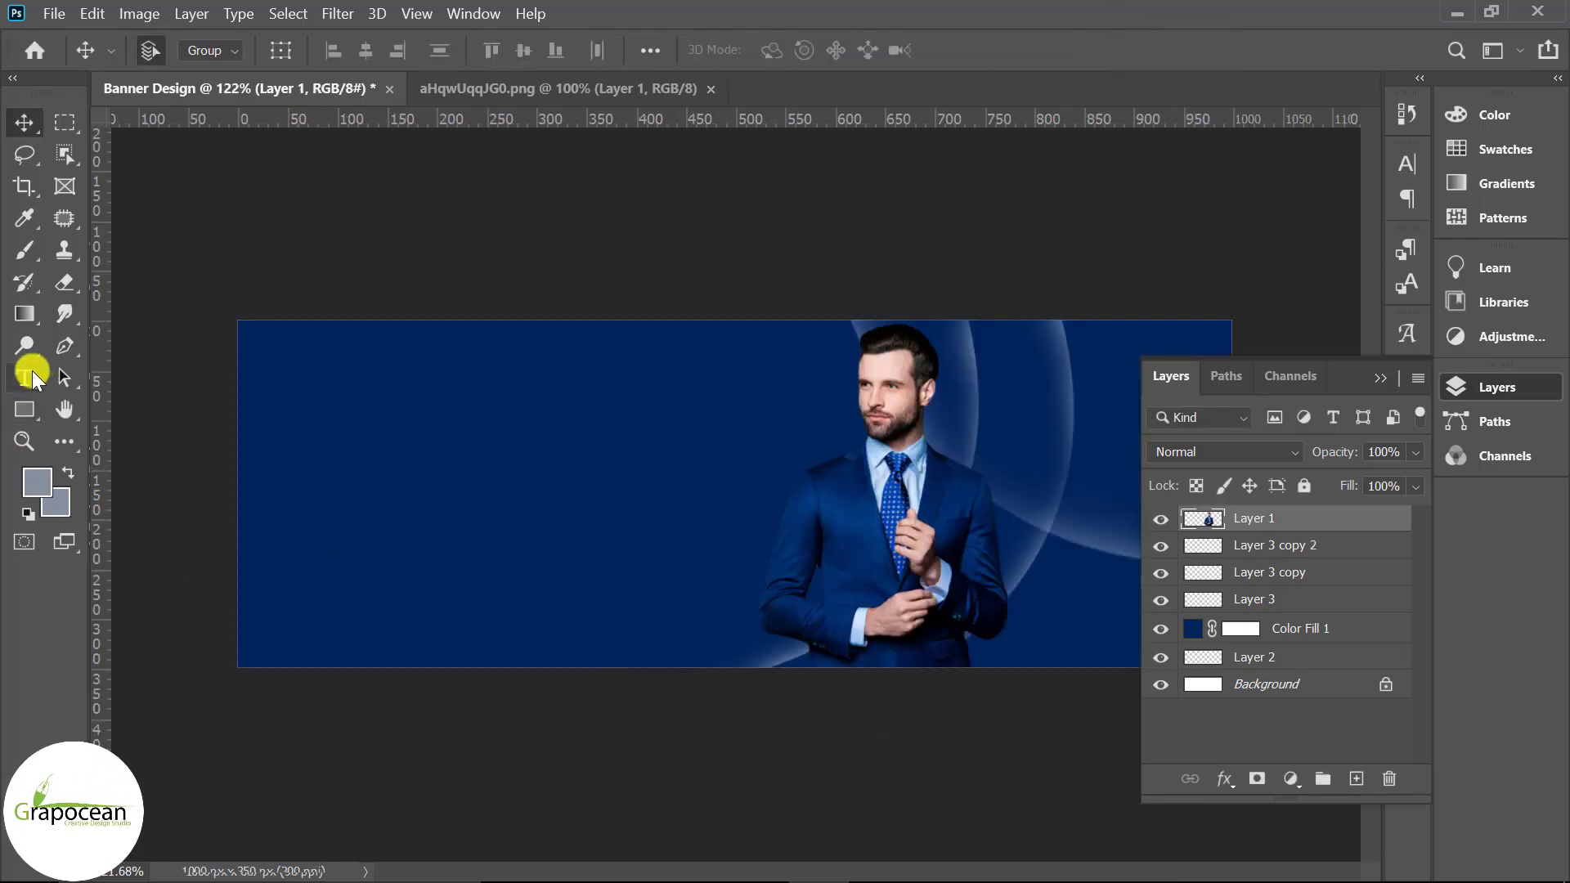
Step: Draw a closed diagonal Pen shape on the banner's left side and turn it into a selection
left_click(33, 380)
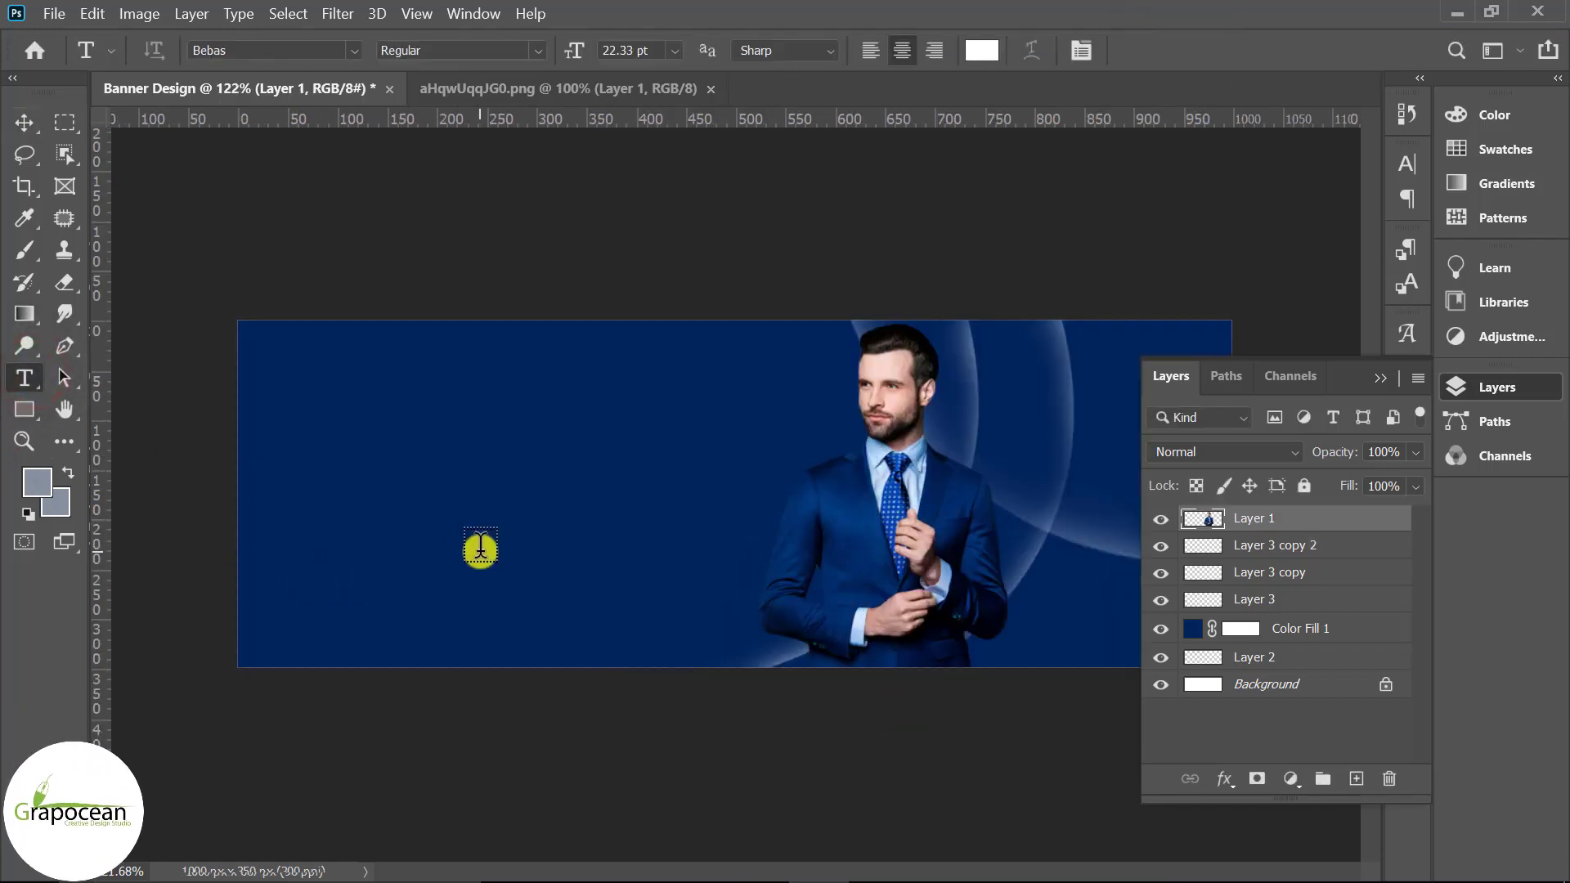
left_click(63, 345)
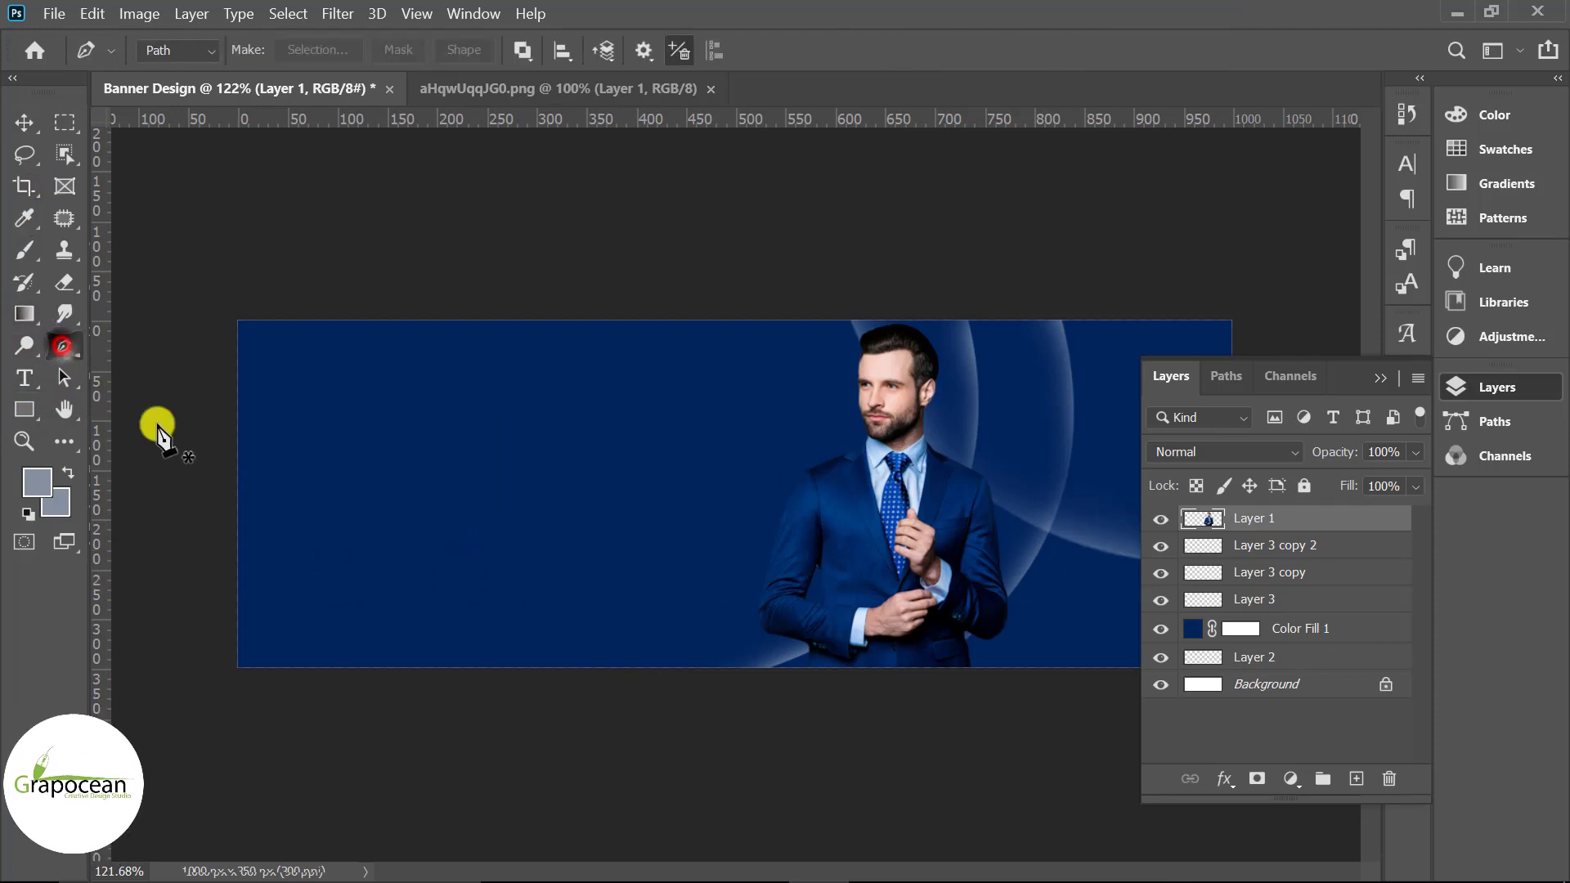
left_click(657, 309)
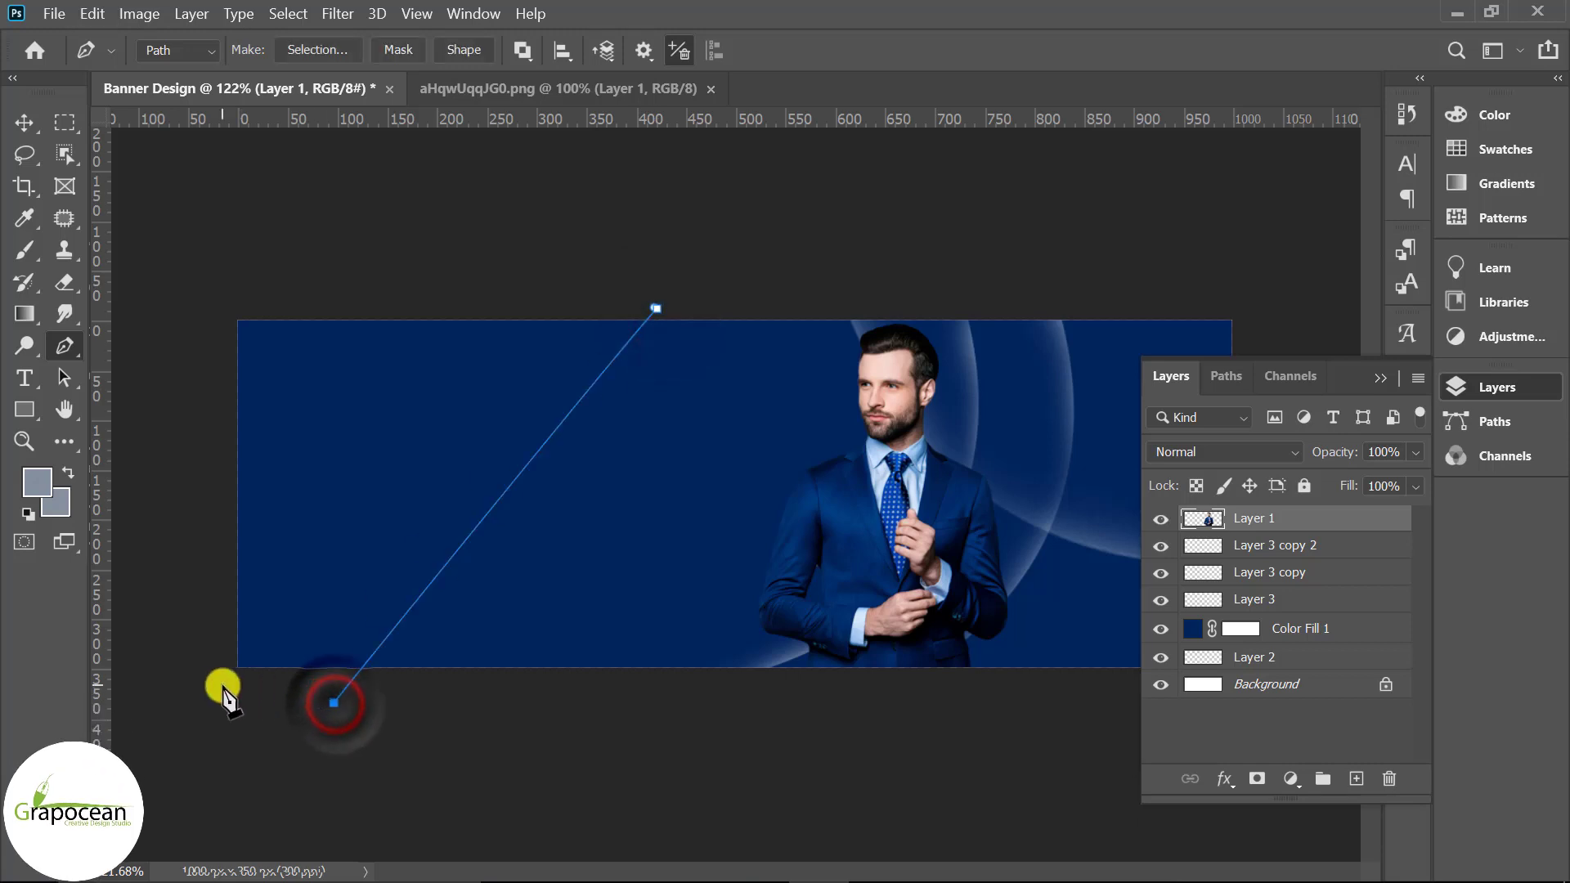
left_click(657, 309)
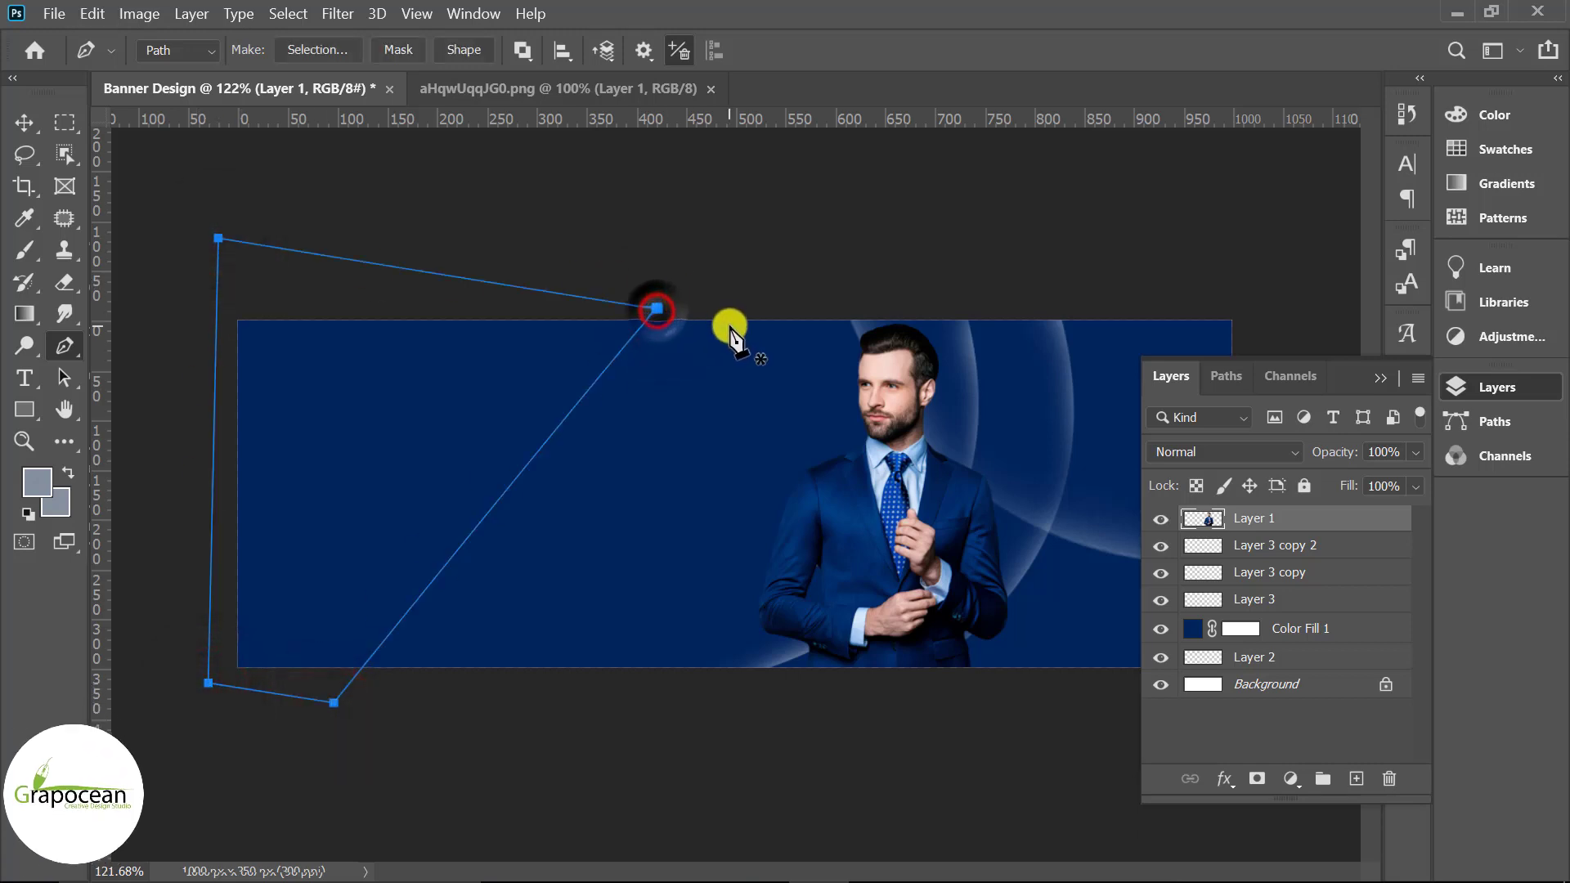
key("ctrl+Return")
Step: On a new layer, paint soft light along the diagonal edge with a 300 px brush
right_click(32, 248)
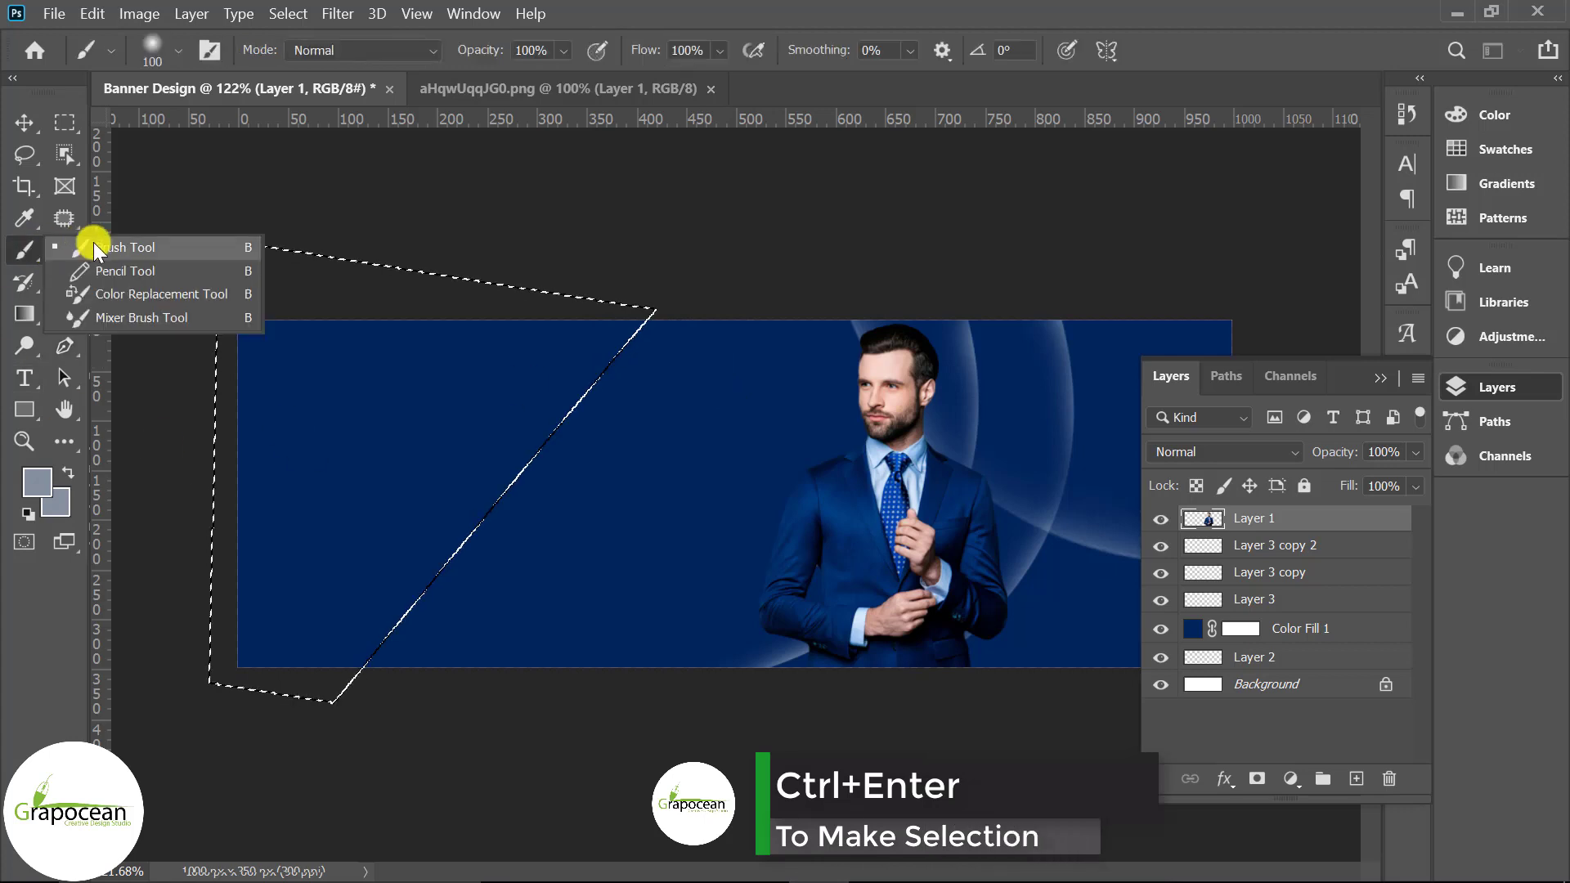
left_click(108, 241)
key("ctrl+shift+alt+n")
left_click(662, 336)
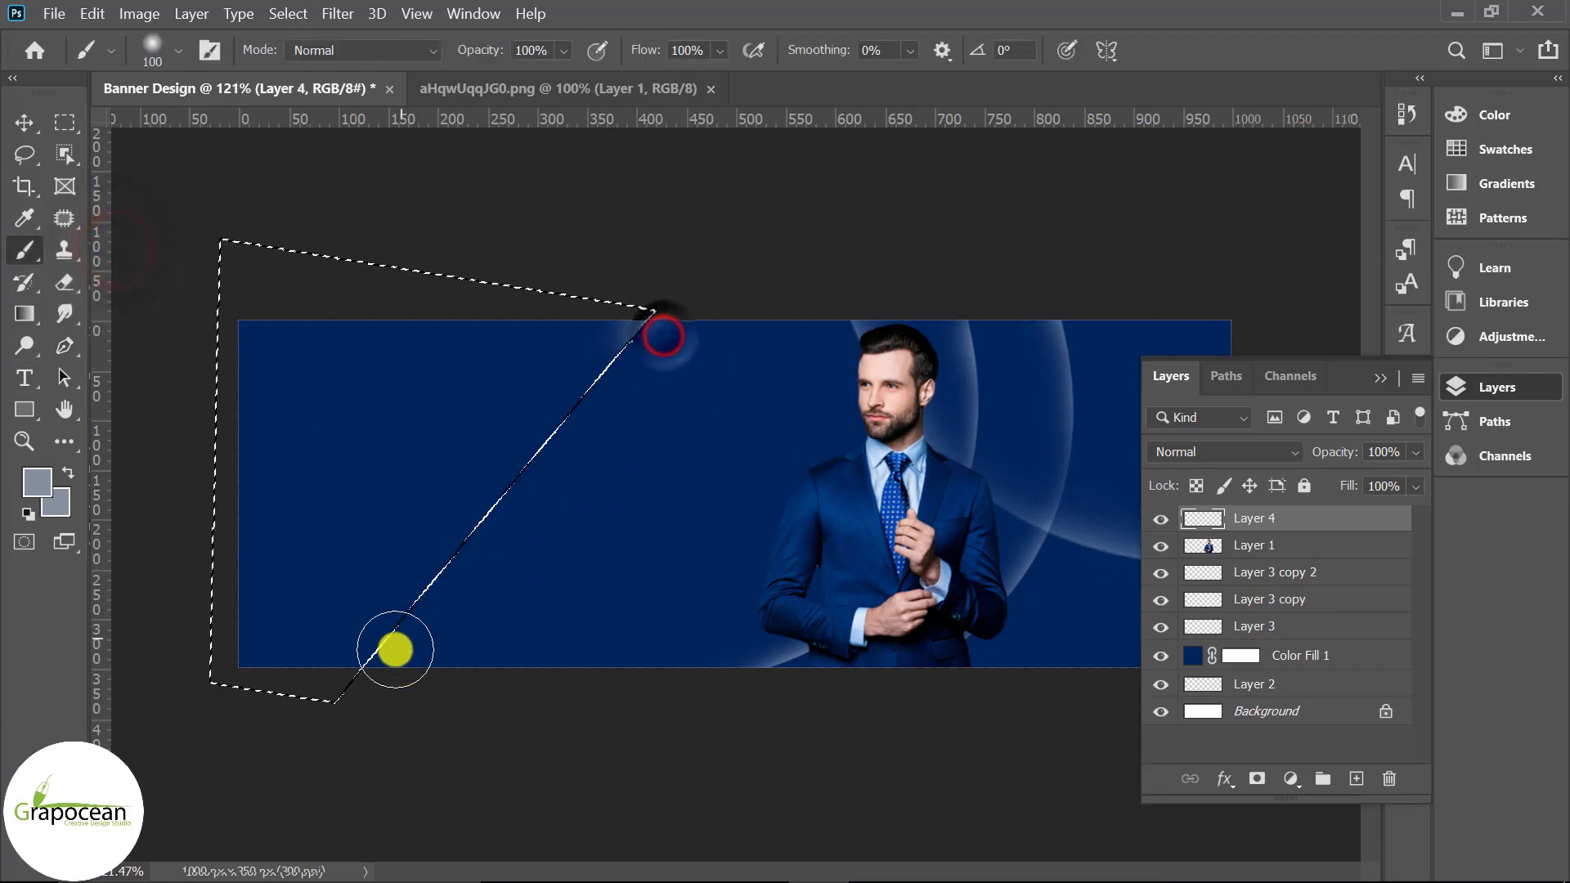
left_click(370, 676, "shift")
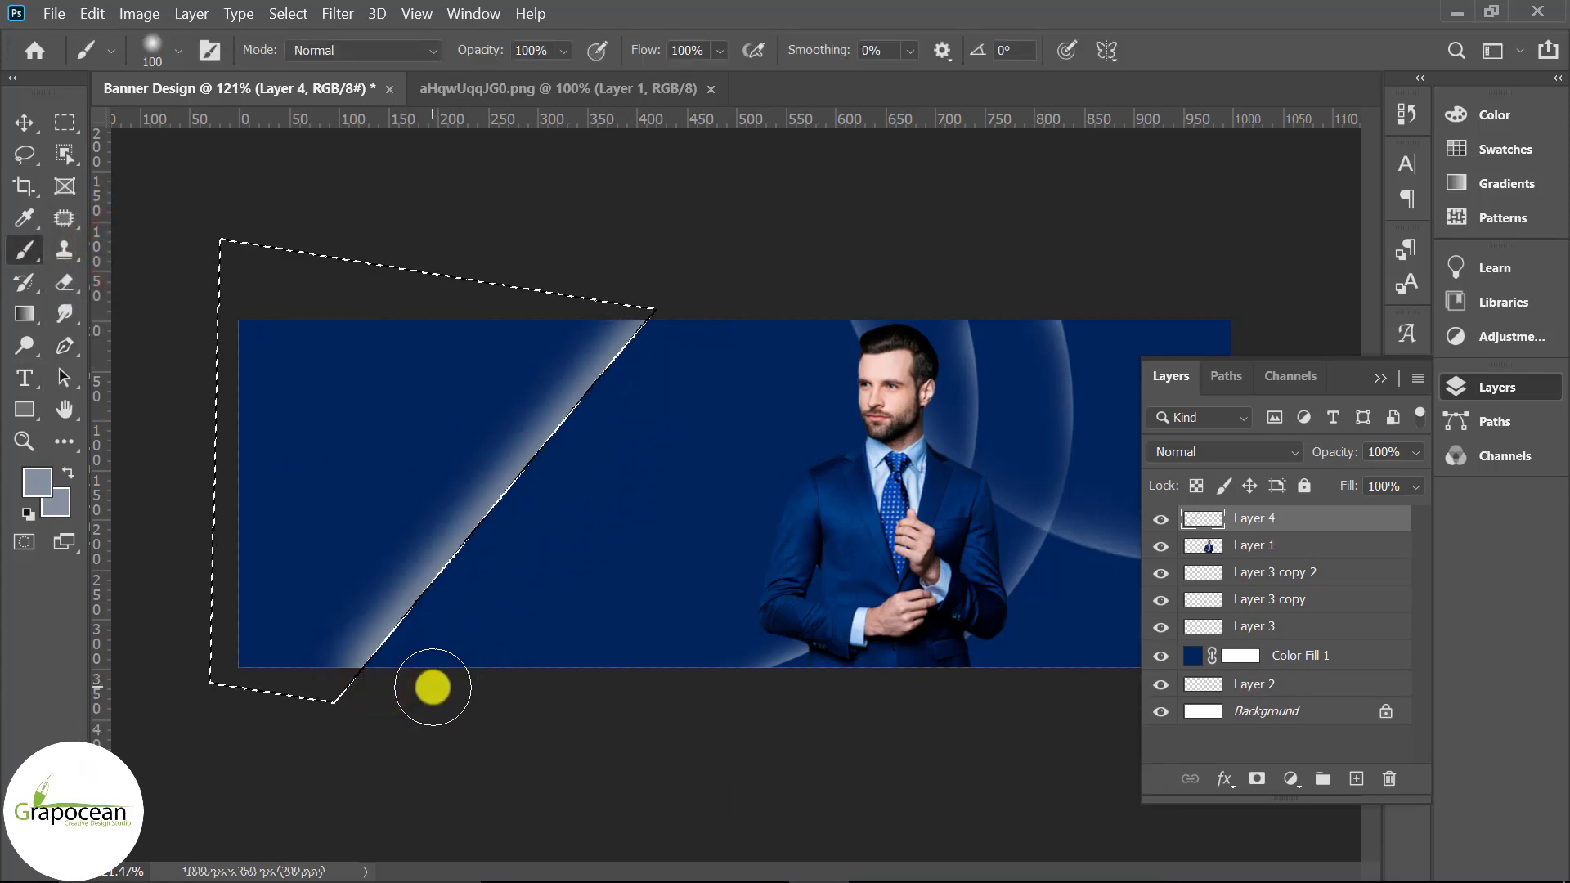
key("bracketright")
key("bracketright")
key("bracketright")
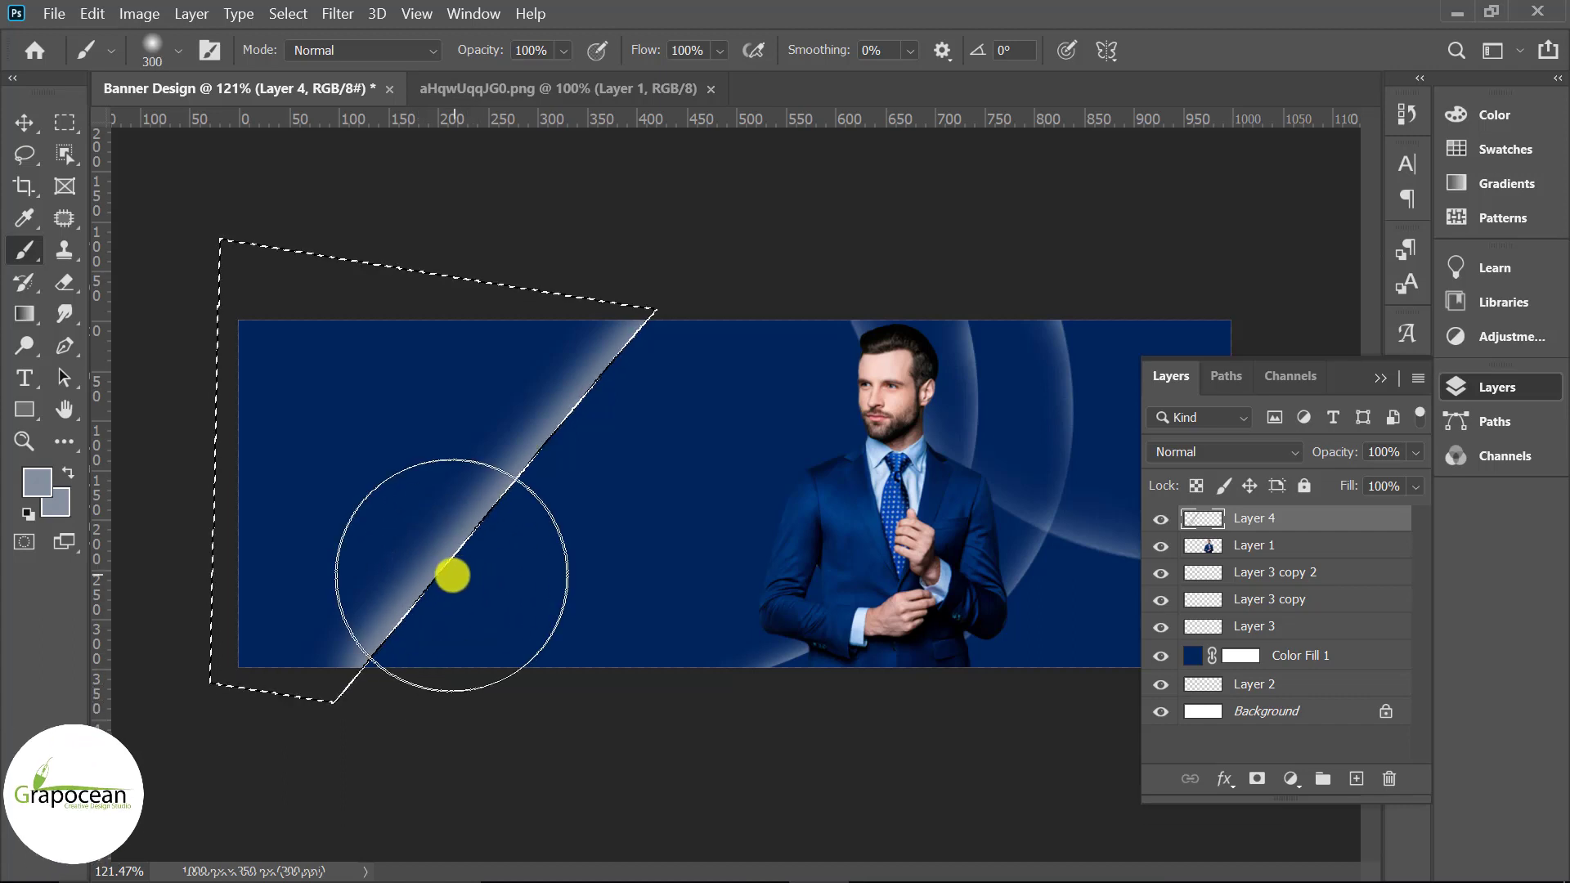
left_click_drag(449, 569, 409, 601)
key("ctrl+z")
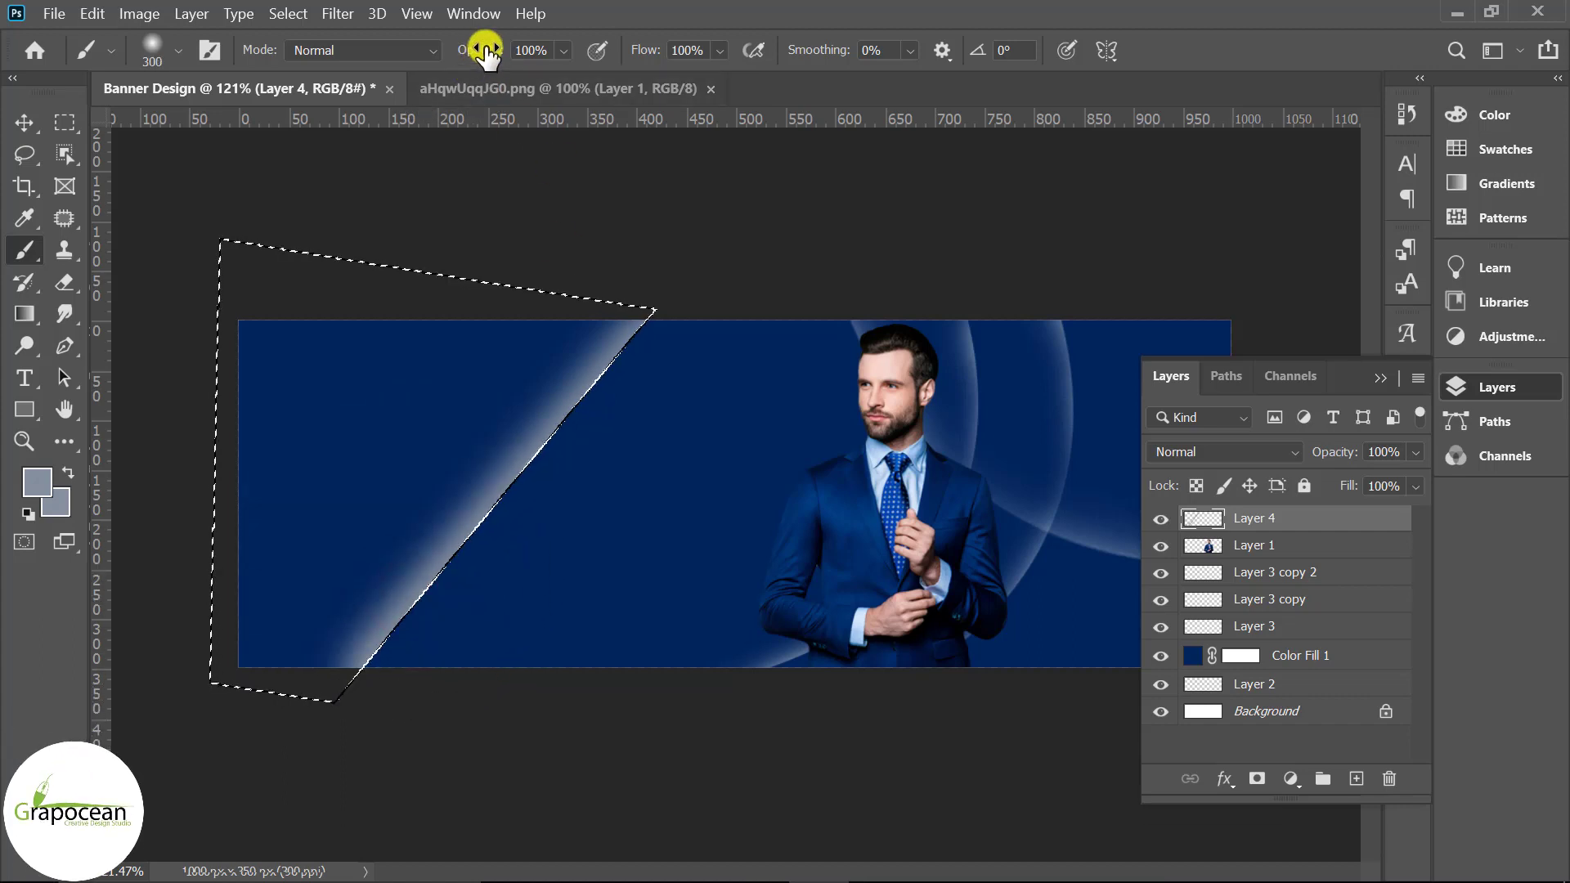
Step: Paint a soft band along the diagonal edge at 28% brush opacity, then deselect
left_click_drag(464, 47, 406, 45)
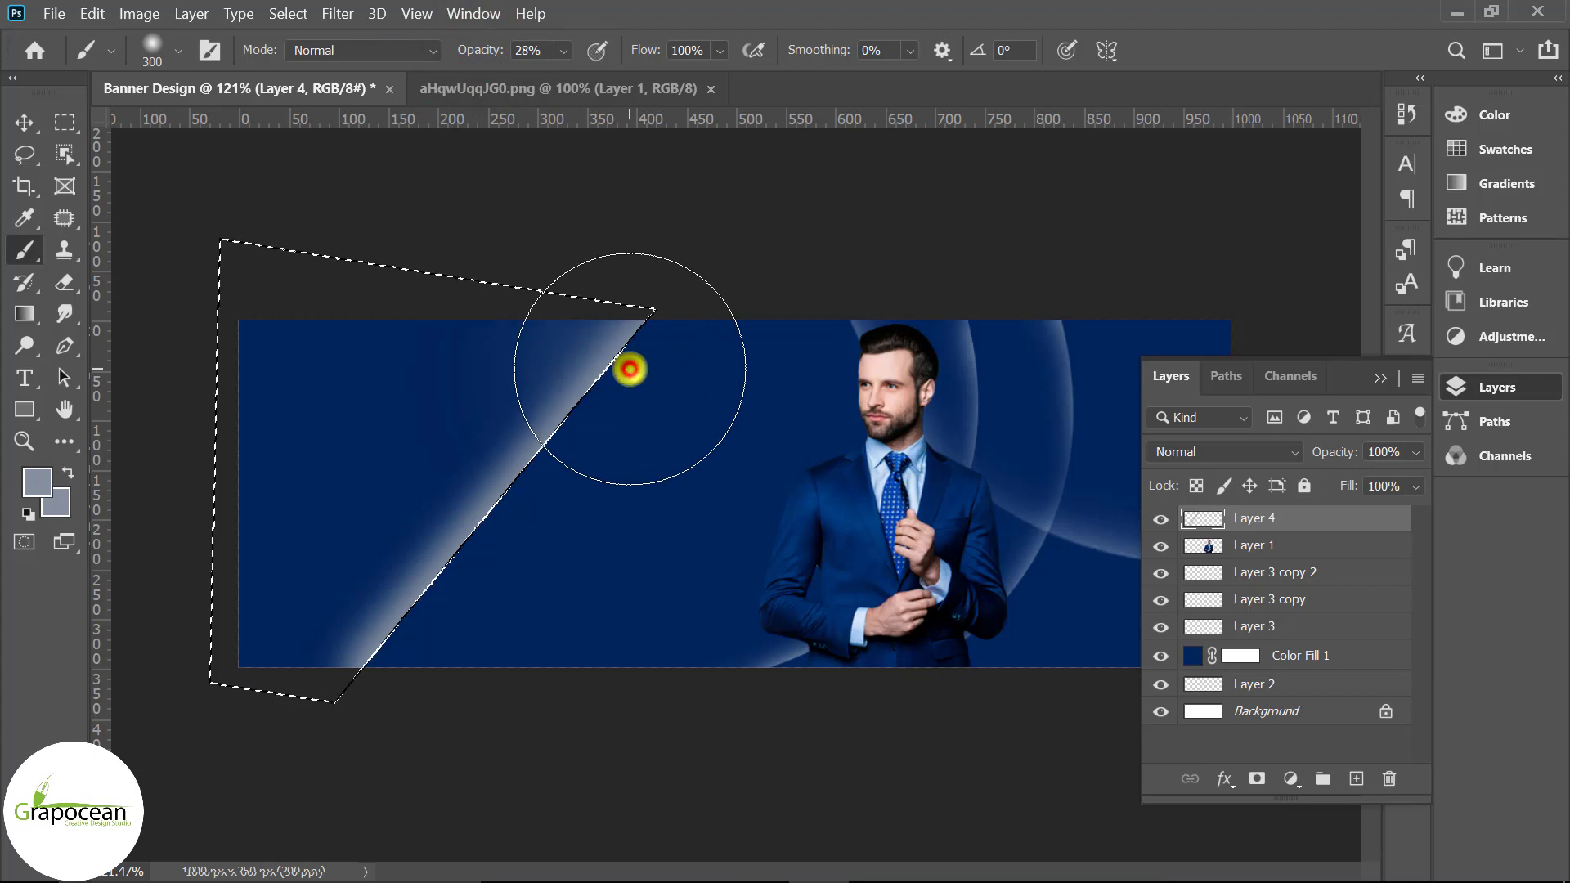
left_click_drag(632, 365, 366, 638)
scroll(765, 666, "down", 2)
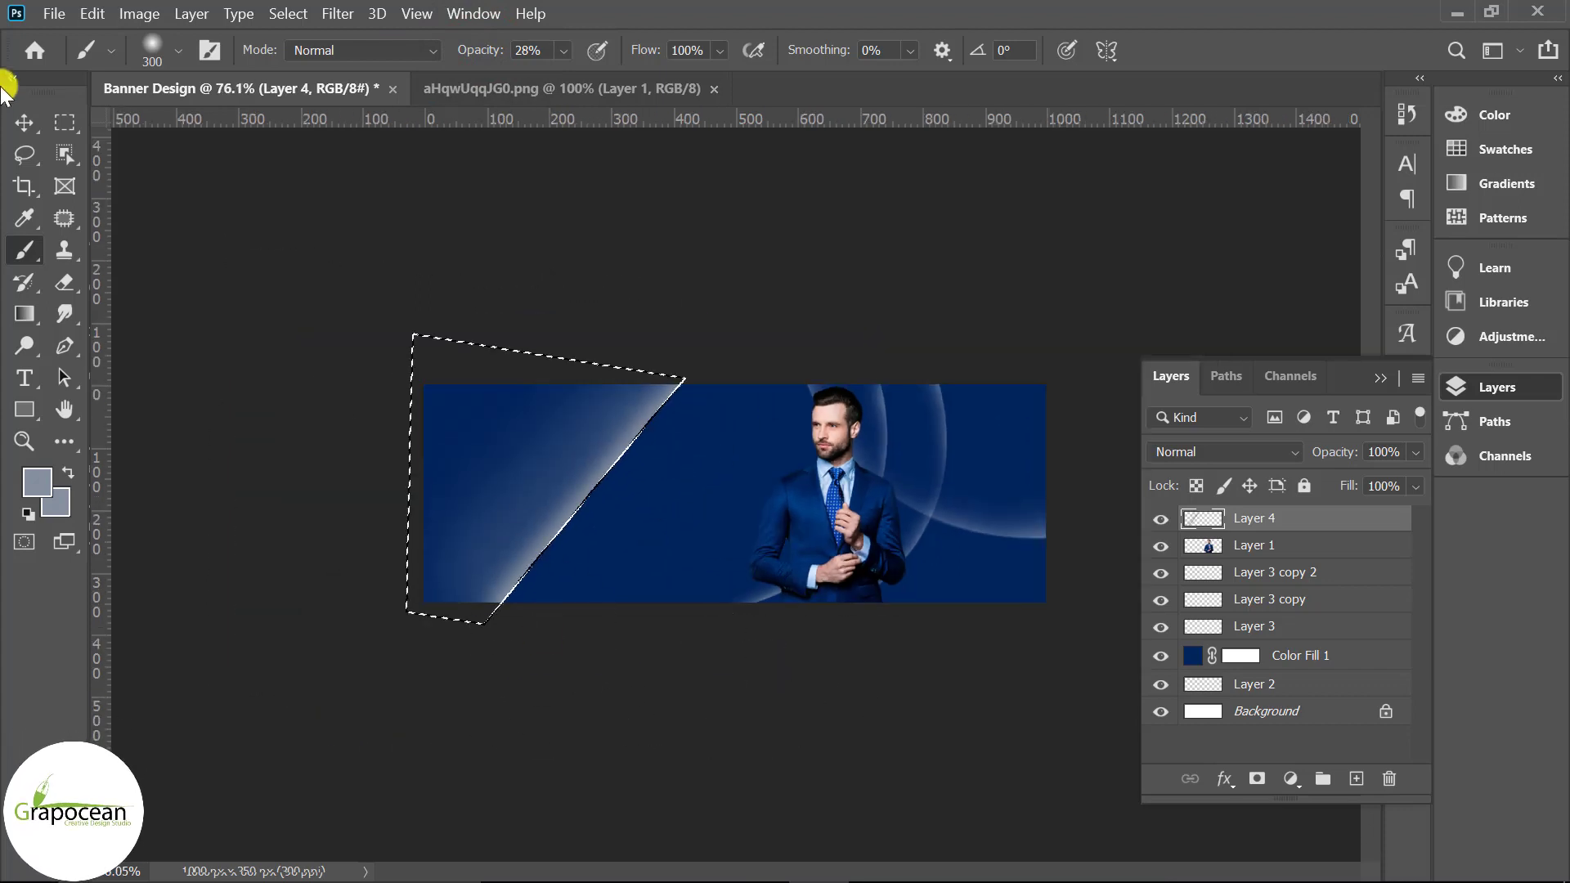
left_click(64, 124)
left_click(238, 481)
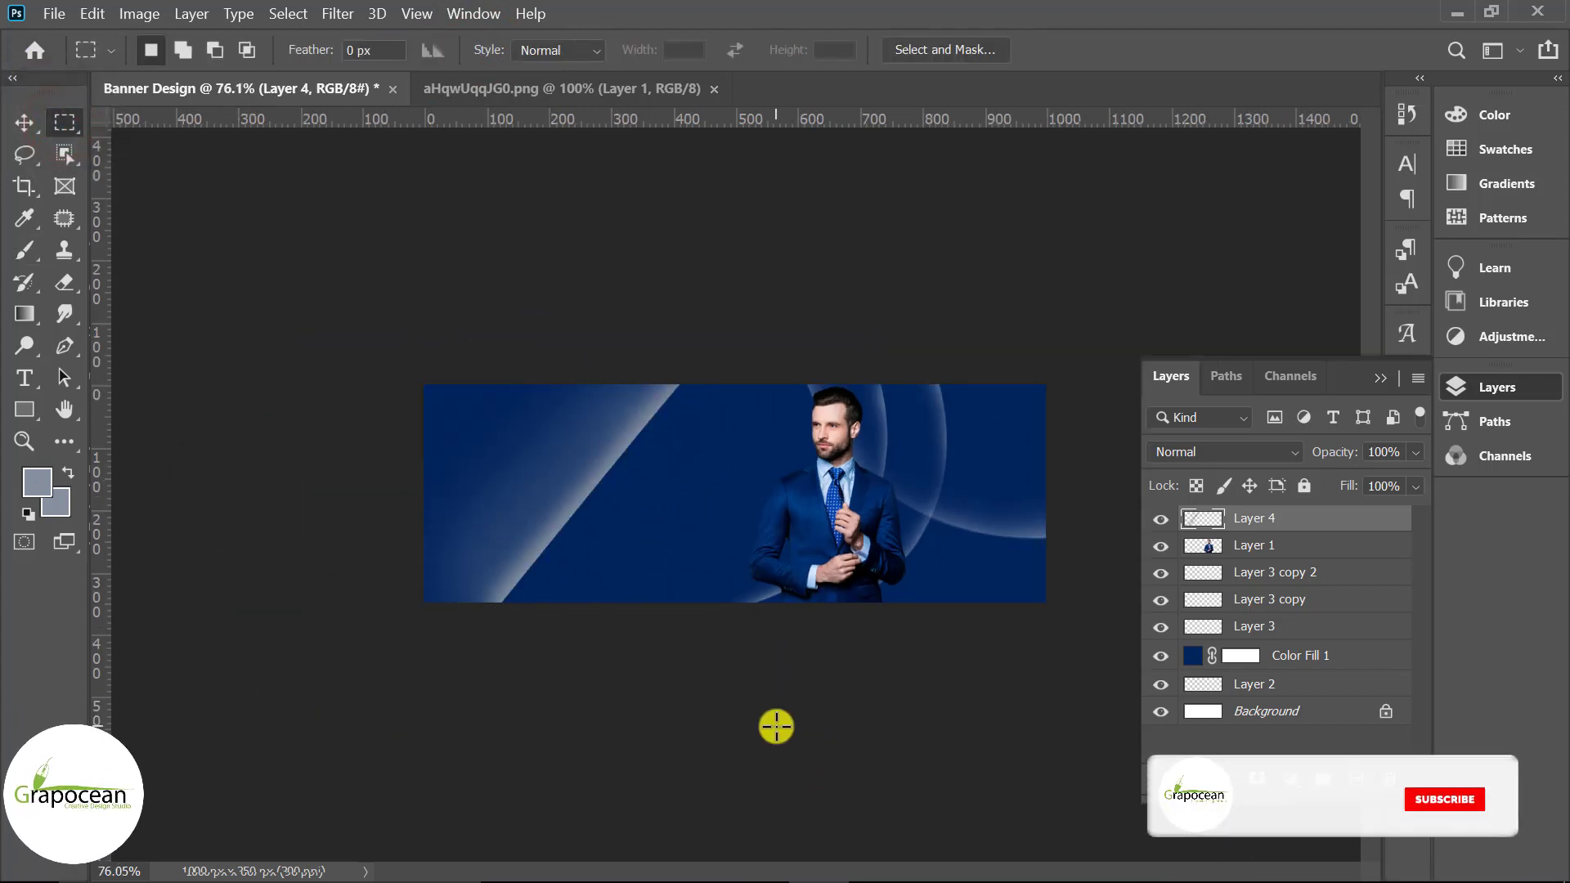
Step: Set Layer 4's blend mode to Divide and duplicate its light streak further right
left_click(1219, 454)
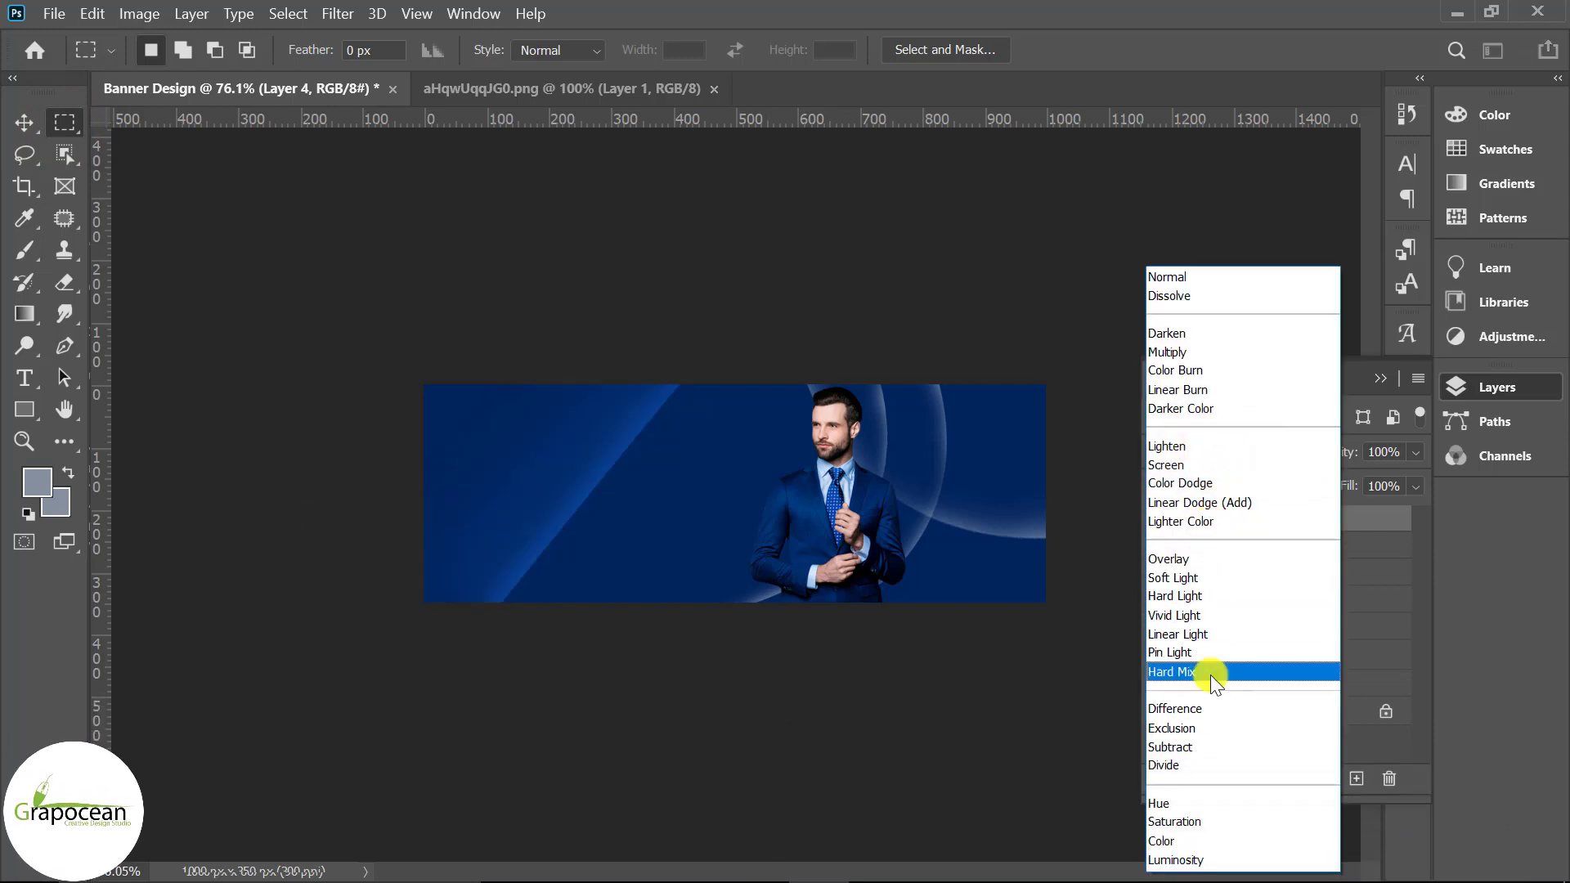
left_click(1213, 768)
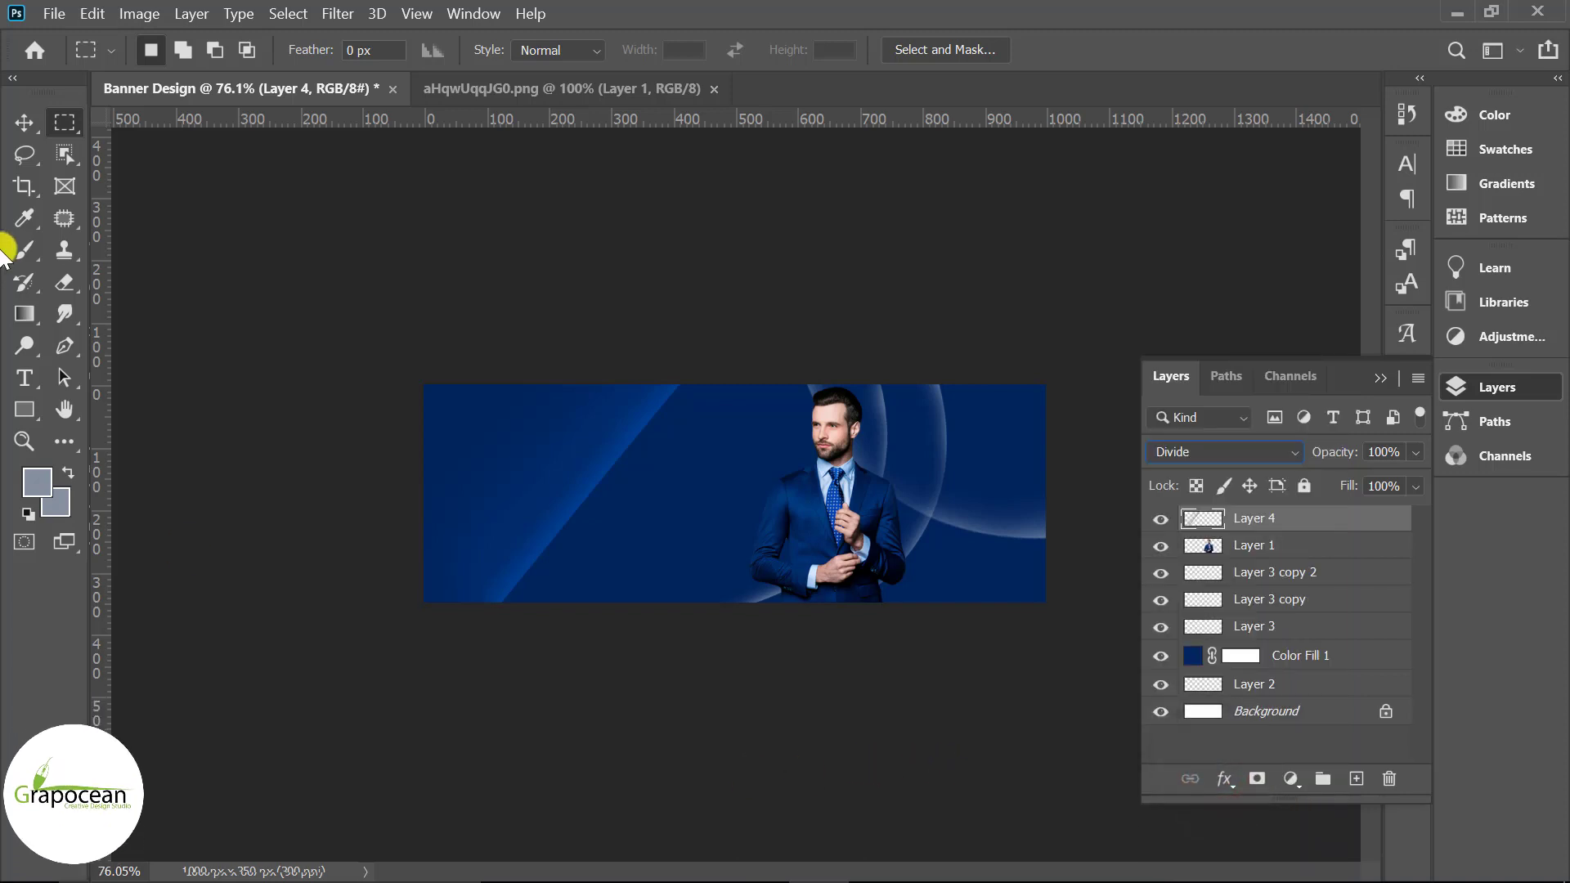
left_click(25, 123)
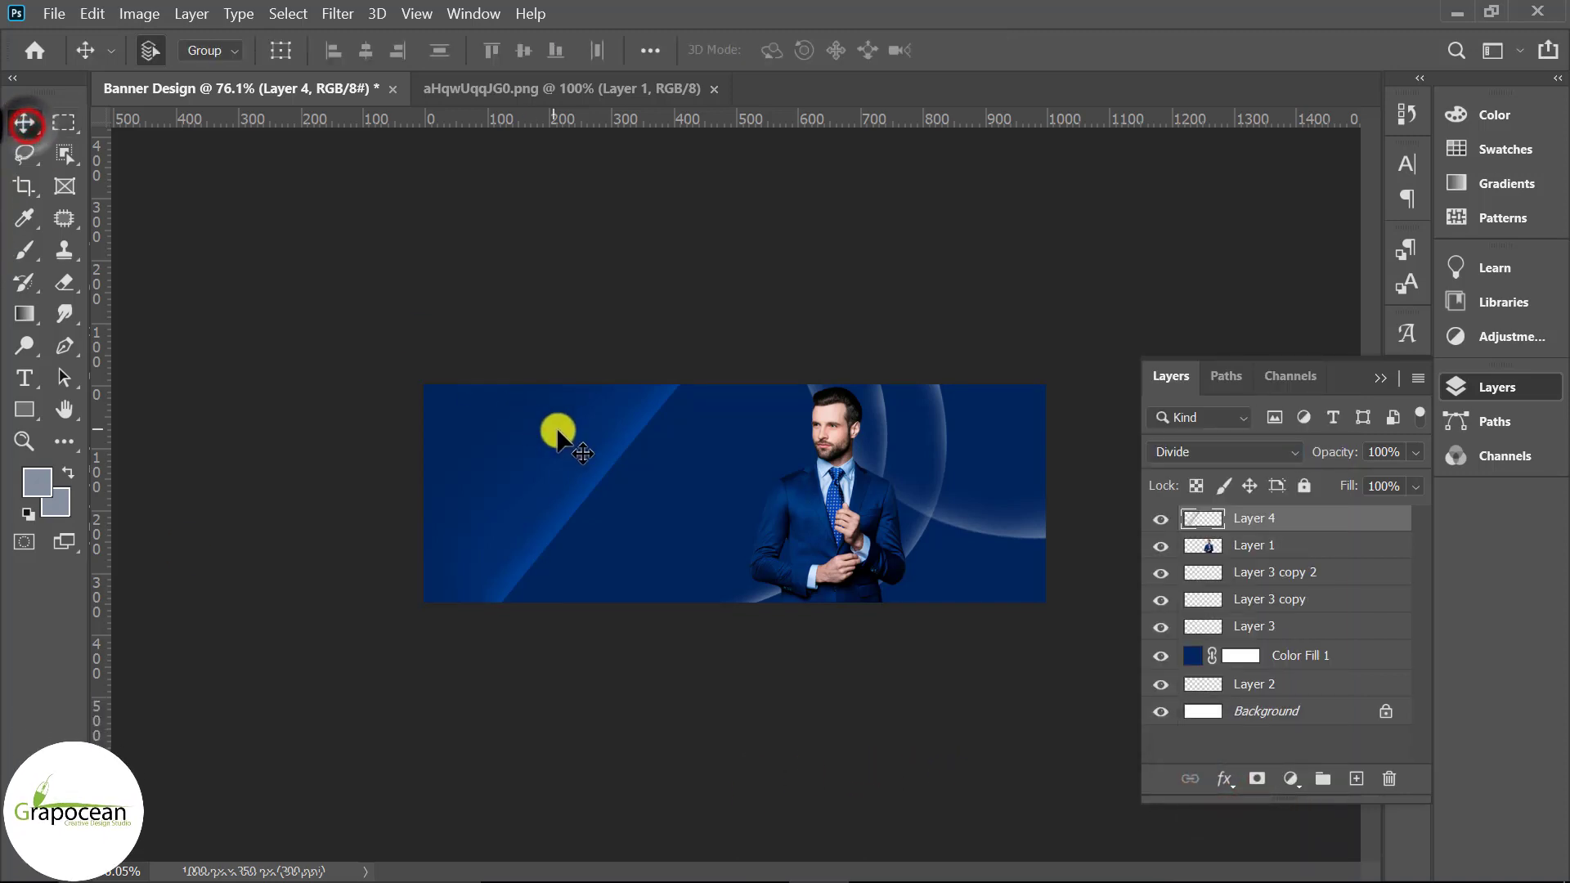
mouse_move(601, 479)
left_mouse_down()
mouse_move(630, 487)
mouse_move(660, 469)
left_mouse_up()
scroll(957, 515, "down", 3)
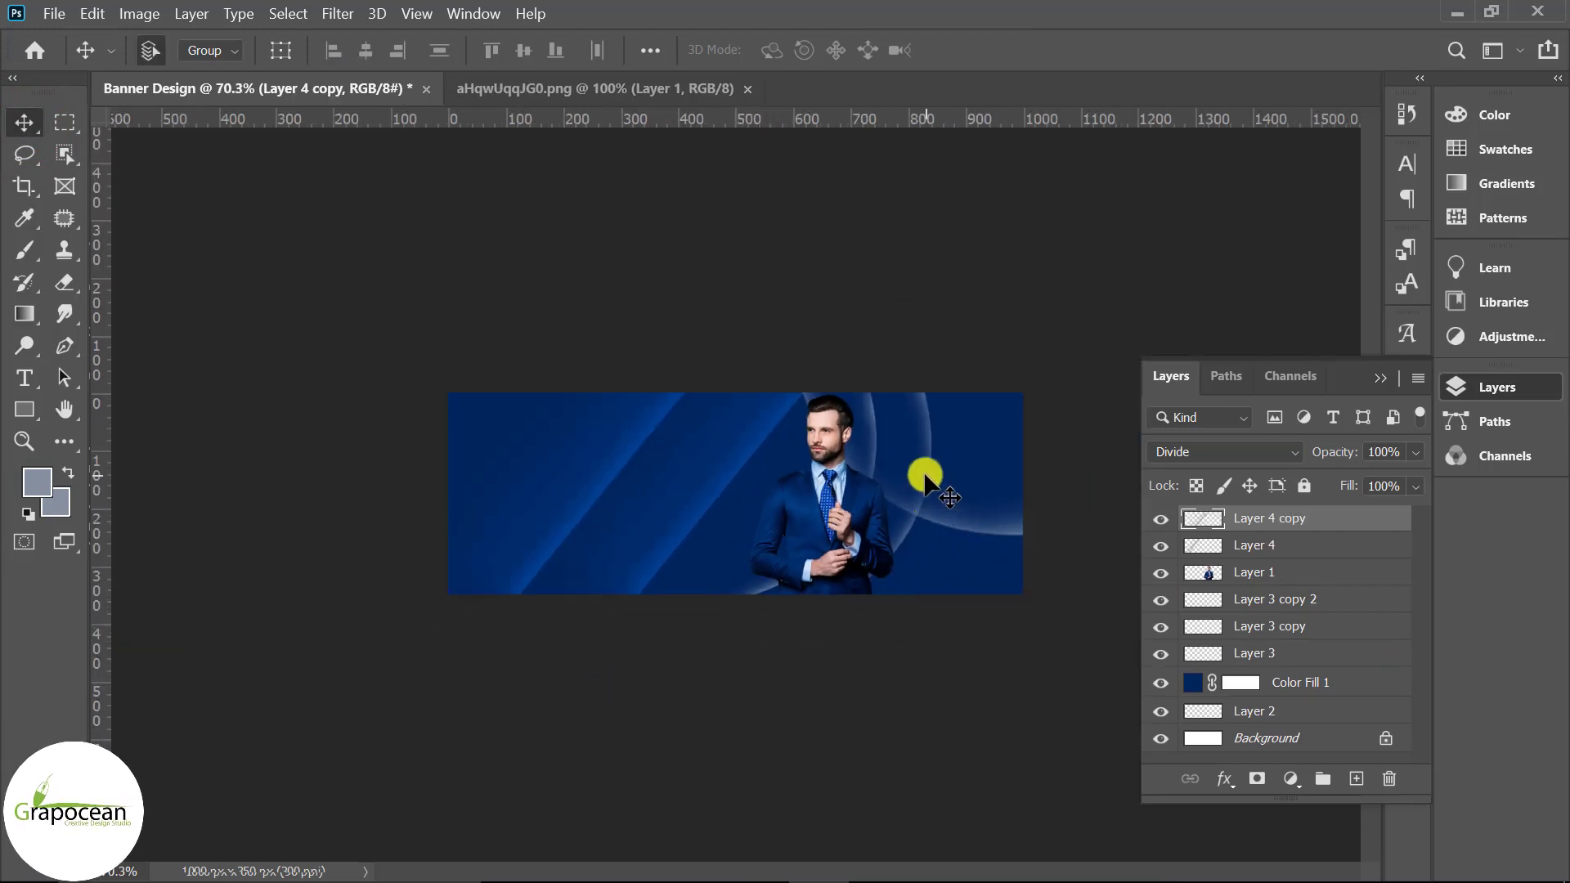
Step: Combine Layer 3, Layer 3 copy and copy 2 into a smart object blended with Overlay
left_click(933, 447)
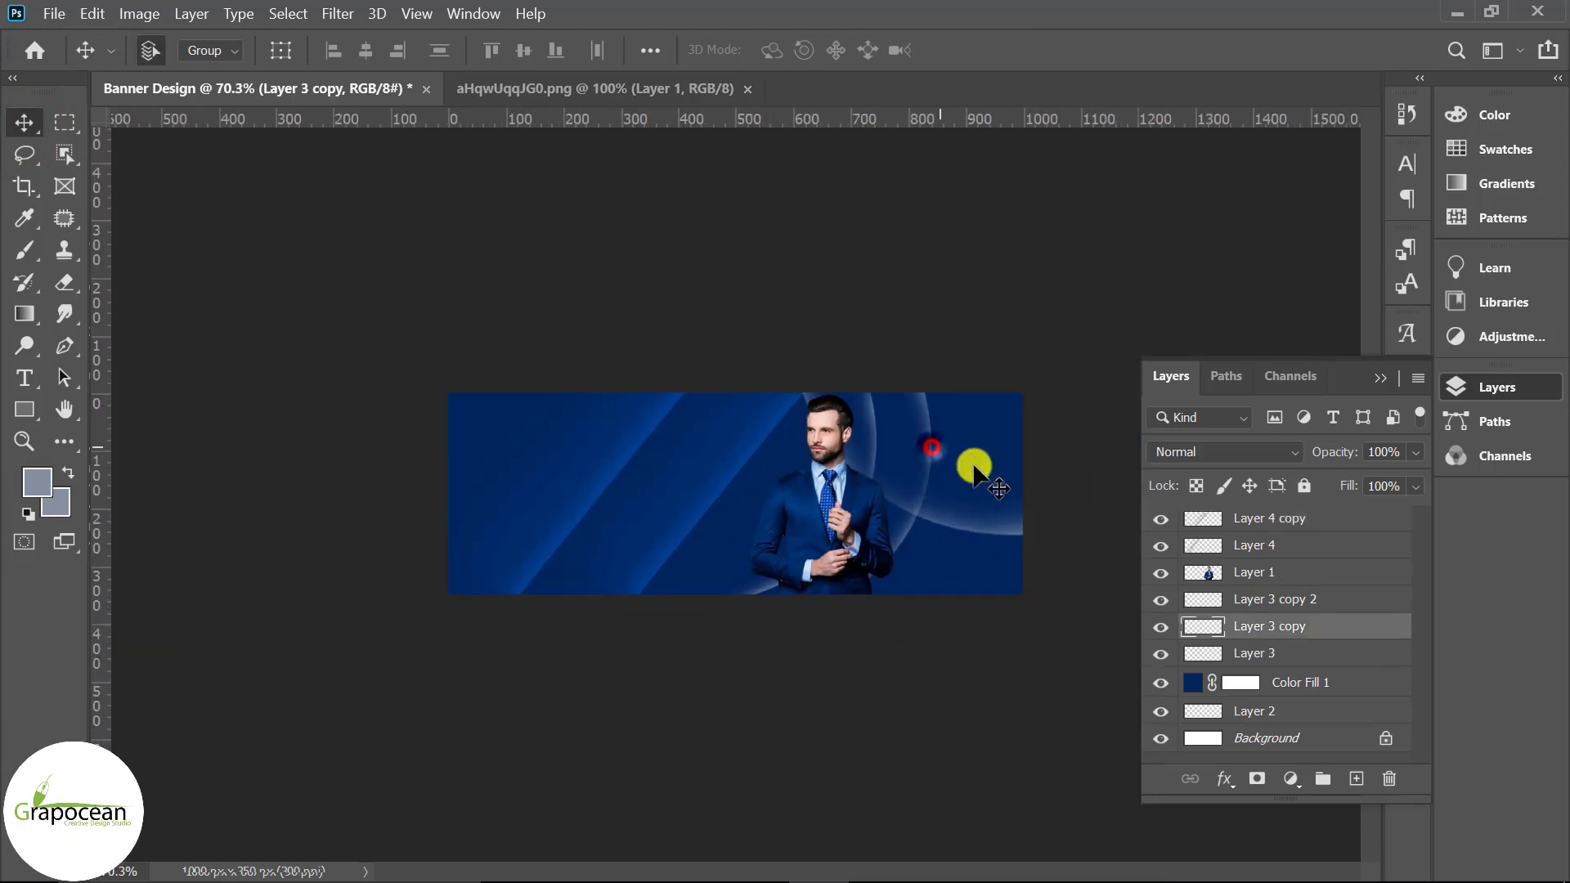
left_click(1275, 601)
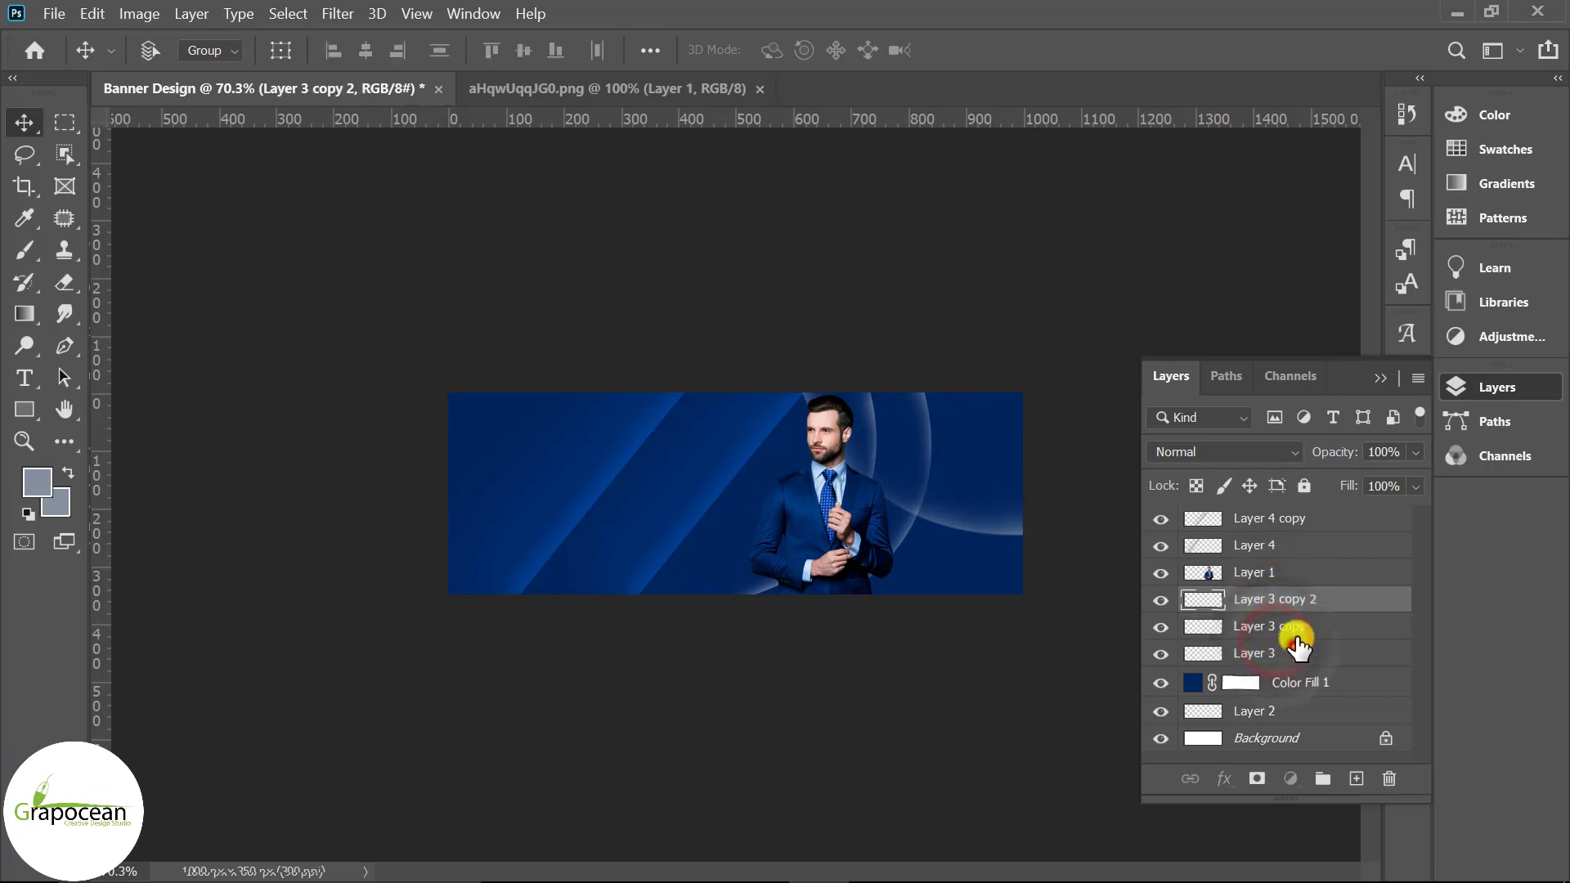
left_click(1294, 653, "ctrl")
right_click(1319, 612)
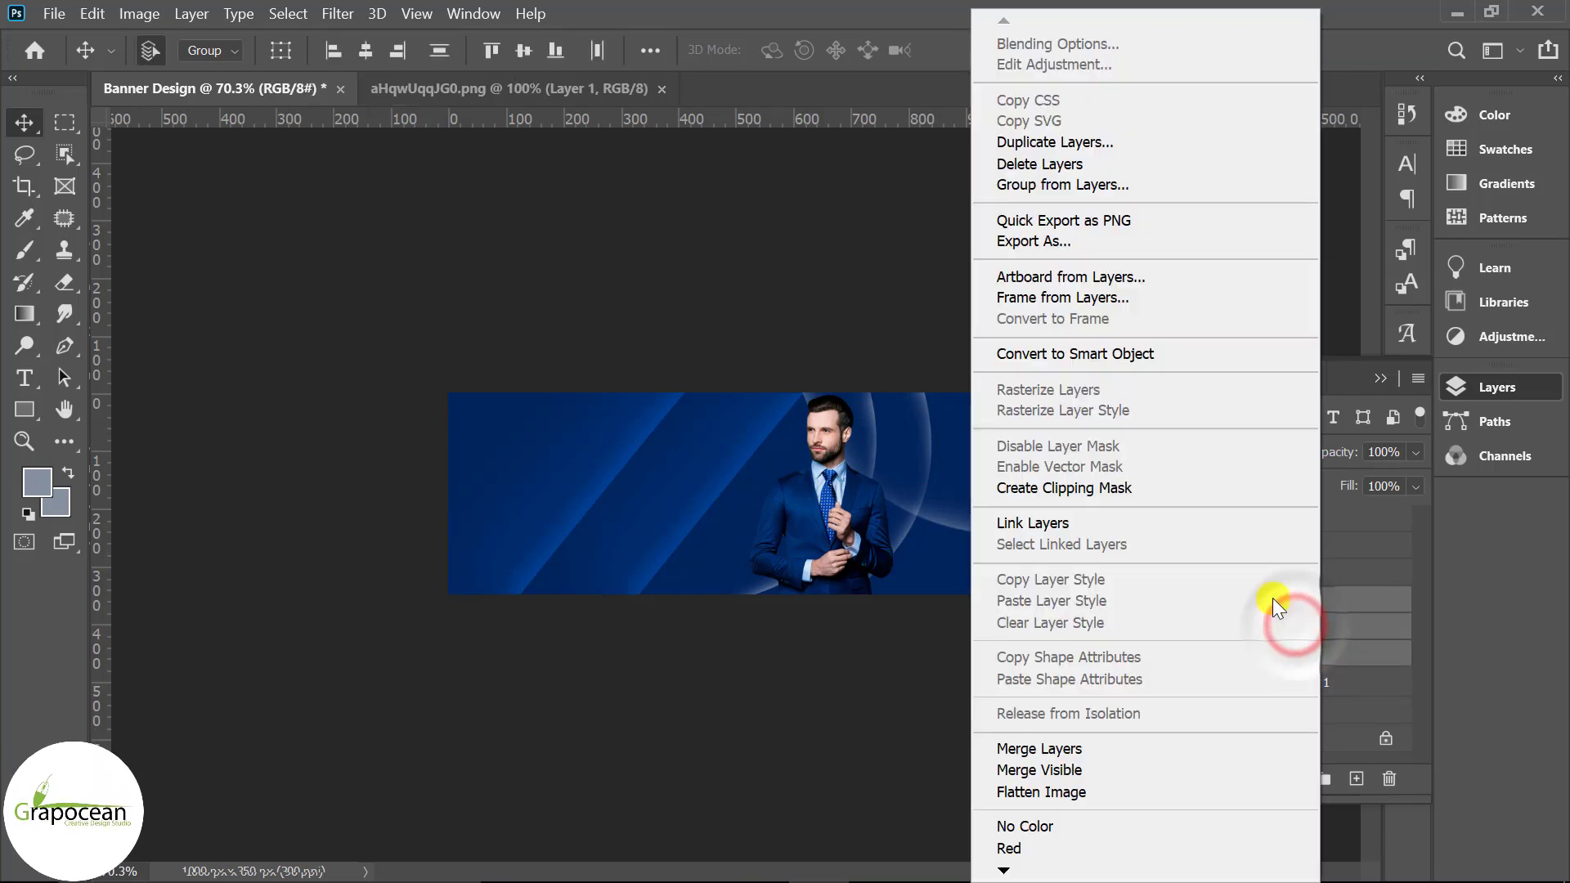
left_click(1093, 357)
left_click(1214, 445)
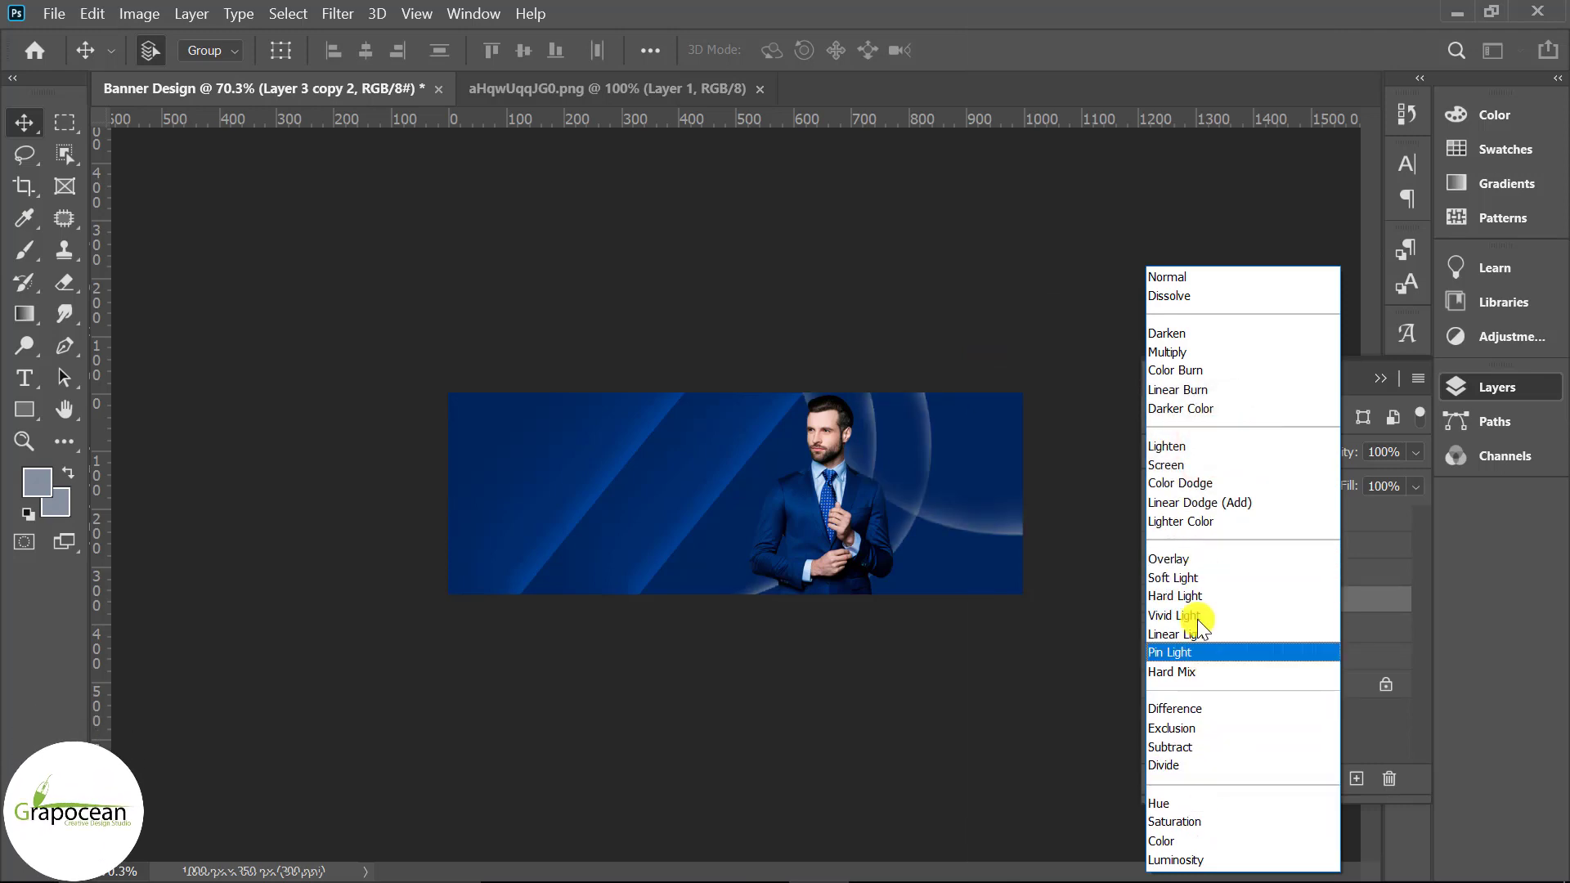
left_click(1187, 561)
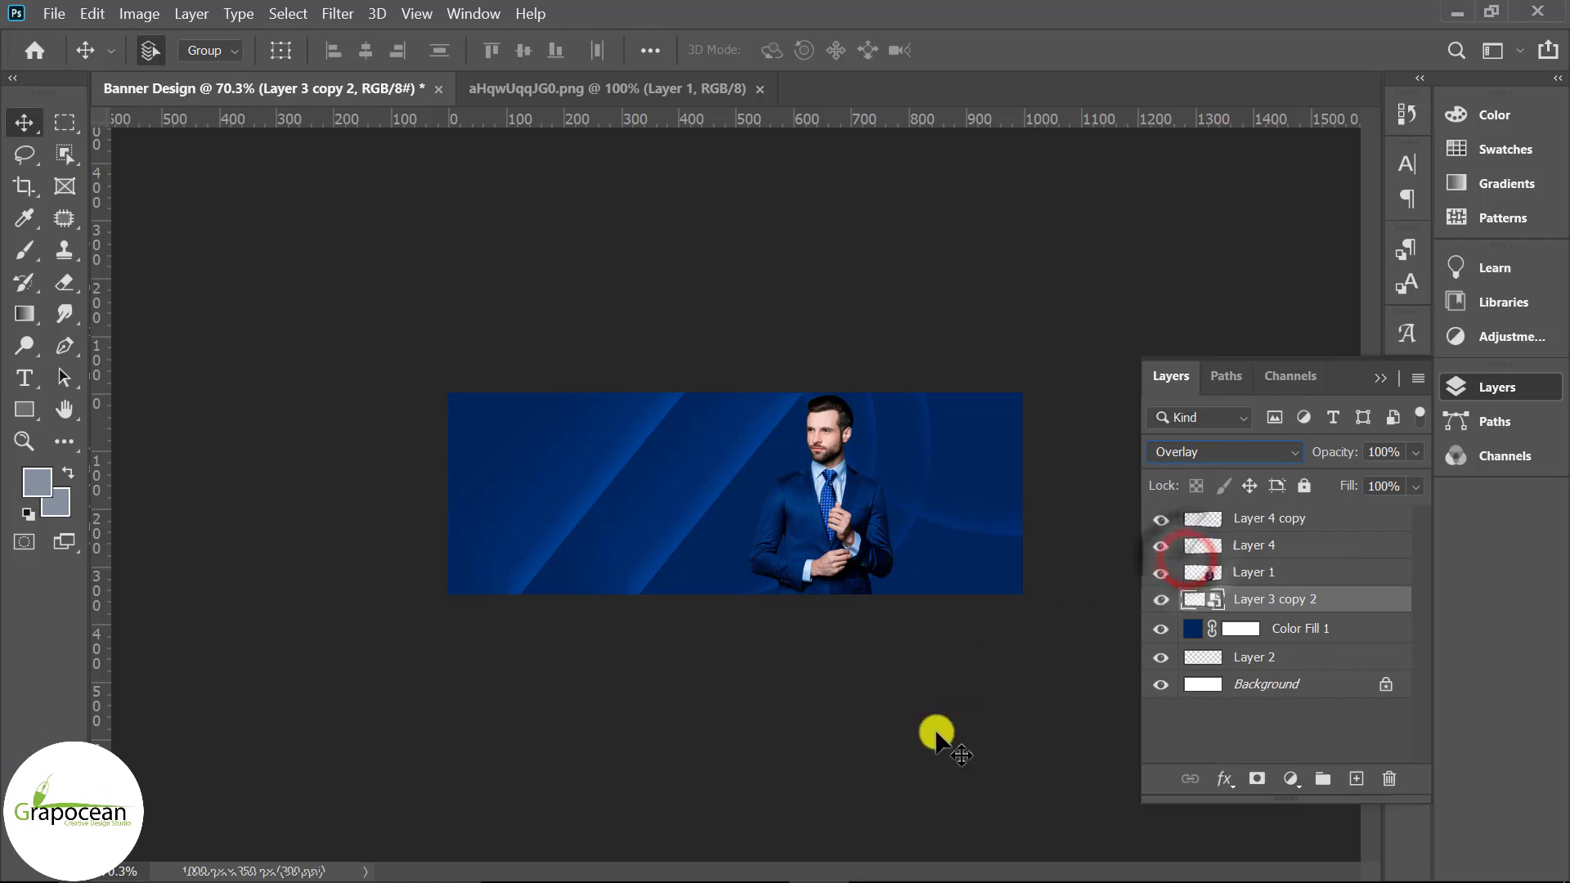
Step: Convert Layer 4 and its copy into a smart object at 29% opacity with Linear Light blending
left_click(1295, 520)
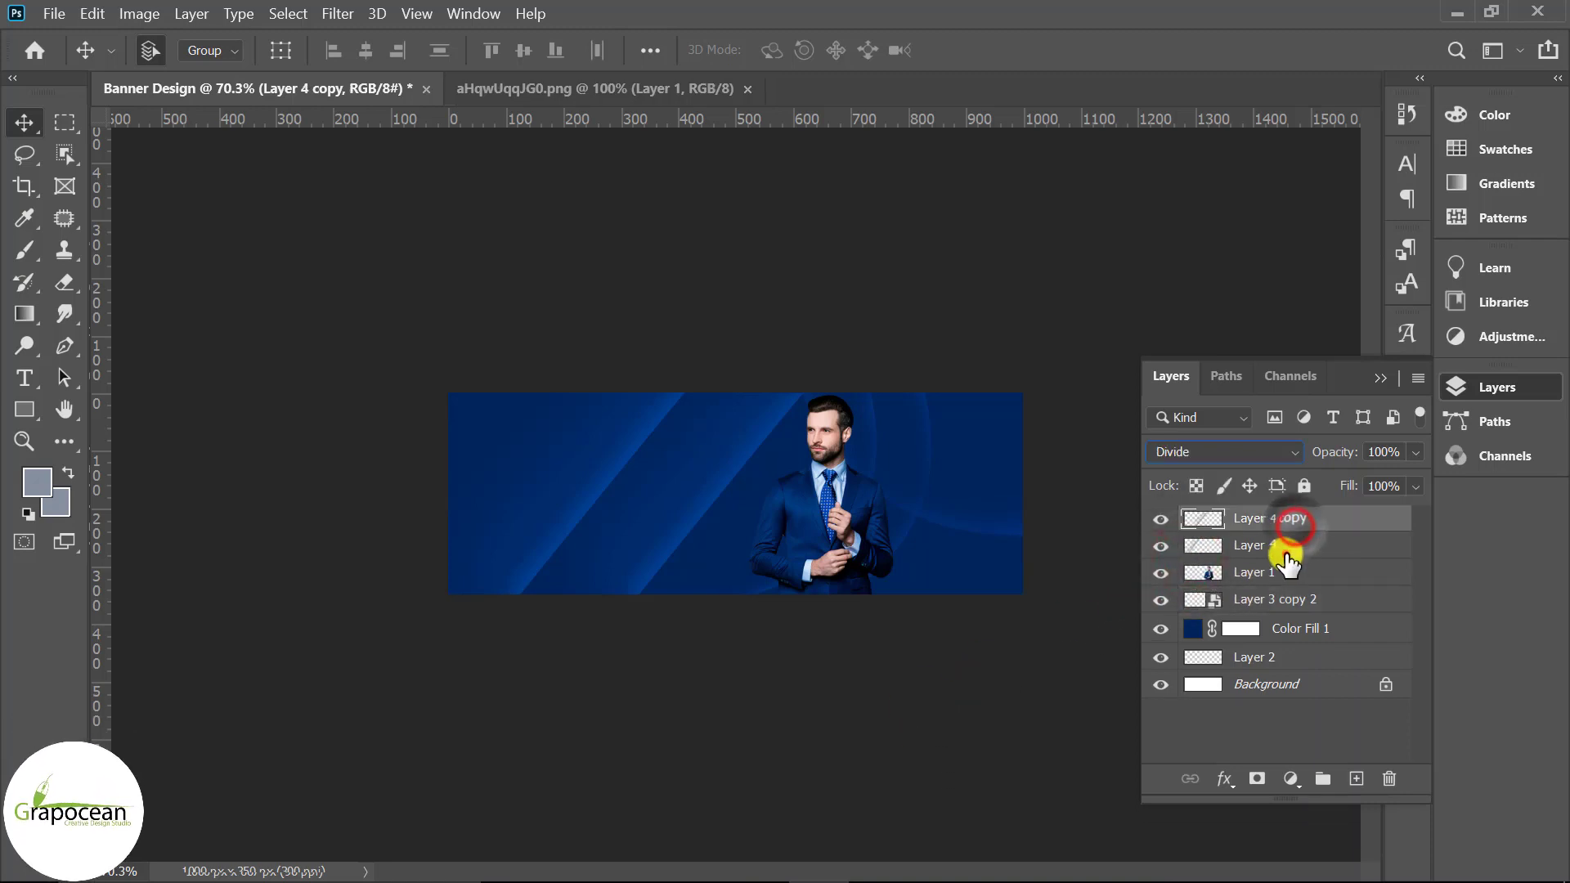
right_click(1312, 542)
left_click(1087, 352)
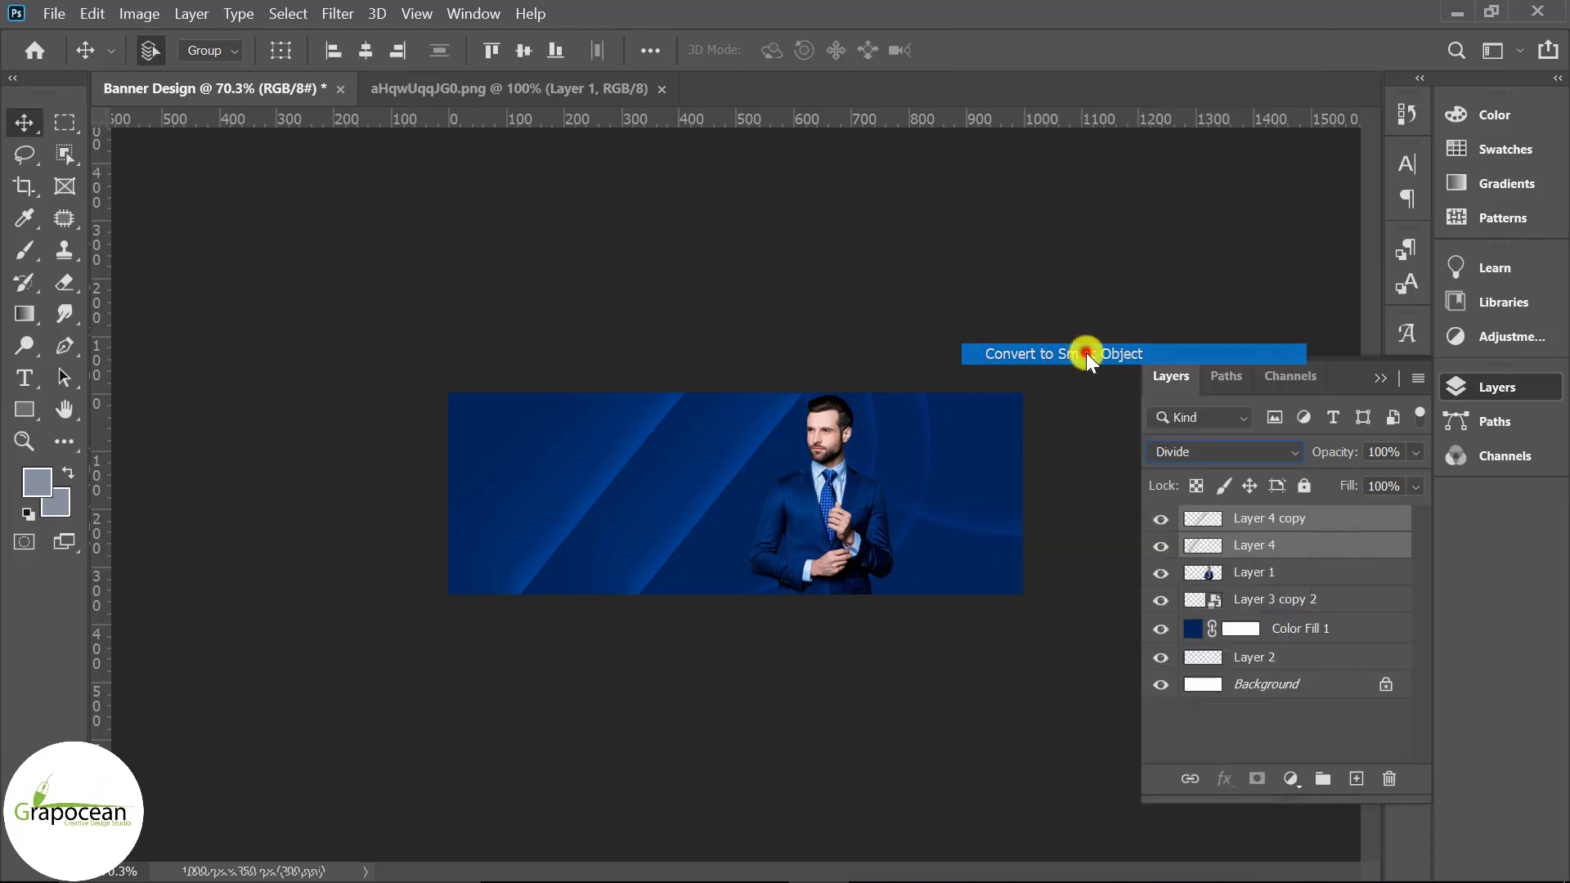
left_click(1415, 452)
left_click_drag(1340, 475, 1338, 480)
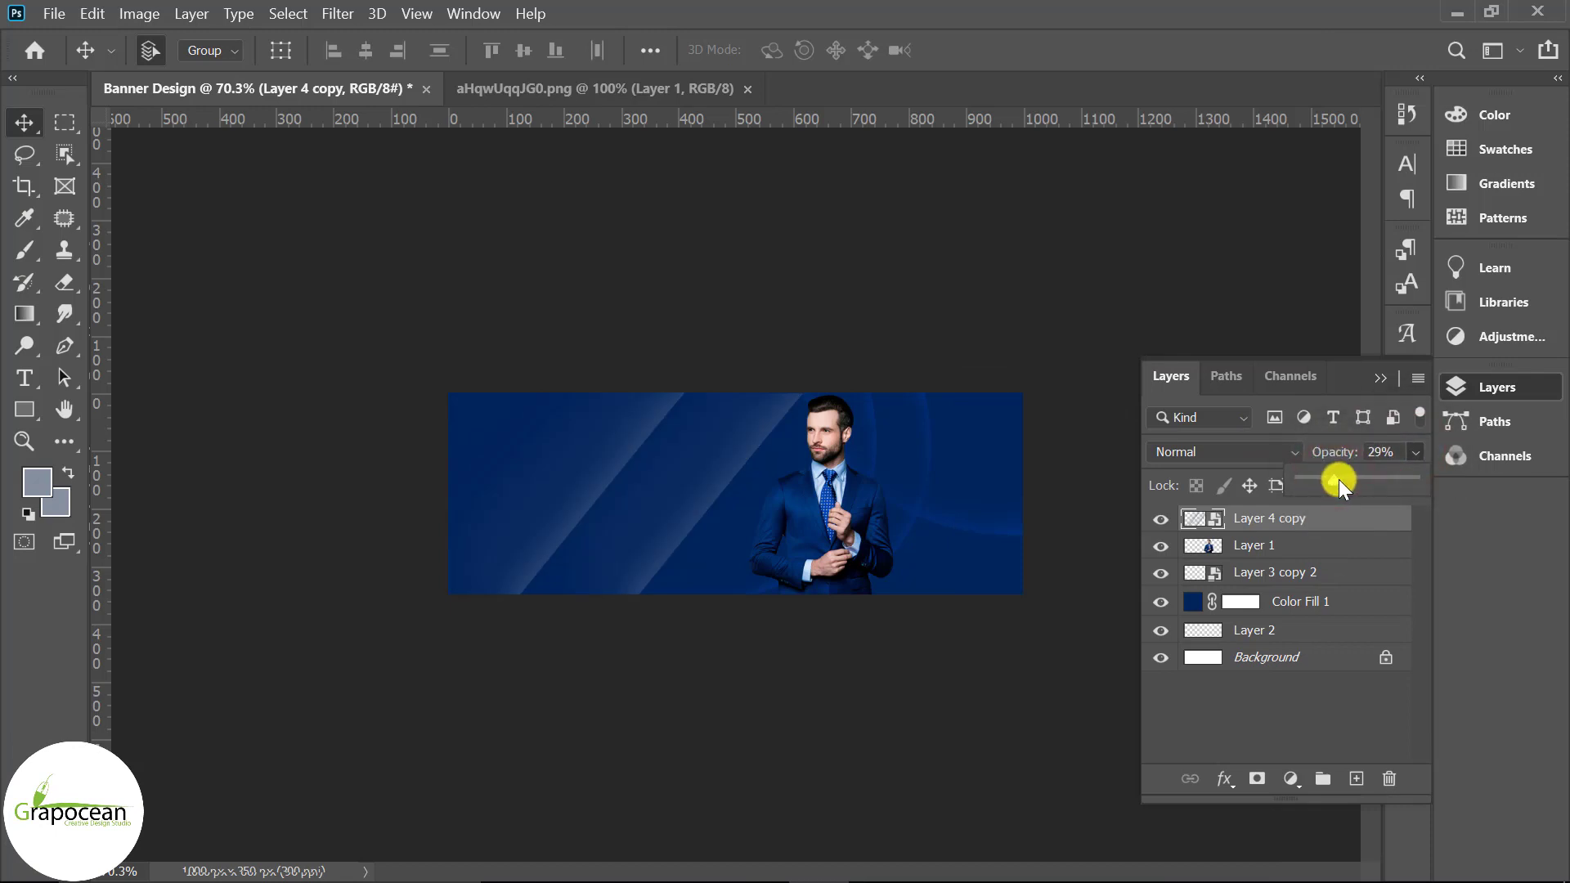
left_click(1192, 460)
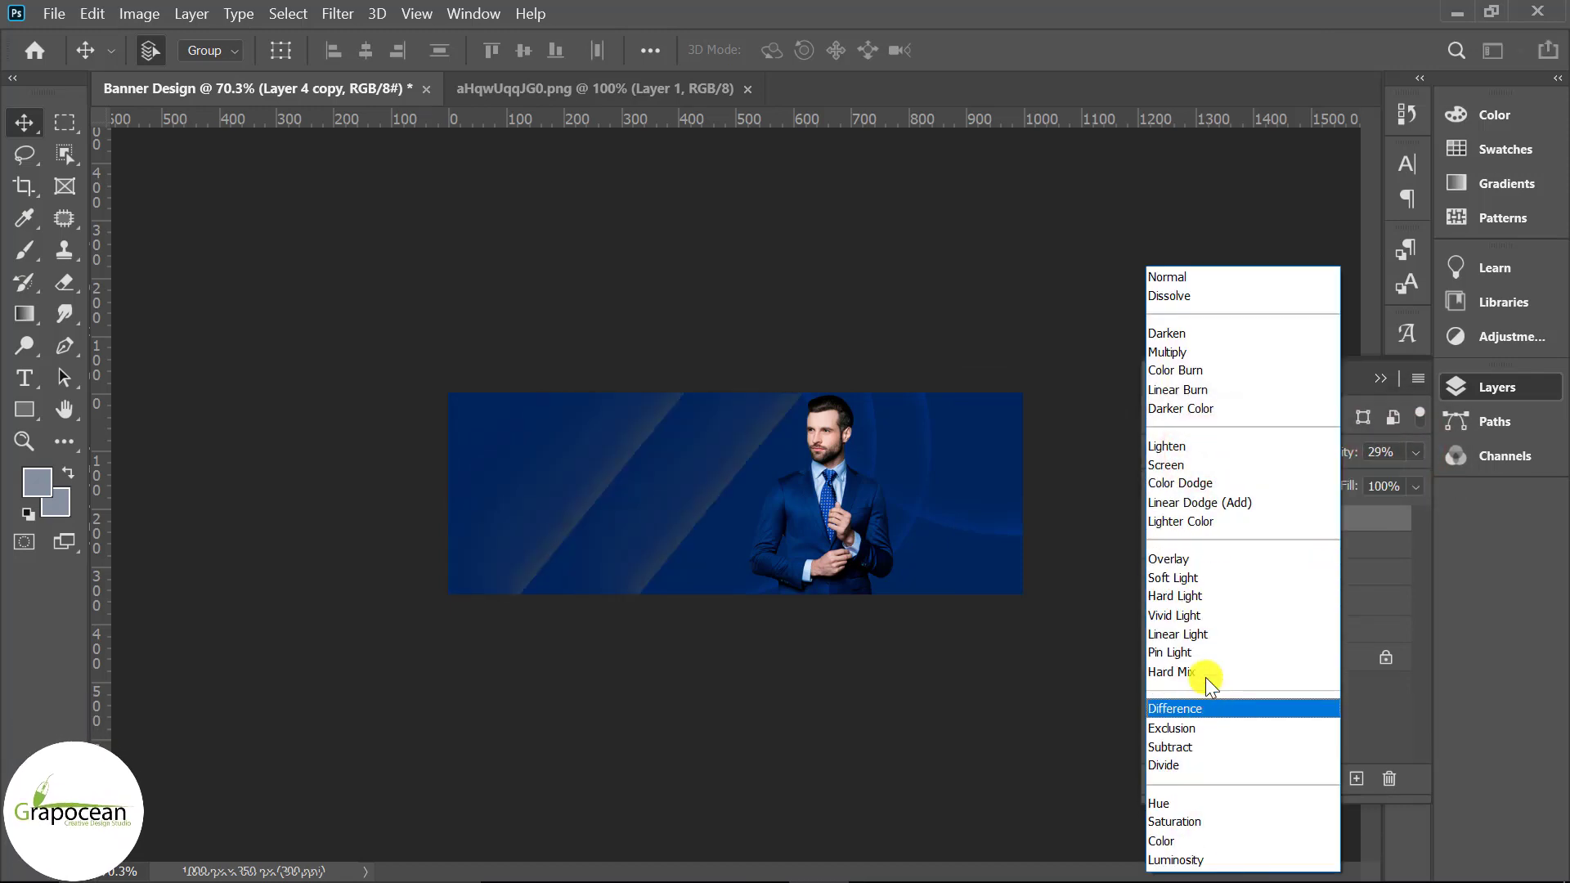
left_click(1207, 636)
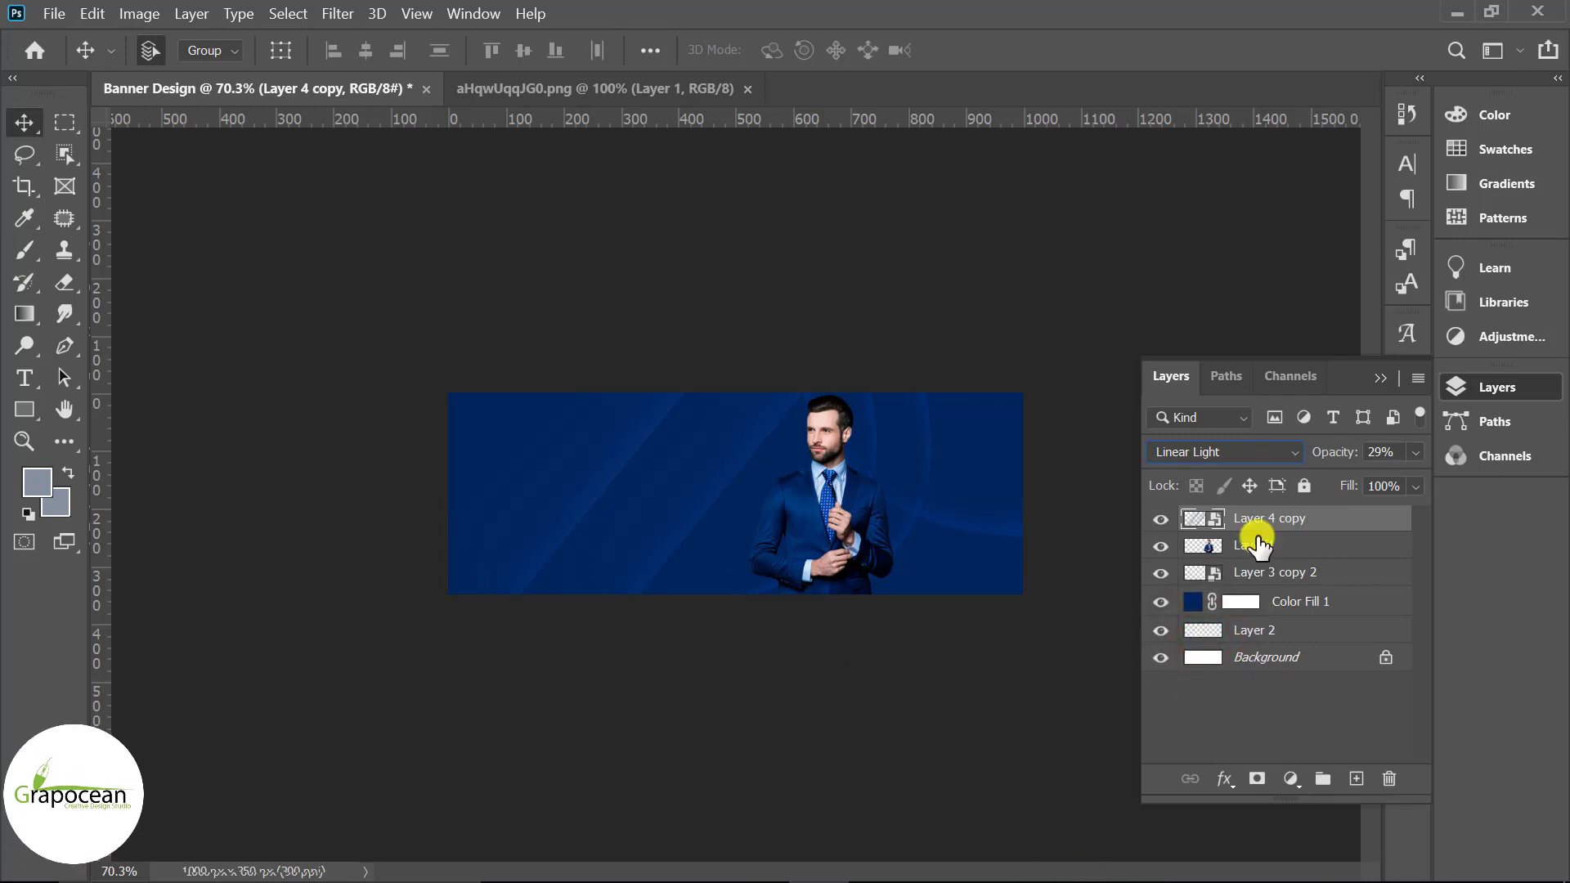
left_click(602, 538)
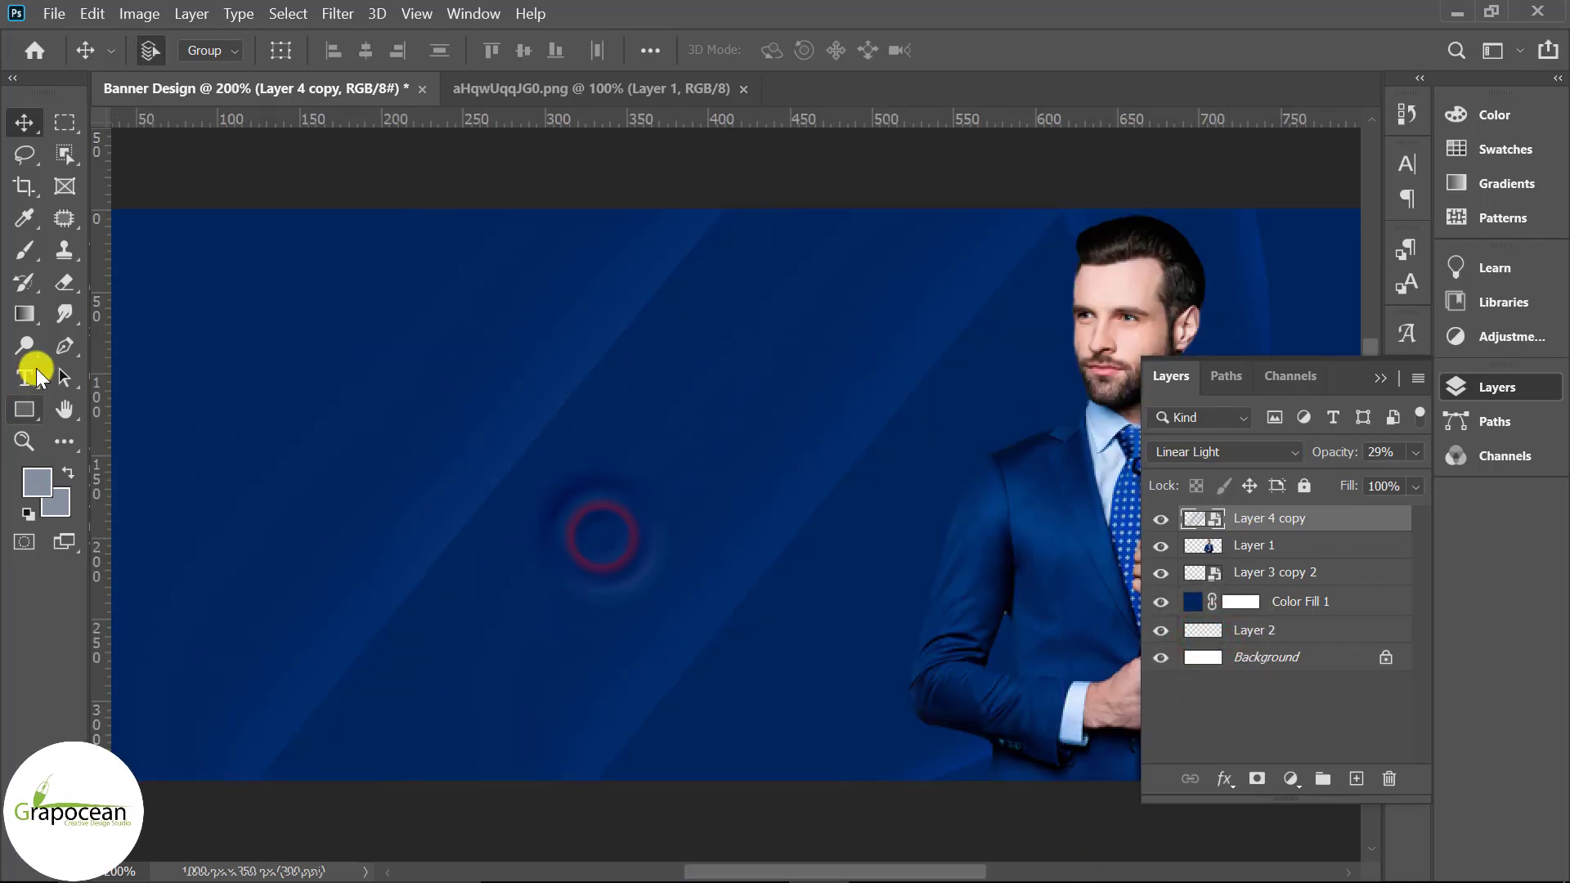
Step: Type a large white '2' as a new text layer on the banner
left_click(25, 377)
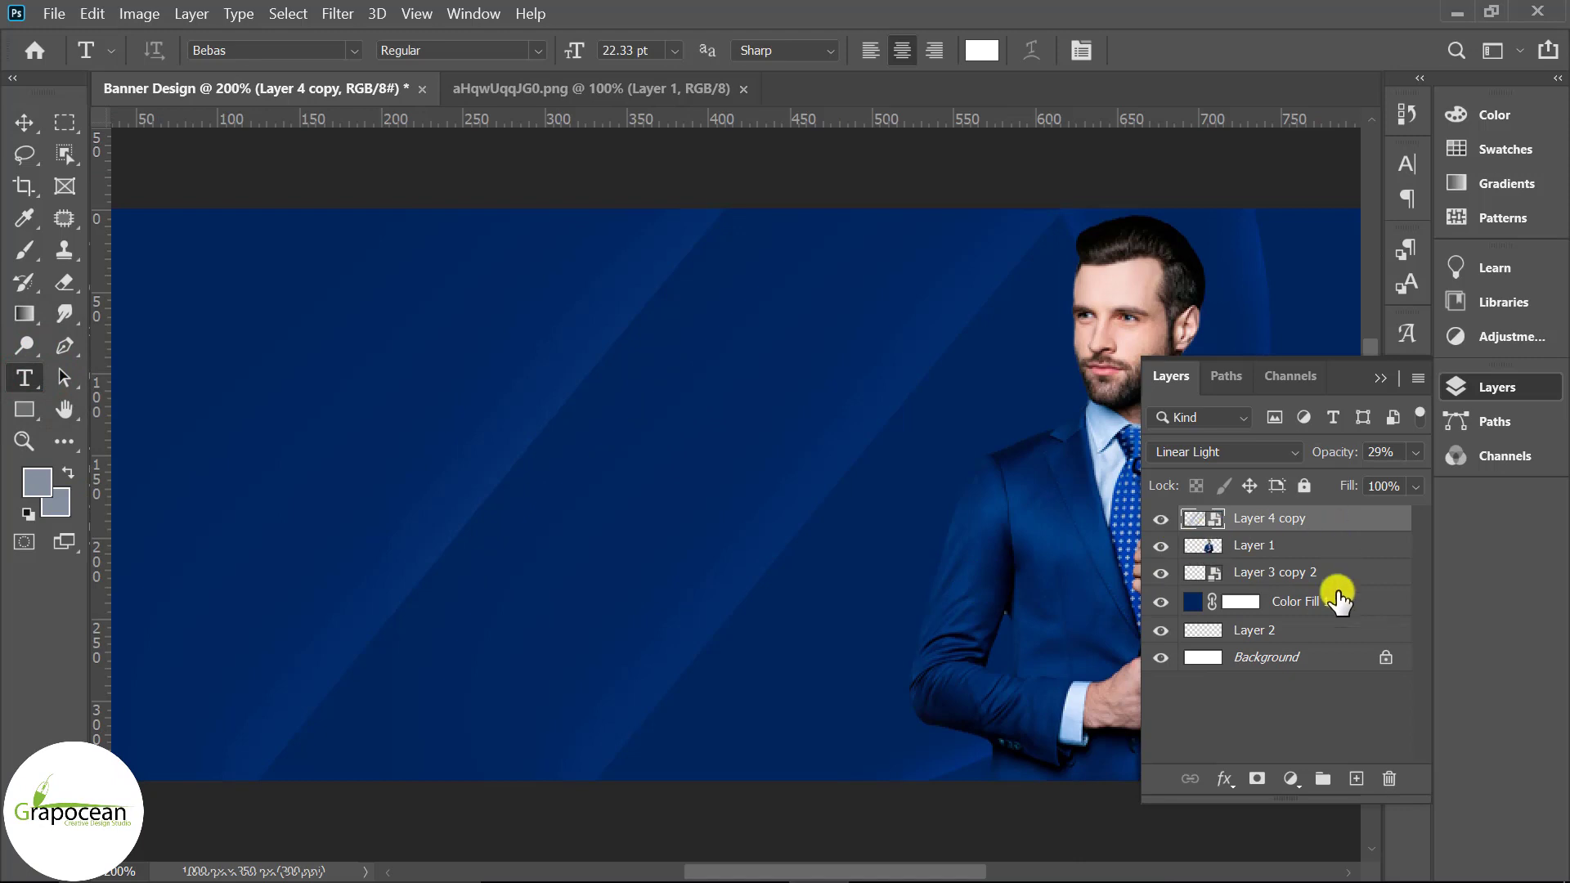
left_click(1361, 778)
left_click(490, 493)
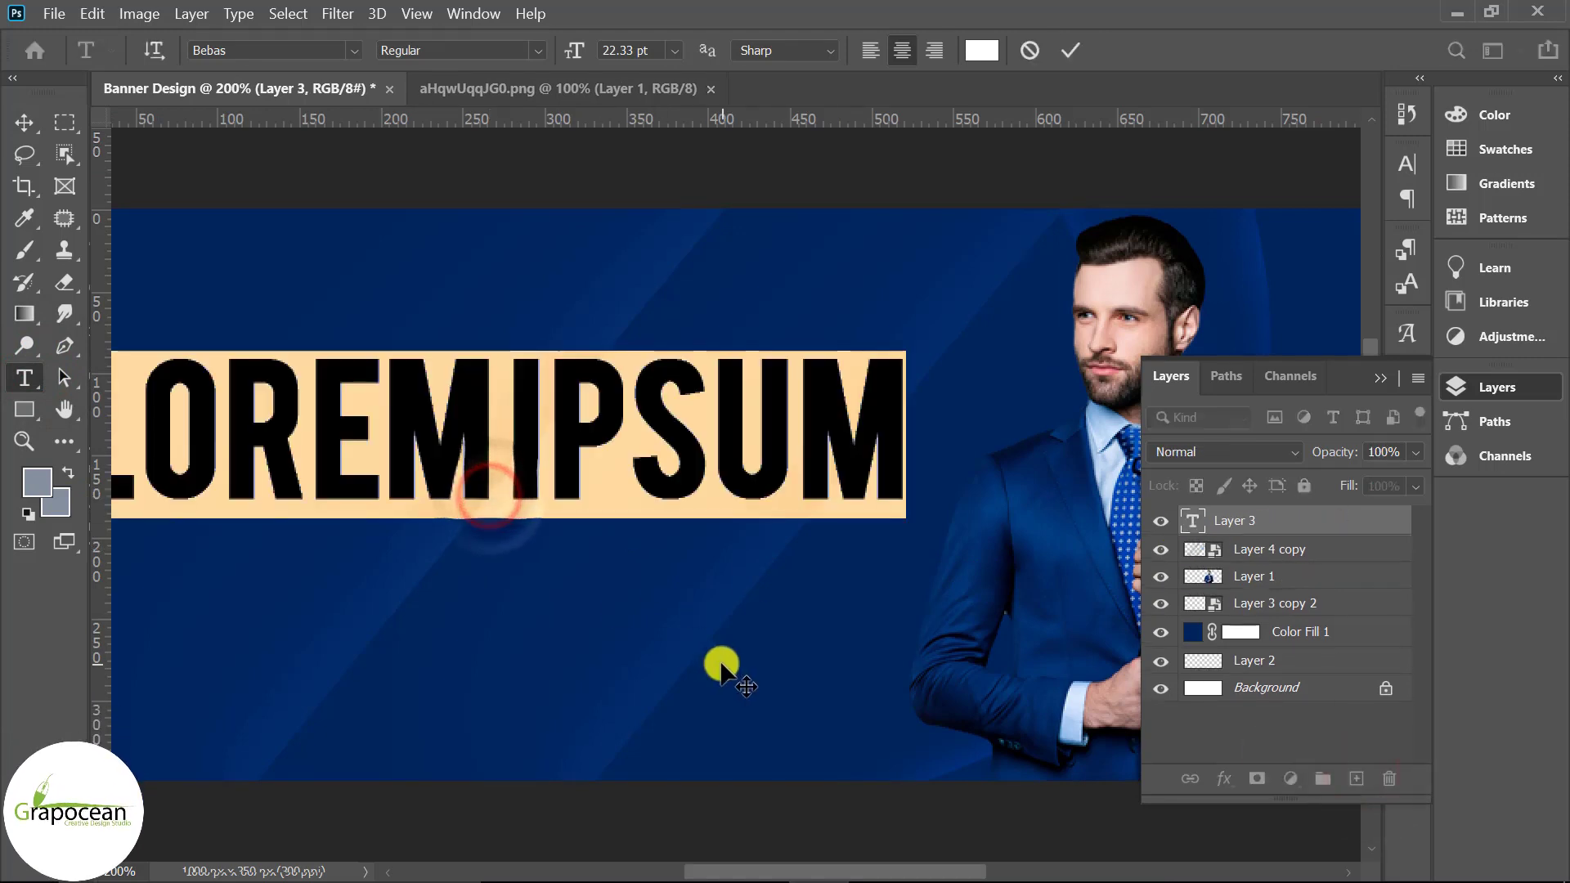
key("BackSpace")
type("2")
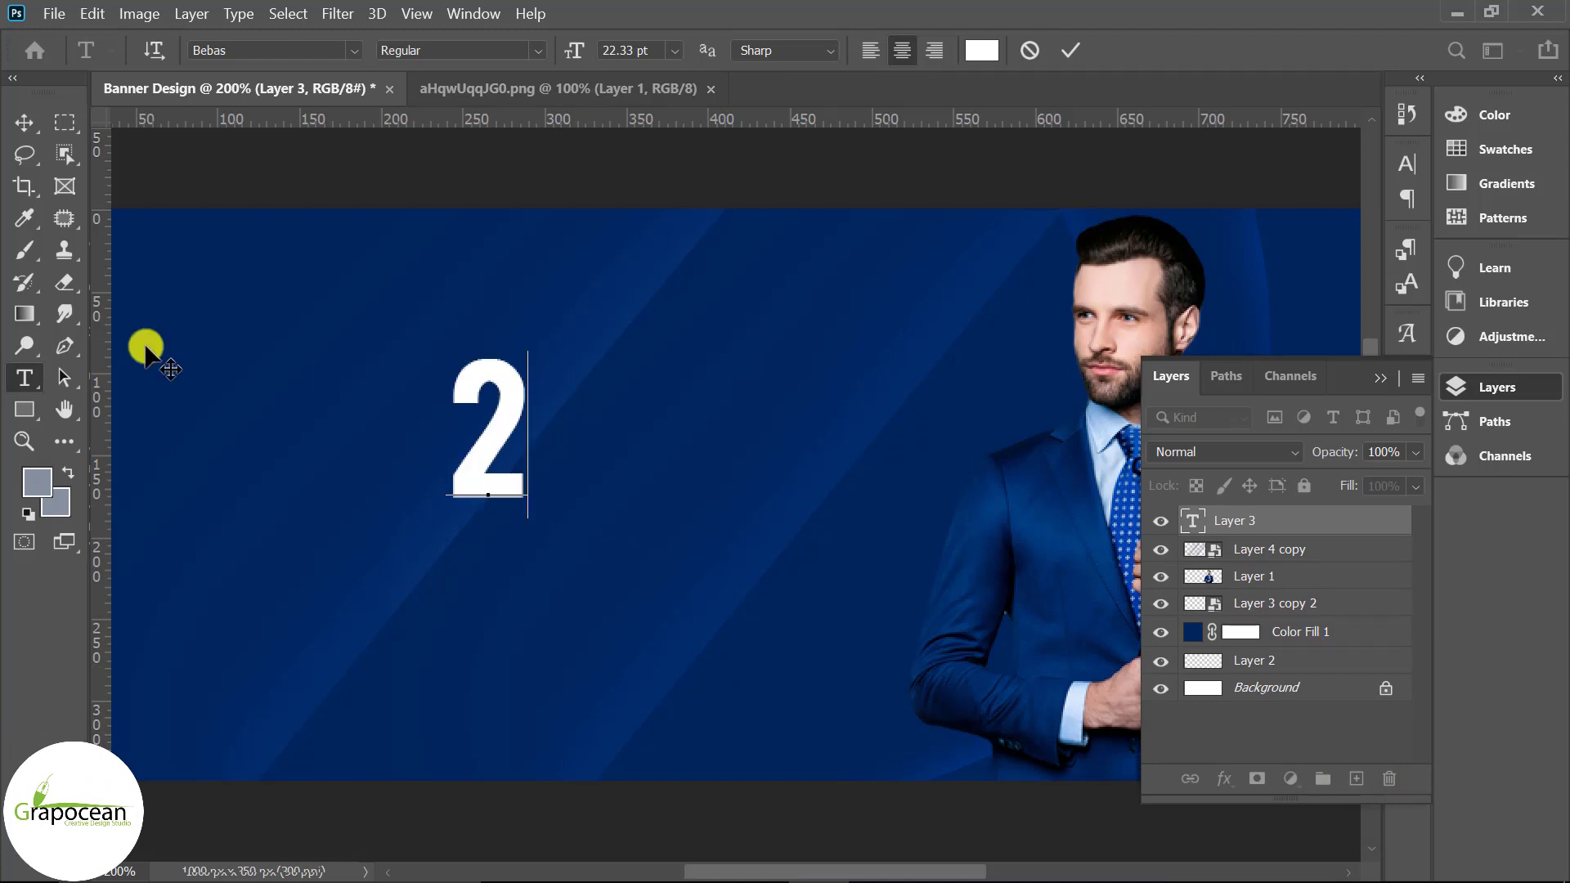
left_click(24, 122)
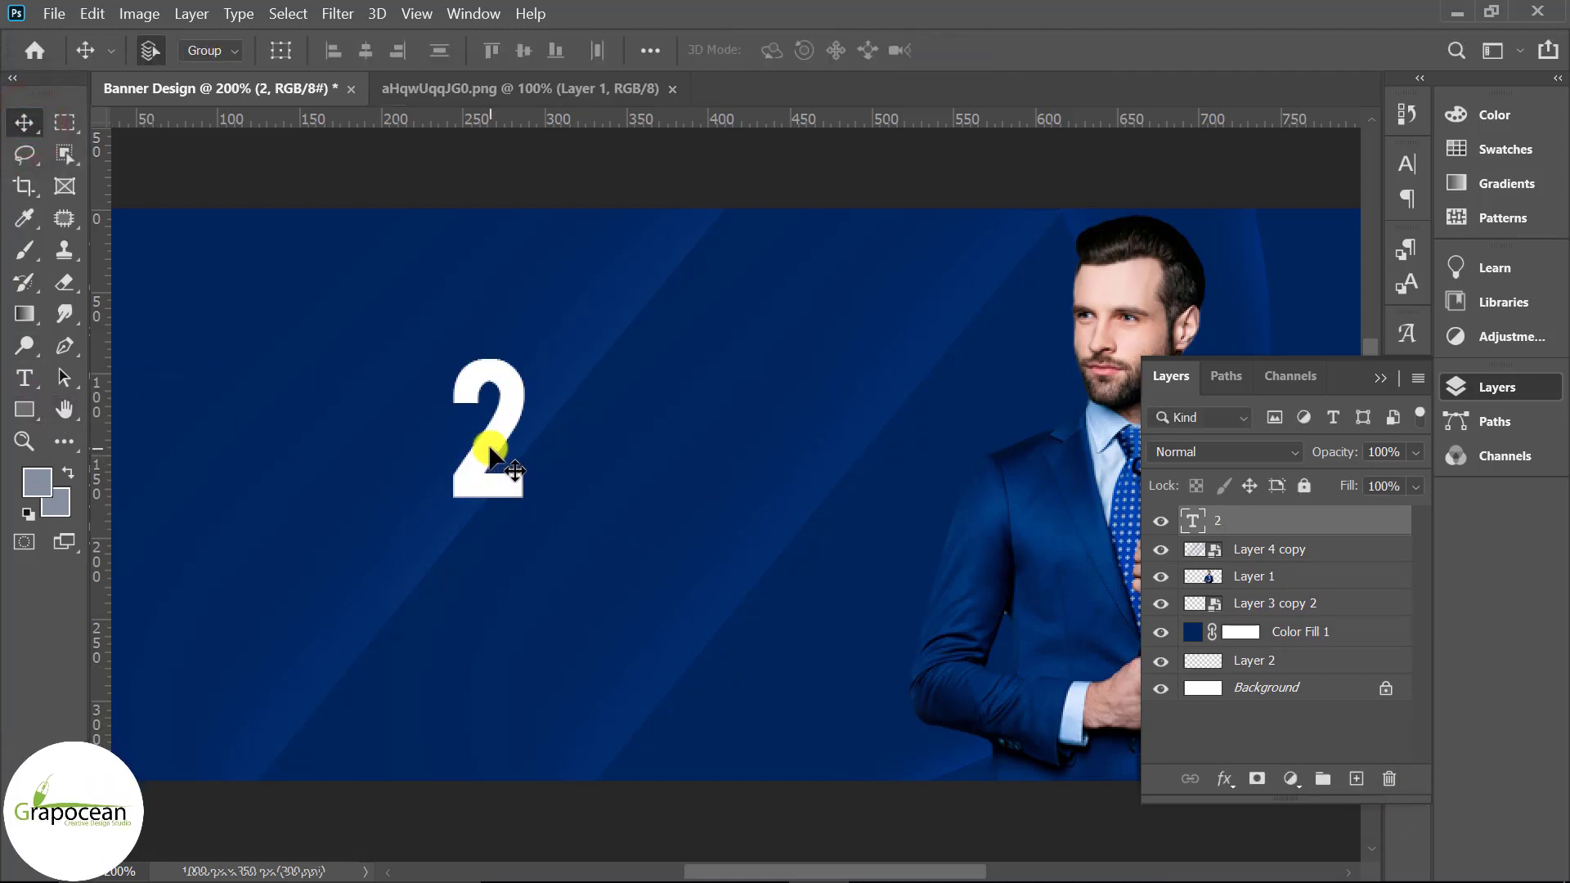
Step: Duplicate the '2' to its right and change the copy to '6'
left_click_drag(576, 443, 627, 443)
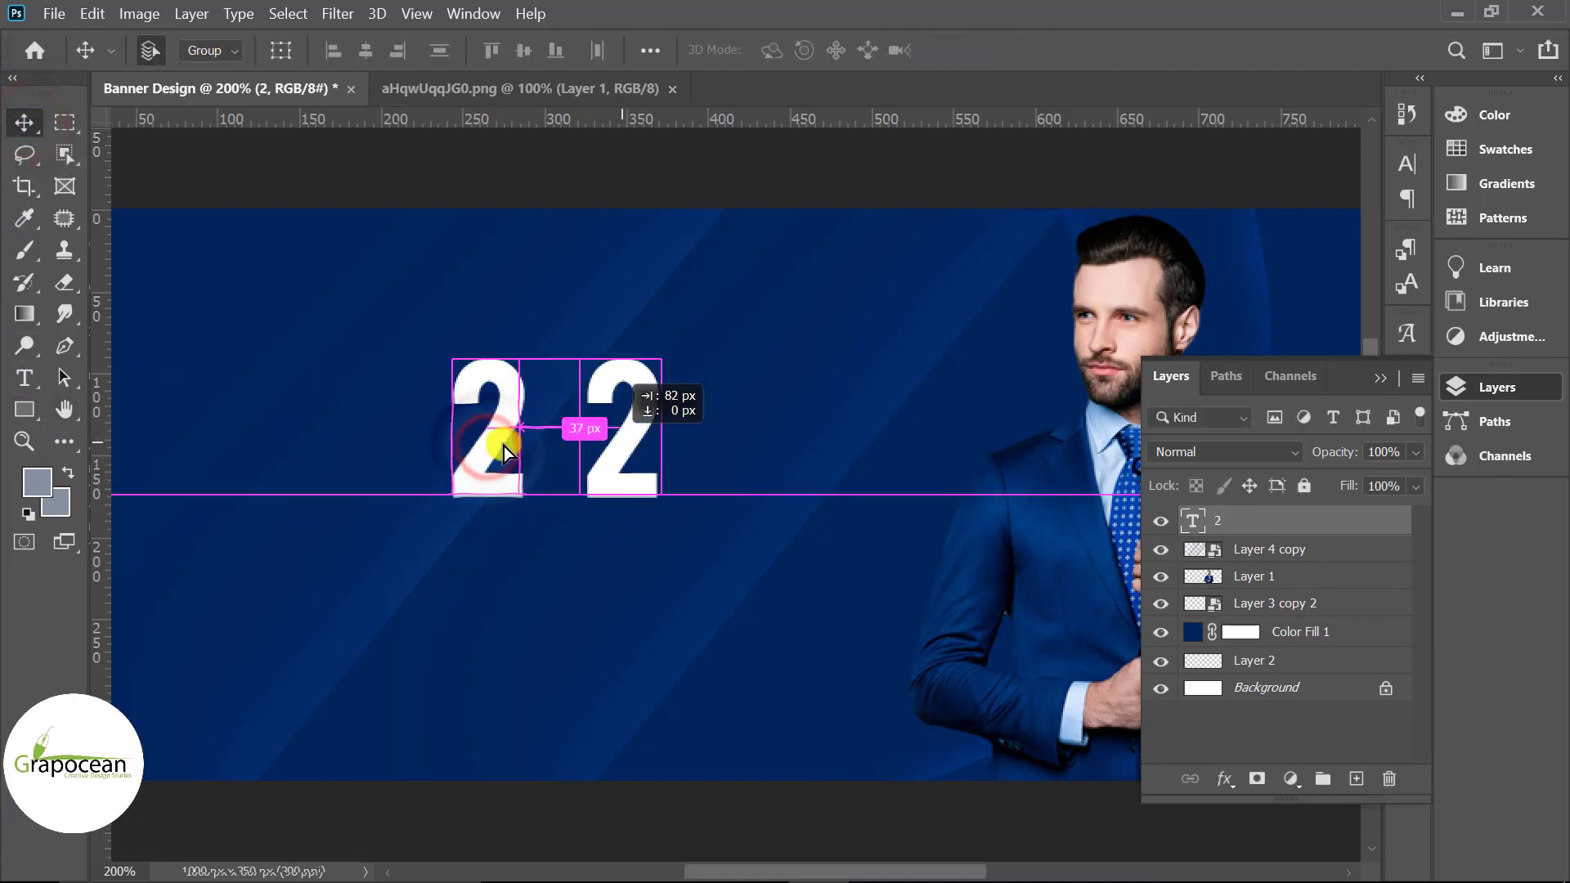
left_click(25, 376)
double_click(618, 421)
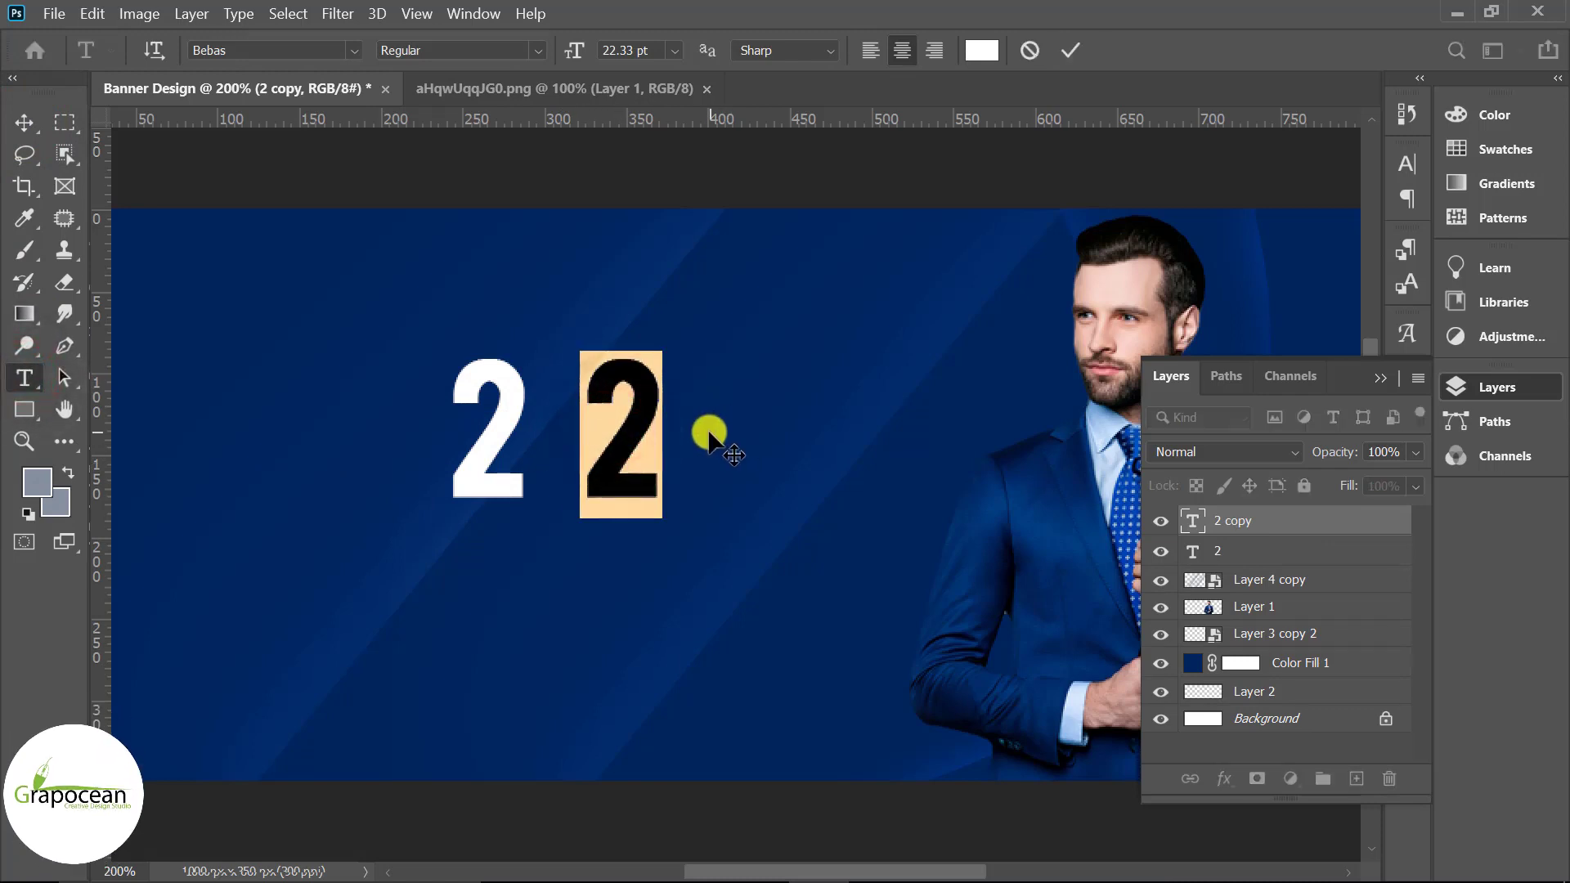
type("6")
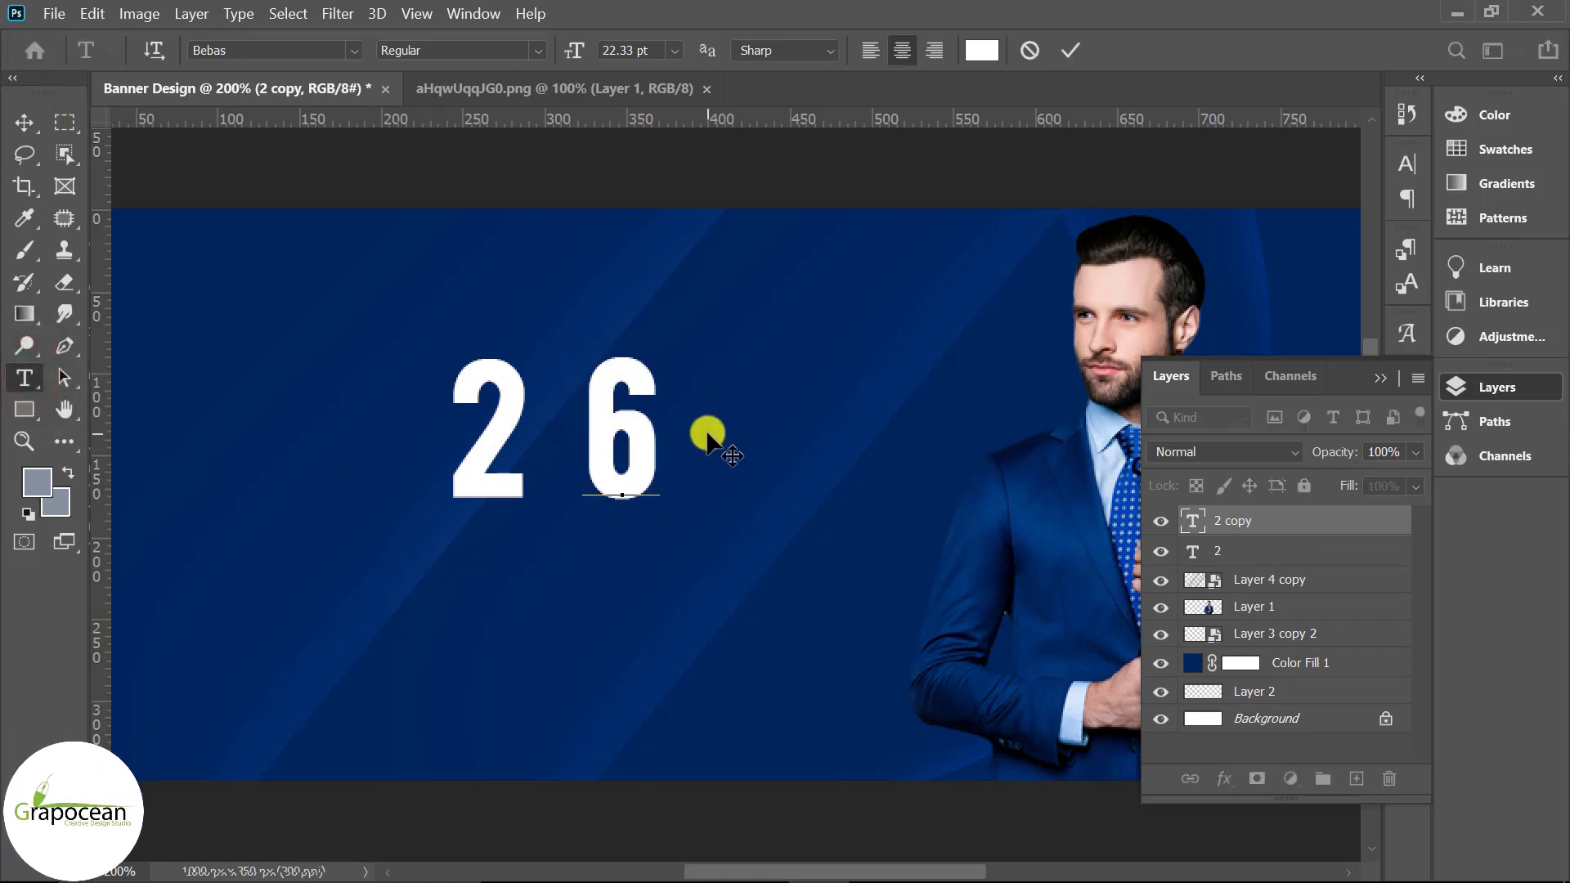
left_click(21, 121)
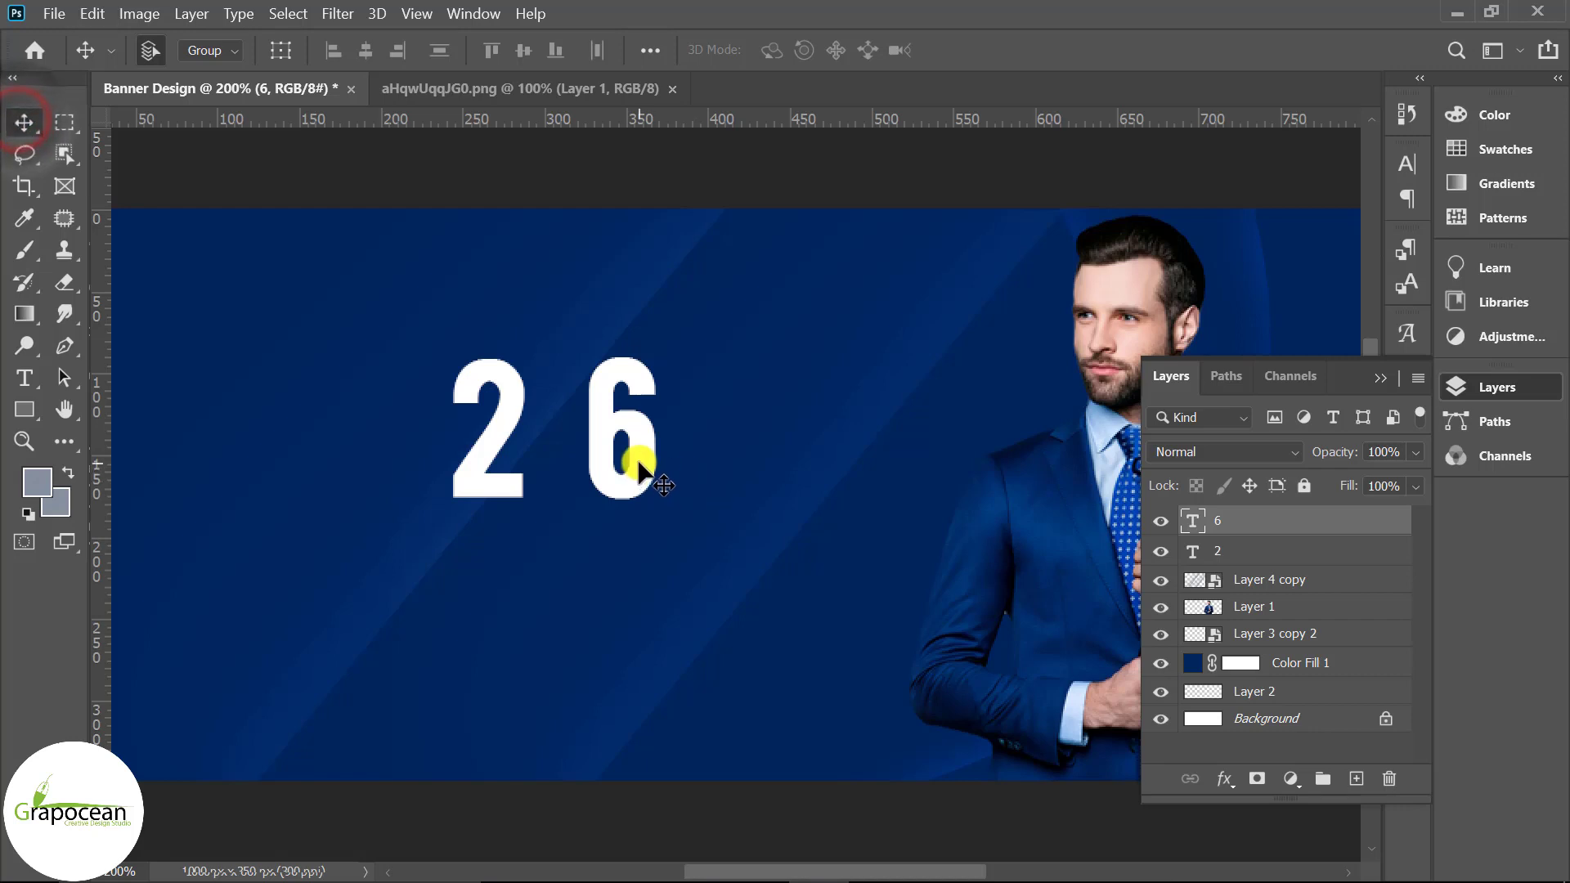
Step: Duplicate the '6' further right and change that copy to 'K'
left_click_drag(640, 467, 780, 468)
left_click(25, 348)
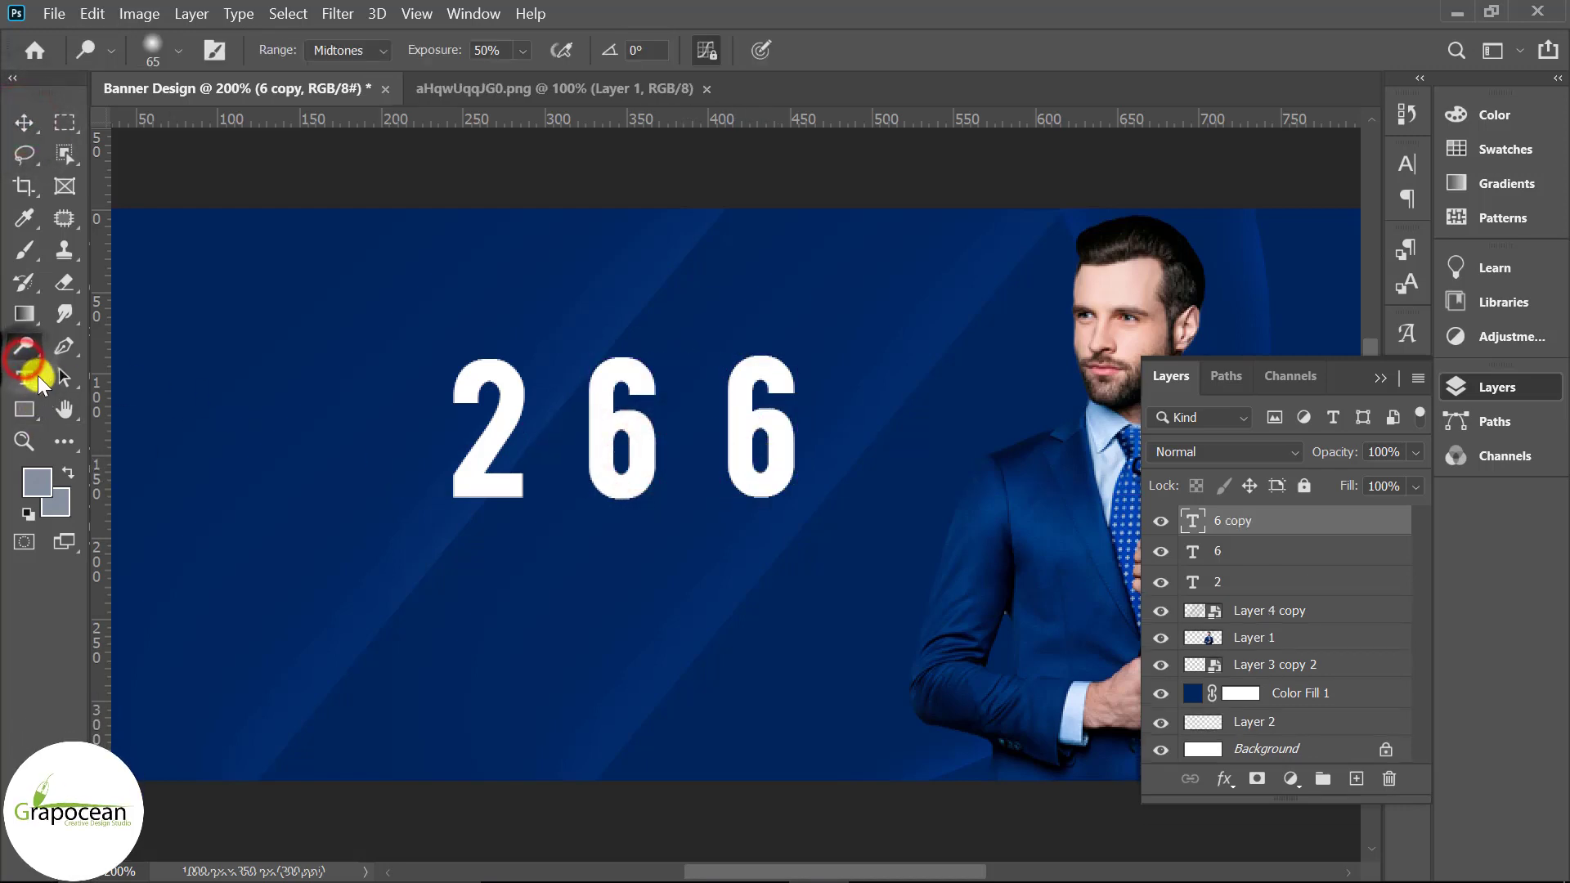
left_click(25, 376)
key("ctrl+a")
key("BackSpace")
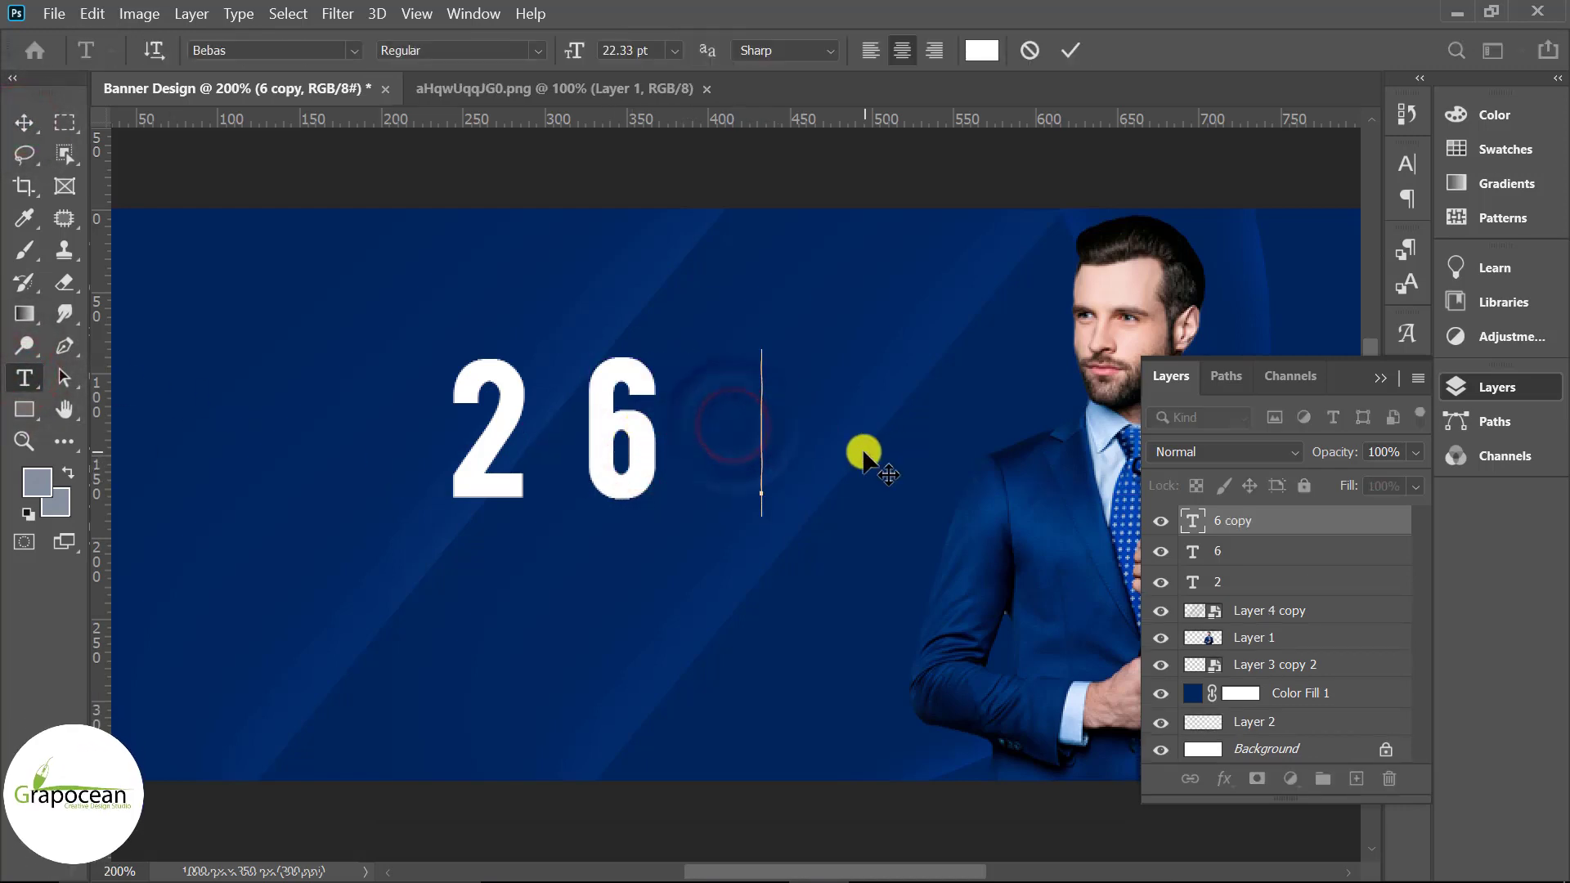
type("K")
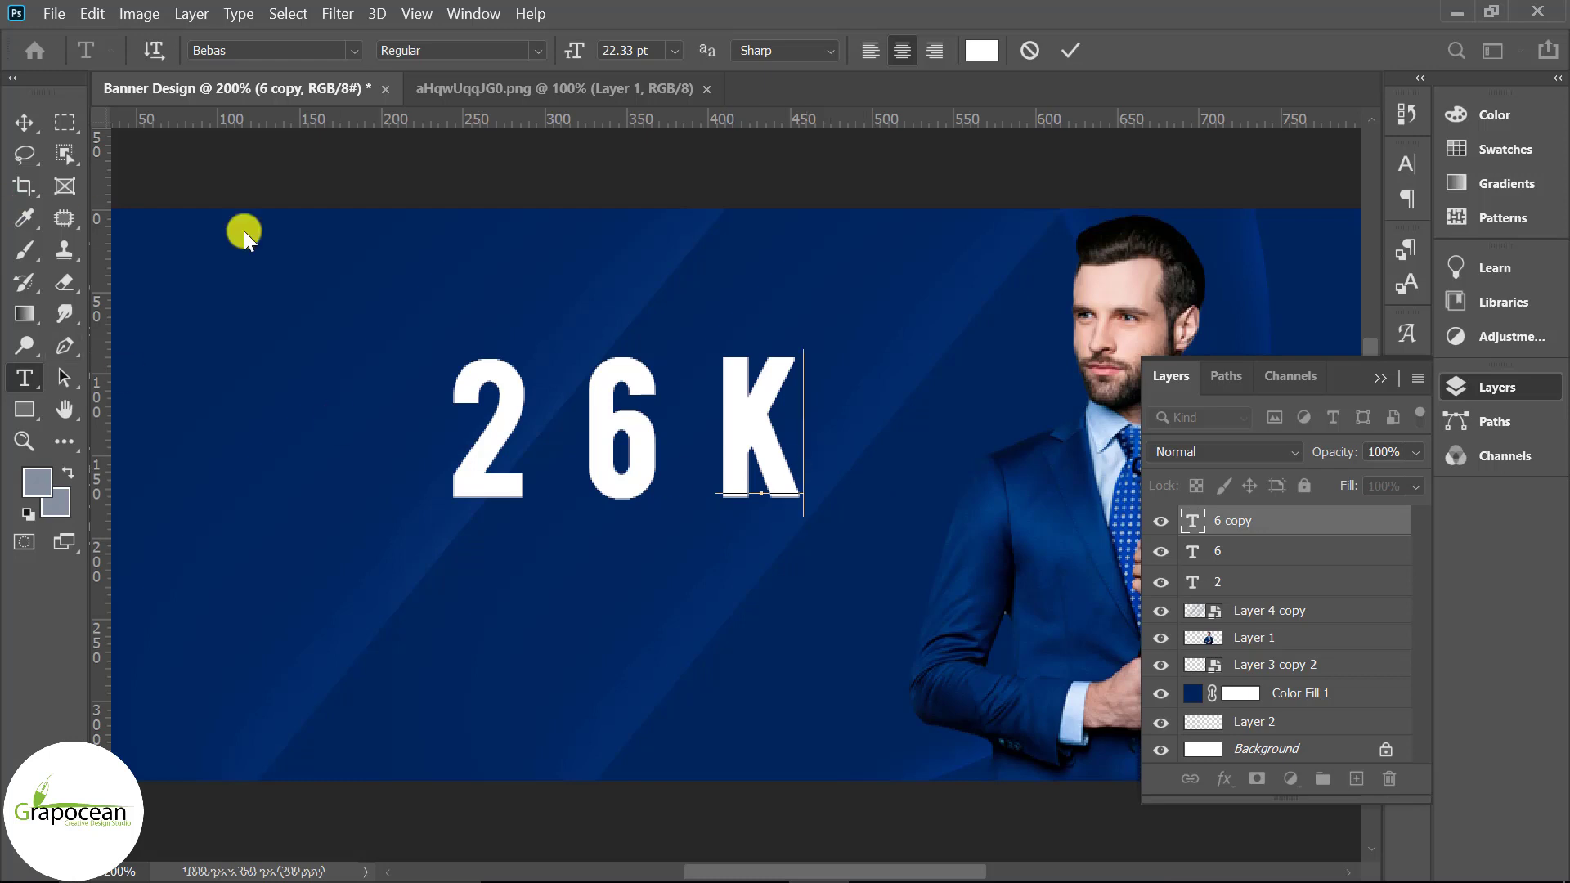
left_click(24, 122)
scroll(609, 530, "up", 3)
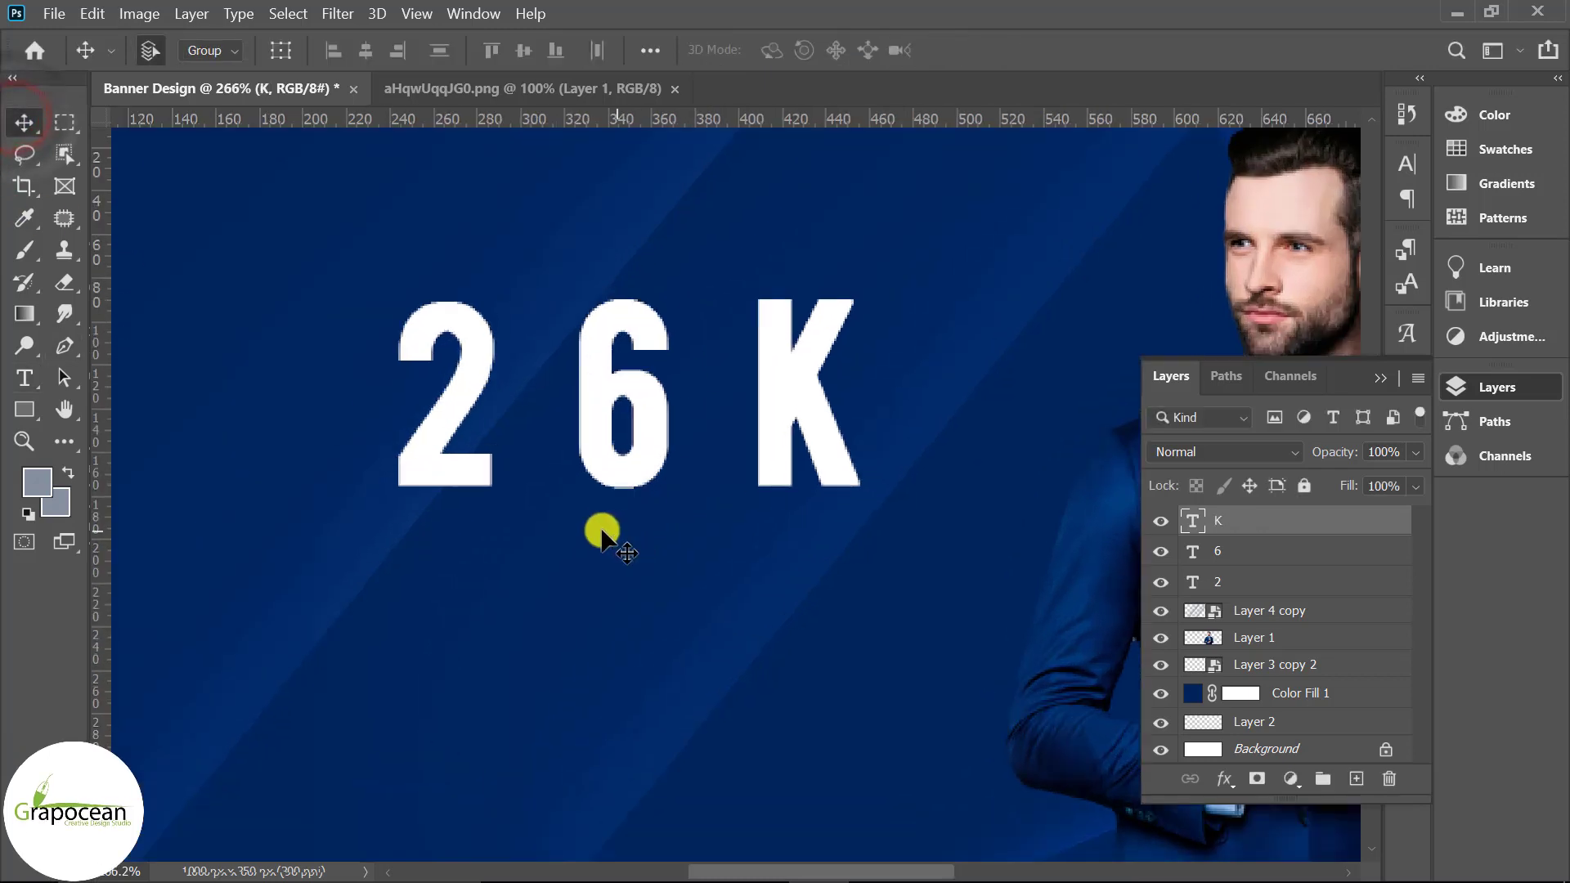
Step: Change the 2 to Arial Bold and pull the 6 and K in tight beside it
left_click(460, 470)
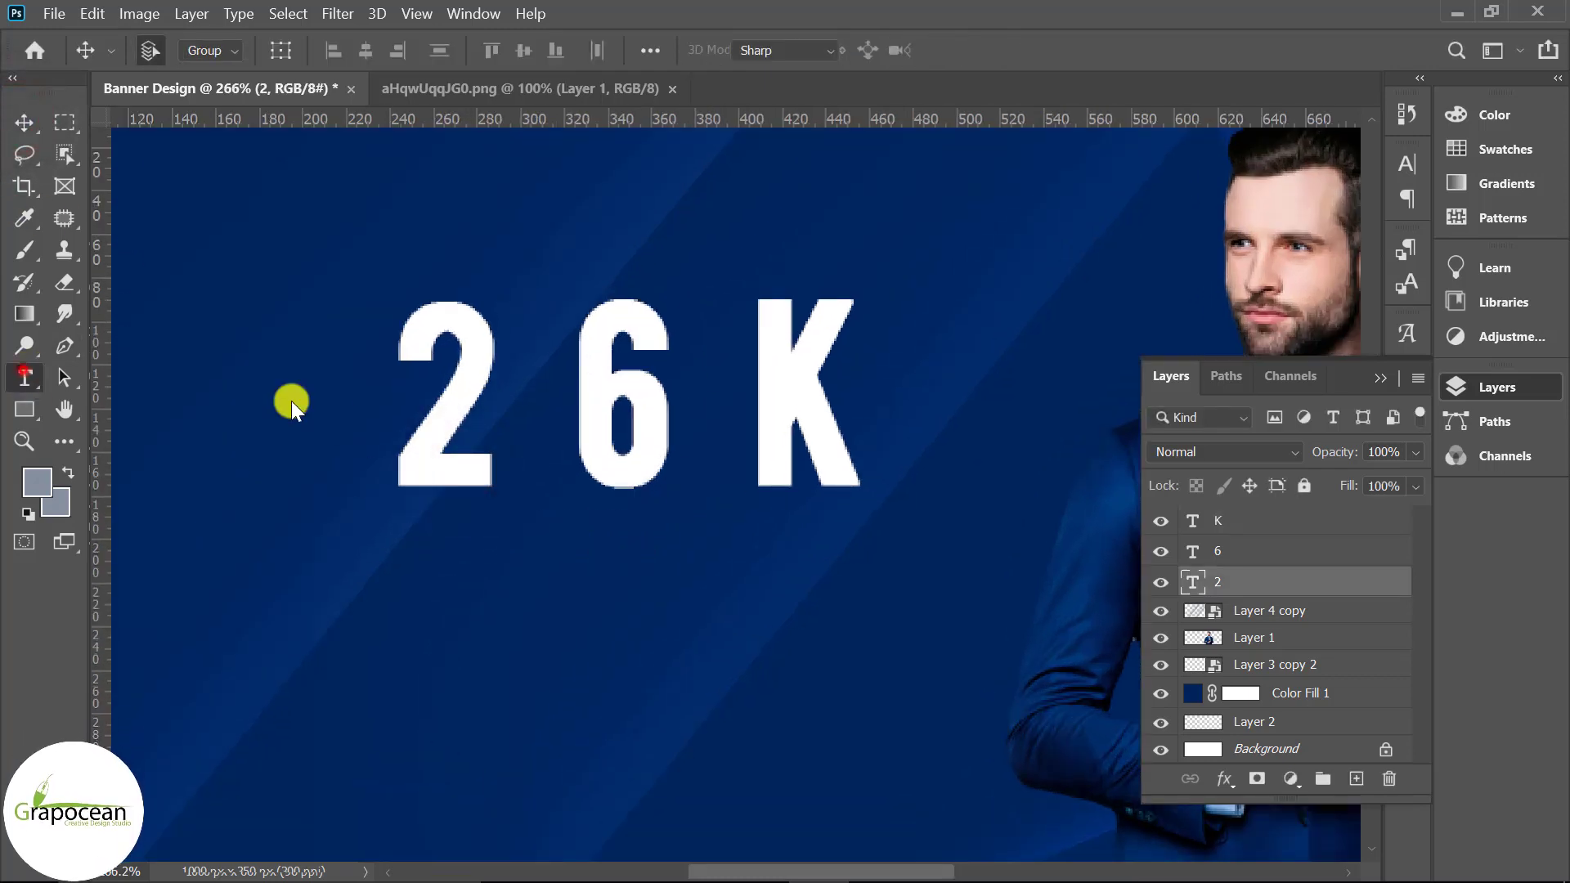
double_click(489, 408)
left_click(354, 51)
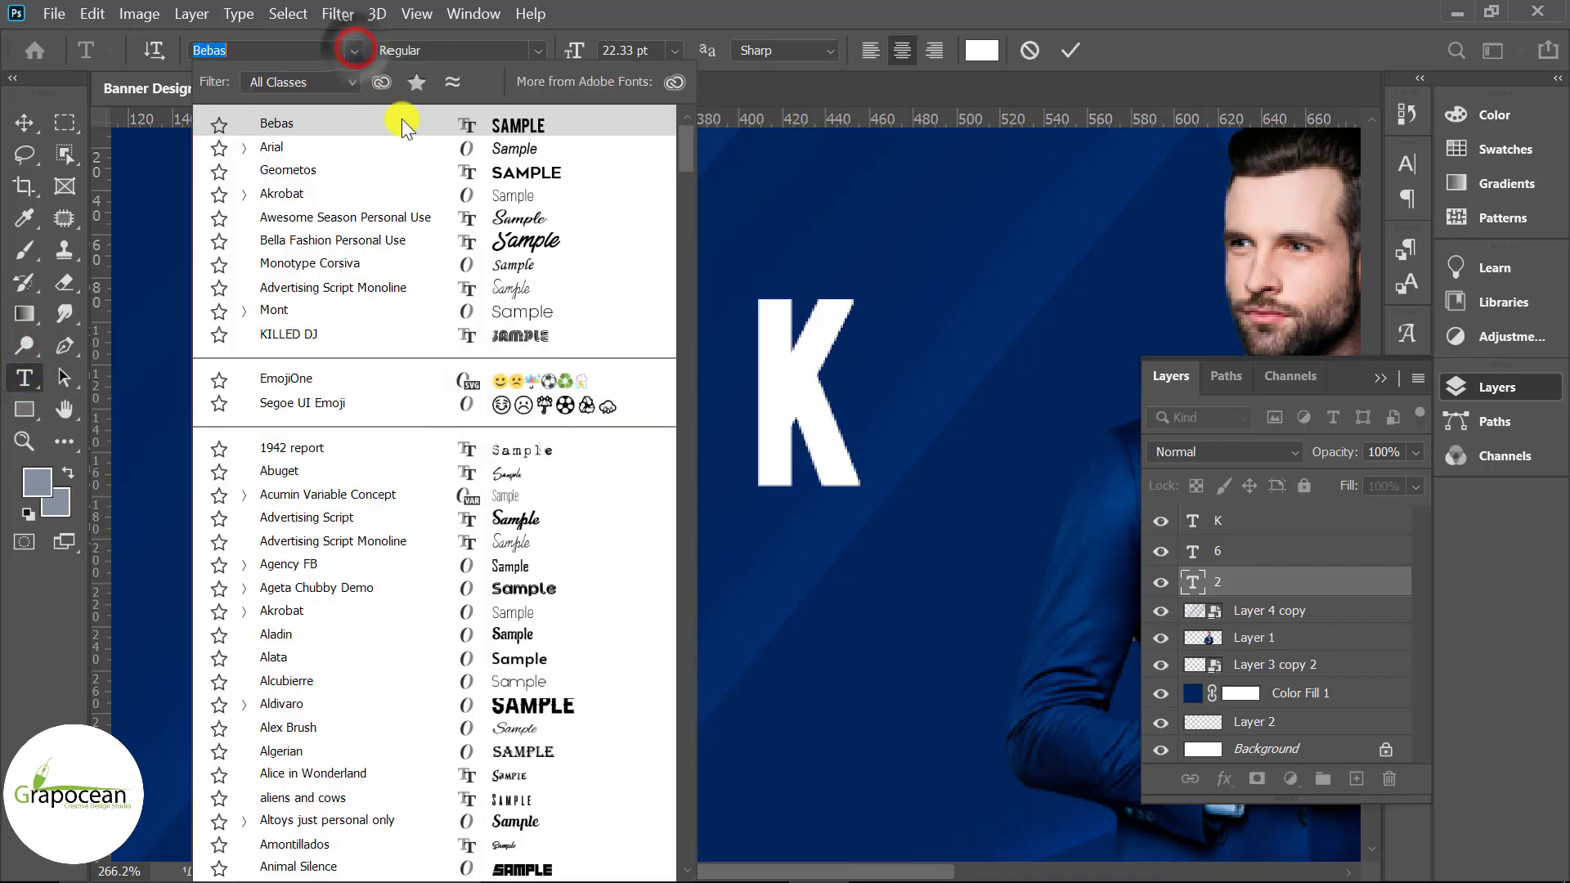
left_click(395, 147)
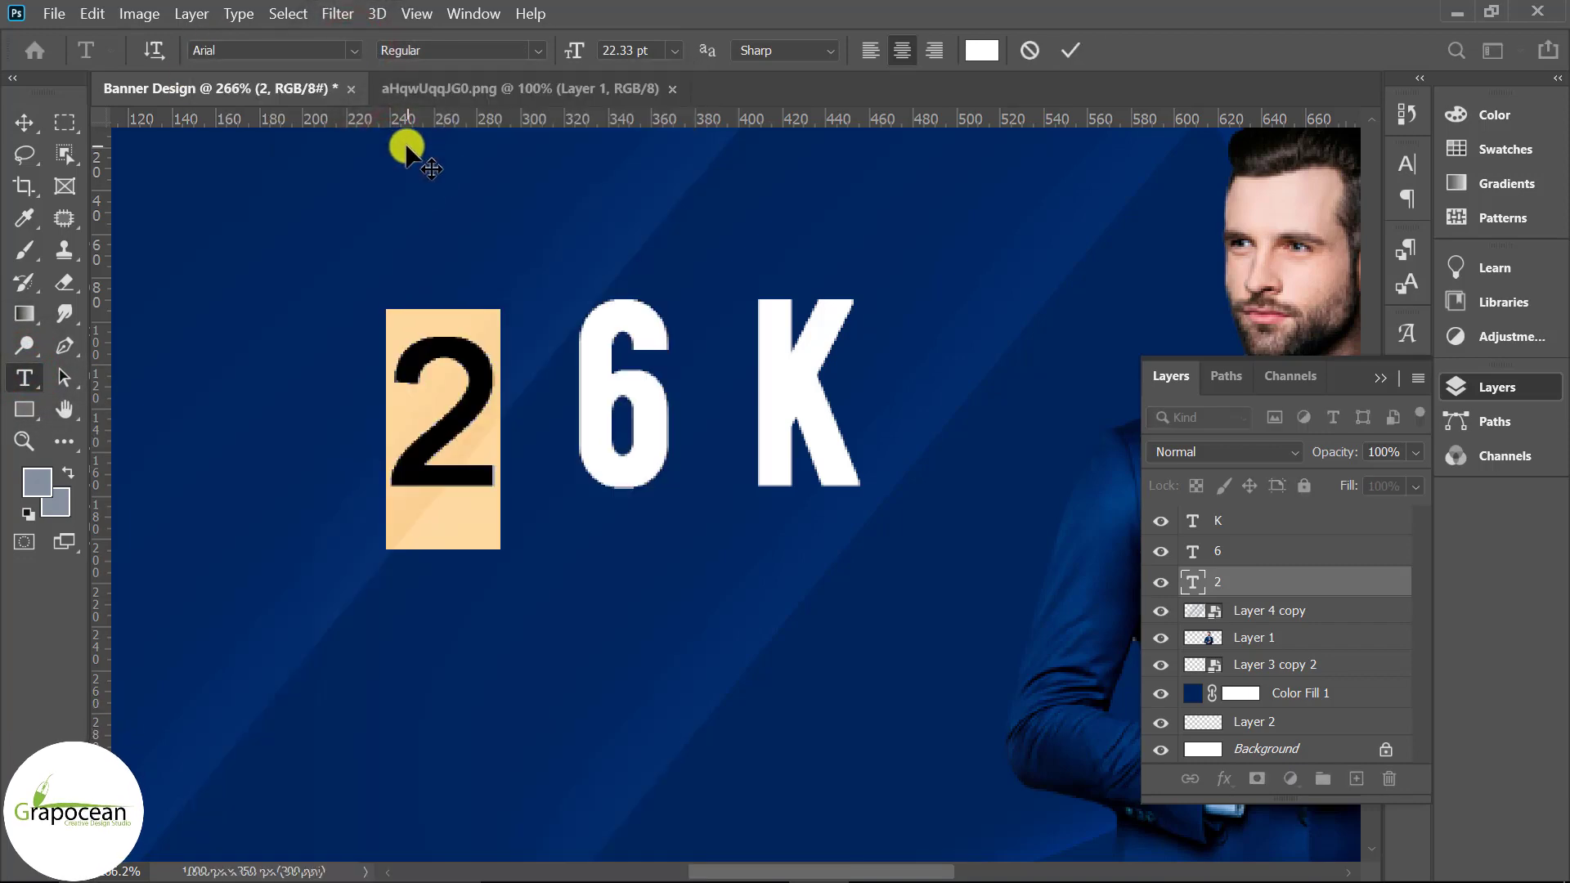
left_click(536, 52)
left_click(479, 136)
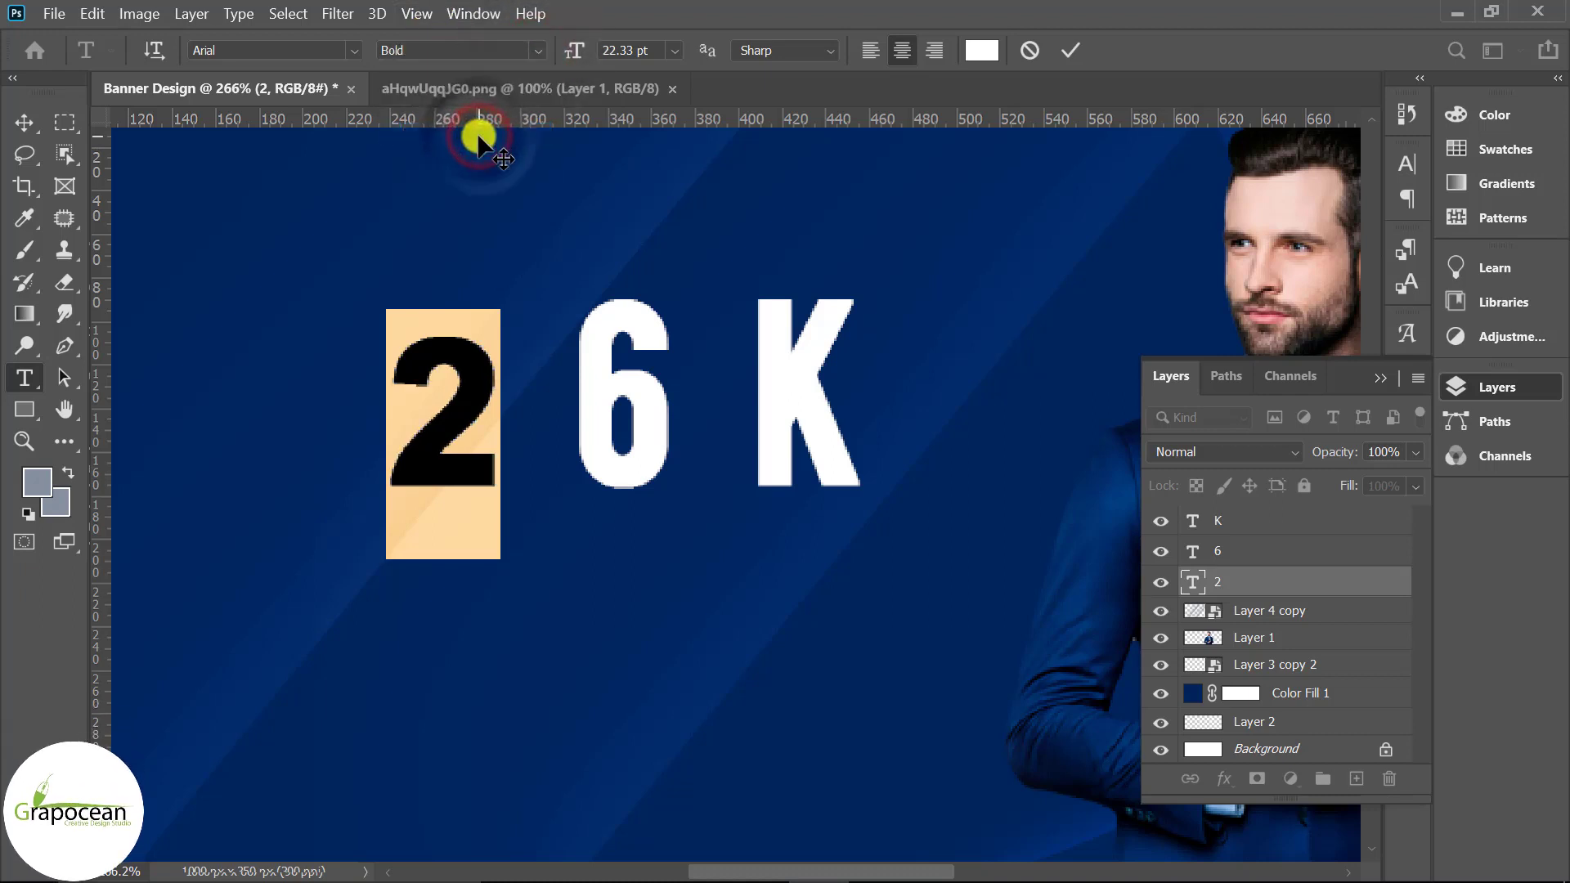
left_click(24, 122)
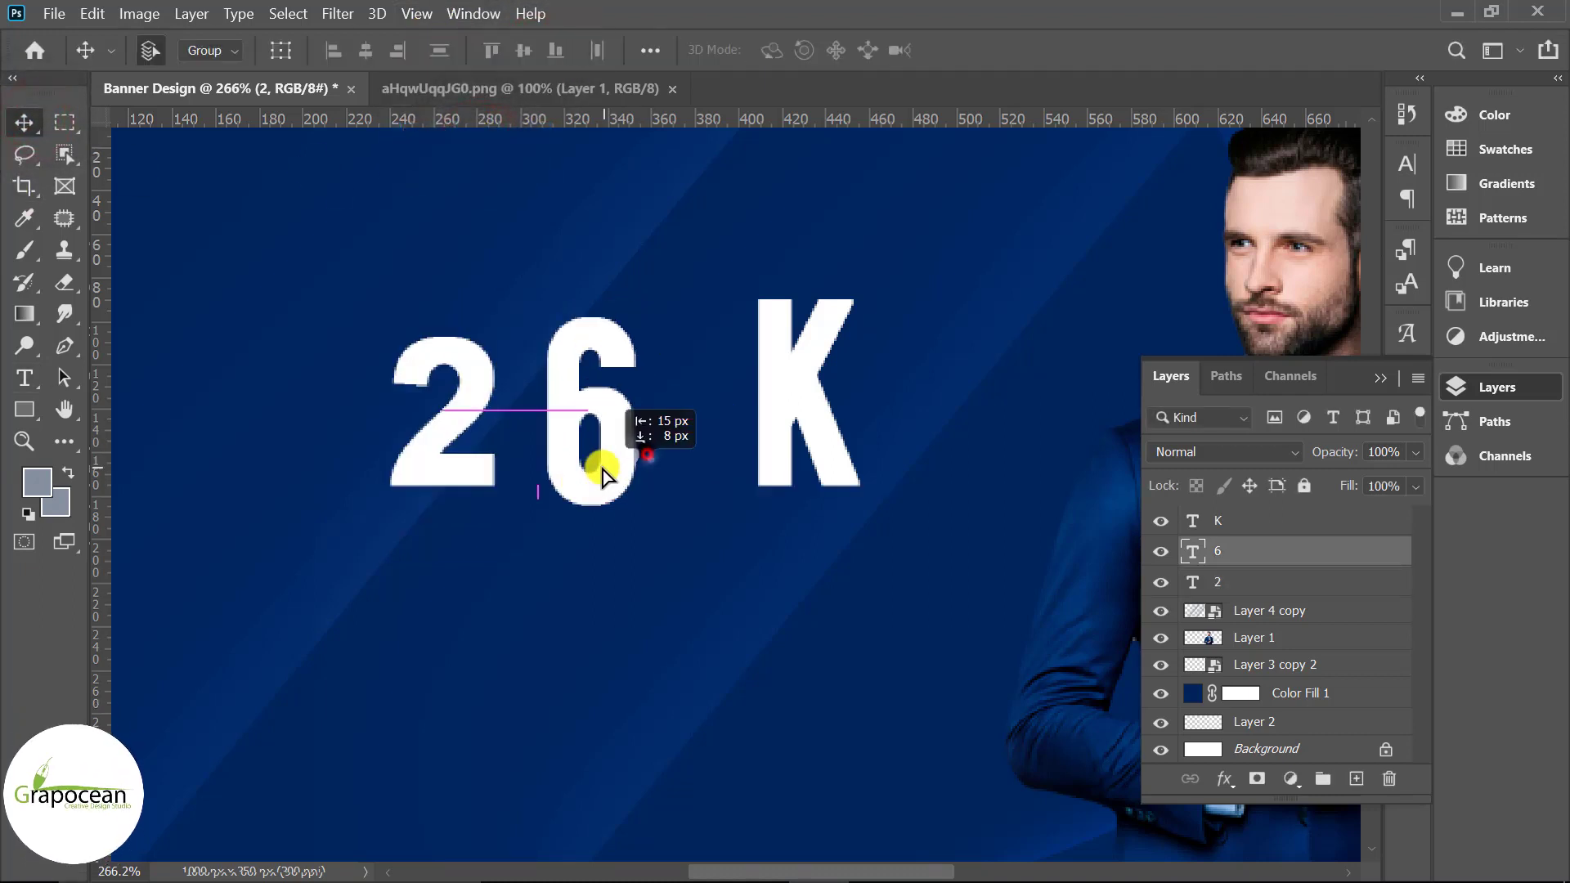
left_click_drag(649, 457, 584, 473)
left_click_drag(827, 427, 696, 446)
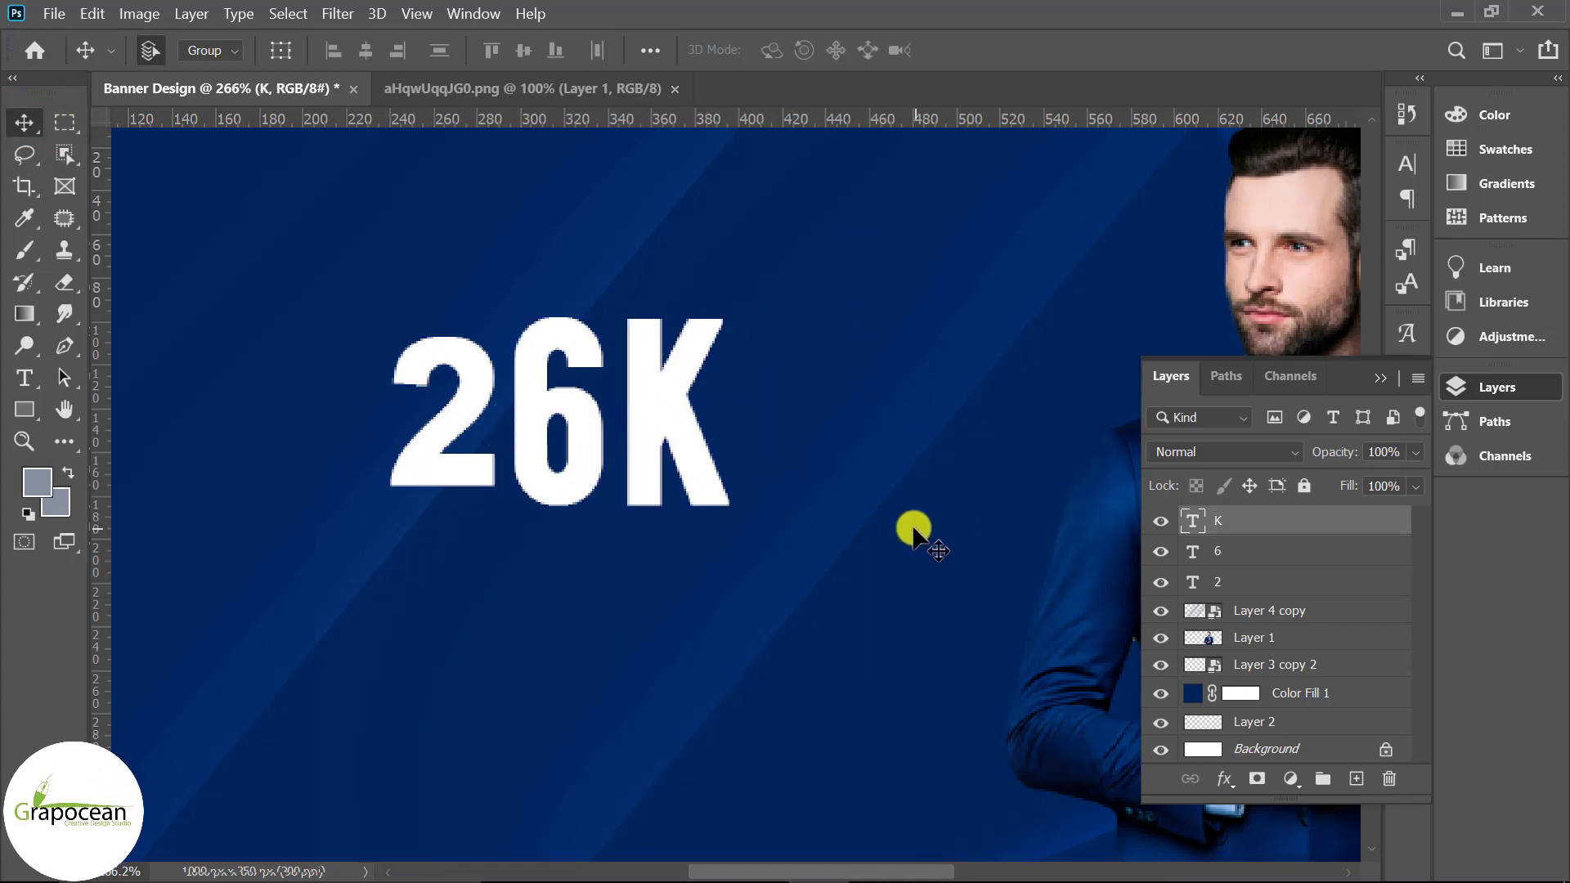
scroll(448, 519, "down", 2)
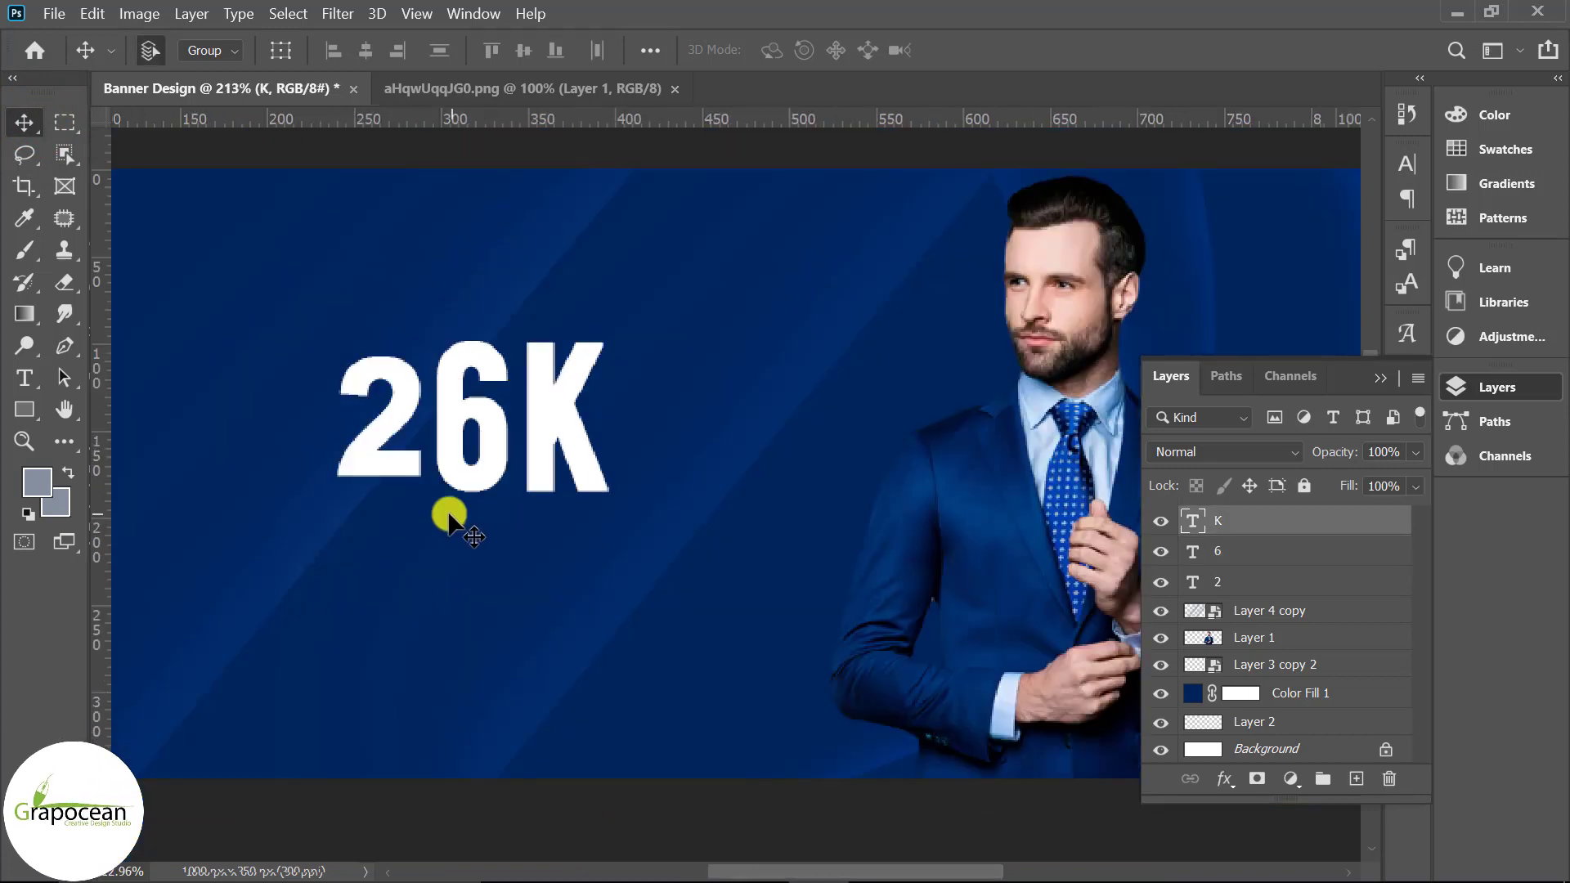
Step: Enlarge the 2 and tilt it about 15°, nudging it into place
left_click(394, 464)
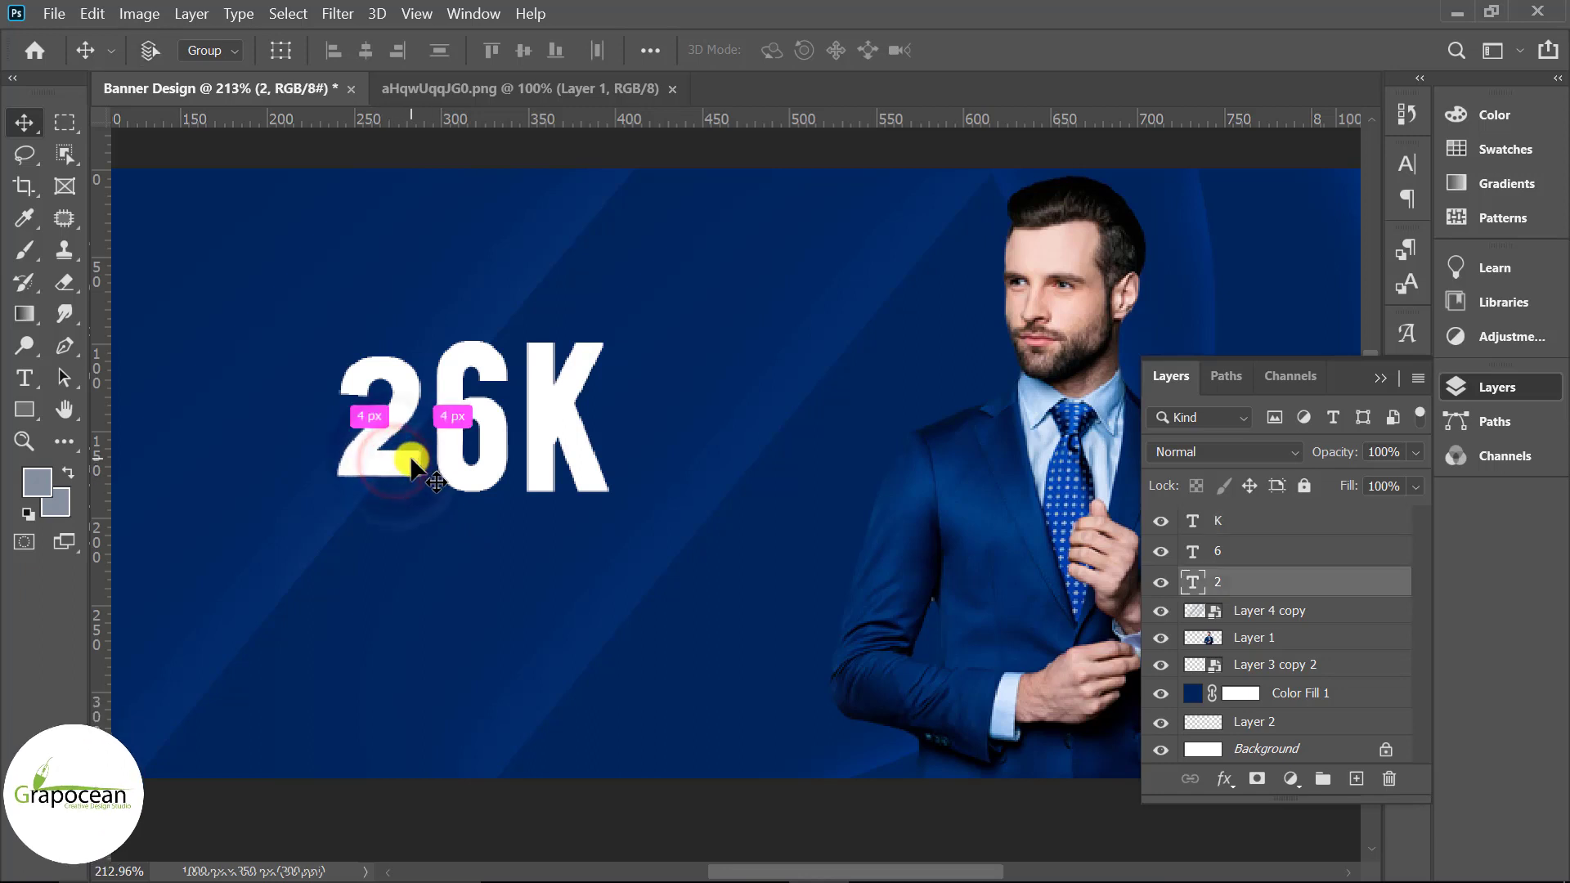
key("ctrl+t")
mouse_move(431, 526)
left_mouse_down()
mouse_move(455, 536)
mouse_move(407, 567)
left_mouse_up()
left_click_drag(394, 424, 388, 416)
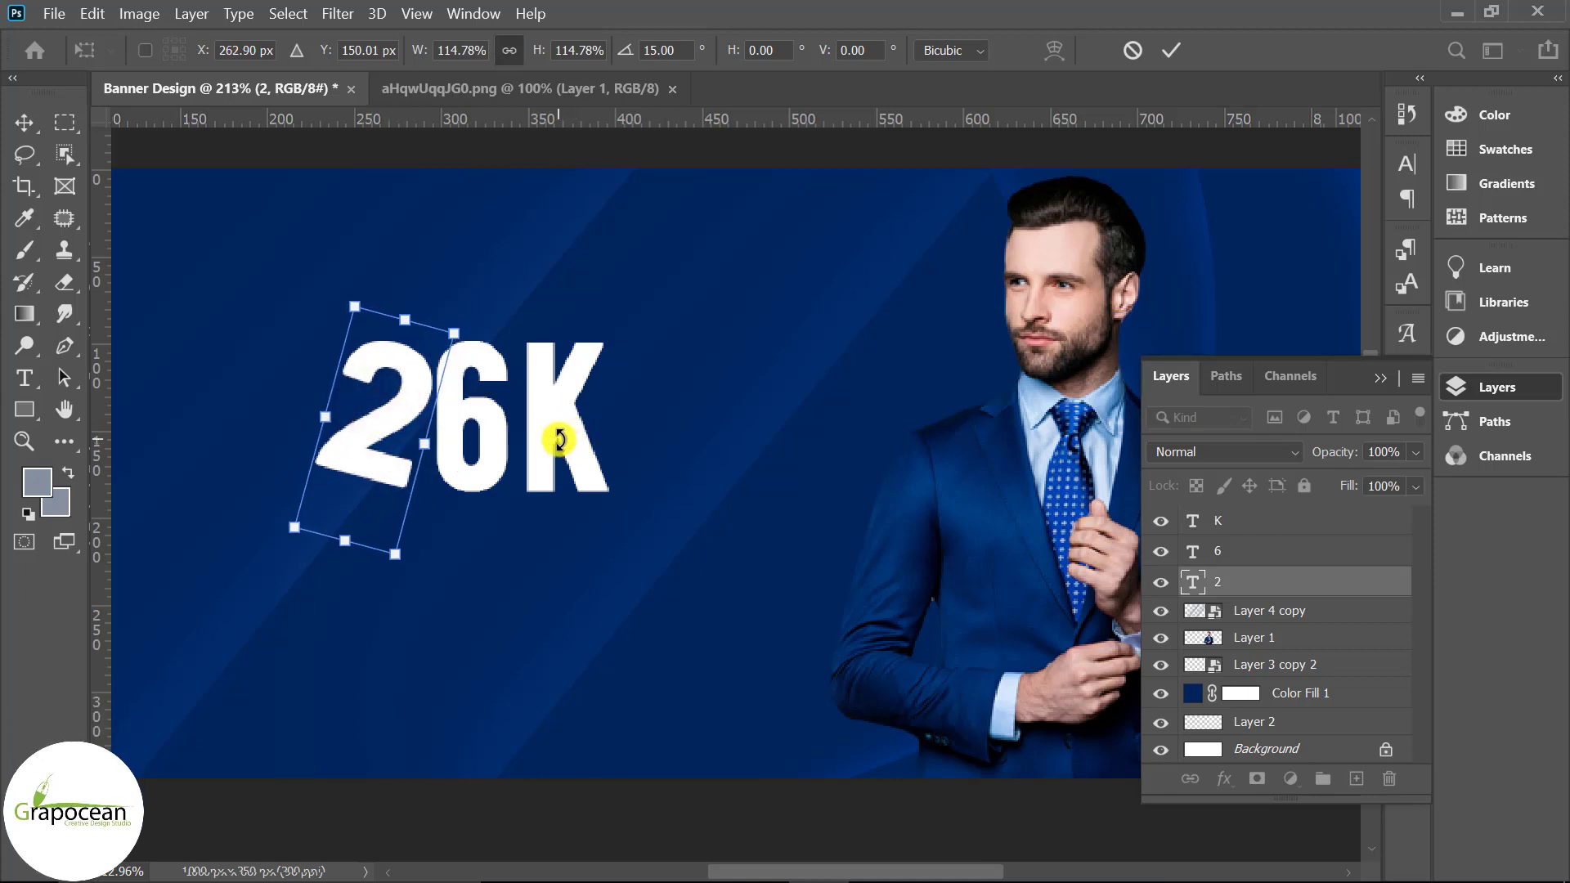
left_click_drag(405, 572, 438, 589)
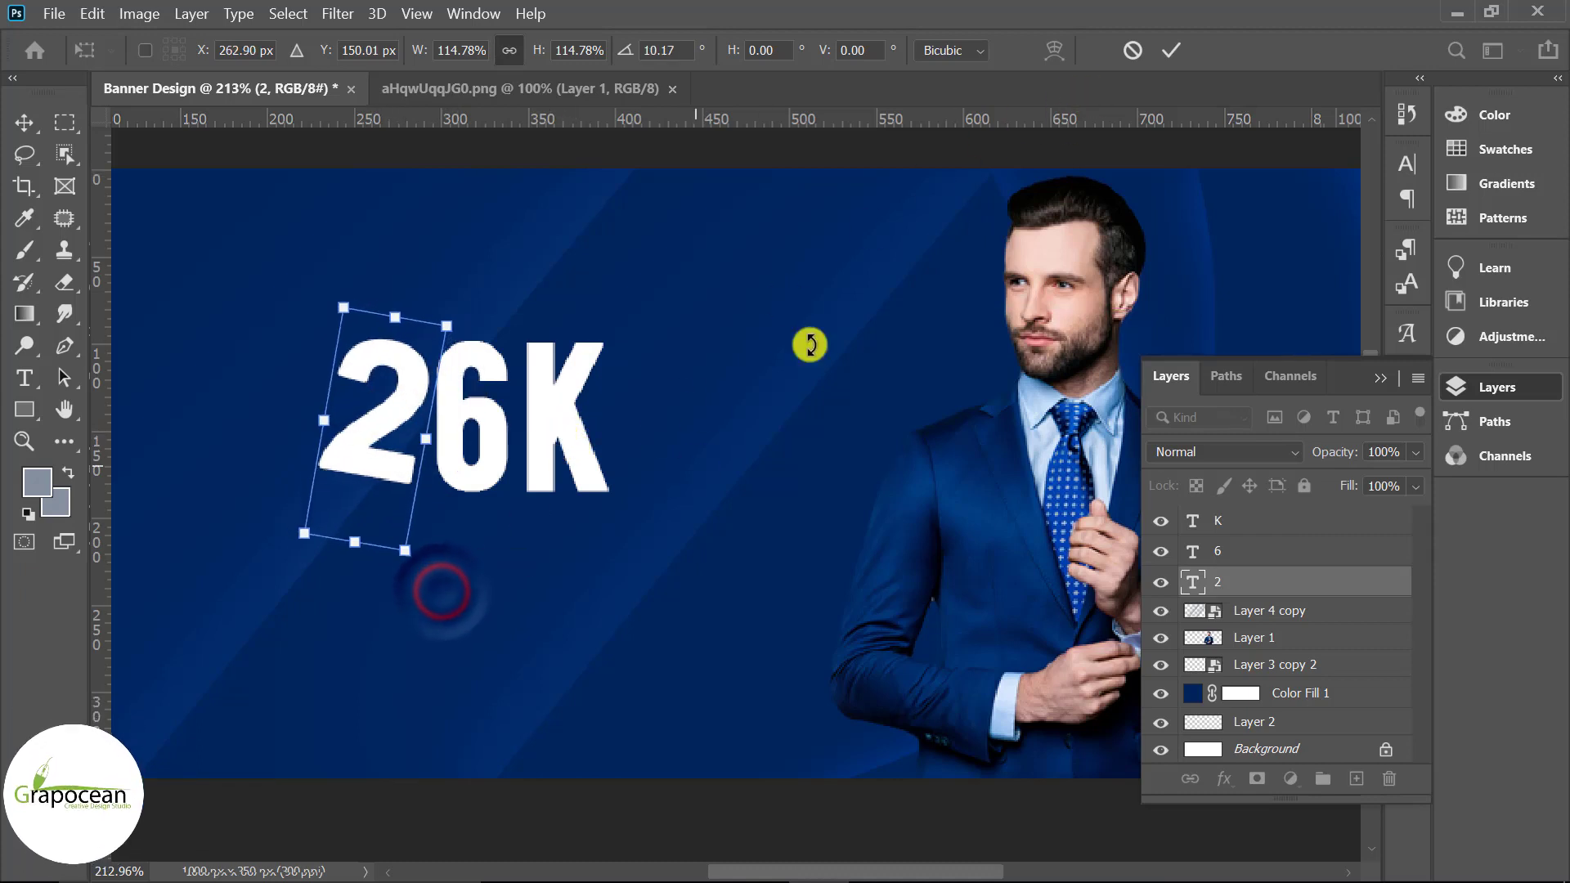
left_click(1172, 49)
Step: Tilt the 6 so it leans like the 2, keeping its original size
left_click(500, 433)
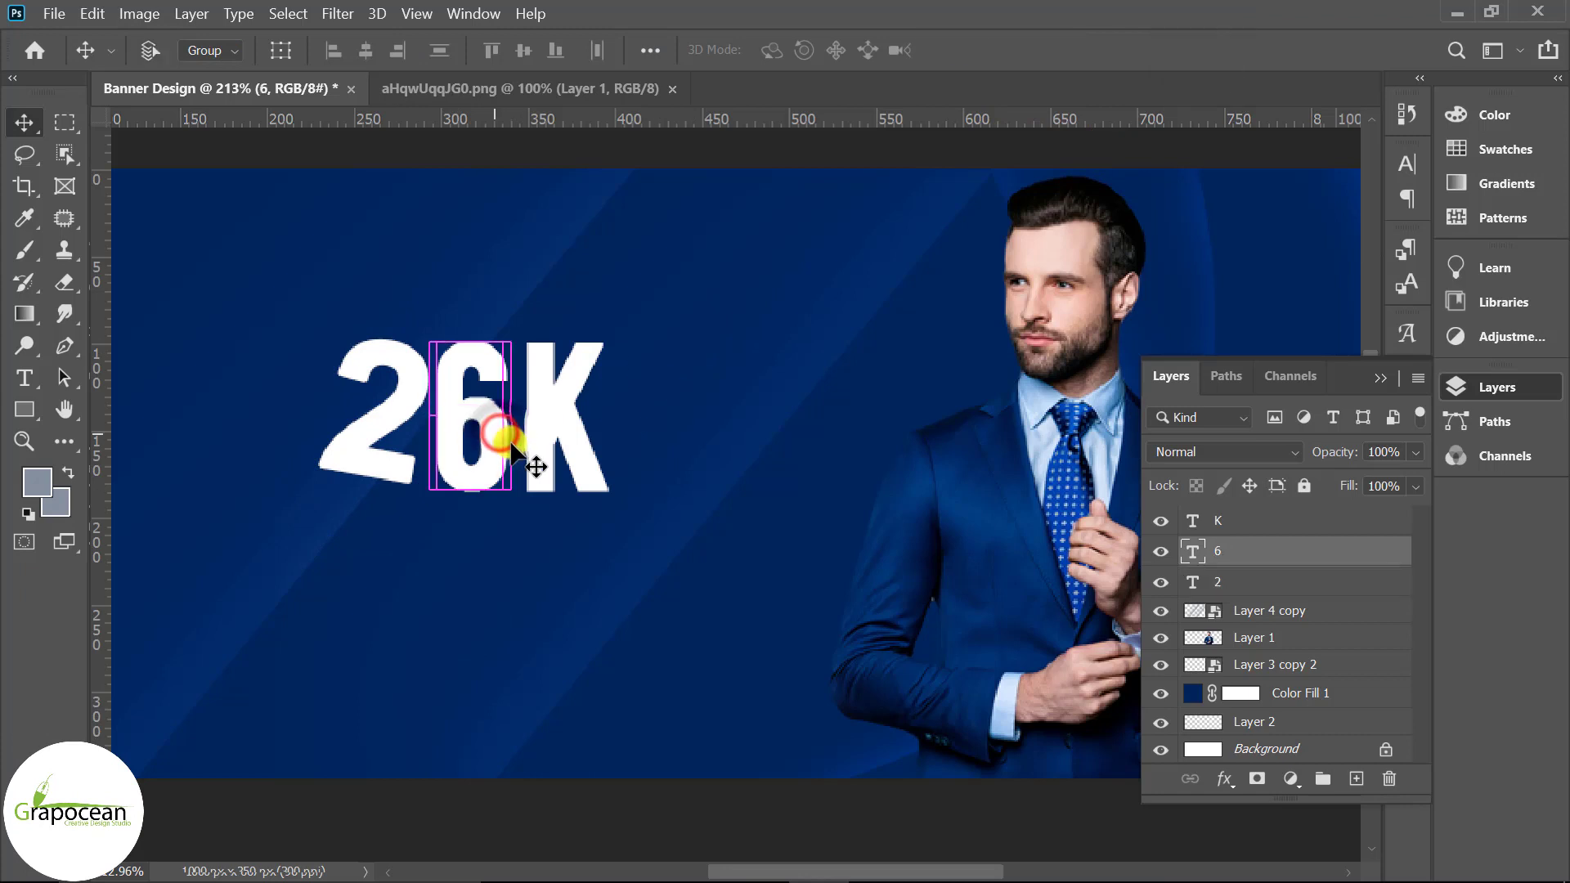
key("ctrl+t")
left_click_drag(527, 524, 534, 550)
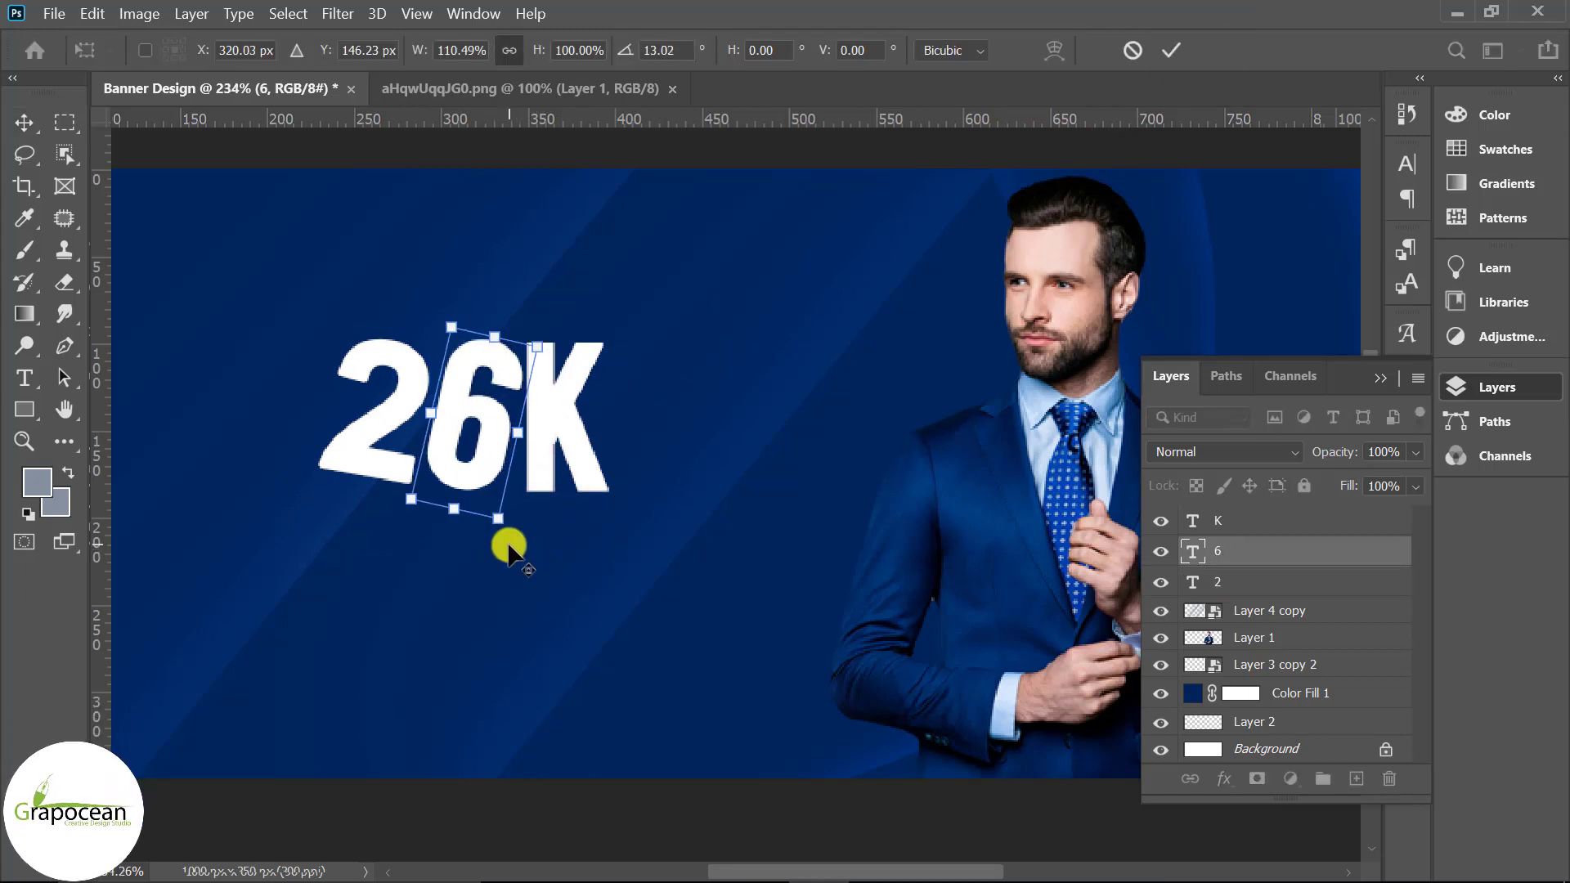
scroll(509, 548, "up", 2)
mouse_move(491, 392)
left_mouse_down()
mouse_move(462, 376)
mouse_move(486, 387)
left_mouse_up()
left_click(484, 394)
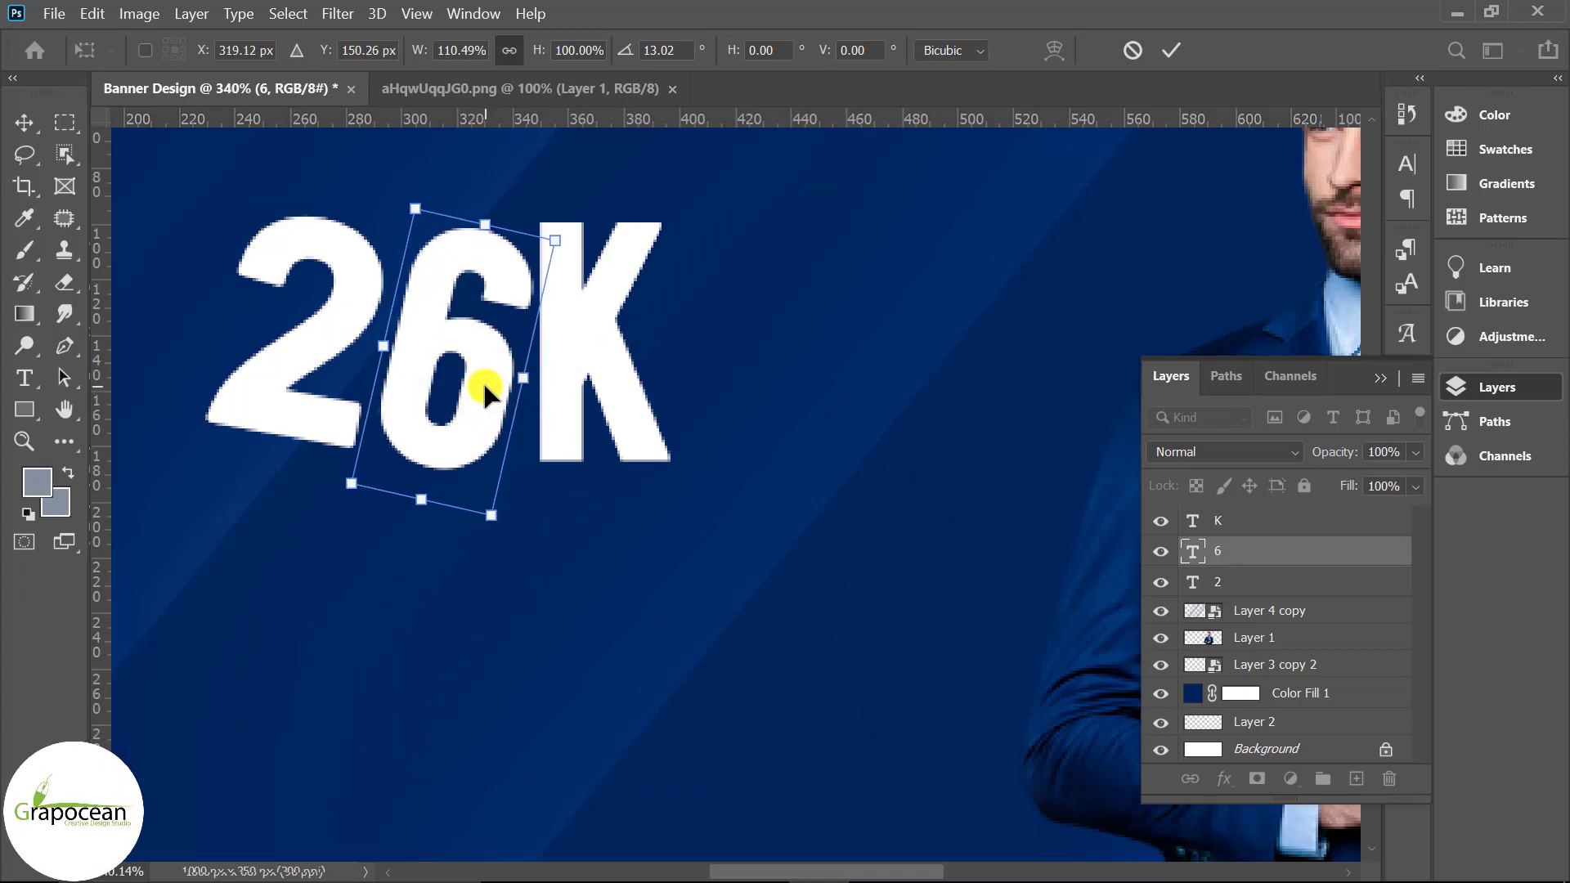
left_click_drag(478, 227, 482, 235)
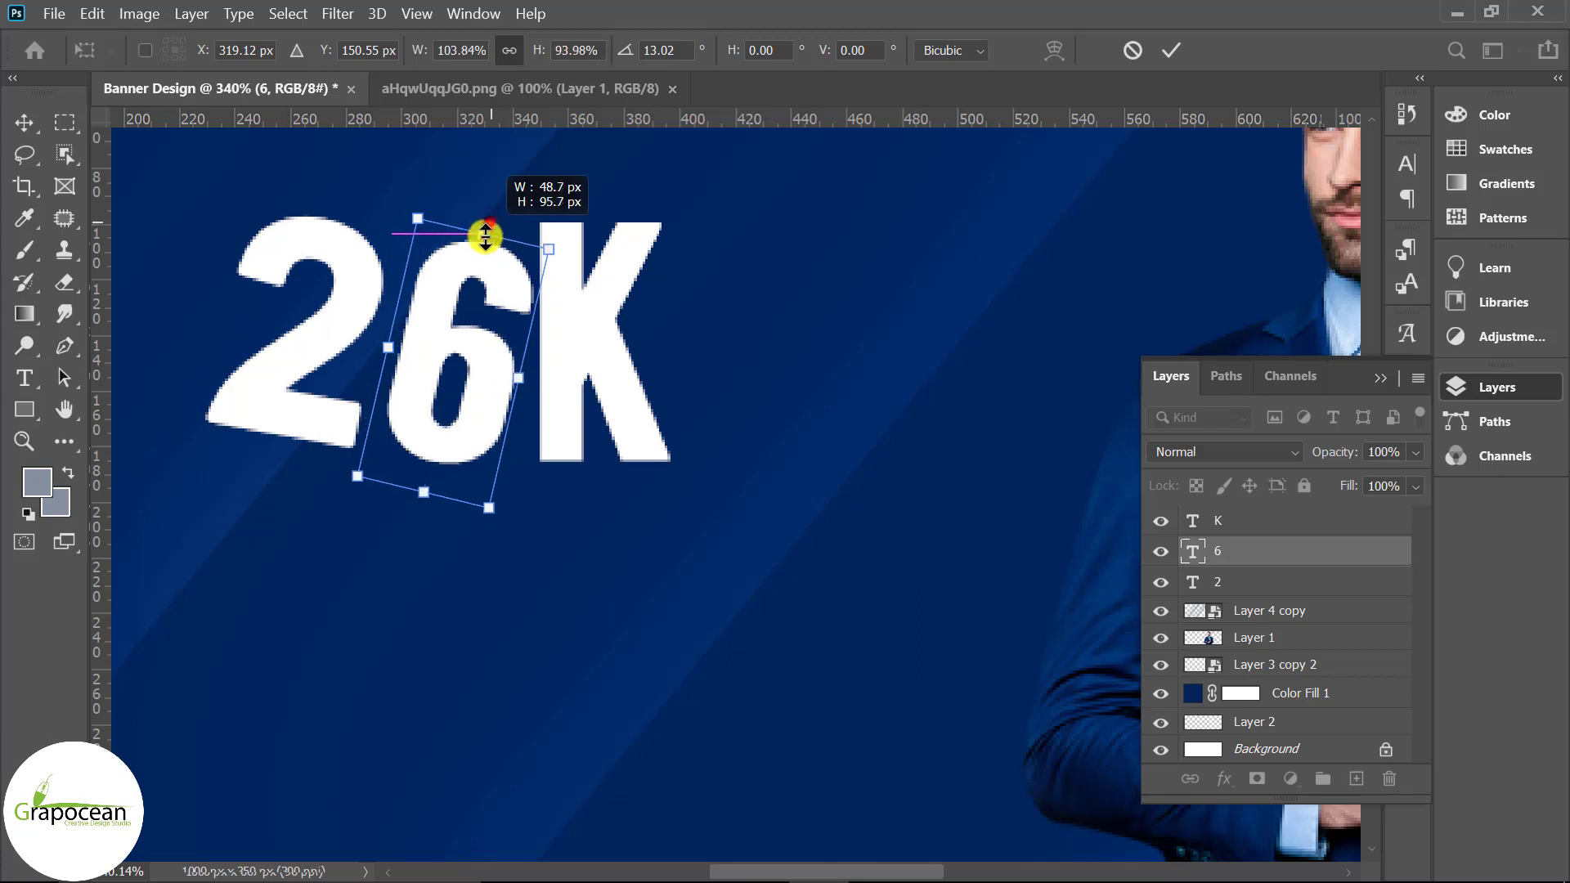
key("ctrl+z")
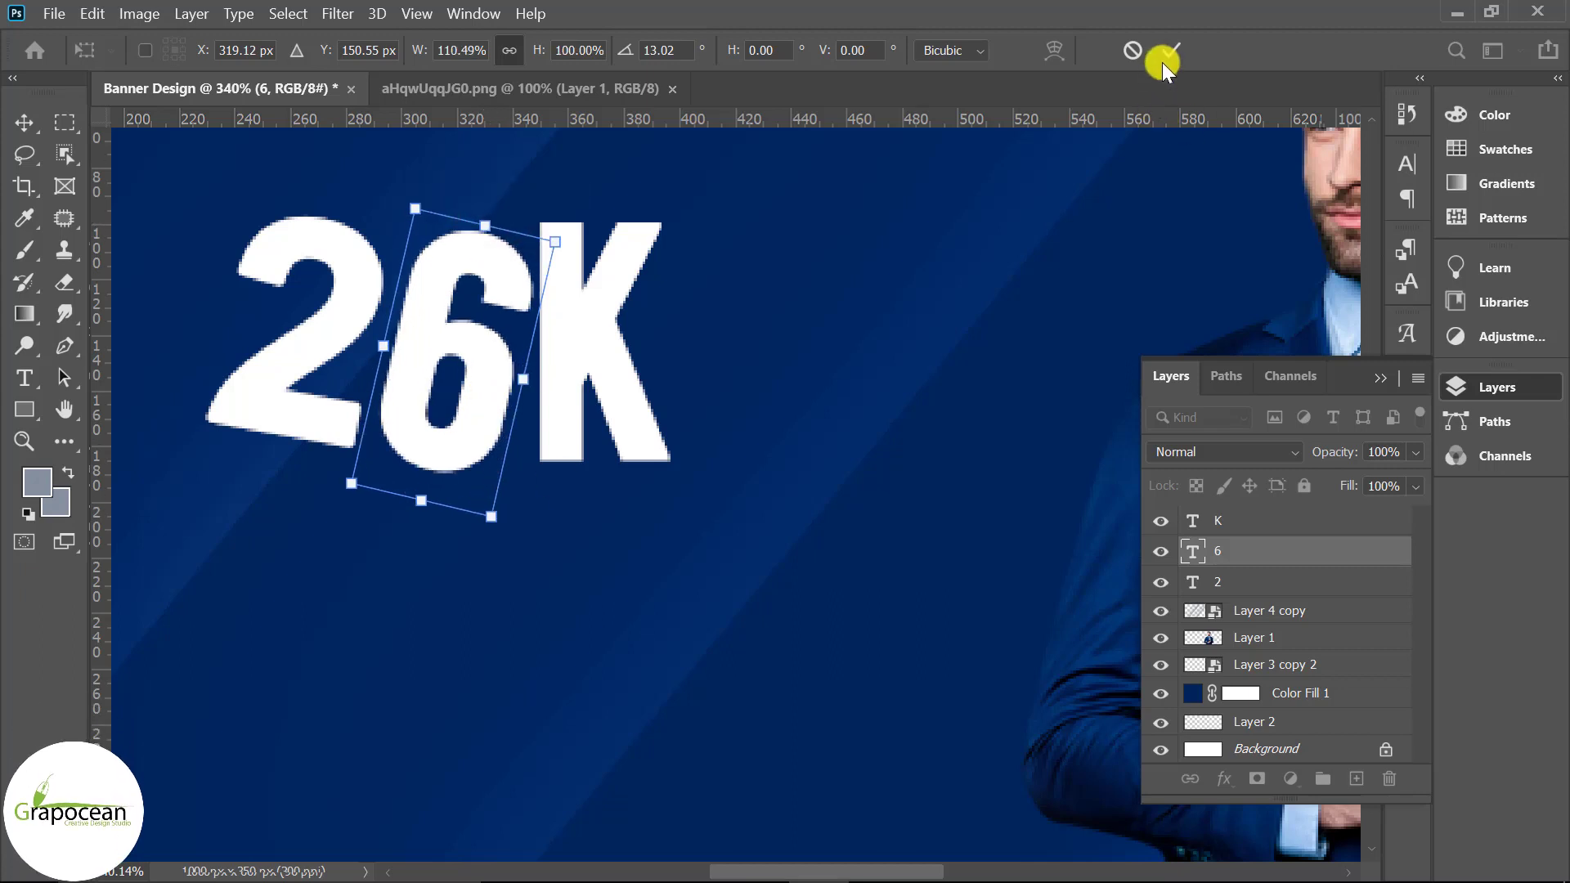
left_click(1172, 57)
Step: Widen the K slightly to the right to match the slanted 26
left_click(631, 368)
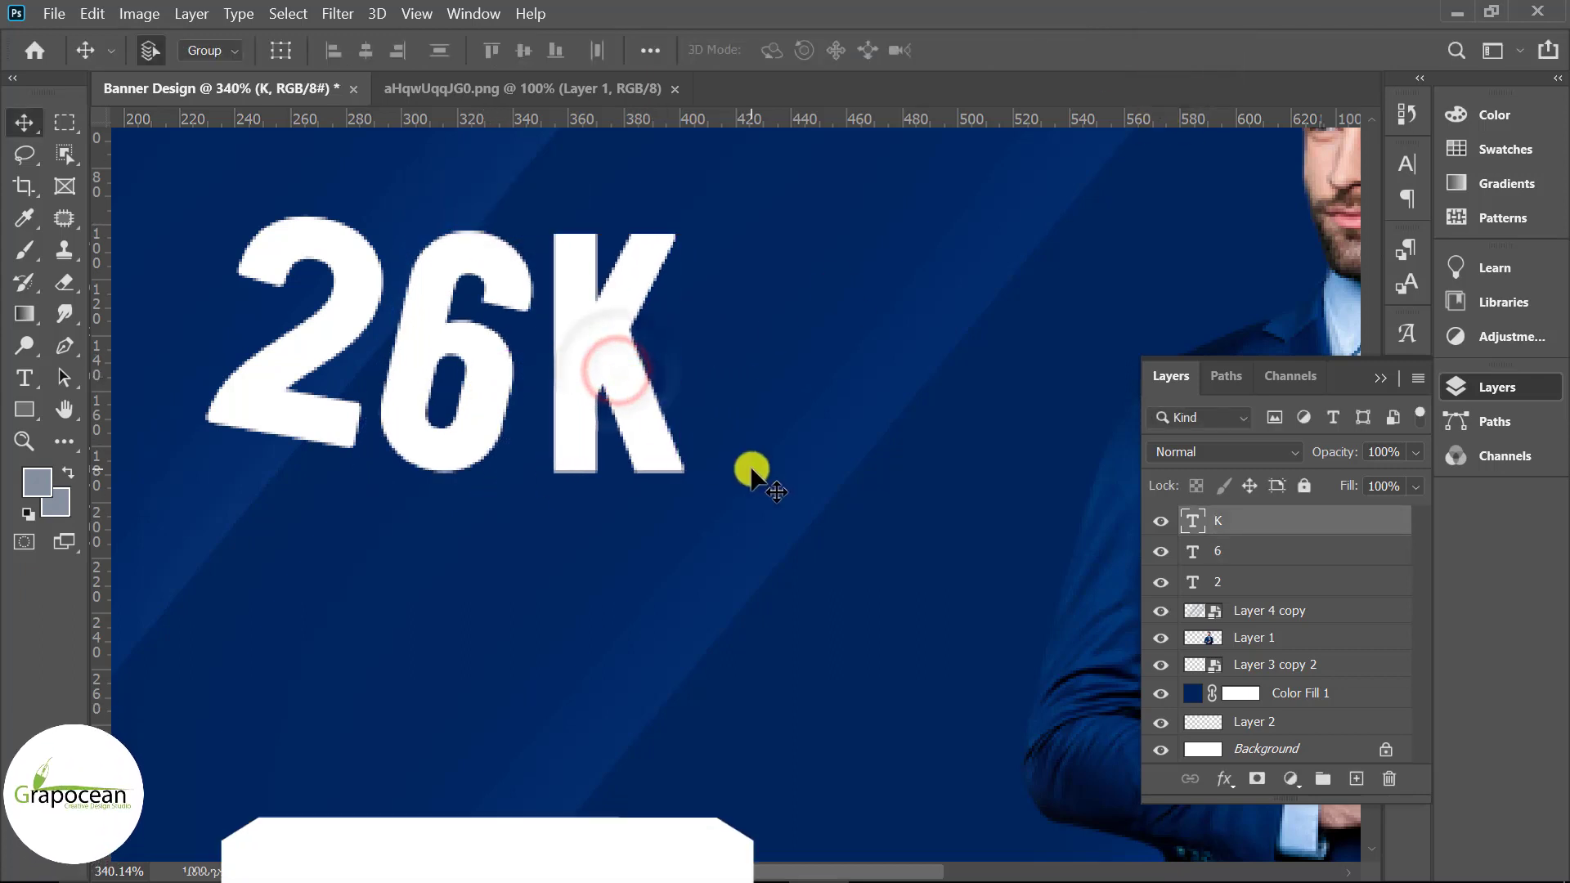
scroll(747, 467, "down", 5)
scroll(638, 507, "up", 5)
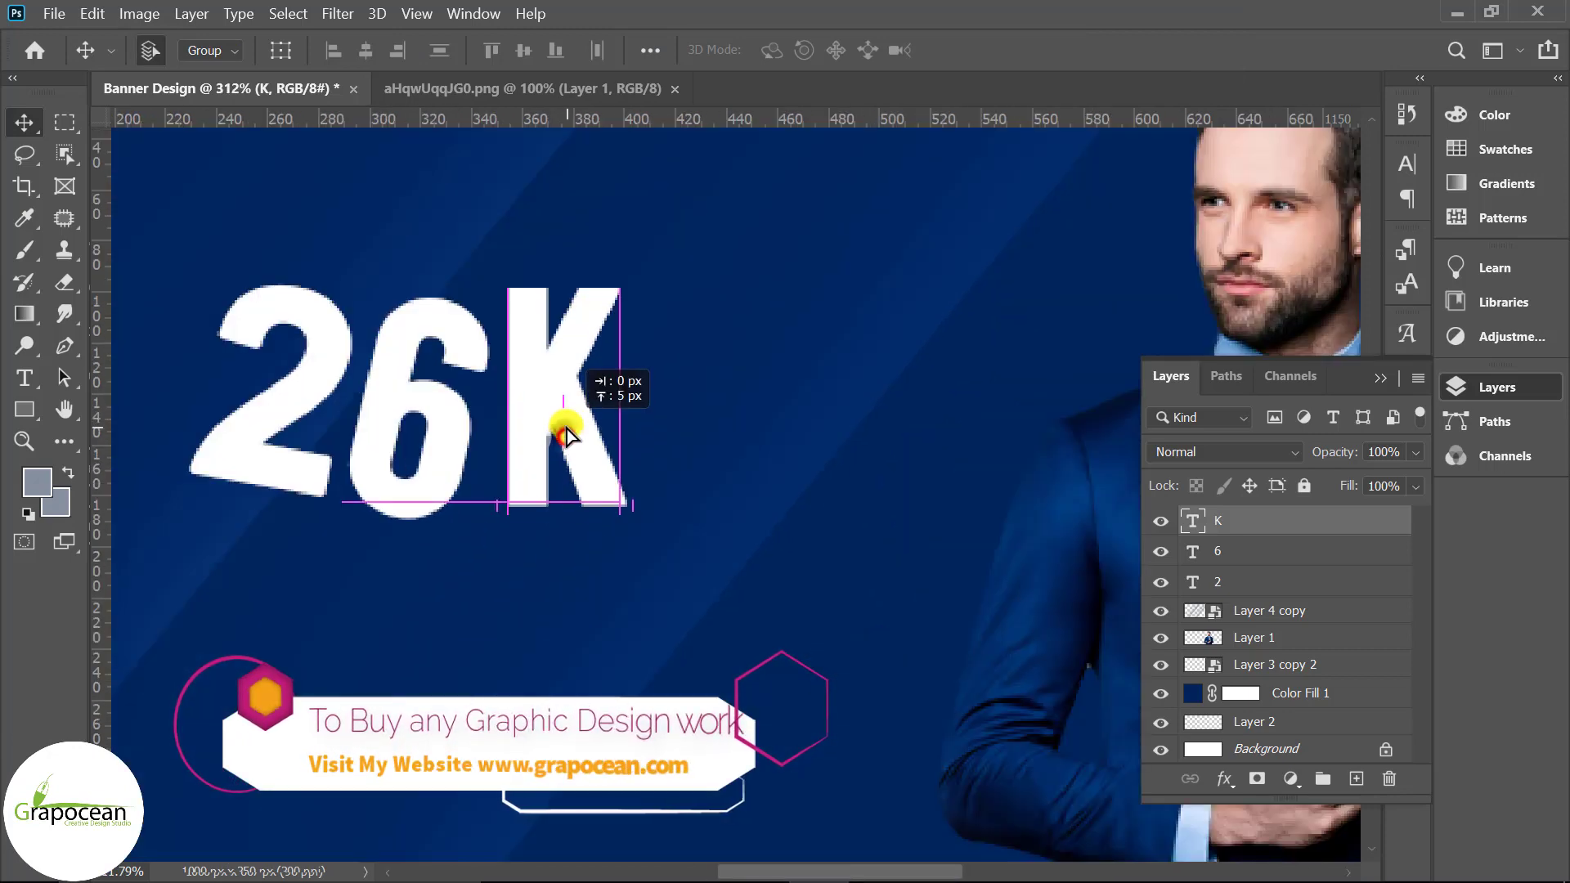
key("ctrl+t")
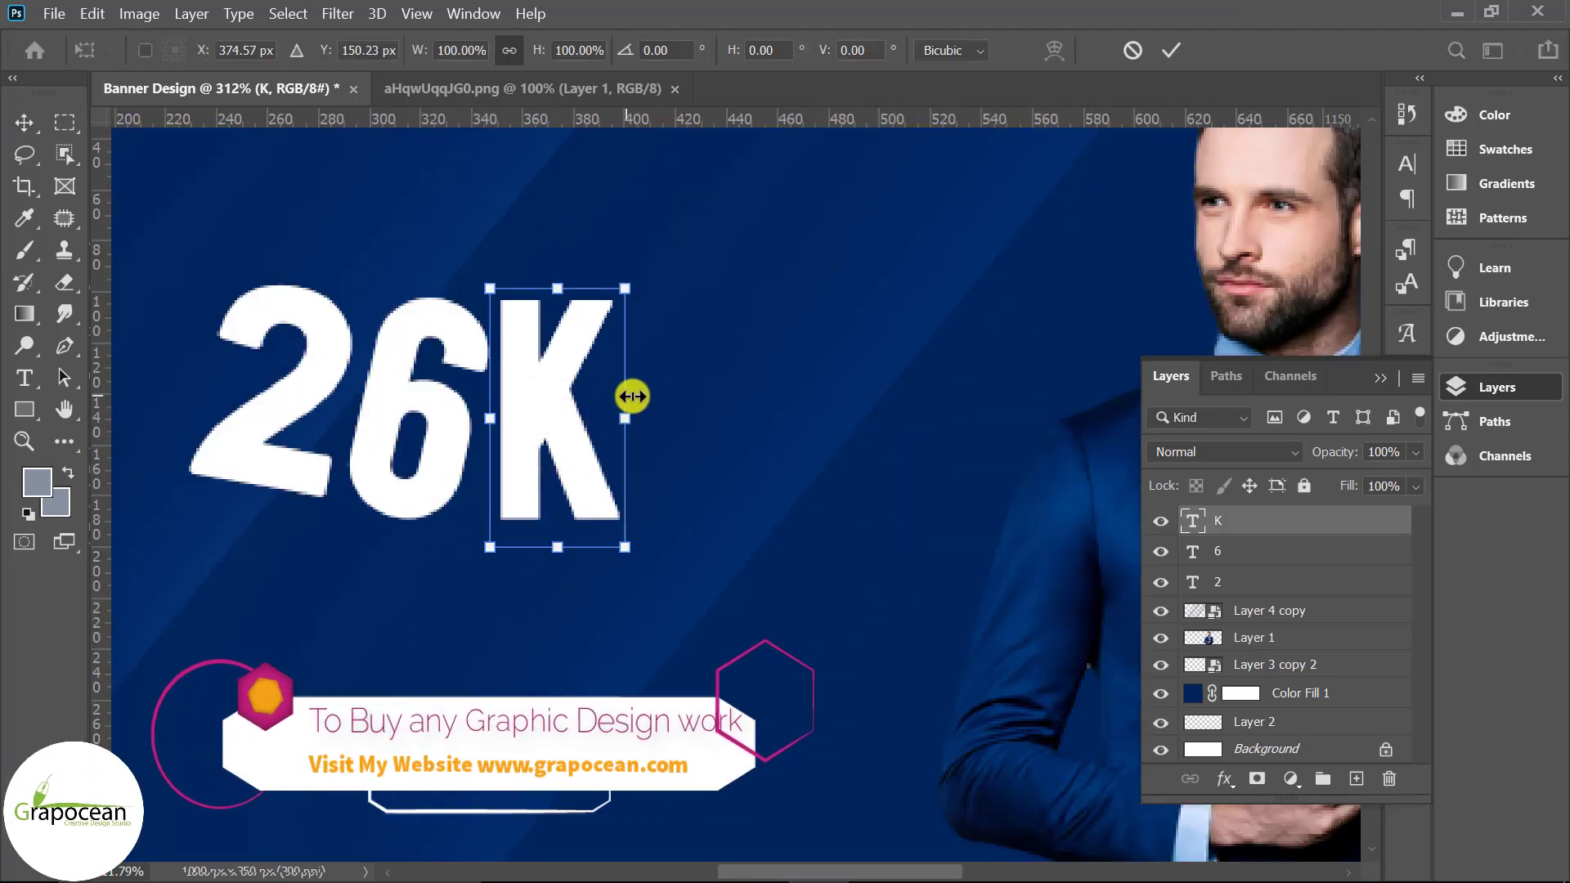
left_click_drag(630, 418, 713, 419)
left_click(1171, 51)
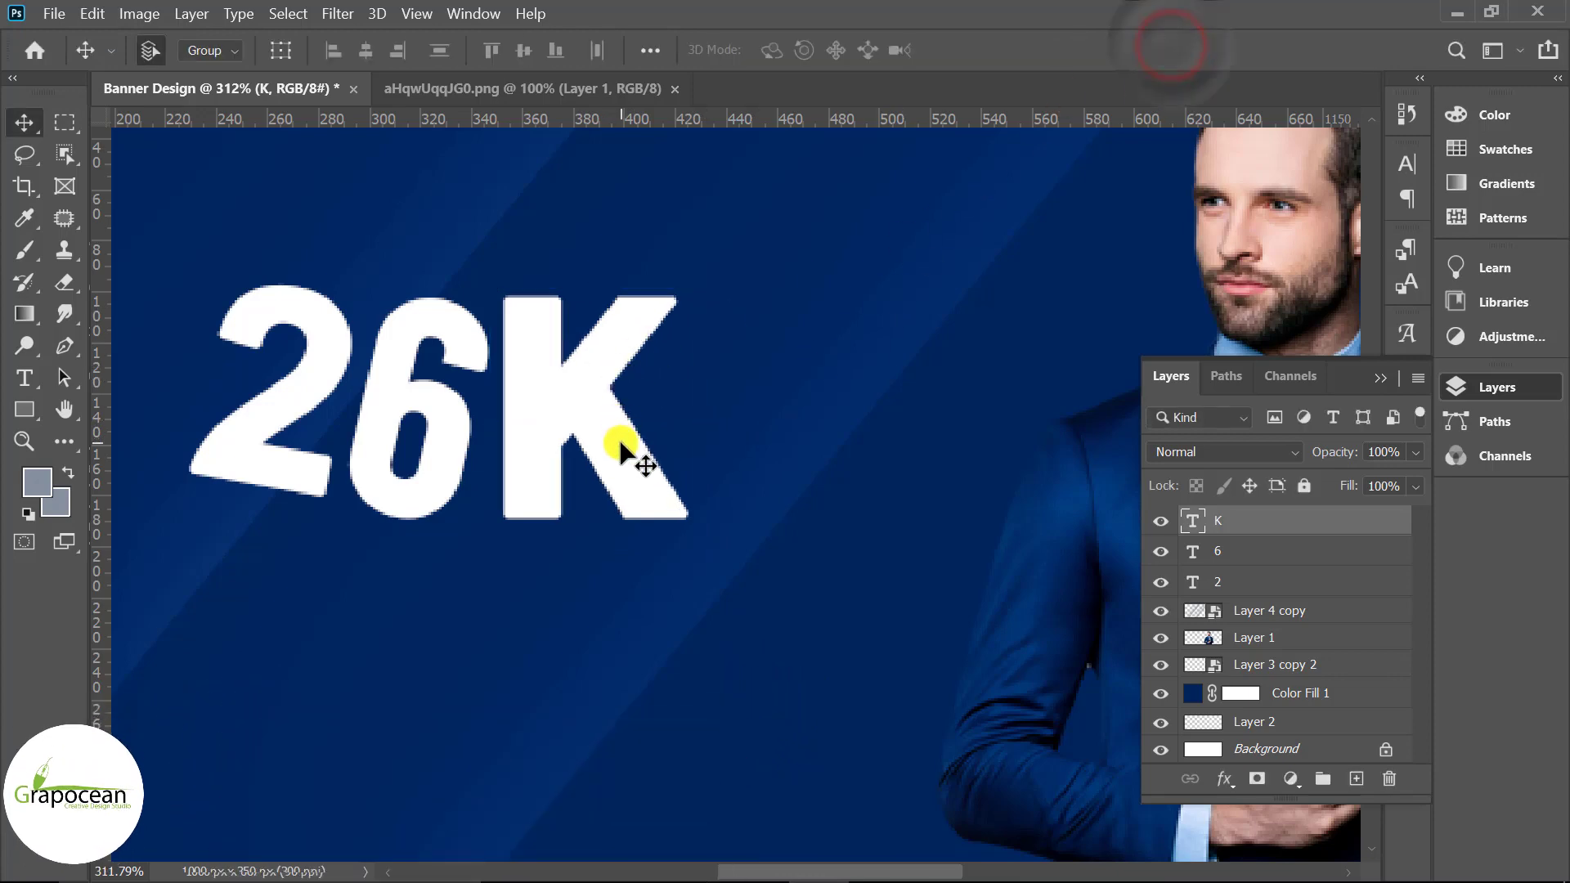
scroll(616, 437, "down", 1)
left_click(1274, 585)
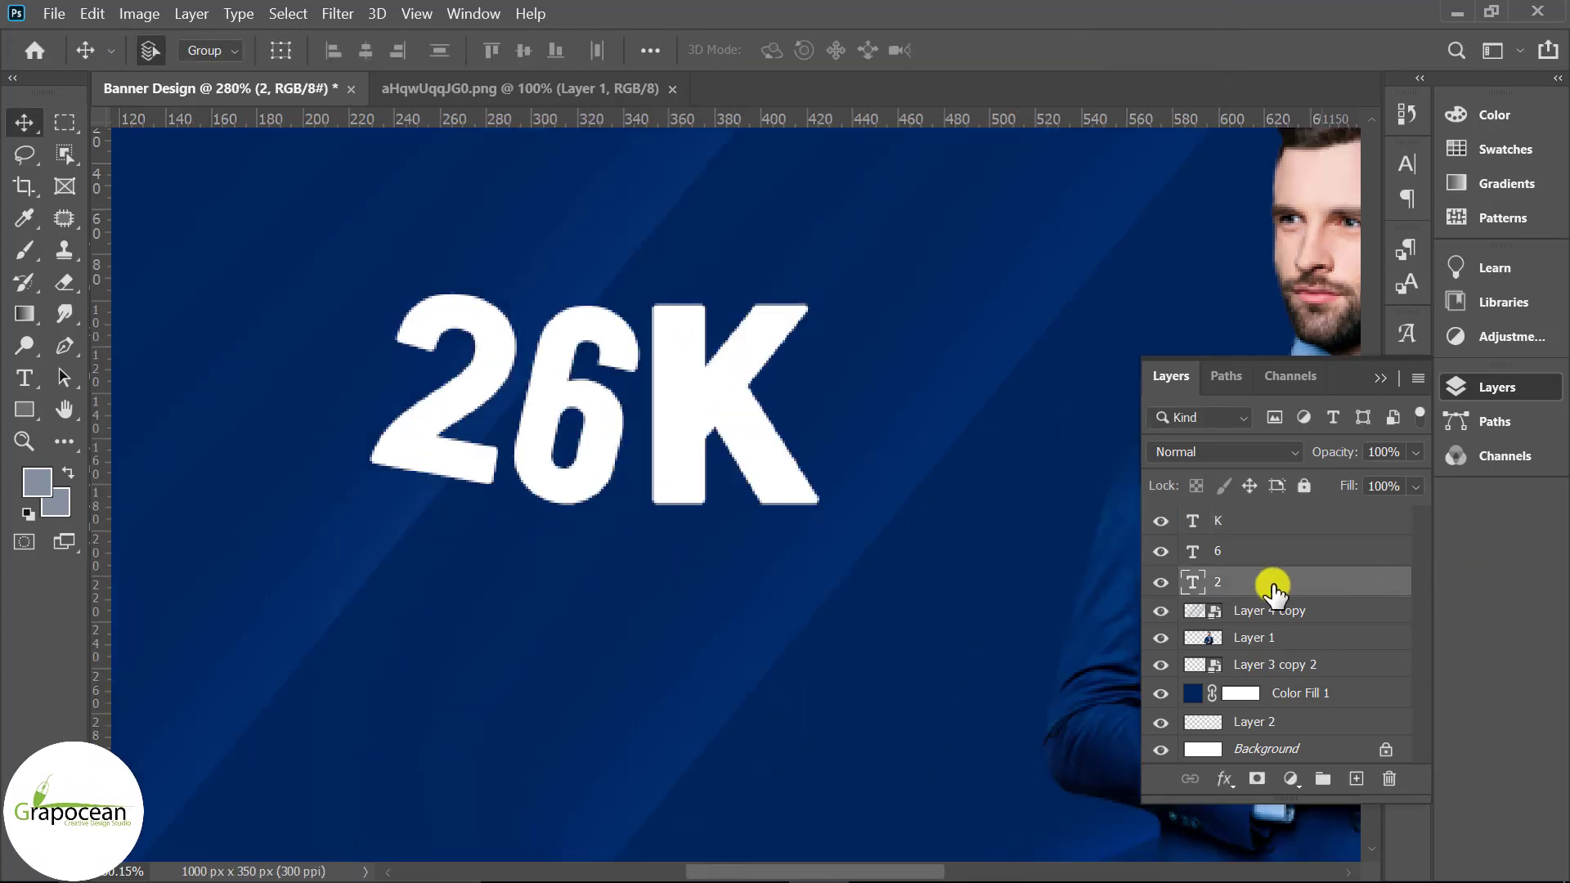
Step: Duplicate the 2 layer and stretch the copy slightly taller
key("ctrl+j")
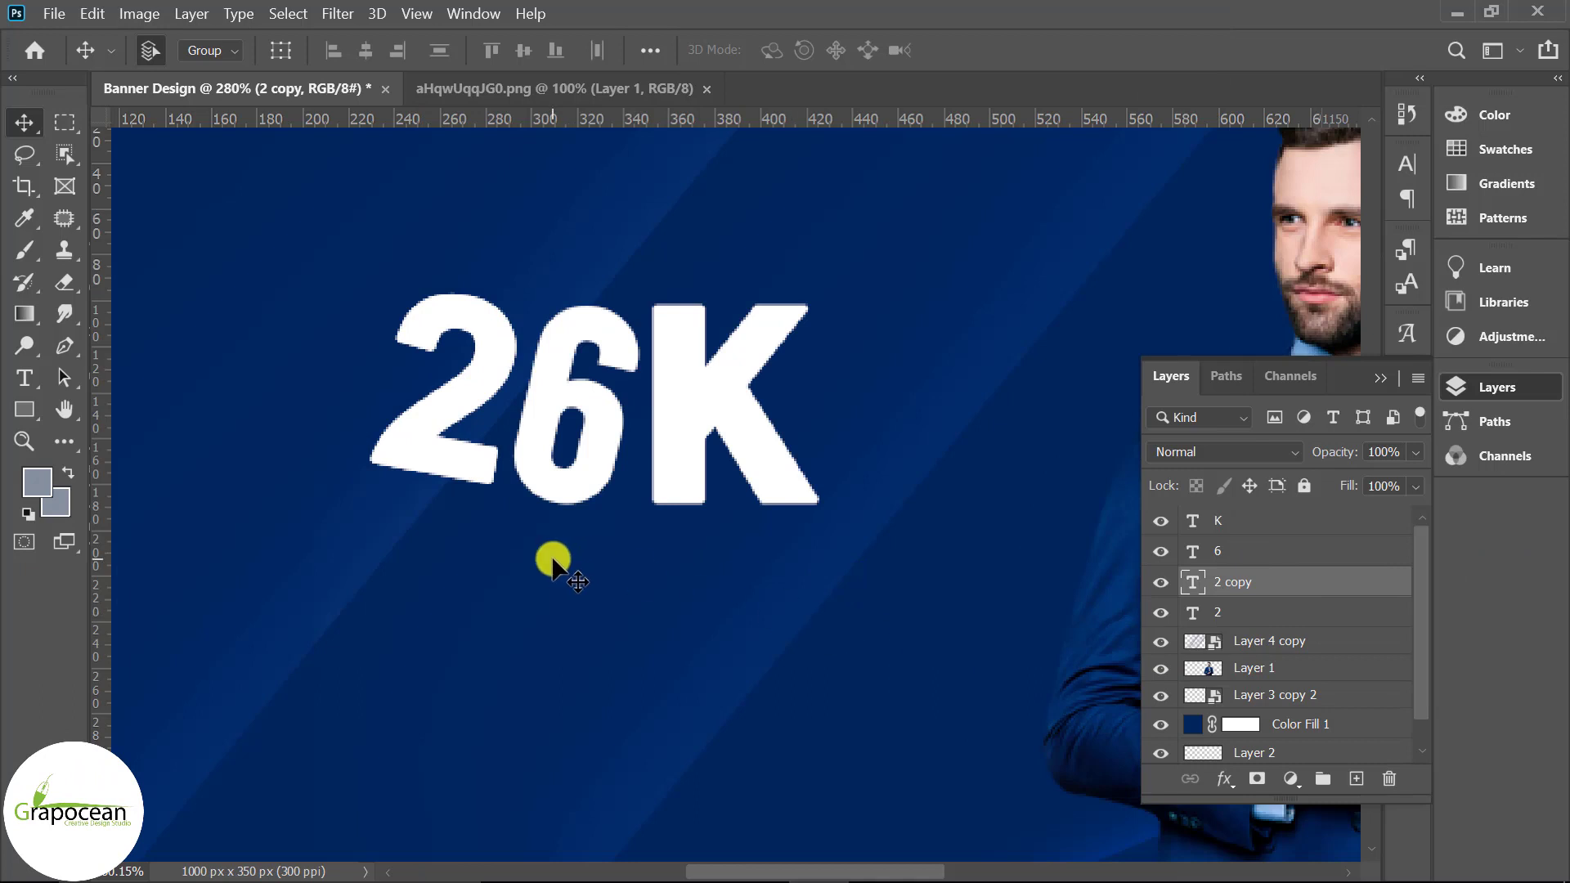
scroll(553, 564, "up", 2)
key("ctrl+t")
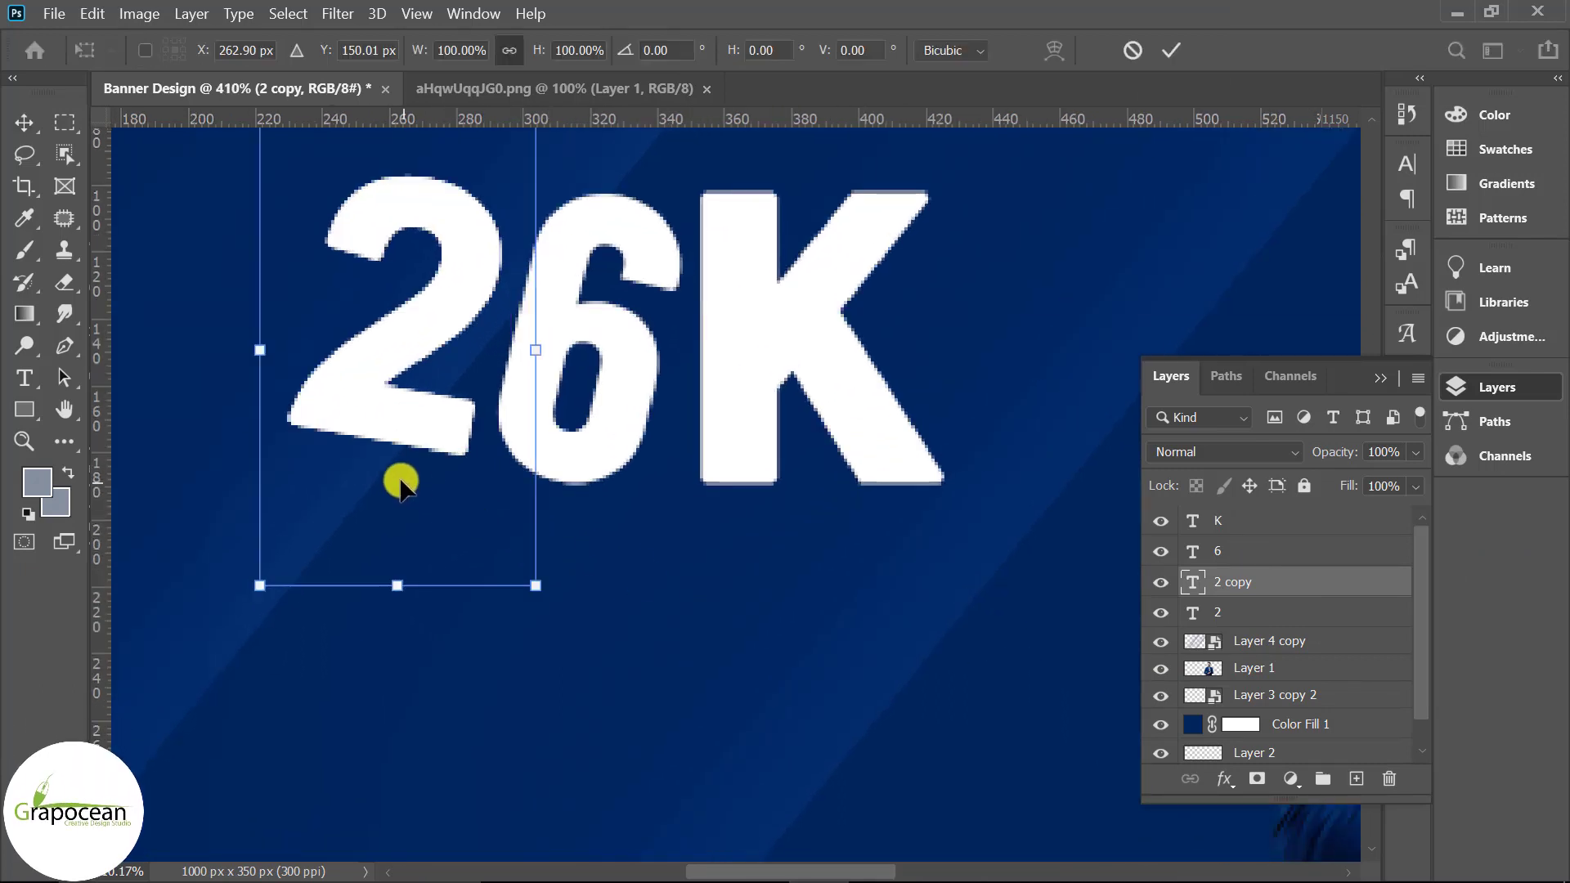
scroll(401, 486, "up", 2)
left_click_drag(404, 625, 404, 631)
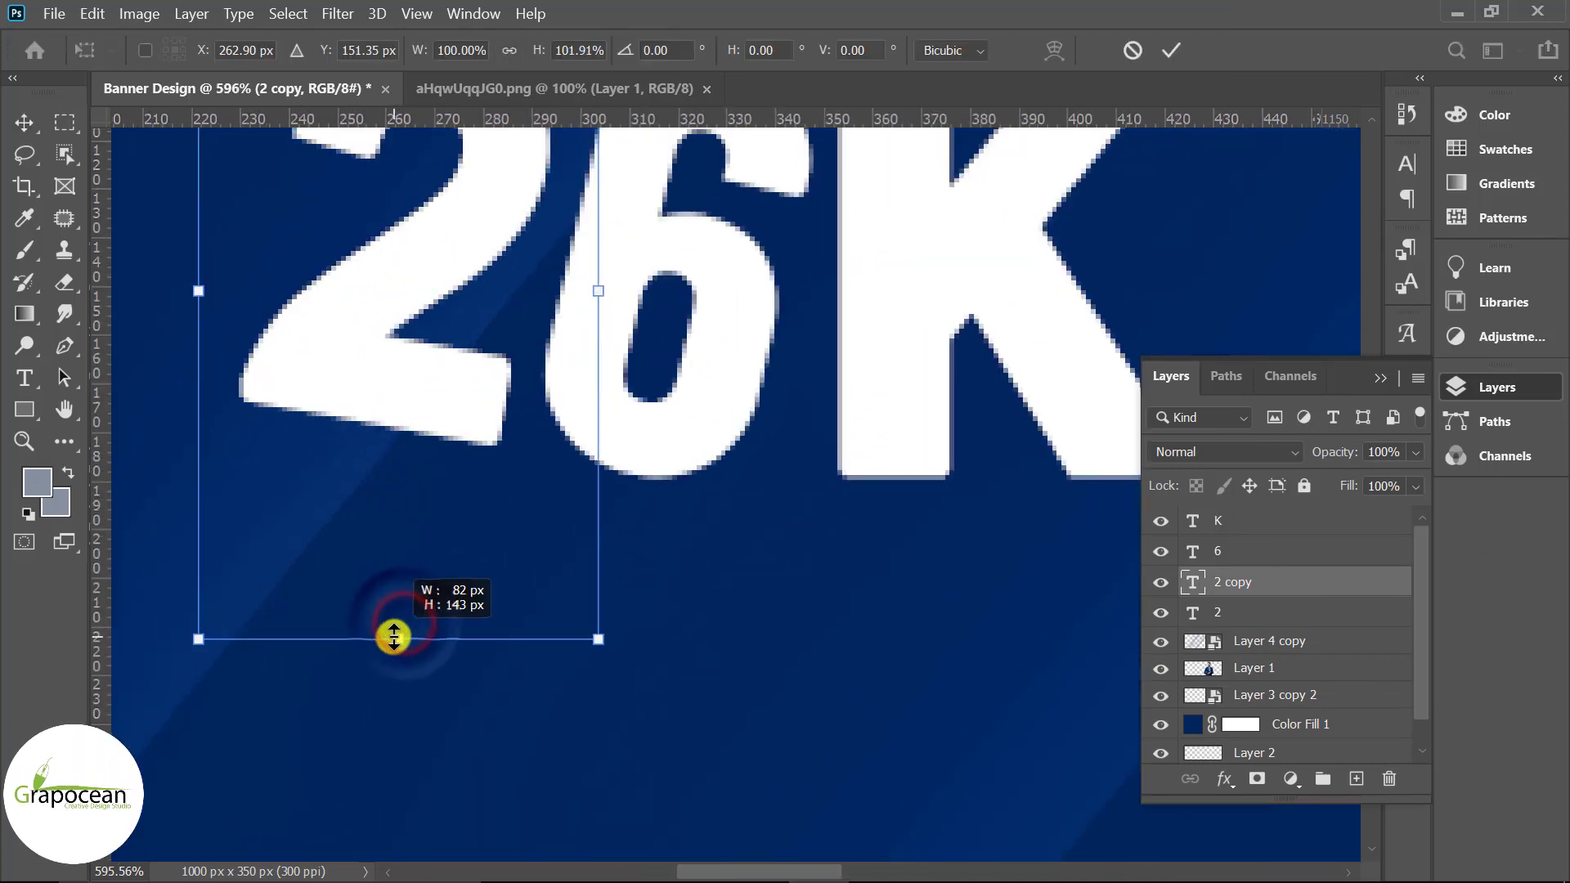
left_click(1171, 50)
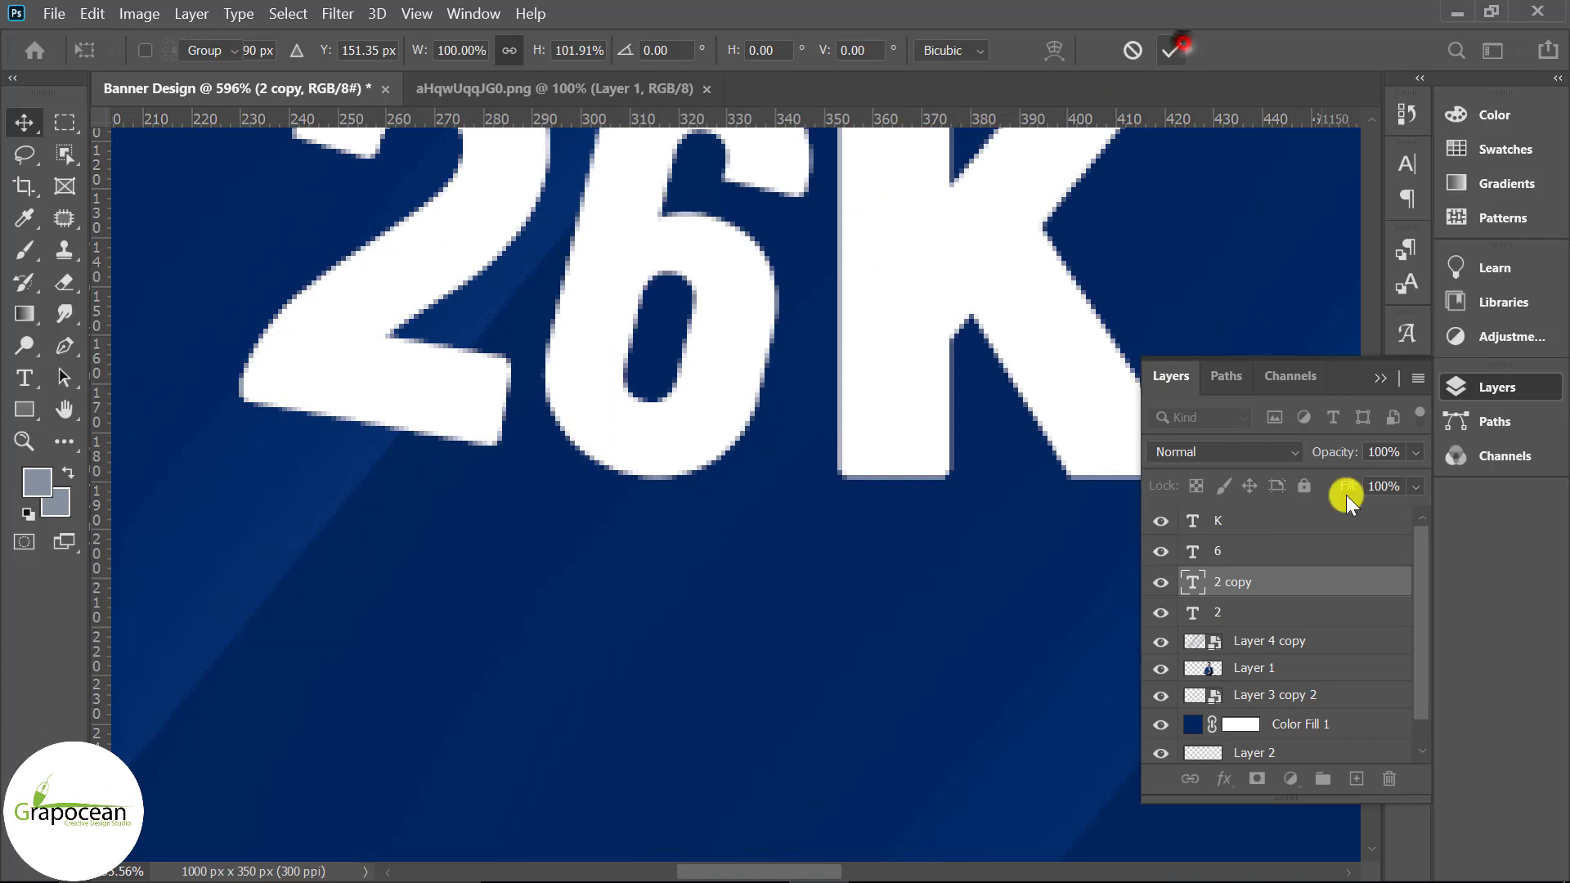
Step: Convert the 2 copy to a smart object and give it a blue colour overlay
right_click(1301, 582)
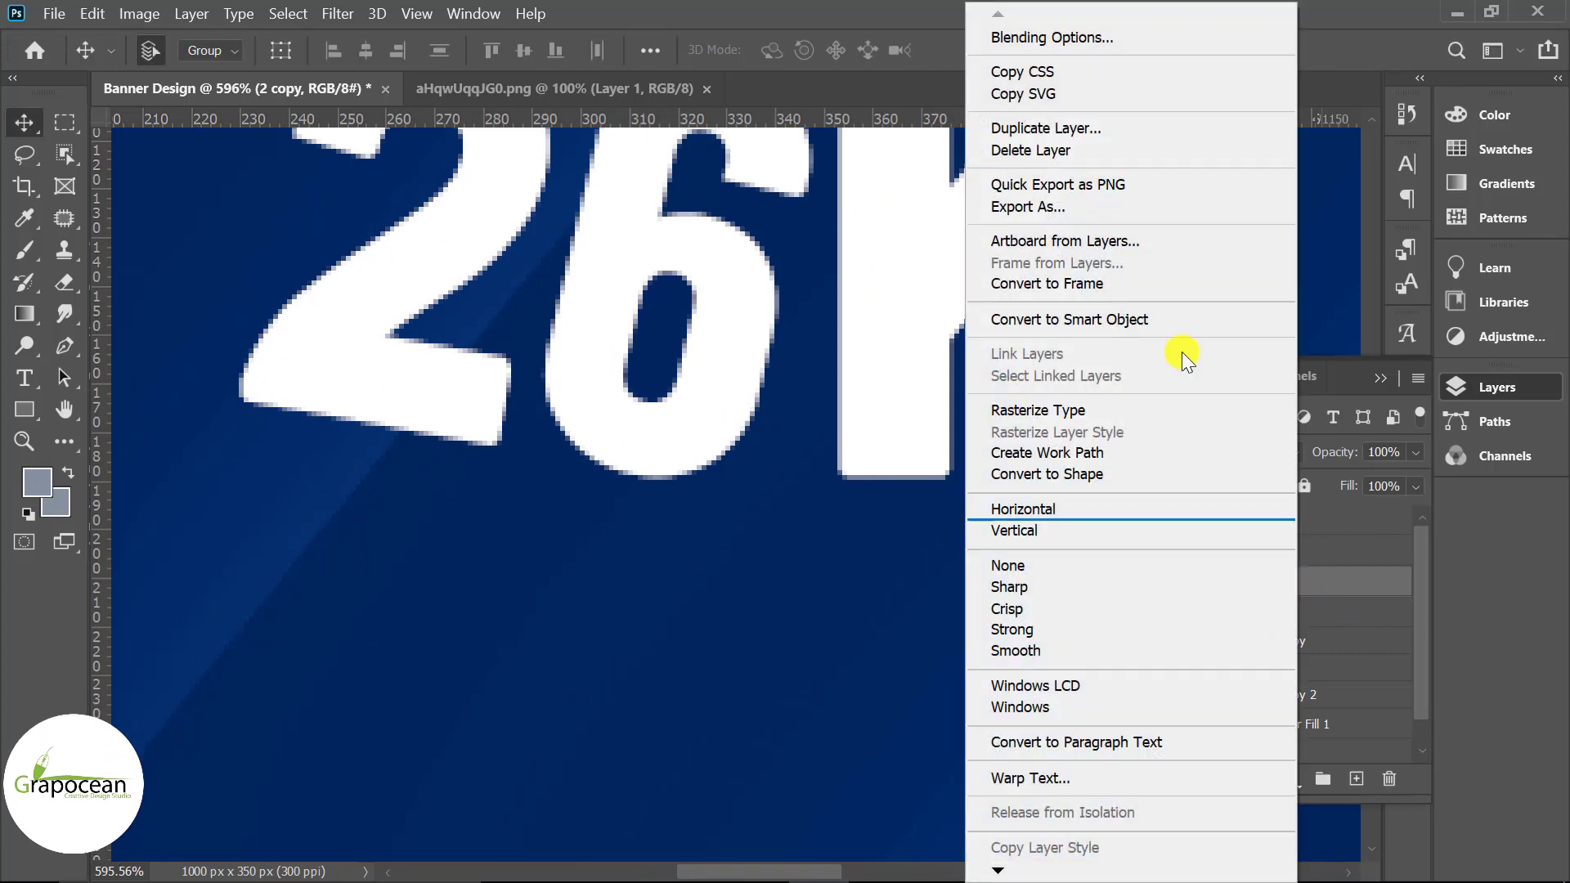
left_click(1085, 323)
right_click(1264, 584)
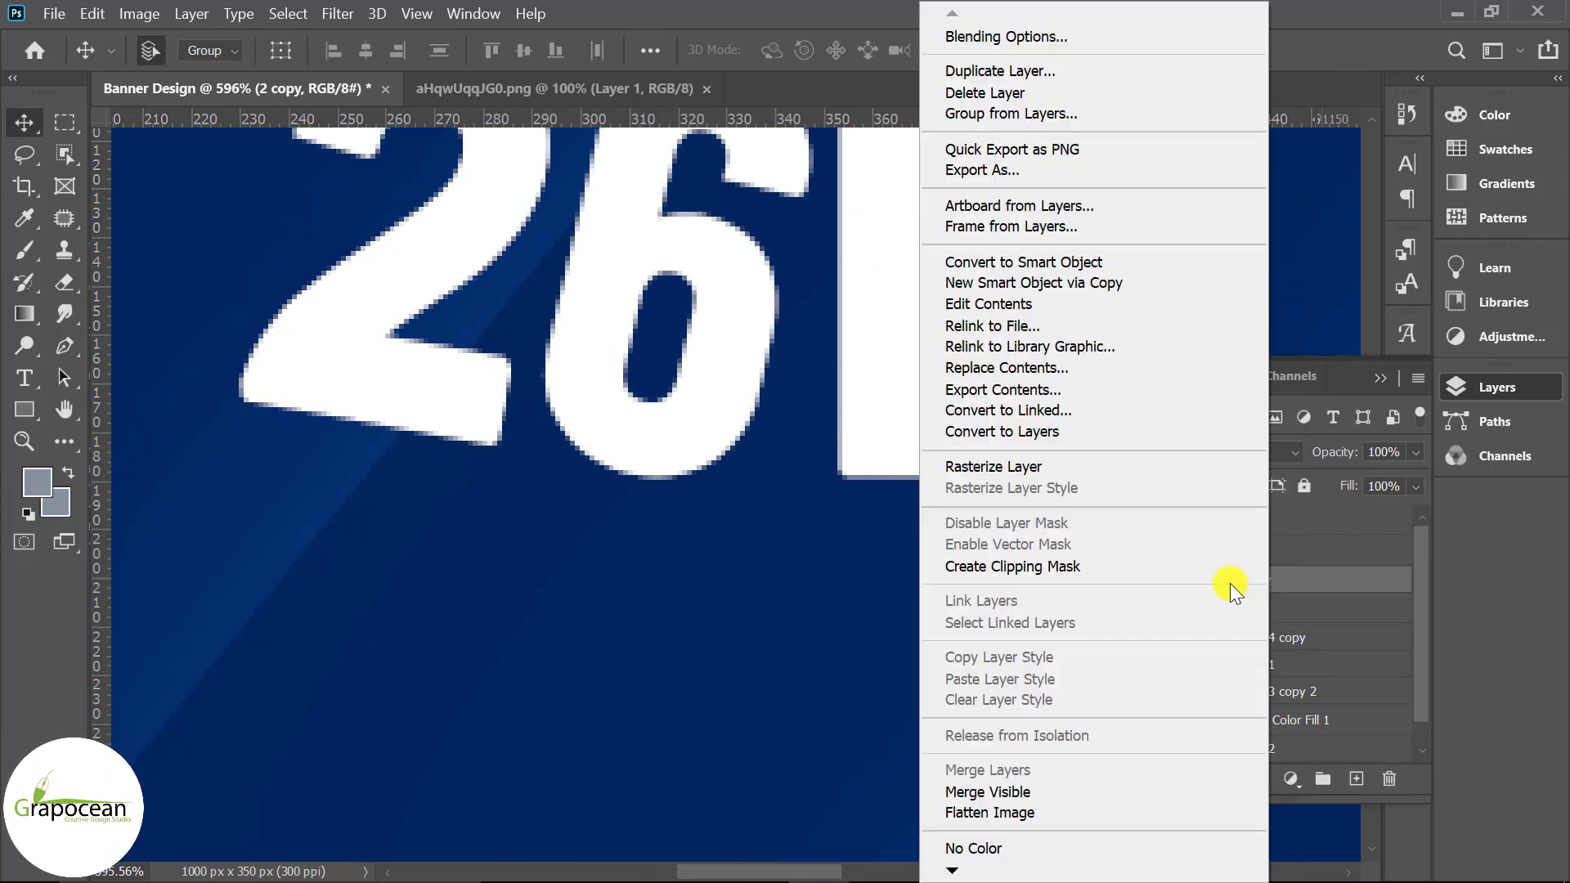
left_click(1028, 37)
left_click(587, 623)
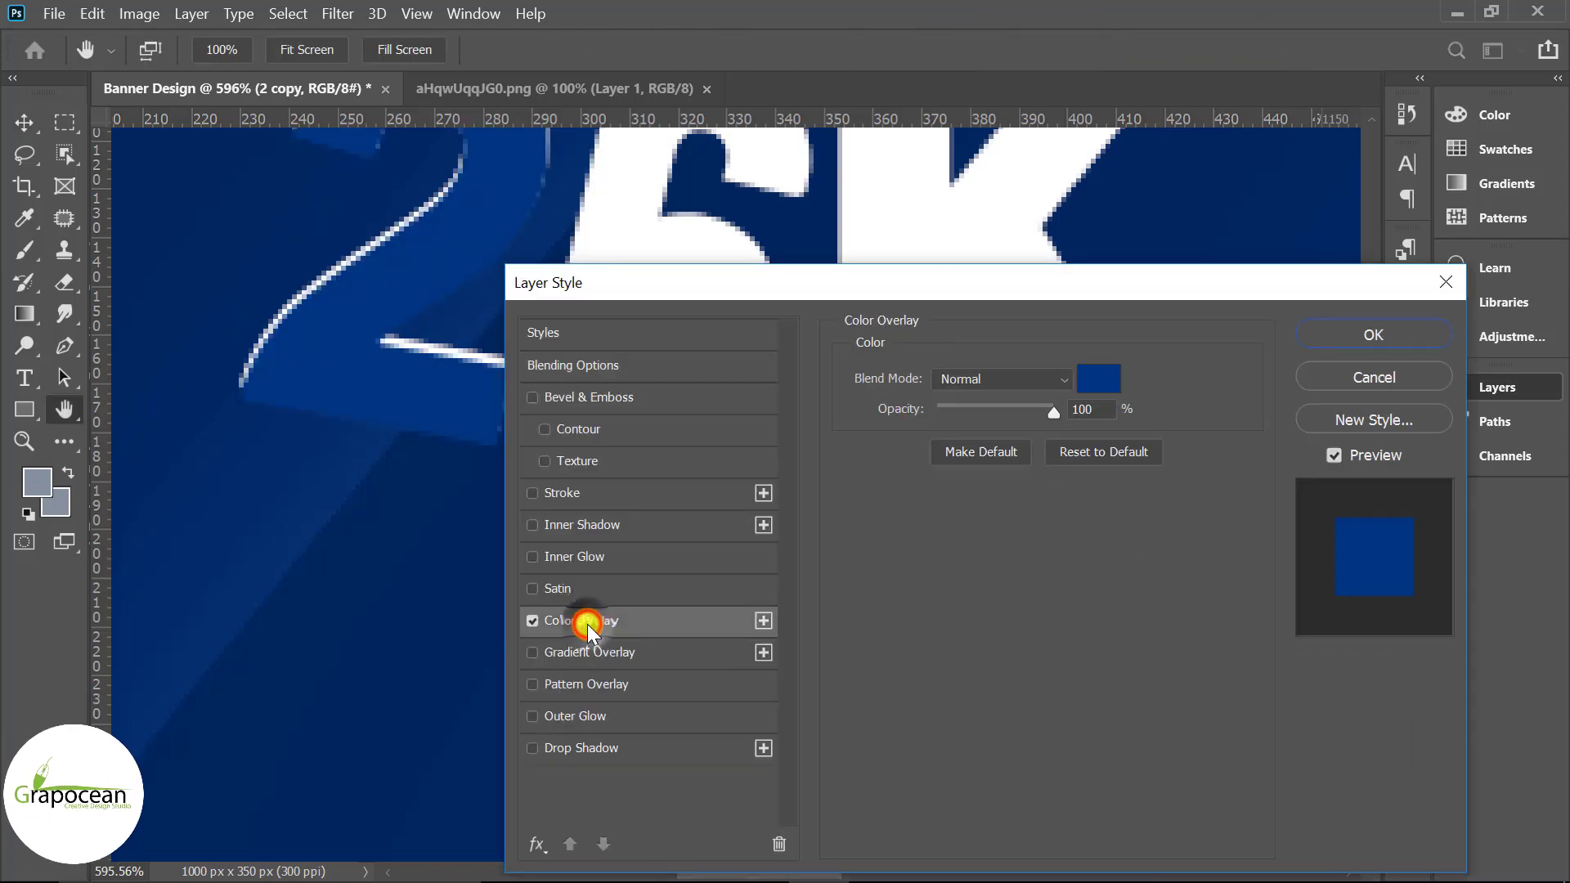
left_click(1373, 331)
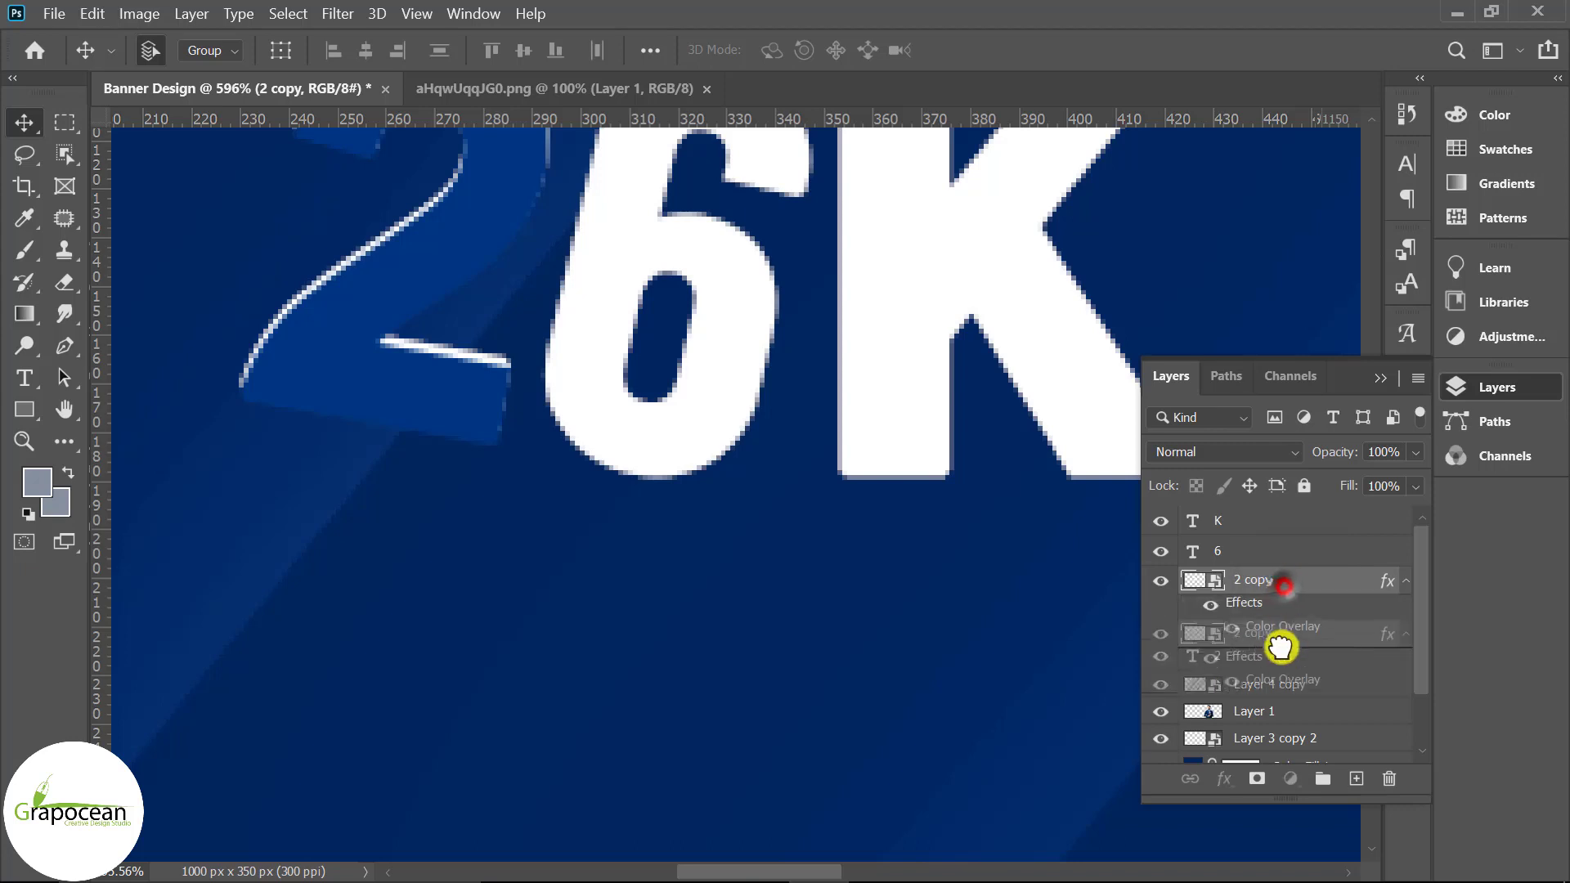
Step: Move the blue 2 copy beneath the white 2 layer
left_click_drag(1311, 601, 1276, 669)
scroll(520, 605, "down", 3)
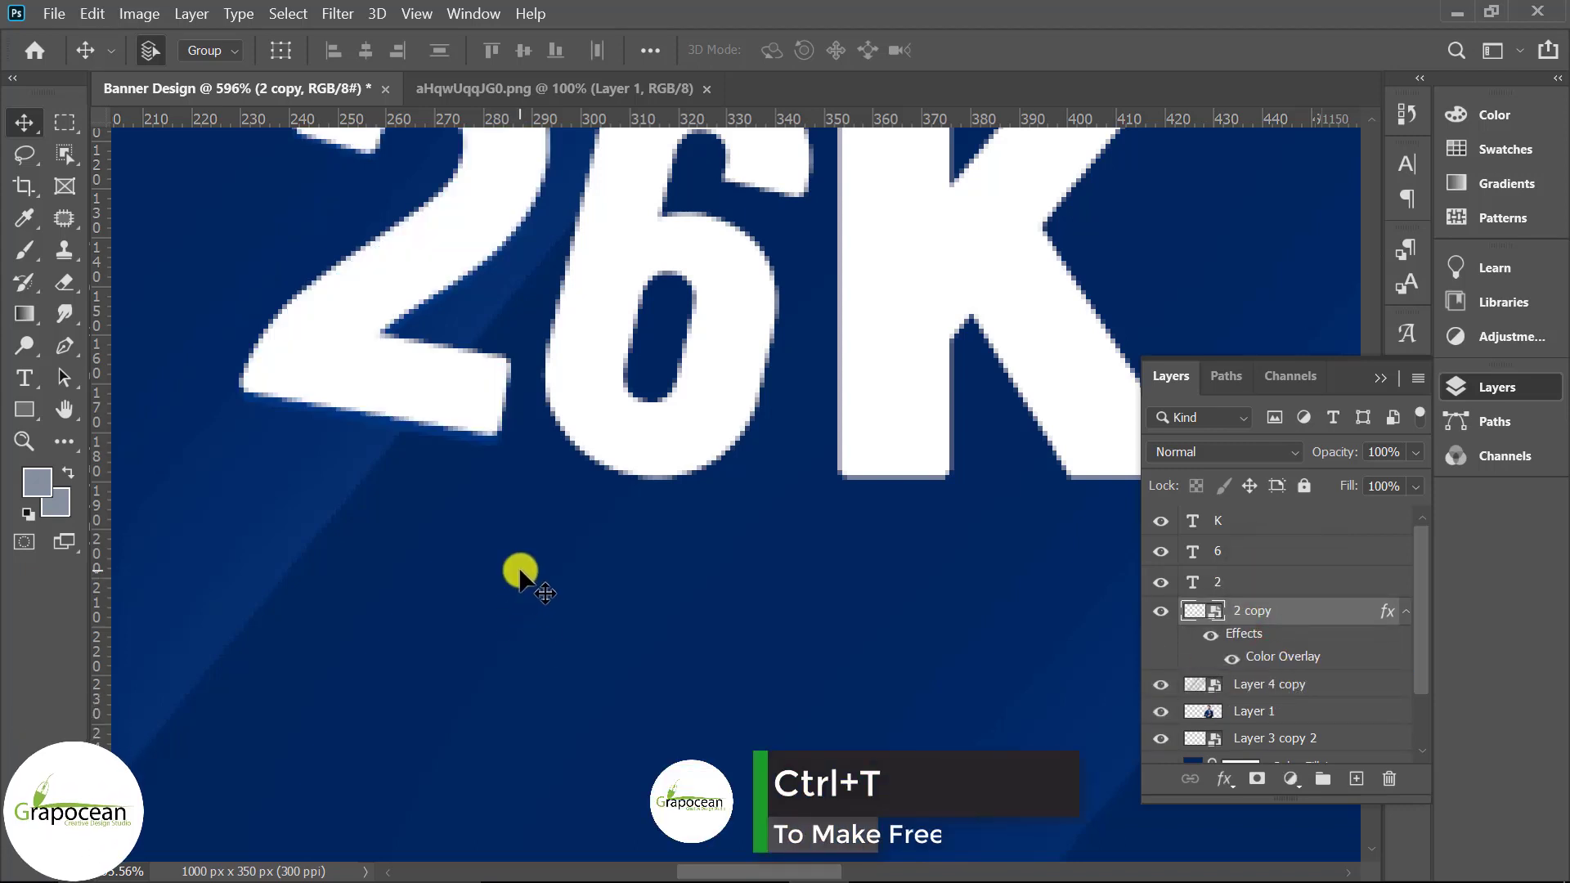
scroll(519, 570, "down", 2)
scroll(403, 428, "up", 2)
key("ctrl+t")
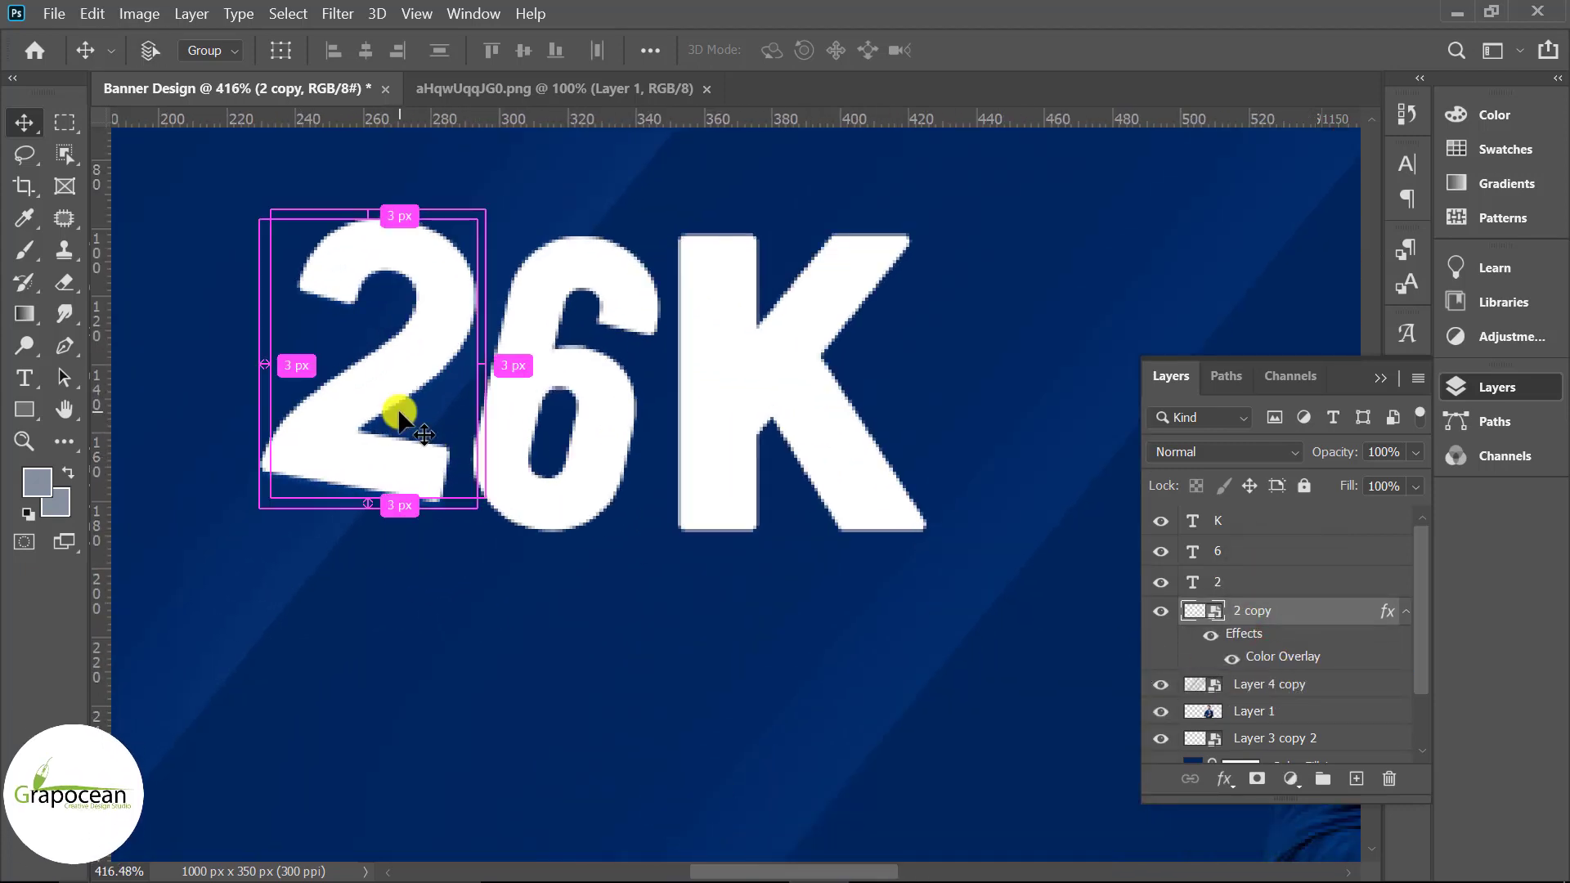
scroll(347, 364, "up", 1)
scroll(299, 274, "up", 1)
scroll(300, 274, "up", 1)
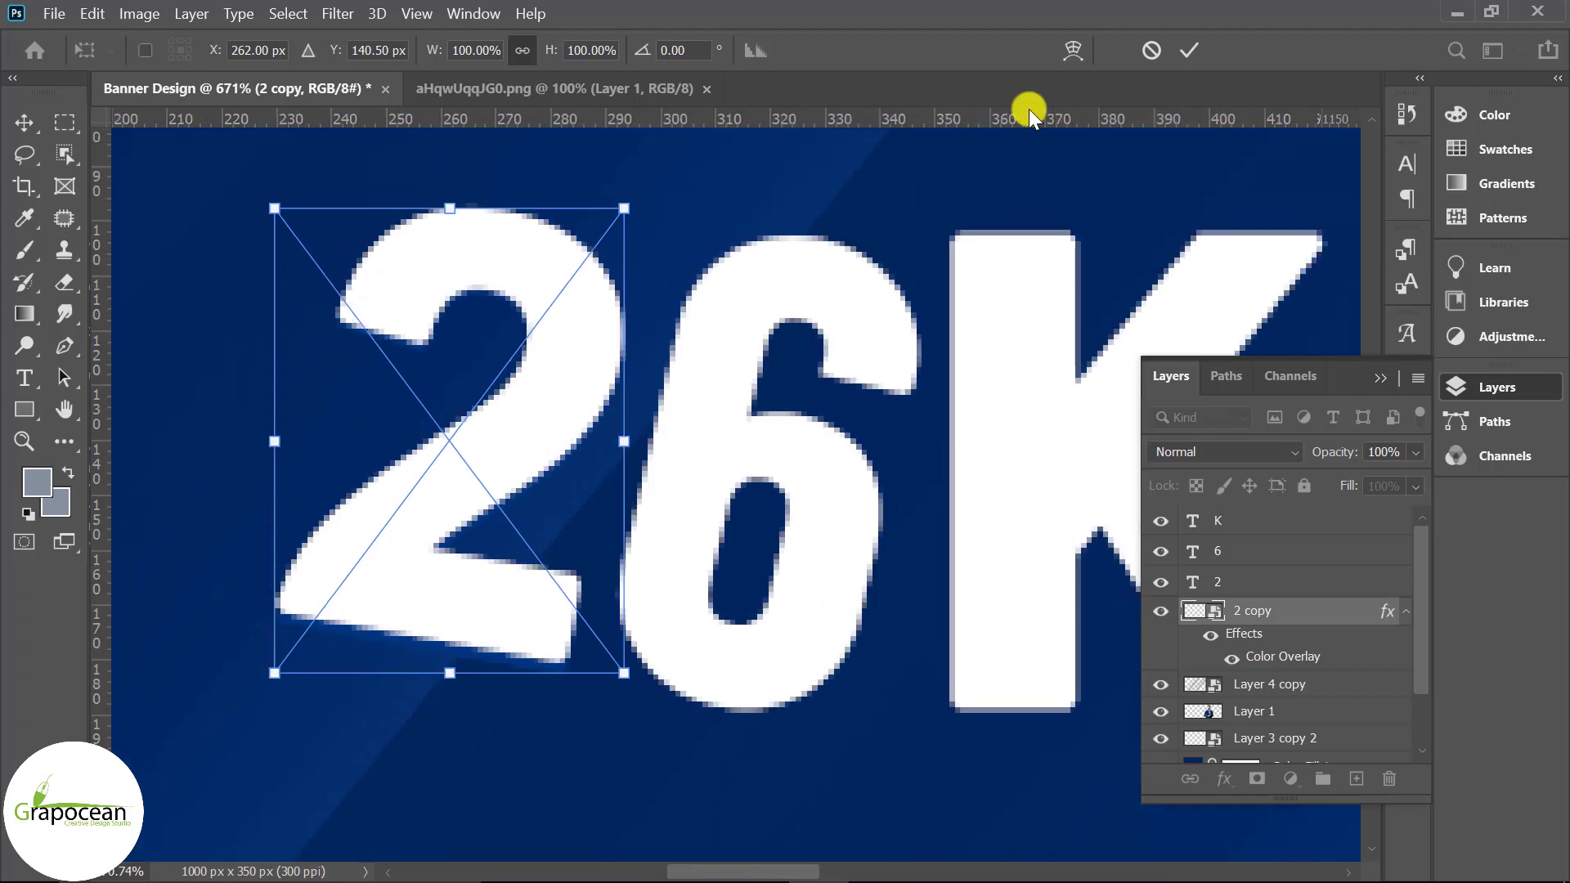
Step: Warp the blue copy's corners and top edge outward so a dark edge peeks behind the white 2
left_click(1073, 50)
mouse_move(274, 210)
left_mouse_down()
mouse_move(257, 253)
mouse_move(256, 235)
left_mouse_up()
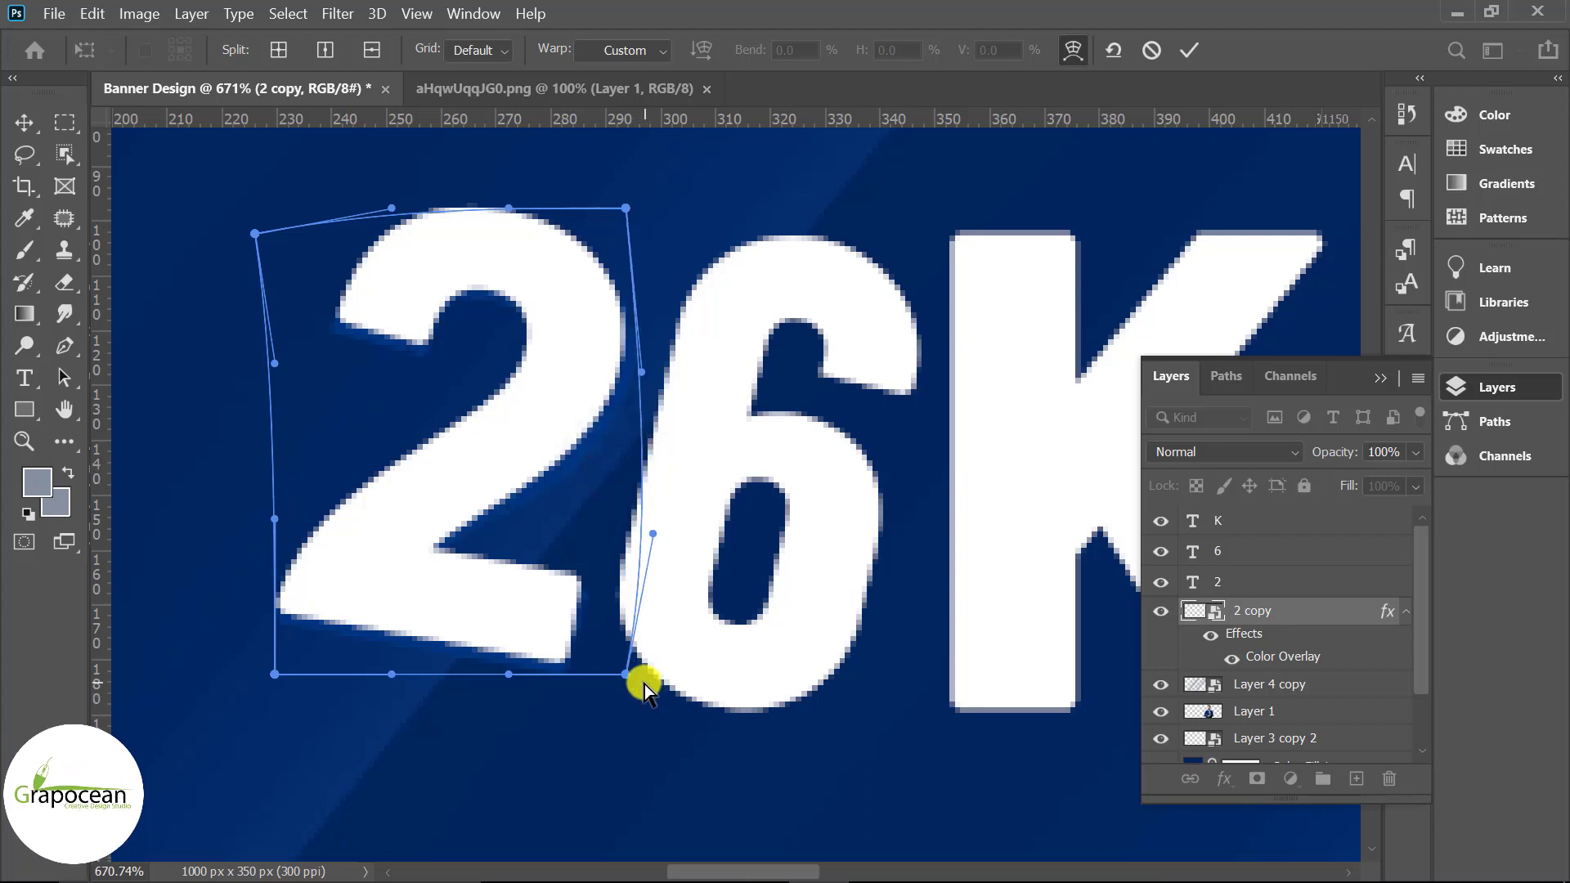
left_click_drag(626, 675, 640, 682)
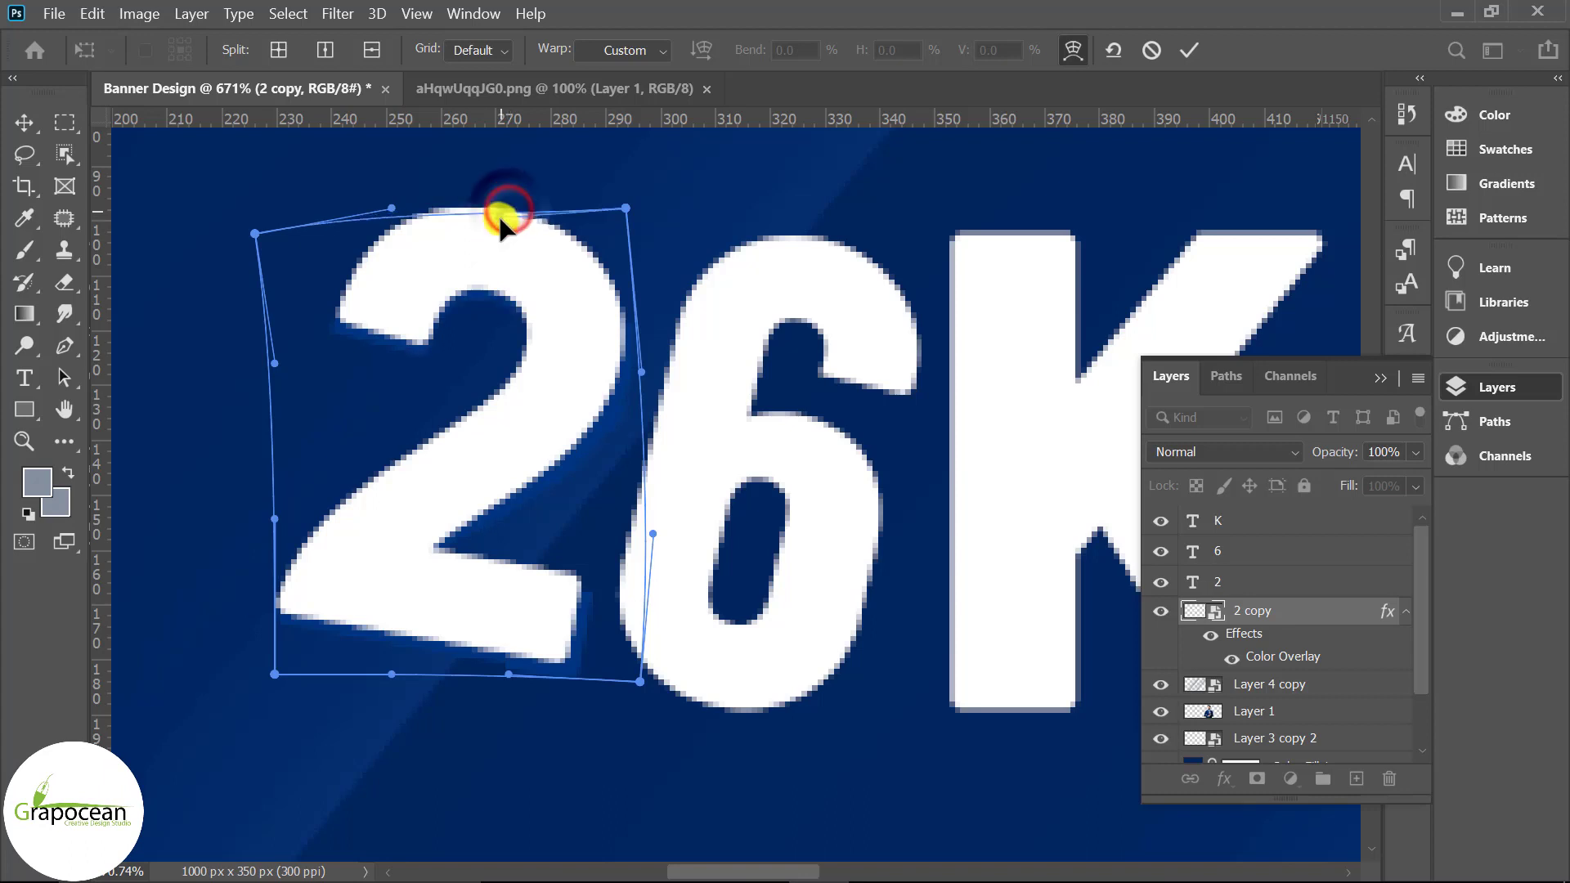
left_click_drag(500, 215, 500, 219)
left_click_drag(561, 413, 561, 403)
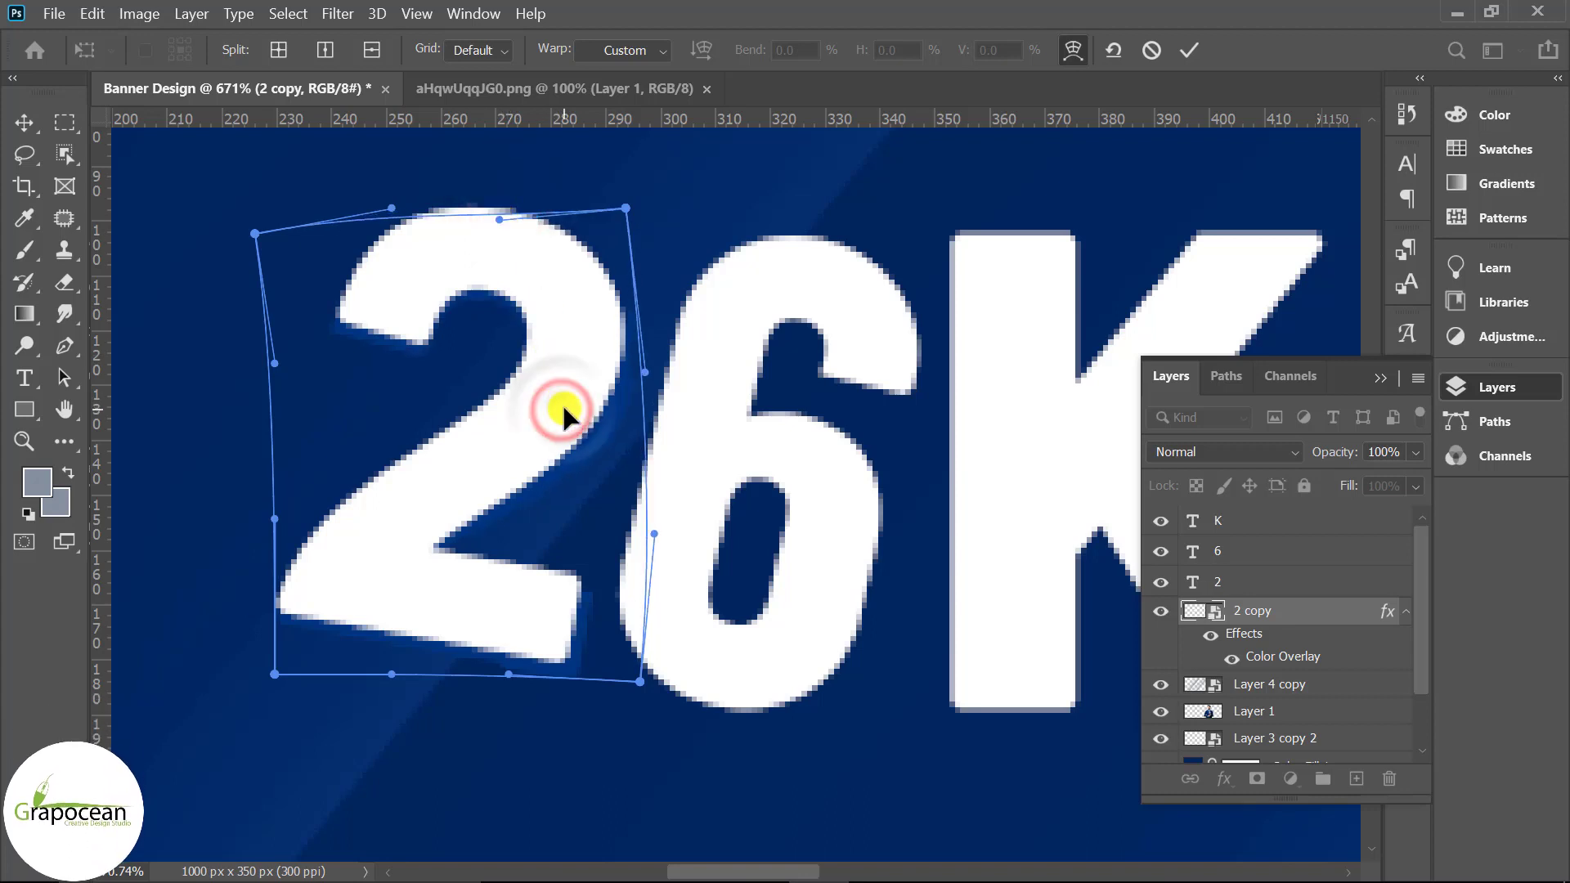
left_click(1189, 50)
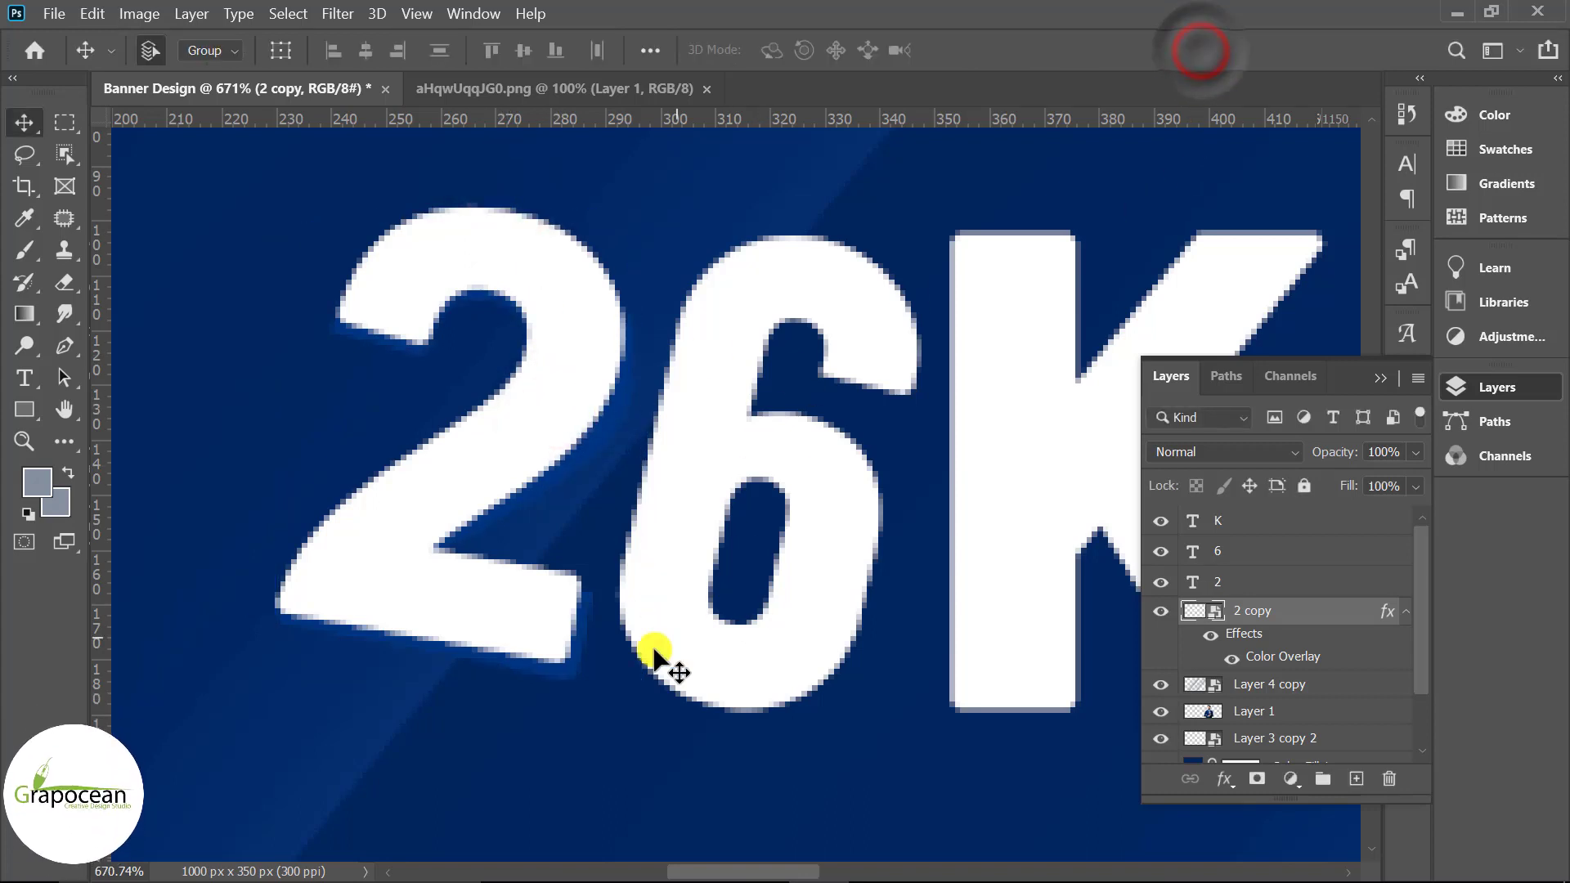
scroll(655, 652, "down", 3)
scroll(658, 667, "down", 2)
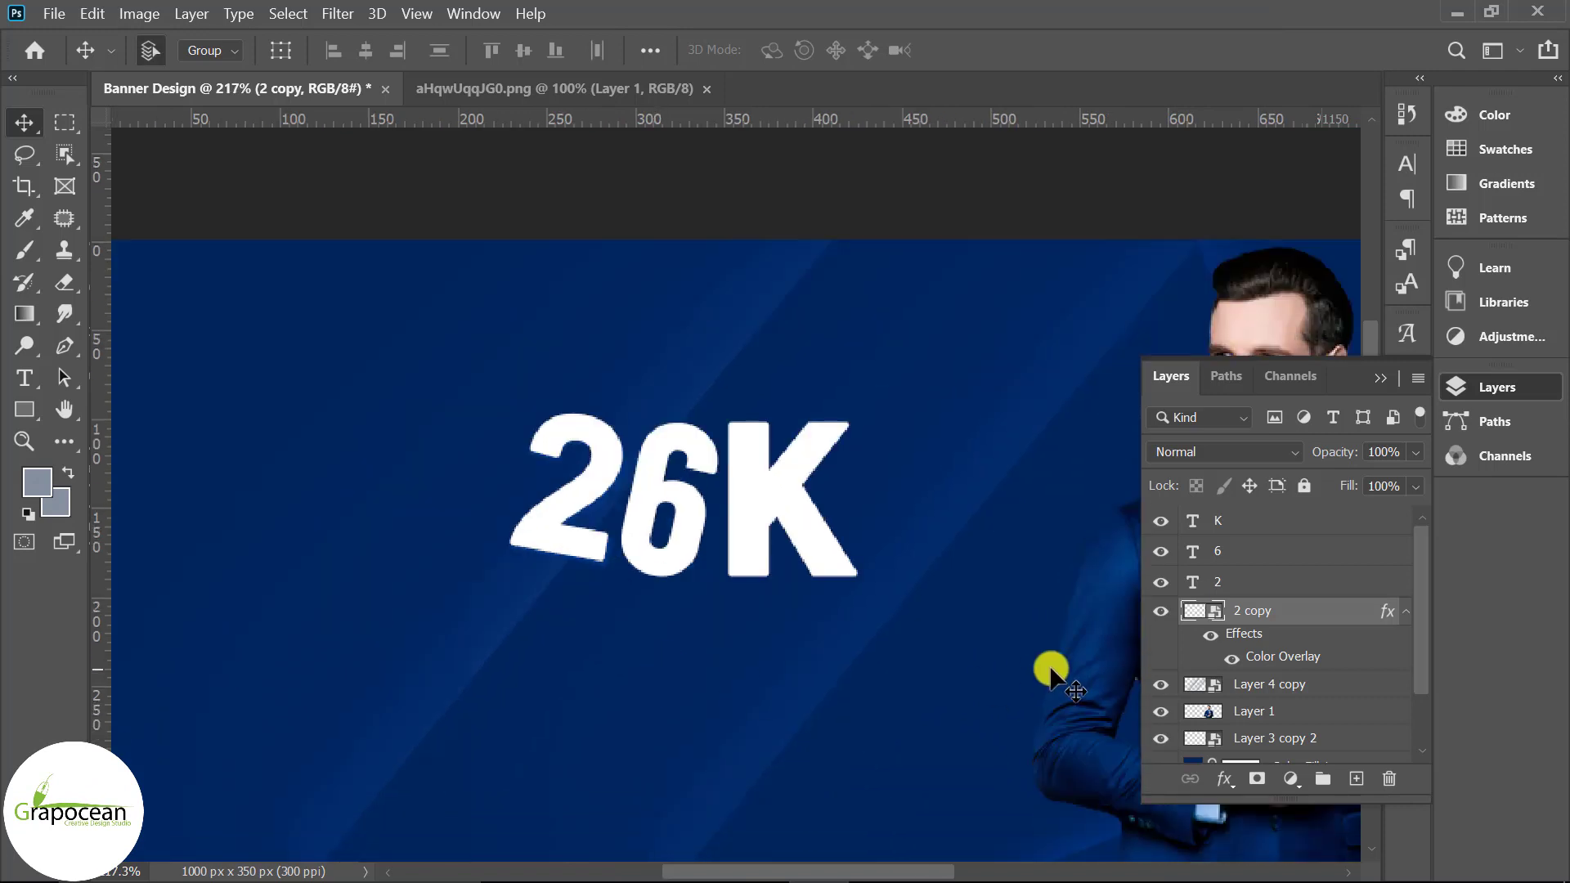
Step: Set the 2 copy's colour overlay to the brighter blue 0056cb
left_click(1233, 657)
double_click(1285, 658)
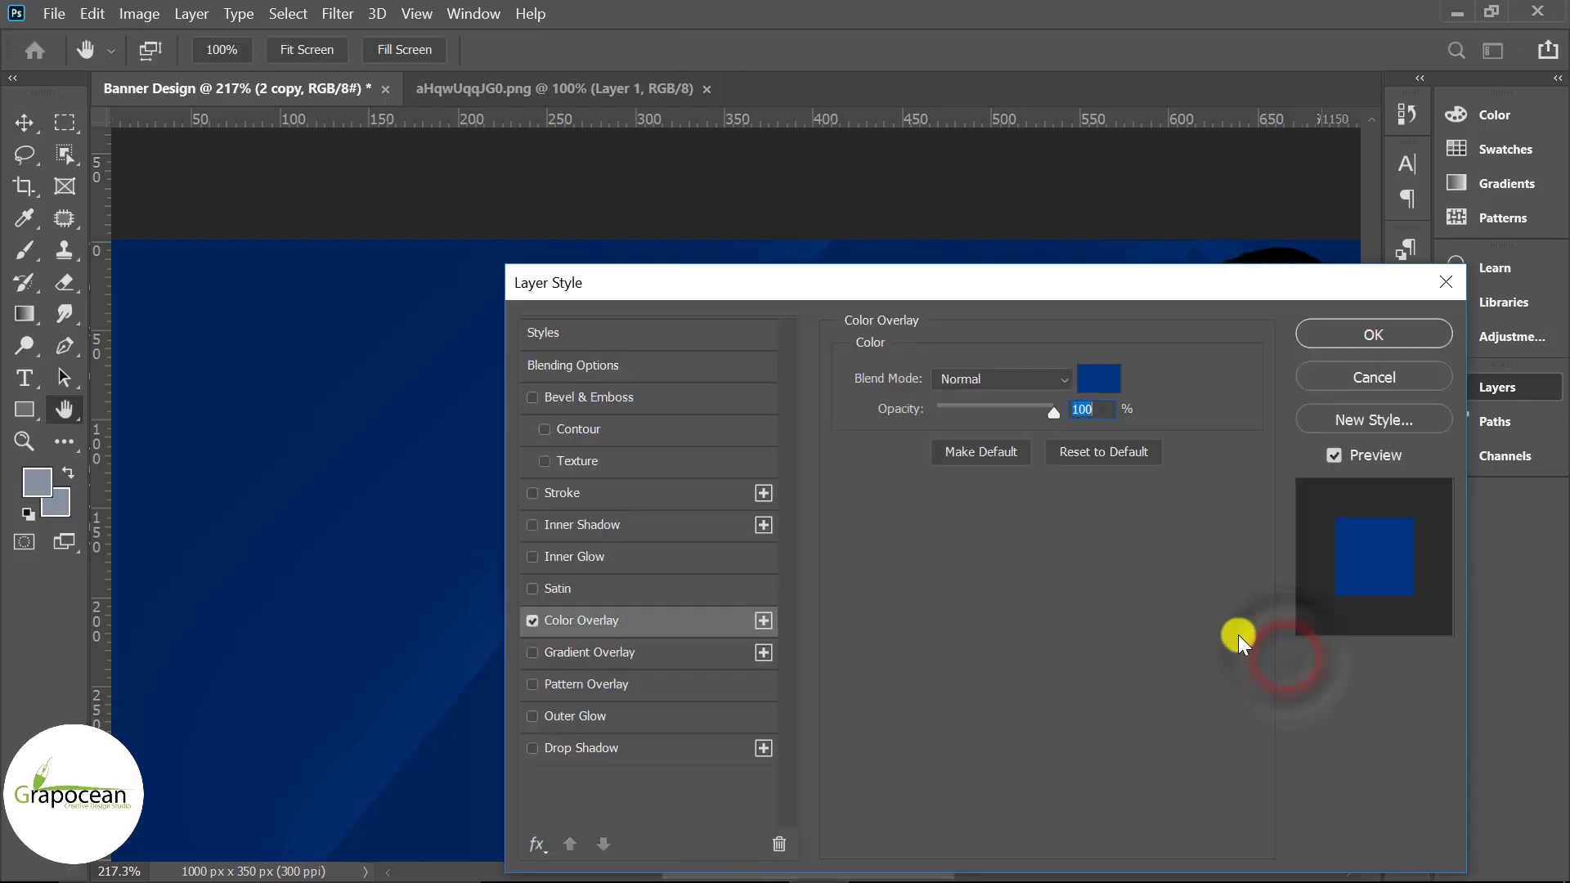
left_click(1096, 377)
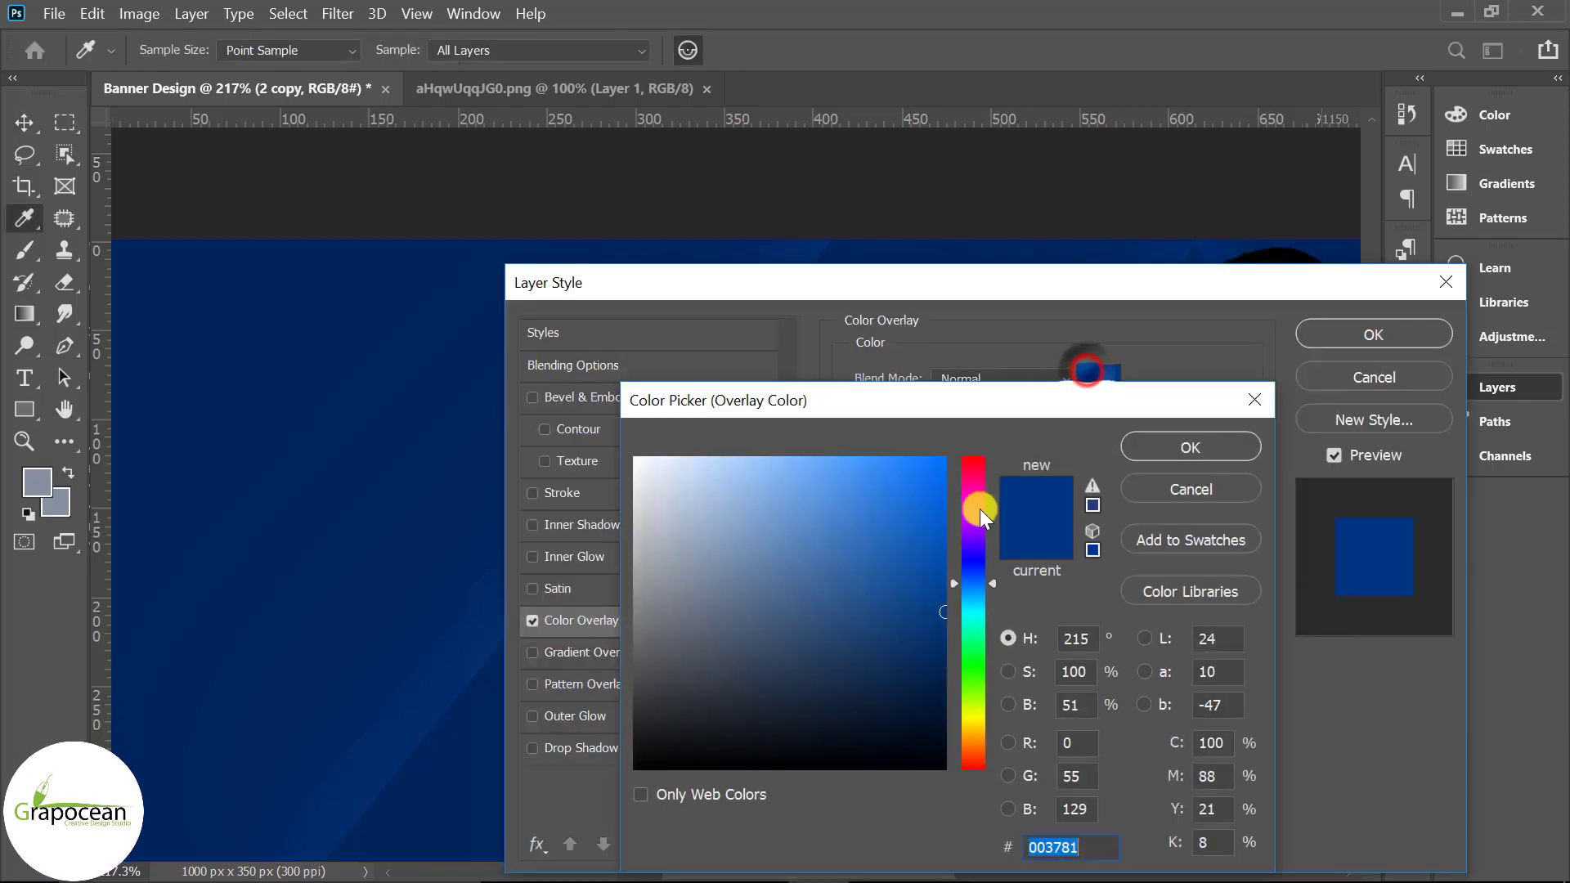
left_click(1196, 447)
left_click_drag(1026, 270, 1312, 504)
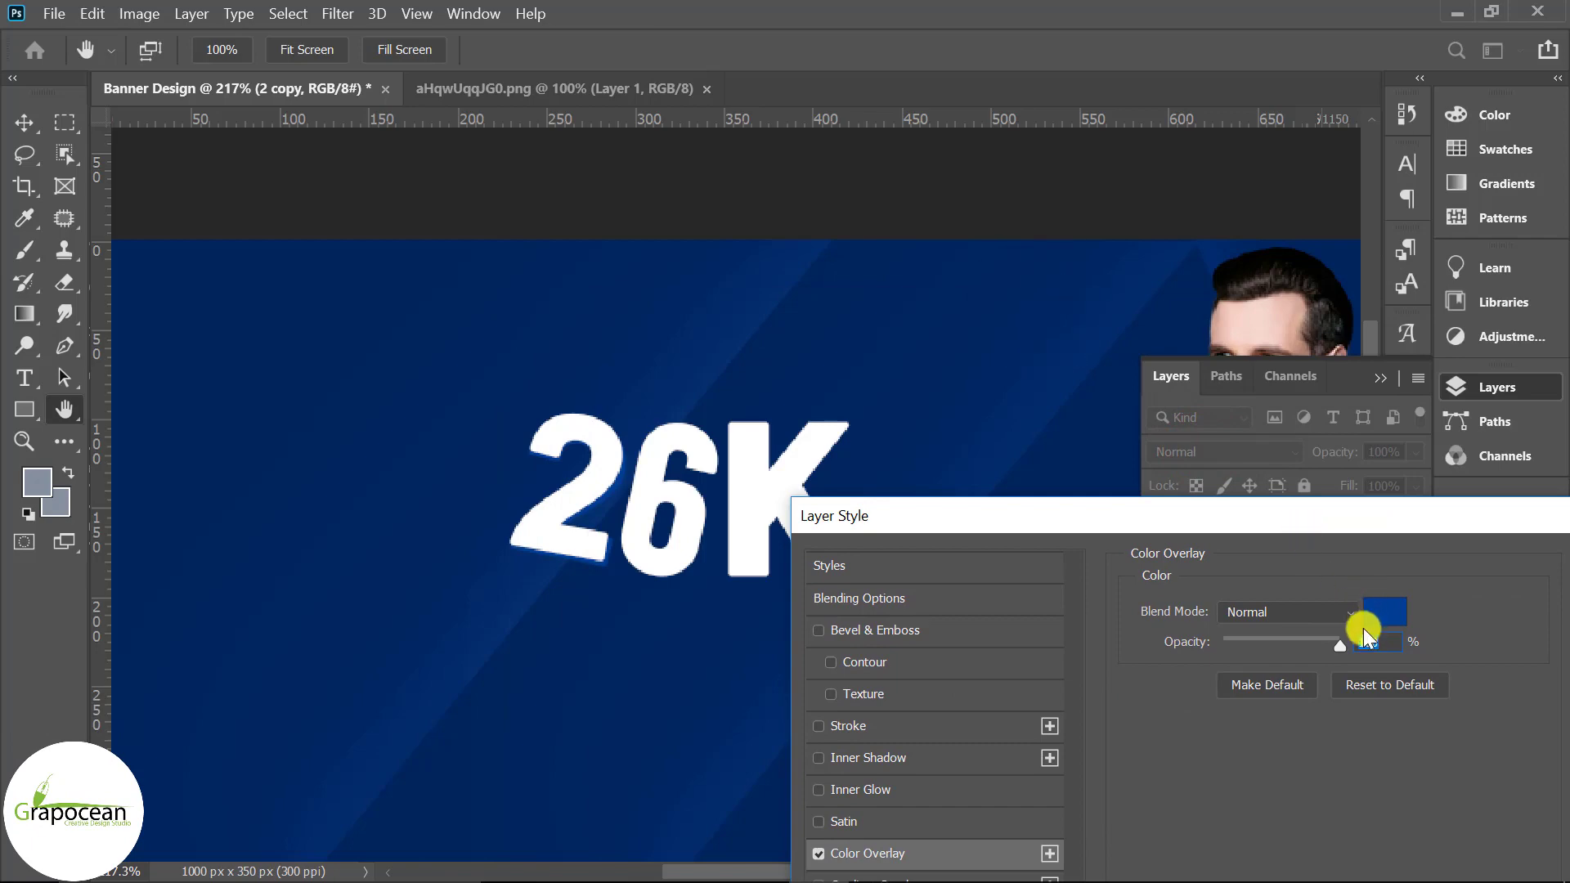
left_click(1384, 615)
left_click(920, 544)
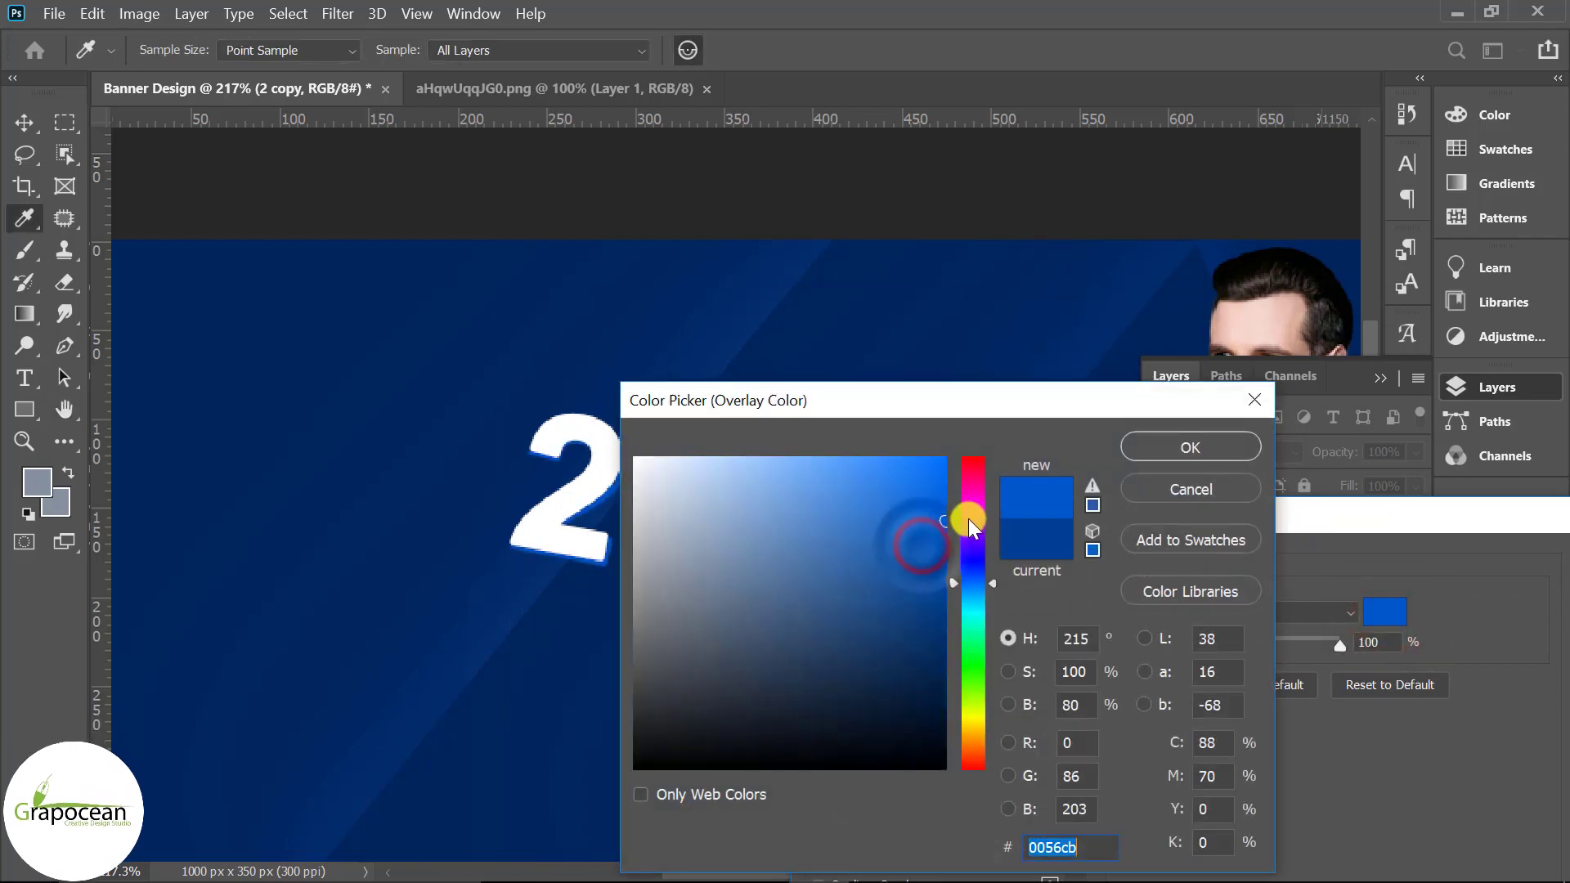
left_click(1143, 441)
left_click_drag(1210, 523, 929, 687)
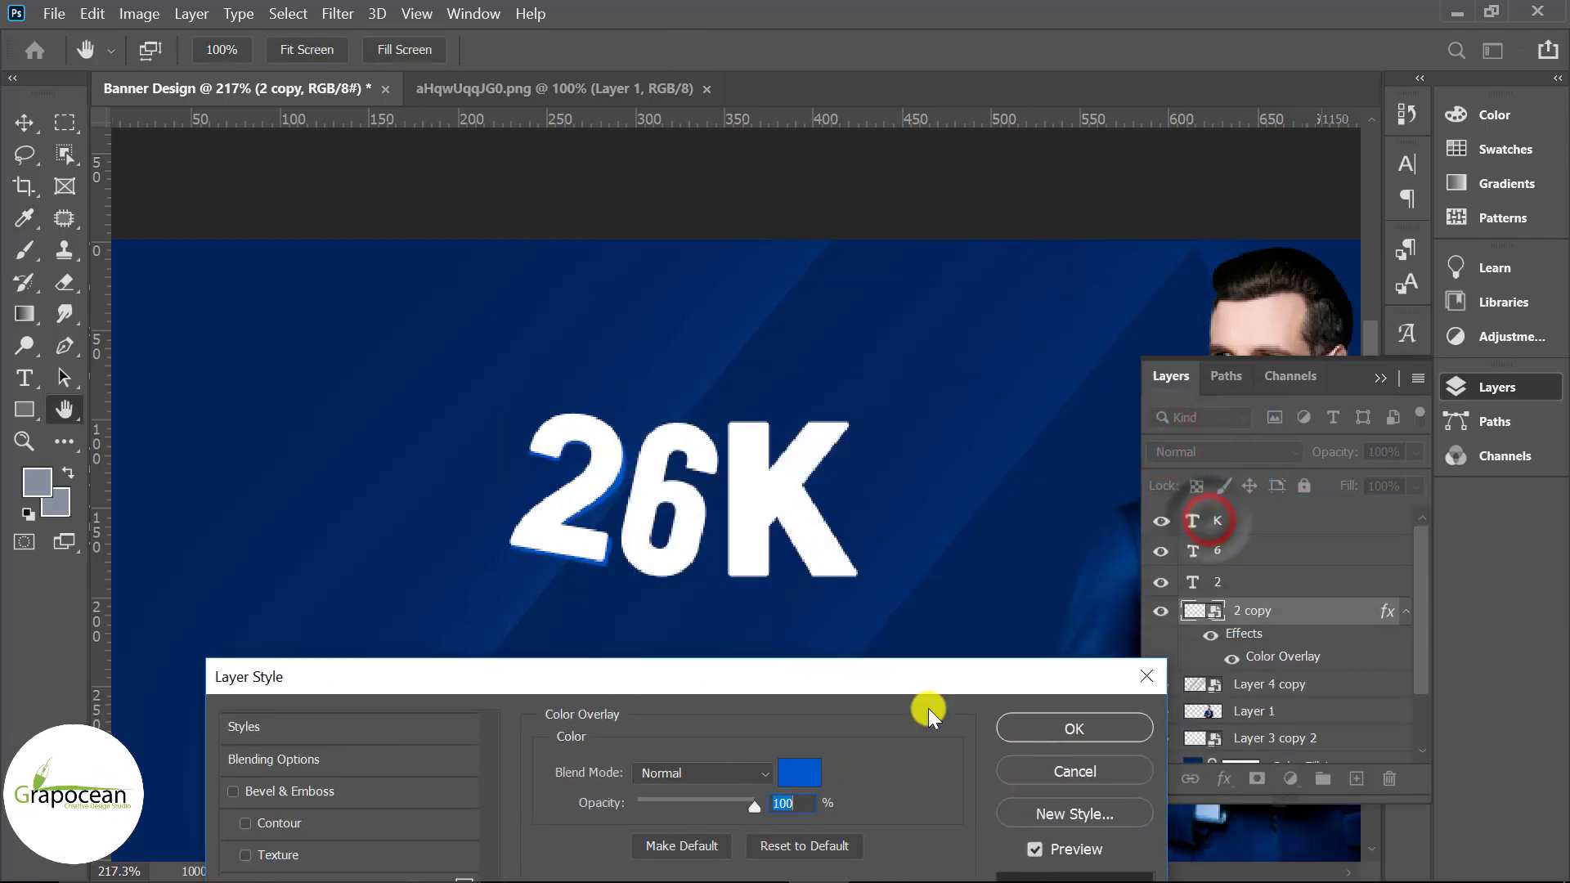
left_click(1088, 729)
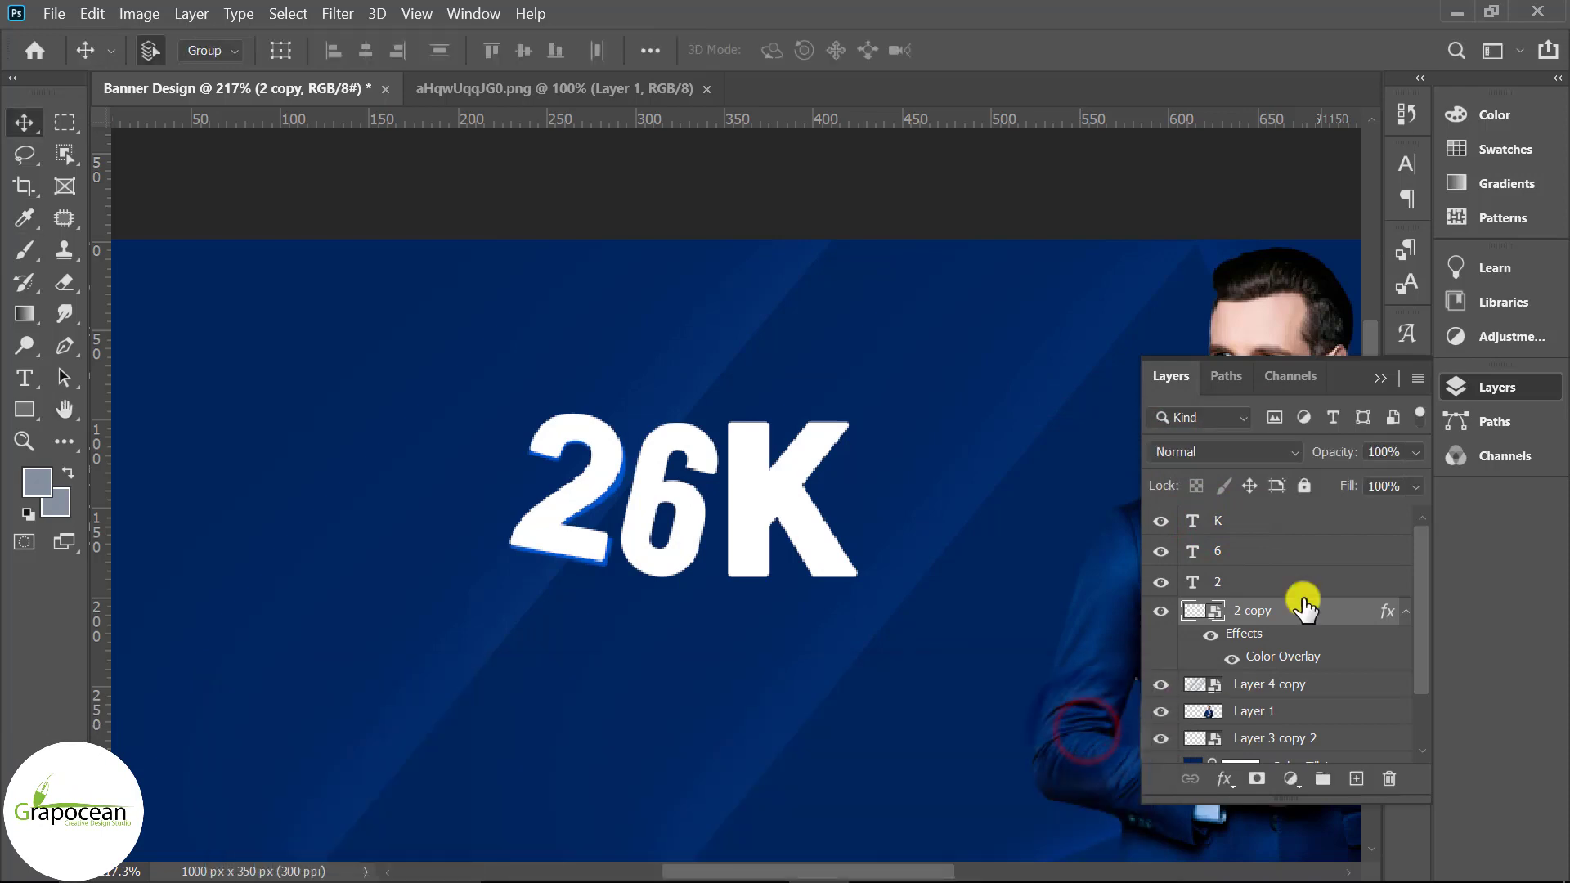
Step: Add a drop shadow to the 2 copy at 29% opacity and 2 px size
right_click(1326, 623)
left_click(1031, 36)
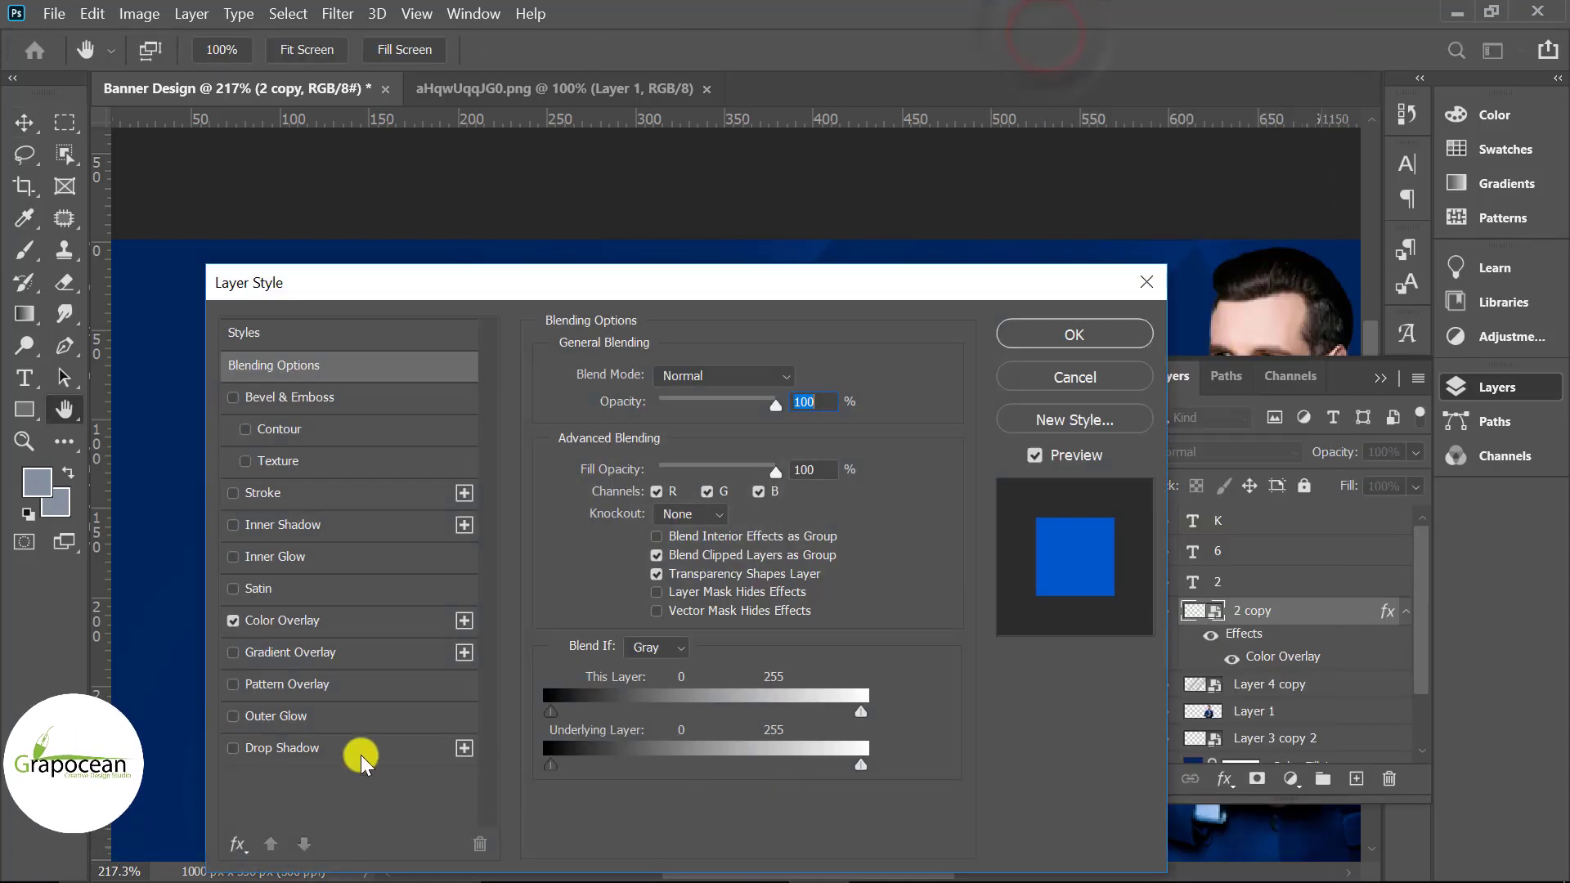
left_click(342, 751)
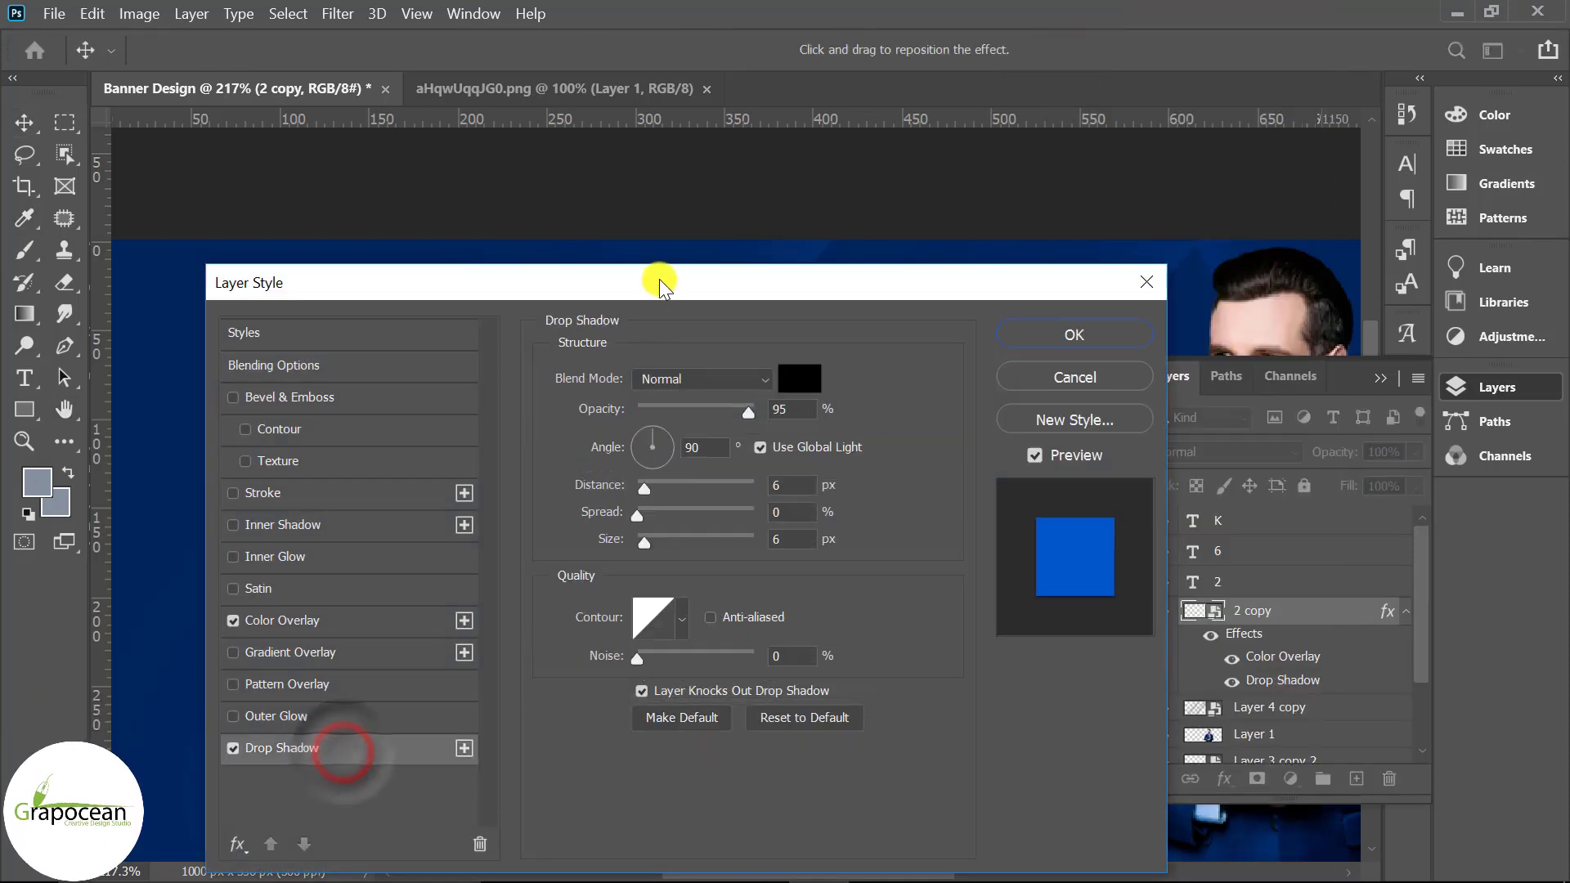
left_click_drag(655, 280, 1296, 268)
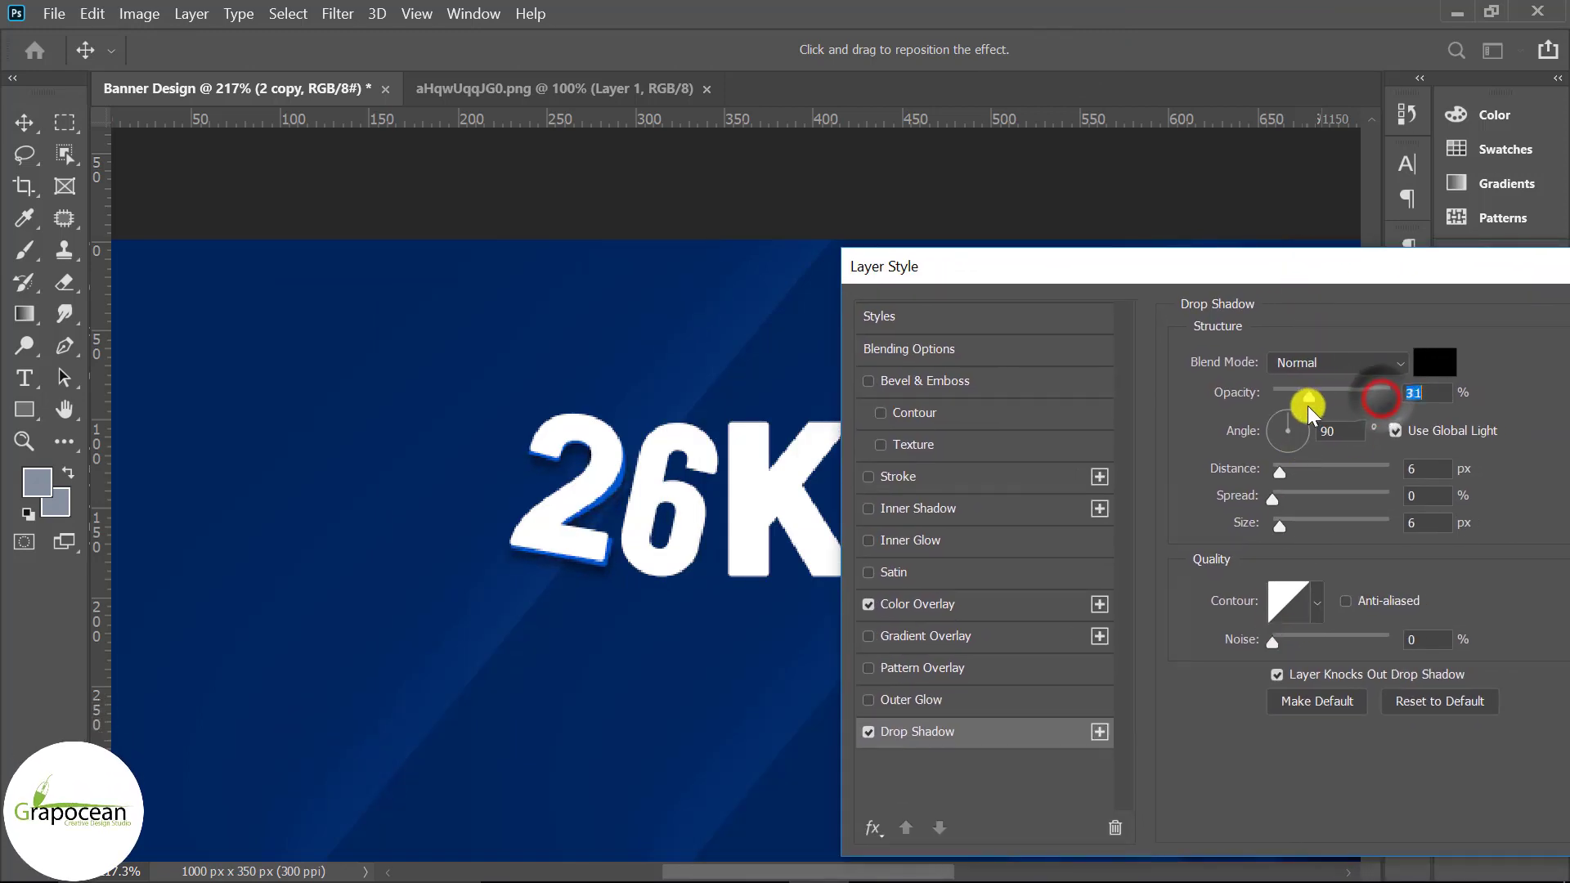
left_click_drag(1309, 408, 1308, 412)
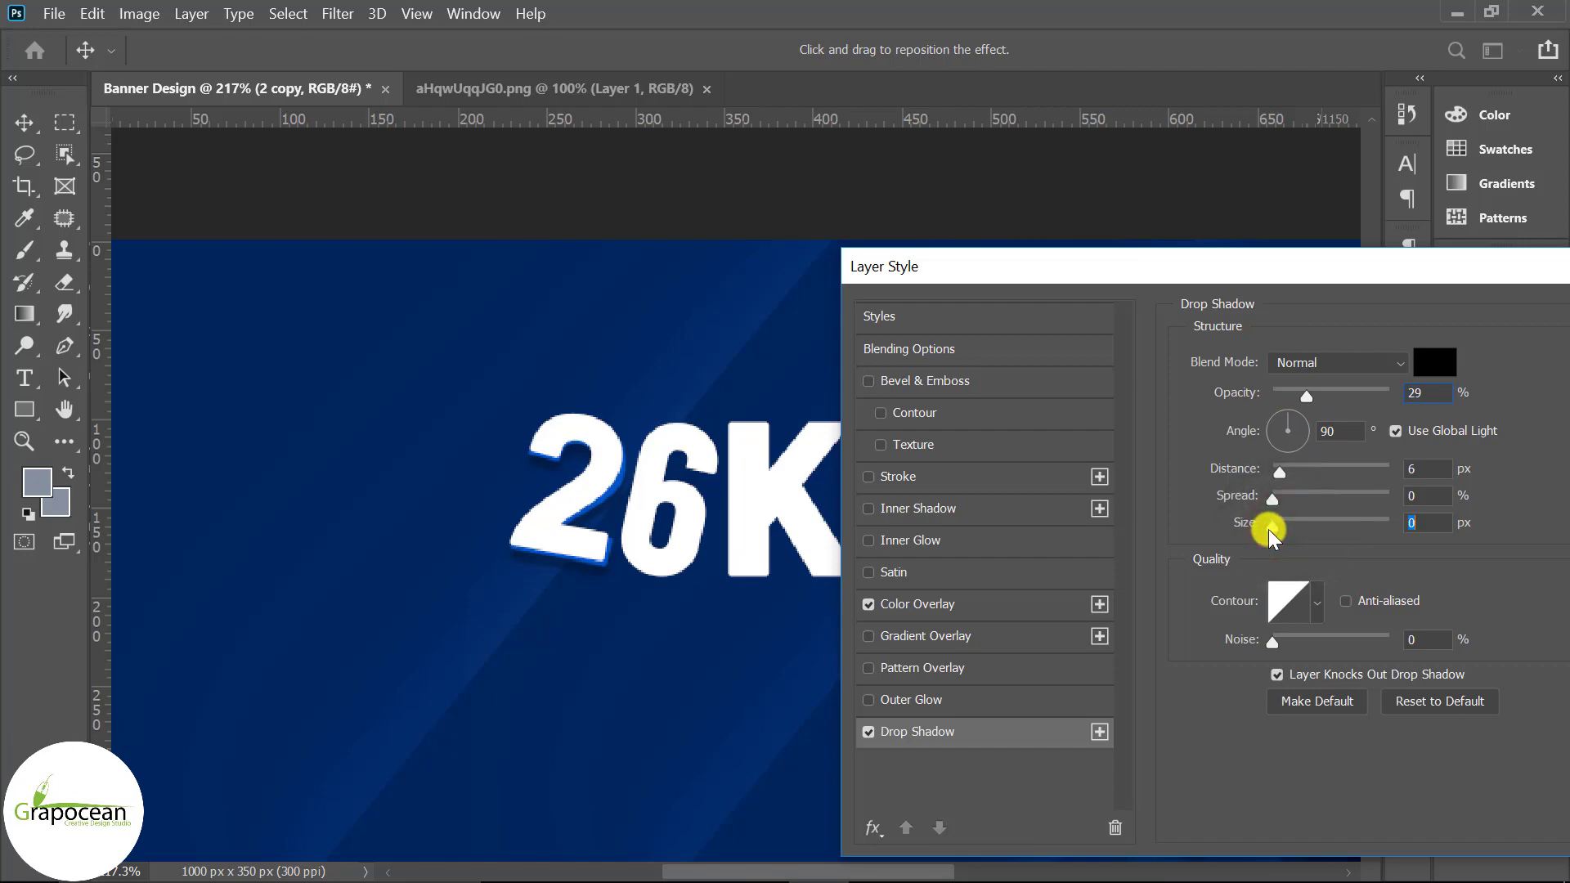
left_click_drag(1270, 532, 1278, 533)
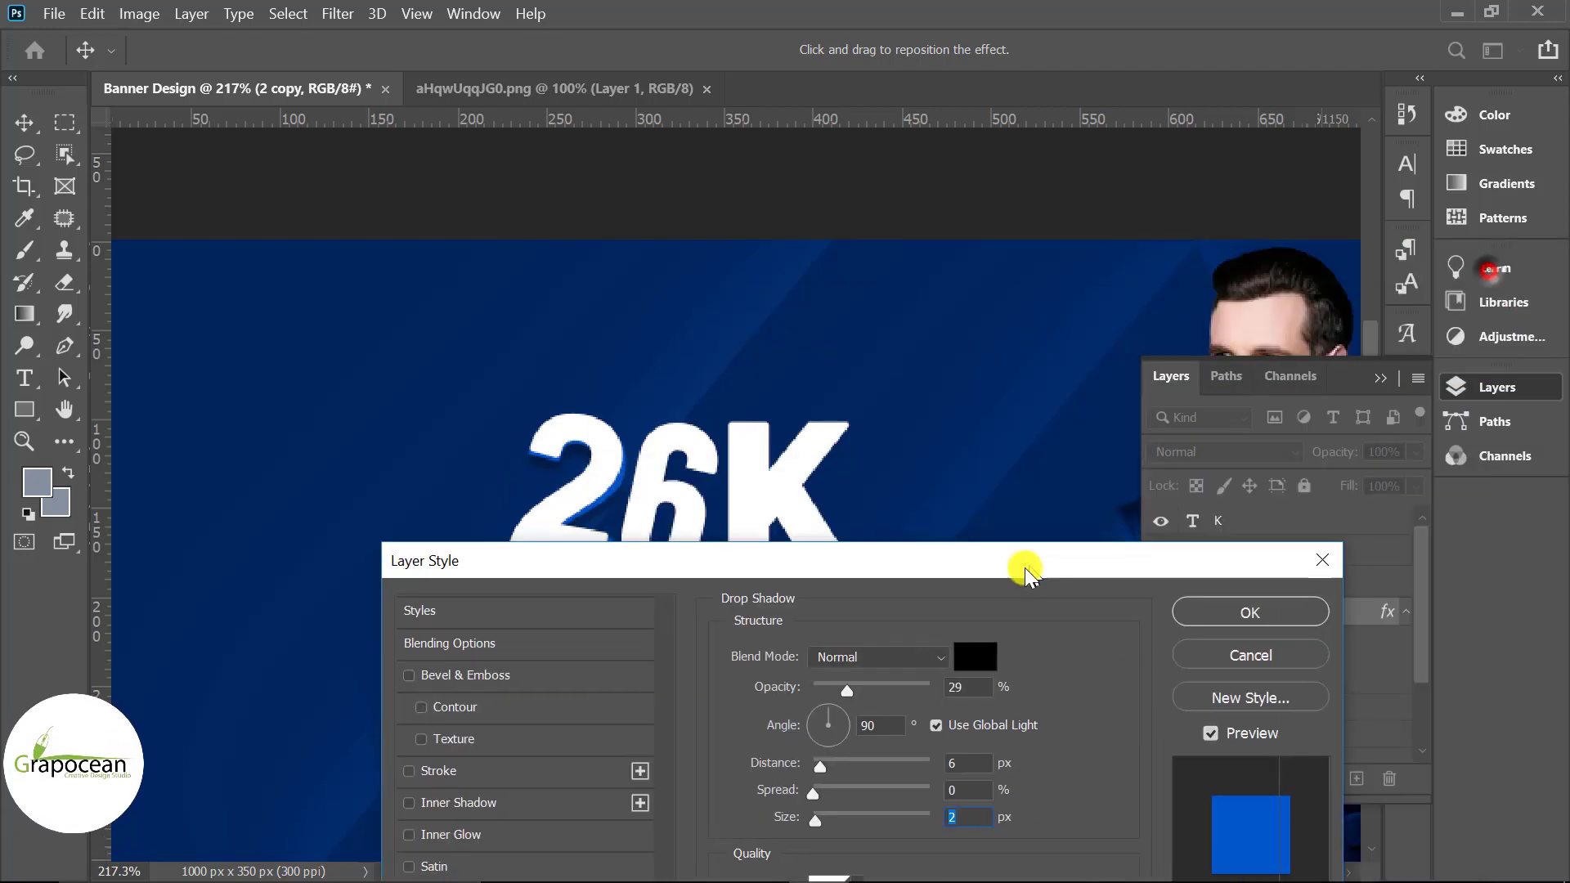
left_click(1278, 517)
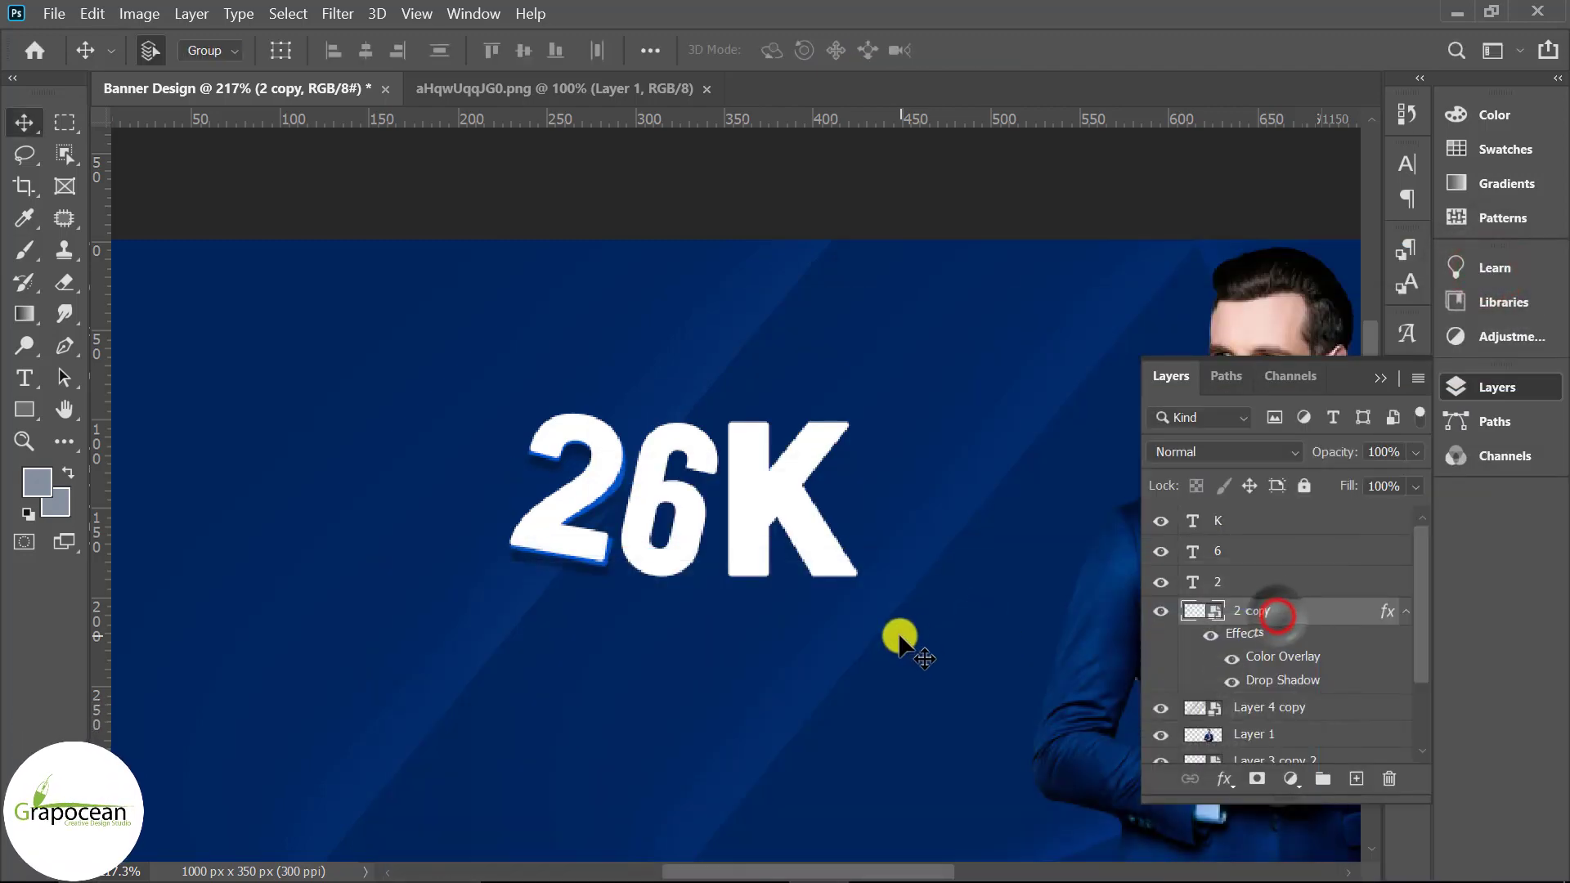
scroll(818, 654, "down", 5)
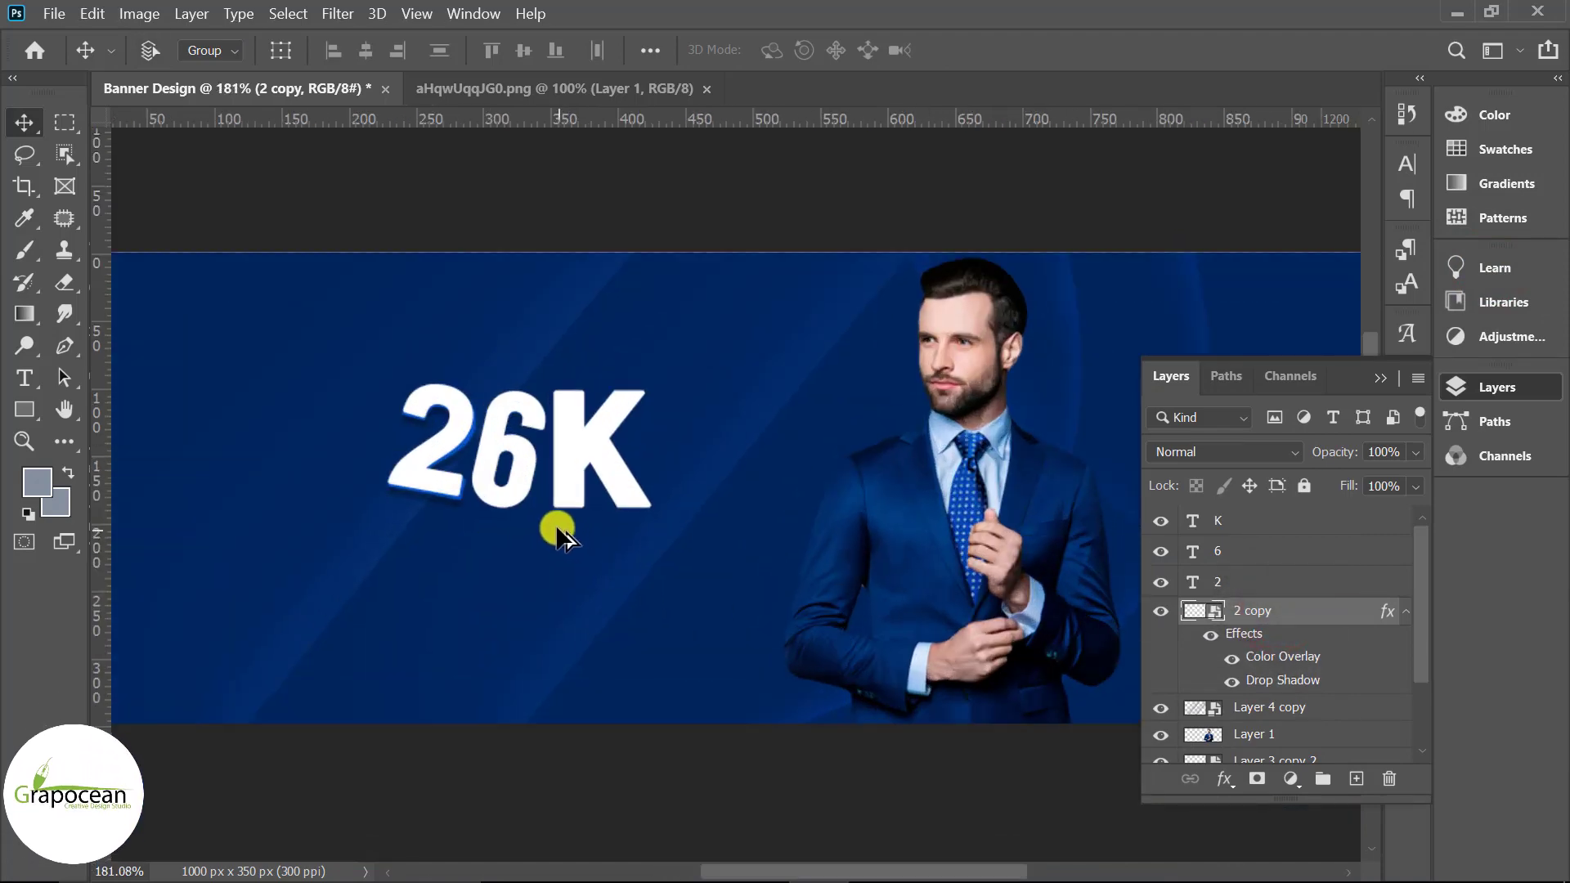
Step: Duplicate the 6 layer as a smart object and place it beneath the 6
scroll(532, 491, "up", 5)
left_click(535, 460)
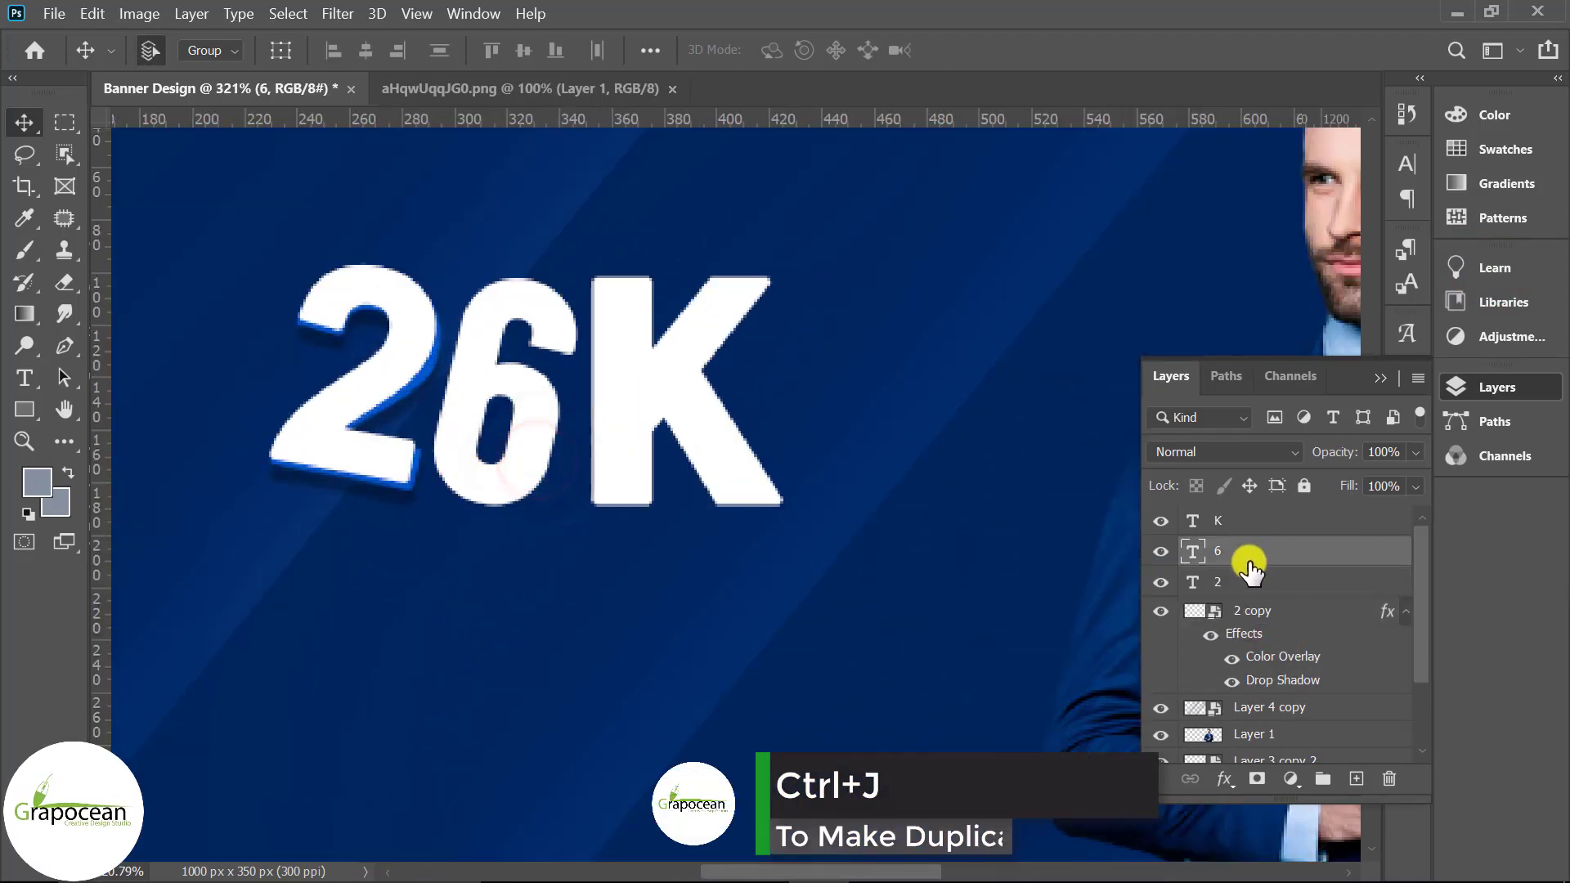
key("ctrl+j")
right_click(1284, 557)
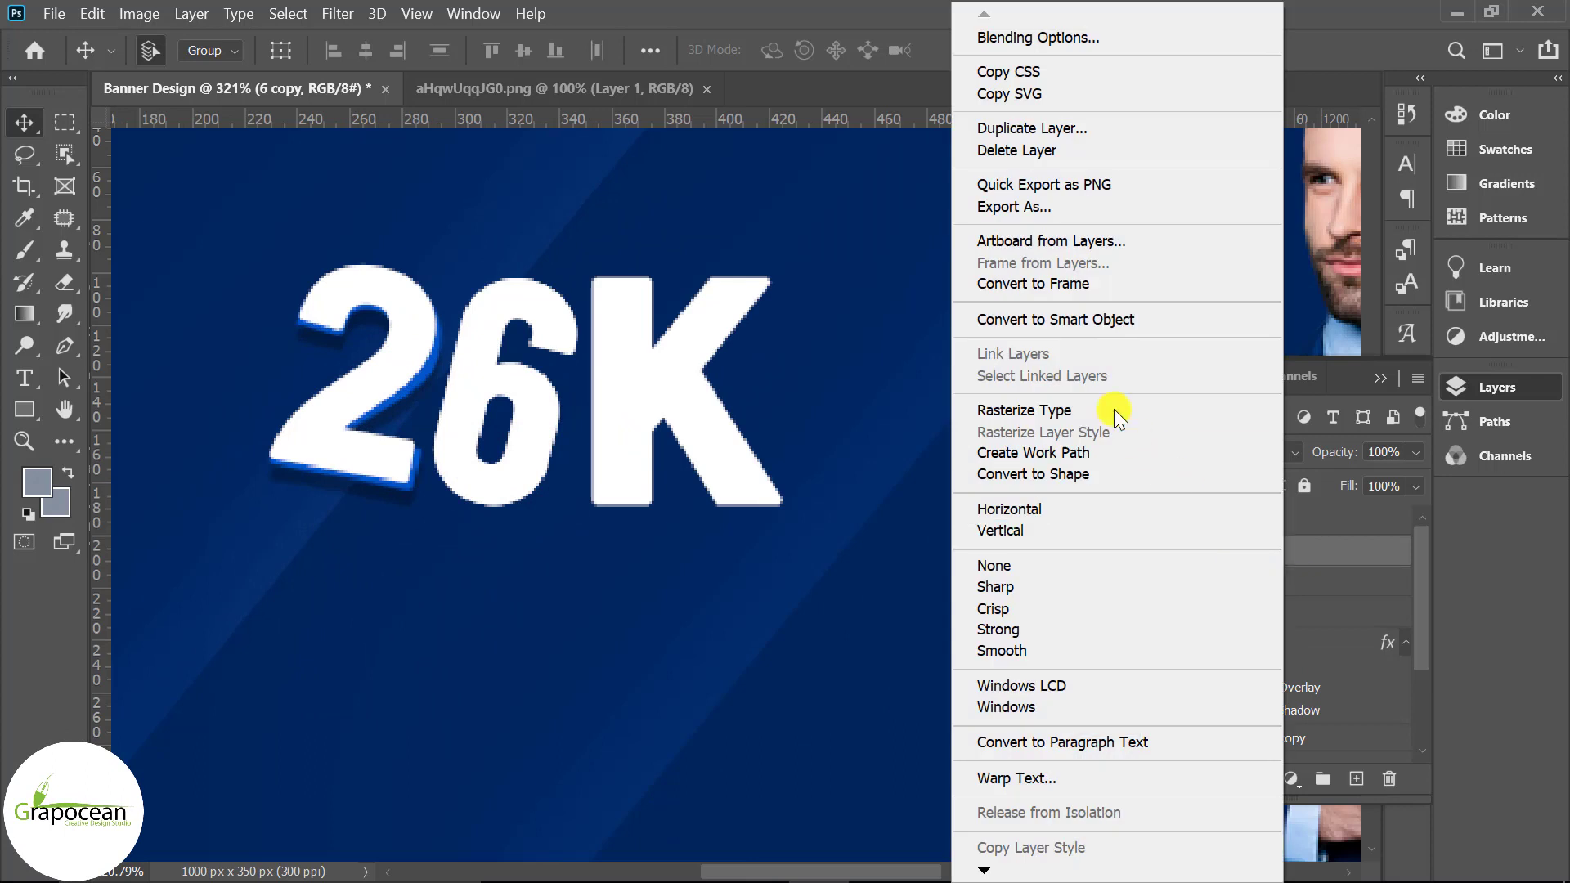
left_click(1089, 323)
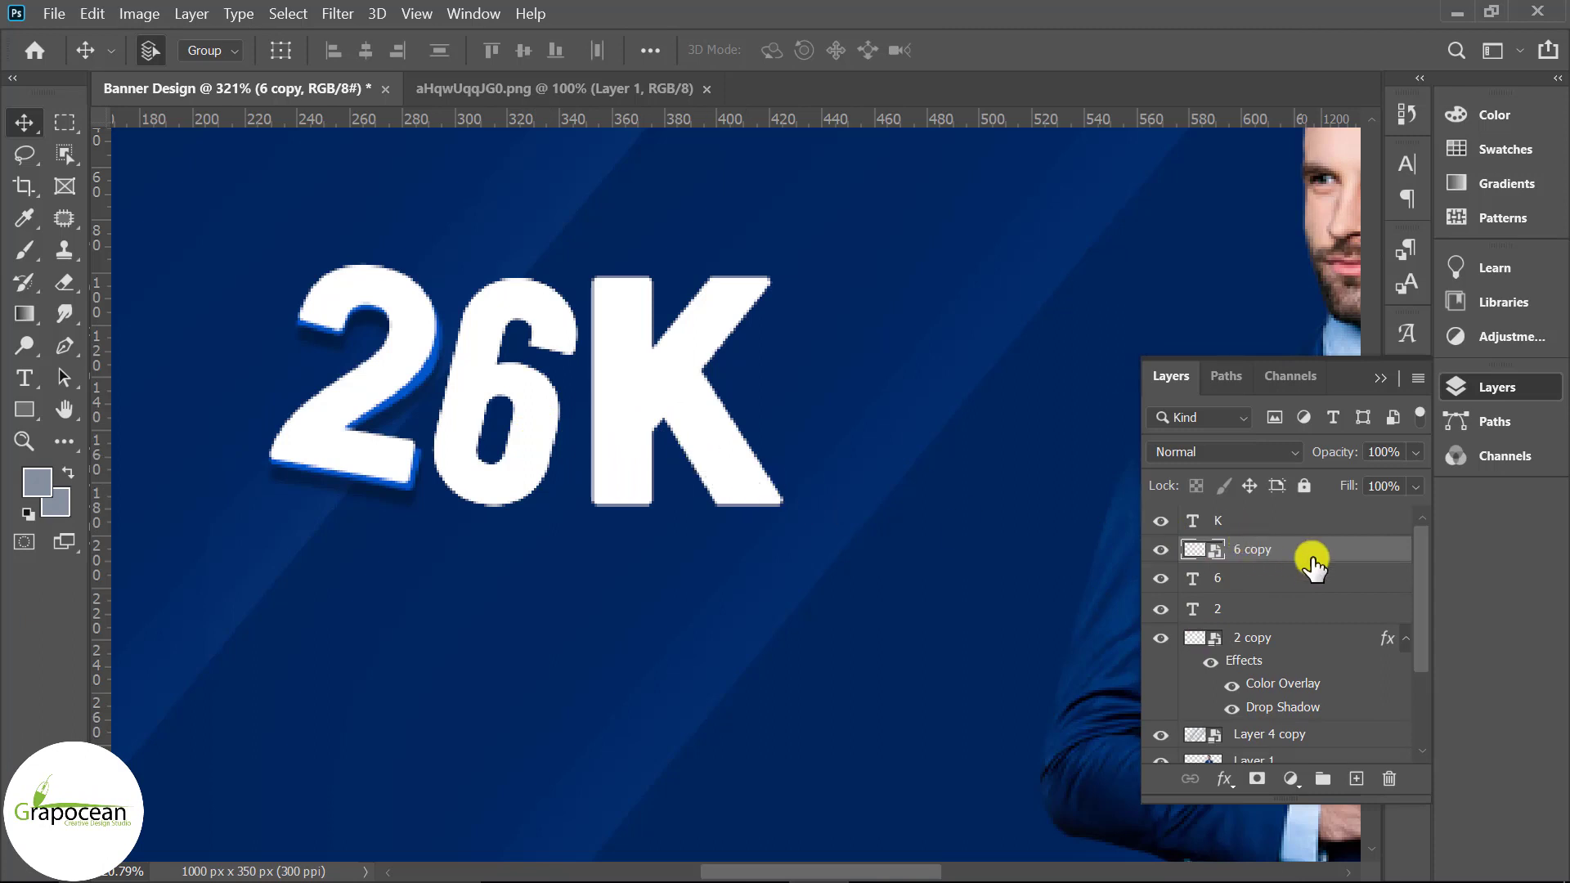
left_click_drag(1312, 564, 1309, 595)
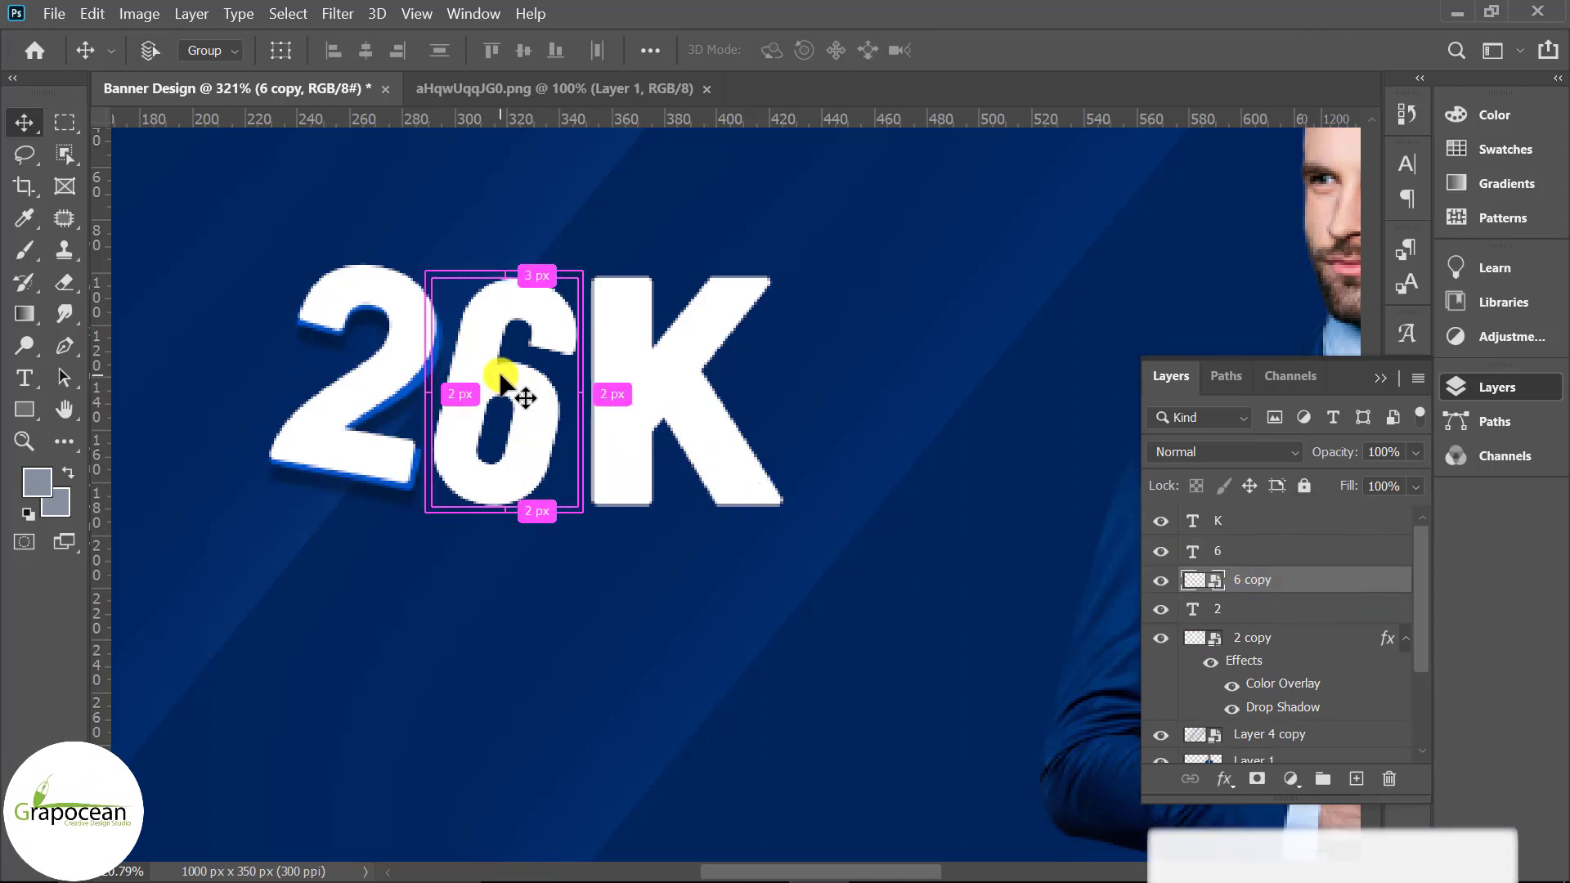
Step: Skew the bottom of the 6 copy slightly
key("ctrl+t")
scroll(559, 514, "up", 3)
scroll(560, 514, "up", 2)
left_click_drag(562, 503, 573, 507)
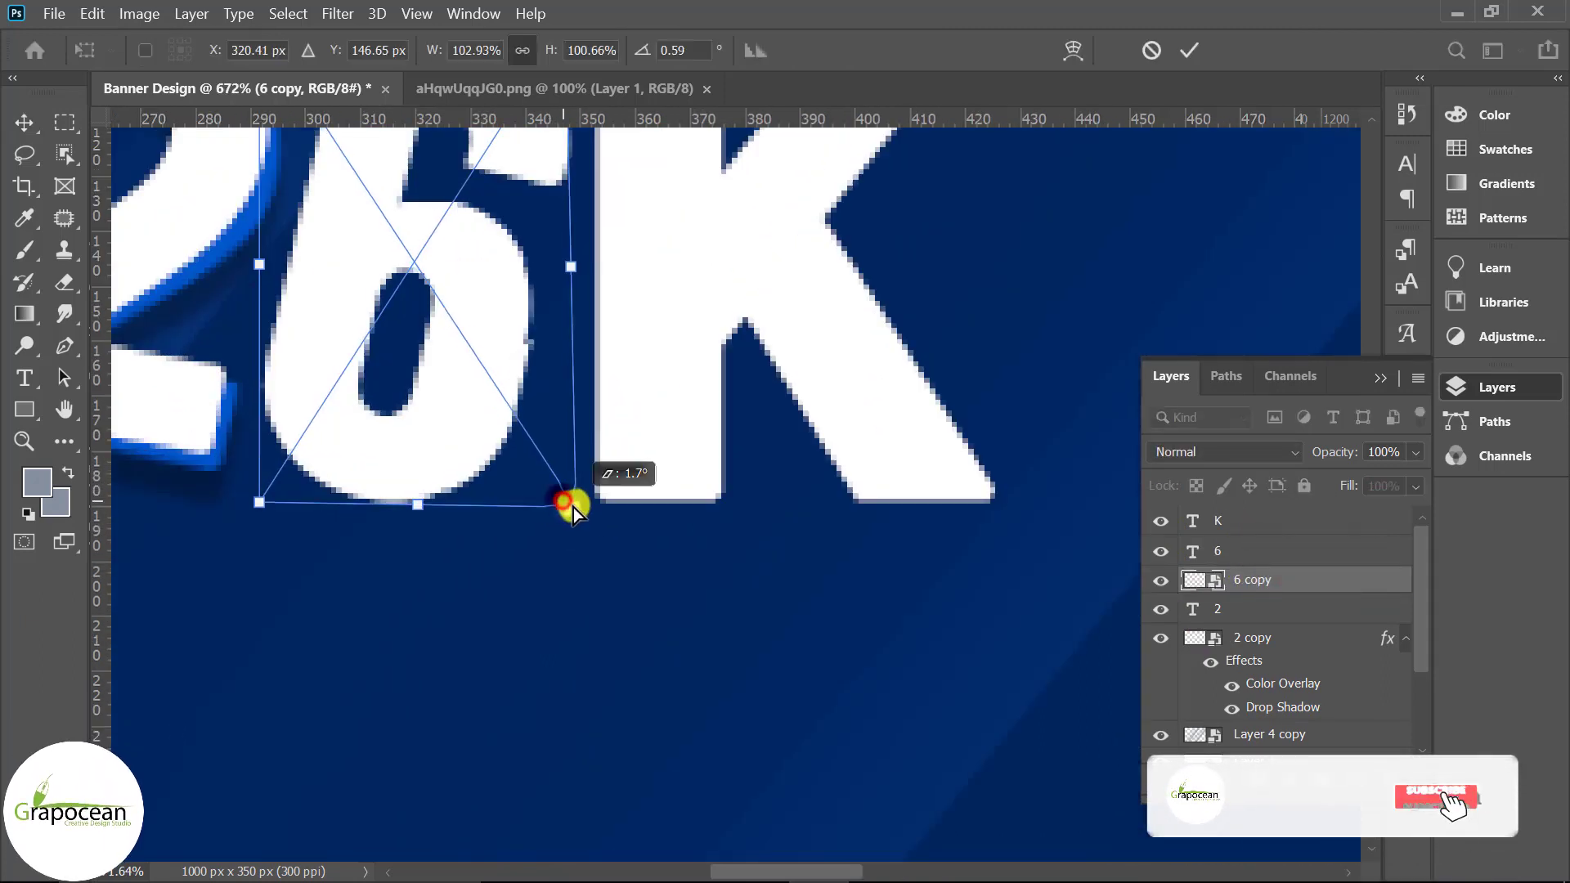
left_click(1189, 50)
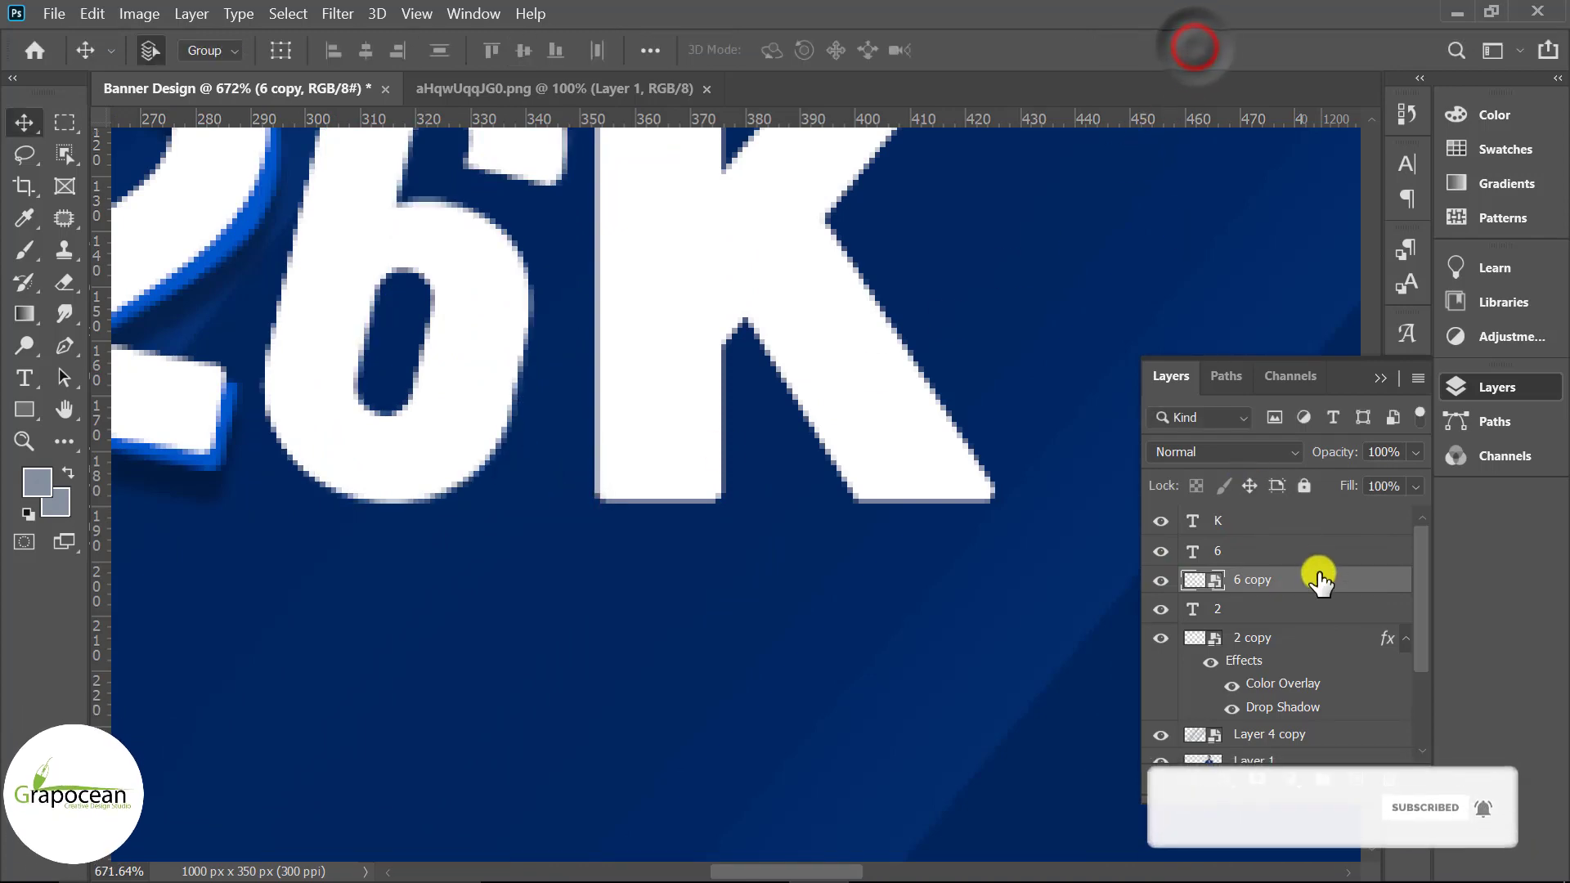
Step: Apply a blue colour overlay to the 6 copy
right_click(1319, 581)
key("Escape")
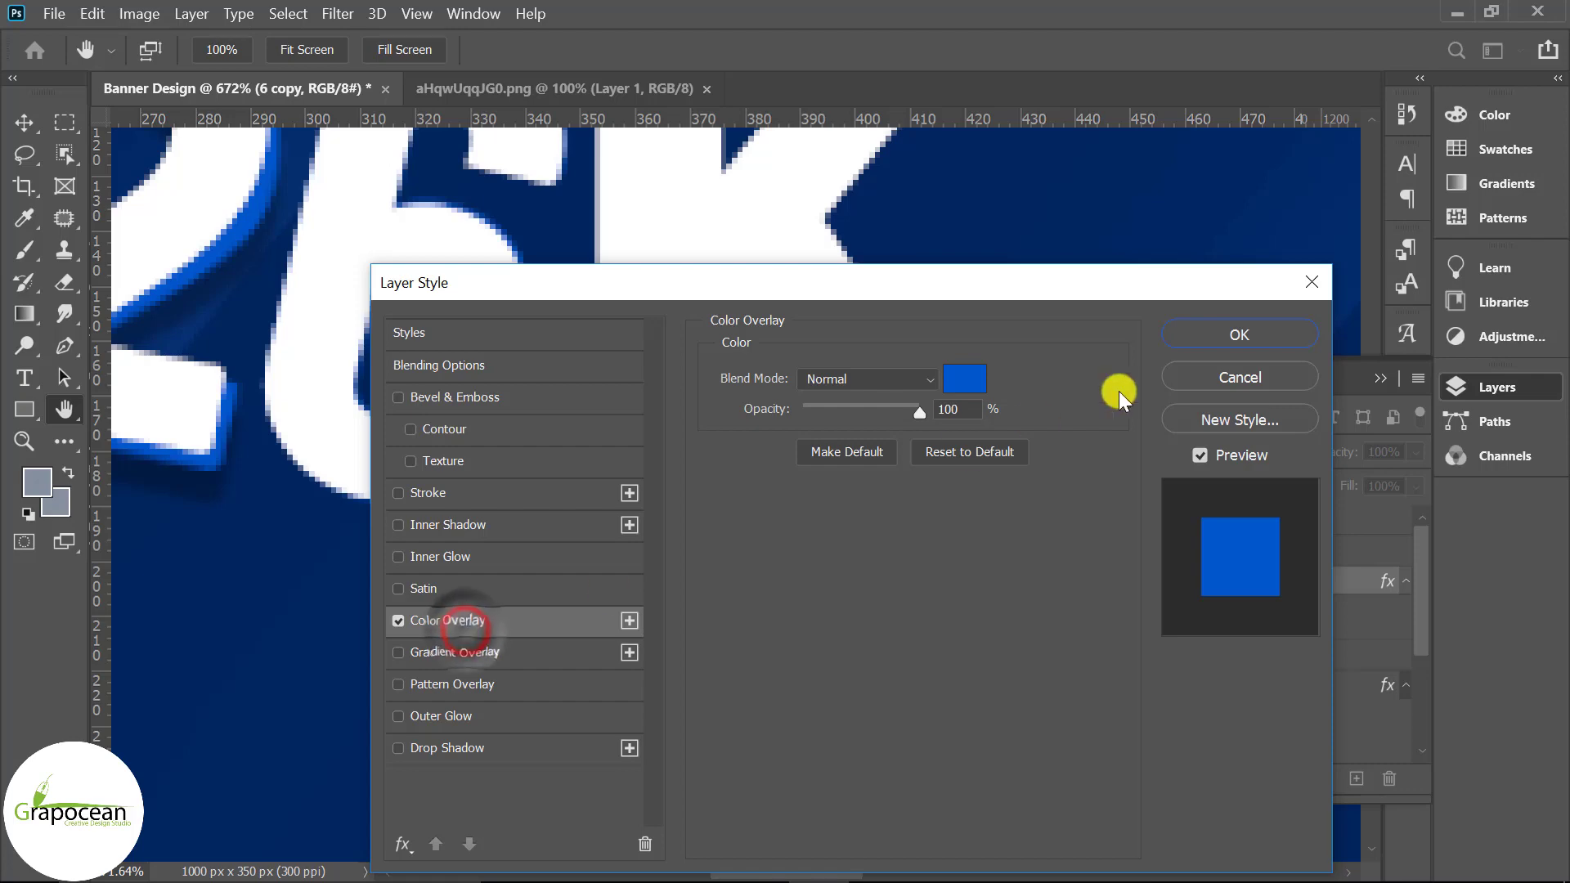
left_click(1235, 354)
key("v")
scroll(484, 543, "down", 3)
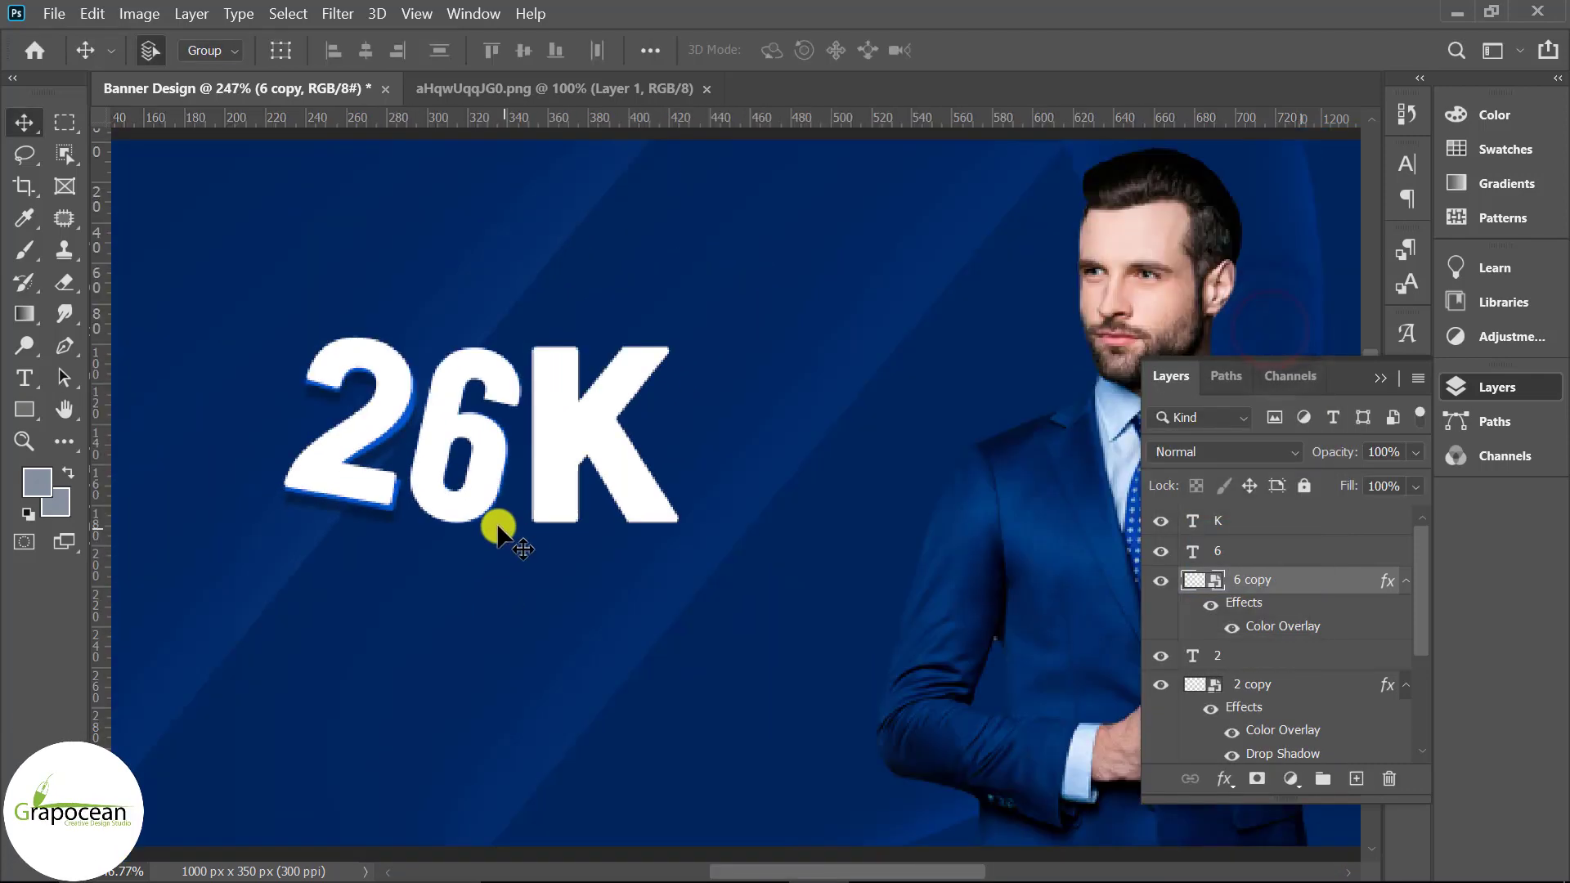
scroll(498, 526, "up", 3)
Step: Stretch the 6 copy's lower-right corner and warp its right edge outward
key("ctrl+t")
scroll(508, 526, "up", 2)
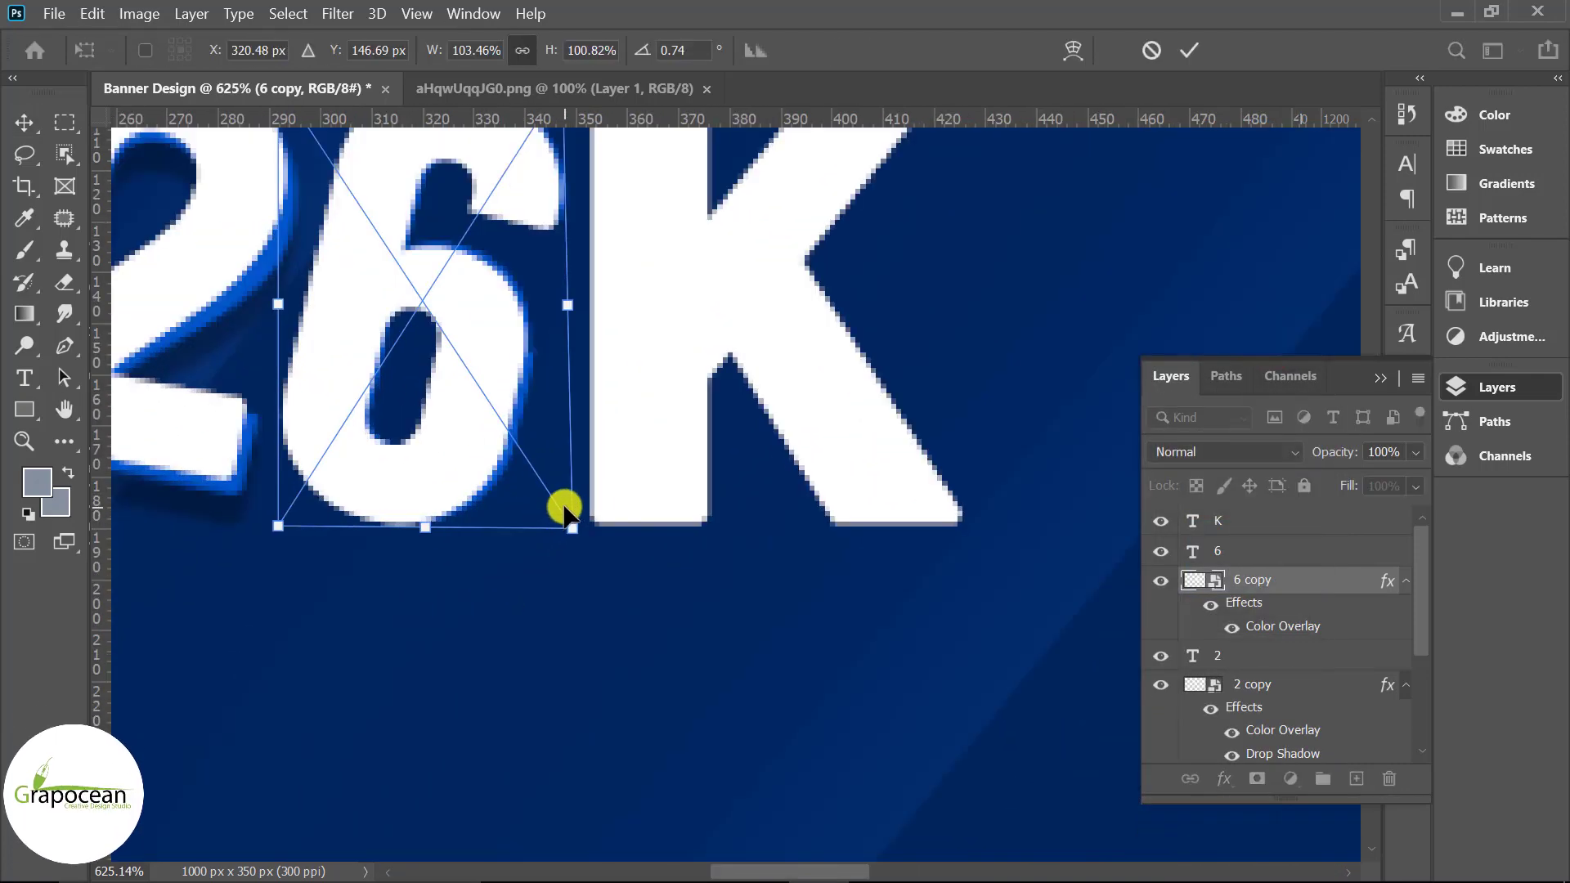
left_click_drag(561, 518, 586, 542)
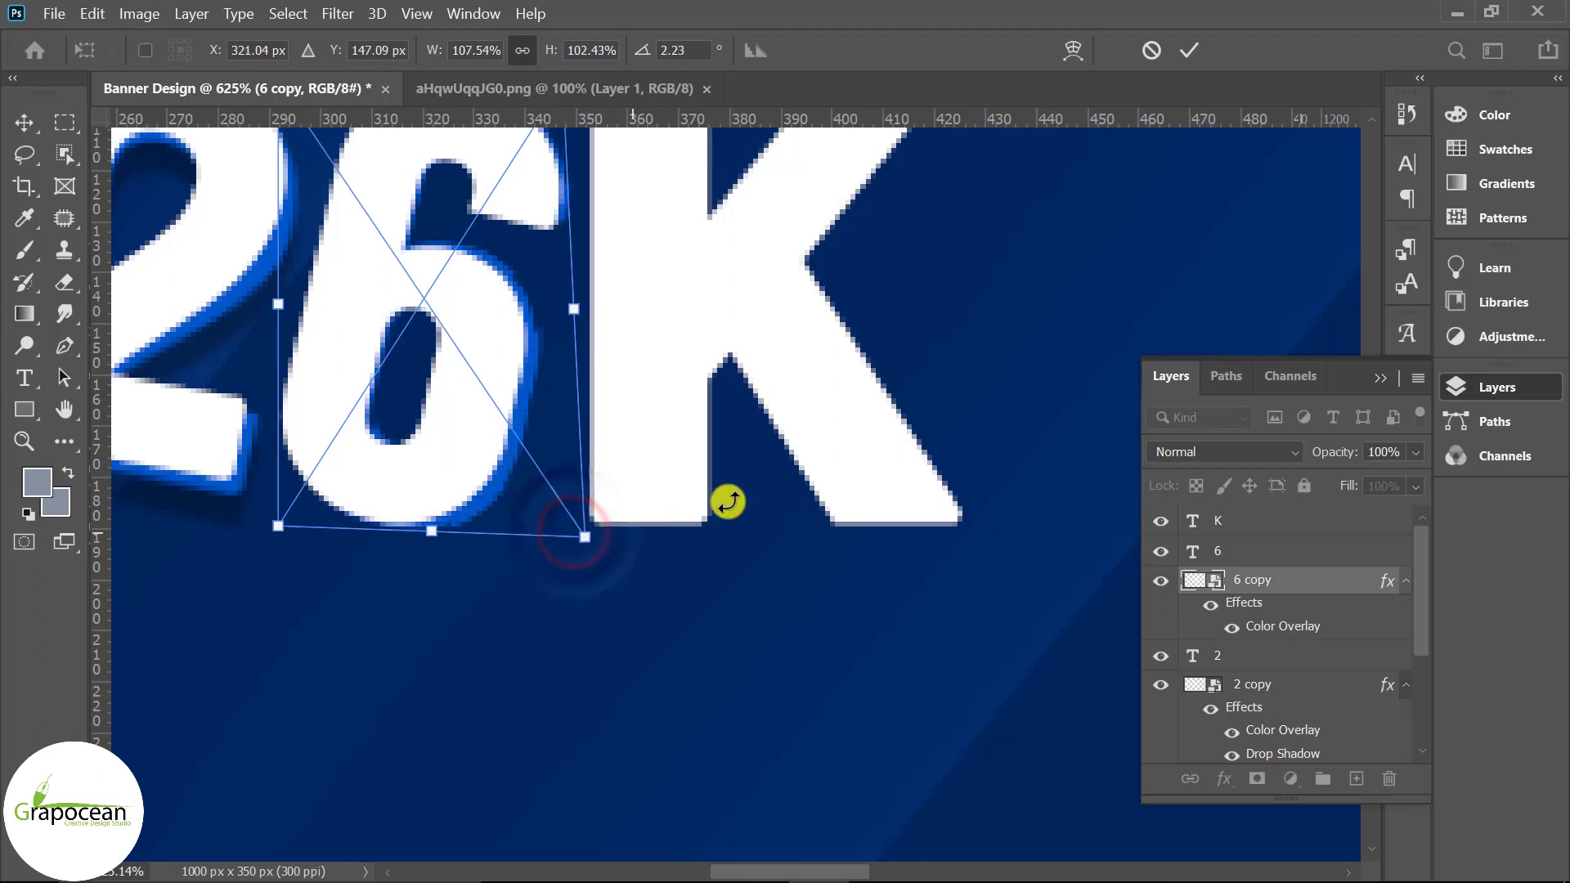
scroll(699, 411, "up", 1)
left_click(1073, 50)
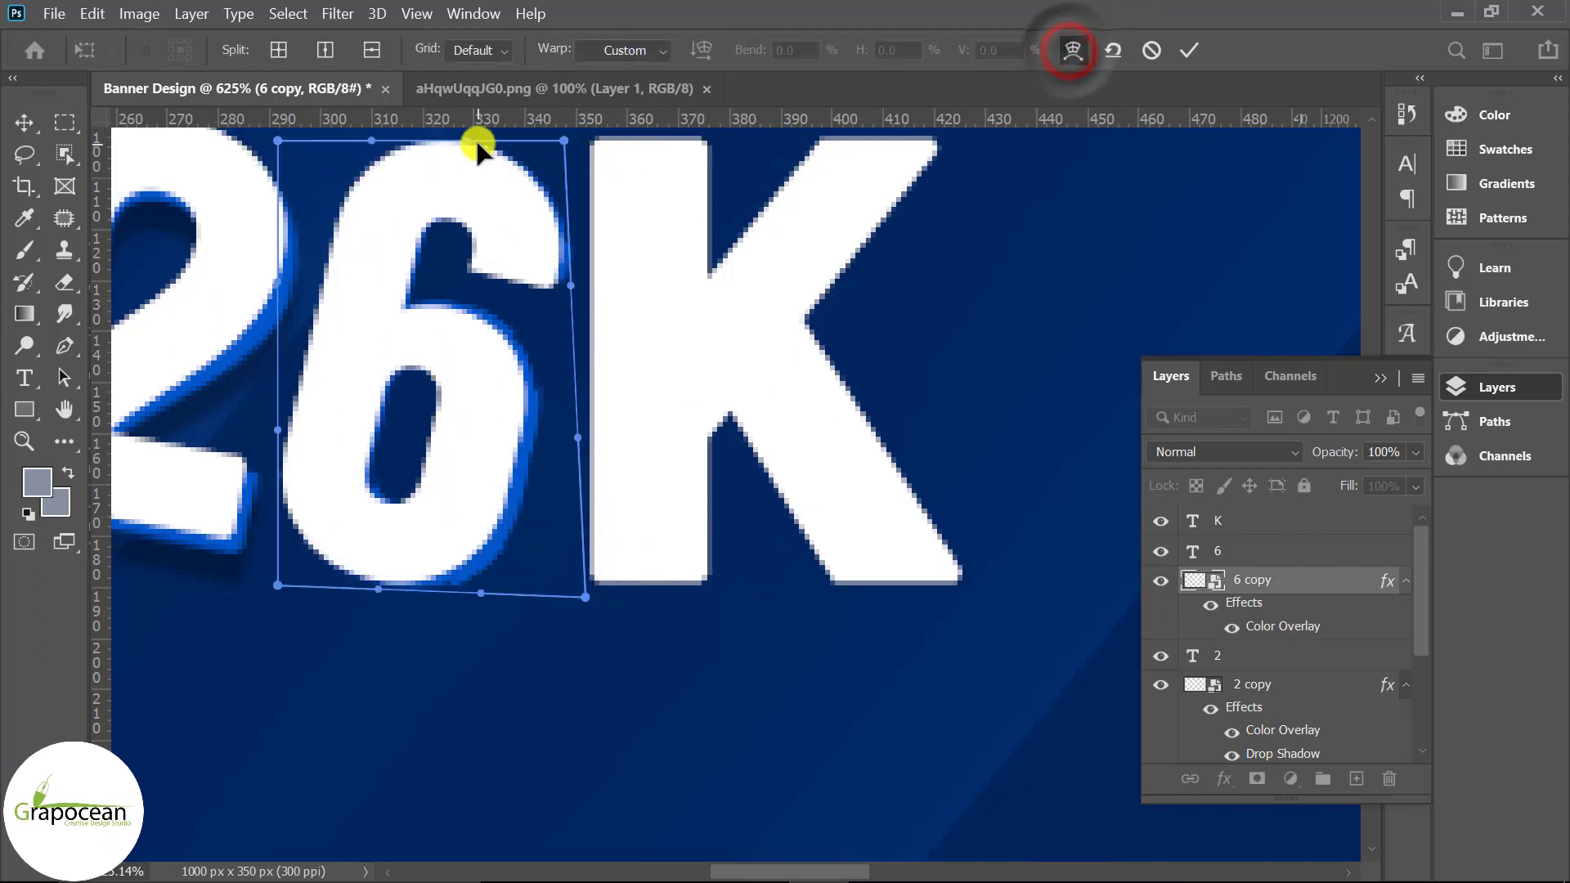
left_click_drag(571, 285, 583, 287)
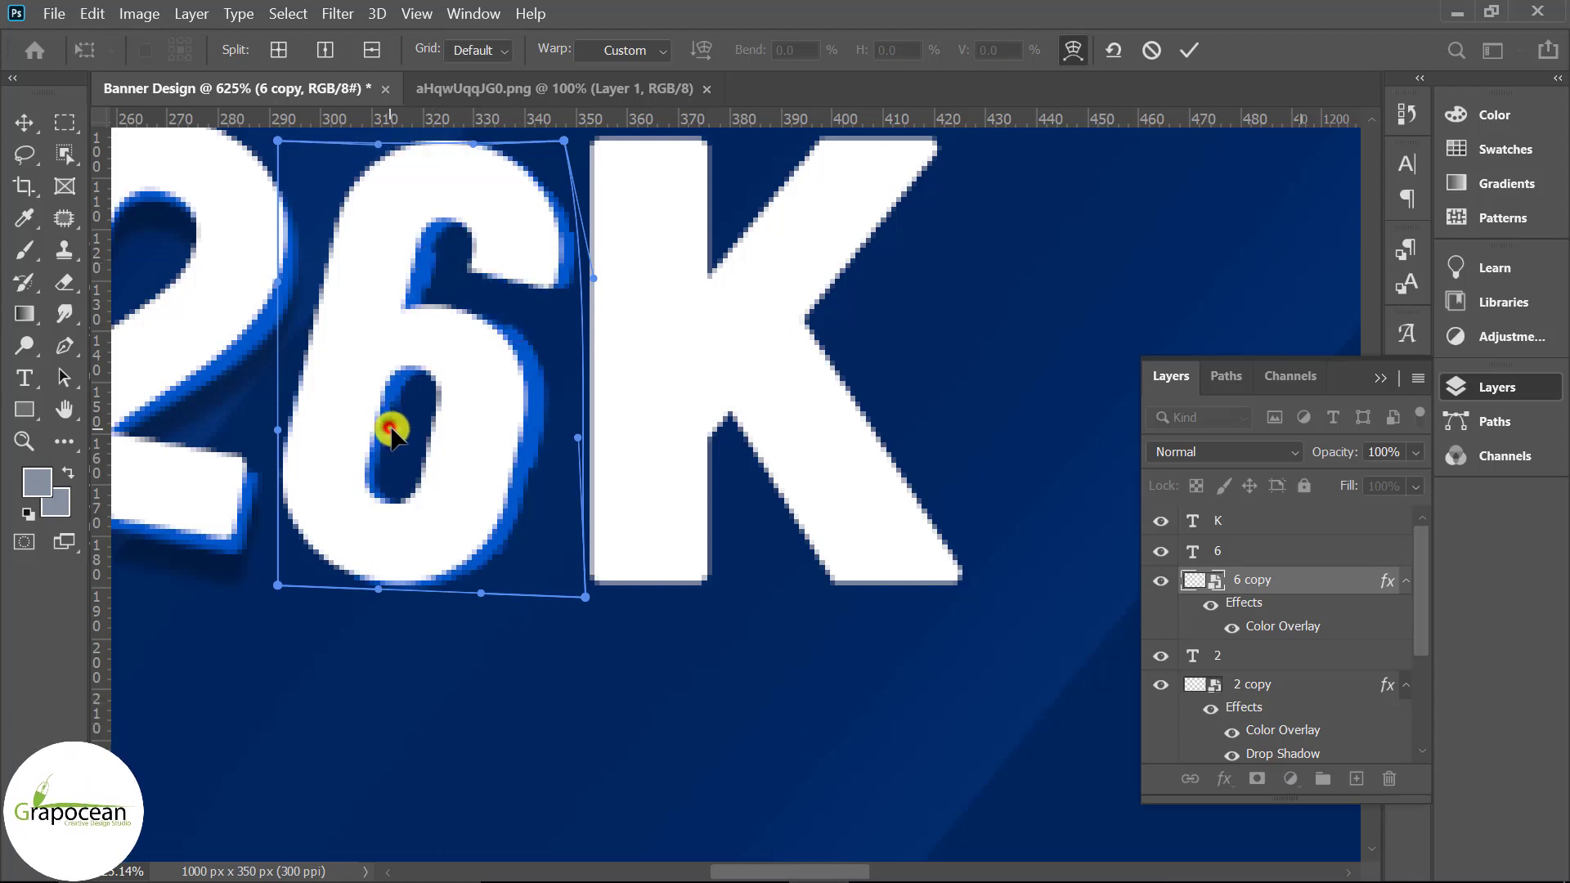
left_click(1189, 50)
scroll(845, 622, "down", 5)
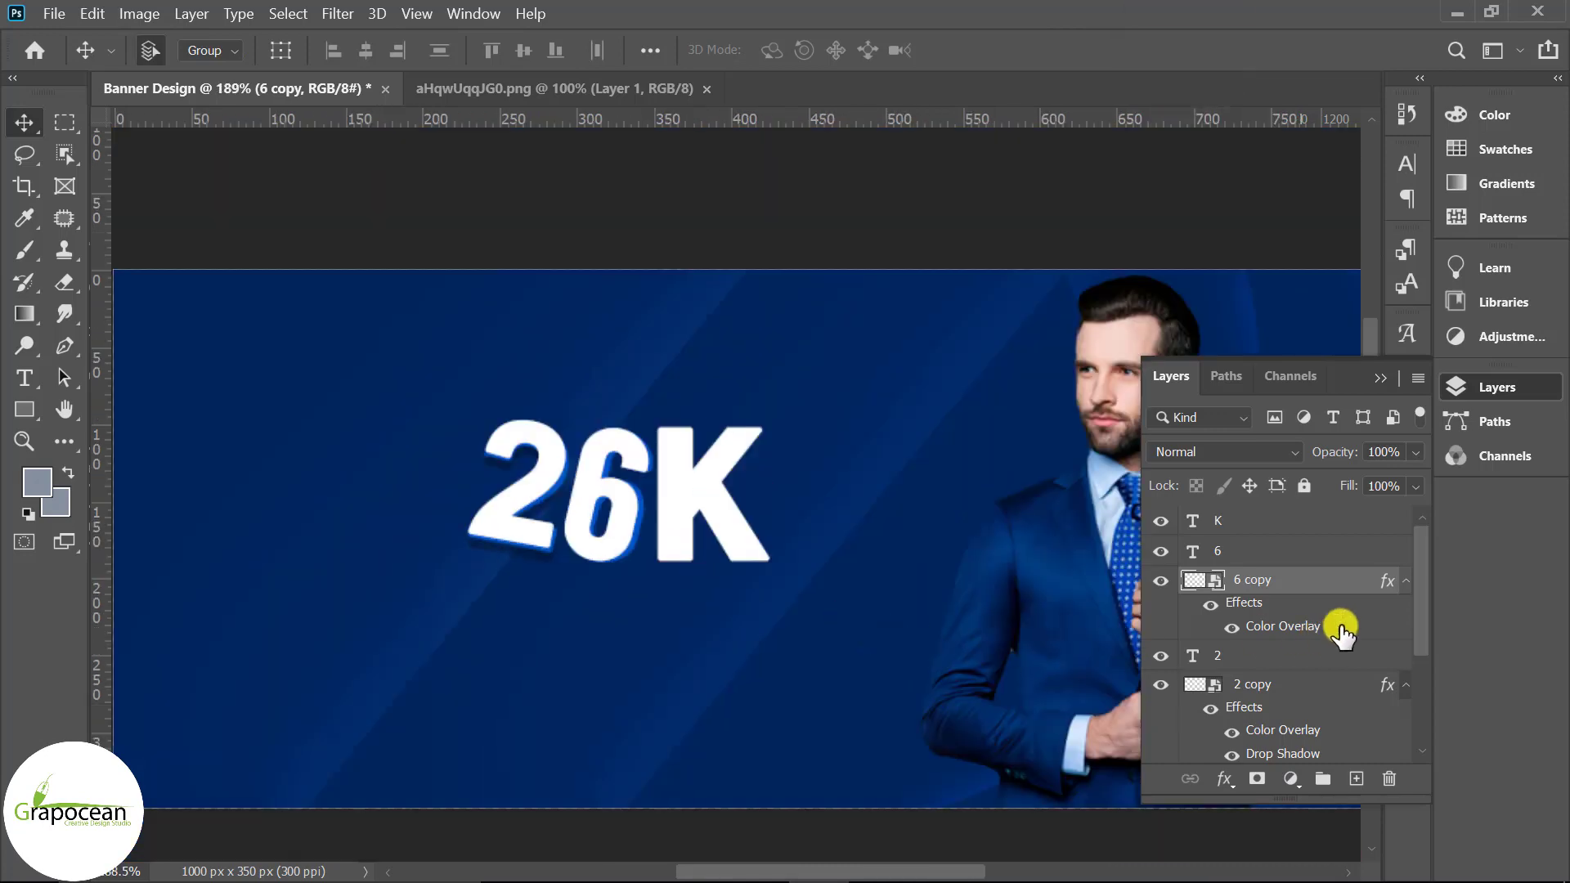
Step: Add a faint drop shadow to the 6 copy
right_click(1309, 580)
left_click(1052, 31)
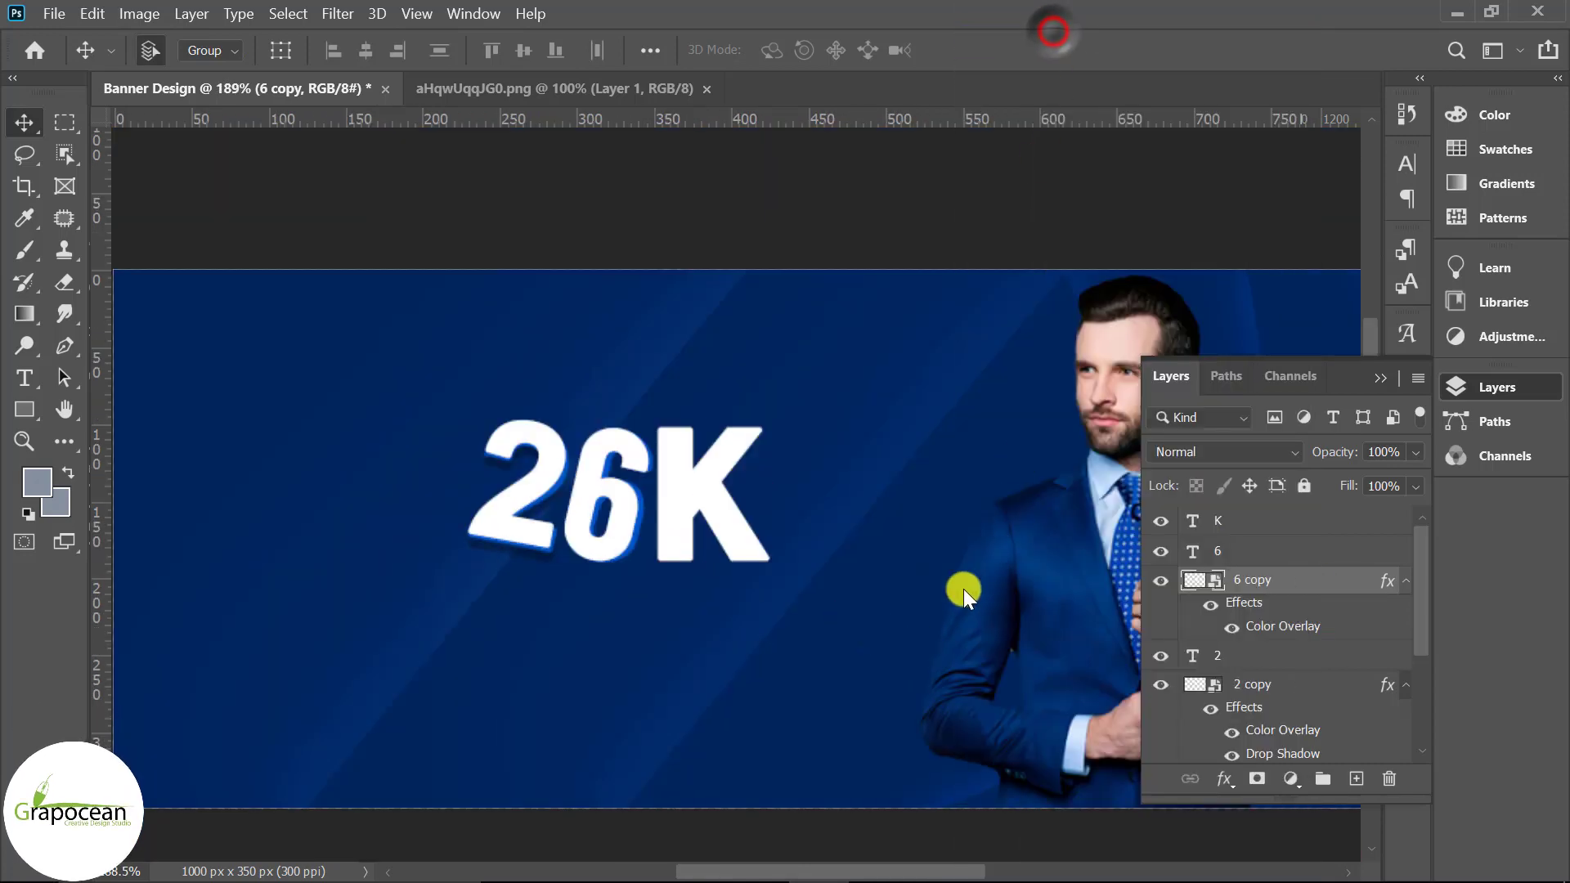
left_click(470, 747)
mouse_move(765, 277)
left_mouse_down()
mouse_move(1218, 520)
mouse_move(491, 709)
left_mouse_up()
left_click(903, 750)
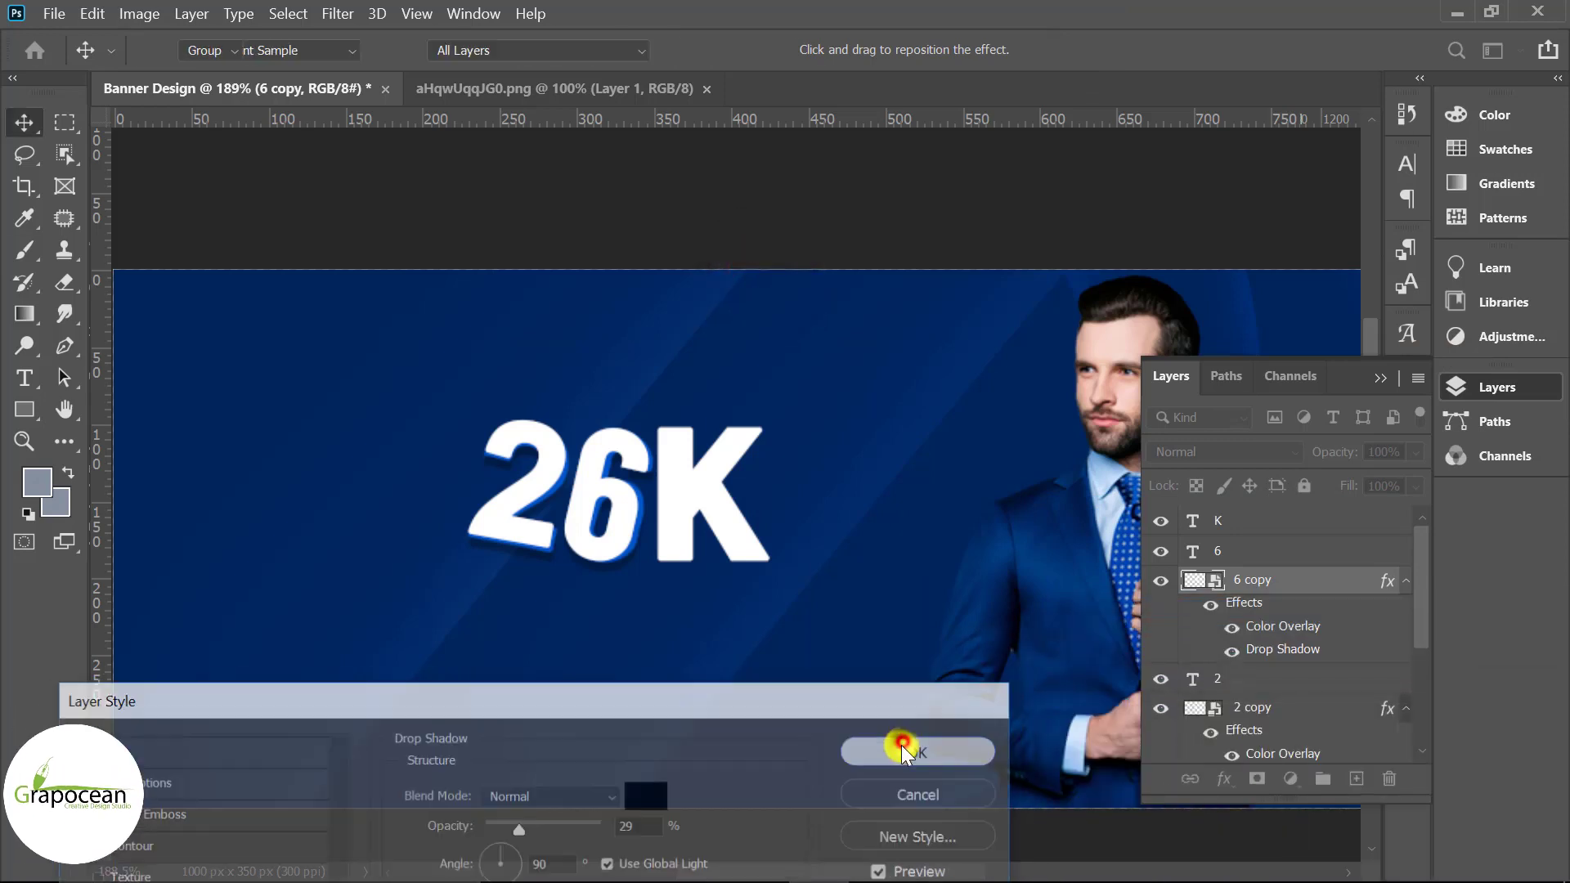
scroll(868, 601, "down", 3)
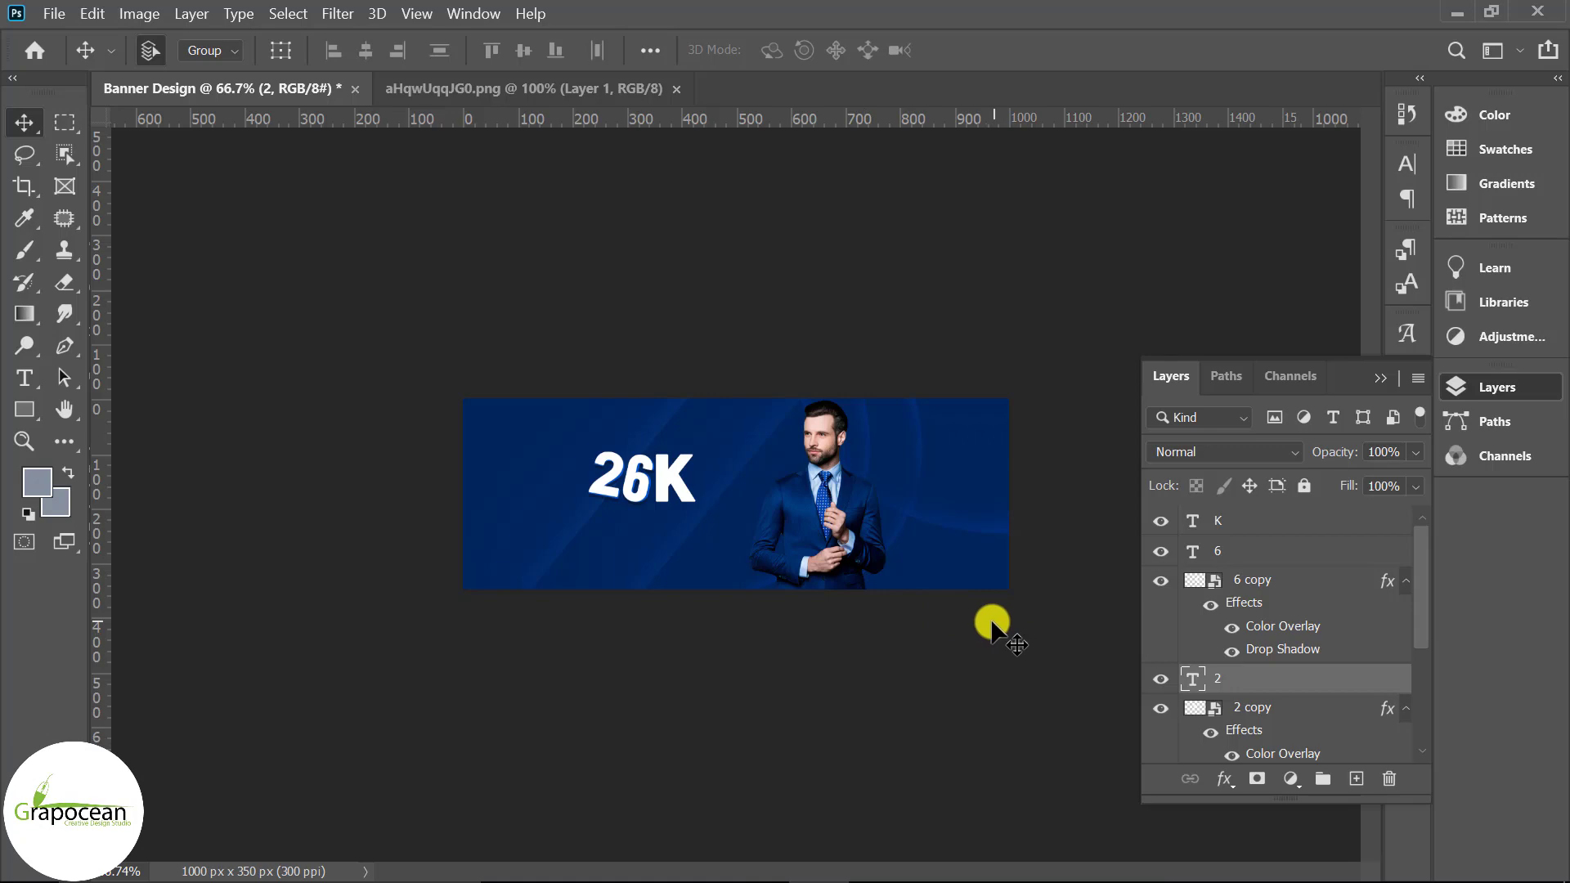
Step: Give the 2 a light-blue-to-blue gradient overlay
right_click(1331, 699)
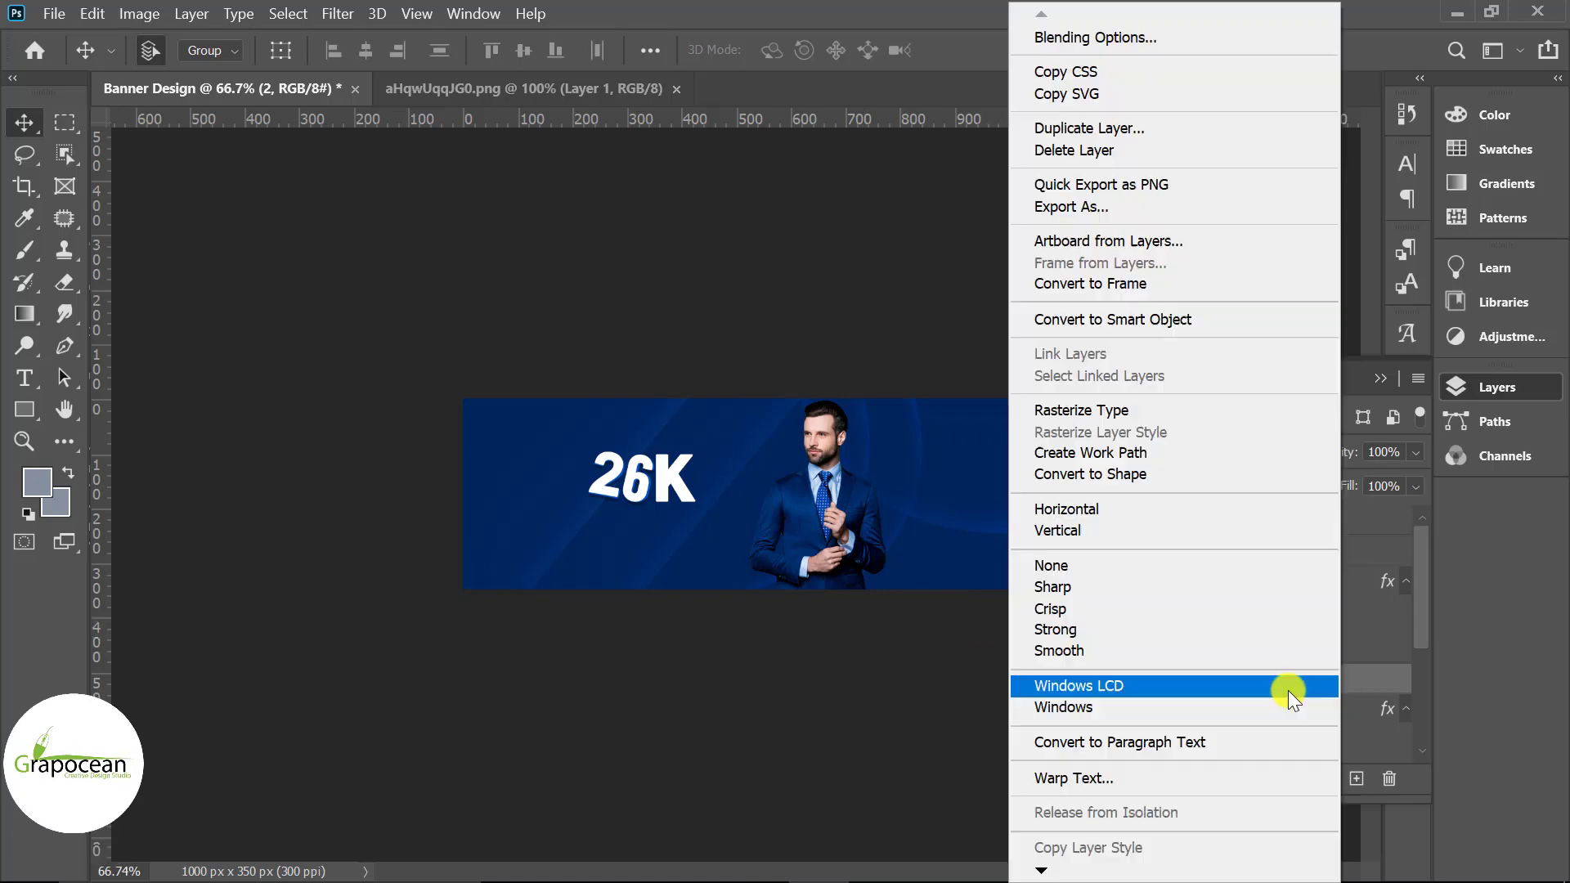
left_click(1116, 42)
left_click(571, 652)
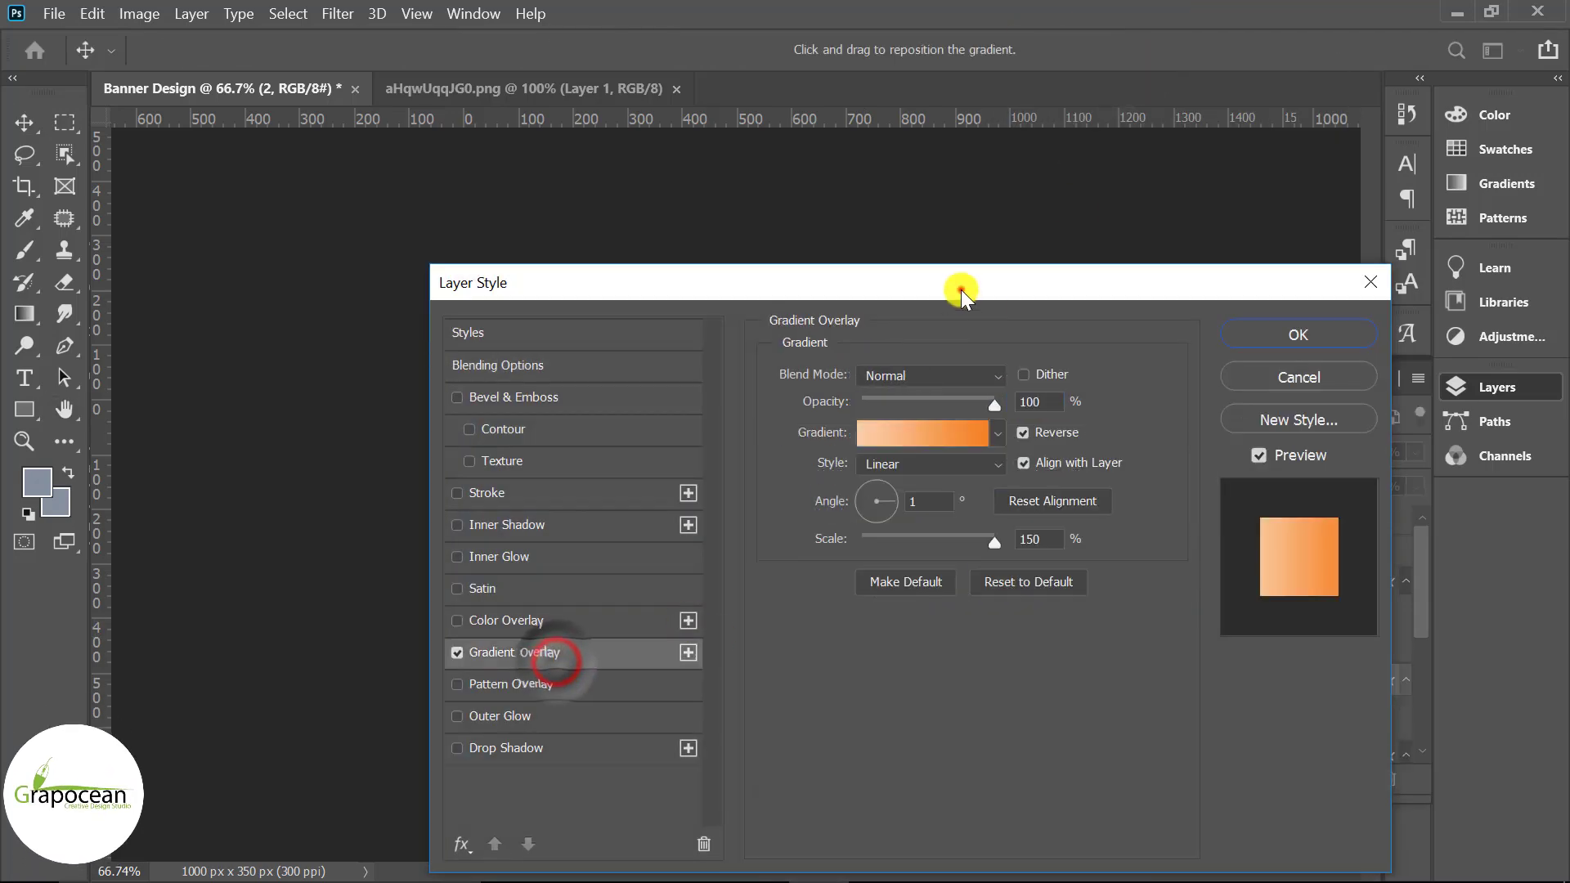
mouse_move(960, 289)
left_mouse_down()
mouse_move(1468, 342)
mouse_move(1452, 340)
left_mouse_up()
left_click(1501, 480)
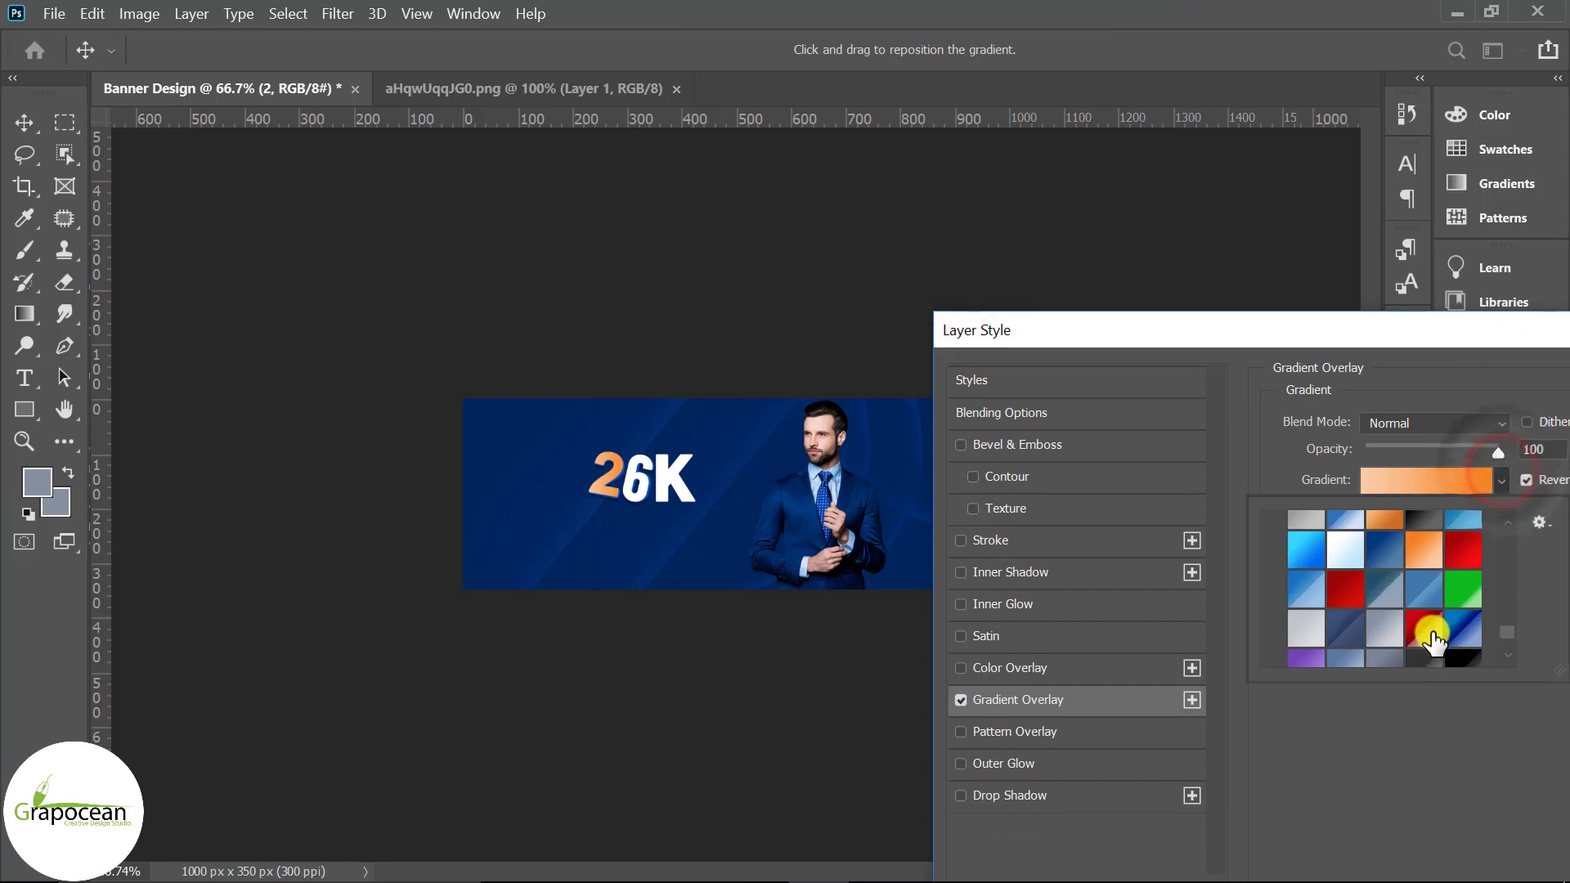
scroll(1433, 641, "up", 1)
left_click(1355, 559)
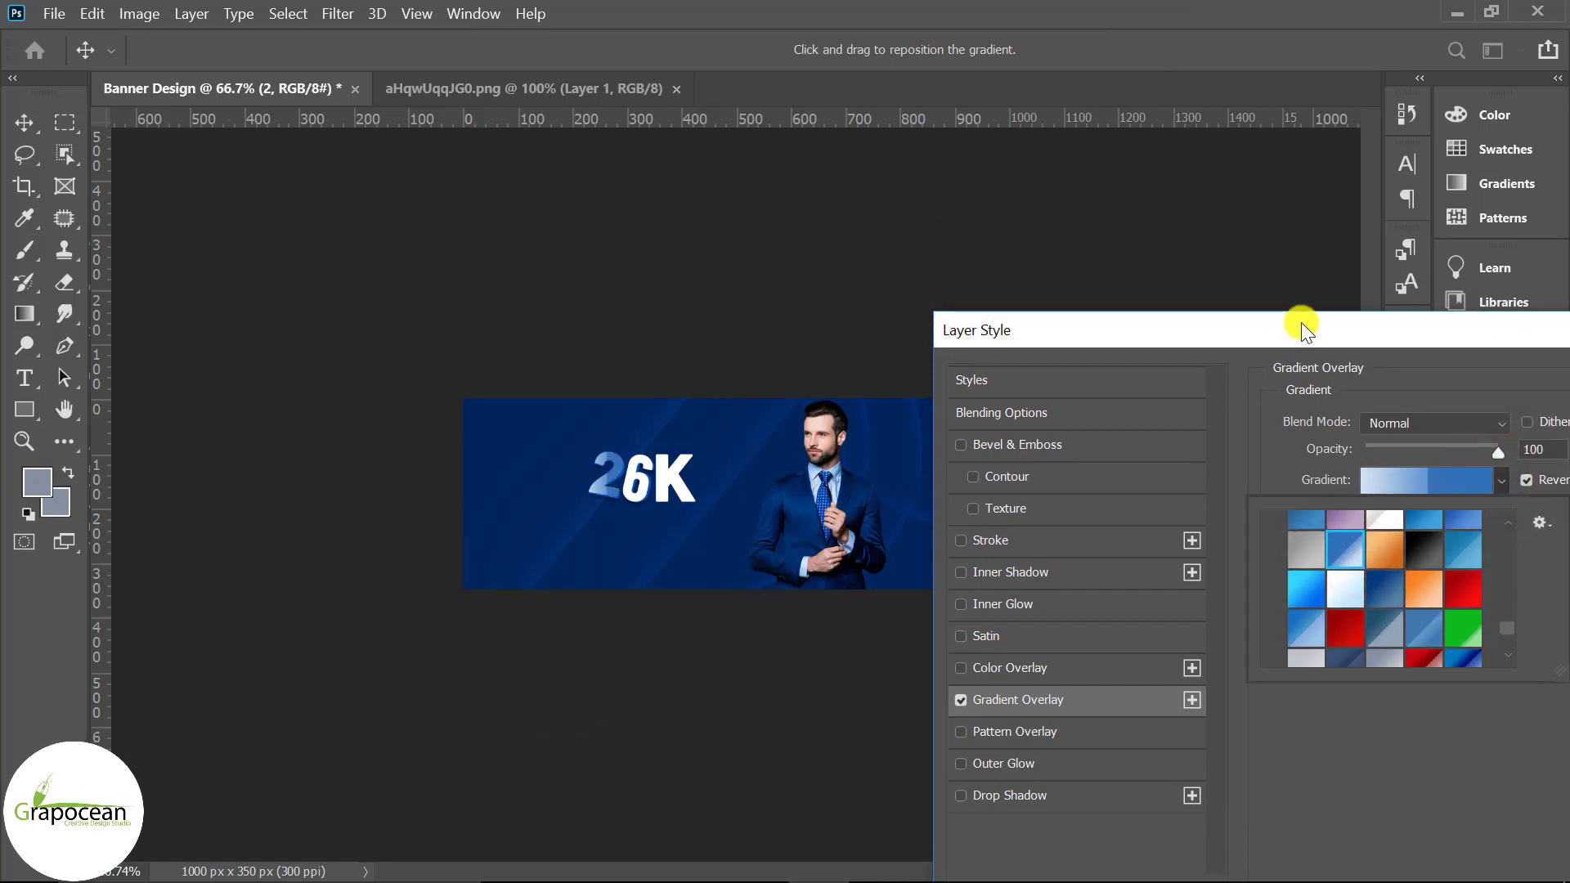
mouse_move(1289, 339)
left_mouse_down()
mouse_move(572, 634)
mouse_move(429, 636)
left_mouse_up()
left_click(973, 691)
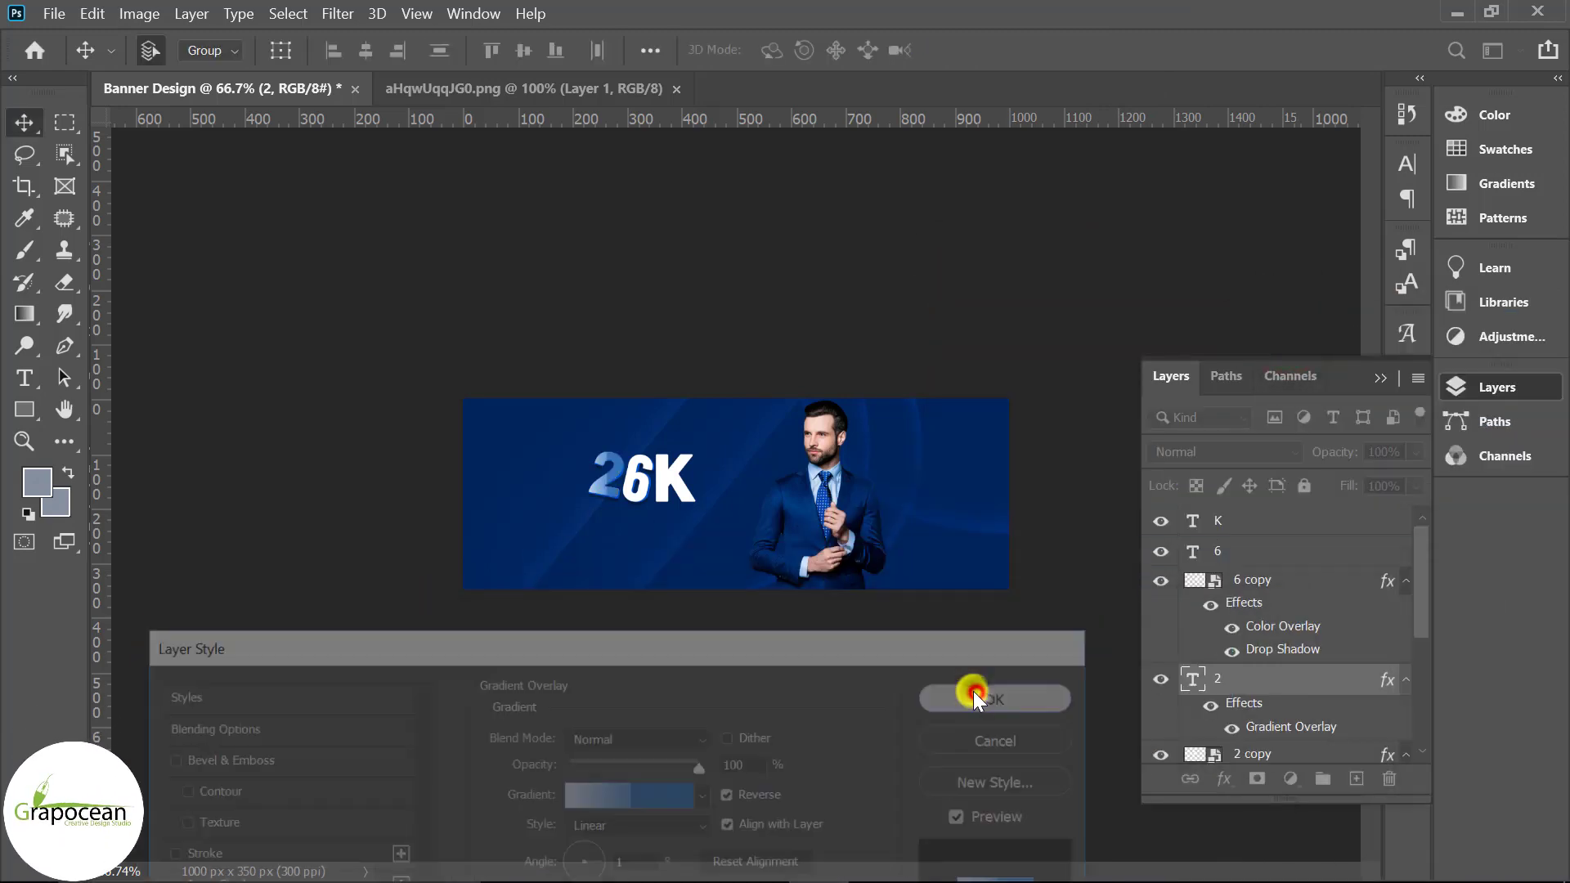
Step: Try copying the gradient overlay onto the 6, then undo it
scroll(648, 483, "up", 3)
left_click(549, 480)
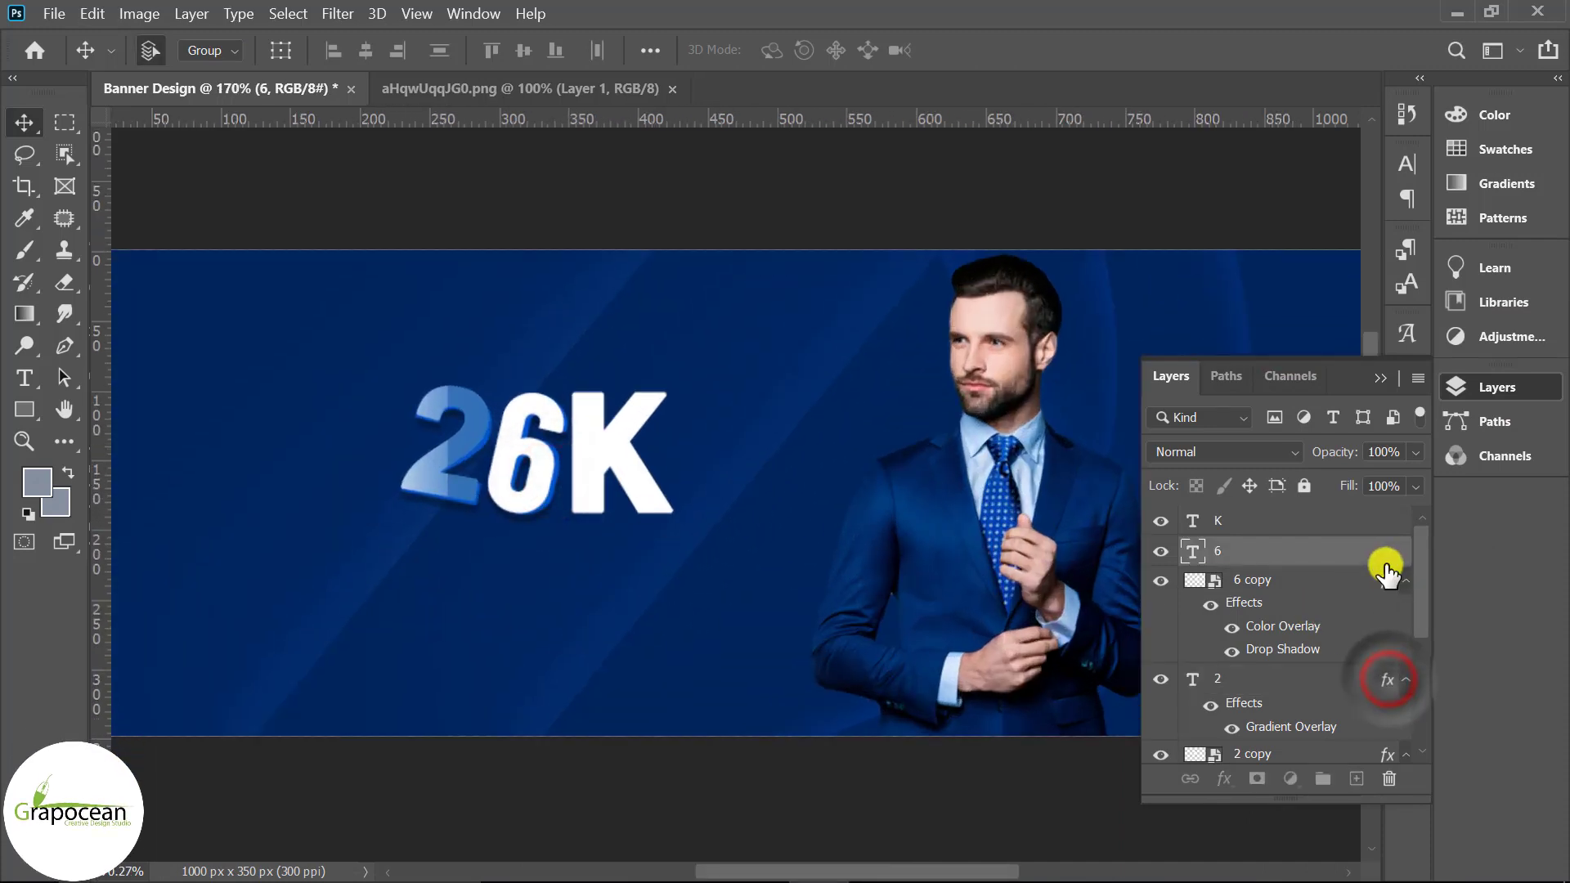
left_click_drag(1388, 573, 1388, 556)
scroll(762, 621, "down", 3)
scroll(779, 619, "up", 2)
scroll(781, 624, "up", 2)
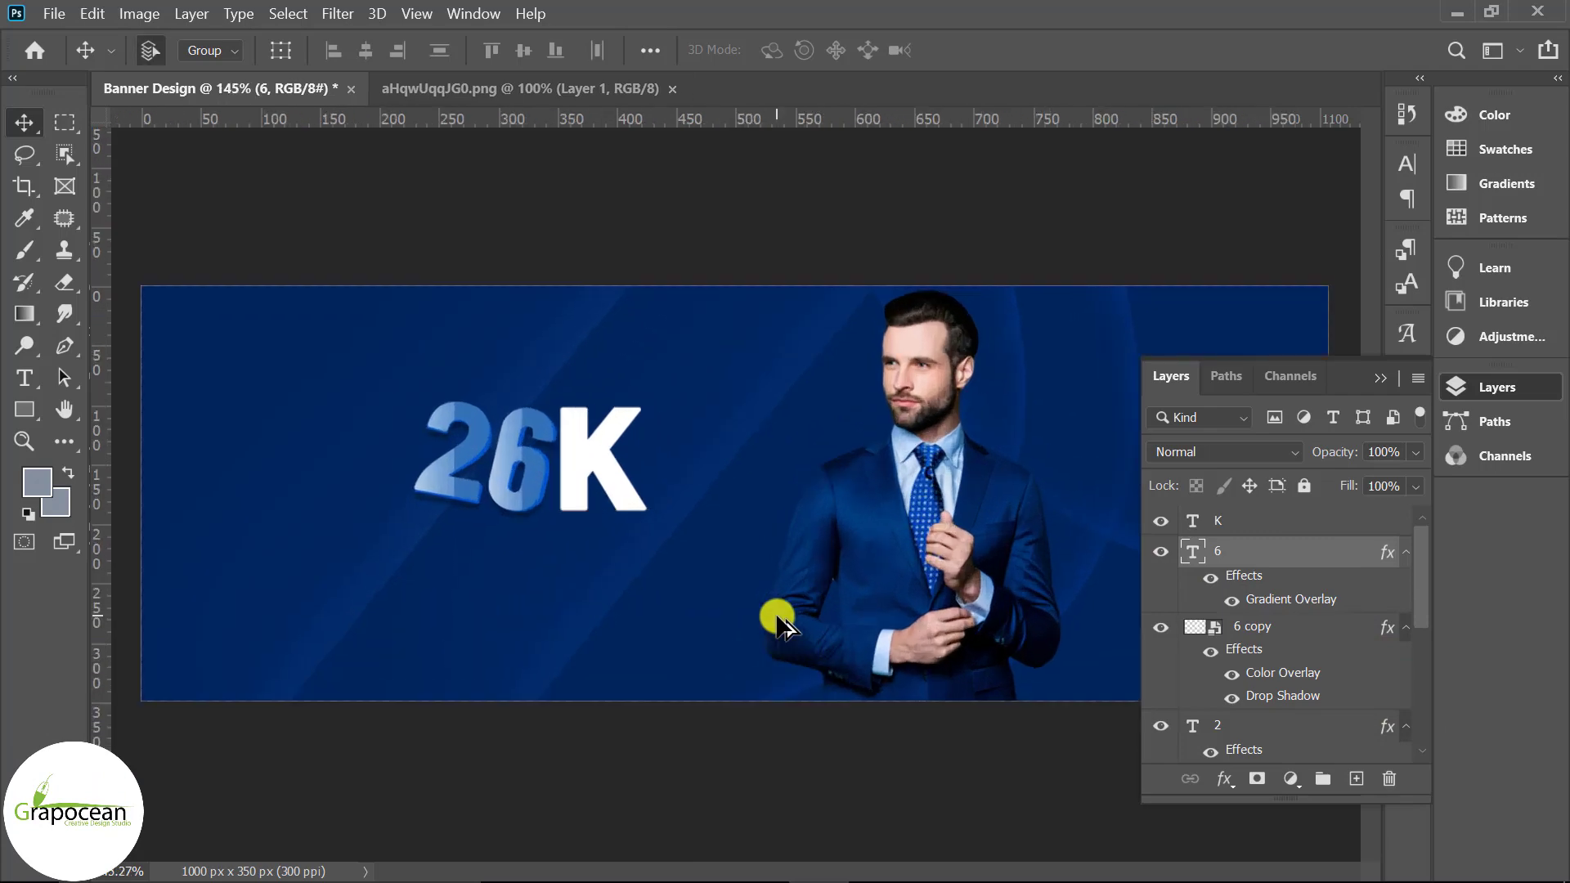
key("ctrl+z")
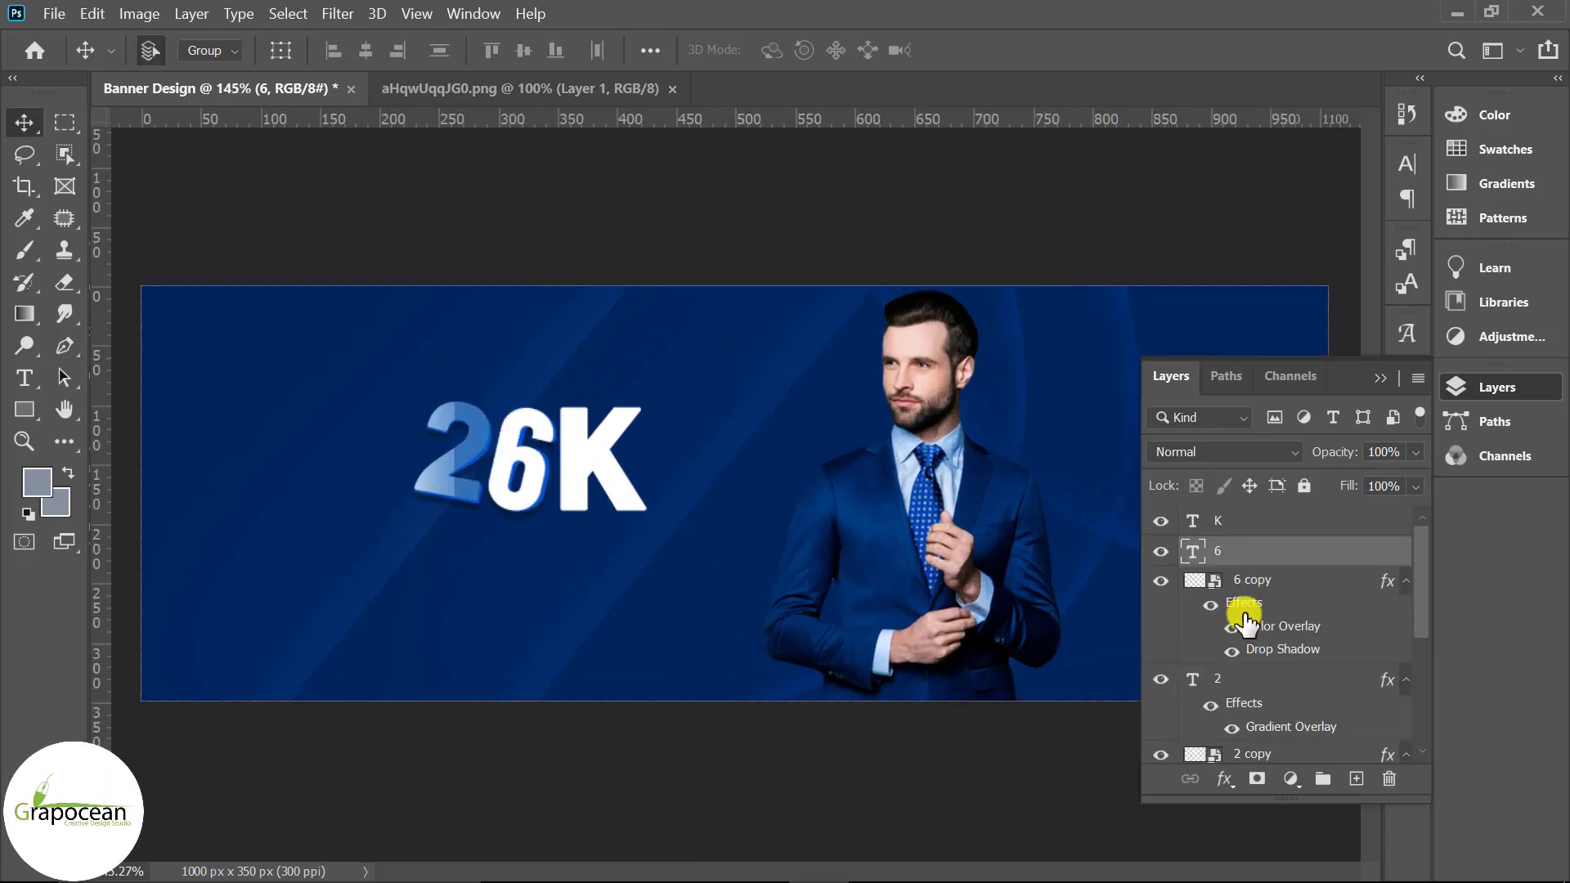
Step: Give the 6 its own bright blue gradient overlay after trying darker and lighter presets
right_click(1356, 557)
left_click(1113, 37)
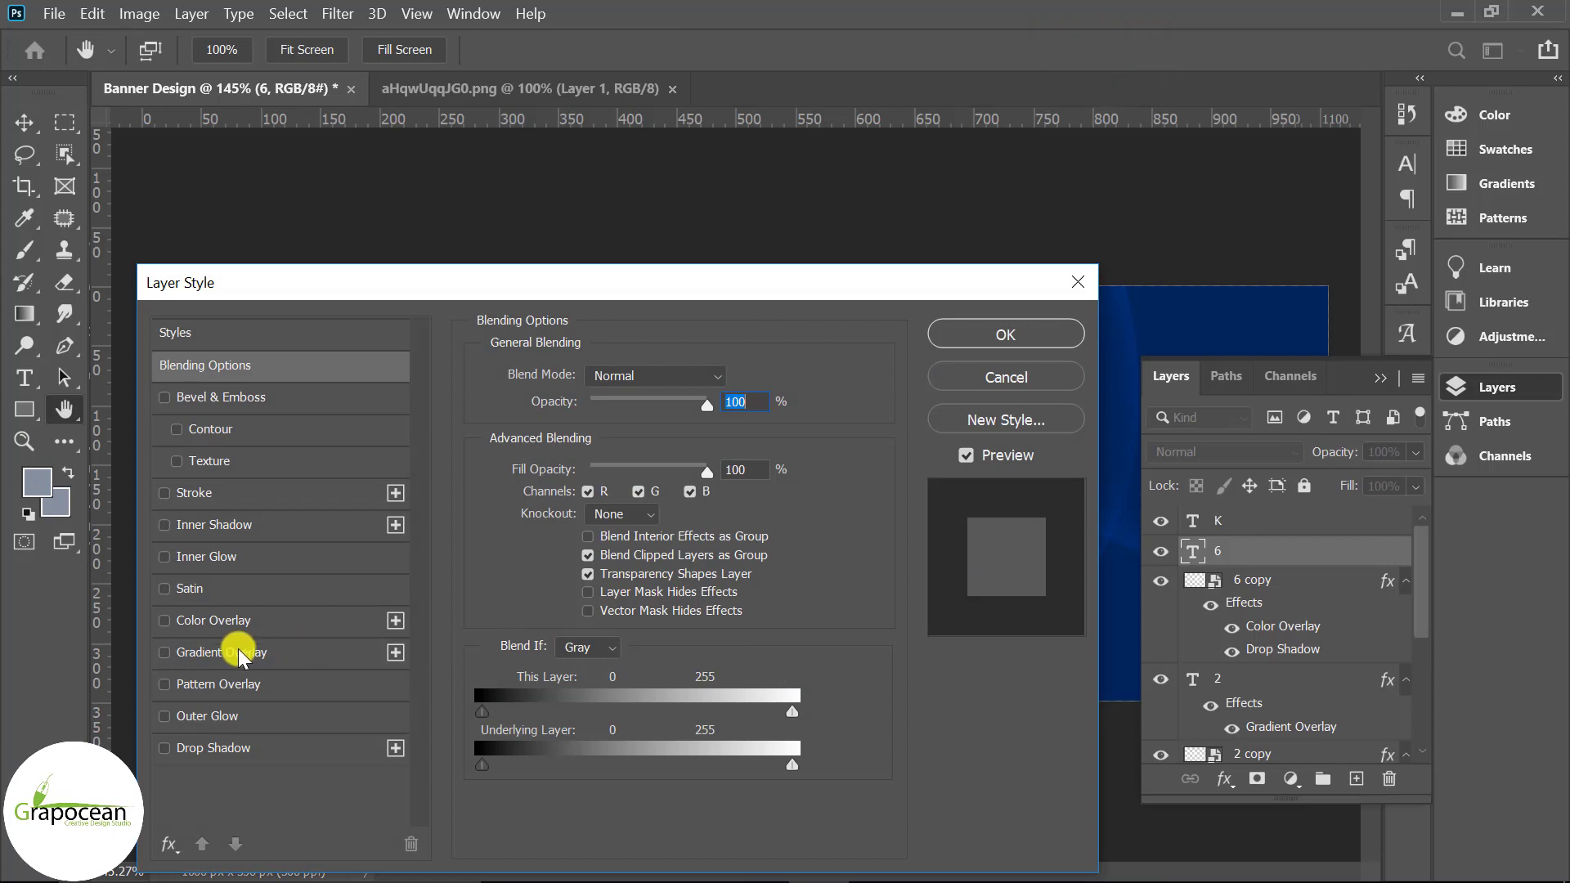
left_click(243, 659)
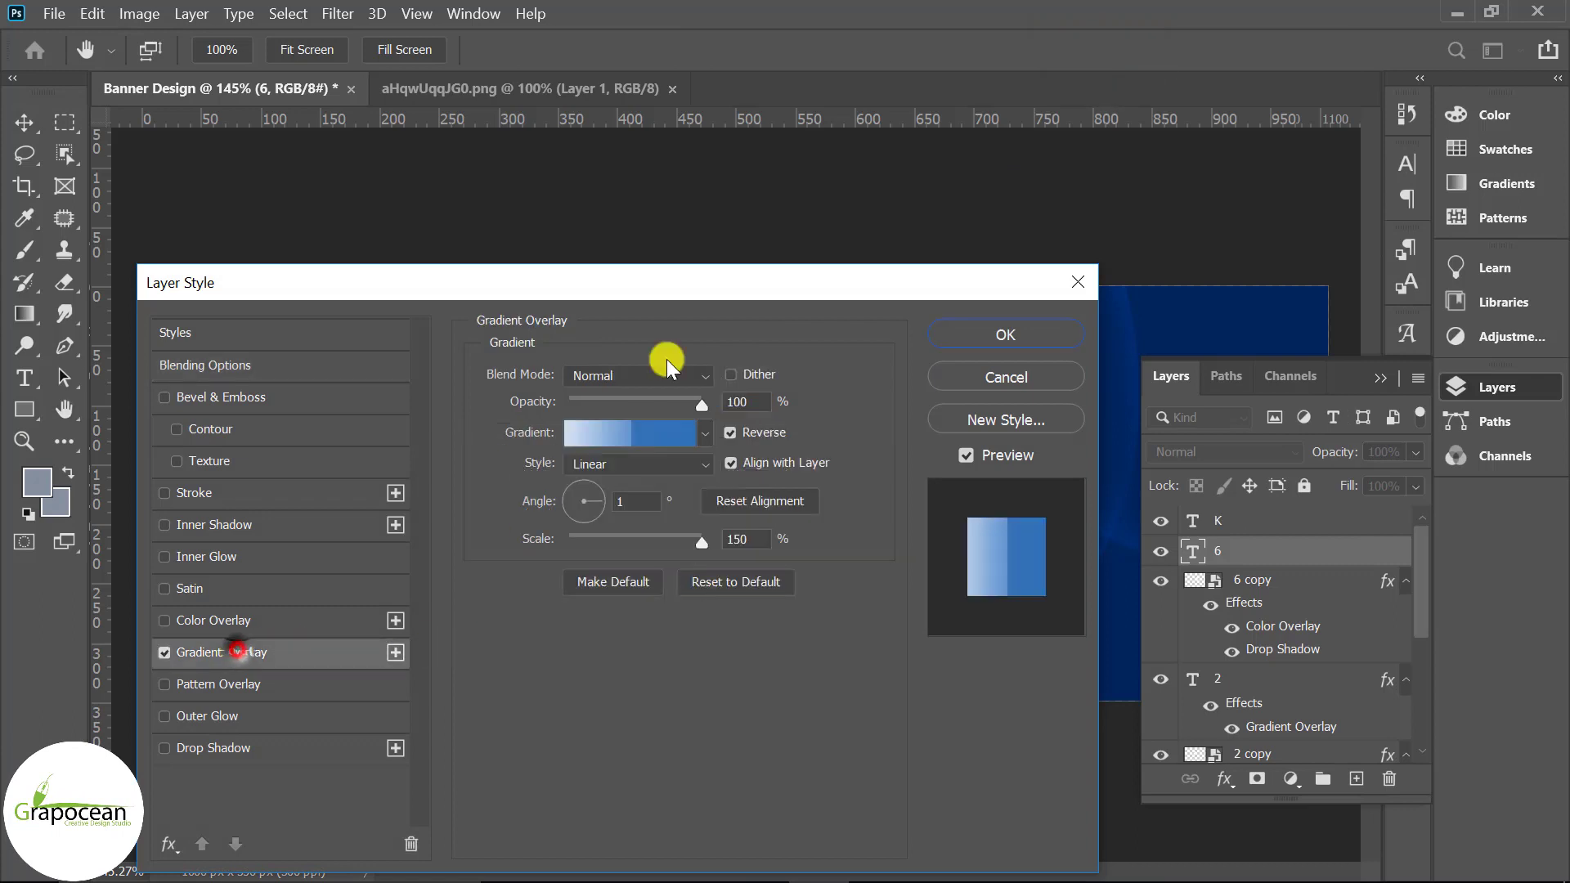
left_click_drag(670, 288, 1362, 359)
left_click(1392, 506)
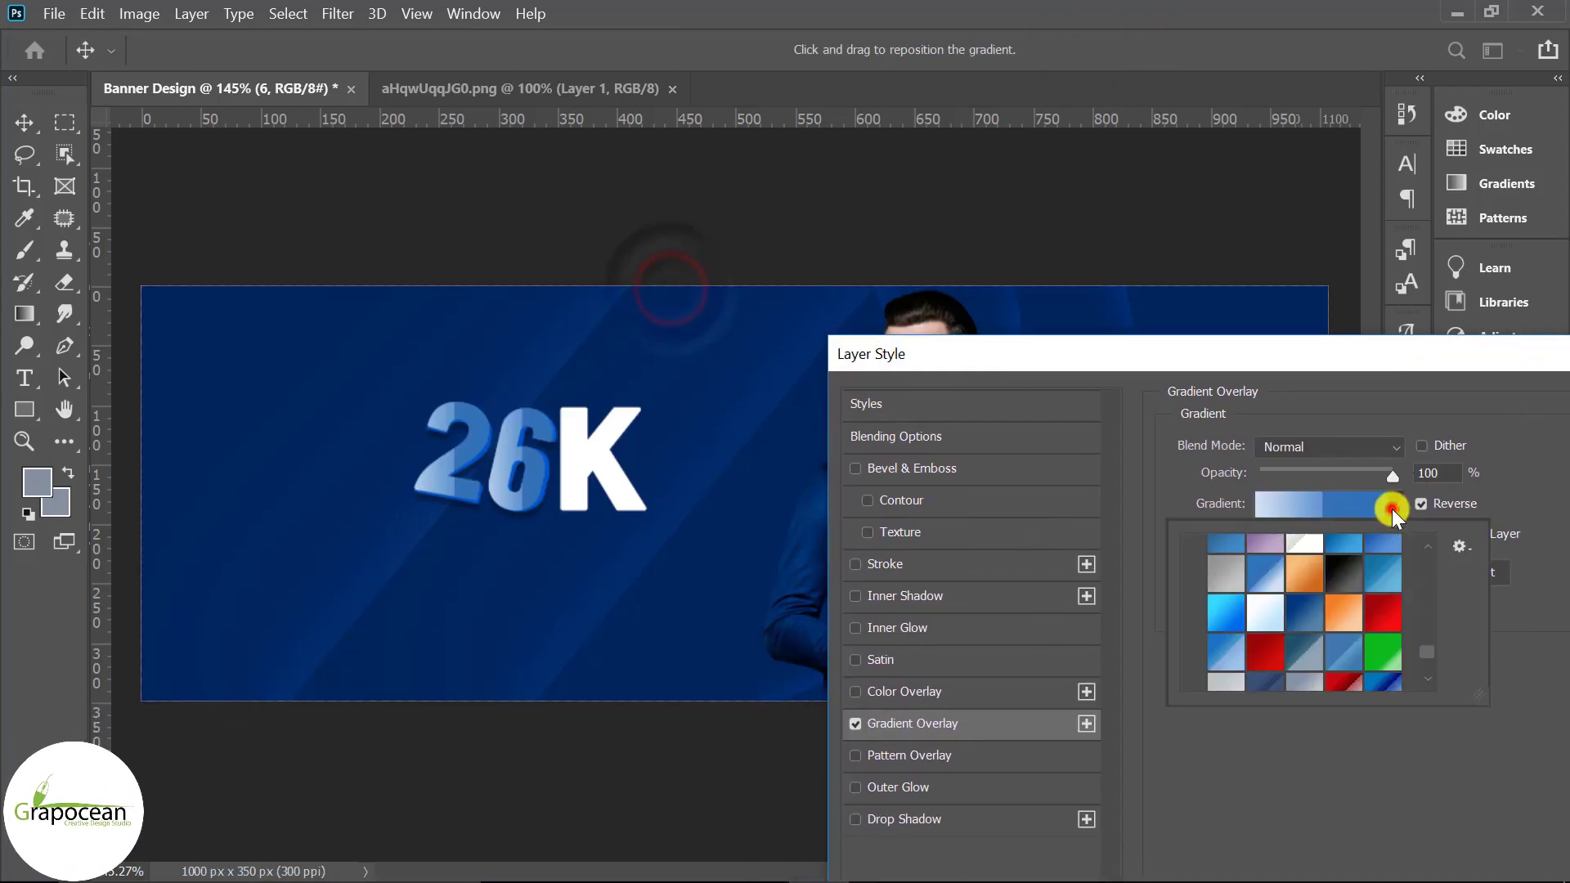
left_click(1305, 615)
left_click(1384, 575)
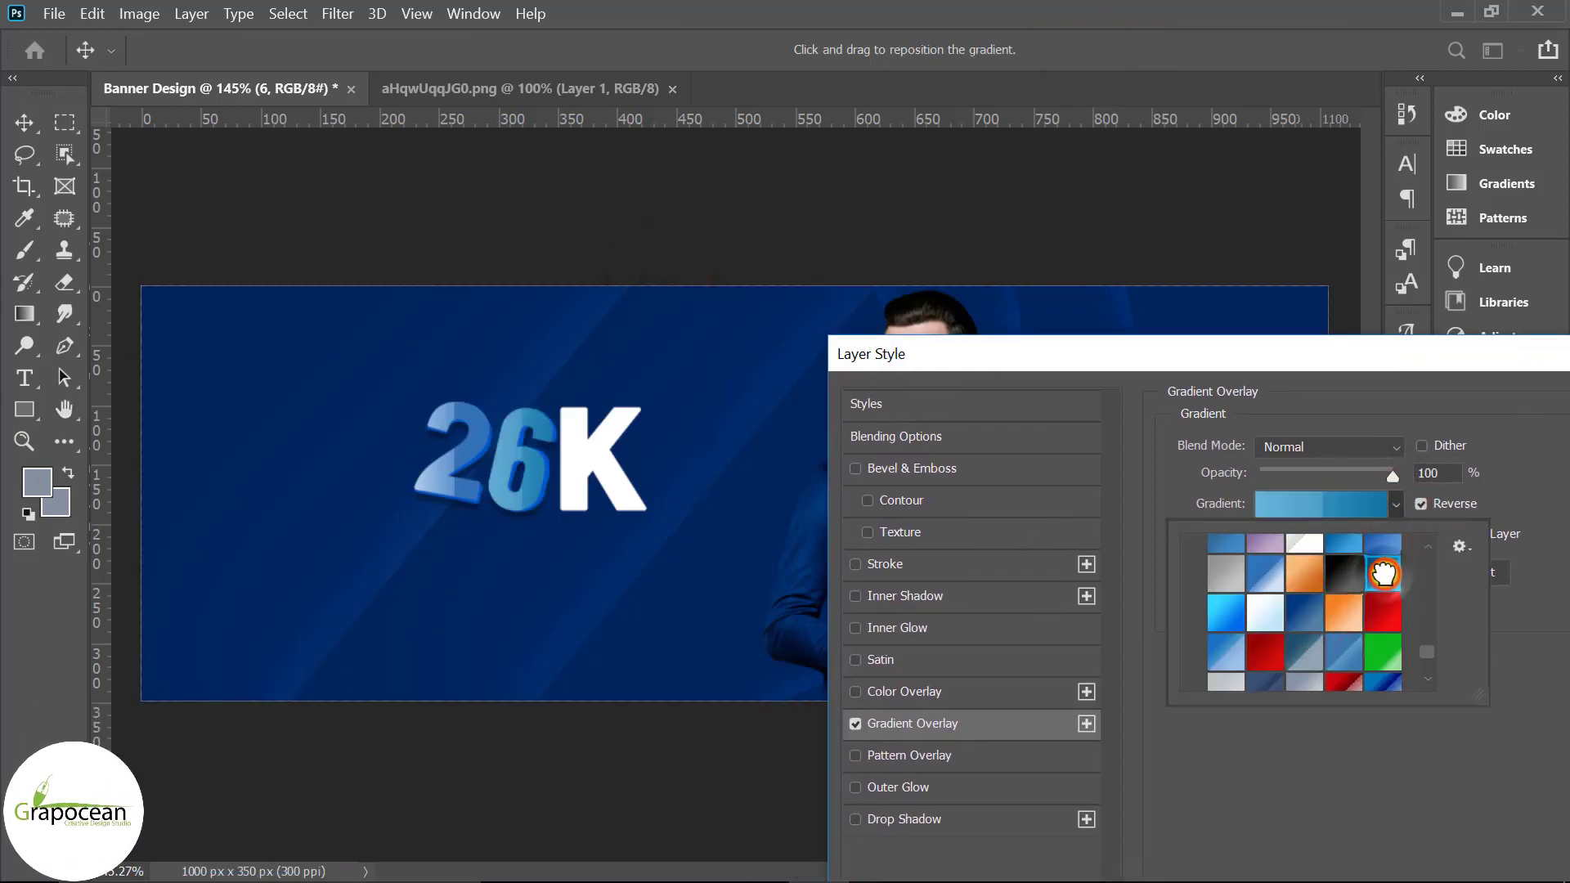
left_click(1349, 655)
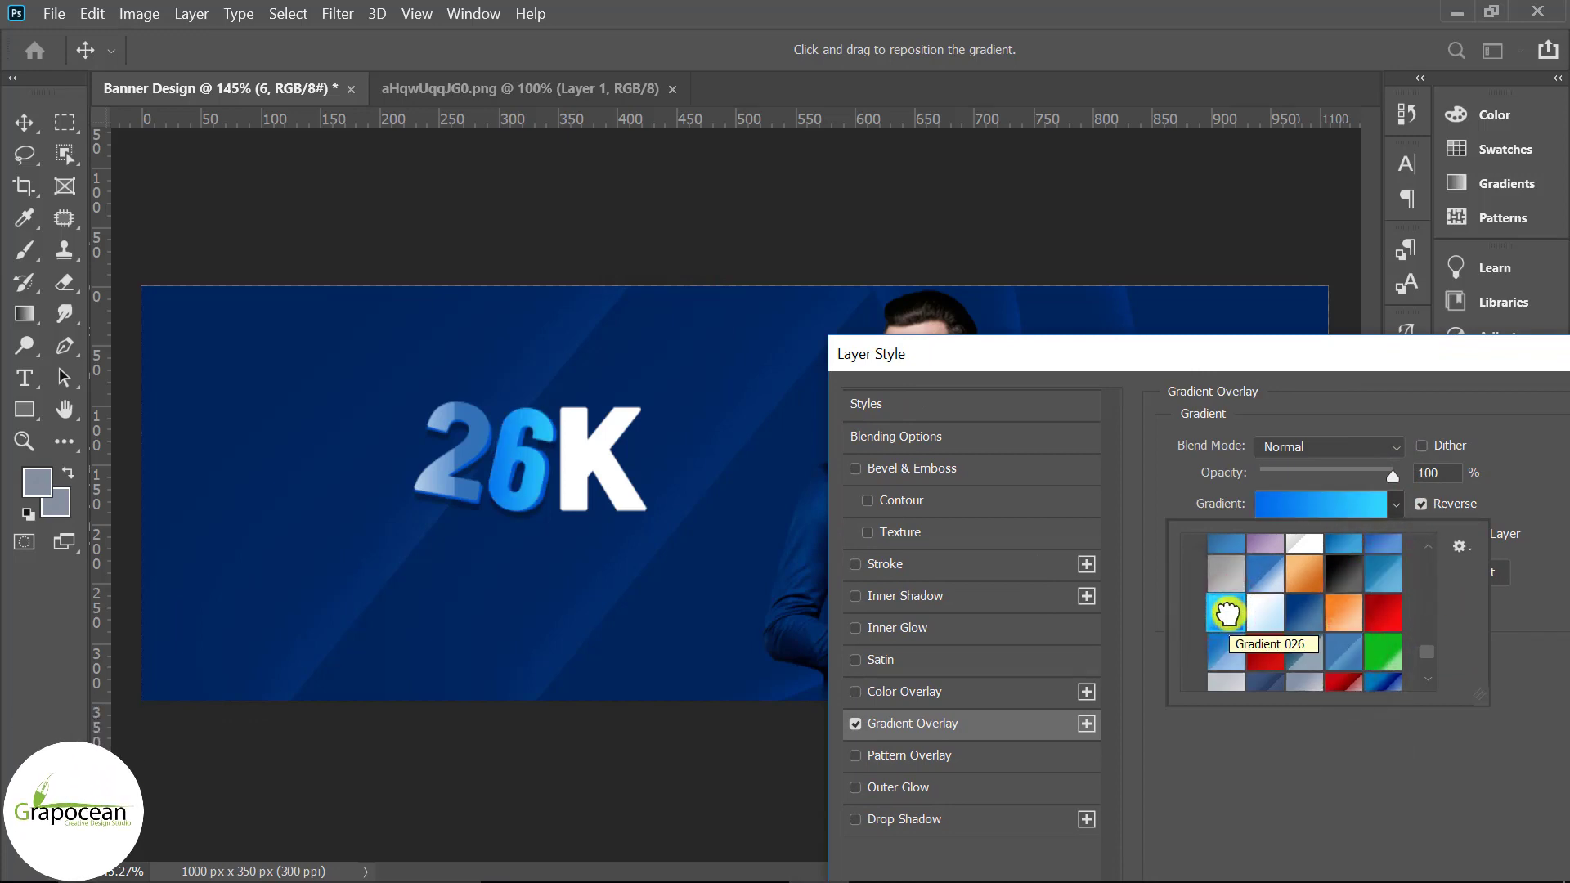
left_click(914, 368)
left_click_drag(977, 415, 669, 767)
left_click(852, 749)
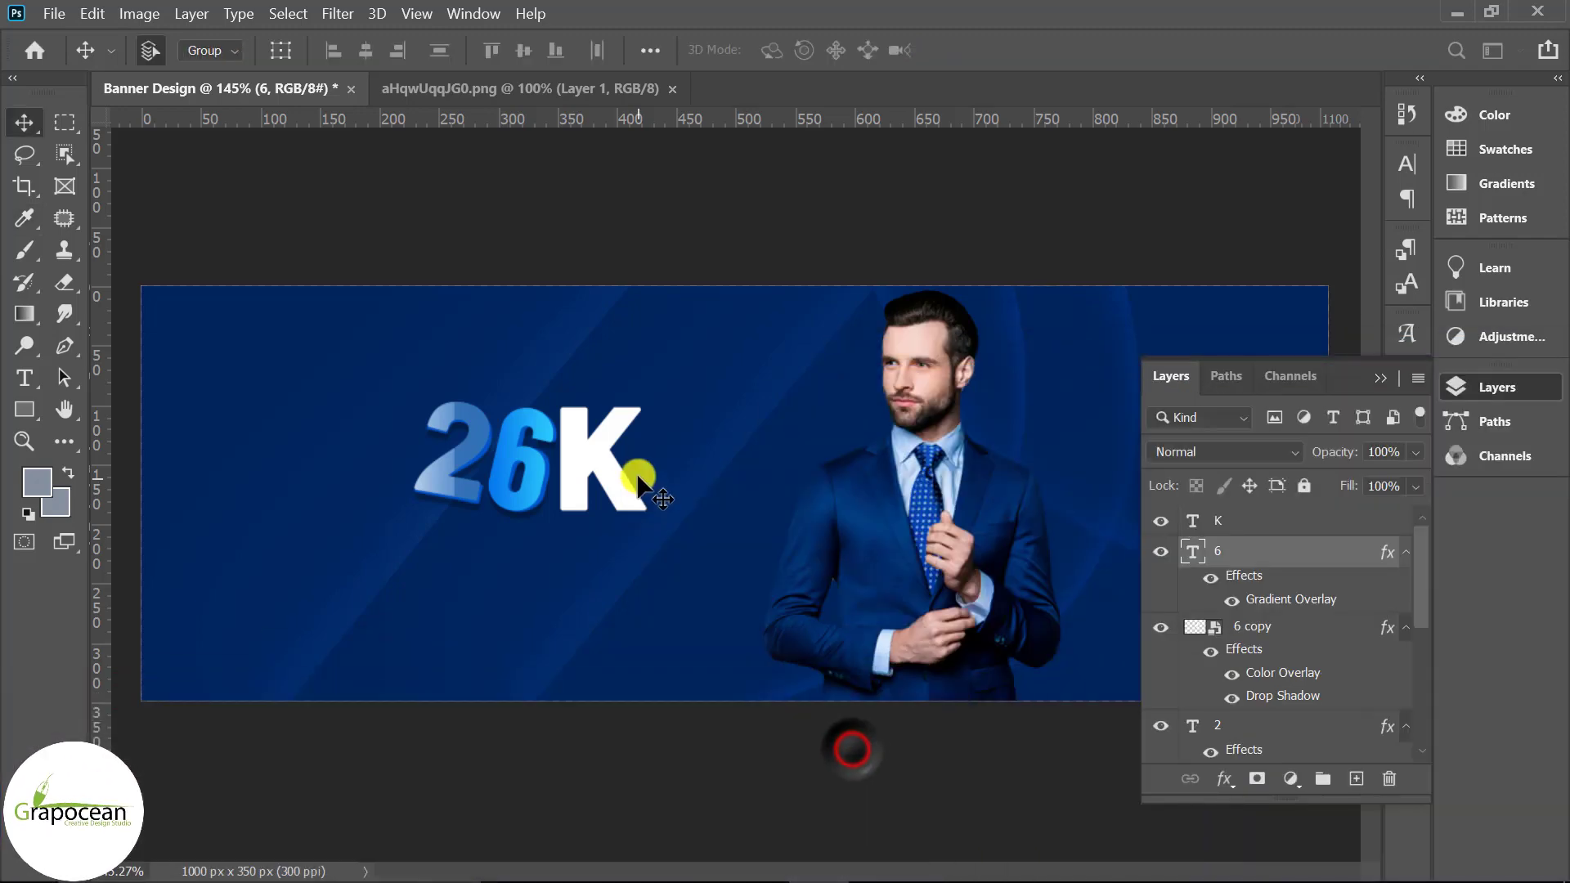
left_click(623, 484)
Step: Duplicate the K layer and convert the K copy into a smart object
left_click(1161, 521)
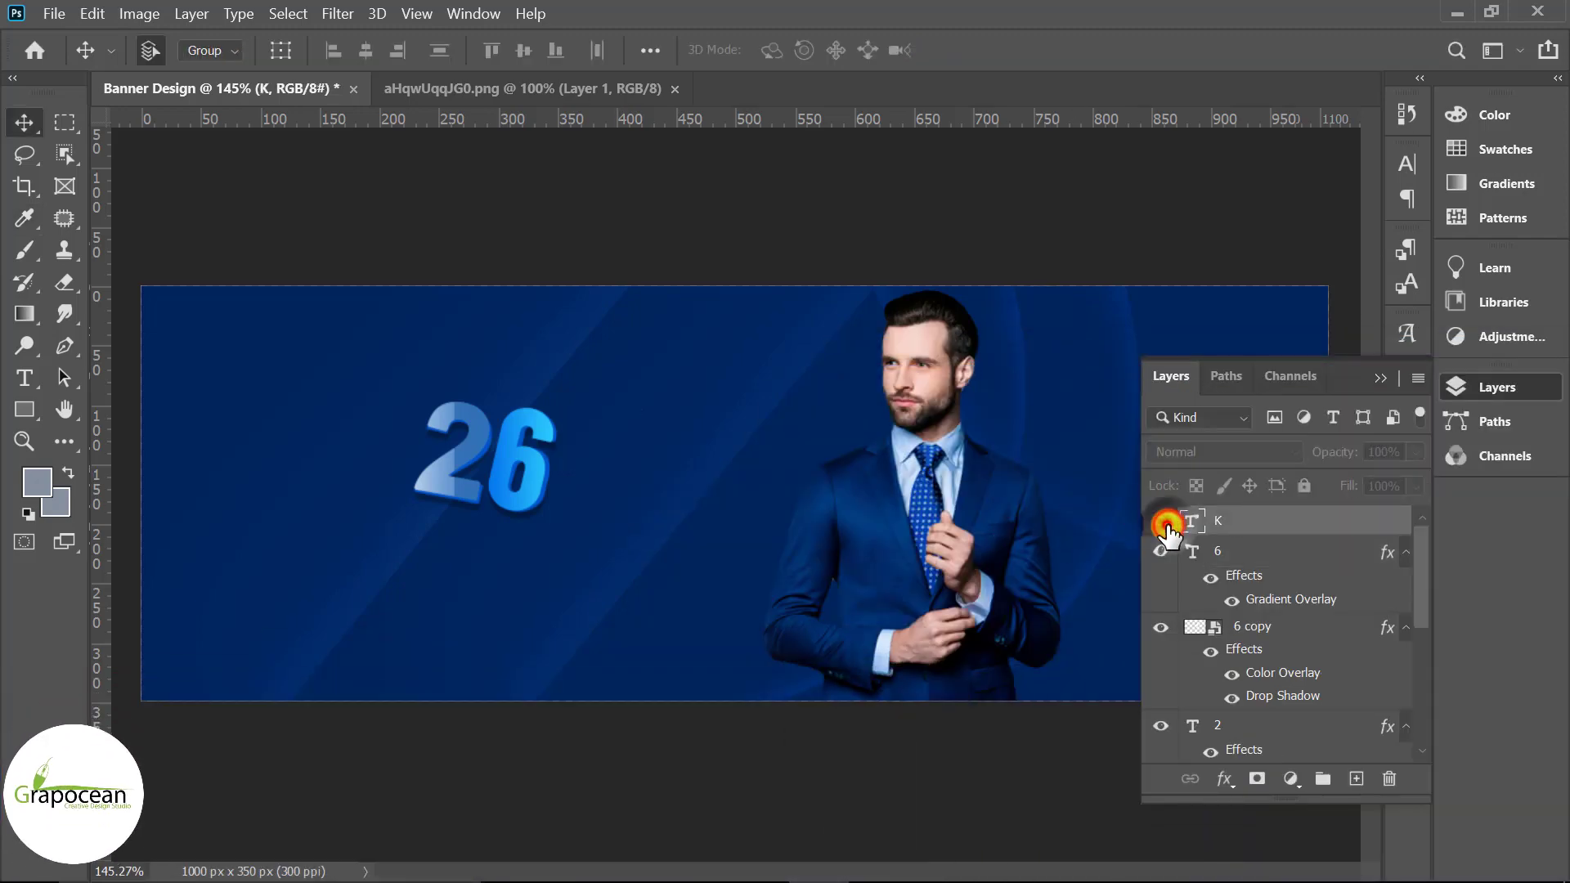
scroll(702, 508, "up", 2)
scroll(747, 604, "down", 5)
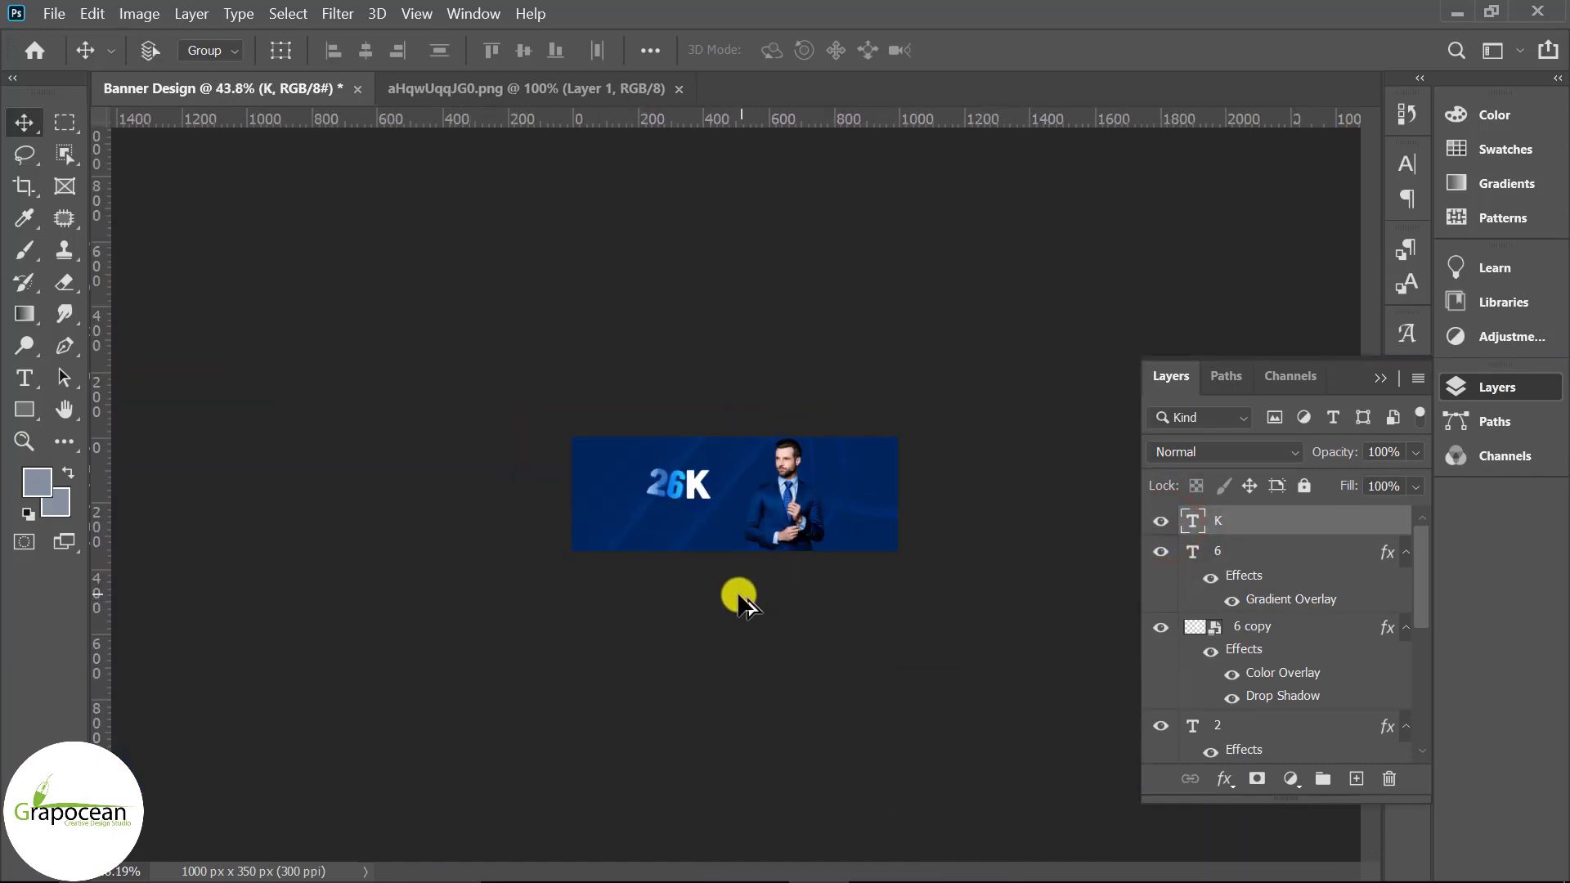
scroll(621, 491, "up", 3)
scroll(622, 495, "up", 2)
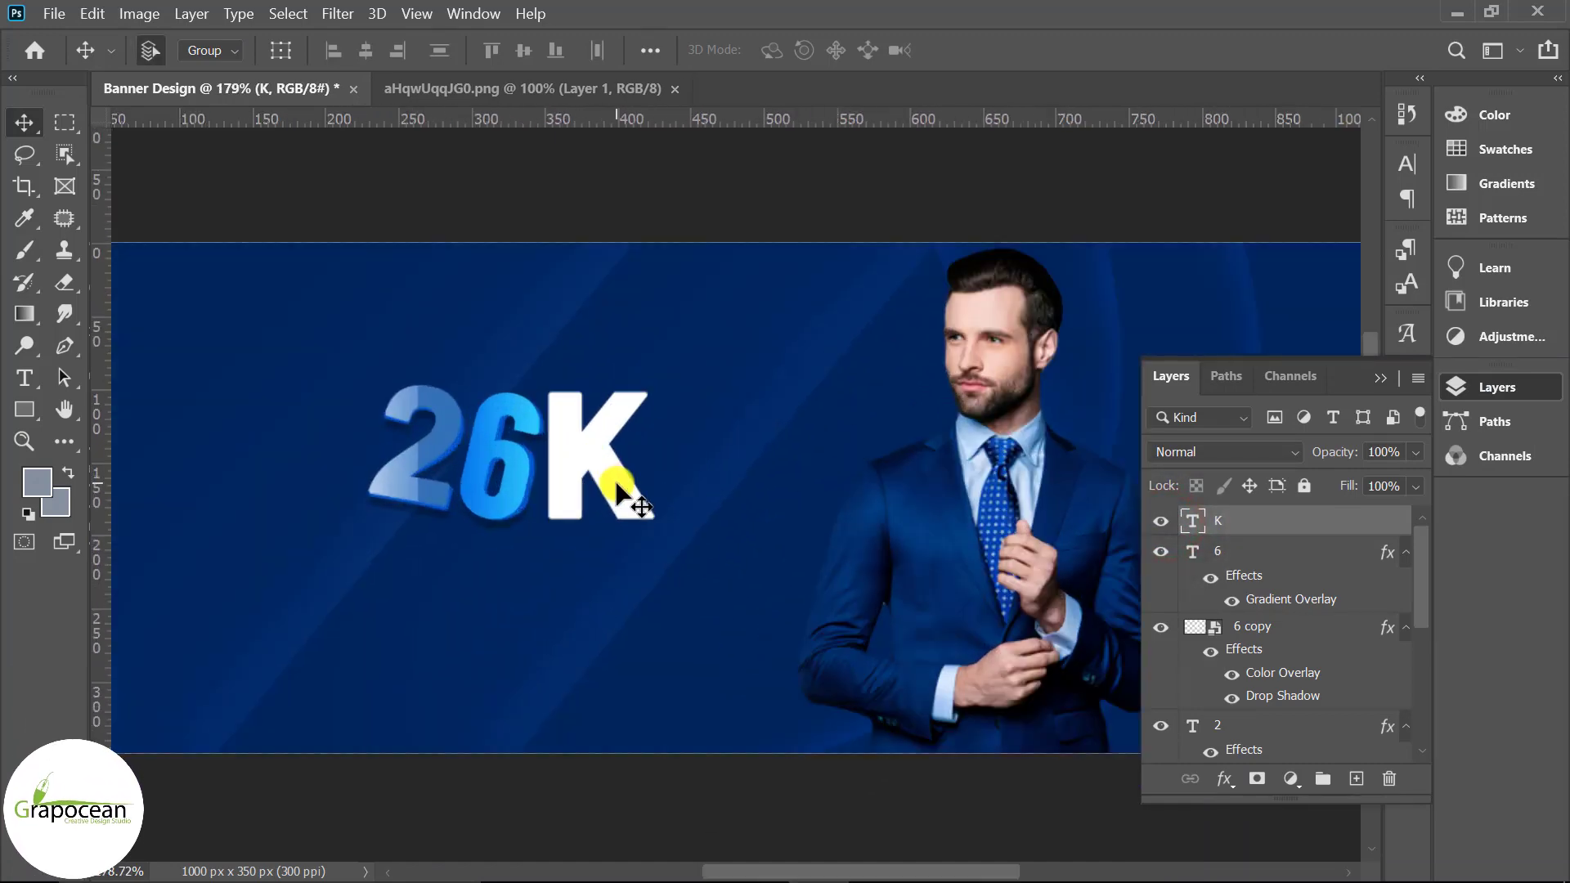
right_click(1318, 534)
key("Escape")
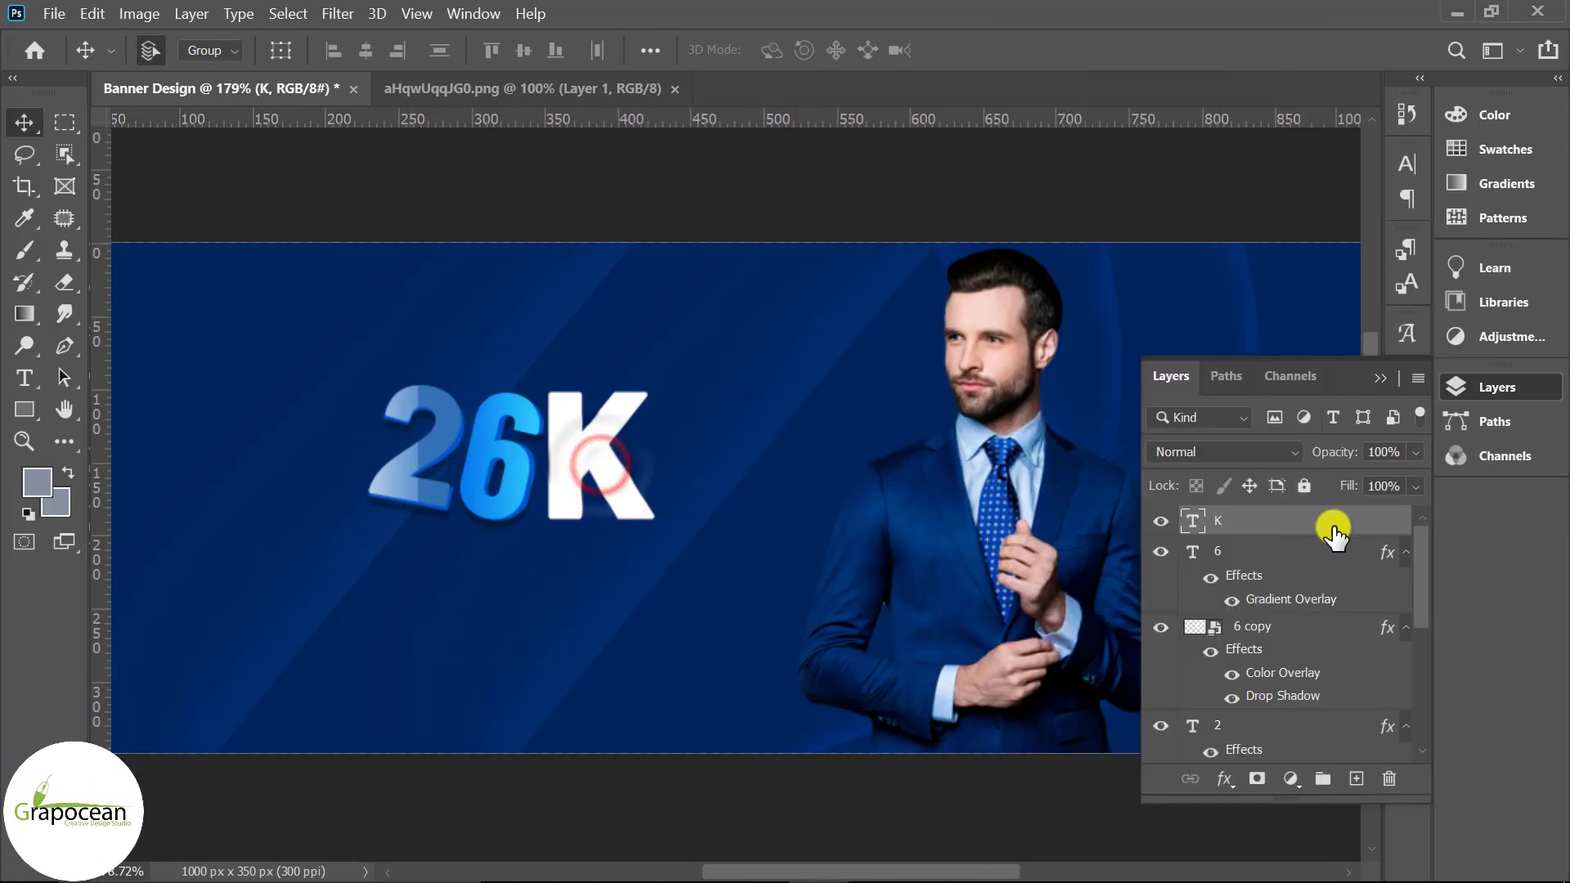
key("ctrl+j")
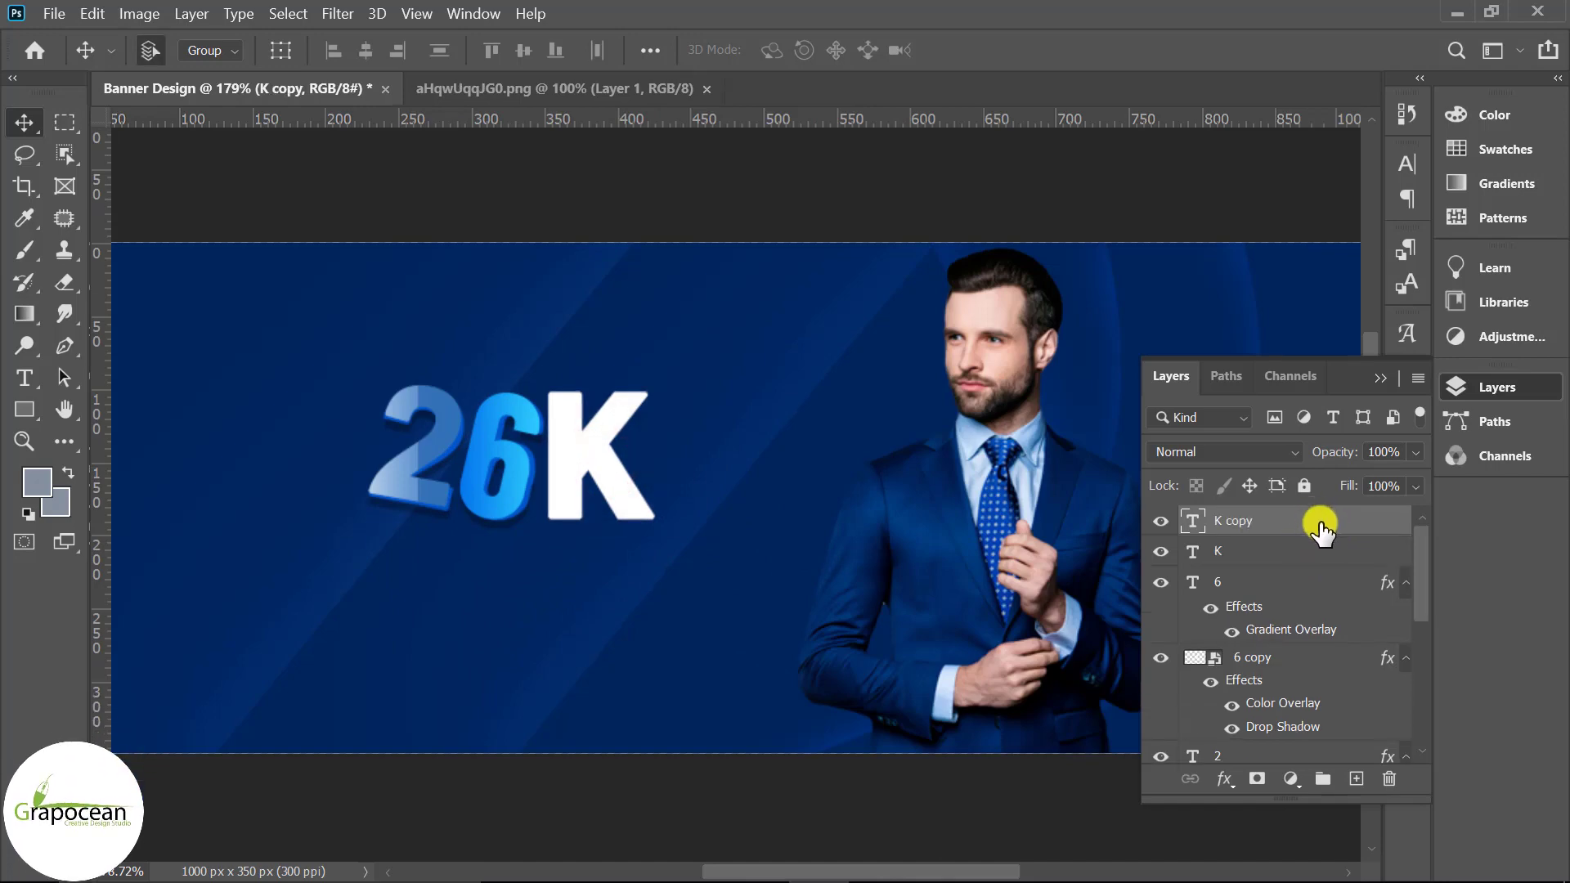
right_click(1319, 530)
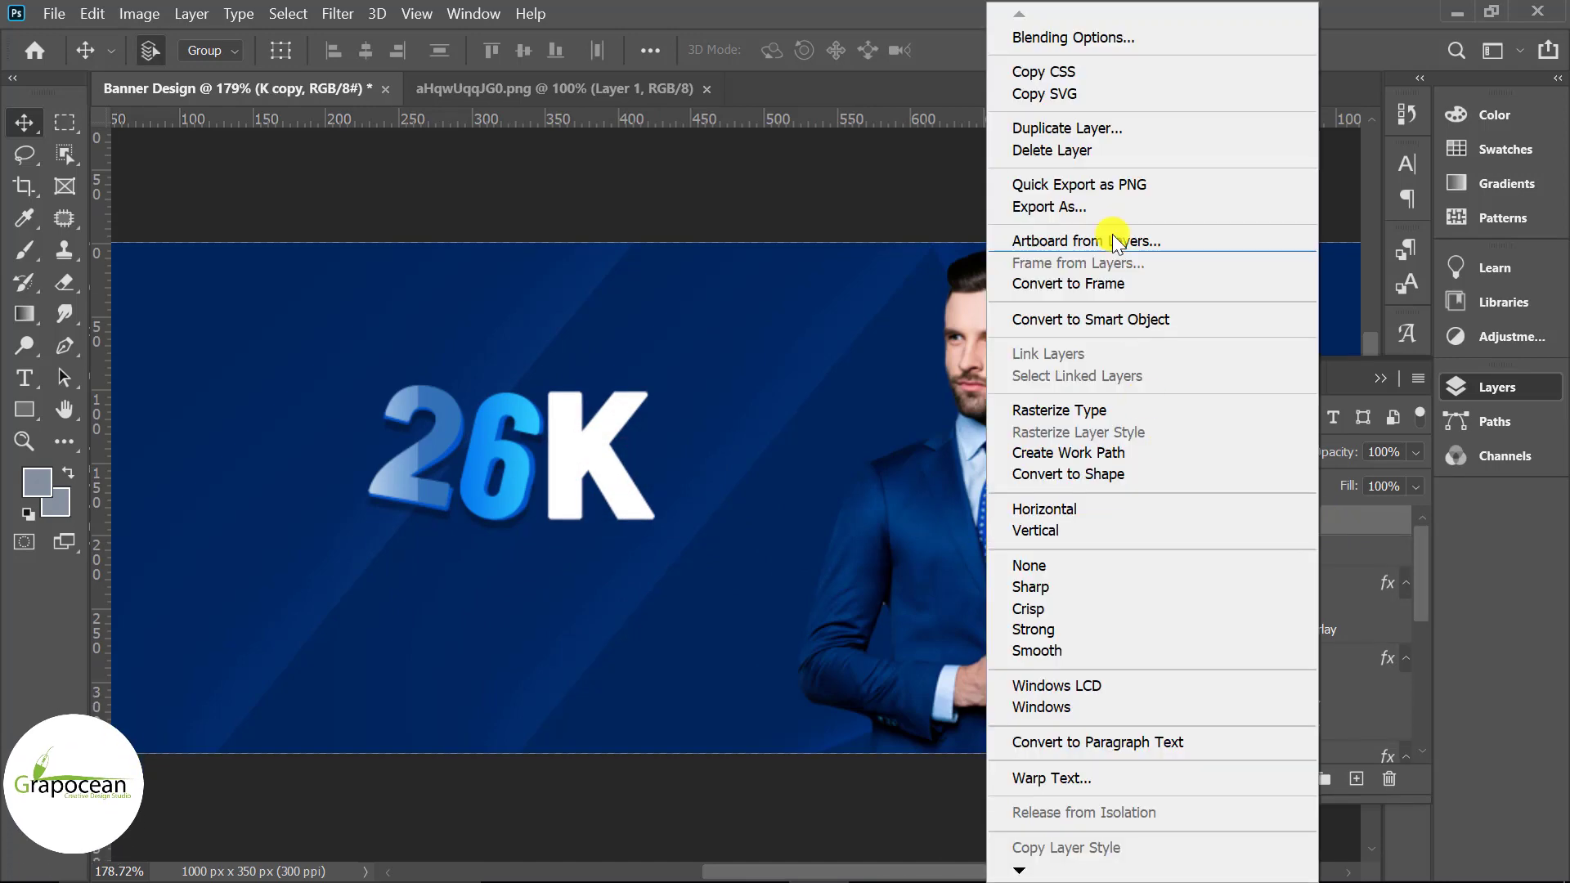
left_click(1112, 321)
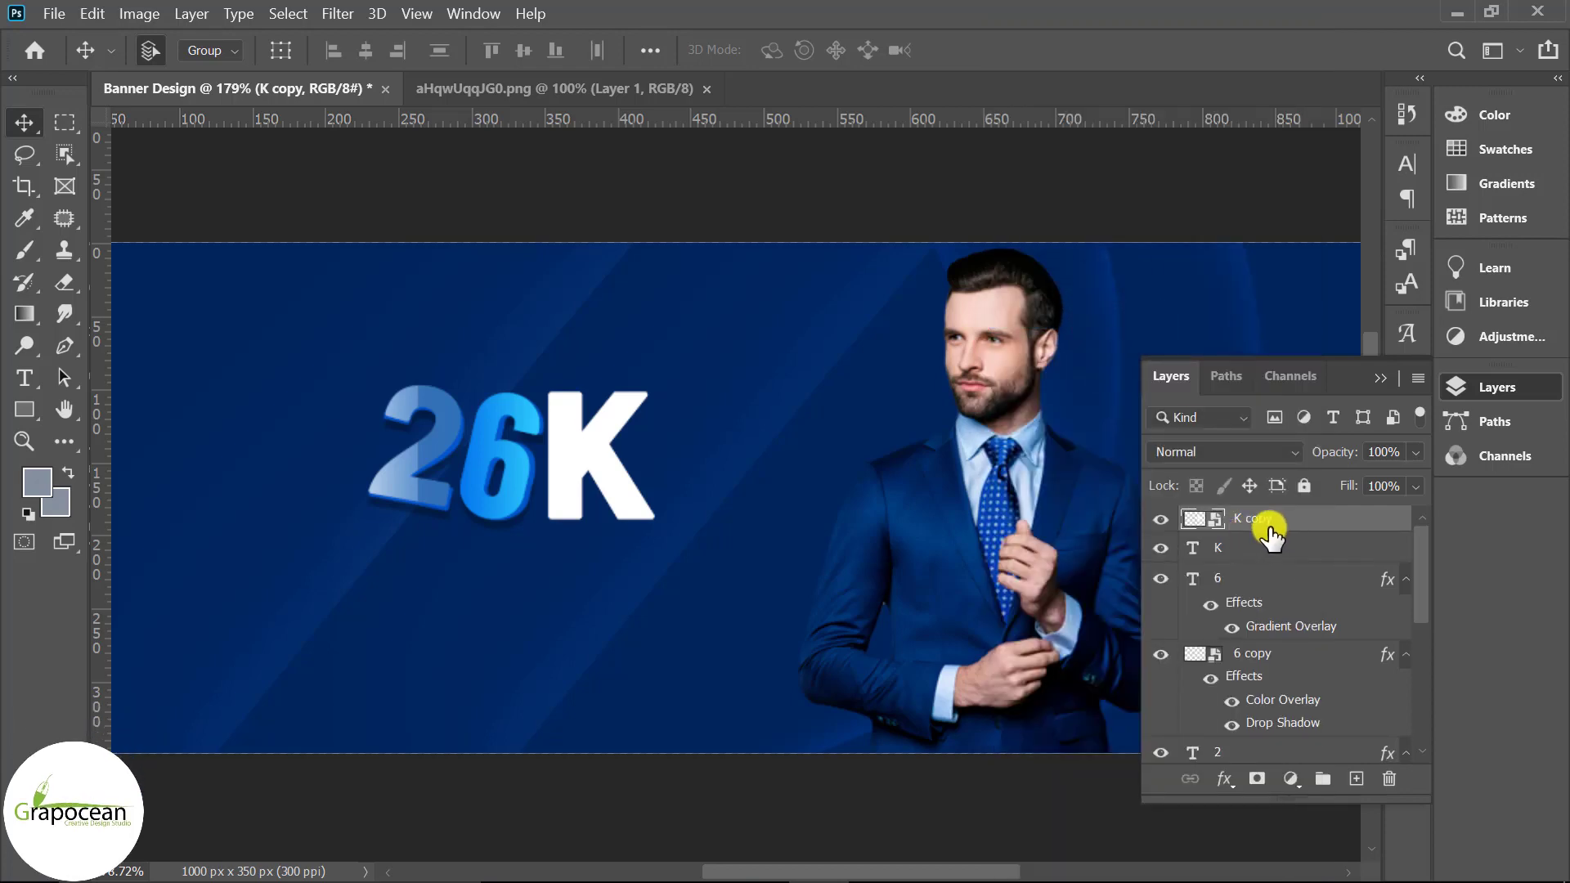
Step: Widen the K copy's right side to about 105% and move it beneath the original K
left_click(89, 13)
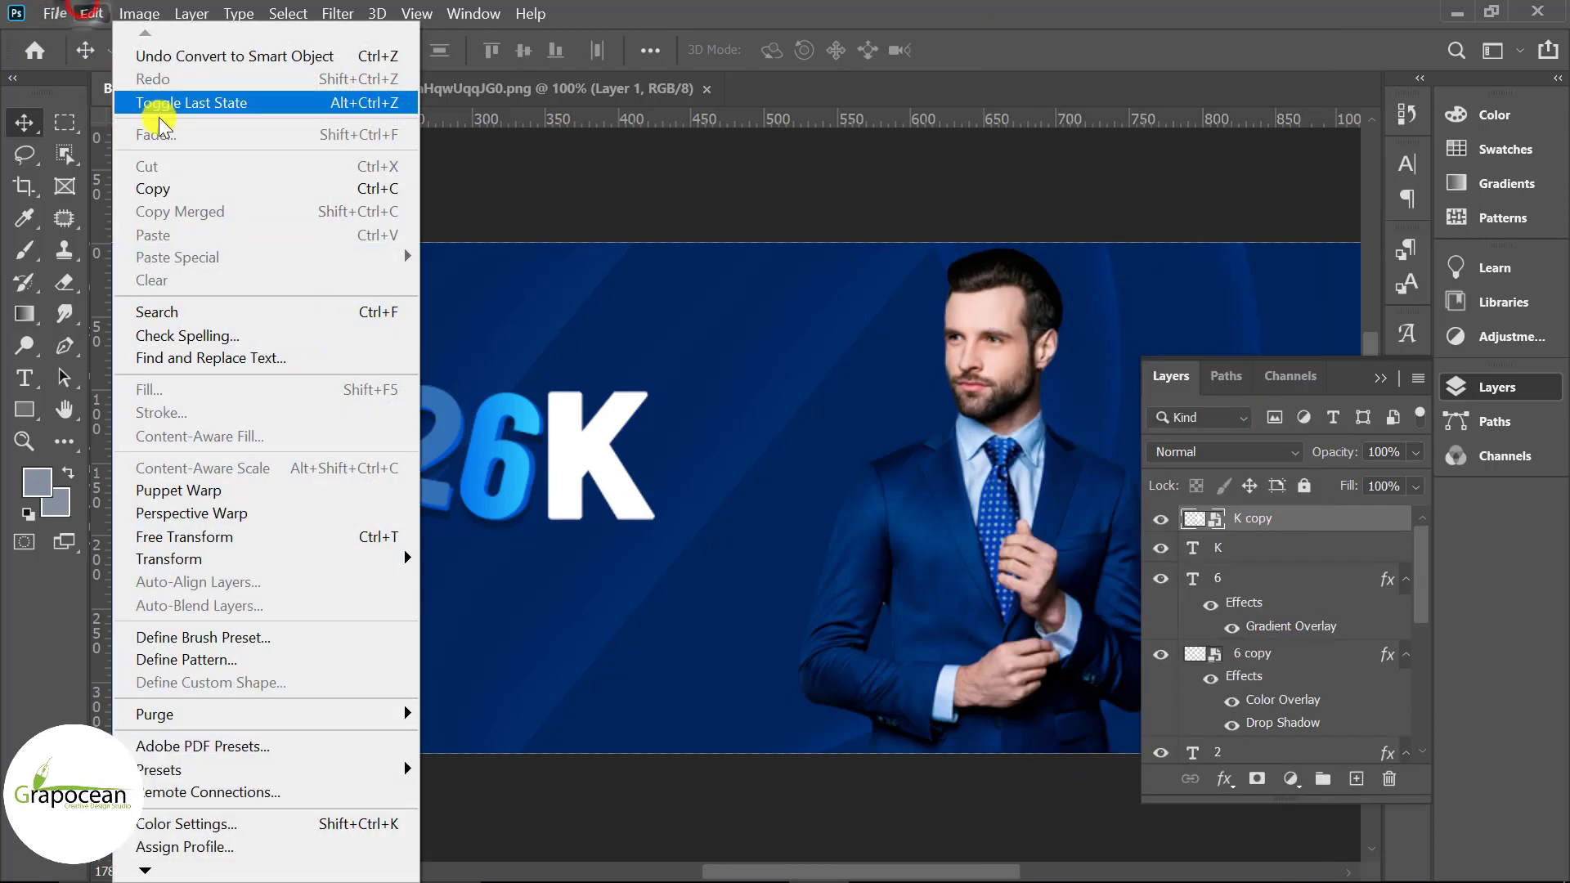
left_click(214, 536)
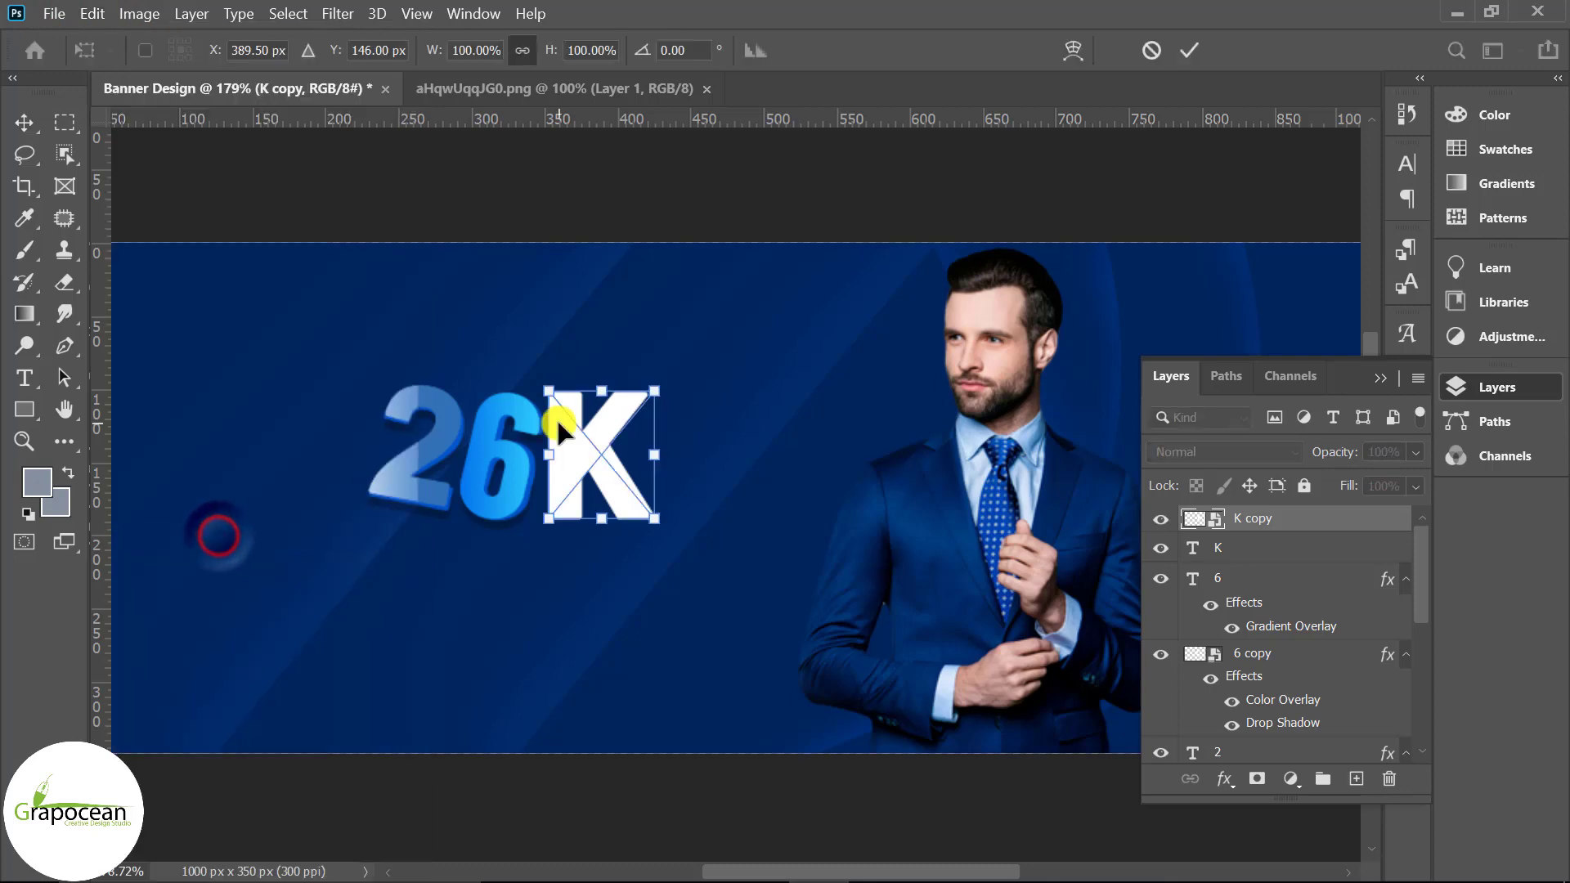
scroll(630, 414, "up", 5)
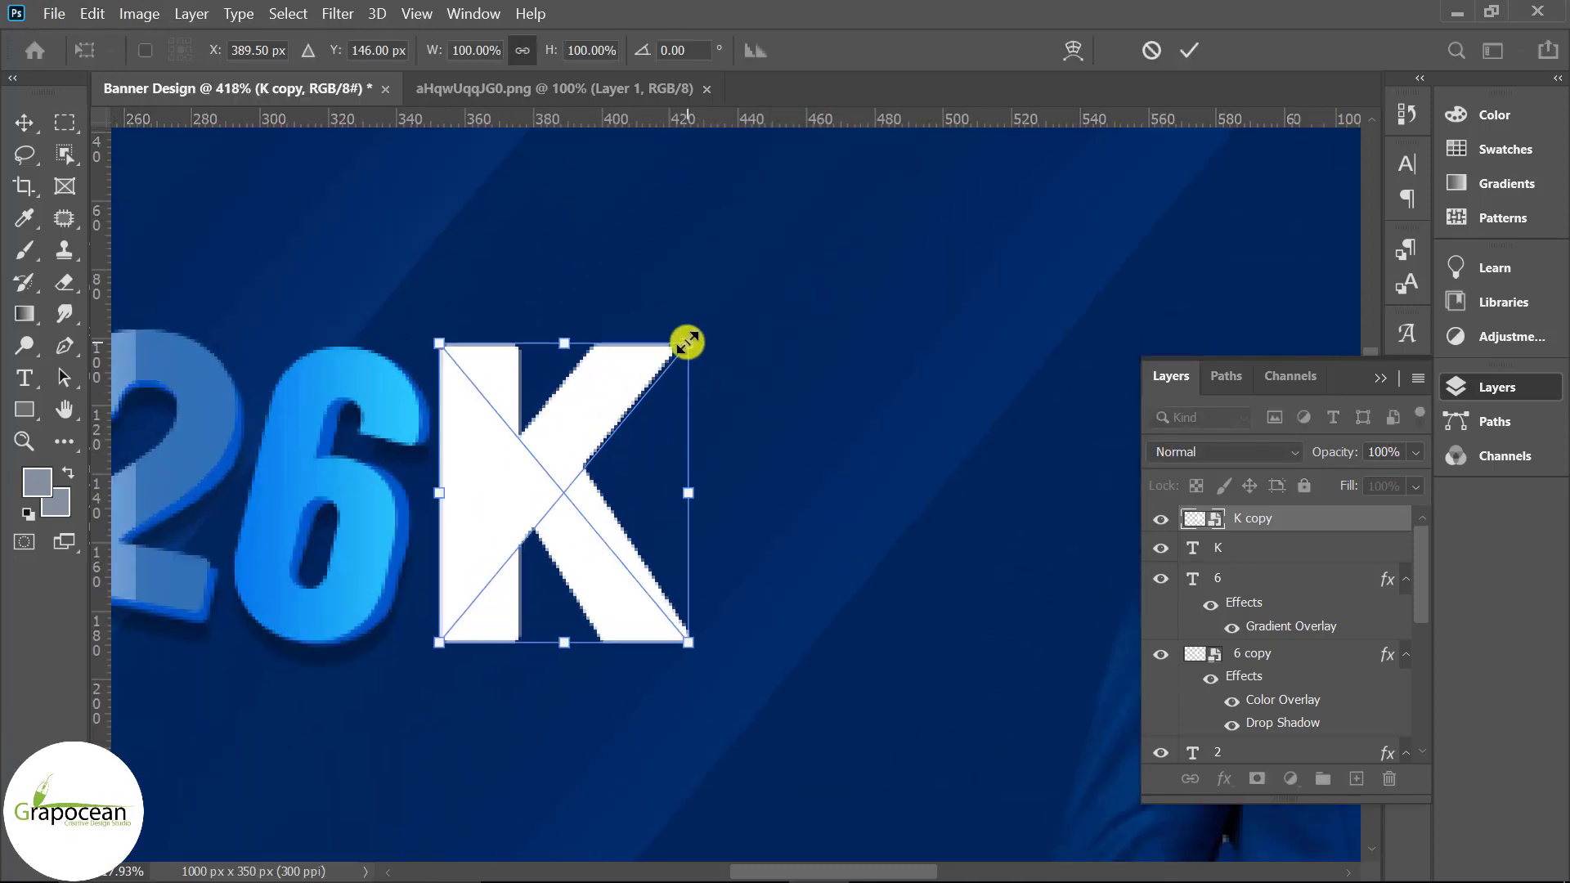
scroll(688, 342, "up", 2)
left_click_drag(689, 347, 701, 350)
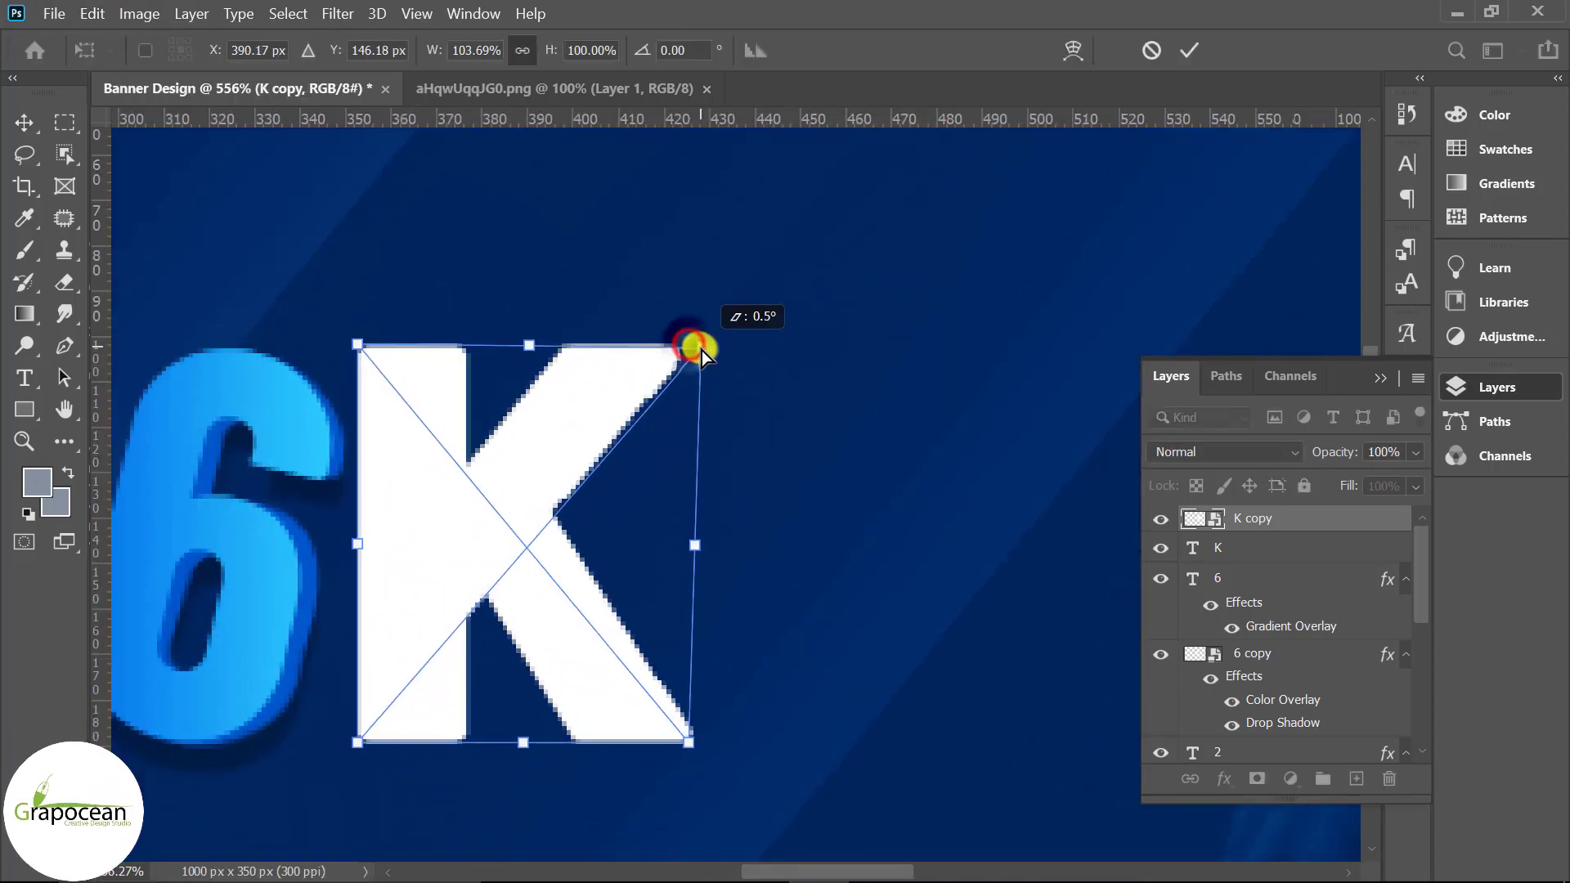
left_click_drag(691, 741, 708, 743)
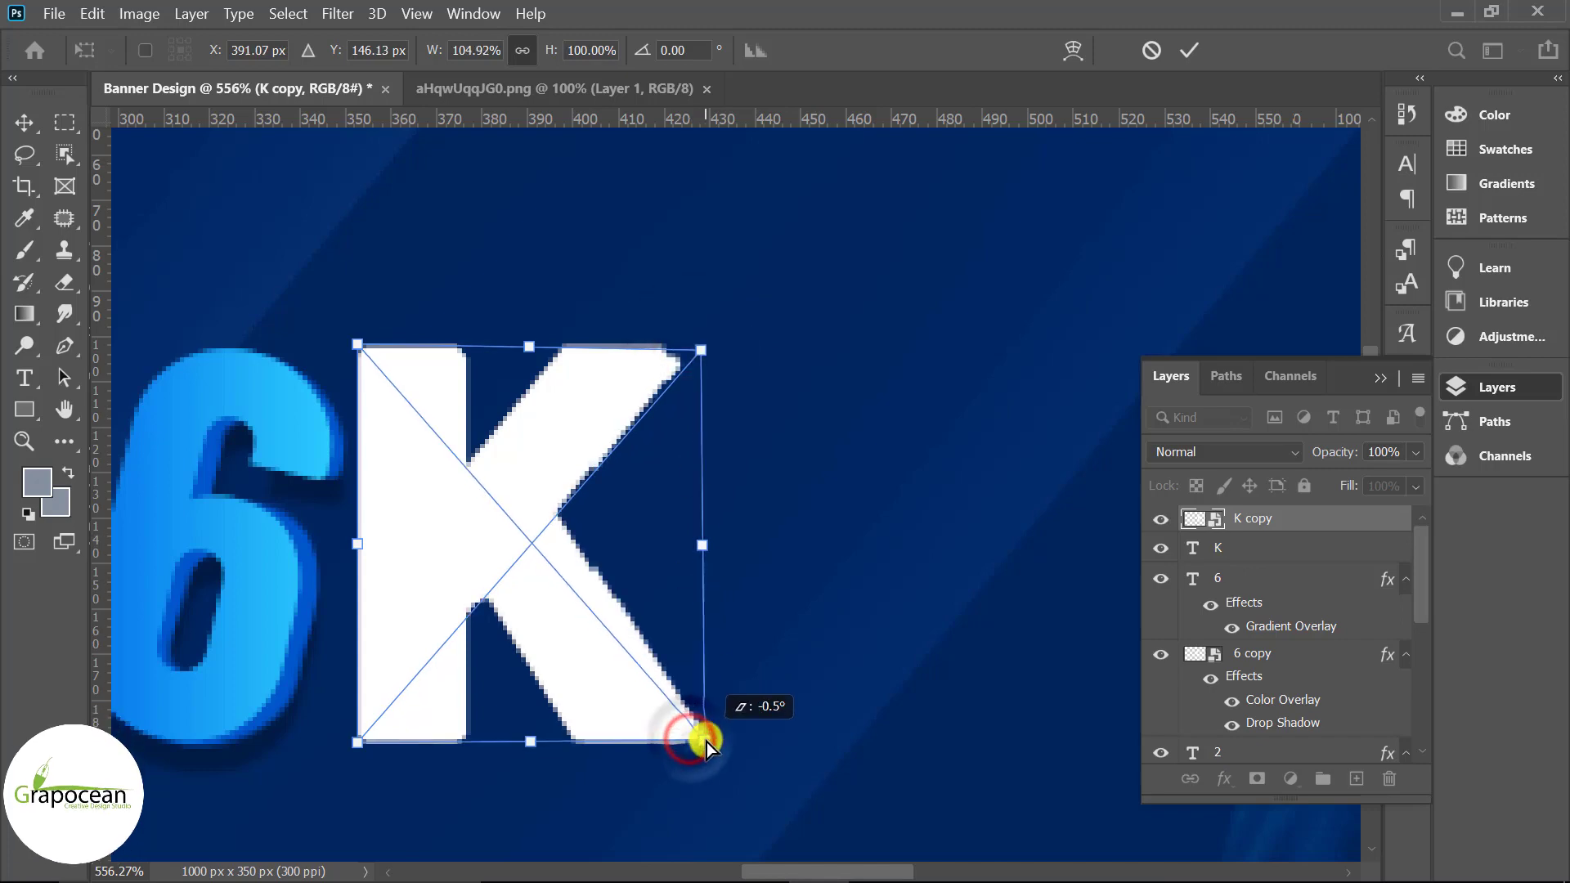
left_click(1189, 49)
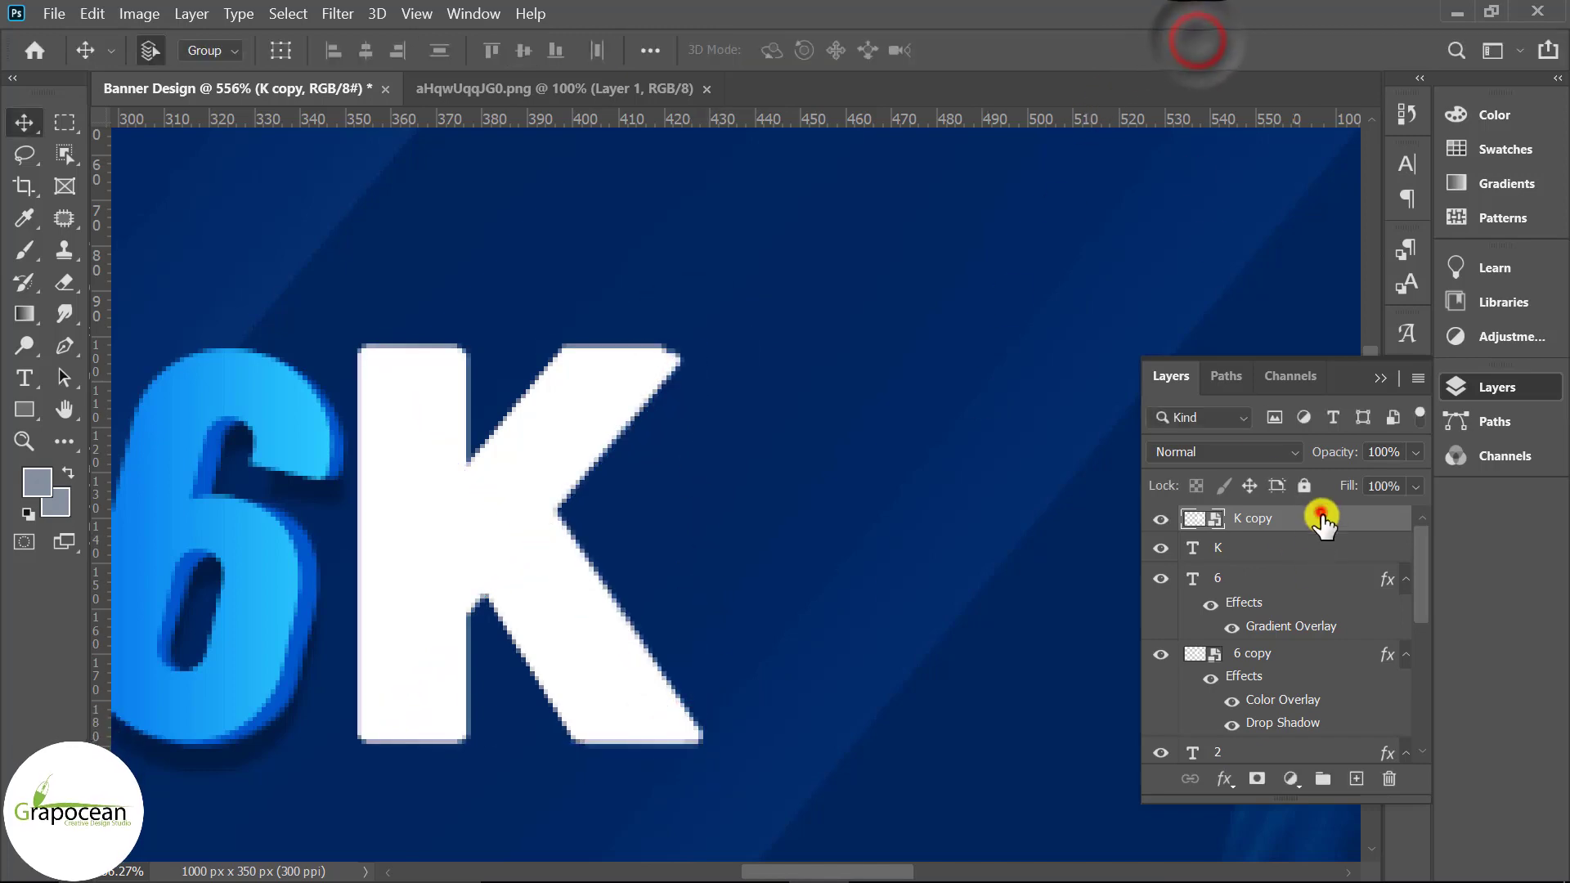
left_click_drag(1319, 514, 1318, 558)
right_click(1342, 552)
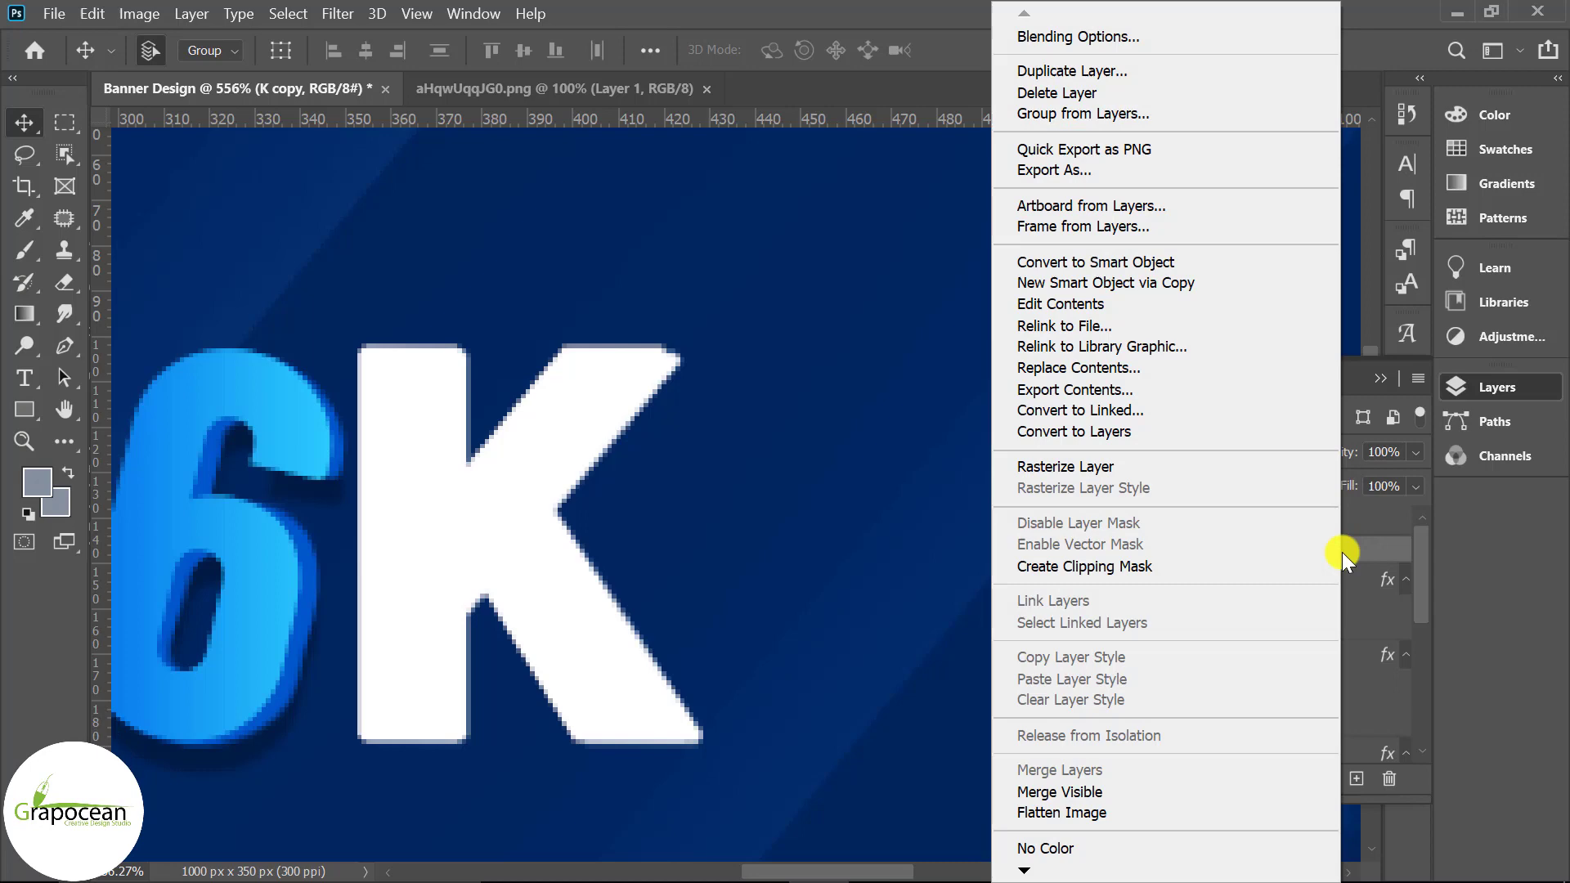
Step: Give the K copy a blue Color Overlay layer style
left_click(1118, 39)
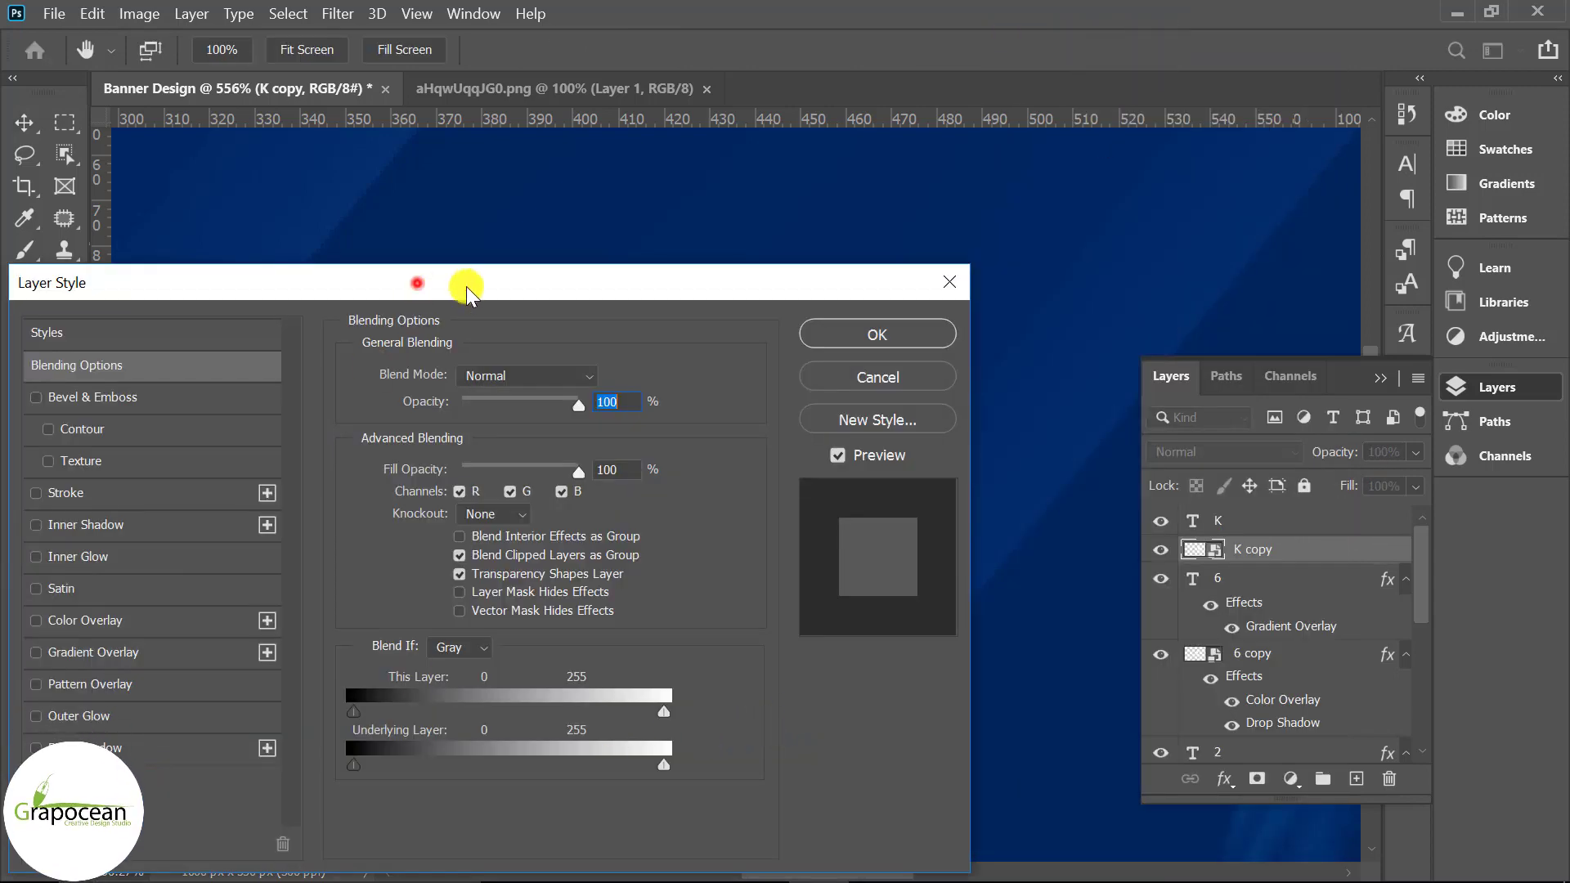
left_click_drag(468, 291, 1160, 258)
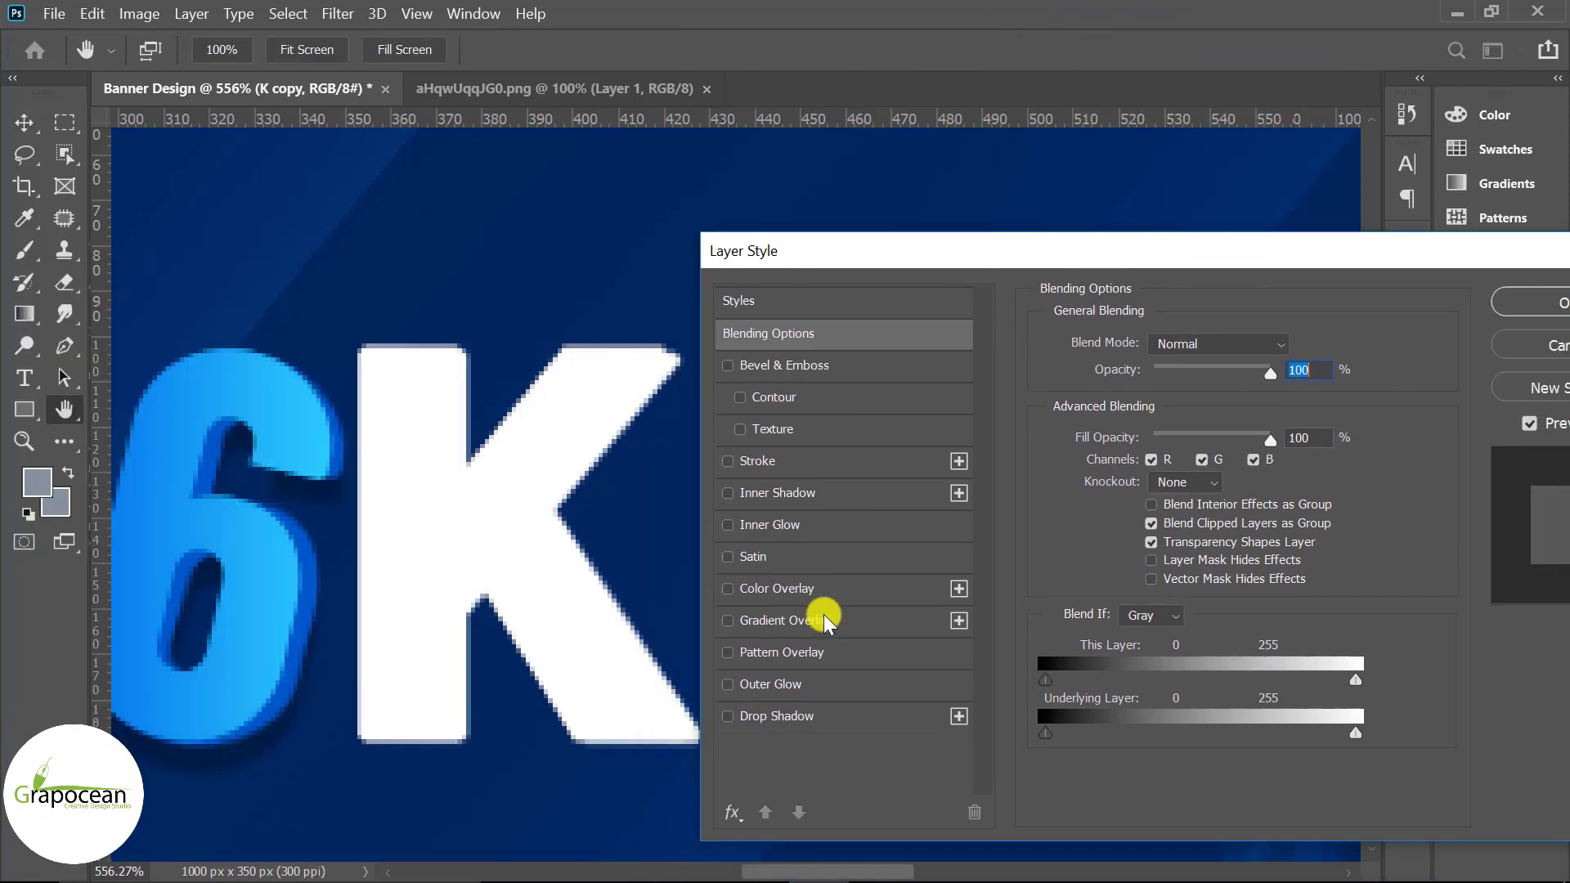
left_click(810, 587)
left_click_drag(1224, 264, 799, 502)
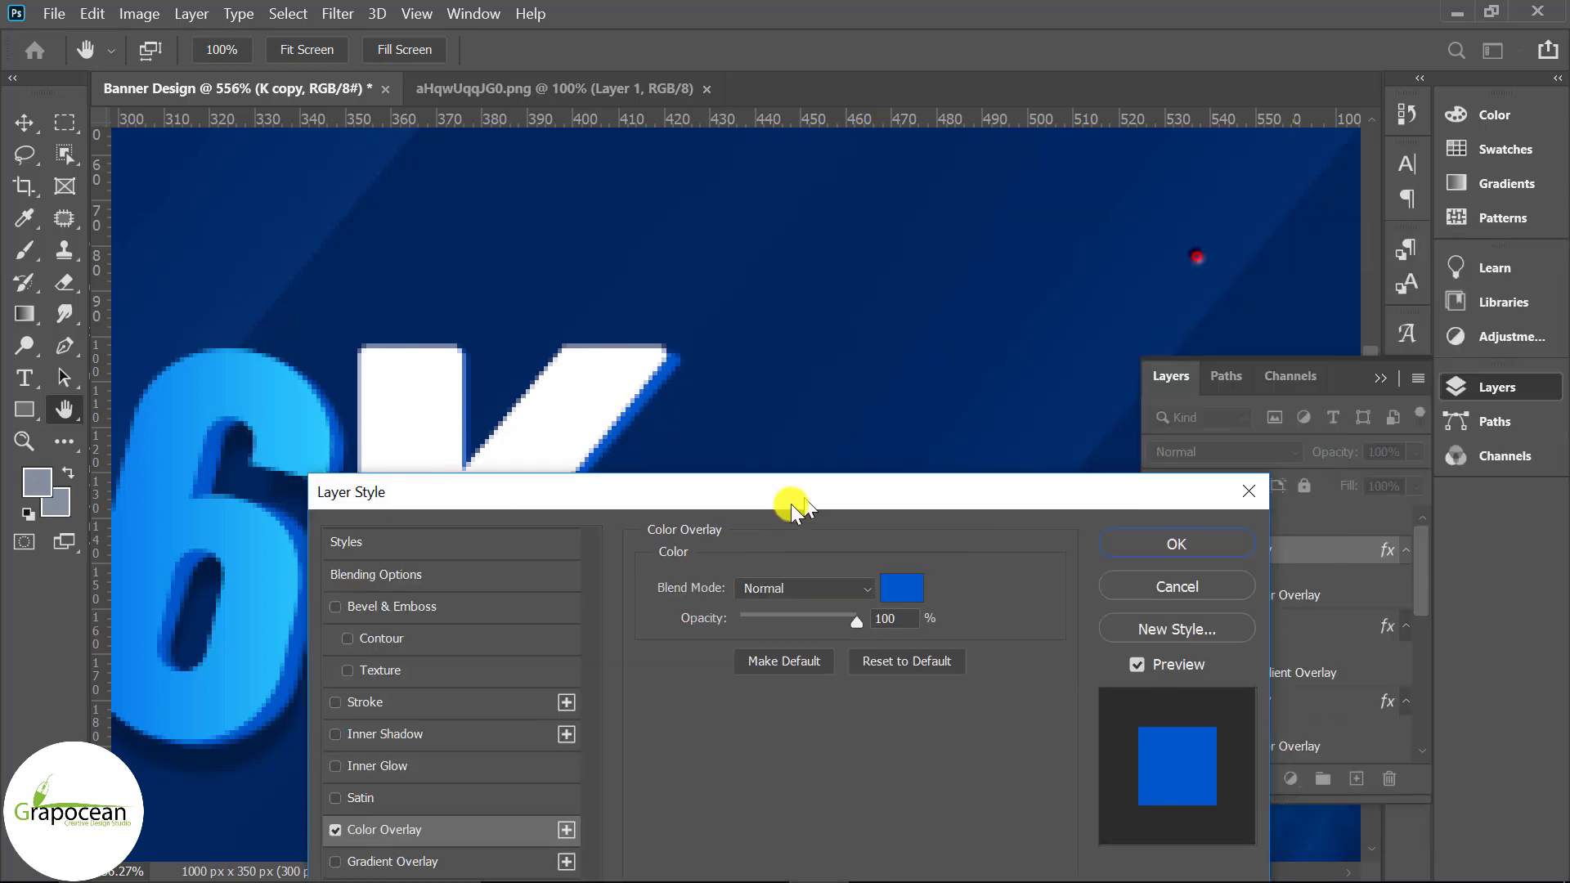
left_click(1033, 590)
scroll(667, 376, "up", 3)
scroll(667, 376, "down", 1)
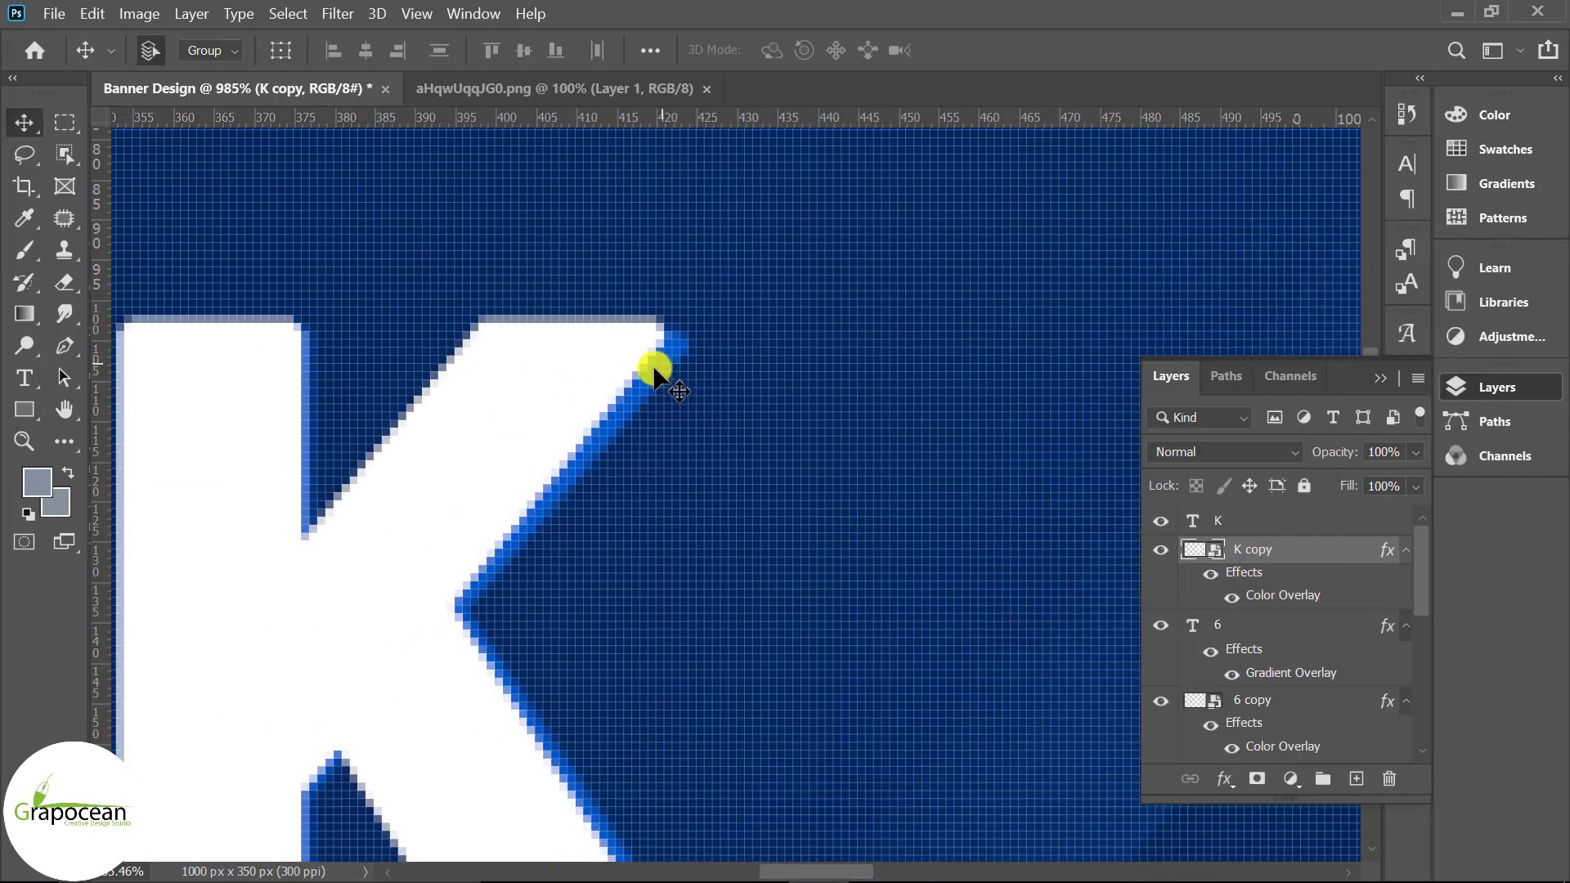
scroll(654, 350, "down", 2)
scroll(665, 448, "down", 2)
Step: Warp the K copy slightly, nudging its bottom right, and commit
key("ctrl+t")
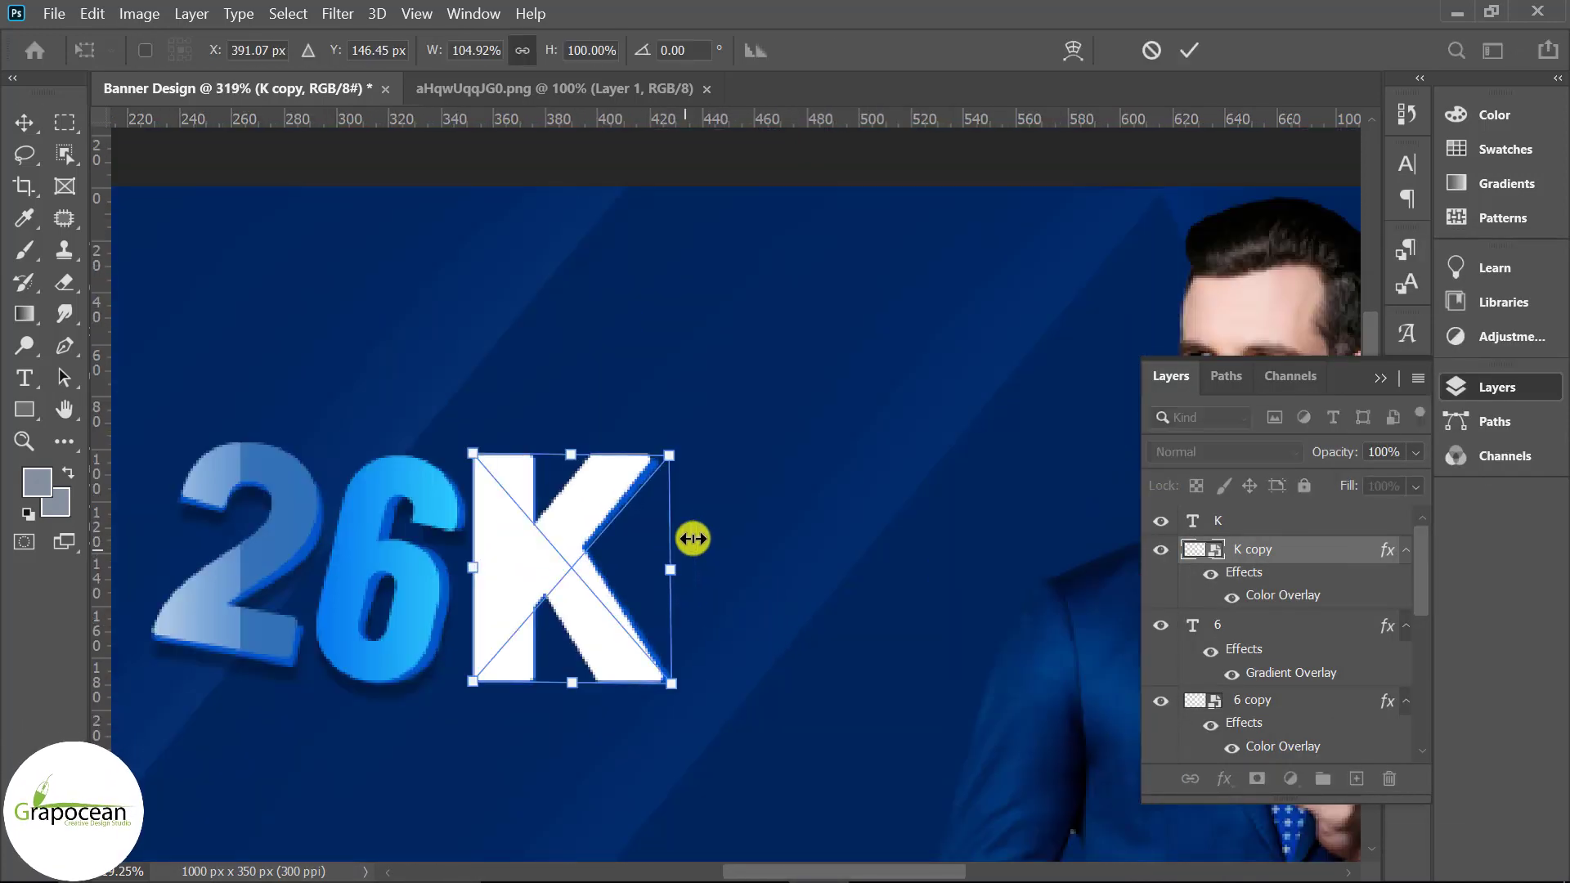
left_click(1077, 51)
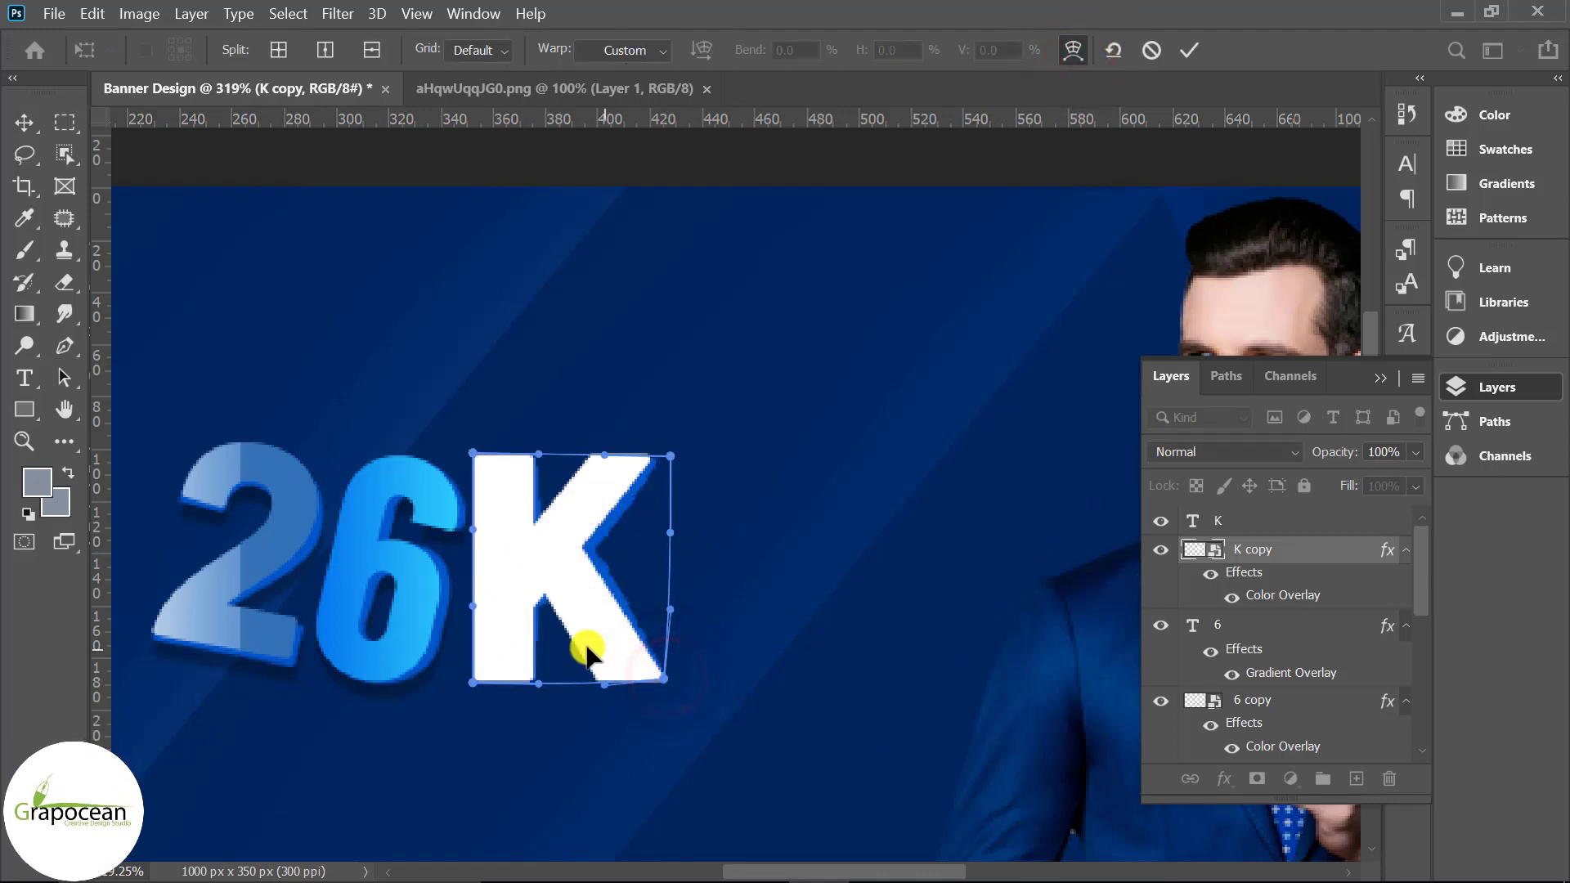
left_click_drag(535, 635, 544, 640)
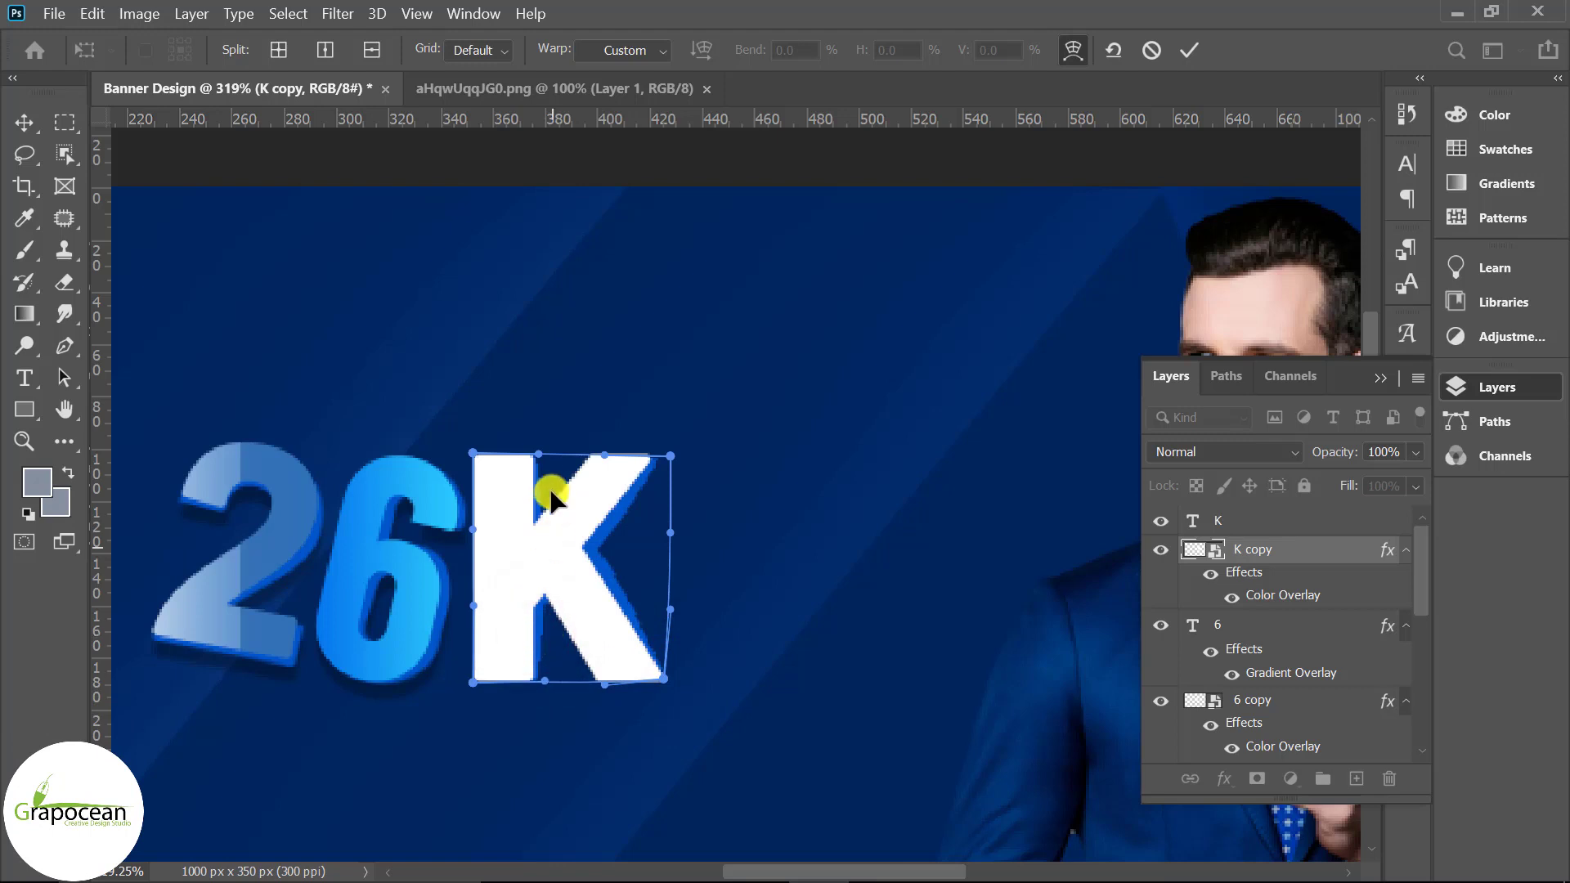
left_click_drag(544, 473, 539, 474)
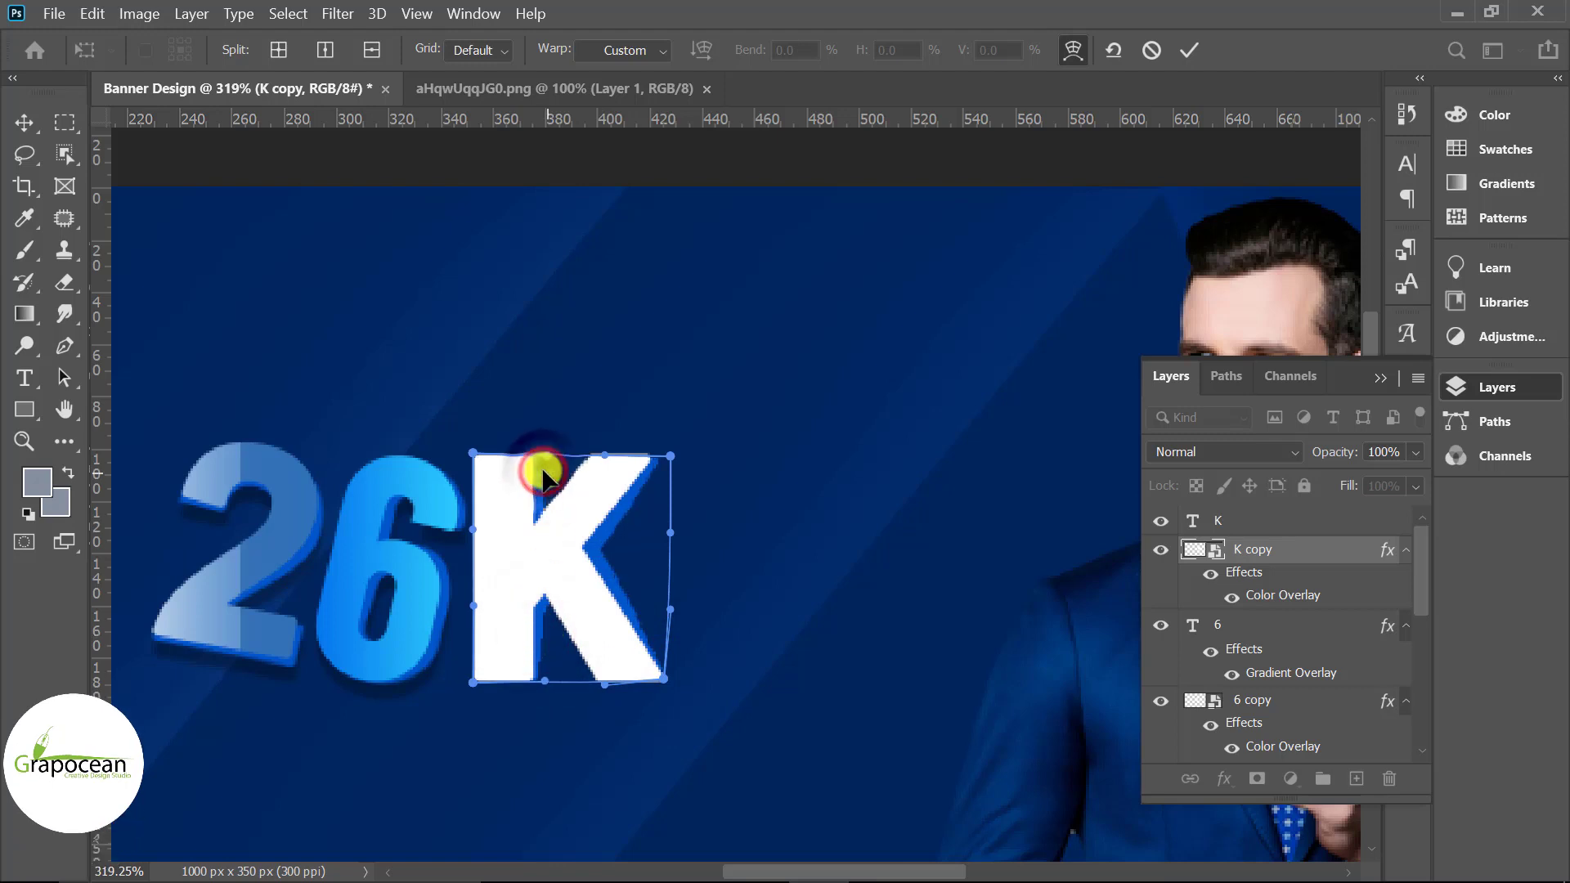
left_click(1196, 50)
Step: Add a blue Gradient Overlay layer style to the original K
key("ctrl+0")
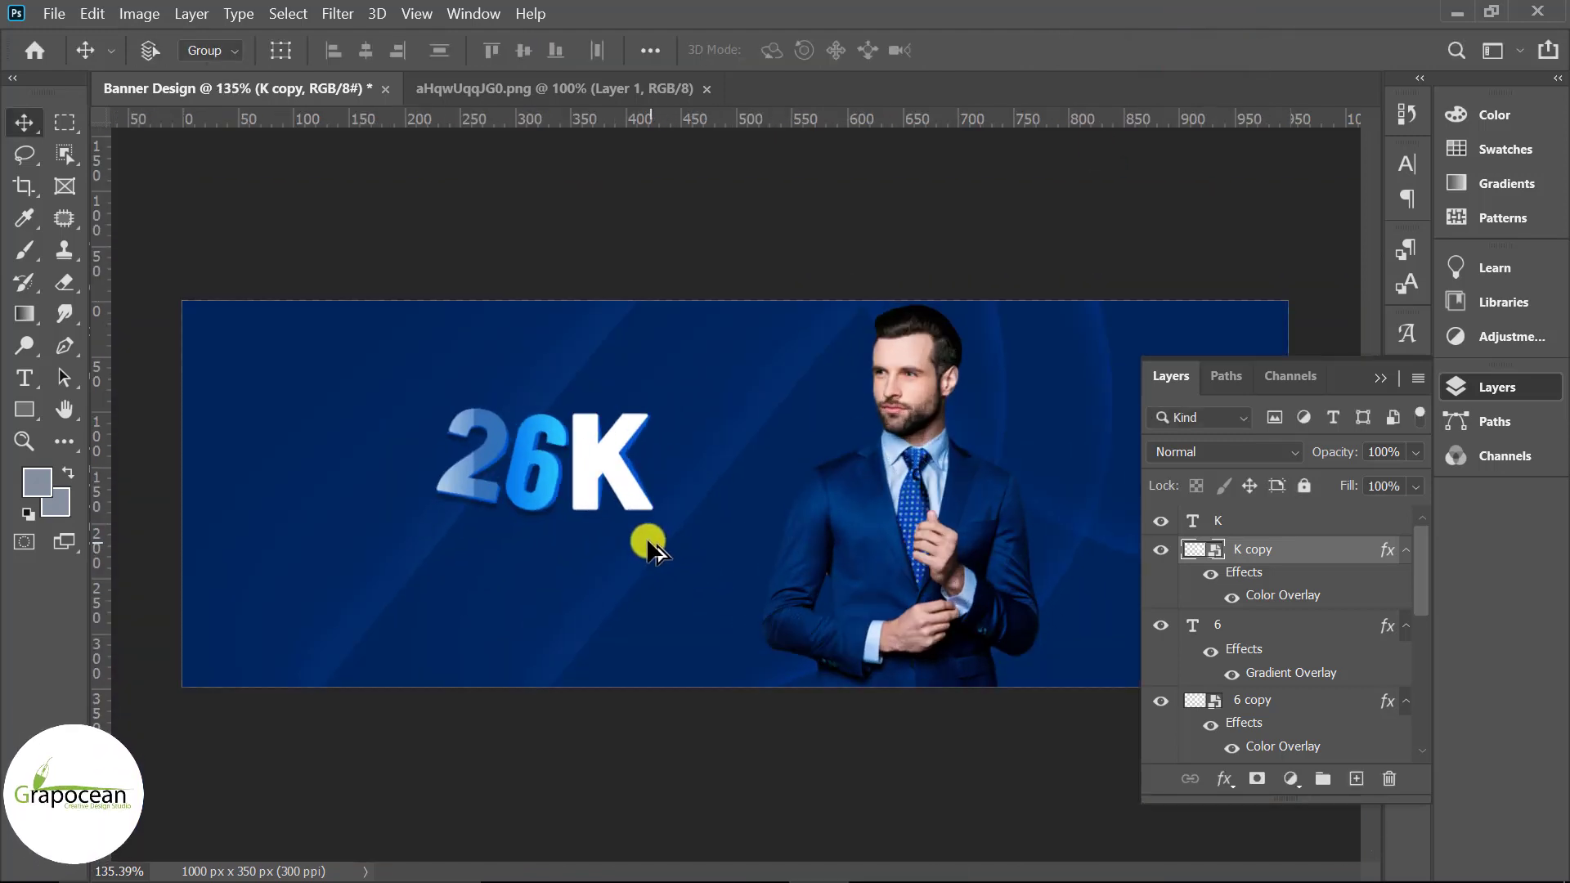
key("ctrl+plus")
left_click_drag(1202, 521, 1175, 594)
right_click(1346, 530)
left_click(1092, 36)
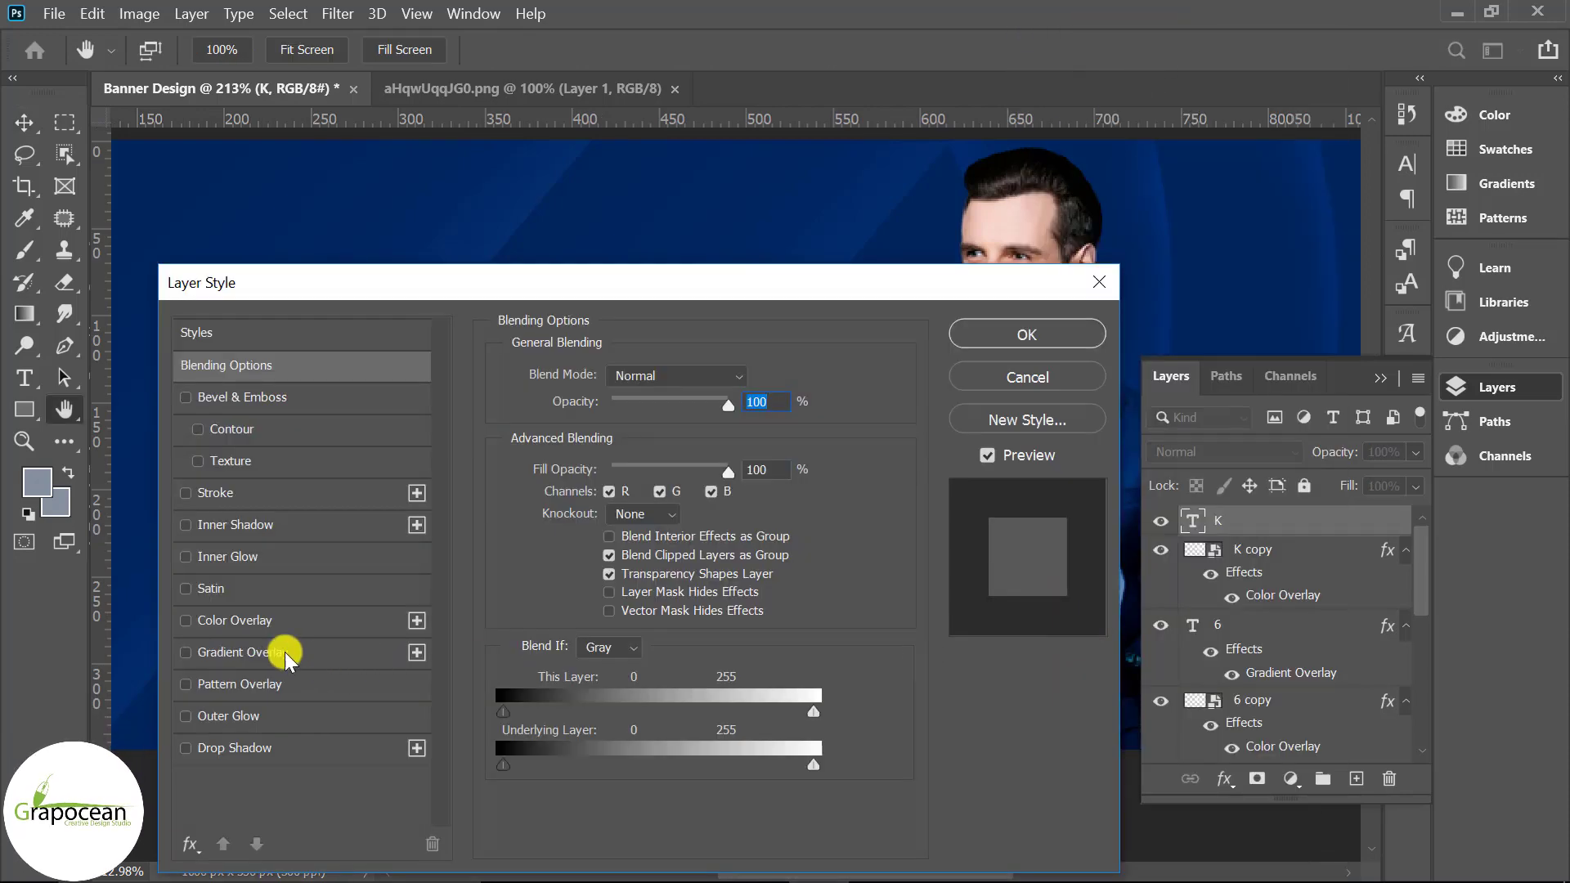
left_click(287, 659)
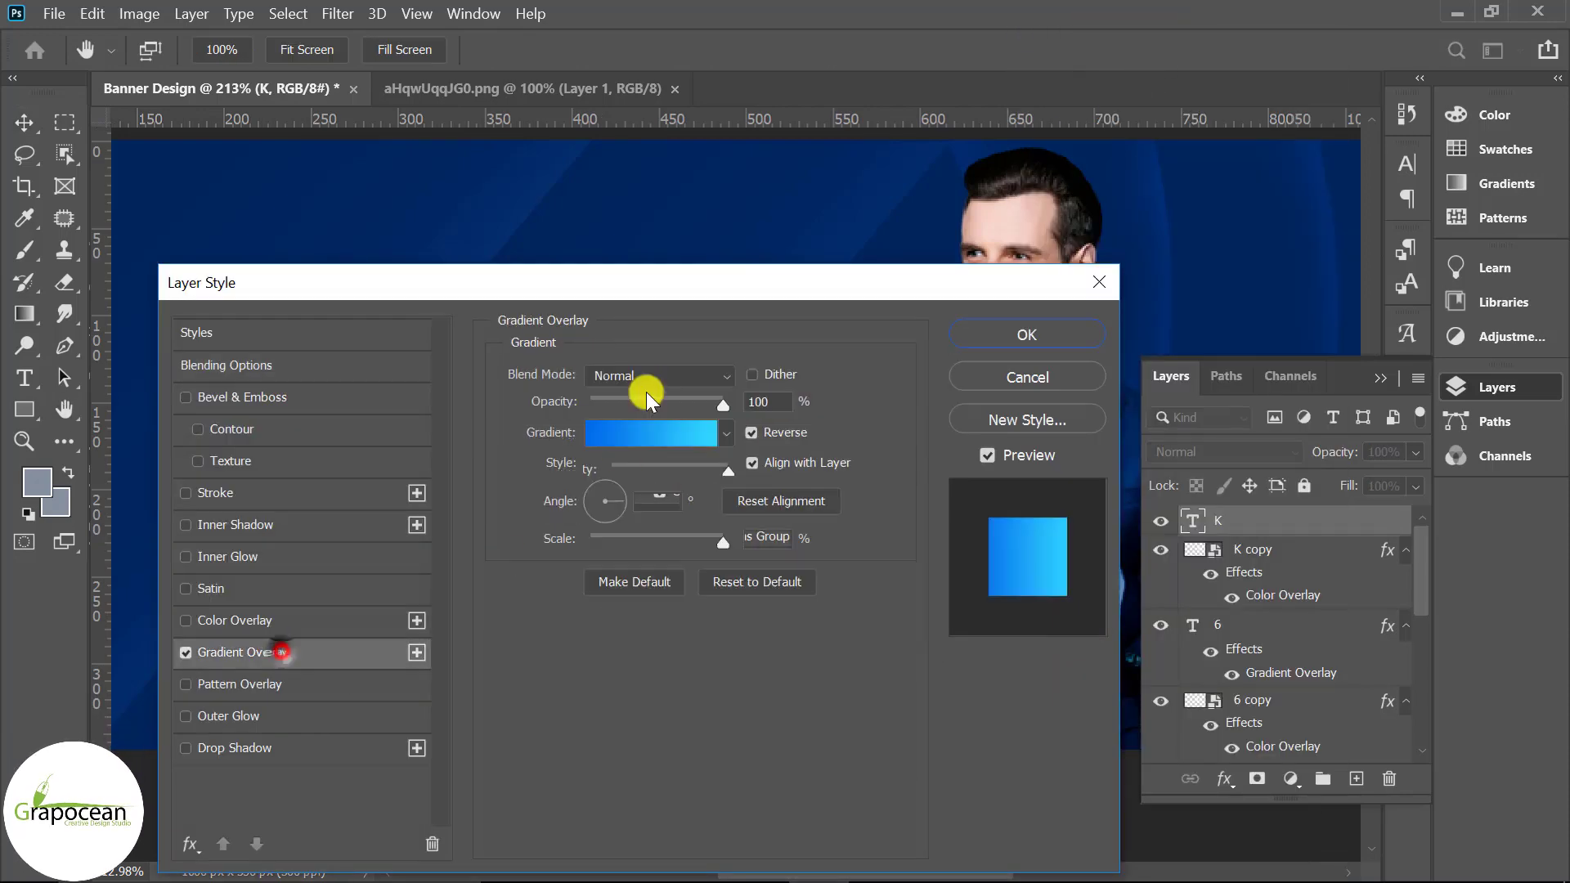
left_click_drag(669, 283, 803, 637)
left_click(1160, 688)
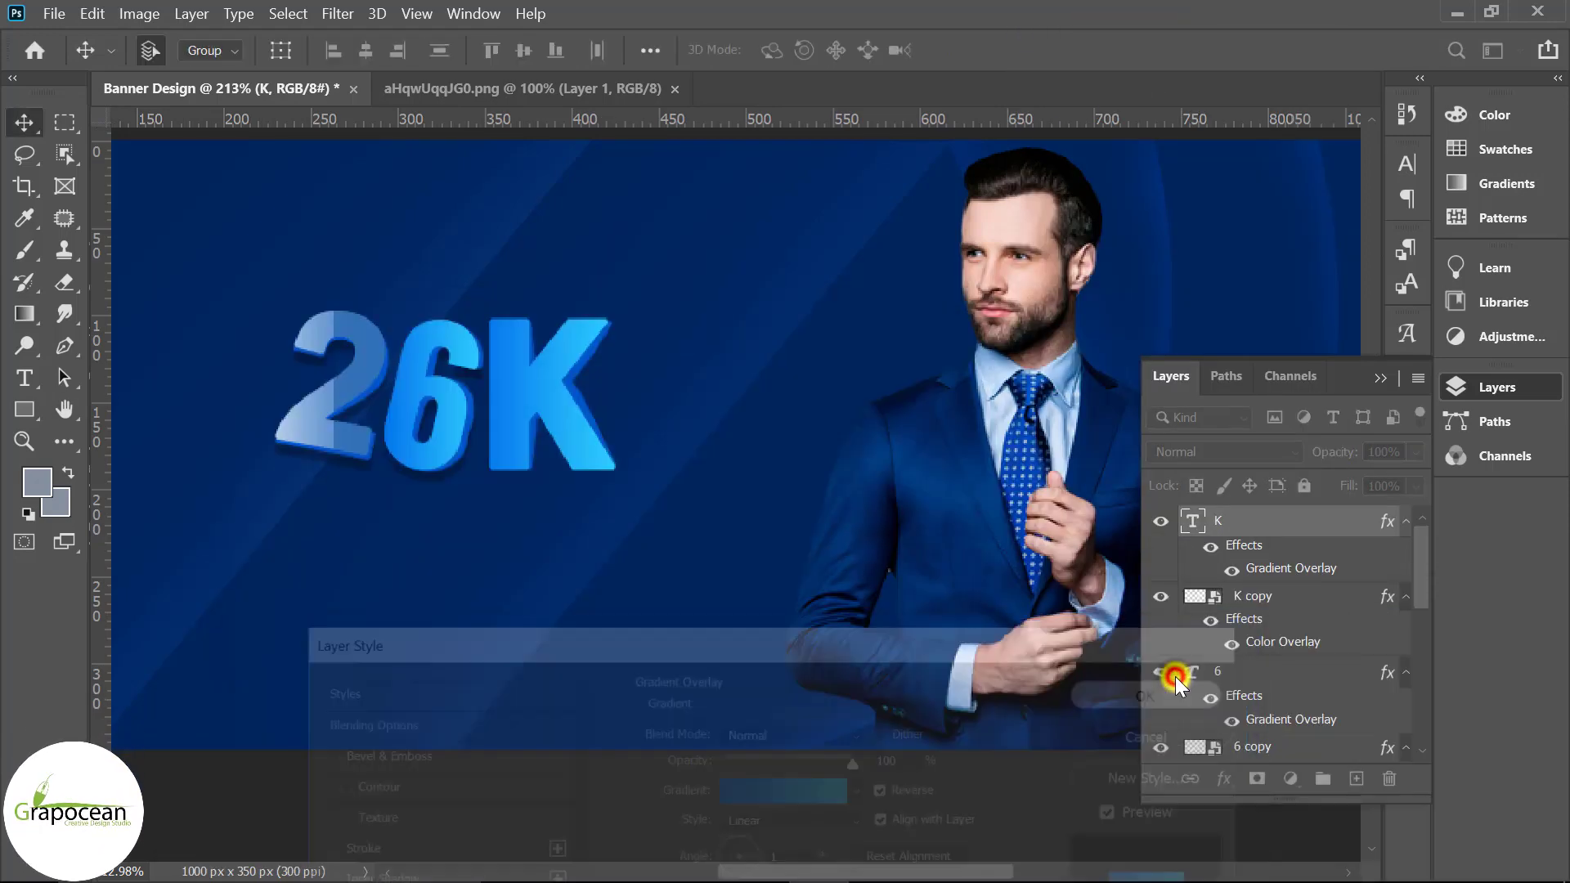
Step: On a new layer, draw a small slanted Pen shape right of the K
left_click(1351, 776)
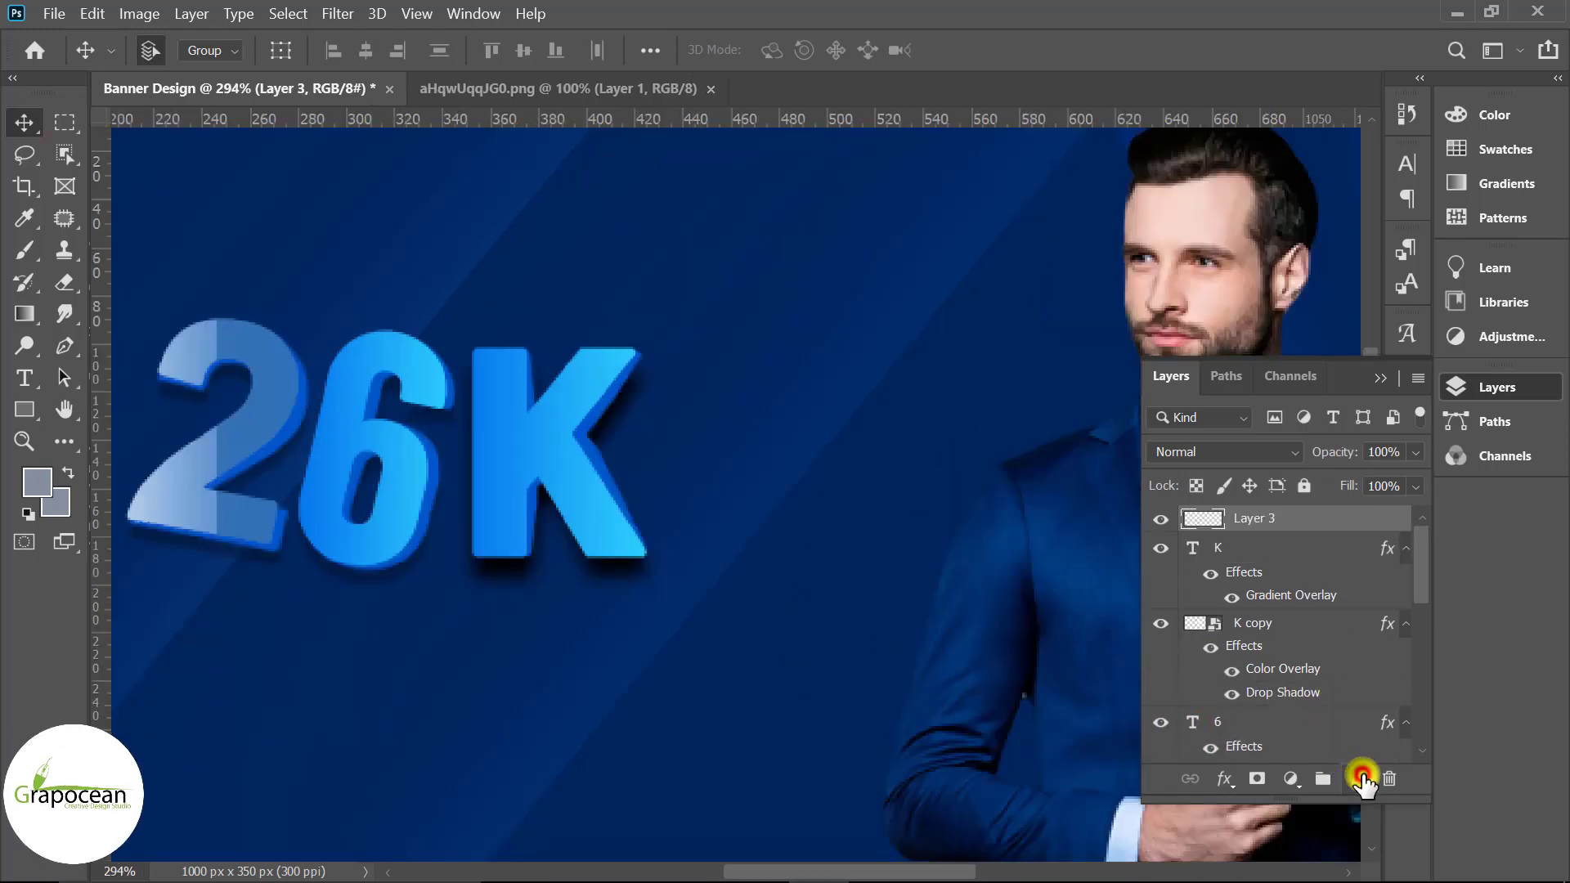
left_click(66, 347)
left_click(198, 63)
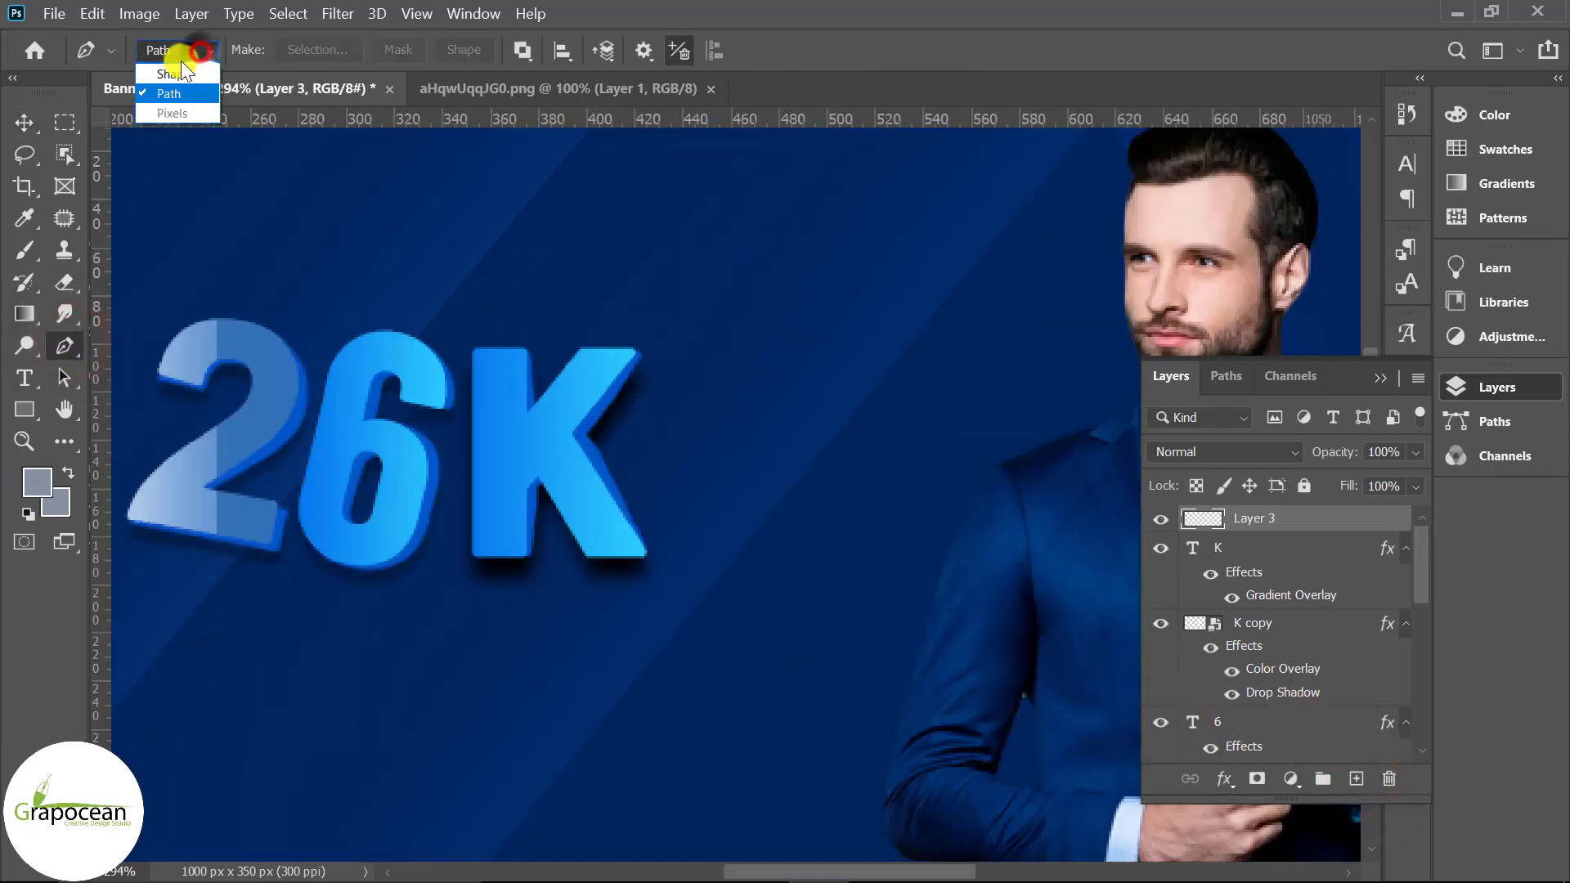
left_click(167, 37)
scroll(658, 454, "up", 1)
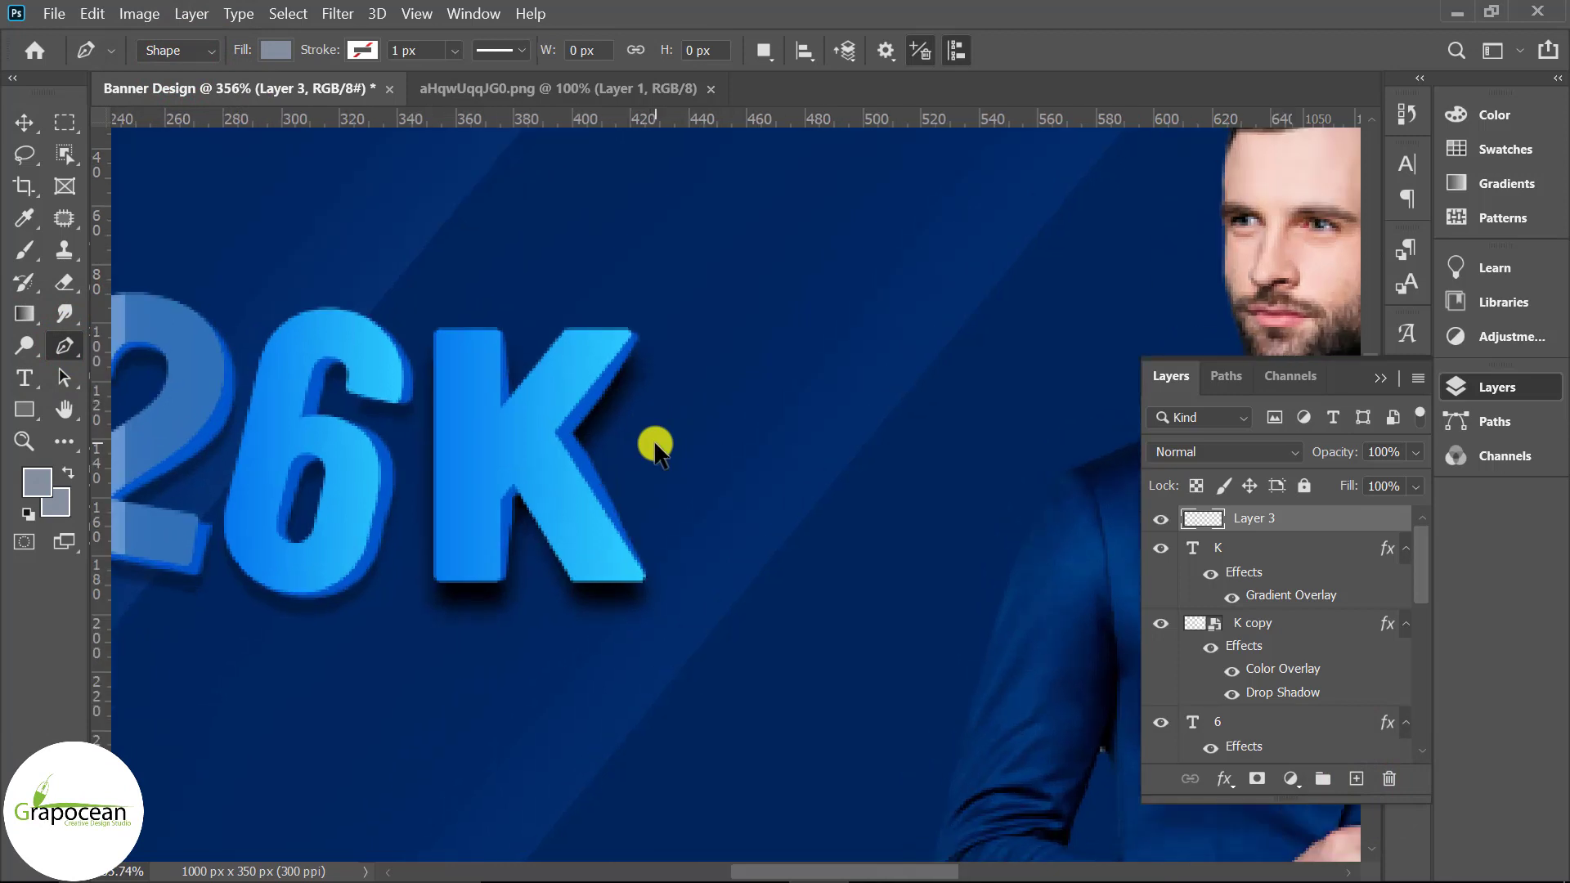
left_click(682, 390)
left_click(688, 390)
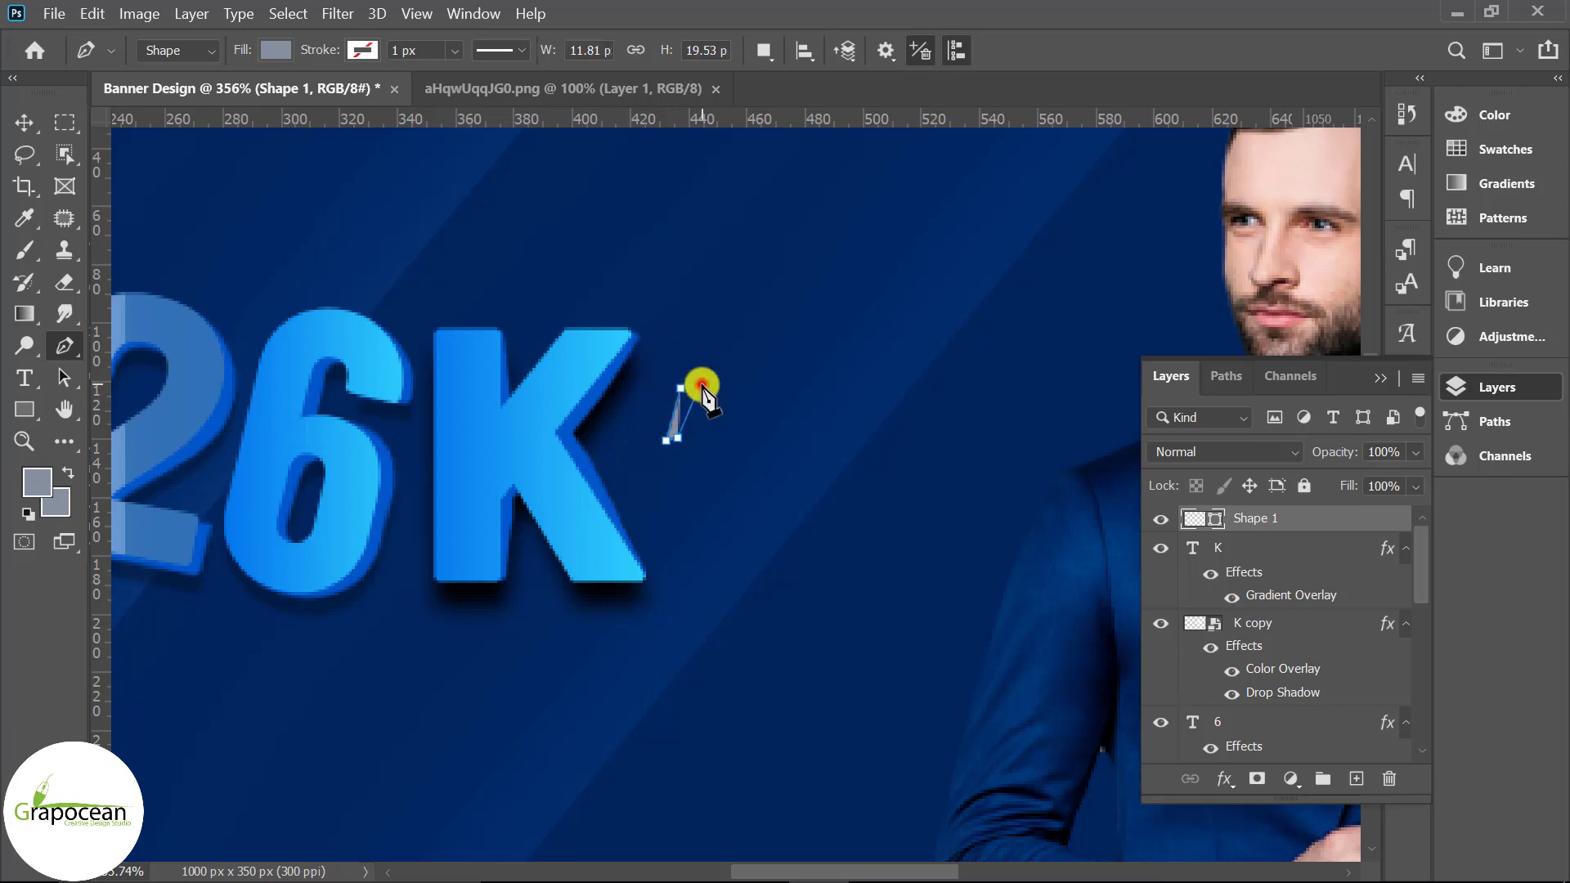
left_click(682, 390)
Step: Fill the streak shape with a blue gradient preset
left_click(287, 52)
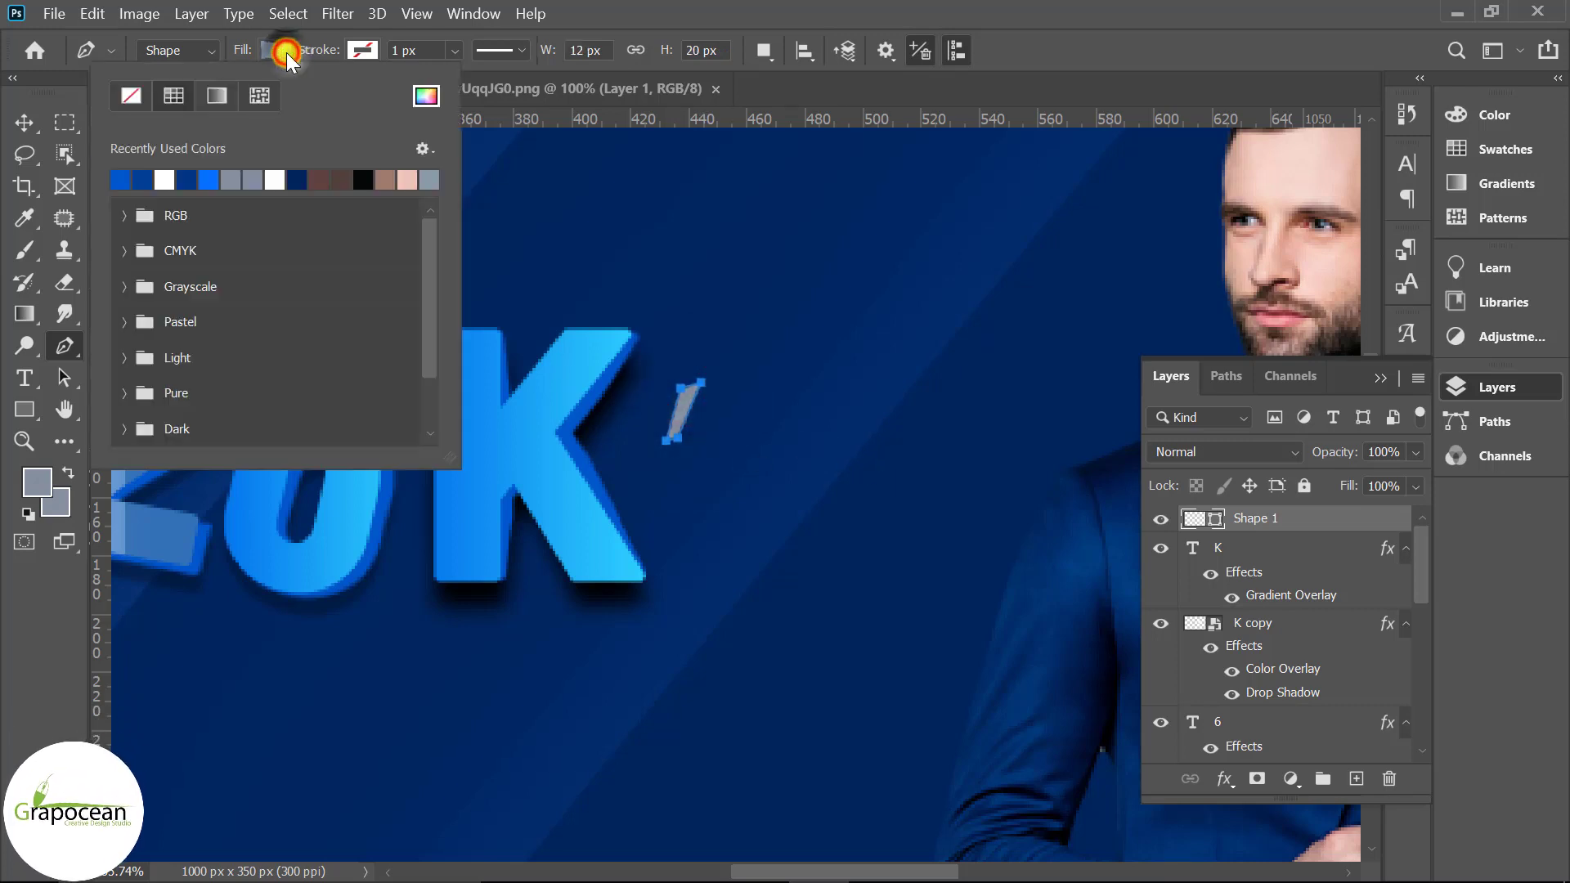
left_click(217, 95)
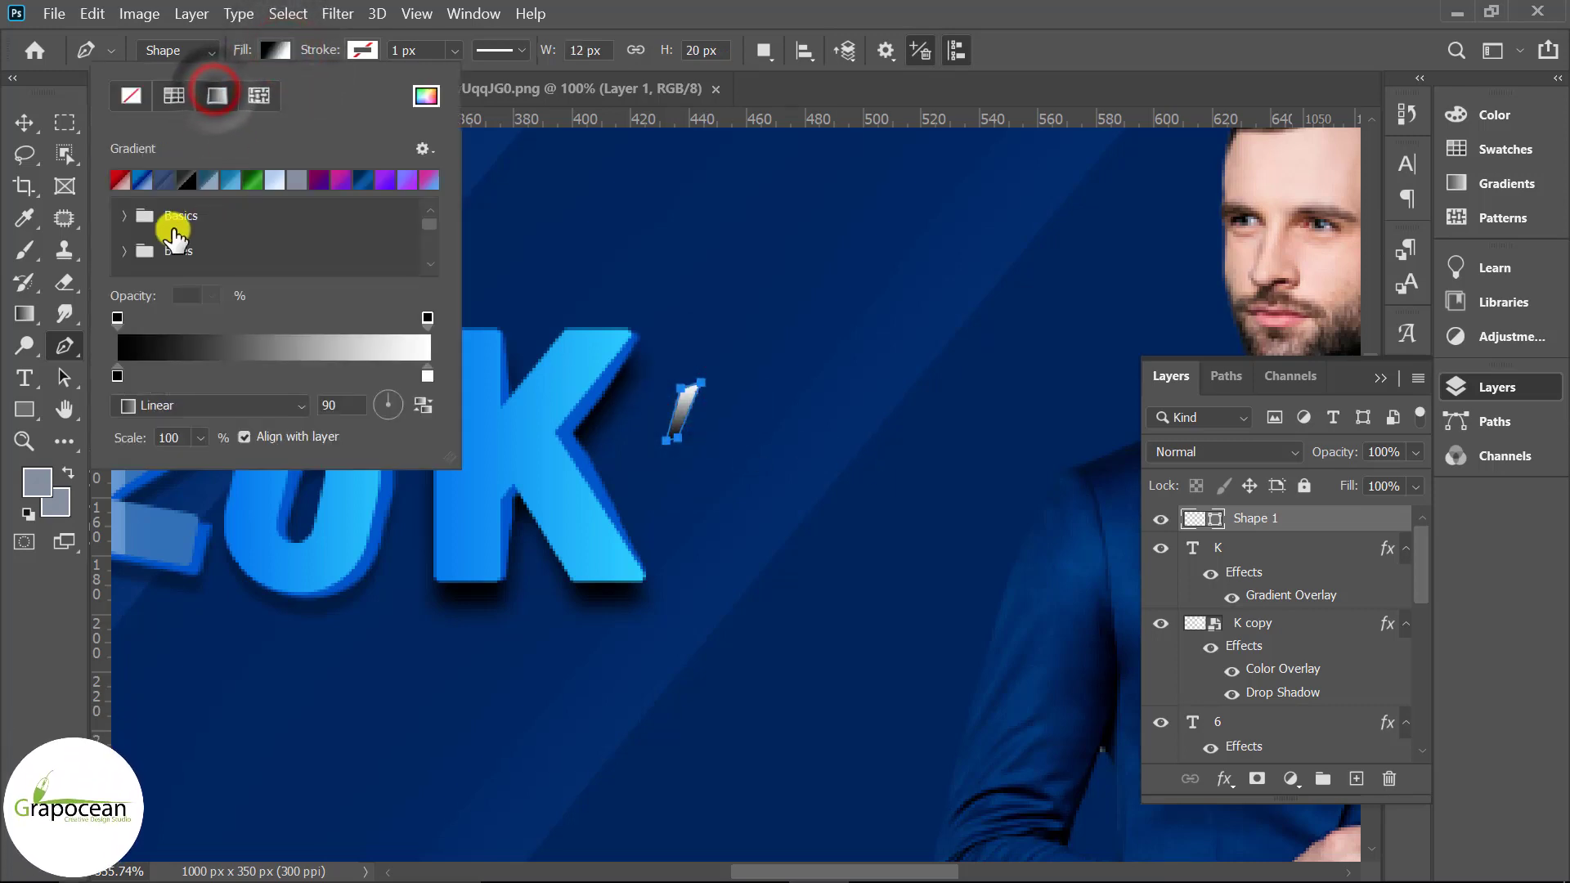
left_click(144, 180)
left_click(20, 127)
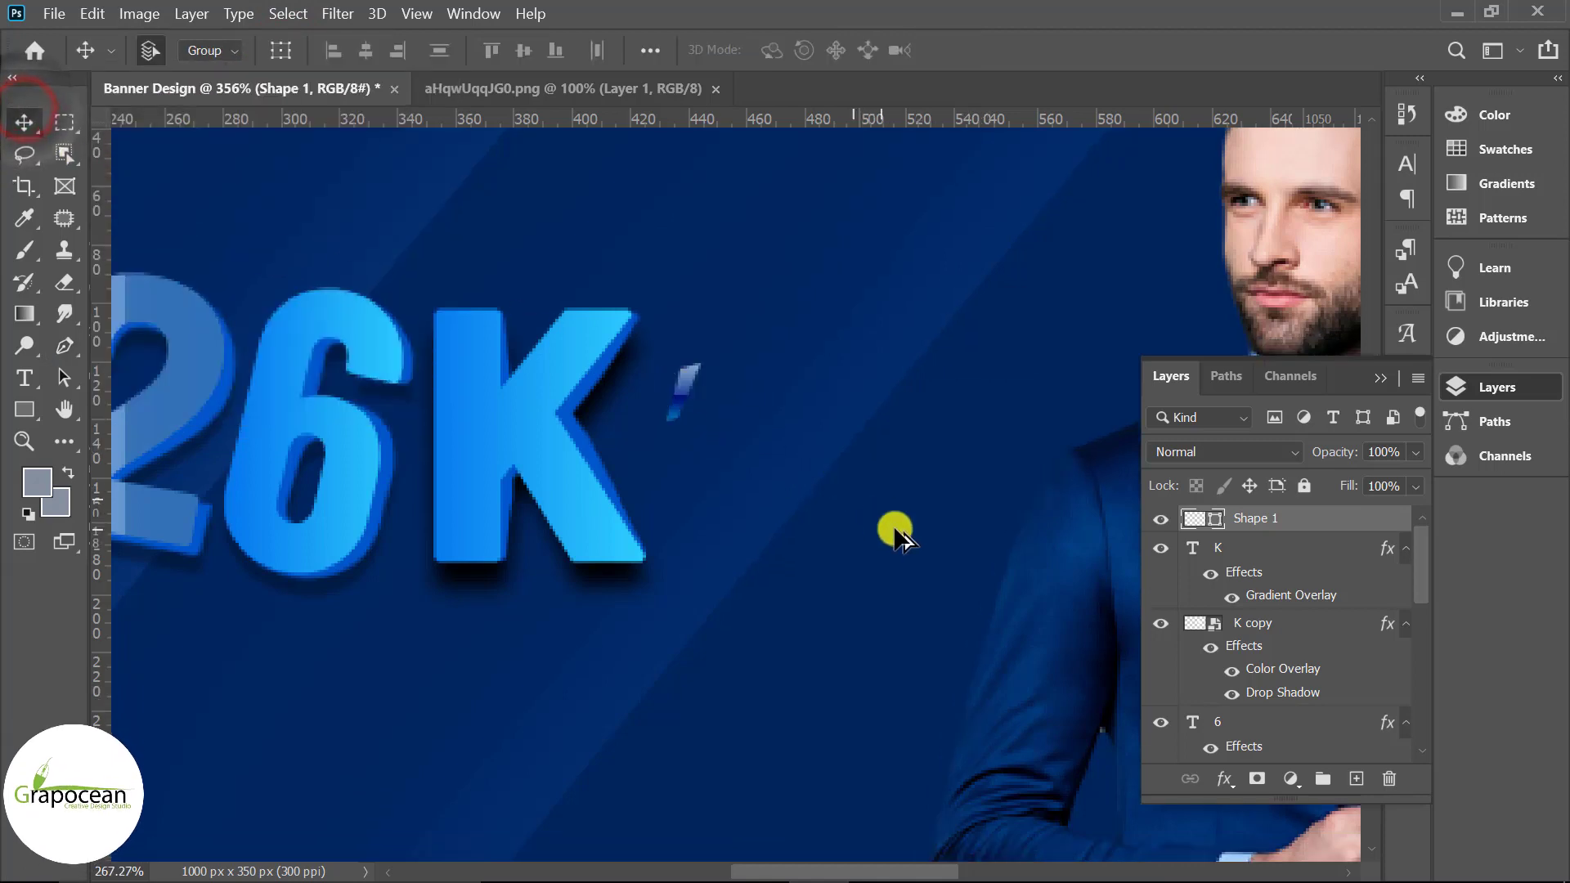
Step: Move the streak up beside the K's top, commit it, and add another empty layer
scroll(899, 540, "down", 2, "alt")
scroll(781, 442, "up", 1, "alt")
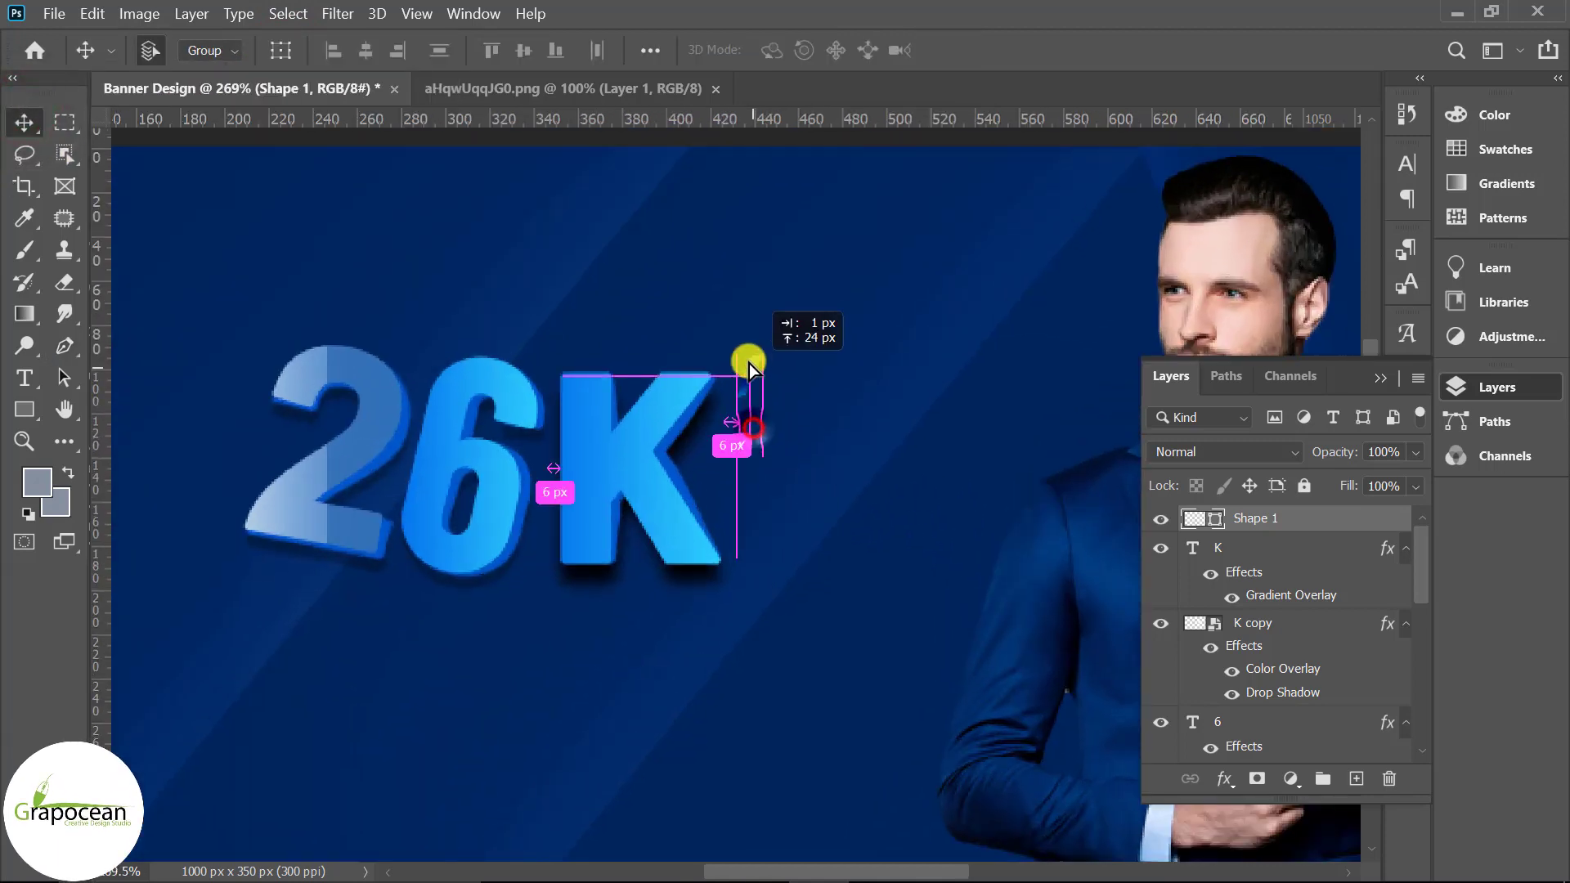
left_click_drag(749, 363, 789, 368)
key("ctrl+t")
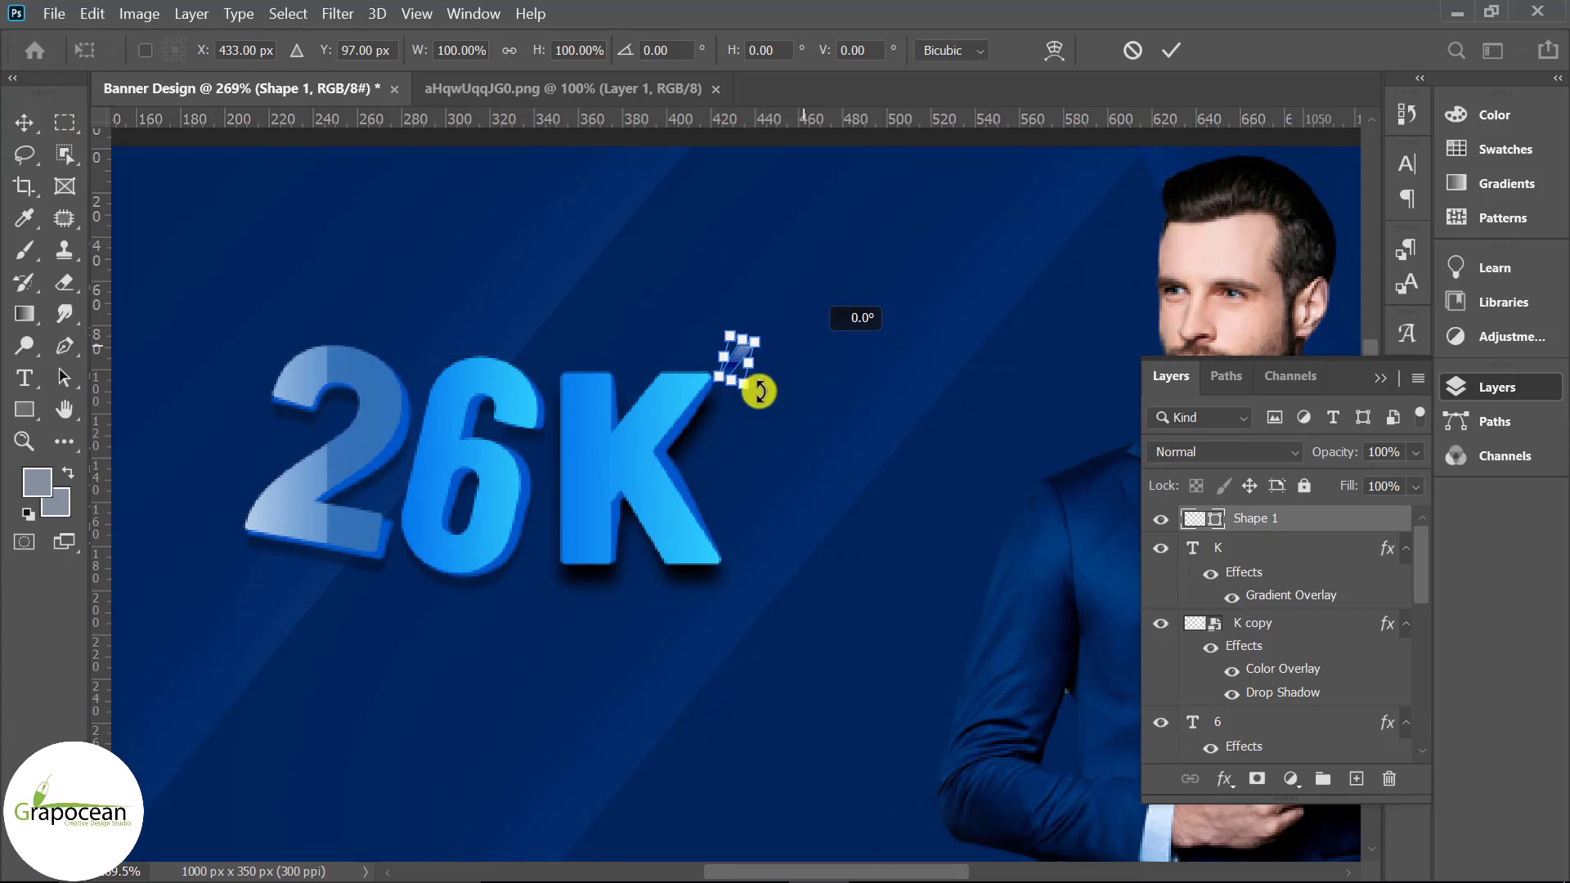
left_click(1169, 49)
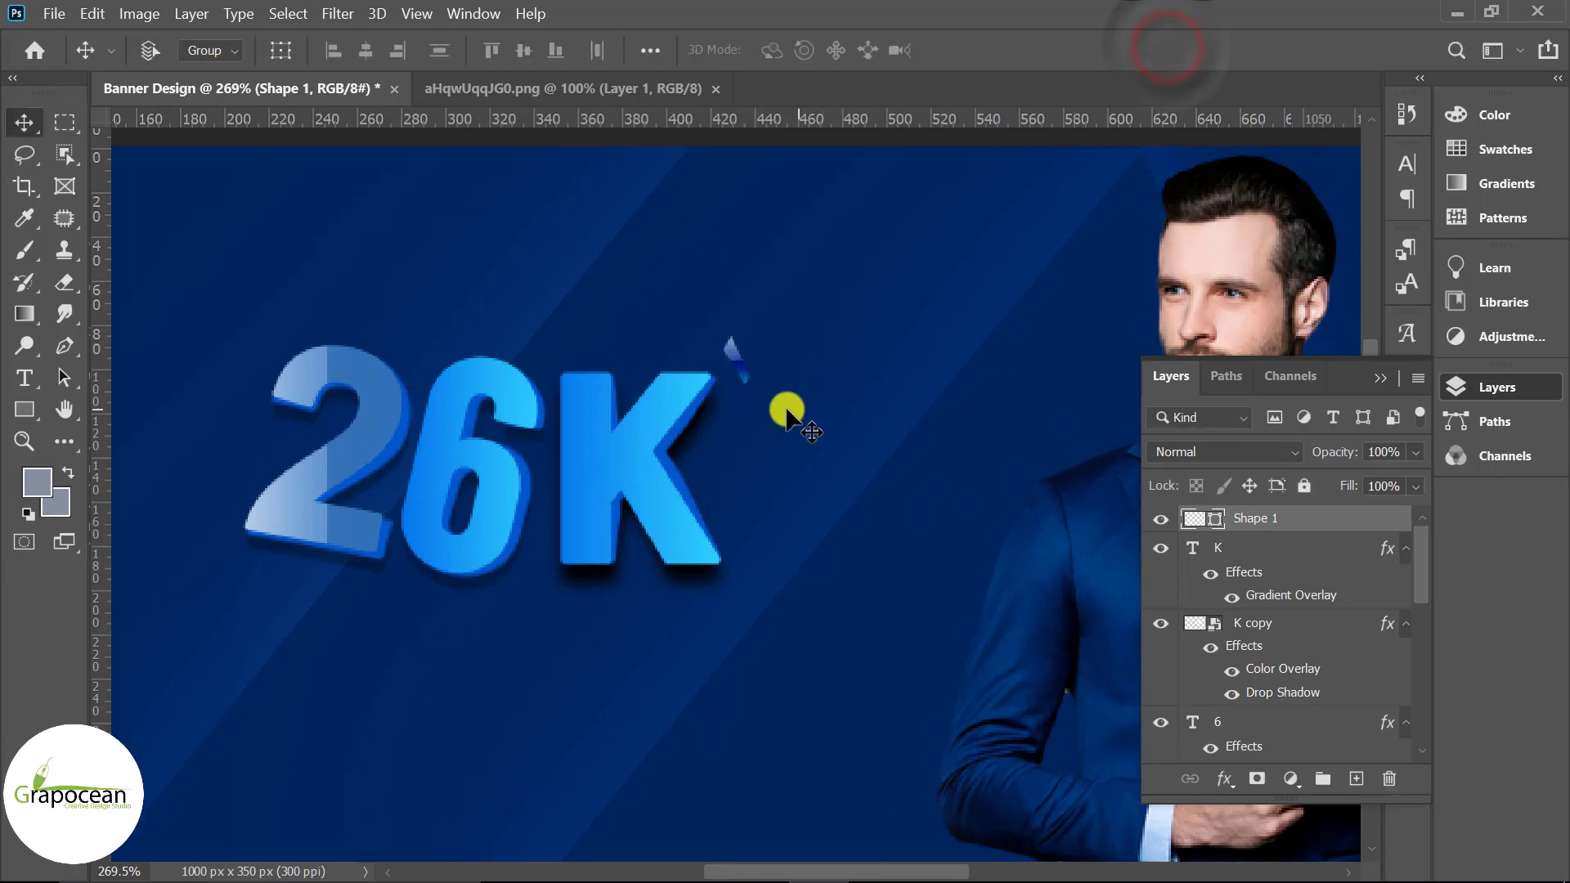
scroll(774, 410, "up", 3)
key("p")
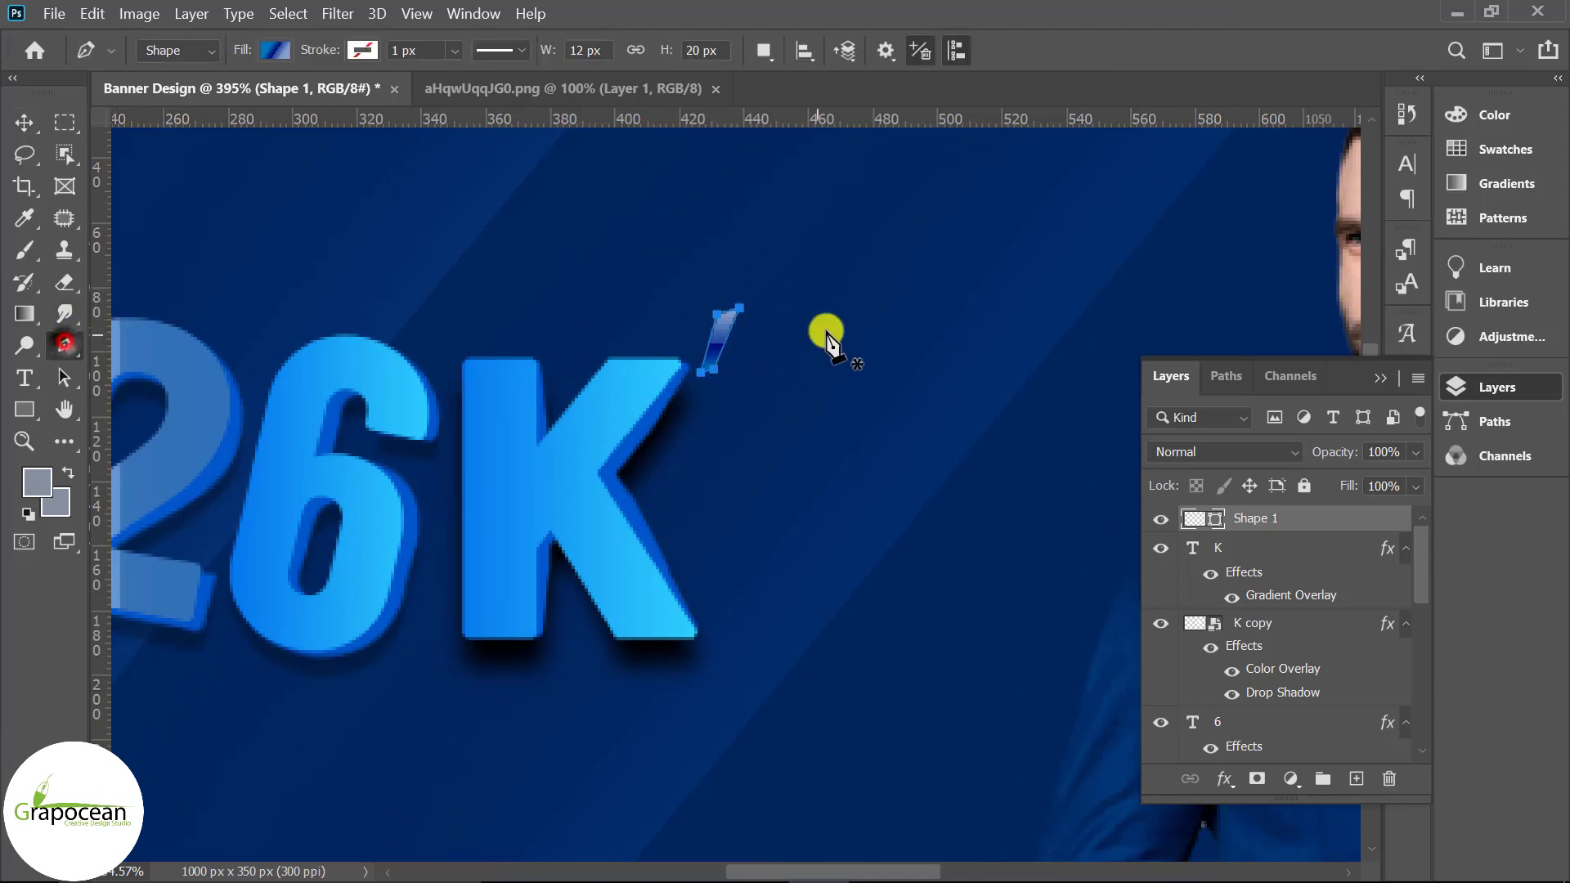
left_click(1356, 778)
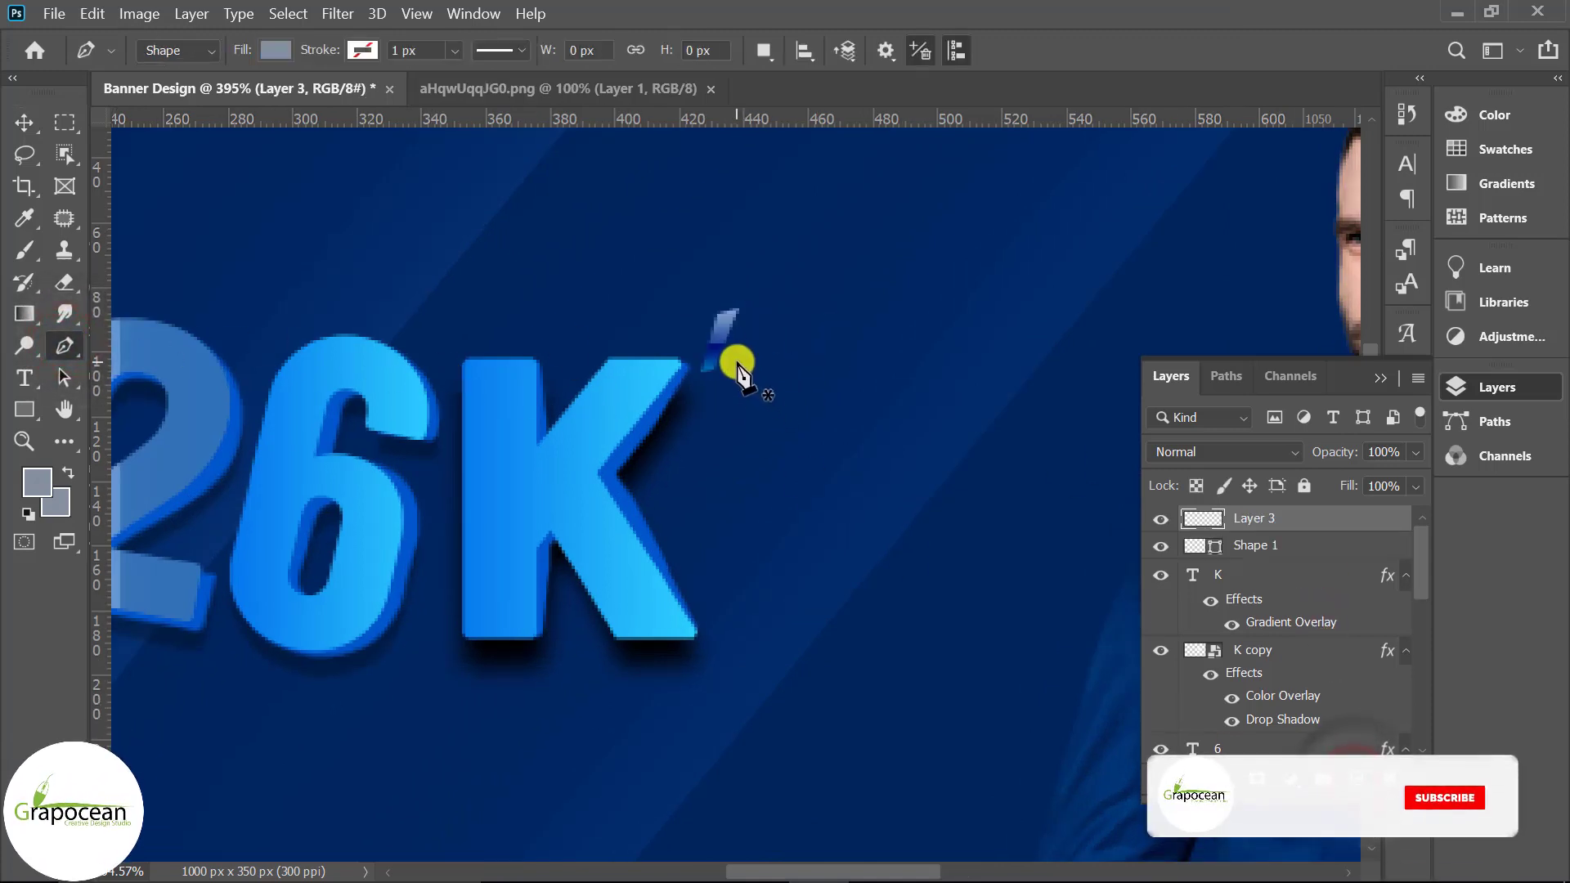
Step: Draw a thin triangle streak beside the first and fill it with a dark-blue gradient
left_click(737, 359)
left_click(827, 325)
left_click(822, 362)
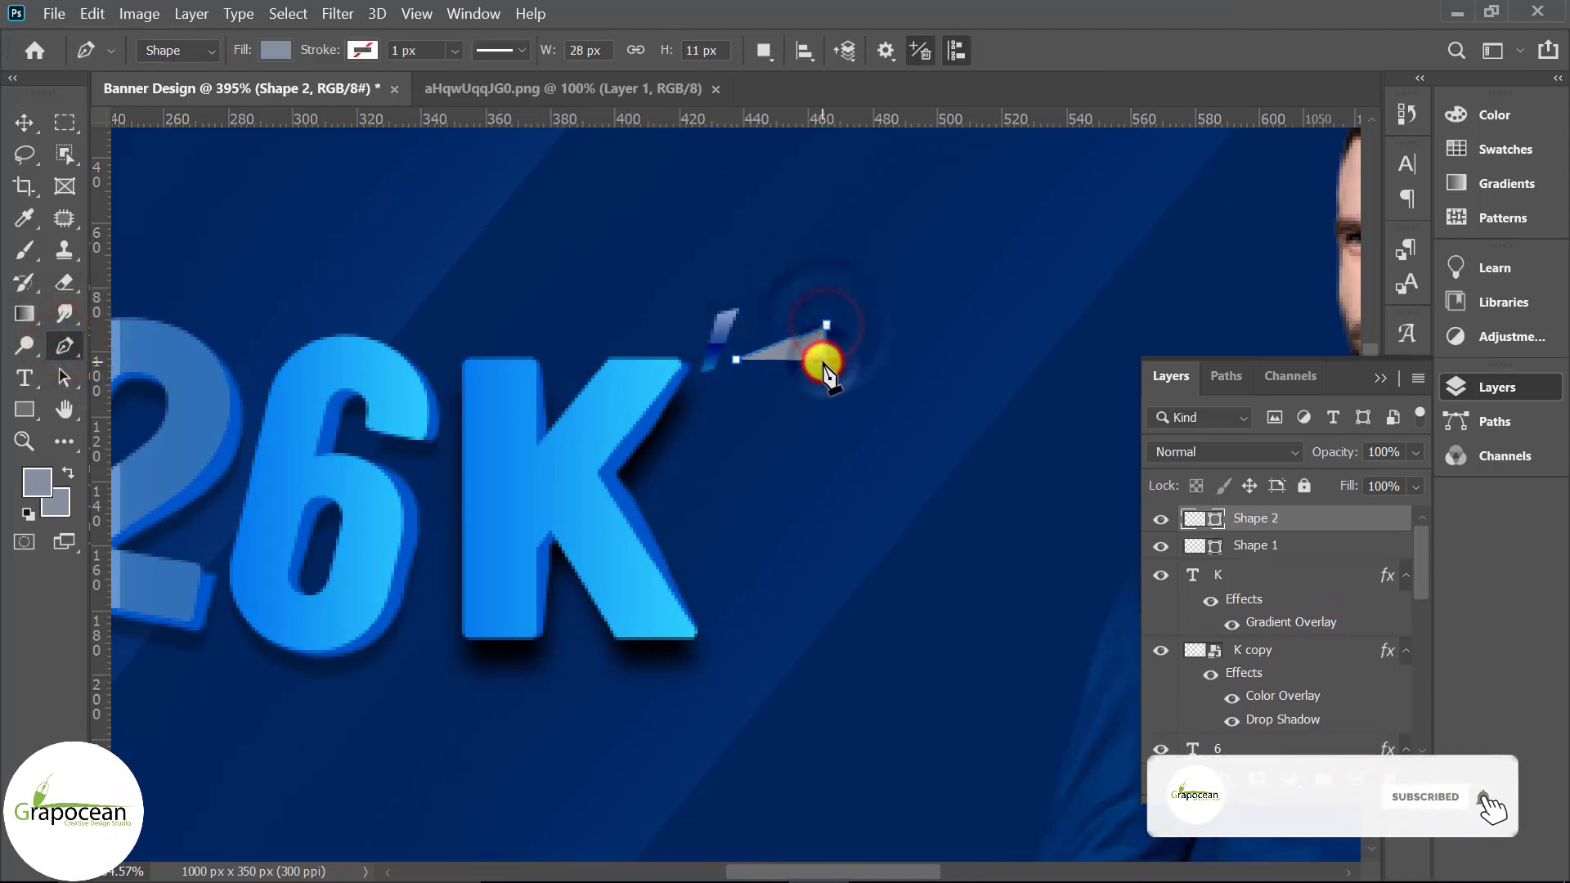
left_click(737, 361)
left_click(272, 51)
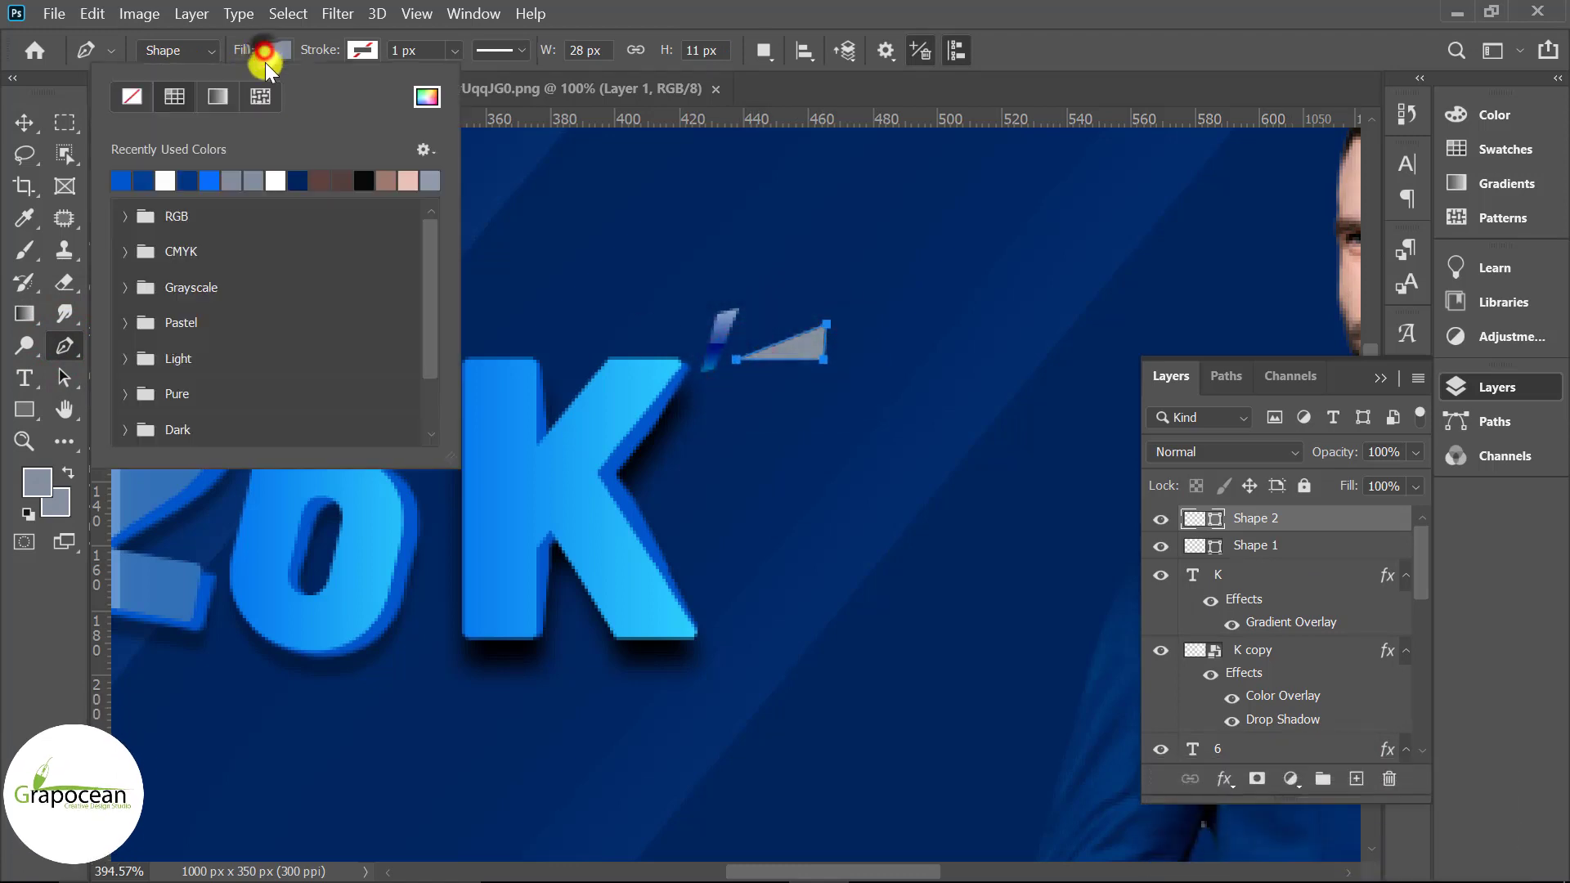
left_click(218, 98)
left_click(162, 183)
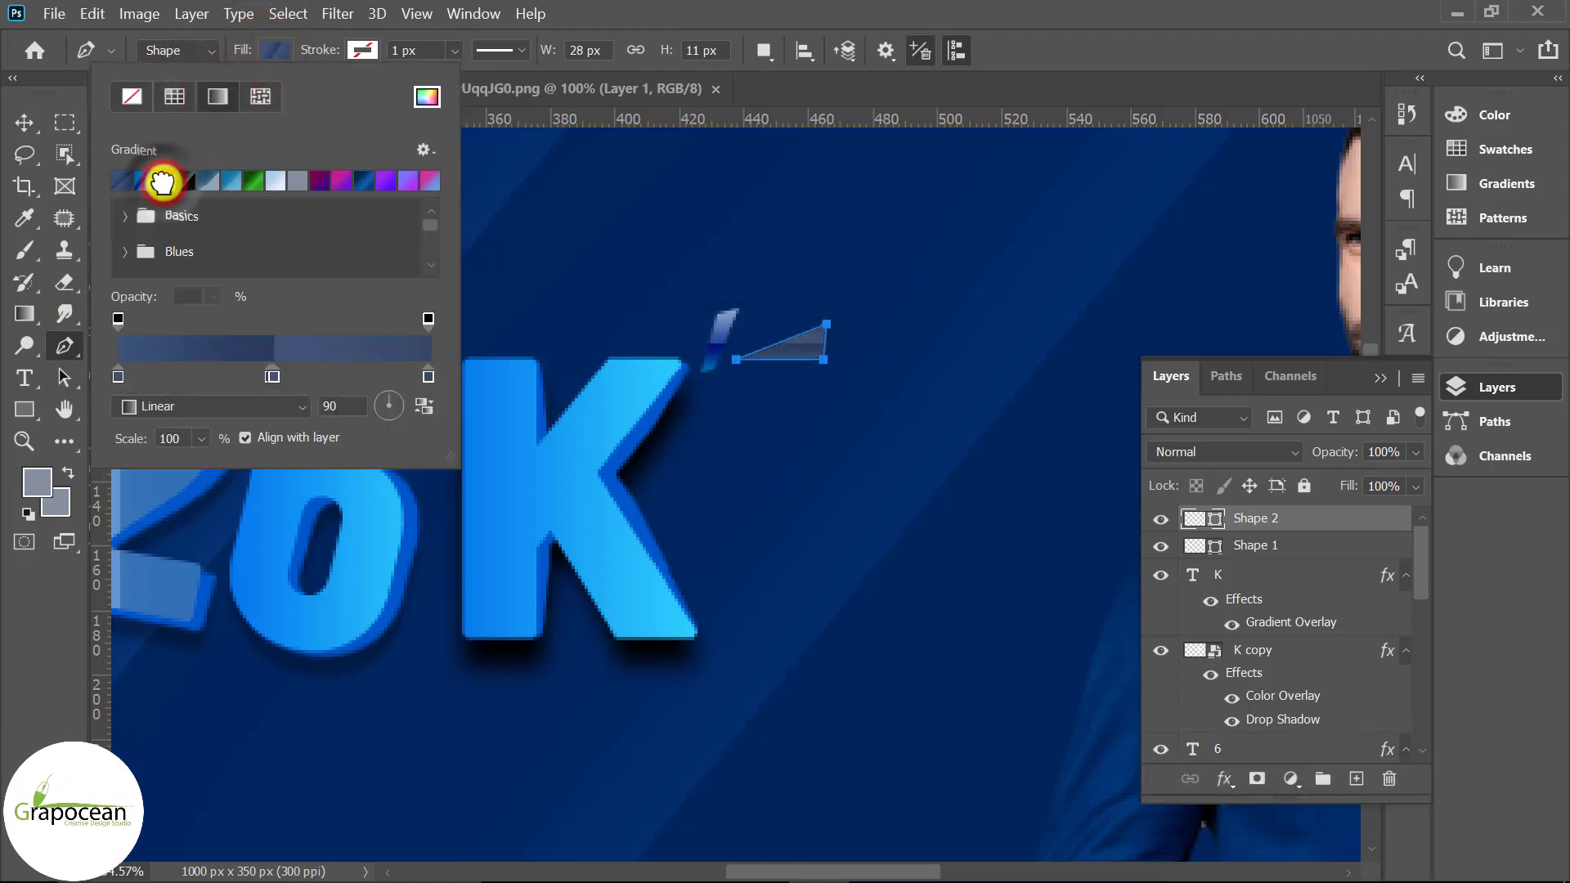
left_click(235, 184)
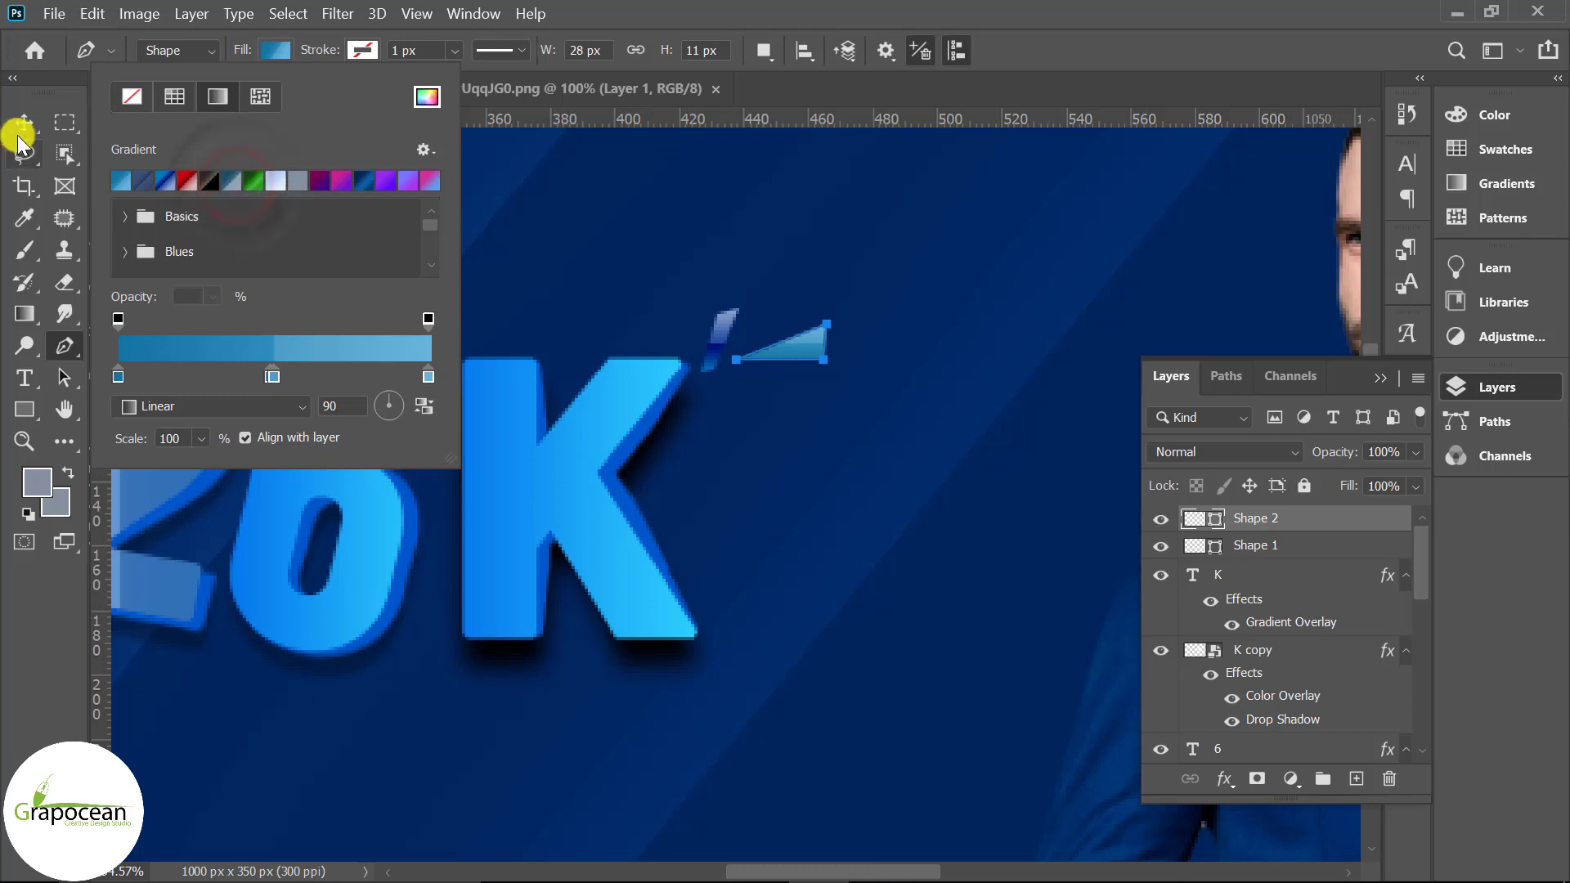
left_click(163, 184)
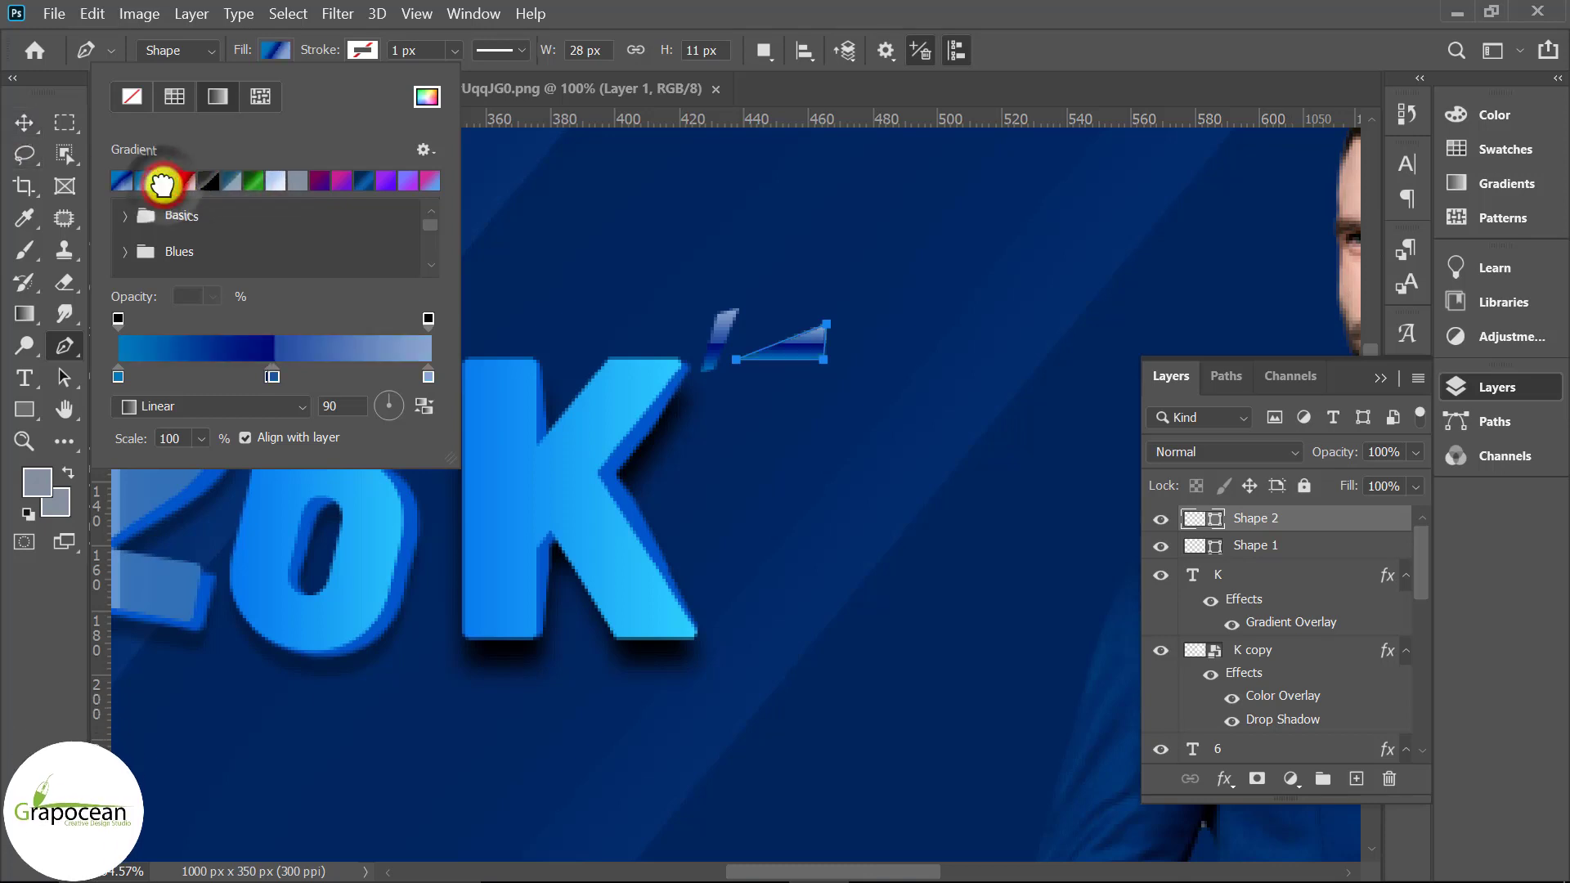
left_click(33, 124)
Step: Start a tiny third streak shape near the K, then select the Layer 4 copy layer
key("ctrl+0")
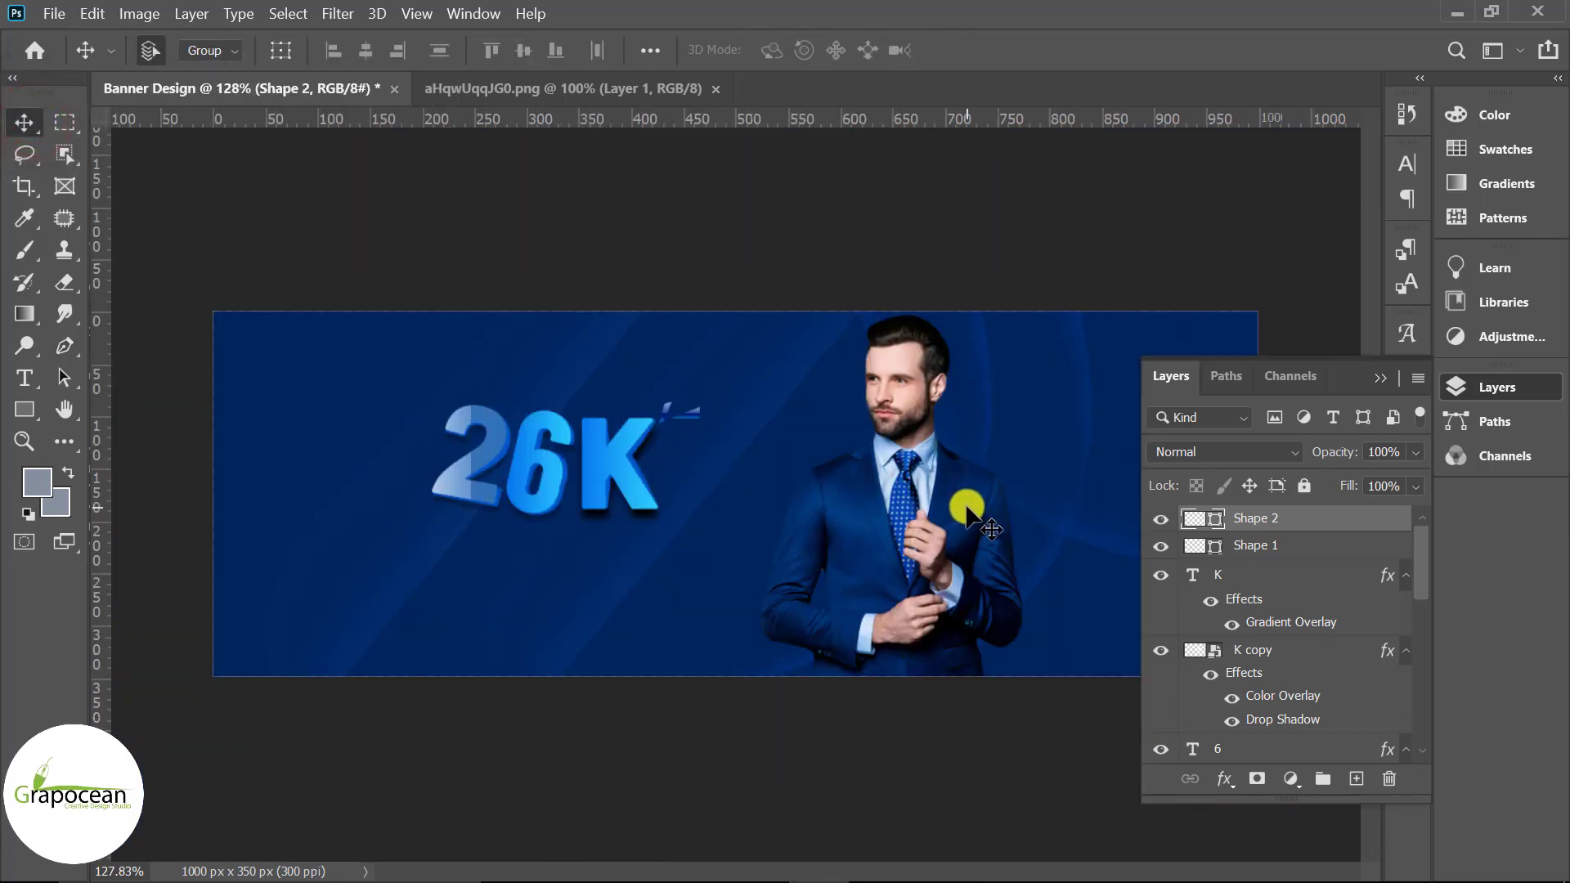
scroll(712, 475, "up", 3)
scroll(684, 403, "up", 2)
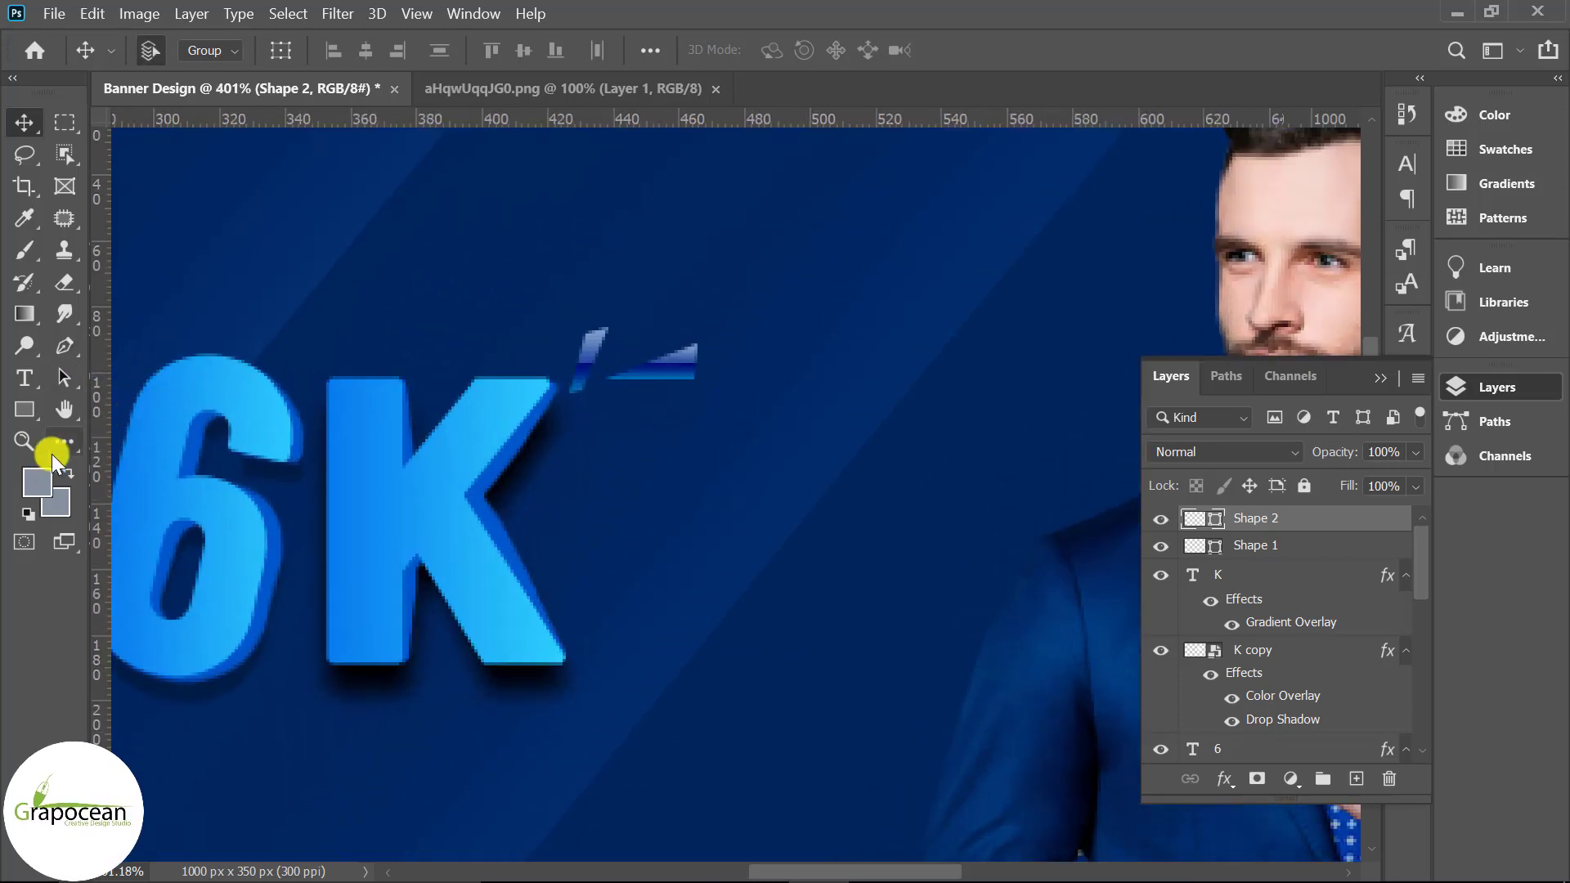
left_click(64, 346)
scroll(500, 431, "up", 2)
left_click(583, 383)
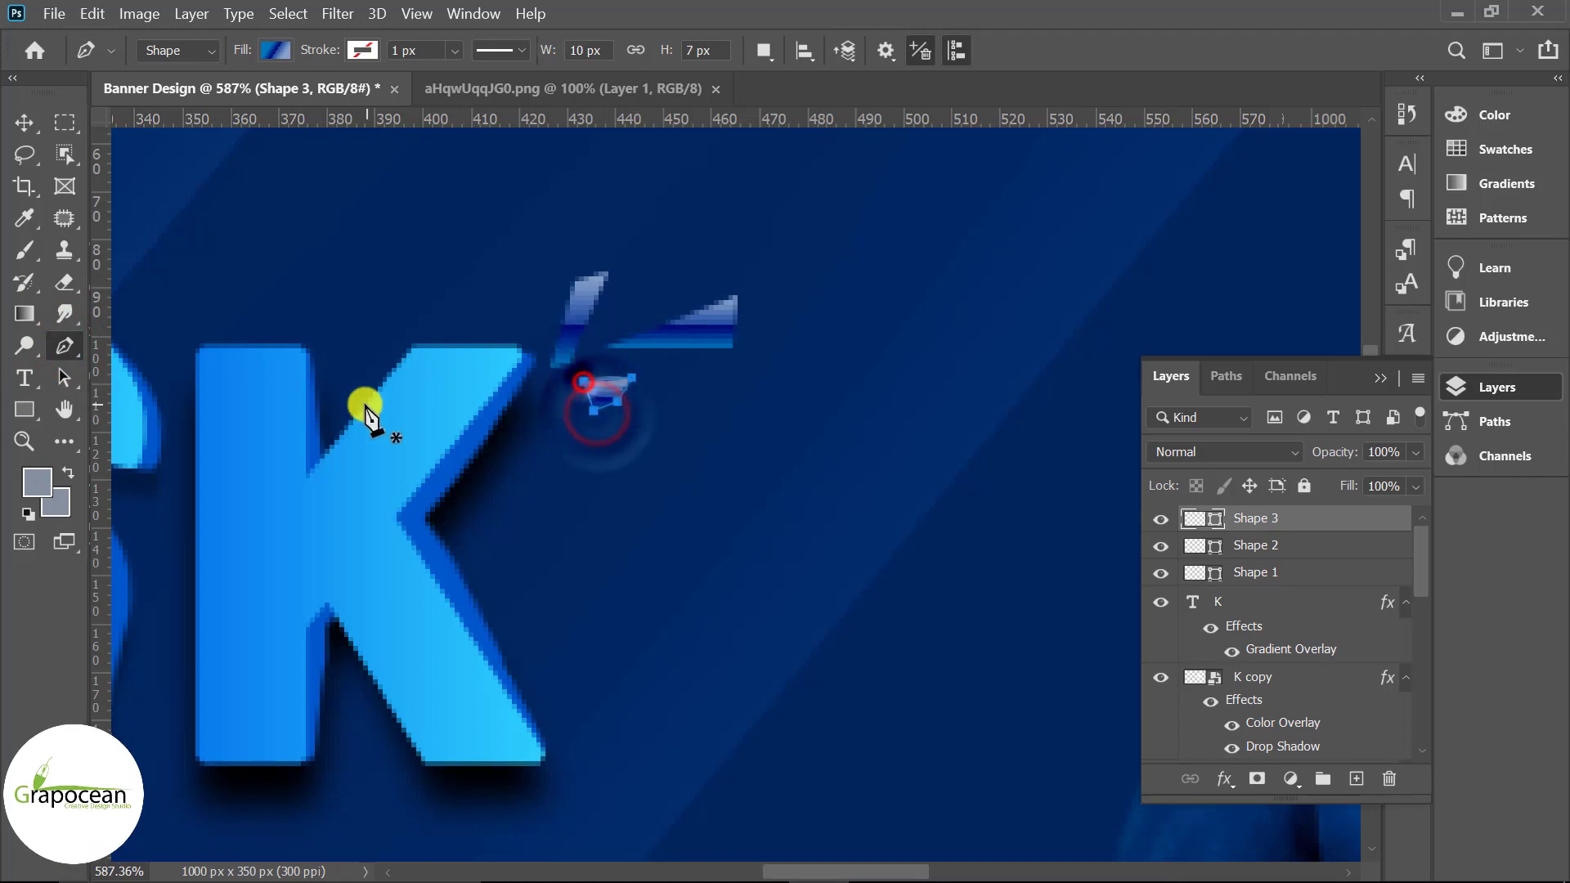
left_click(24, 123)
left_click(767, 550)
scroll(773, 552, "down", 3)
Step: Select the 2, 6 and 6 copy layers making up the 26
scroll(769, 550, "down", 2)
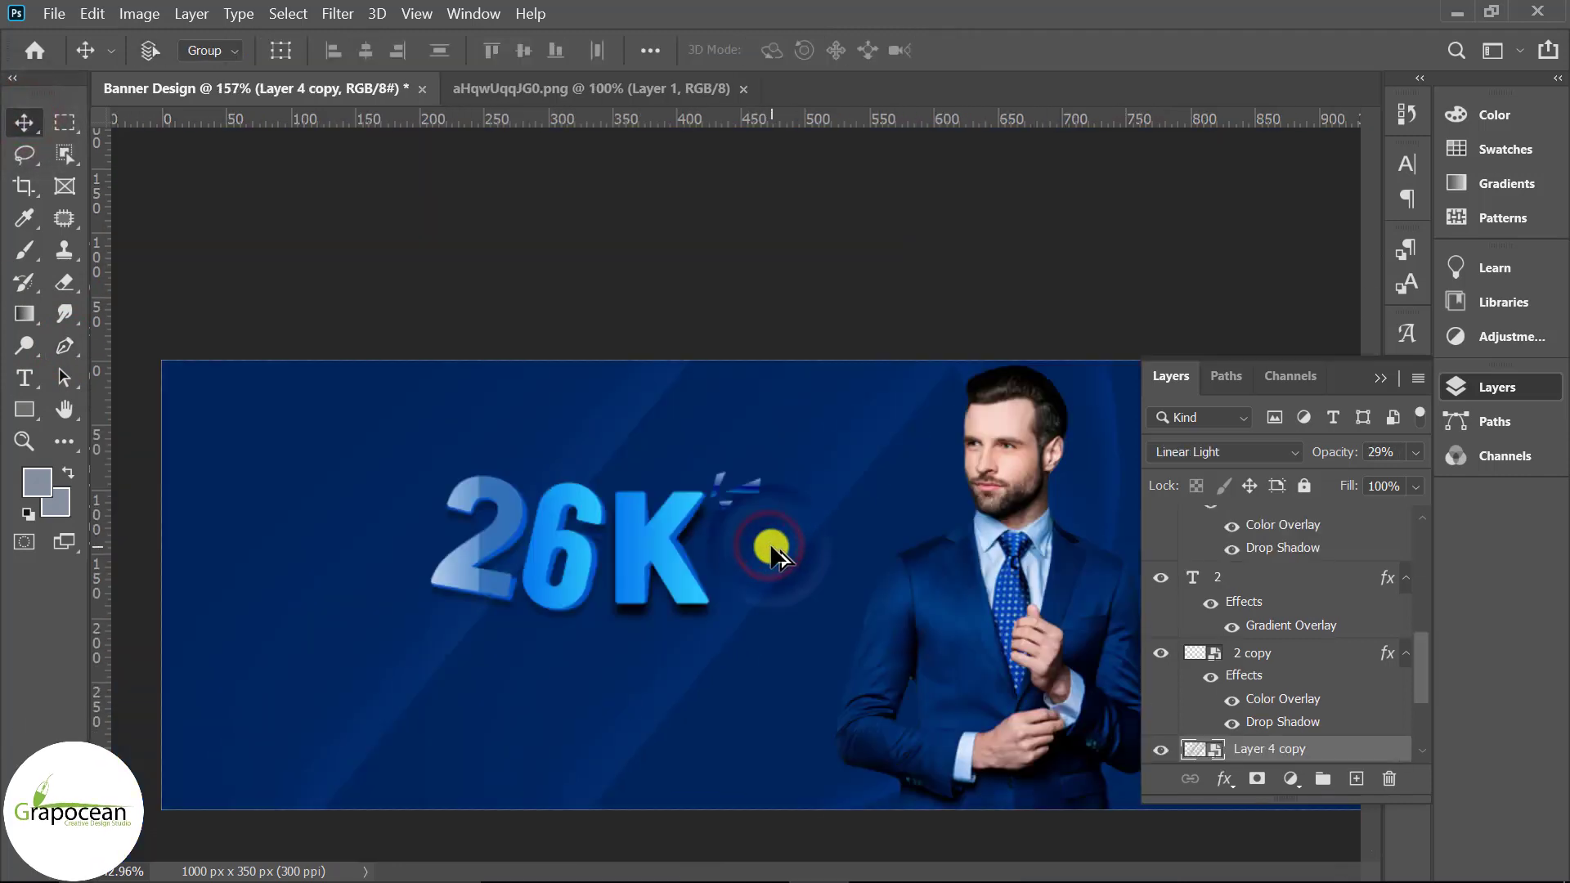
scroll(816, 603, "down", 2)
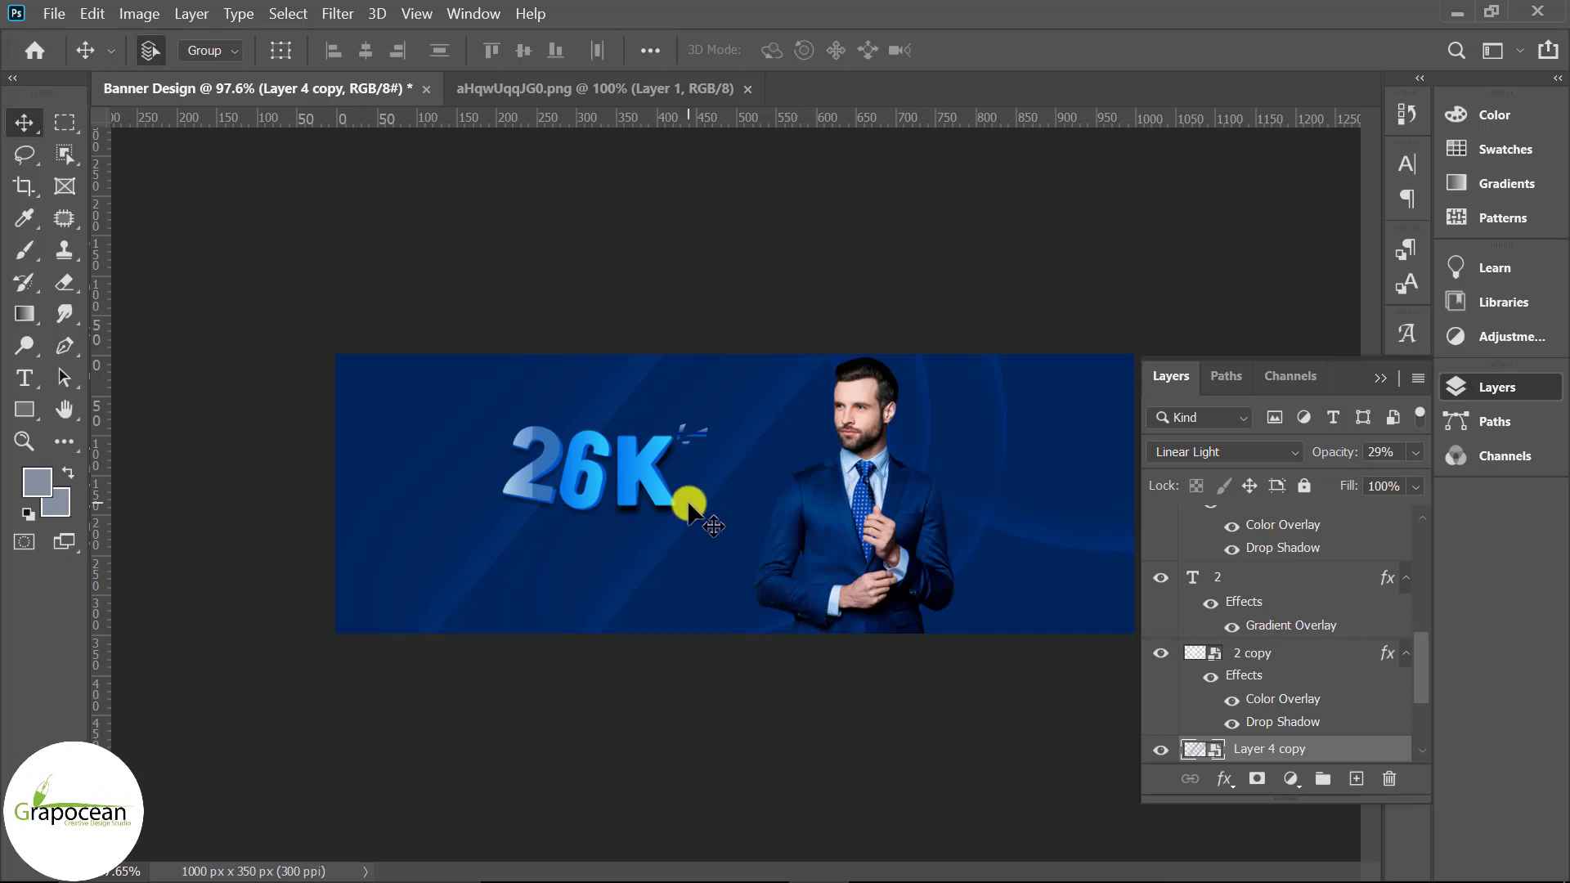
scroll(687, 503, "up", 1)
scroll(671, 433, "up", 1)
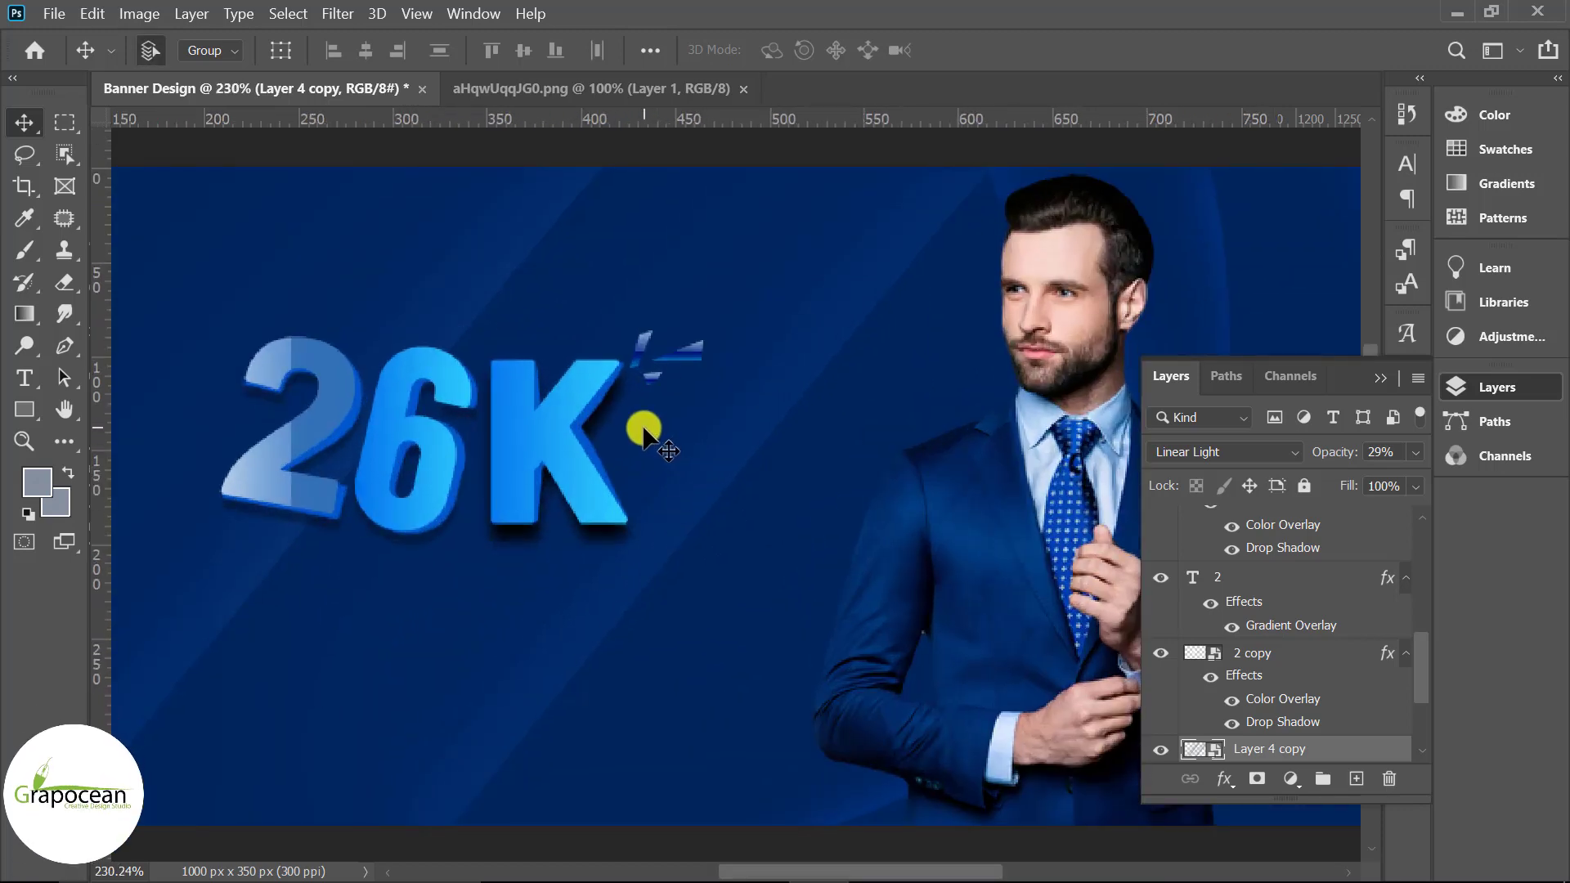
scroll(720, 467, "down", 1)
scroll(792, 502, "down", 1)
scroll(530, 527, "up", 1)
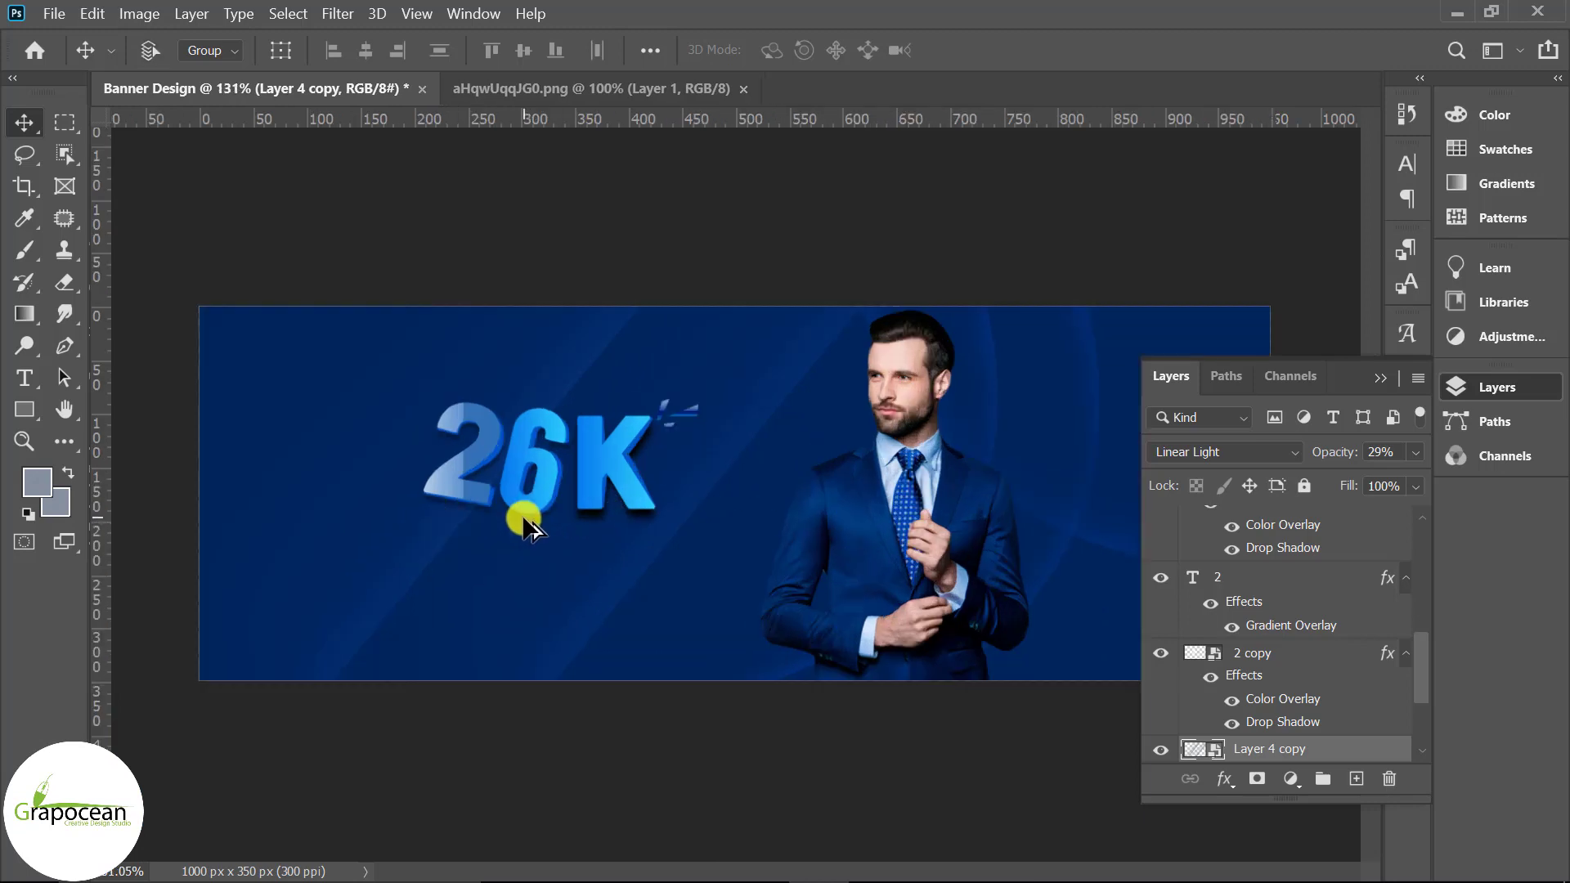
left_click(468, 462)
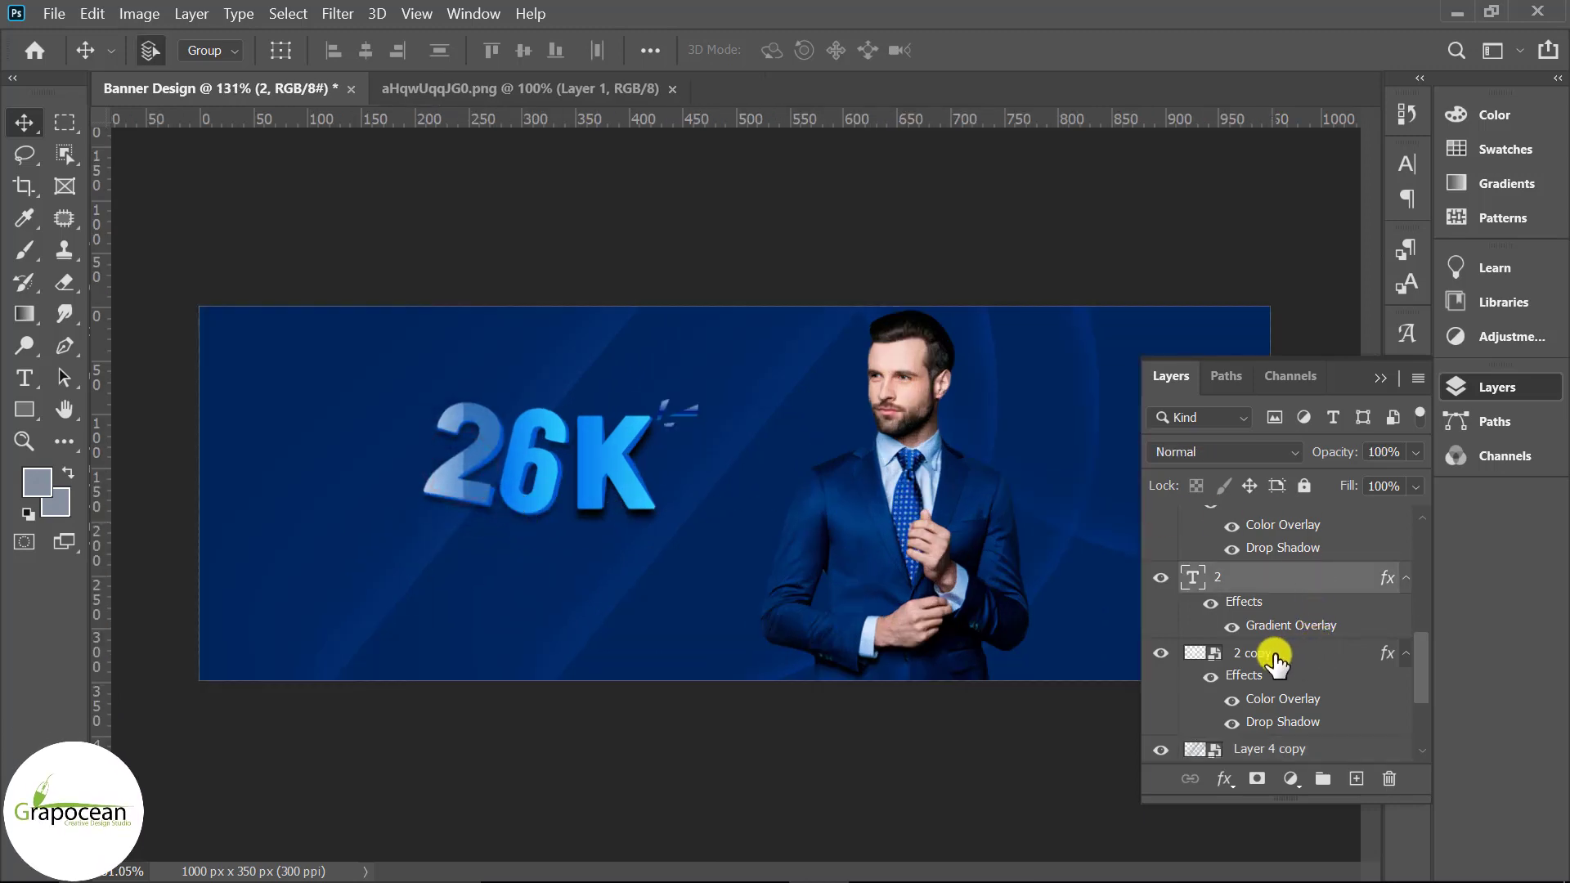
scroll(1260, 622, "up", 1)
left_click(546, 462)
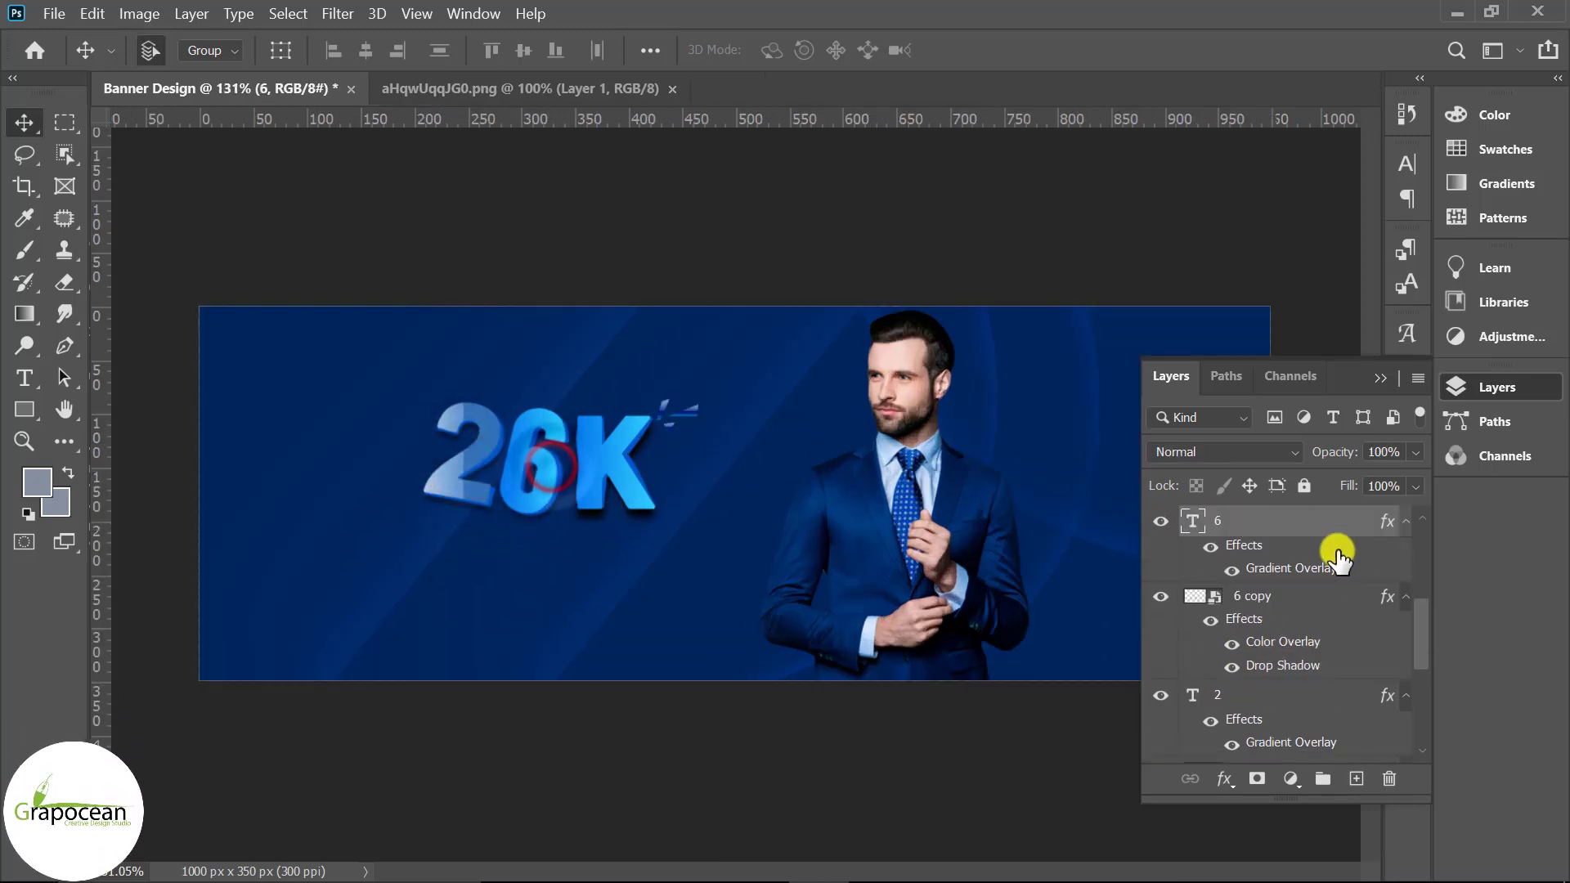
scroll(1338, 623, "down", 1)
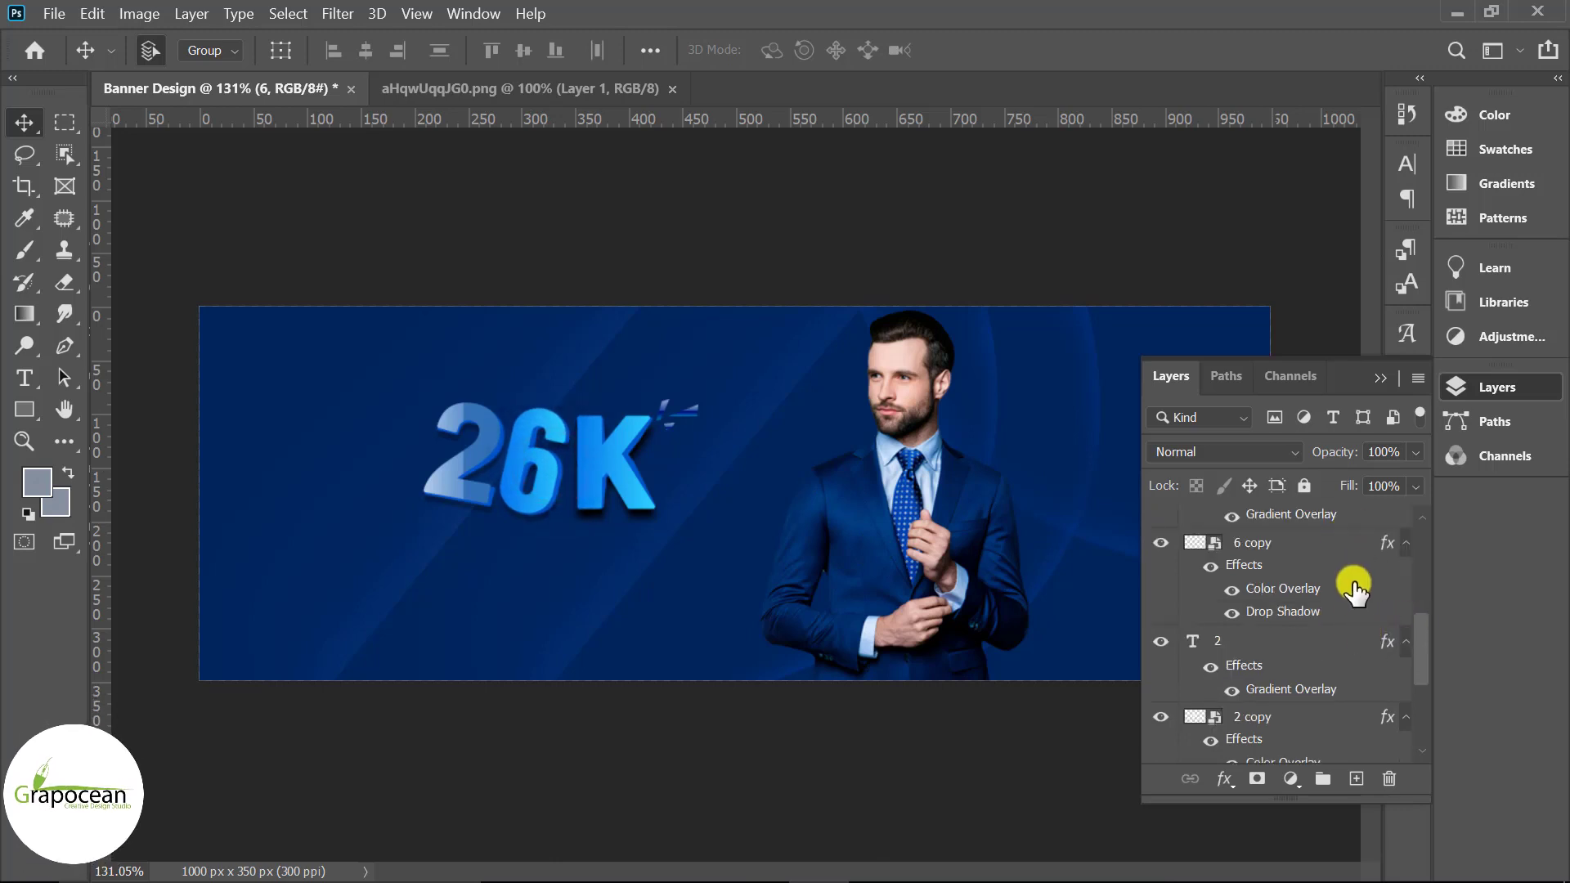
scroll(1368, 579, "up", 1)
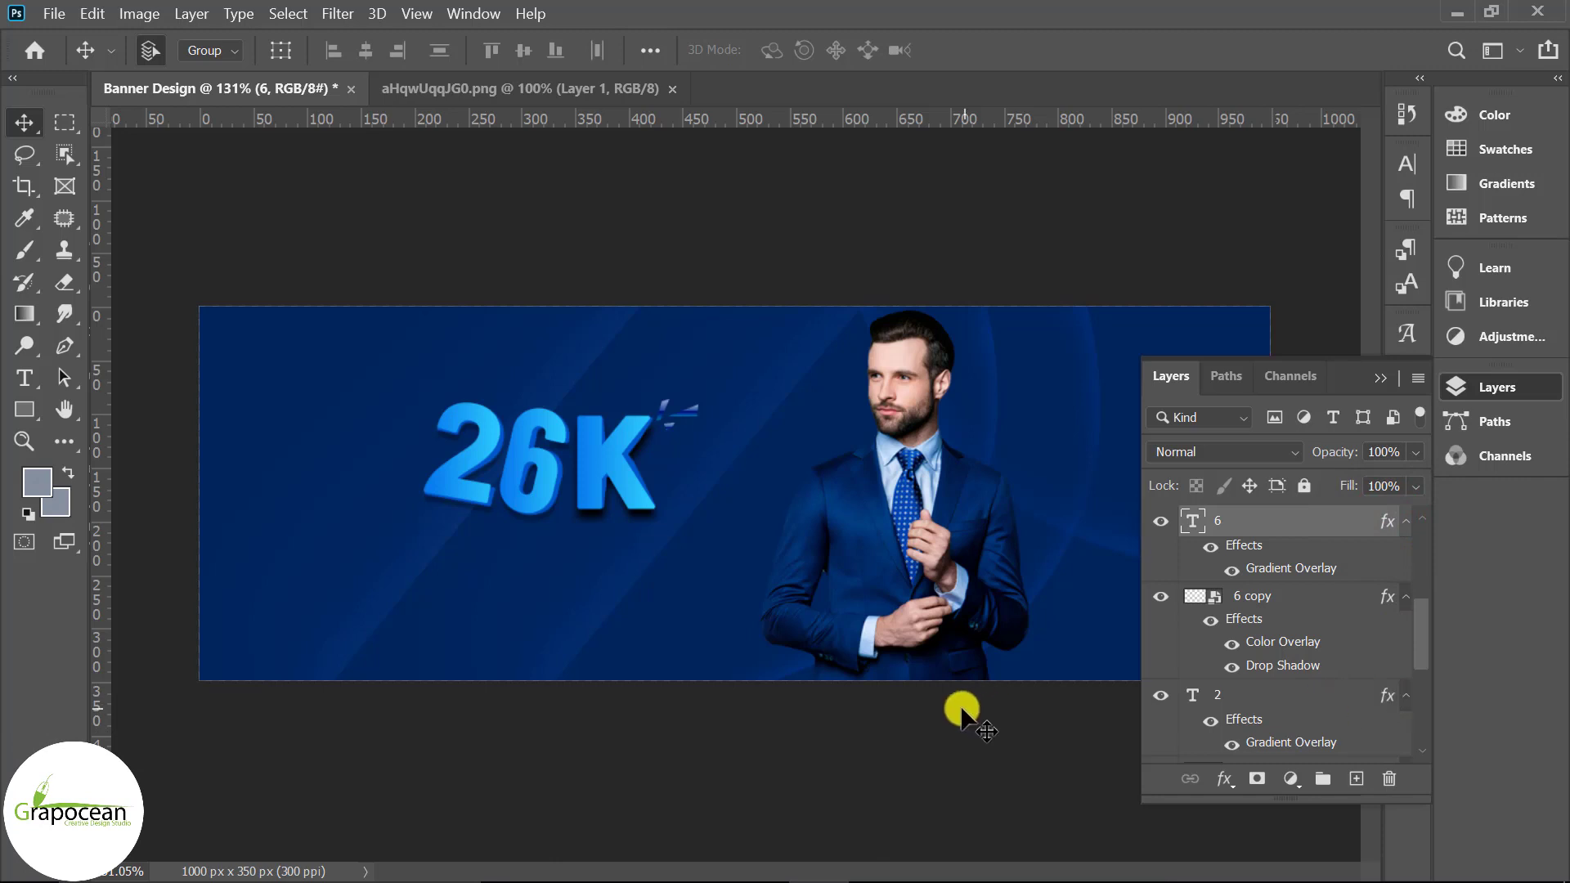
scroll(962, 710, "down", 3)
scroll(438, 536, "up", 3)
scroll(392, 548, "up", 3)
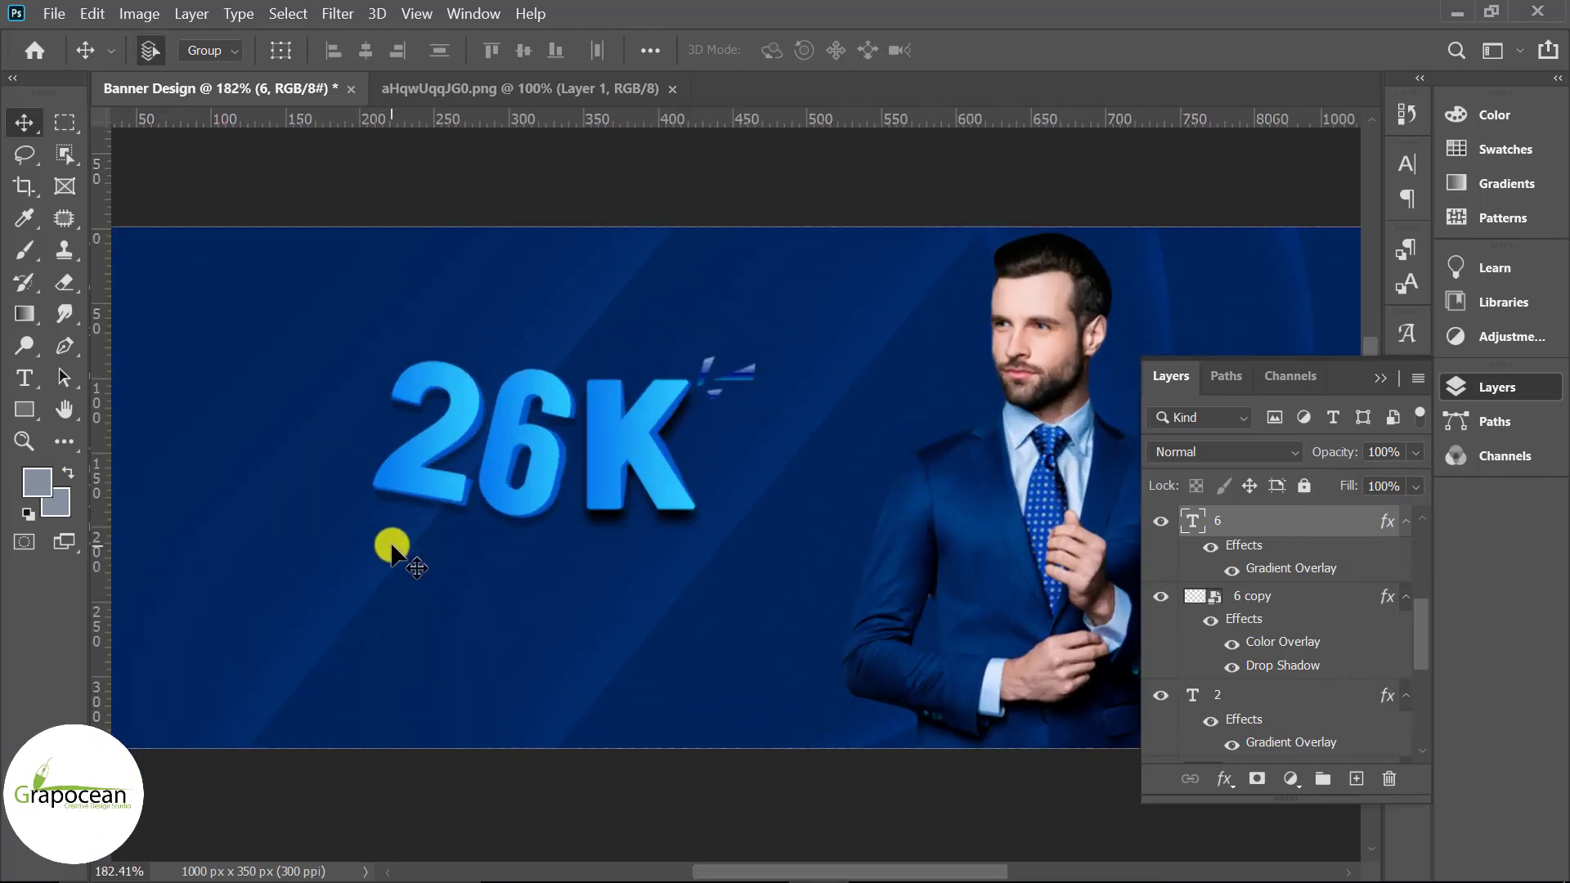
scroll(1348, 628, "up", 2)
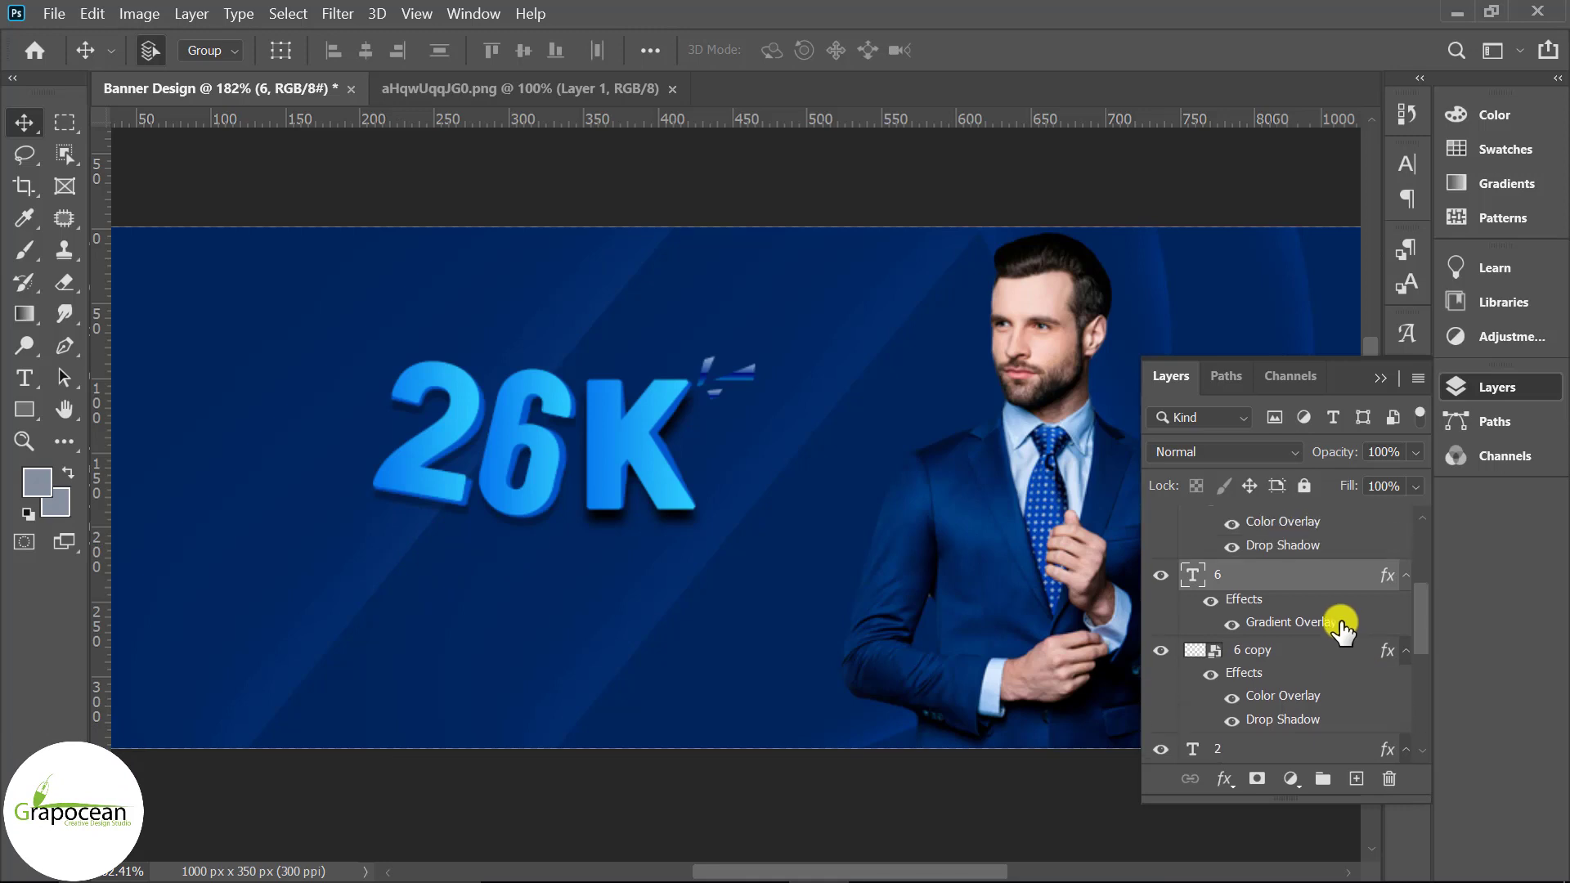
left_click(1280, 657, "ctrl")
scroll(1324, 624, "up", 2)
scroll(1326, 625, "up", 3)
scroll(1325, 624, "down", 2)
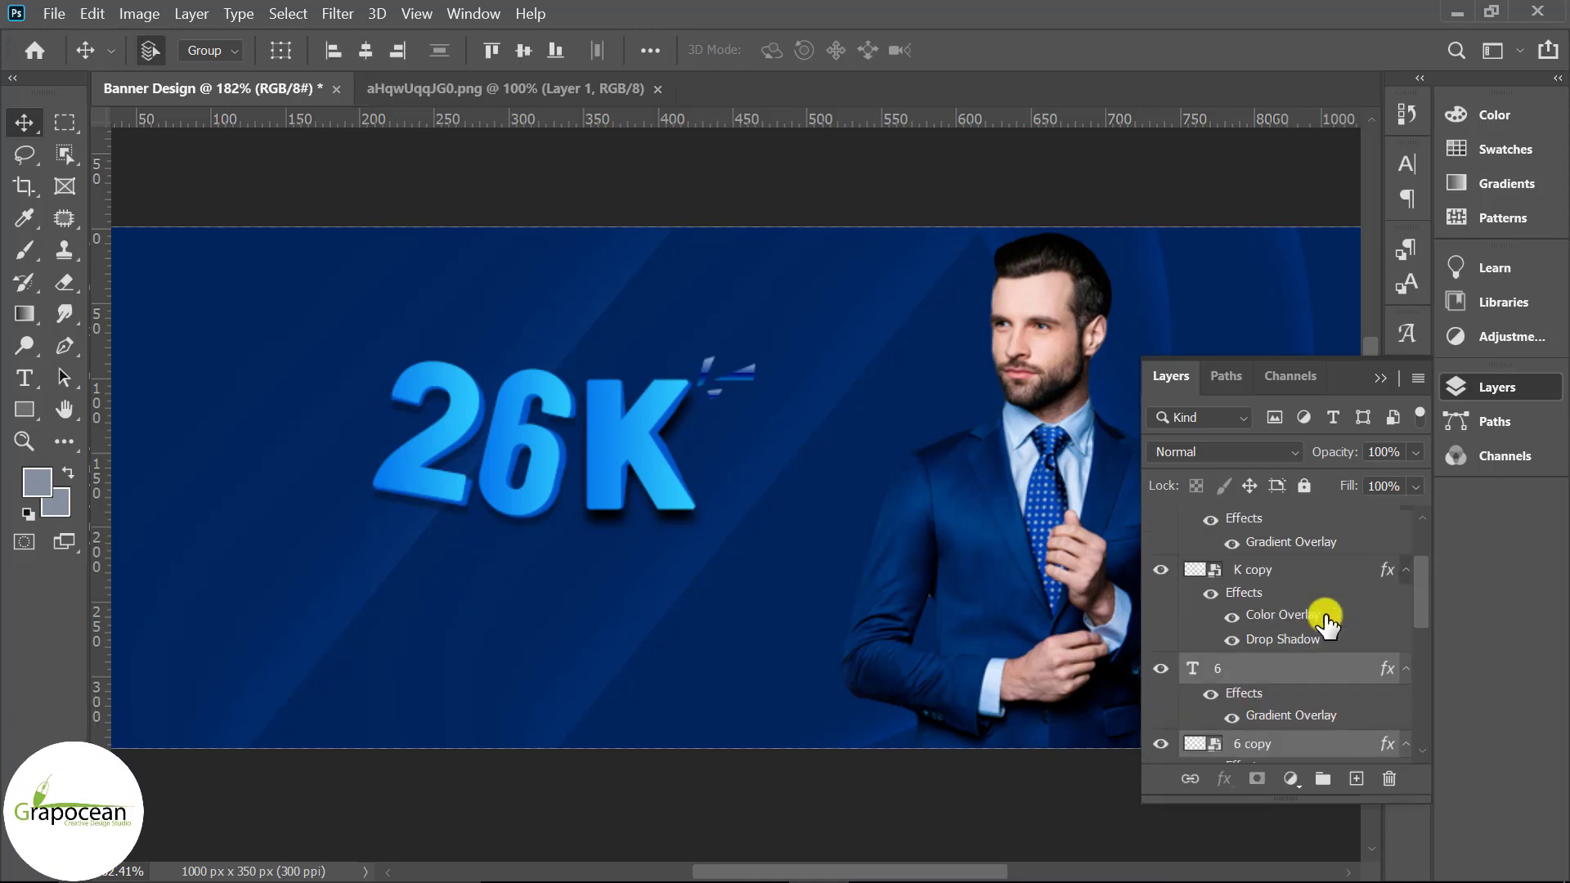
scroll(1318, 646, "down", 2)
scroll(1314, 676, "down", 1)
scroll(1317, 678, "down", 2)
scroll(1318, 679, "down", 1)
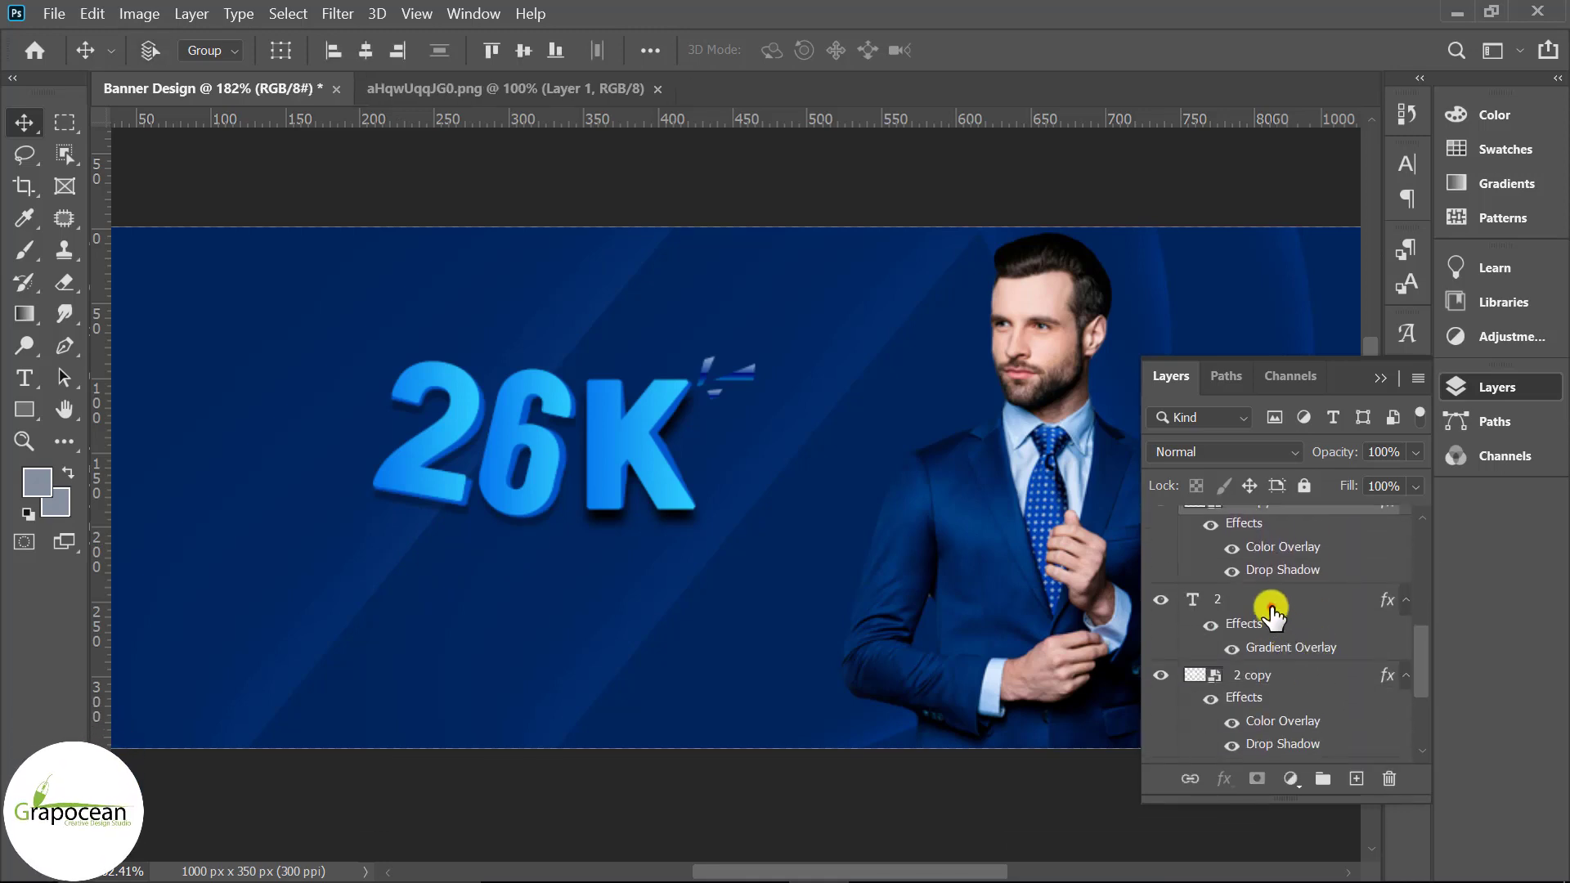
left_click(1267, 679)
Step: Rotate the 26 by about -15 degrees and commit the transform
key("ctrl+t")
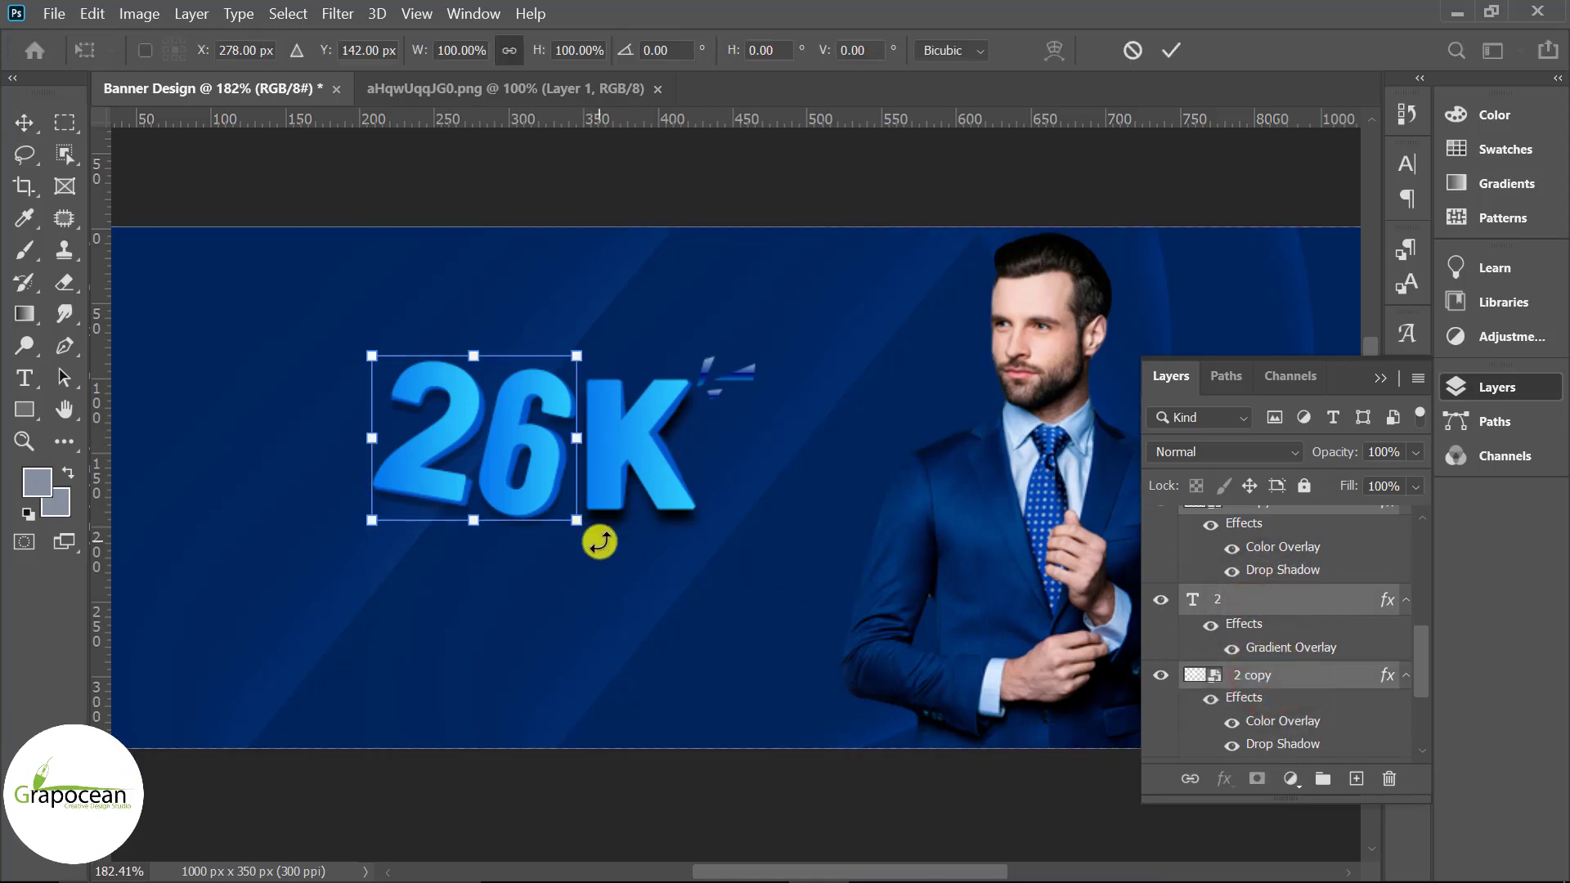
mouse_move(609, 543)
left_mouse_down()
mouse_move(650, 518)
mouse_move(599, 493)
mouse_move(663, 454)
left_mouse_up()
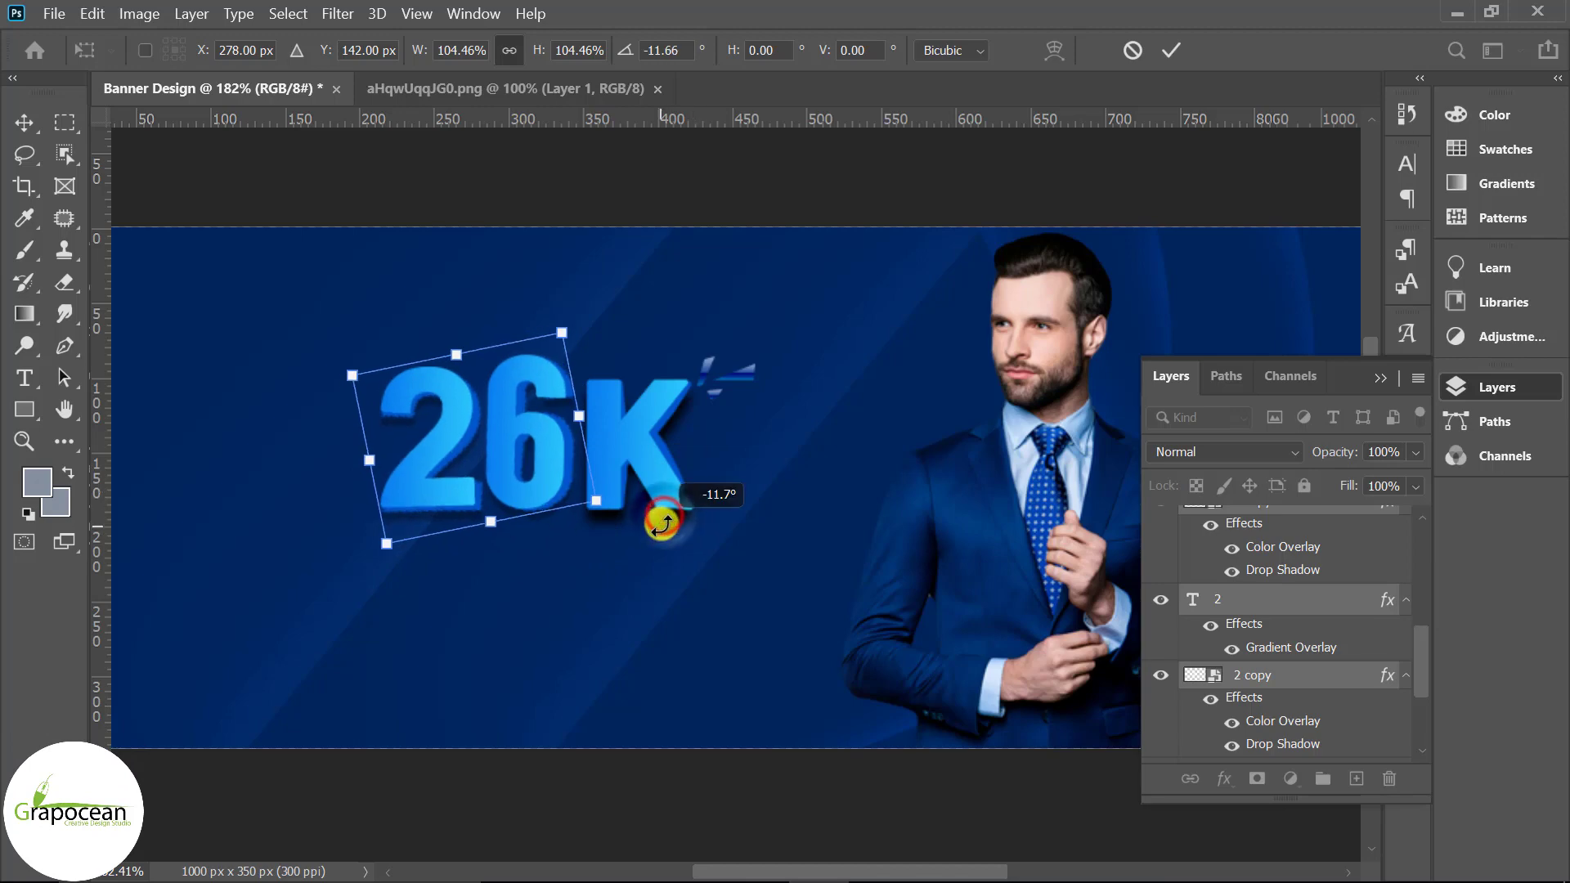
left_click(1173, 52)
scroll(854, 630, "down", 3)
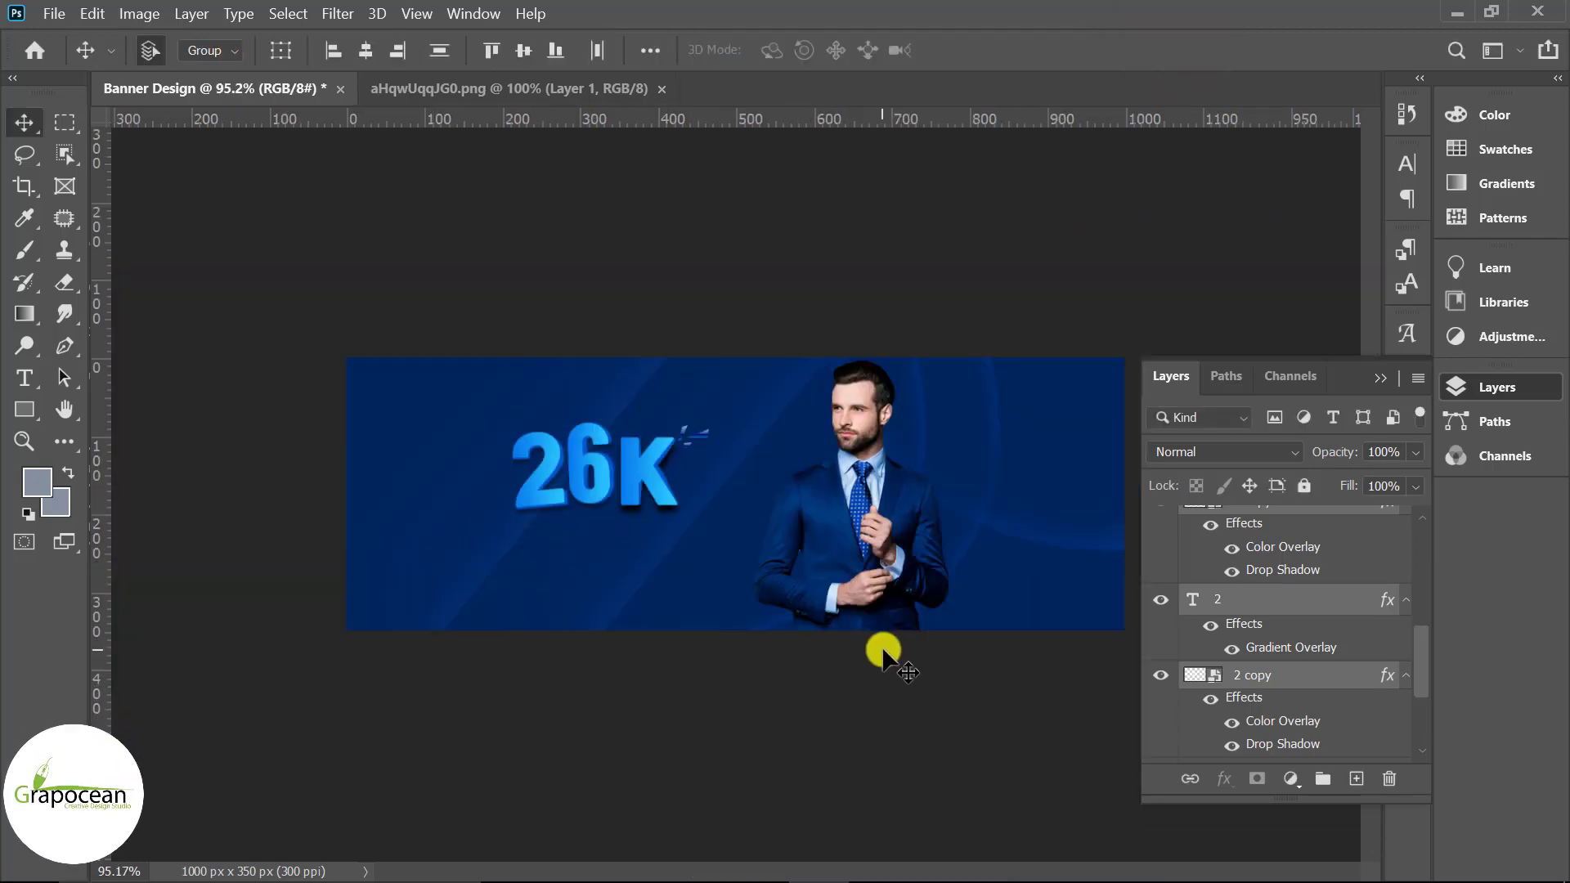
Step: Select the three dash layers, Shape 1–3, and duplicate them
scroll(701, 410, "up", 5)
left_click(708, 409)
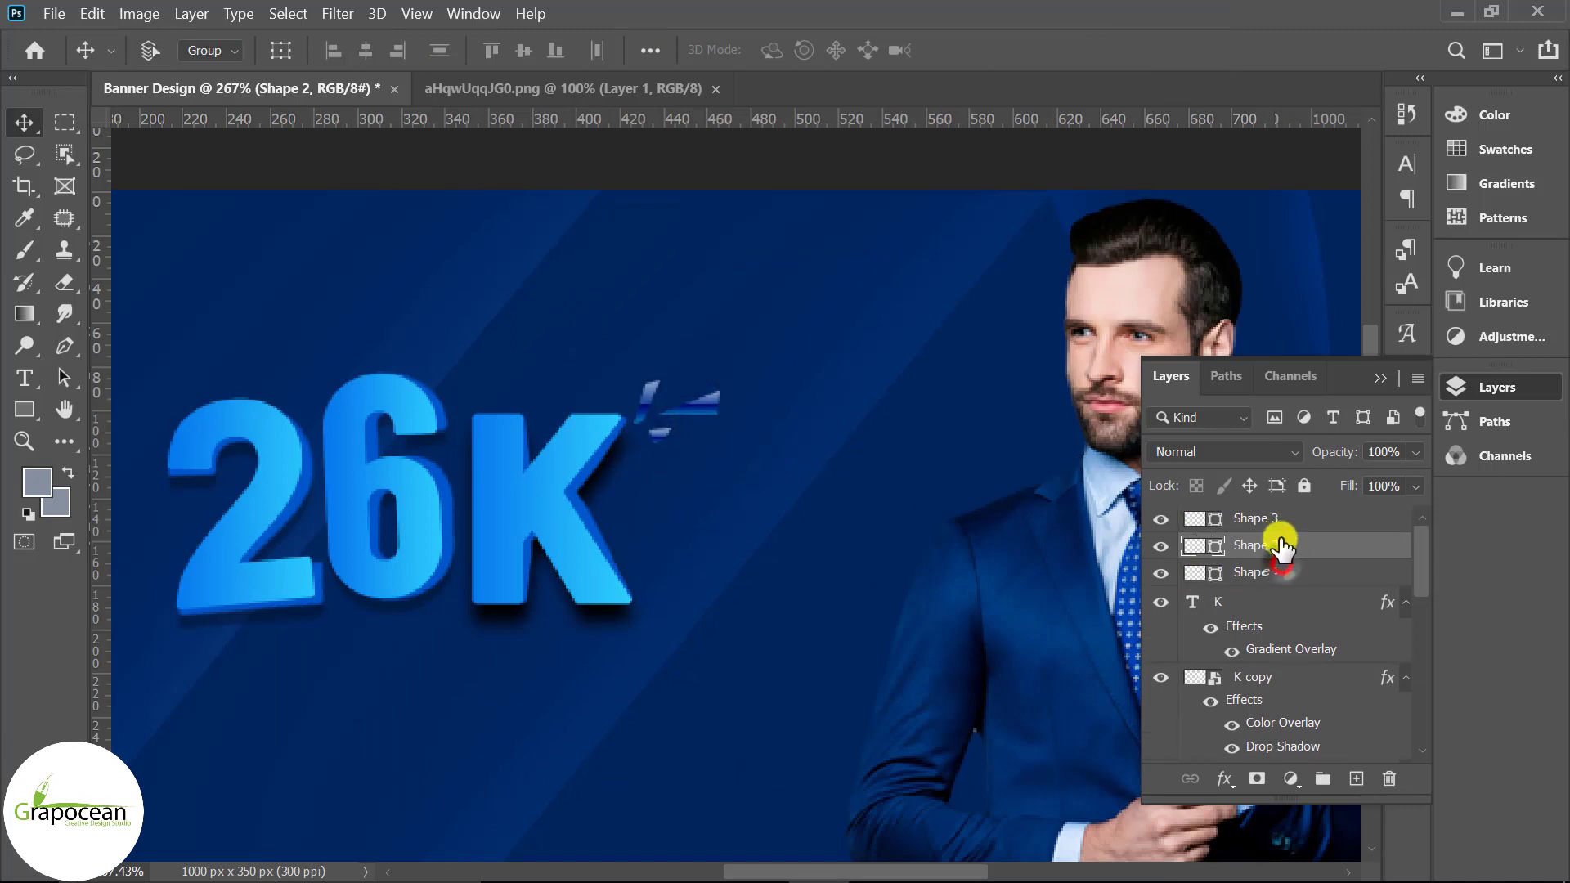
left_click(1277, 520)
left_click(1281, 573, "shift")
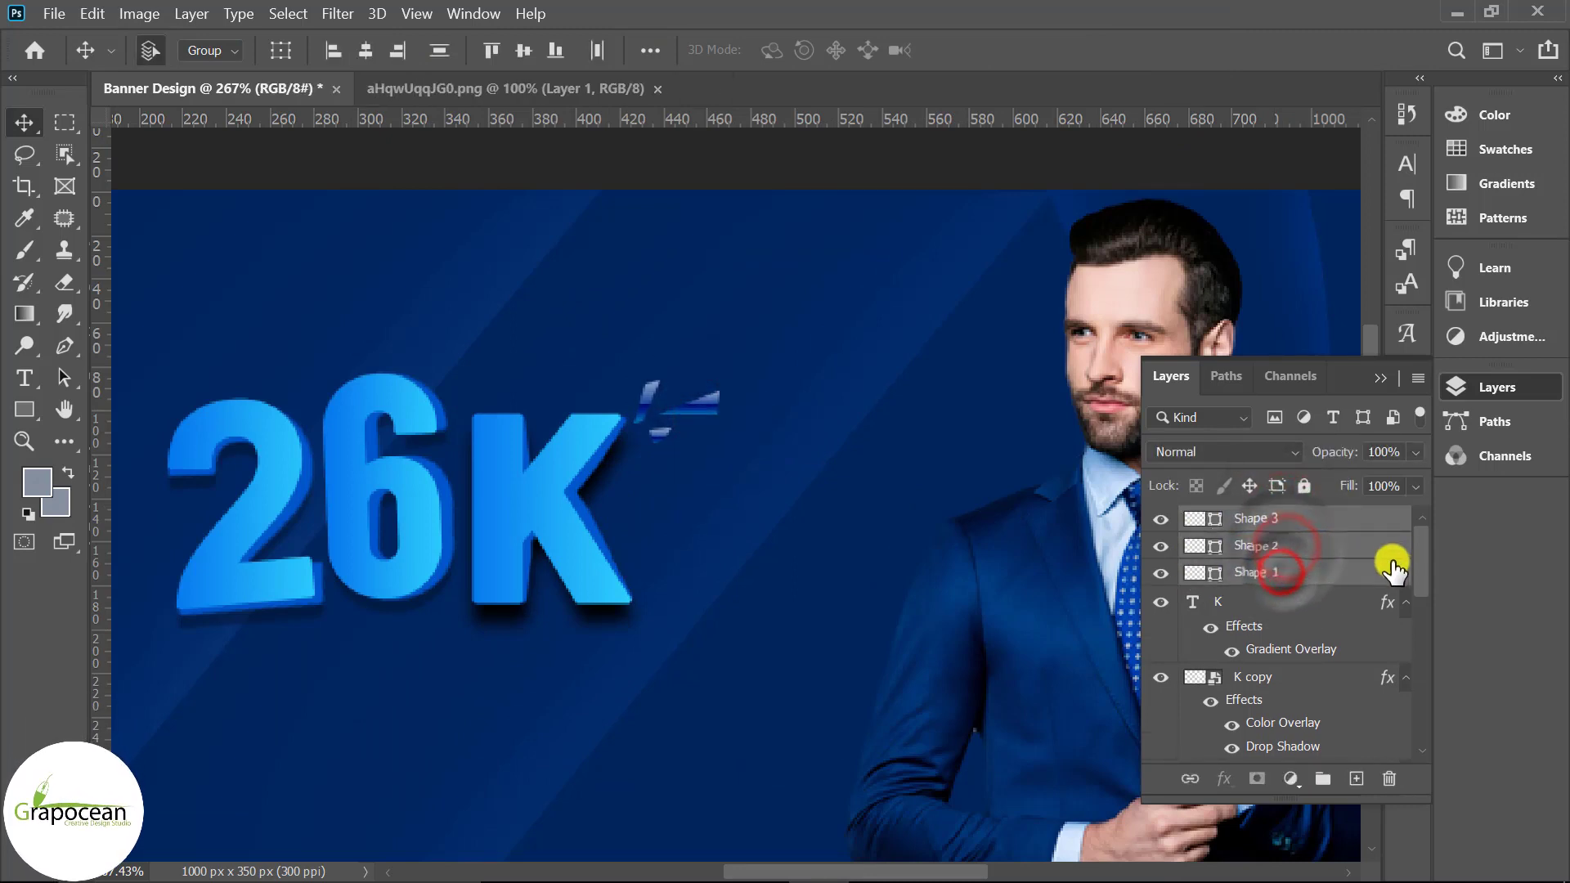
key("ctrl+j")
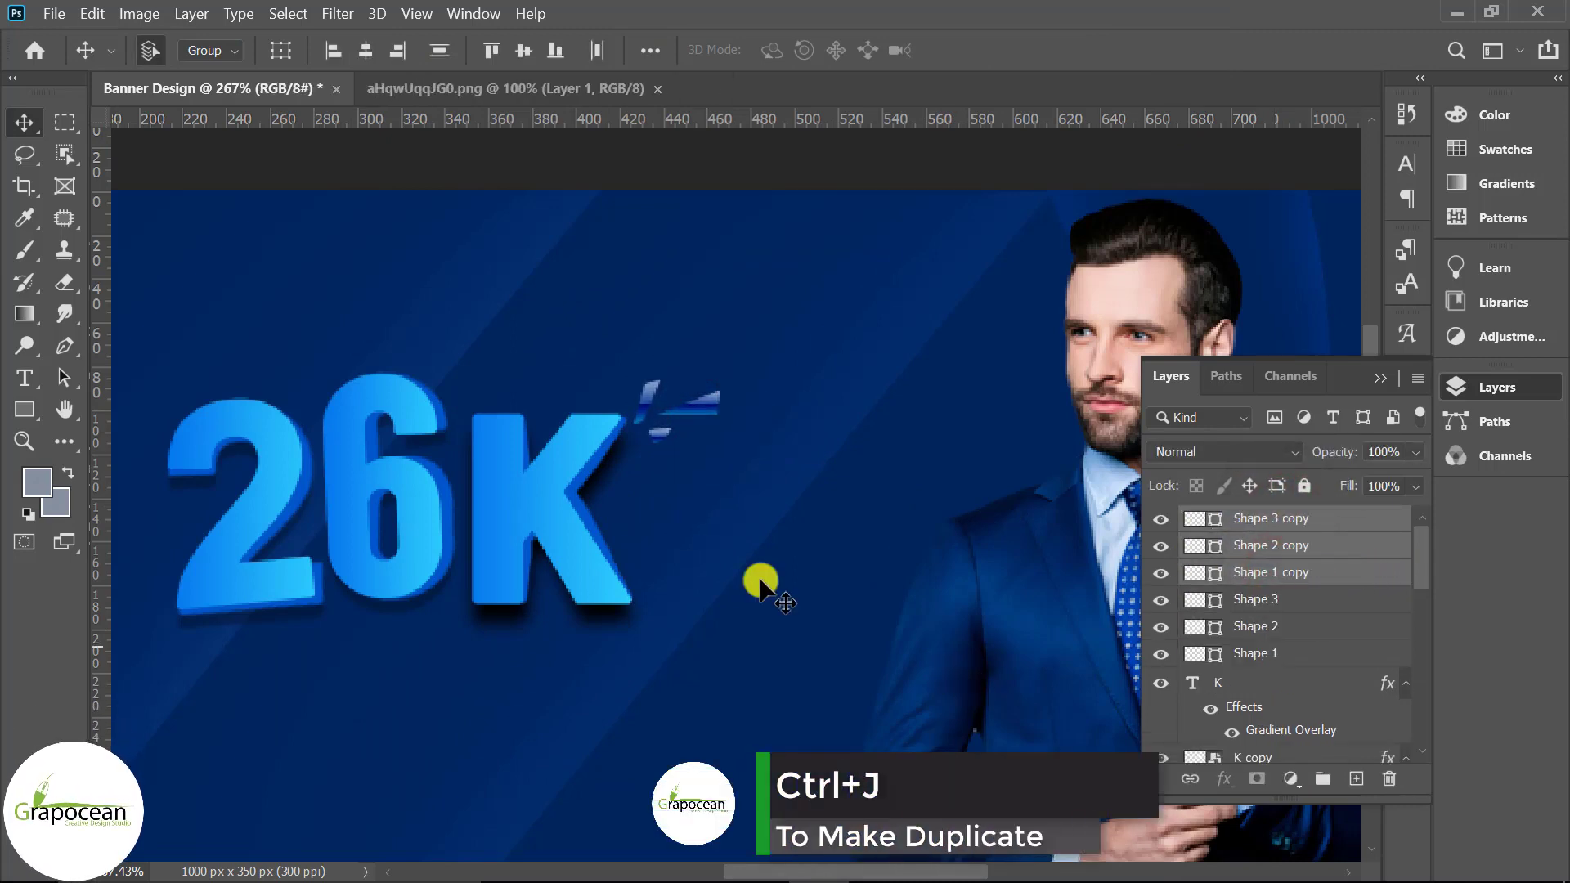
Step: Move the copied dashes below the 26K's lower-left, rotated 165° and rescaled
key("ctrl+t")
mouse_move(679, 413)
left_mouse_down()
mouse_move(460, 599)
mouse_move(193, 520)
mouse_move(193, 361)
mouse_move(161, 650)
left_mouse_up()
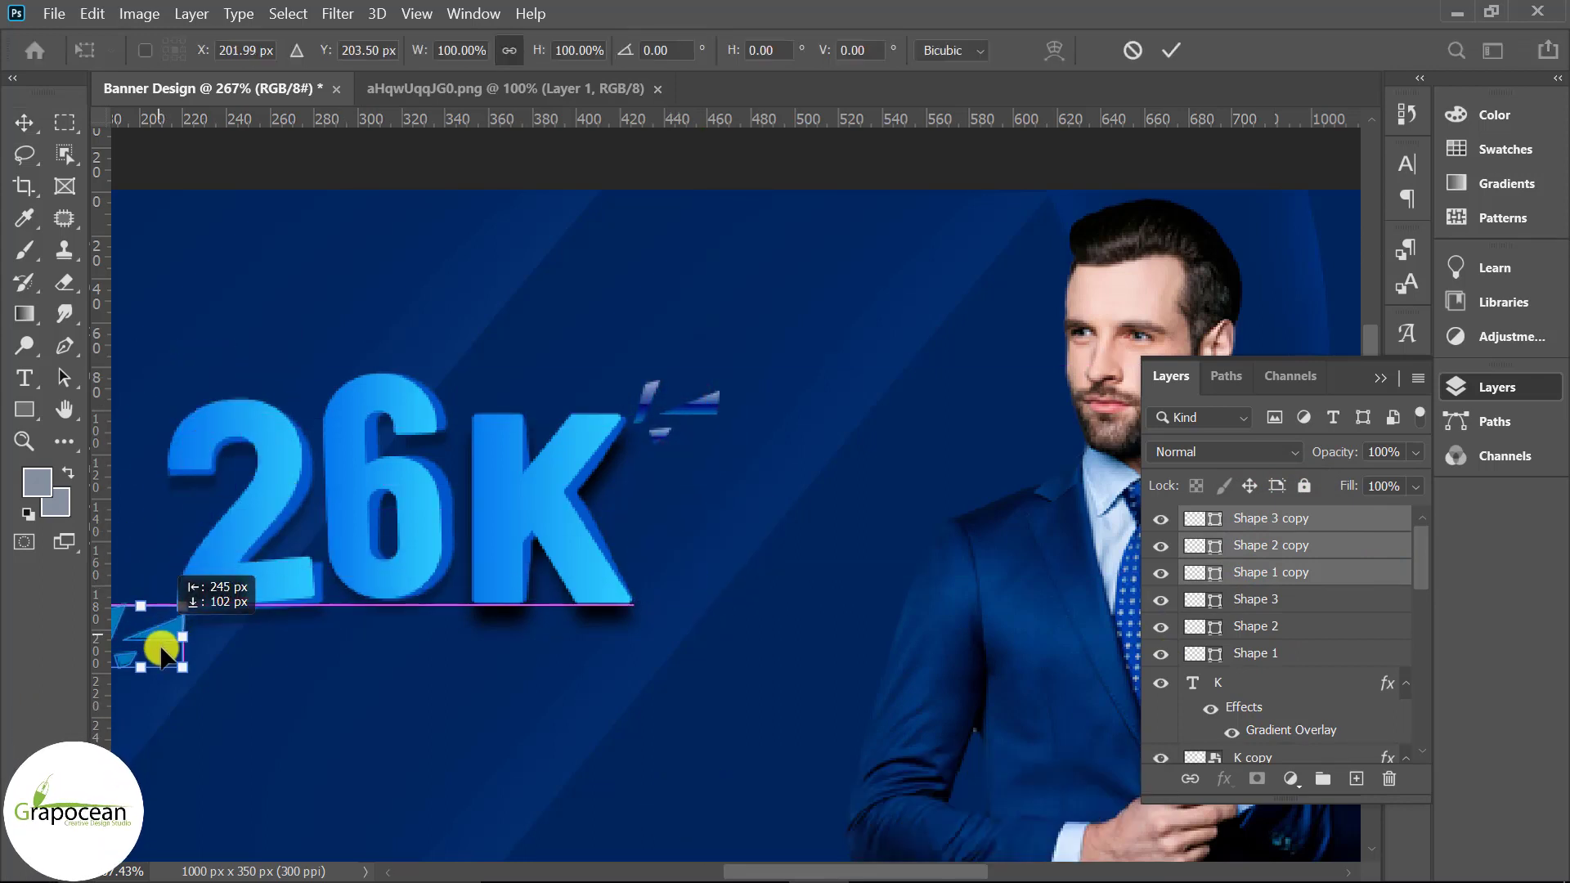
left_click_drag(262, 679, 368, 662)
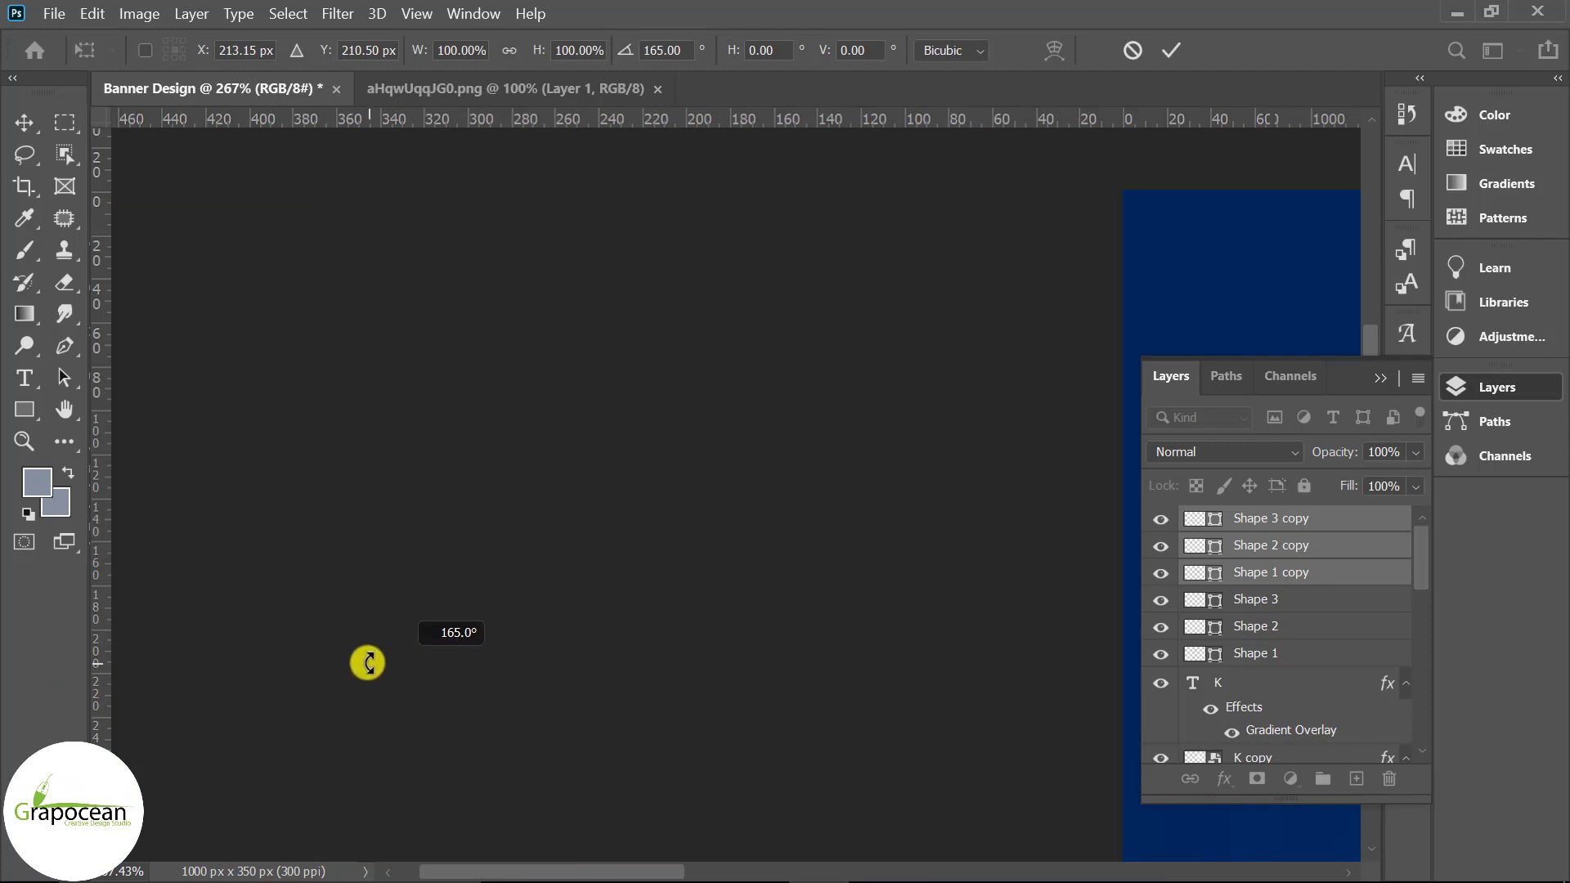
scroll(368, 663, "down", 3)
scroll(210, 665, "down", 3)
scroll(518, 603, "up", 4)
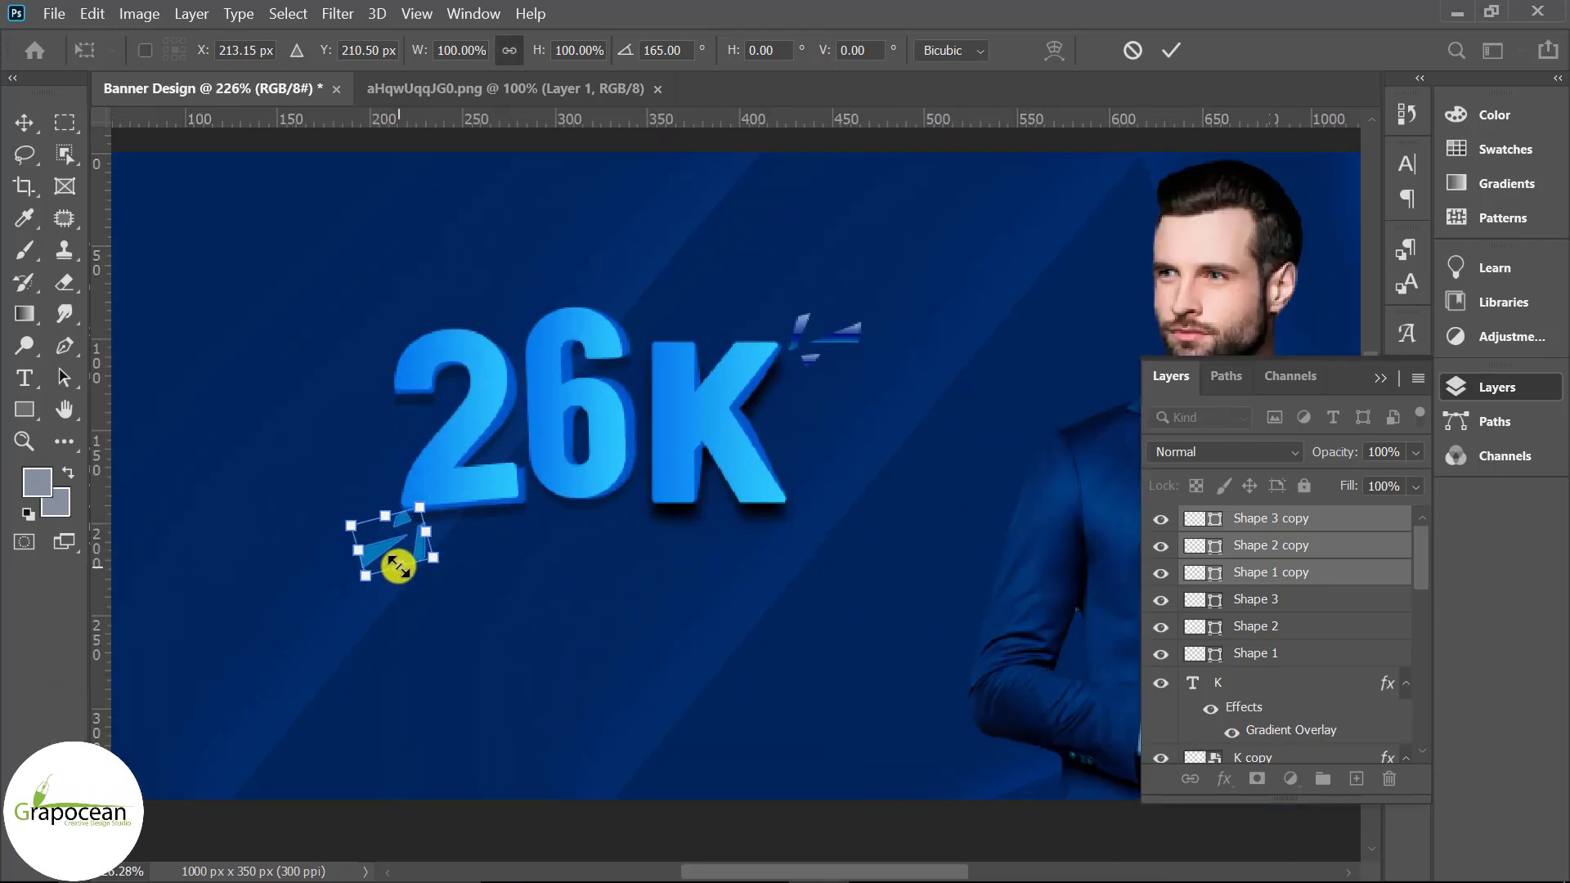
mouse_move(360, 552)
left_mouse_down()
mouse_move(384, 580)
mouse_move(352, 530)
mouse_move(343, 550)
mouse_move(366, 551)
left_mouse_up()
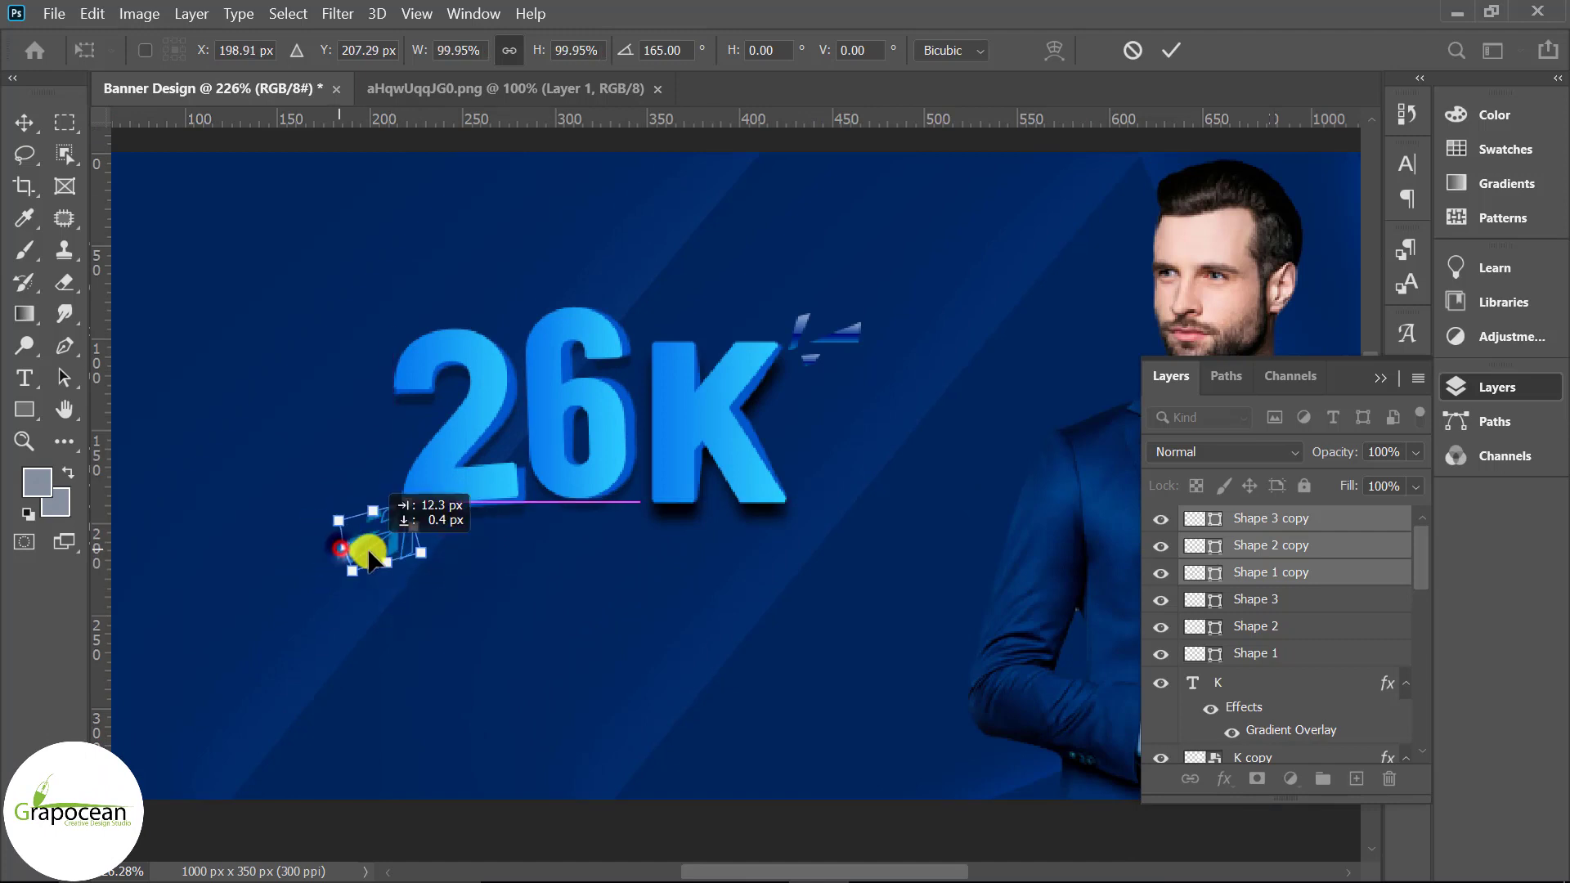
left_click(1172, 51)
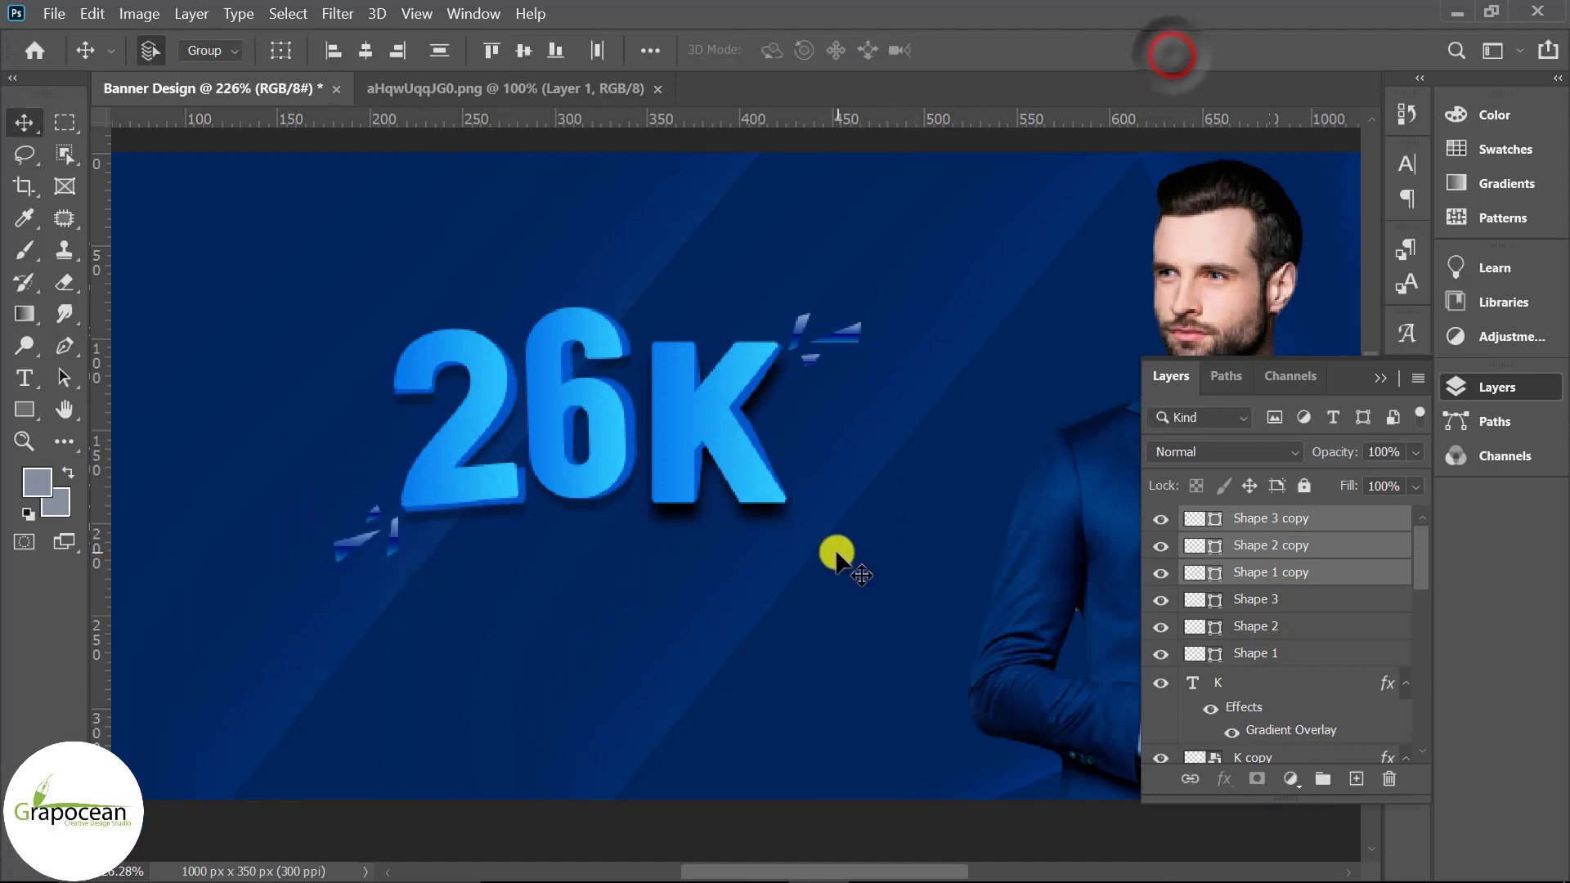
Step: Choose the Pen tool and add a new empty layer
scroll(826, 597, "down", 2)
scroll(621, 614, "up", 1)
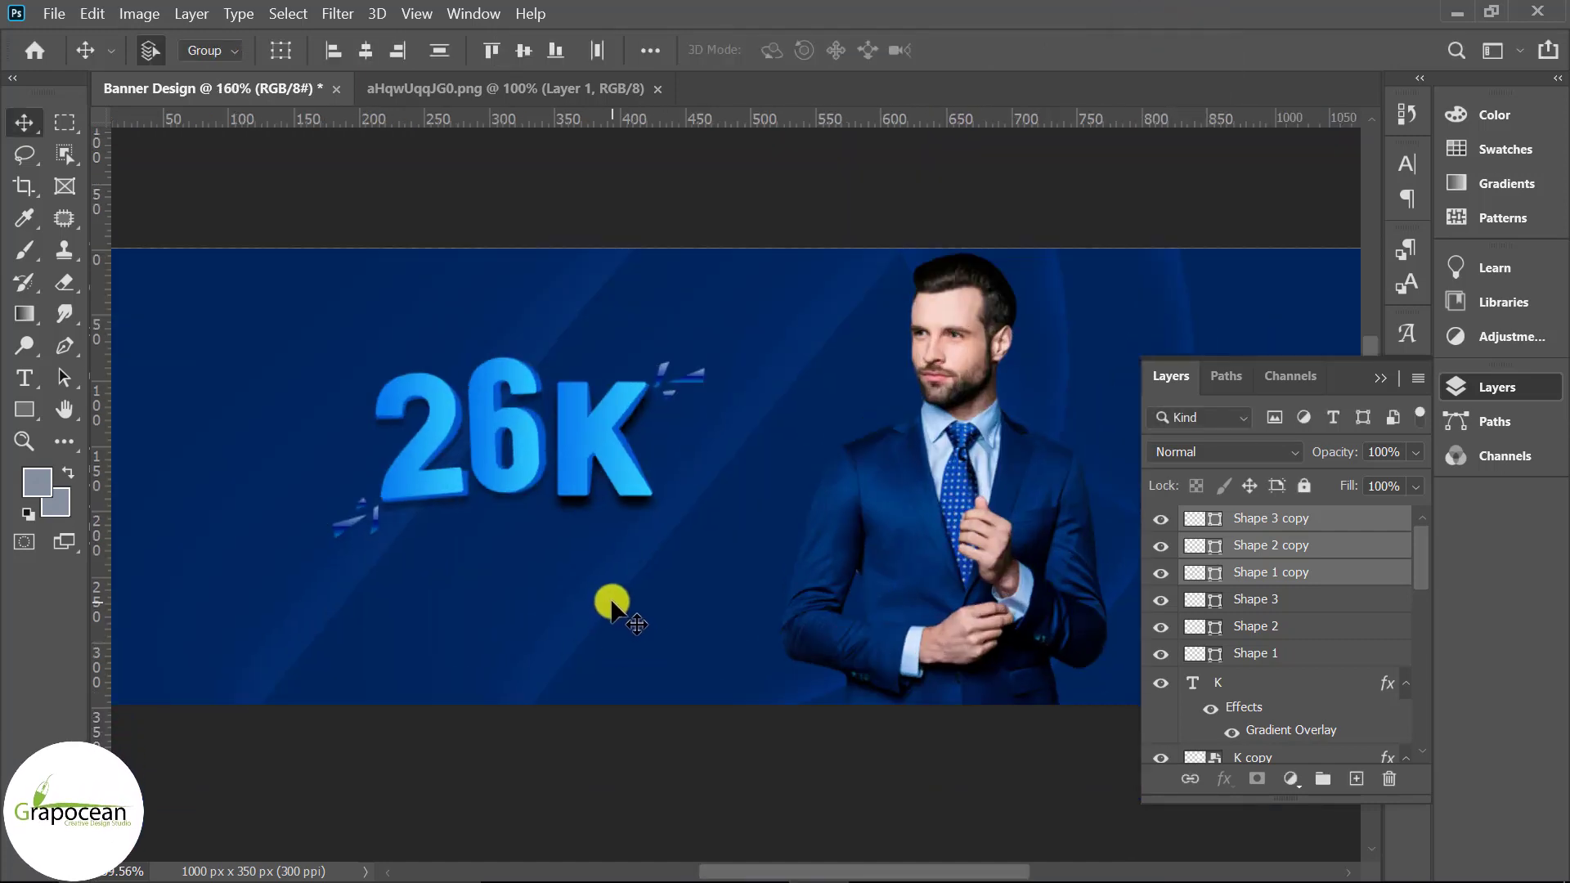
left_click(65, 344)
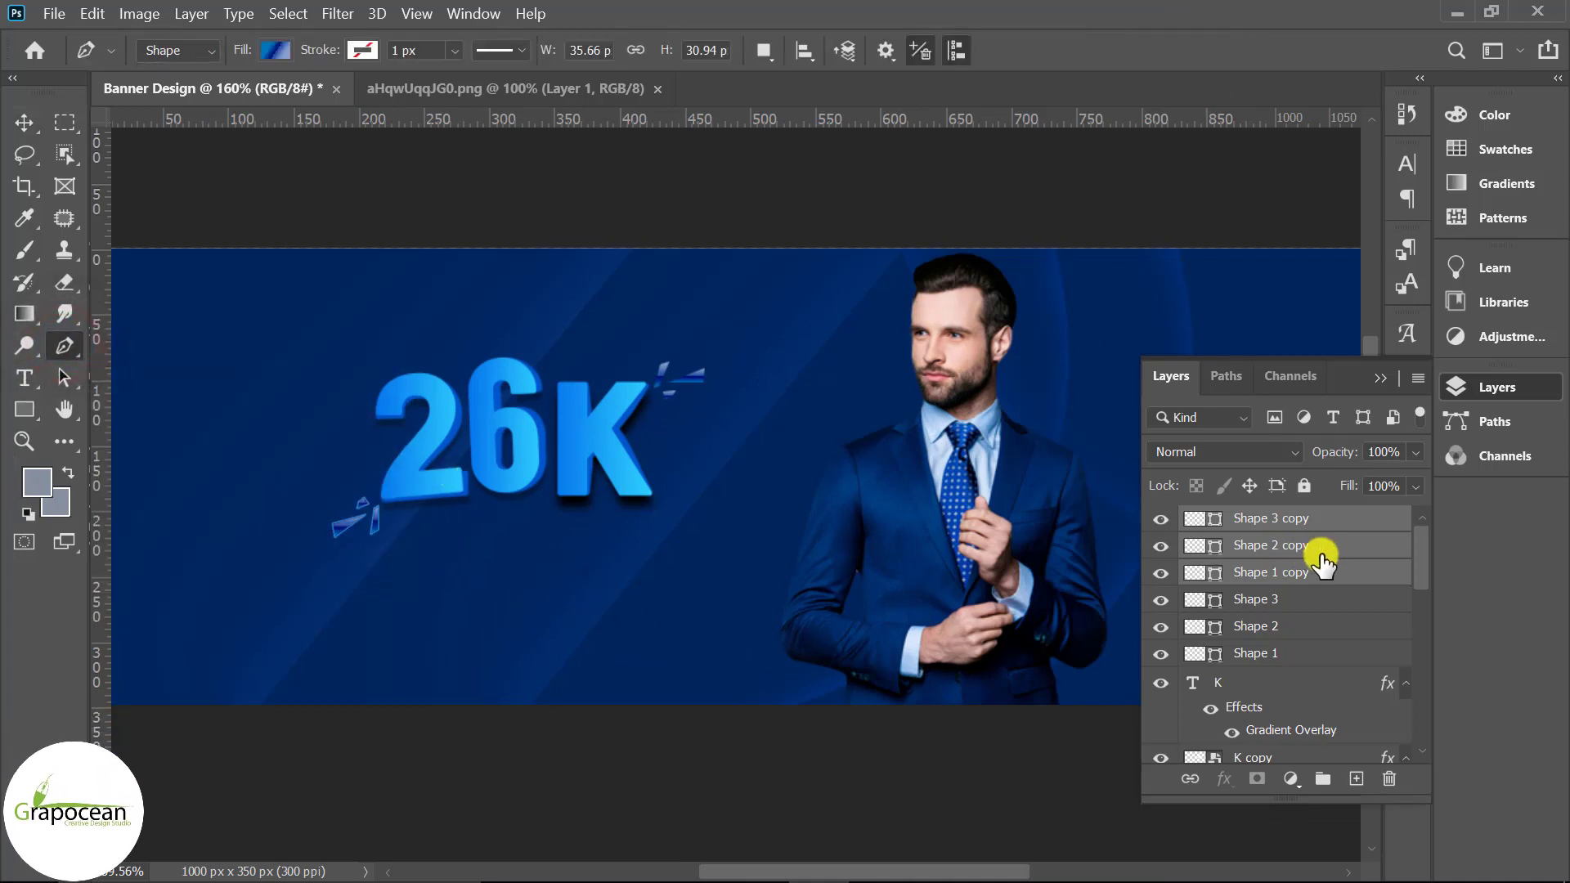
left_click(1356, 779)
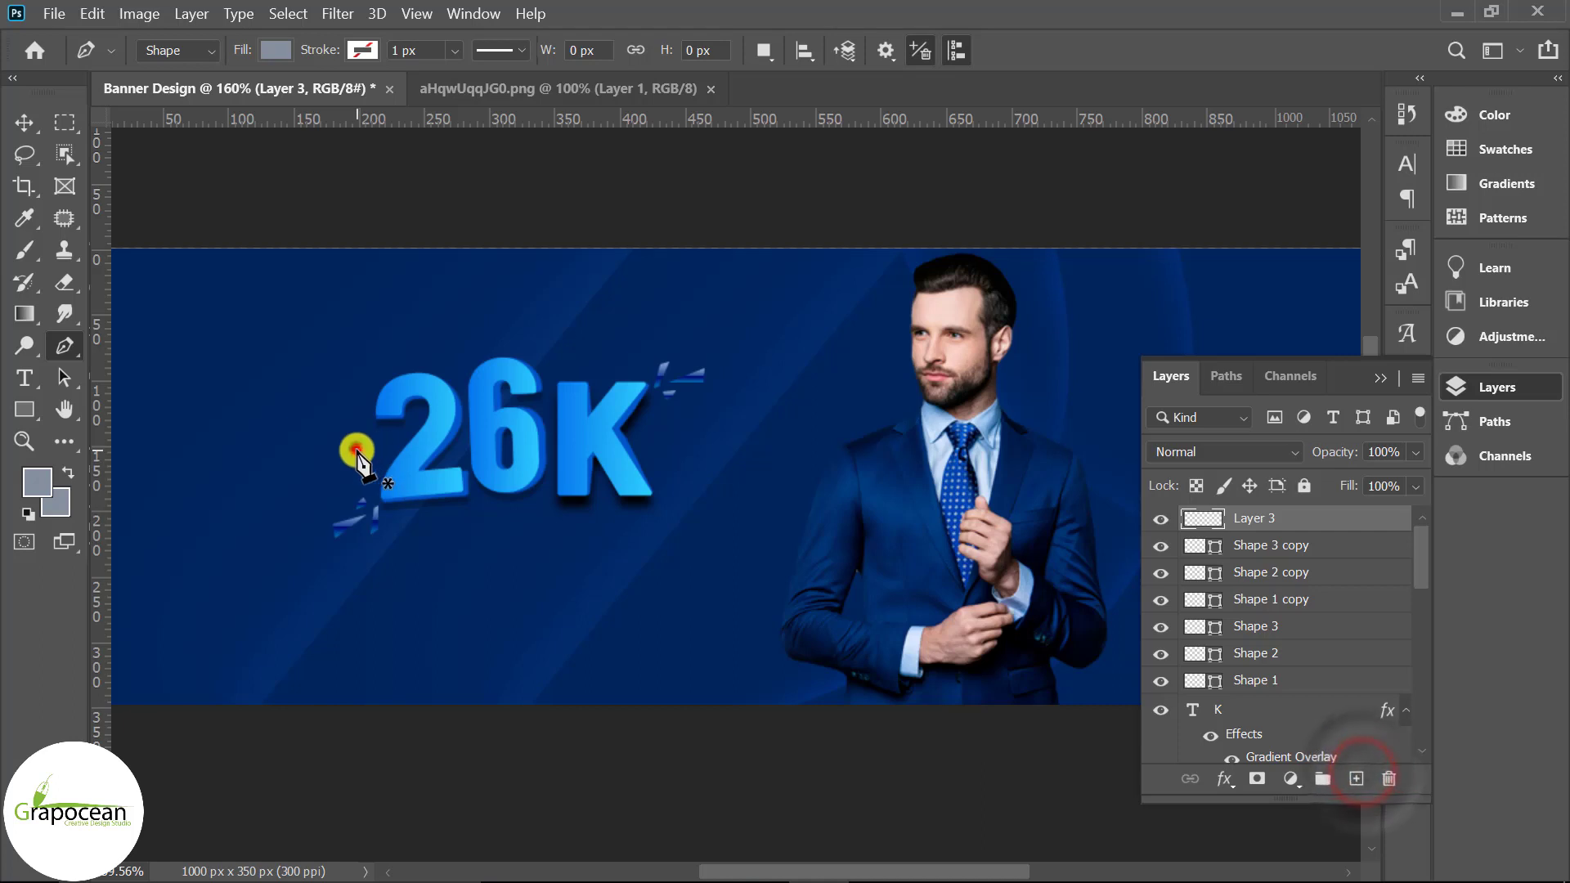
Step: Draw a thin white streak from left of the 26 to right of the K
left_click(356, 448)
left_click(802, 402)
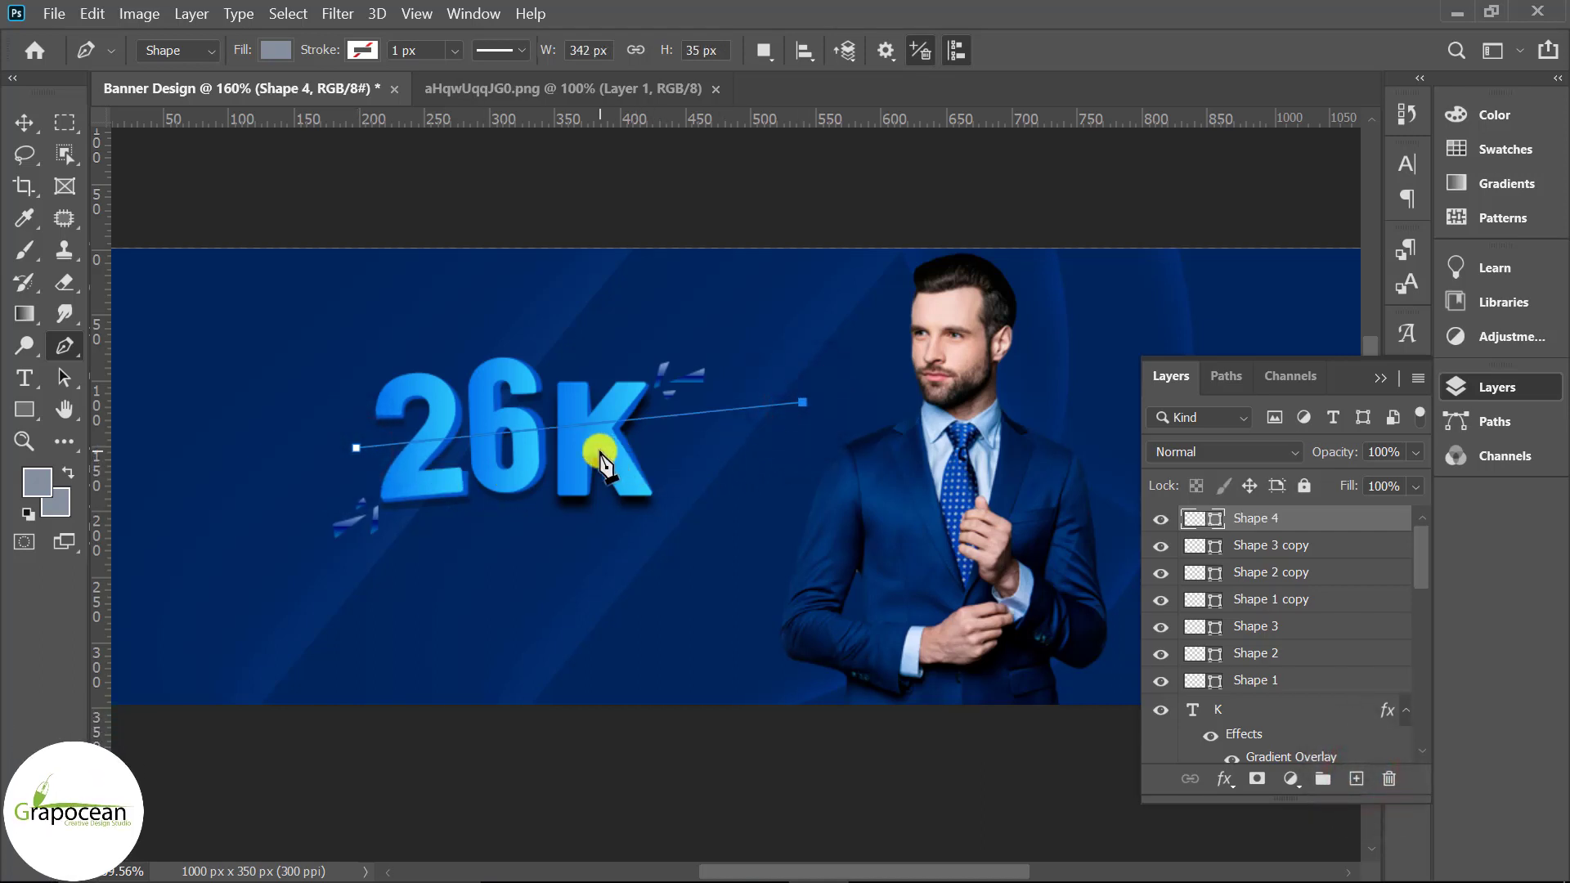
left_click(355, 448)
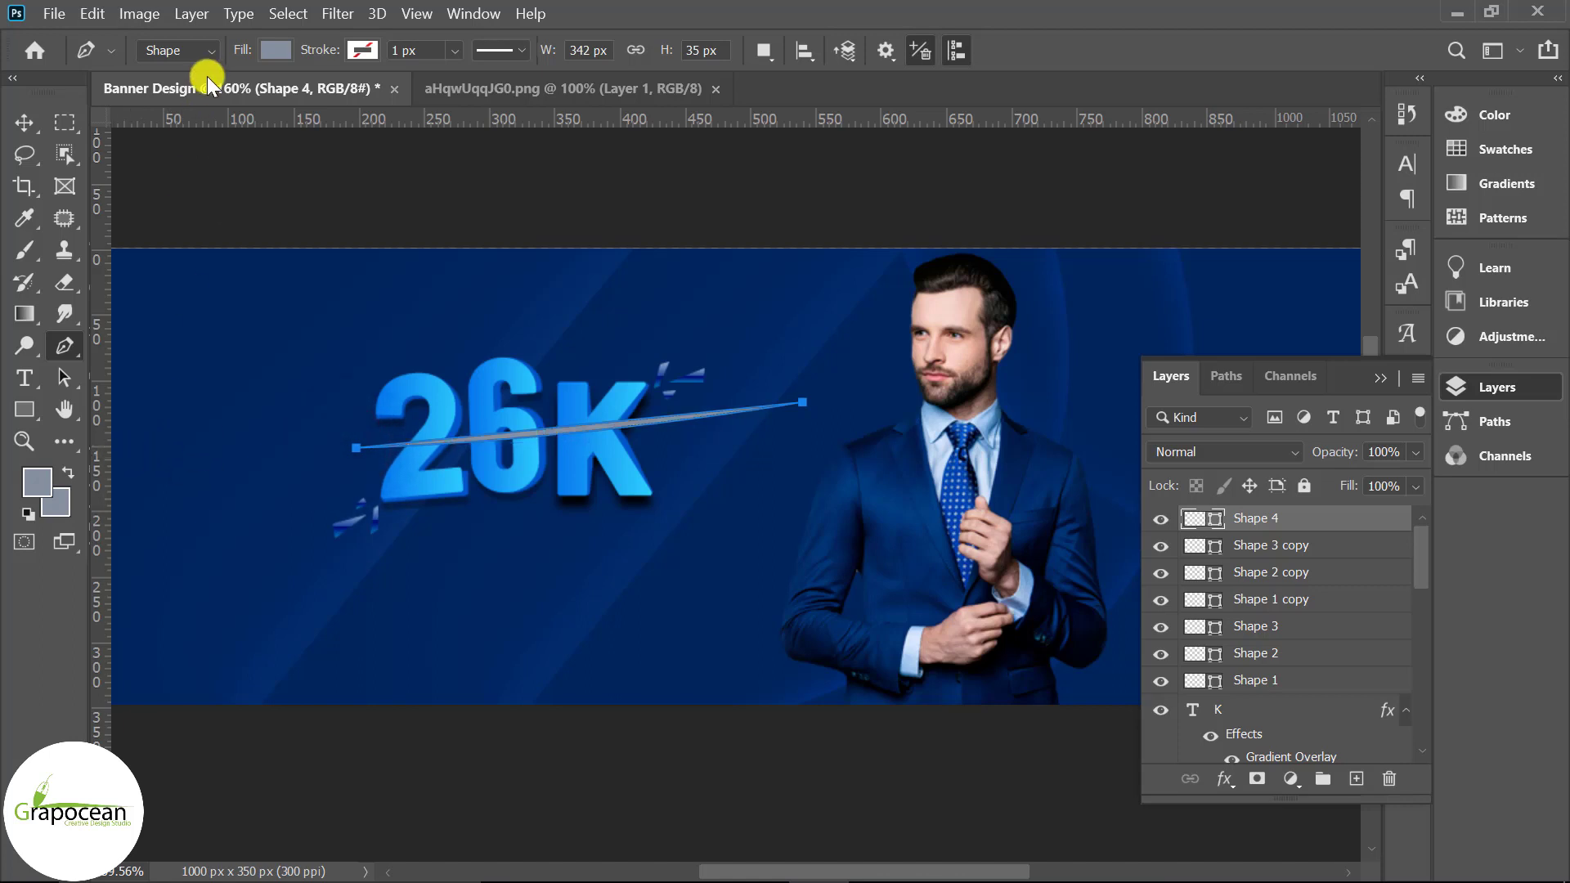
left_click(275, 49)
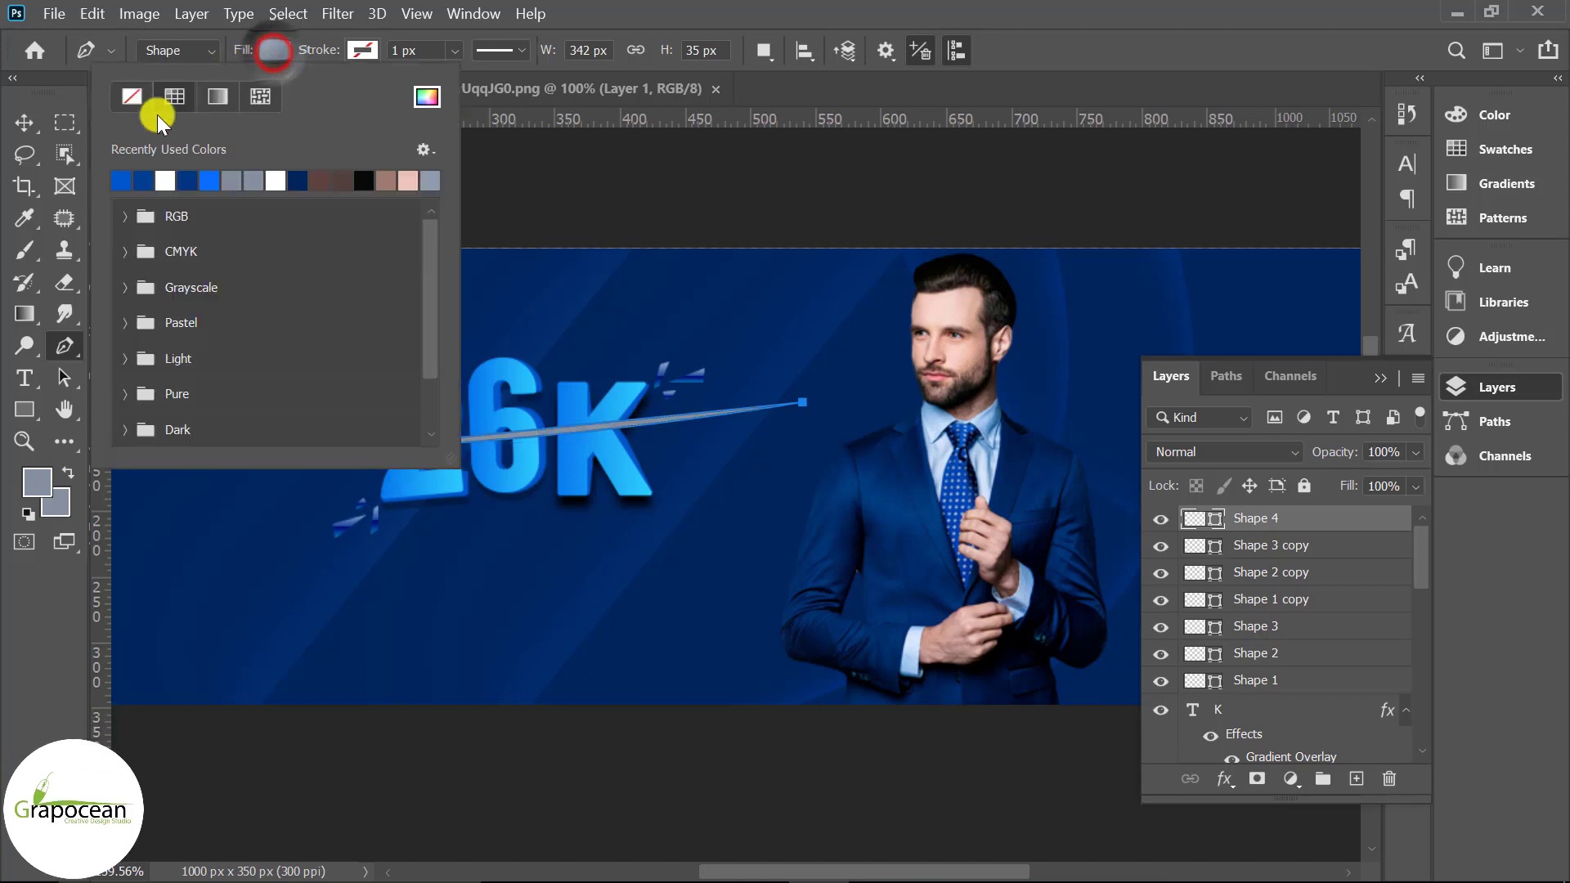
Step: Alt-drag copies of the white streak into parallel streaks below it
left_click(25, 122)
scroll(601, 433, "up", 1)
left_click(591, 421)
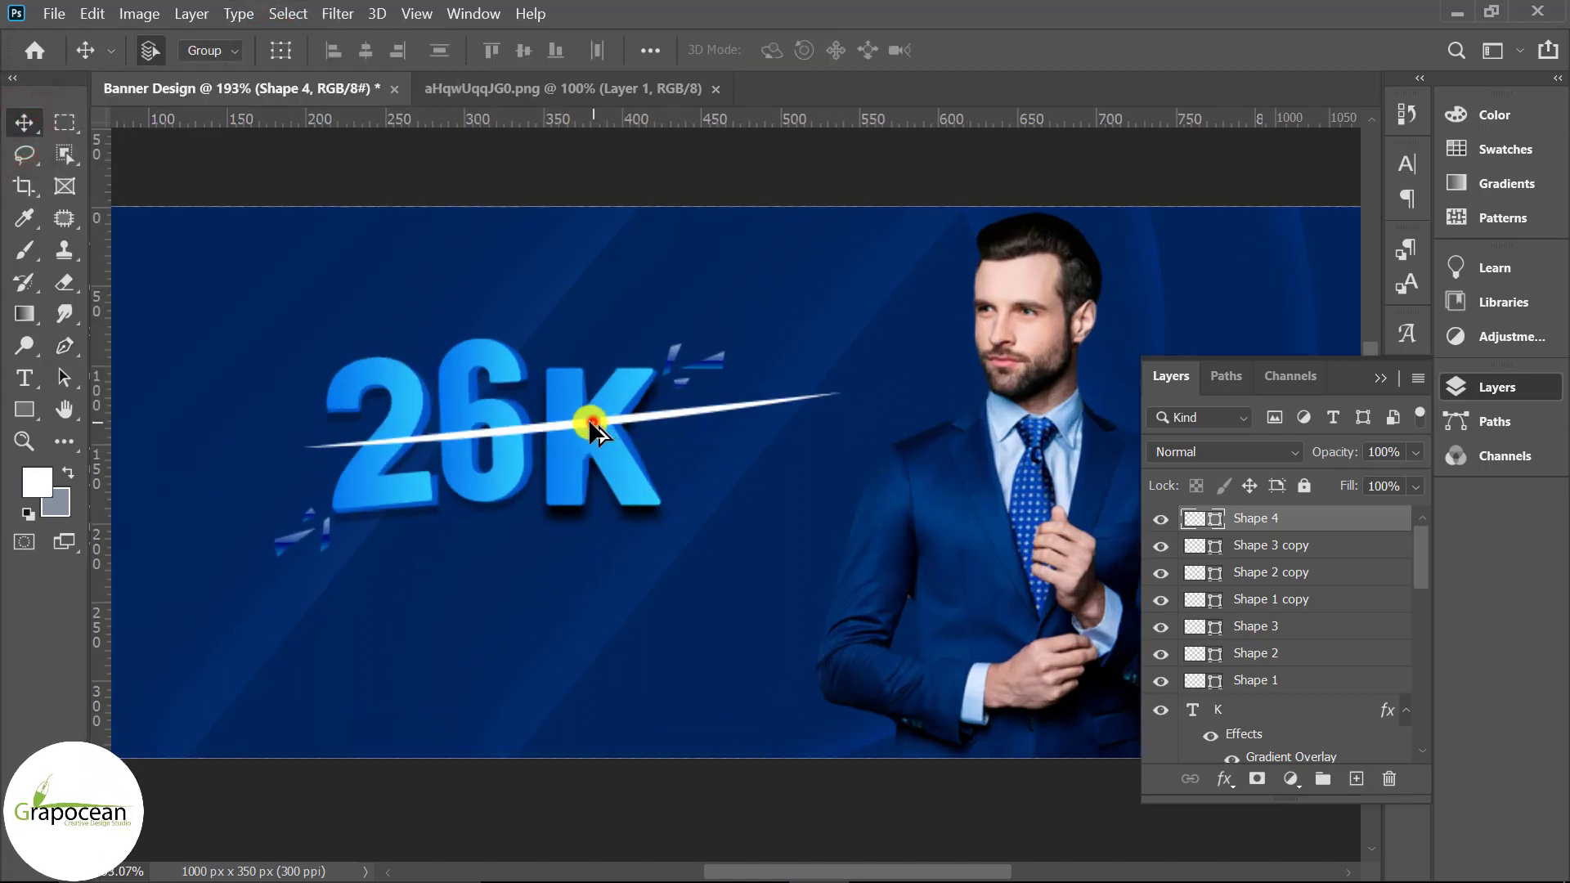
left_click_drag(590, 421, 619, 486)
scroll(626, 445, "up", 2)
scroll(579, 454, "up", 2)
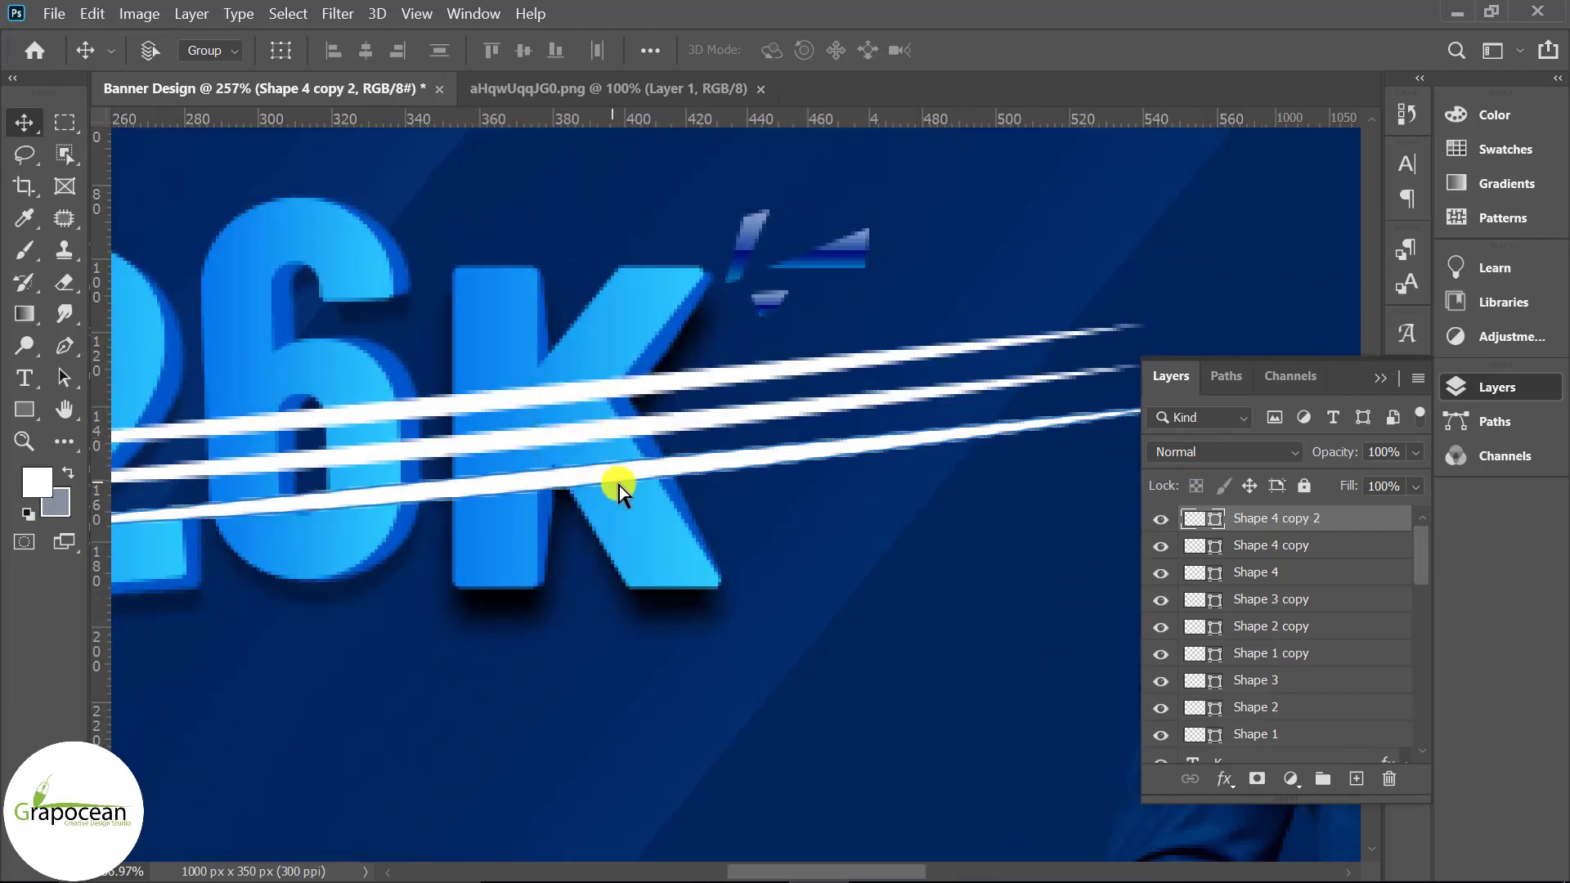
key("ctrl+0")
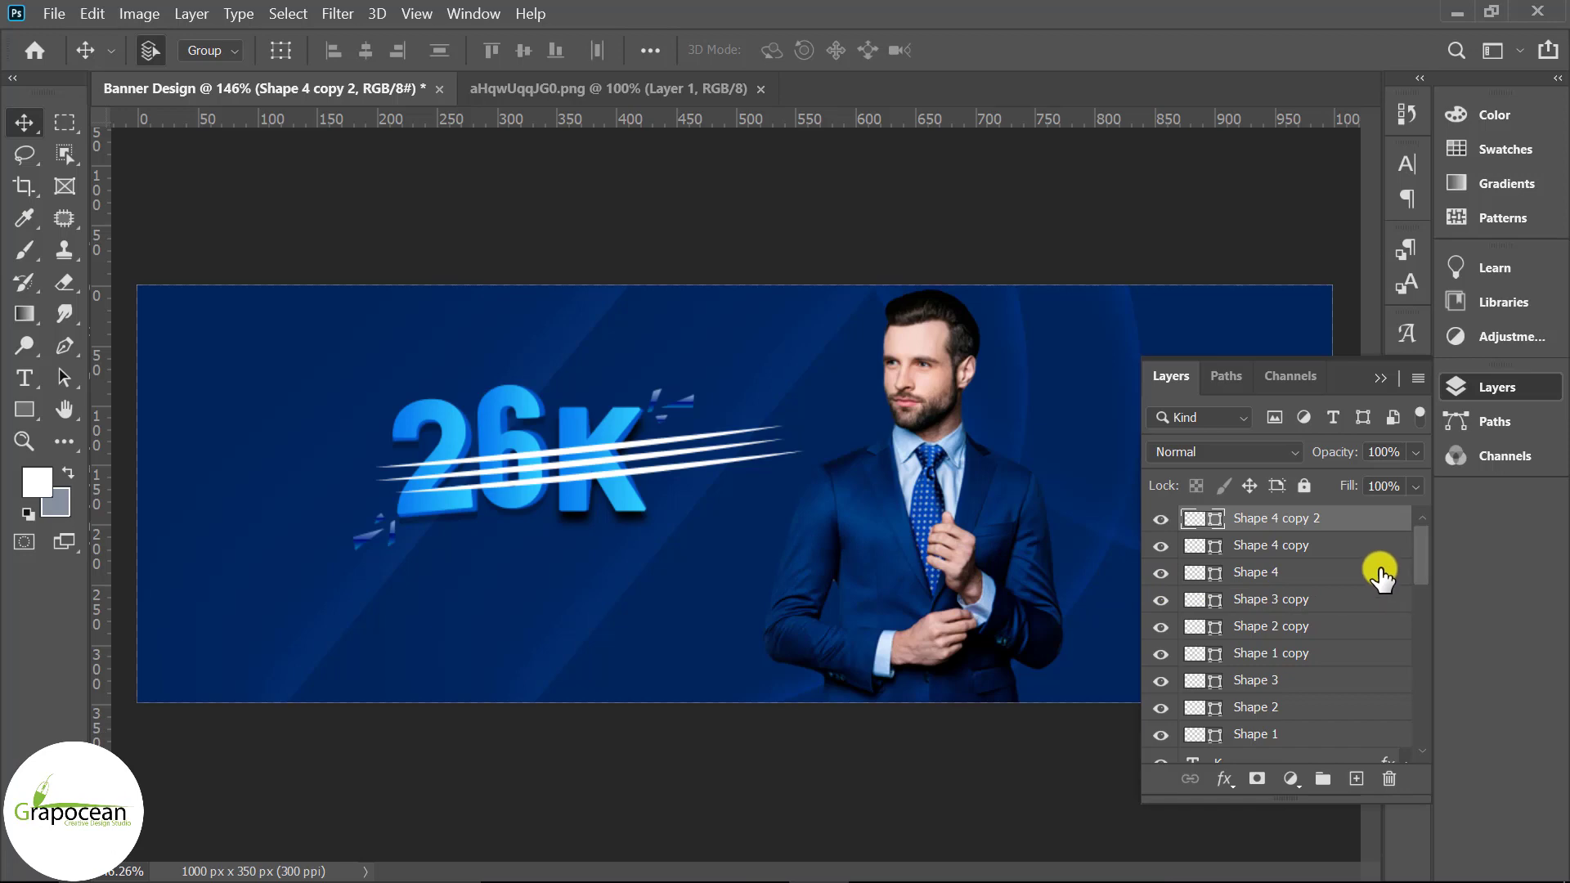
Step: Select the three Shape 4 streak layers and convert them into one smart object
left_click(1309, 573, "shift")
left_click(1165, 572)
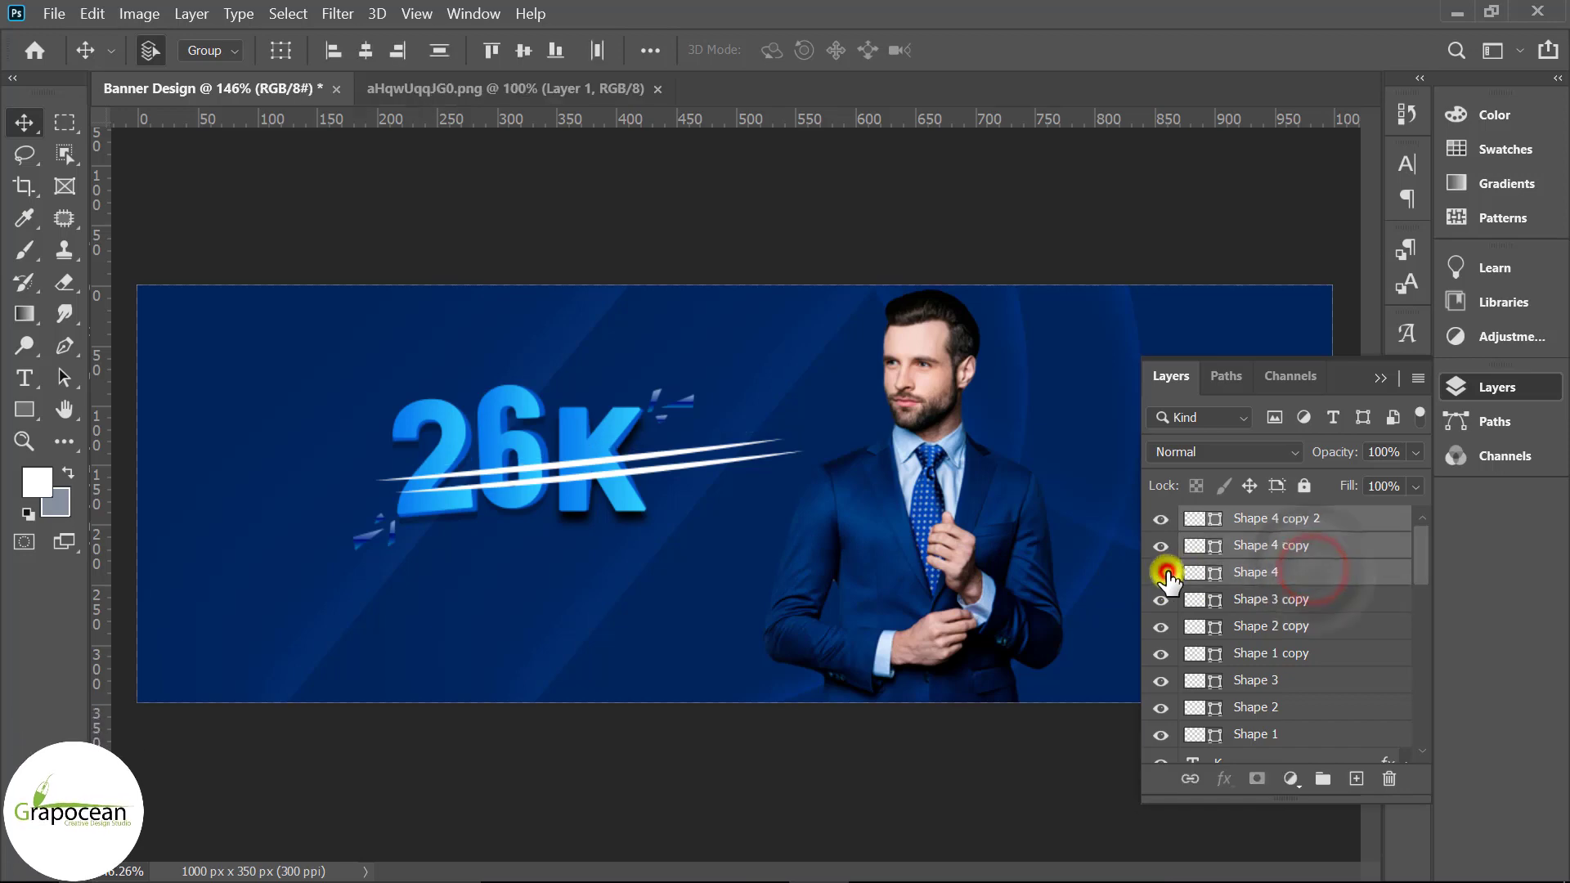
left_click(1288, 546)
right_click(1333, 556)
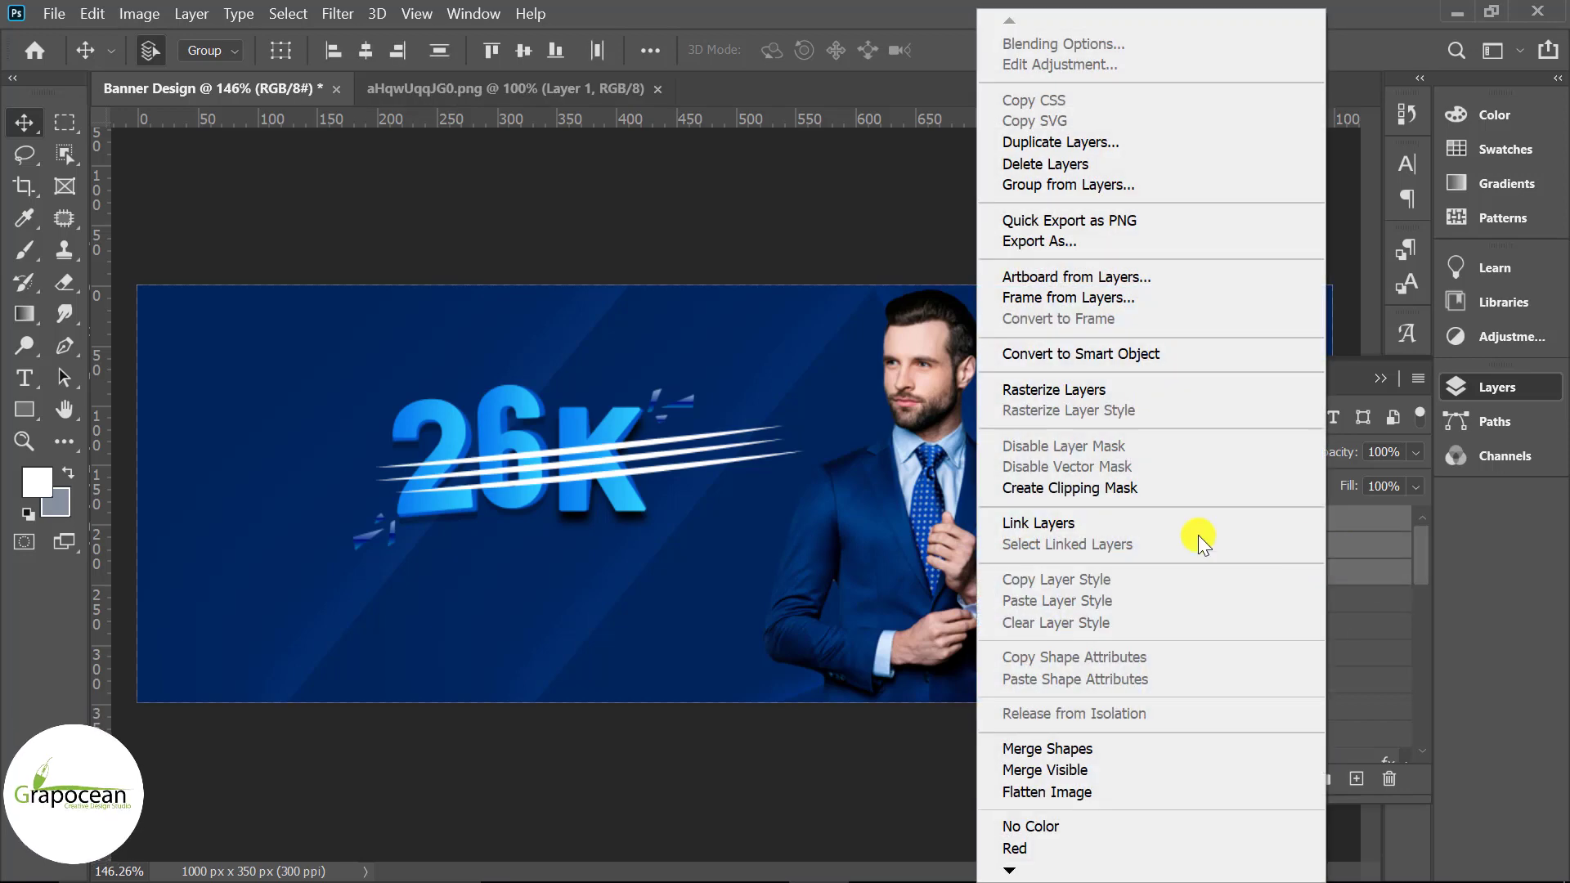
left_click(1081, 351)
Step: Give the streaks a 2.9 px Gaussian Blur and Soft Light blending, then add an empty layer
left_click(286, 14)
mouse_move(337, 13)
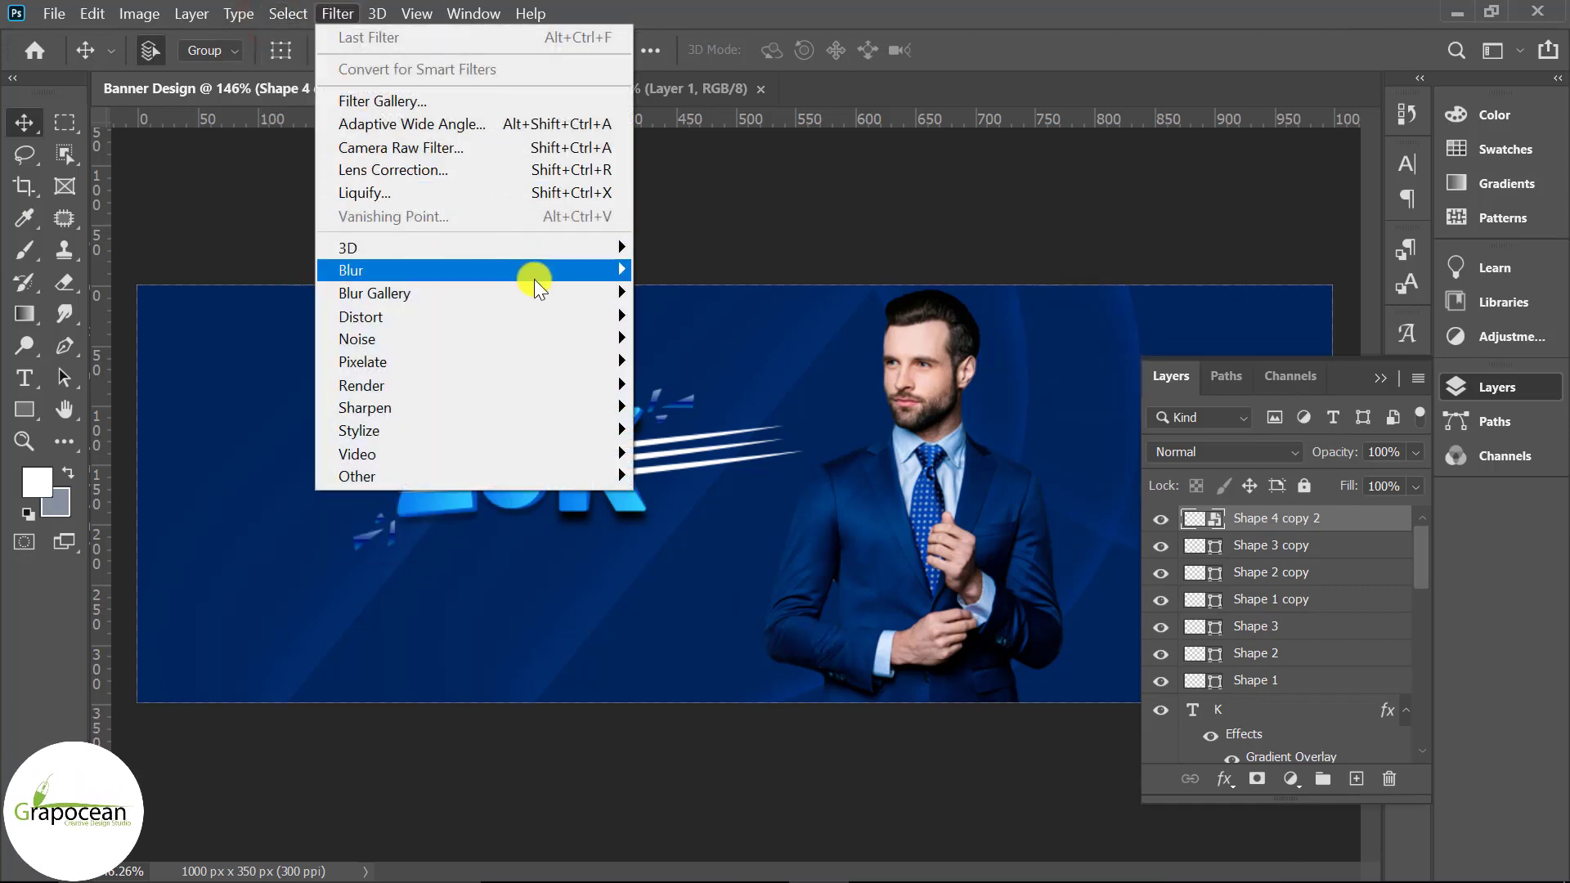
mouse_move(351, 269)
left_click(697, 361)
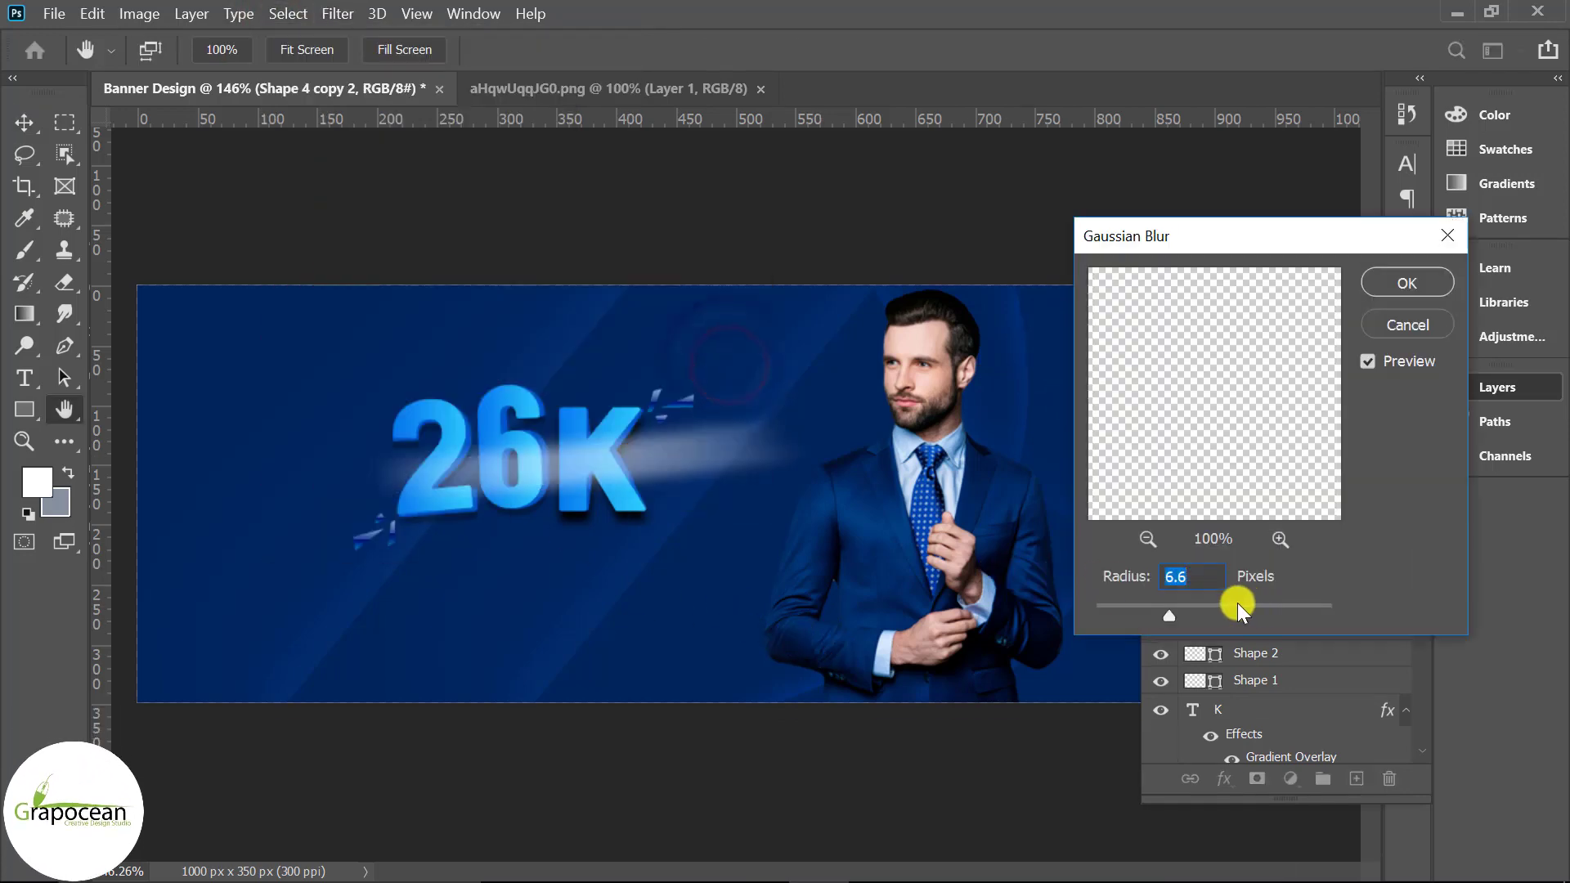
left_click_drag(1107, 611, 1133, 609)
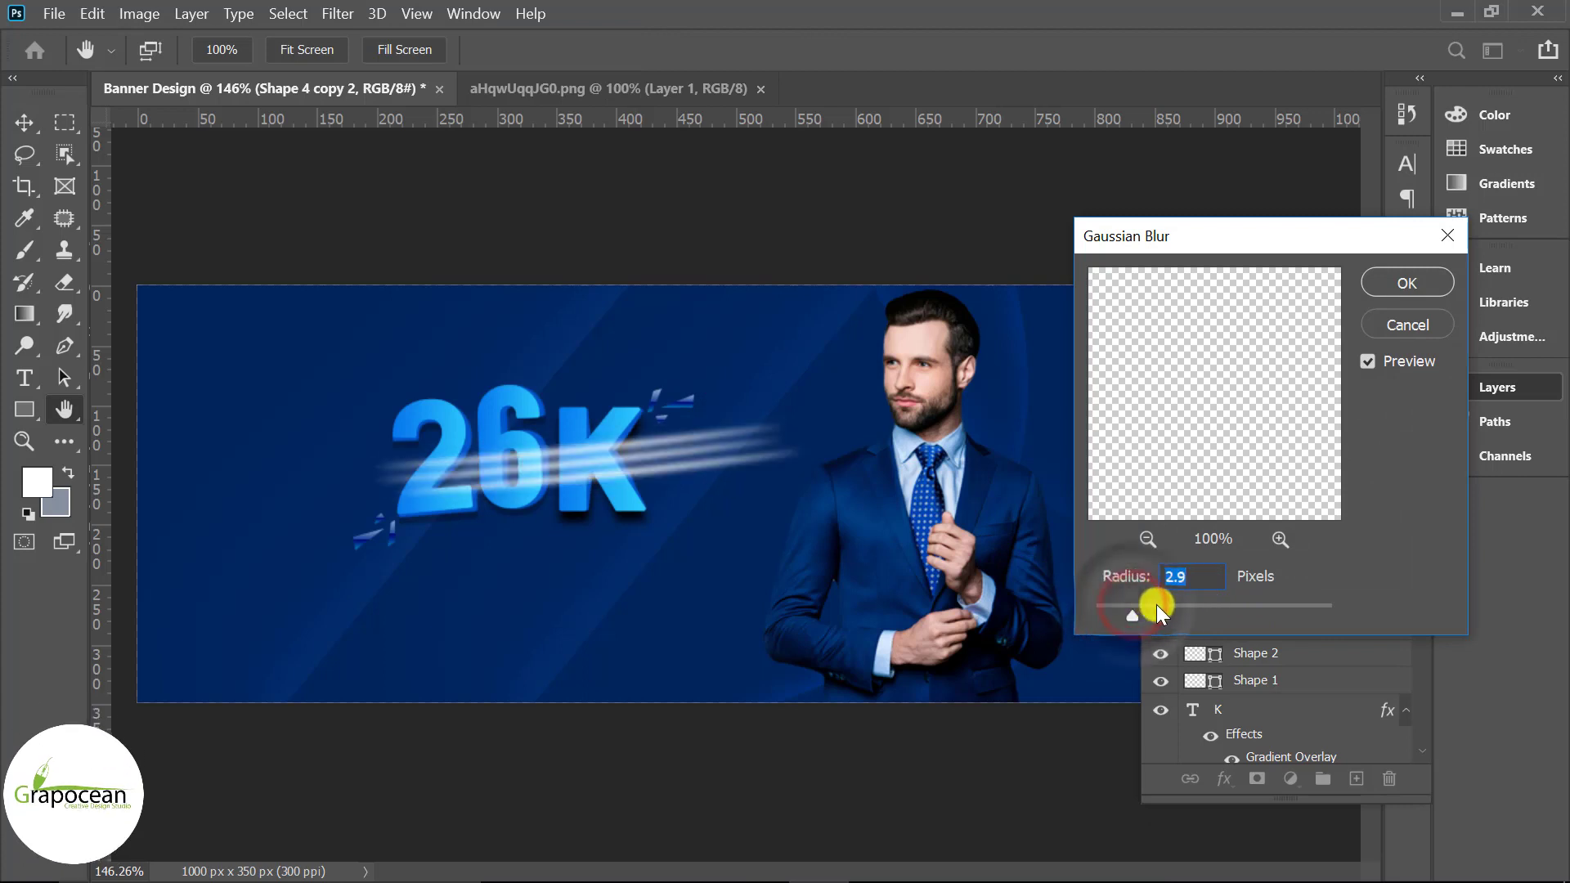
left_click(1249, 459)
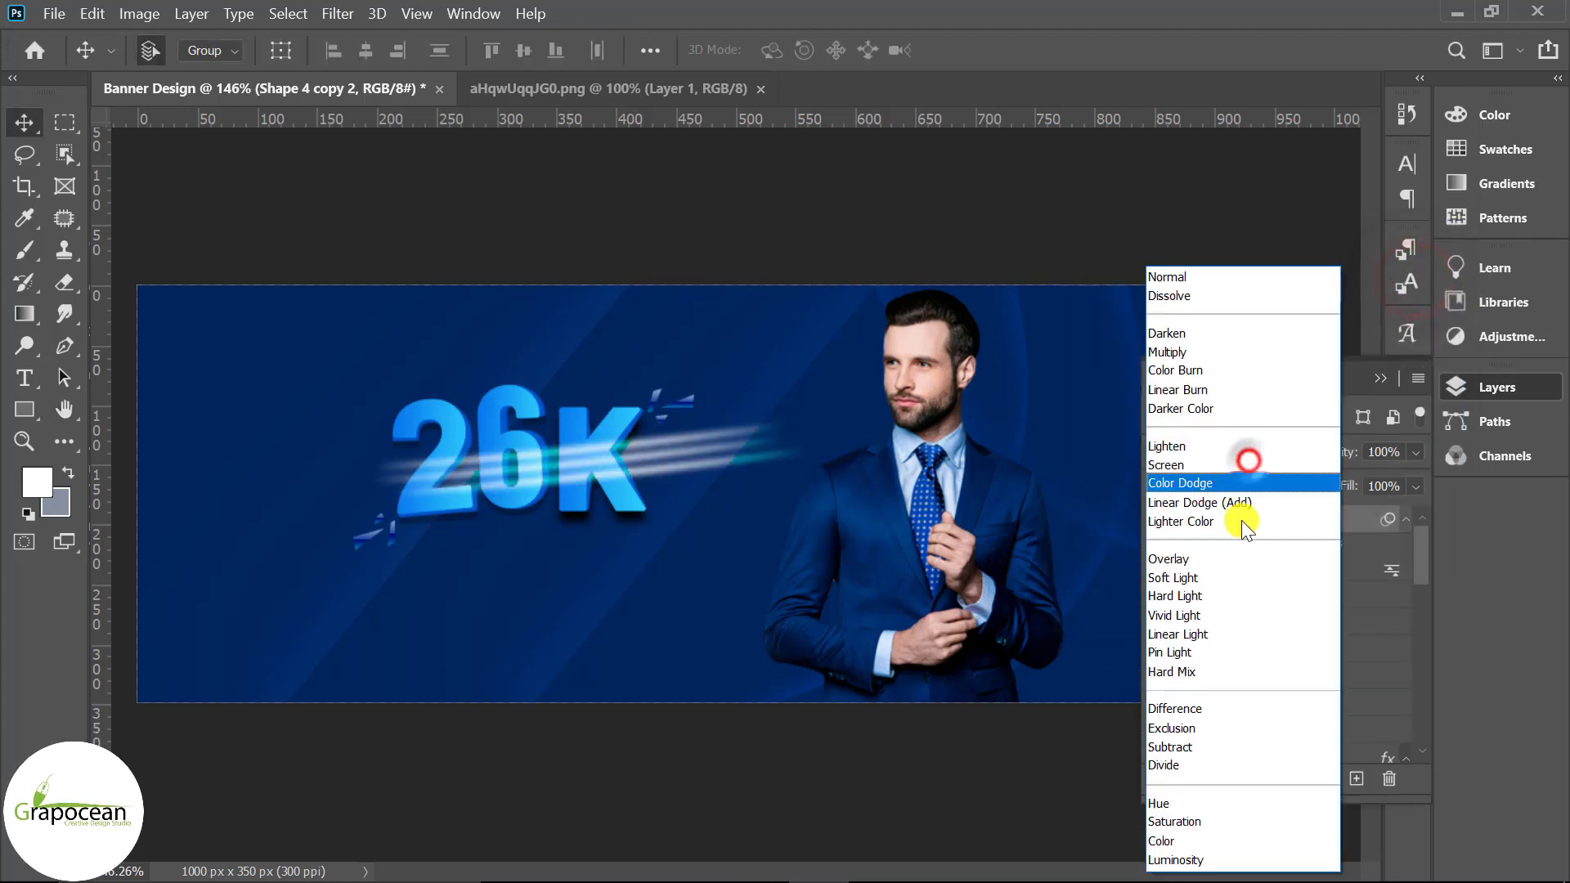
left_click(1244, 576)
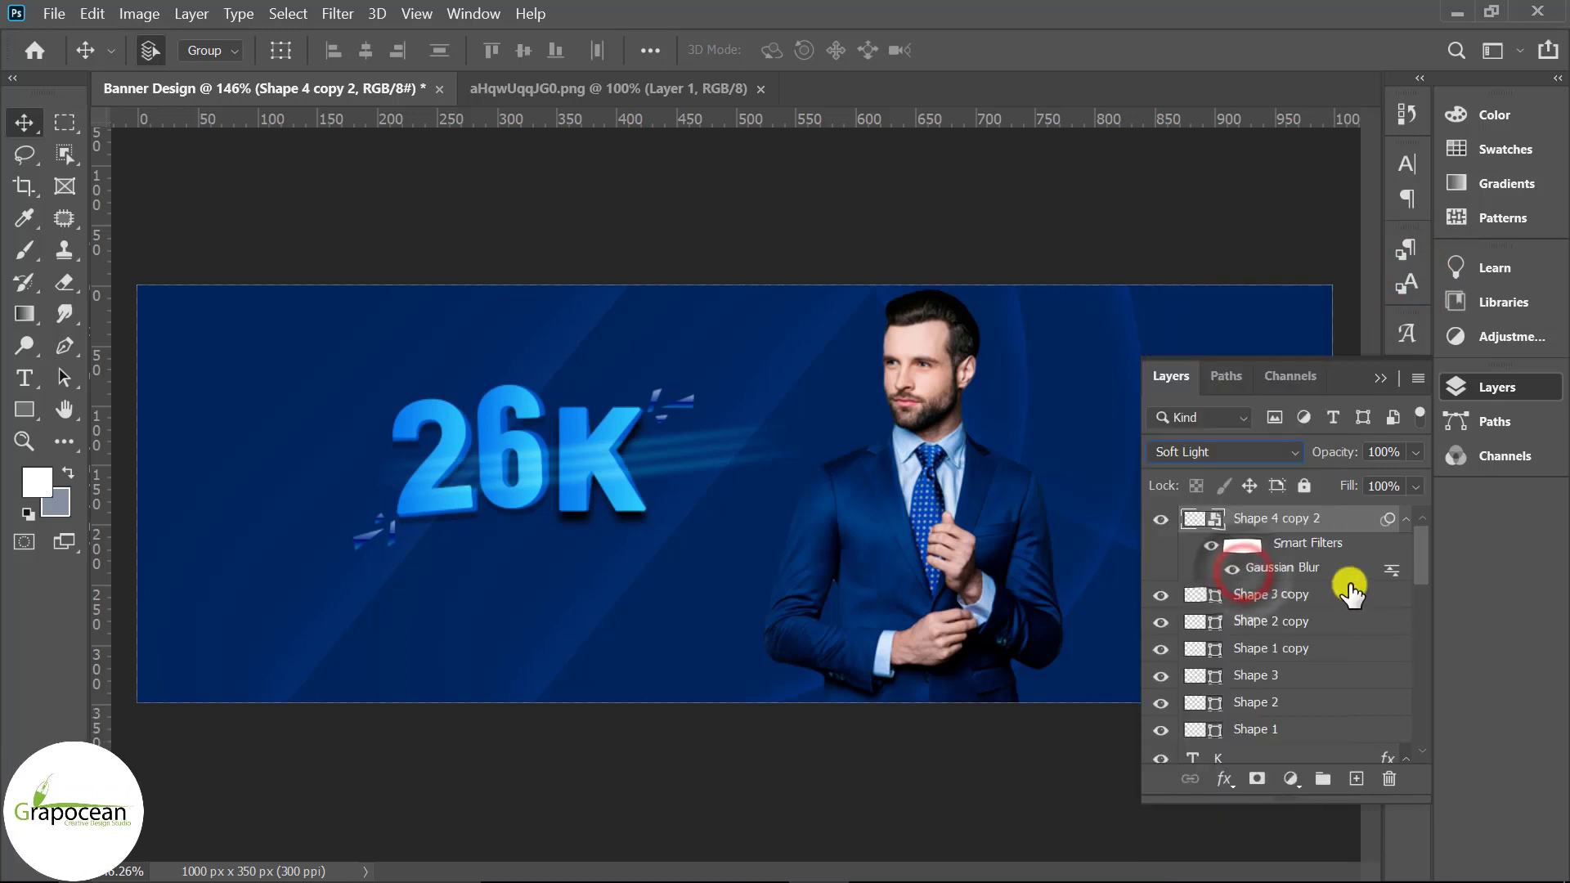
key("ctrl+minus")
left_click(1356, 777)
Step: Draw a white rectangle for the label box with the Rectangle tool
scroll(695, 704, "up", 3)
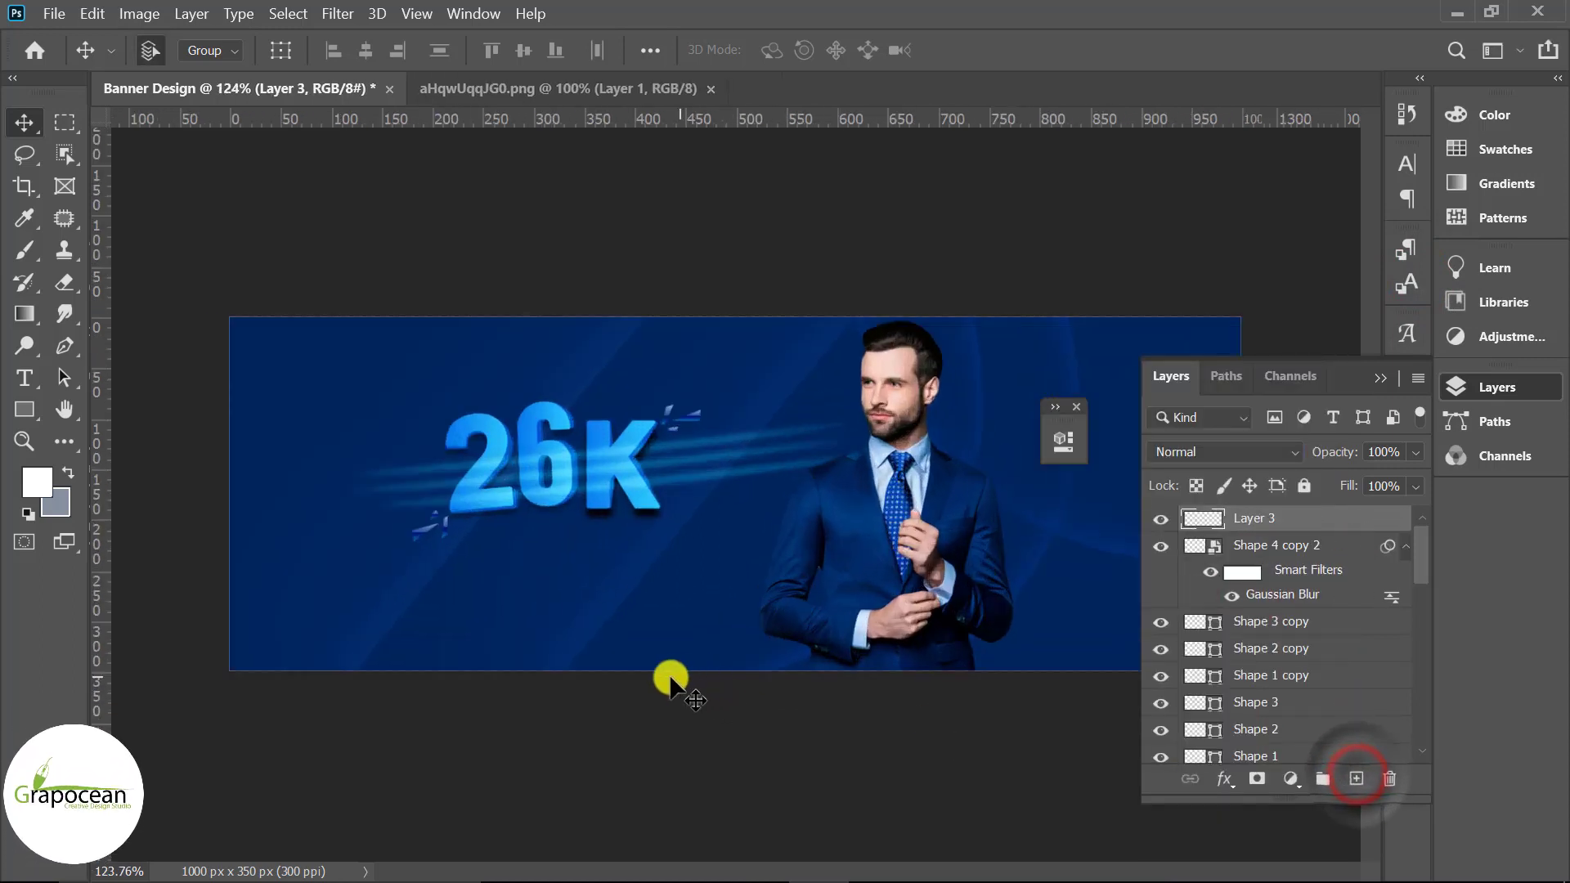
left_click(18, 417)
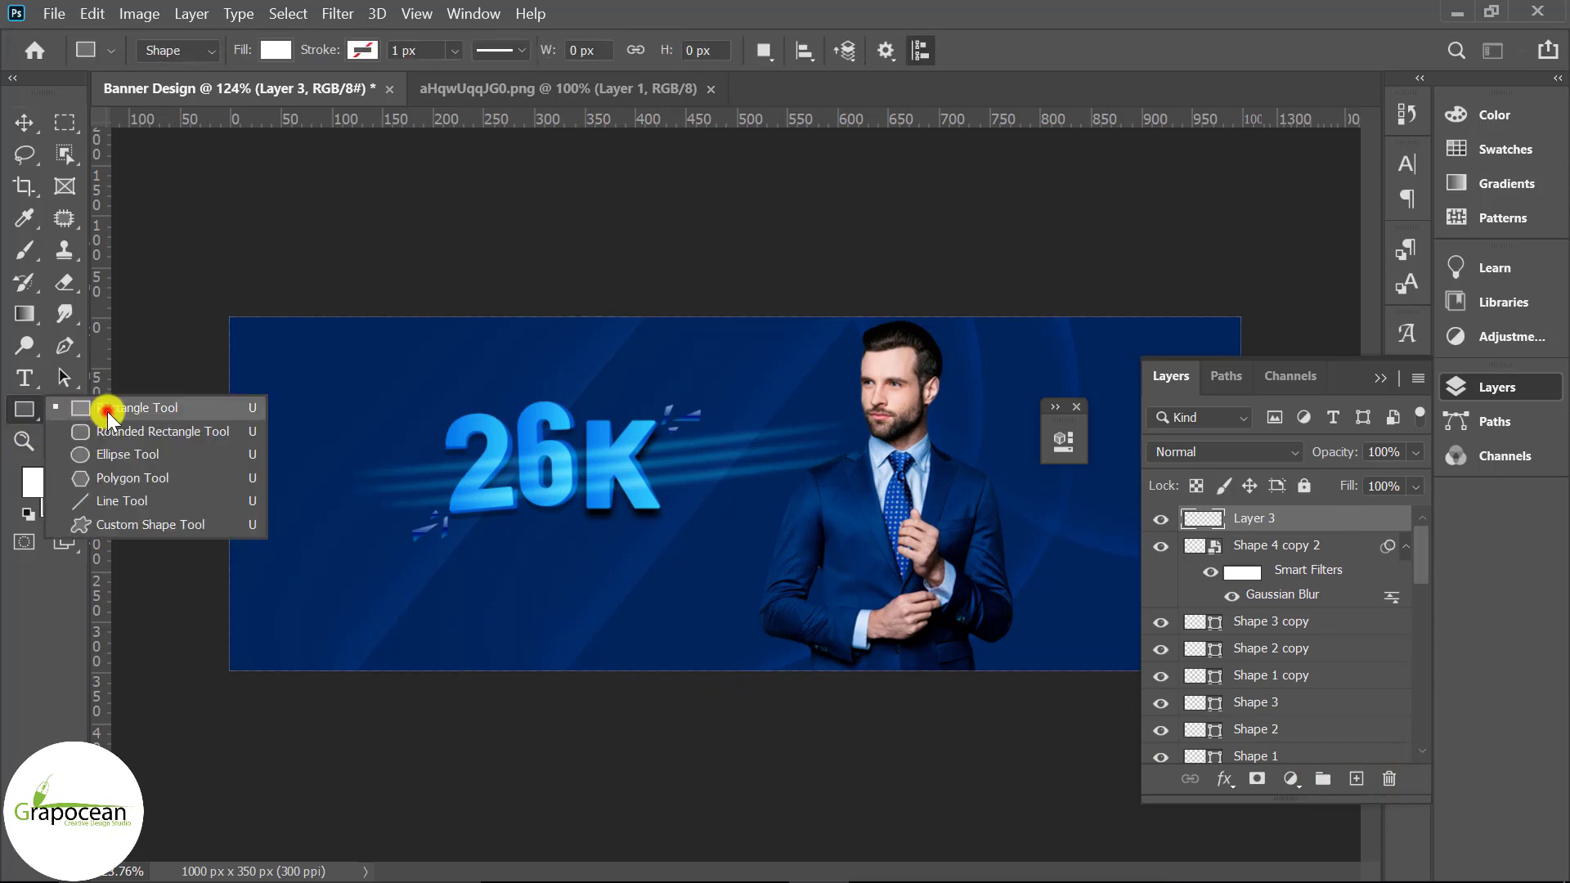
left_click(99, 407)
mouse_move(376, 544)
left_mouse_down()
mouse_move(690, 631)
mouse_move(697, 648)
left_mouse_up()
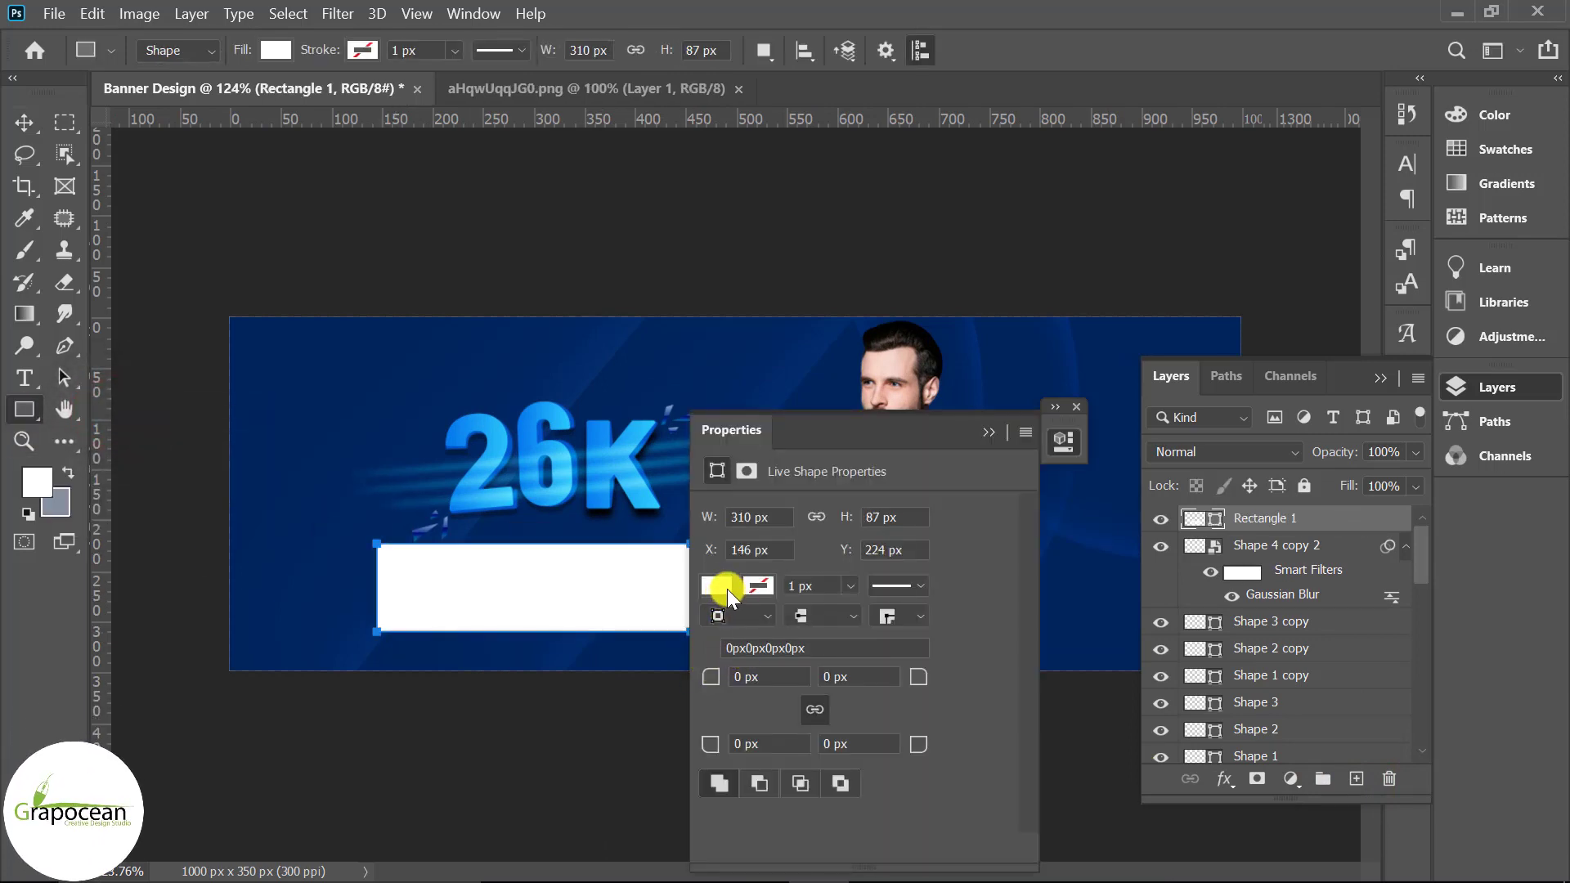
Step: Narrow the white rectangle with Free Transform and move it up above the 26K
left_click(987, 430)
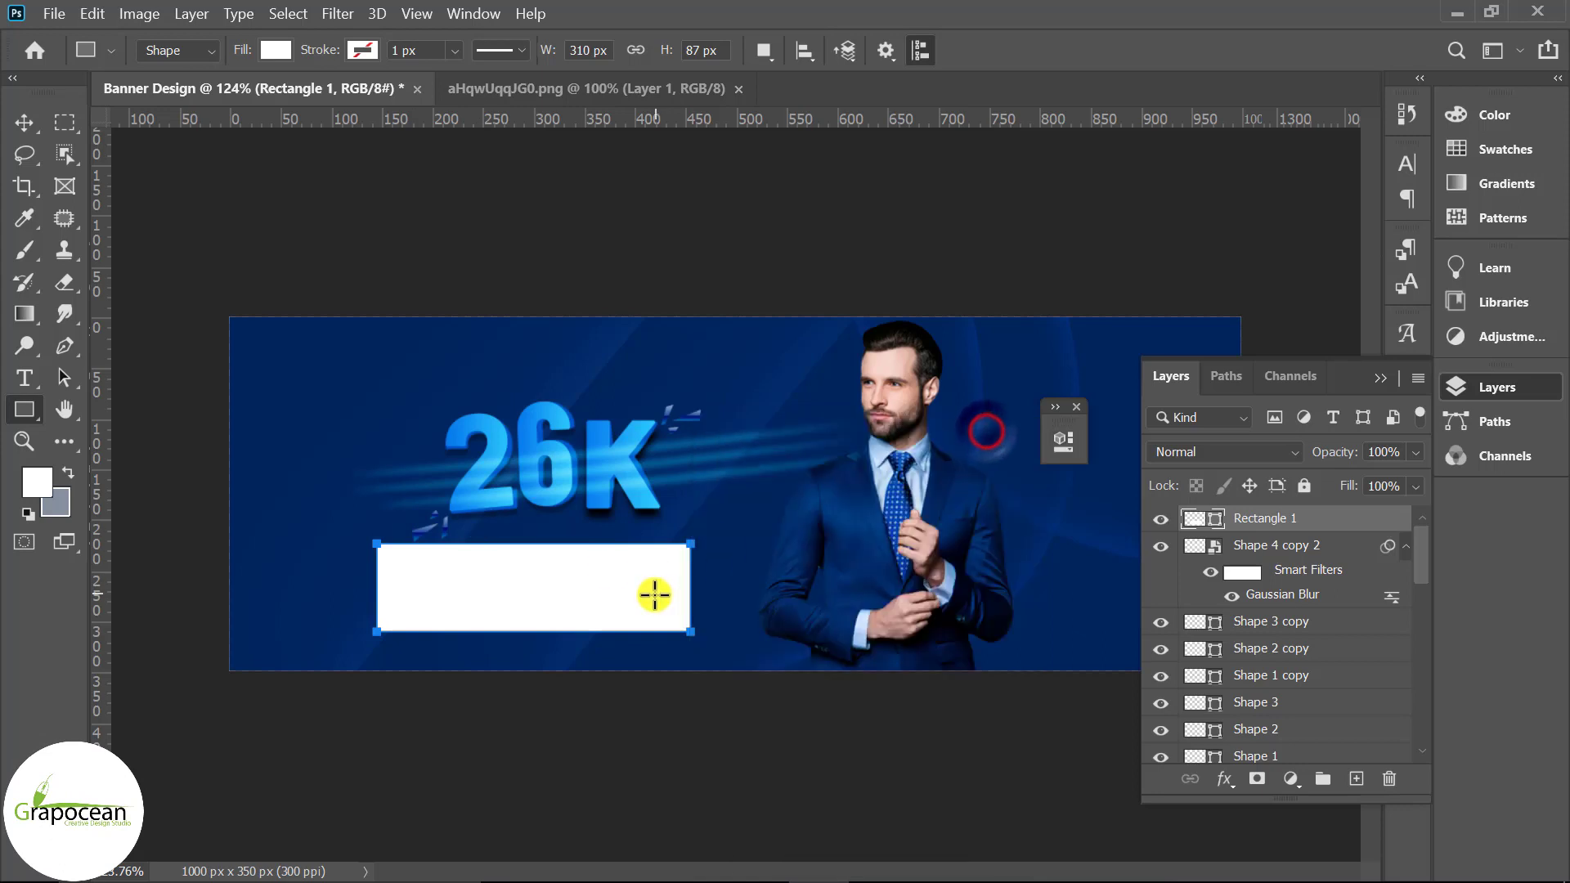
left_click(23, 122)
left_click(621, 595)
key("ctrl+t")
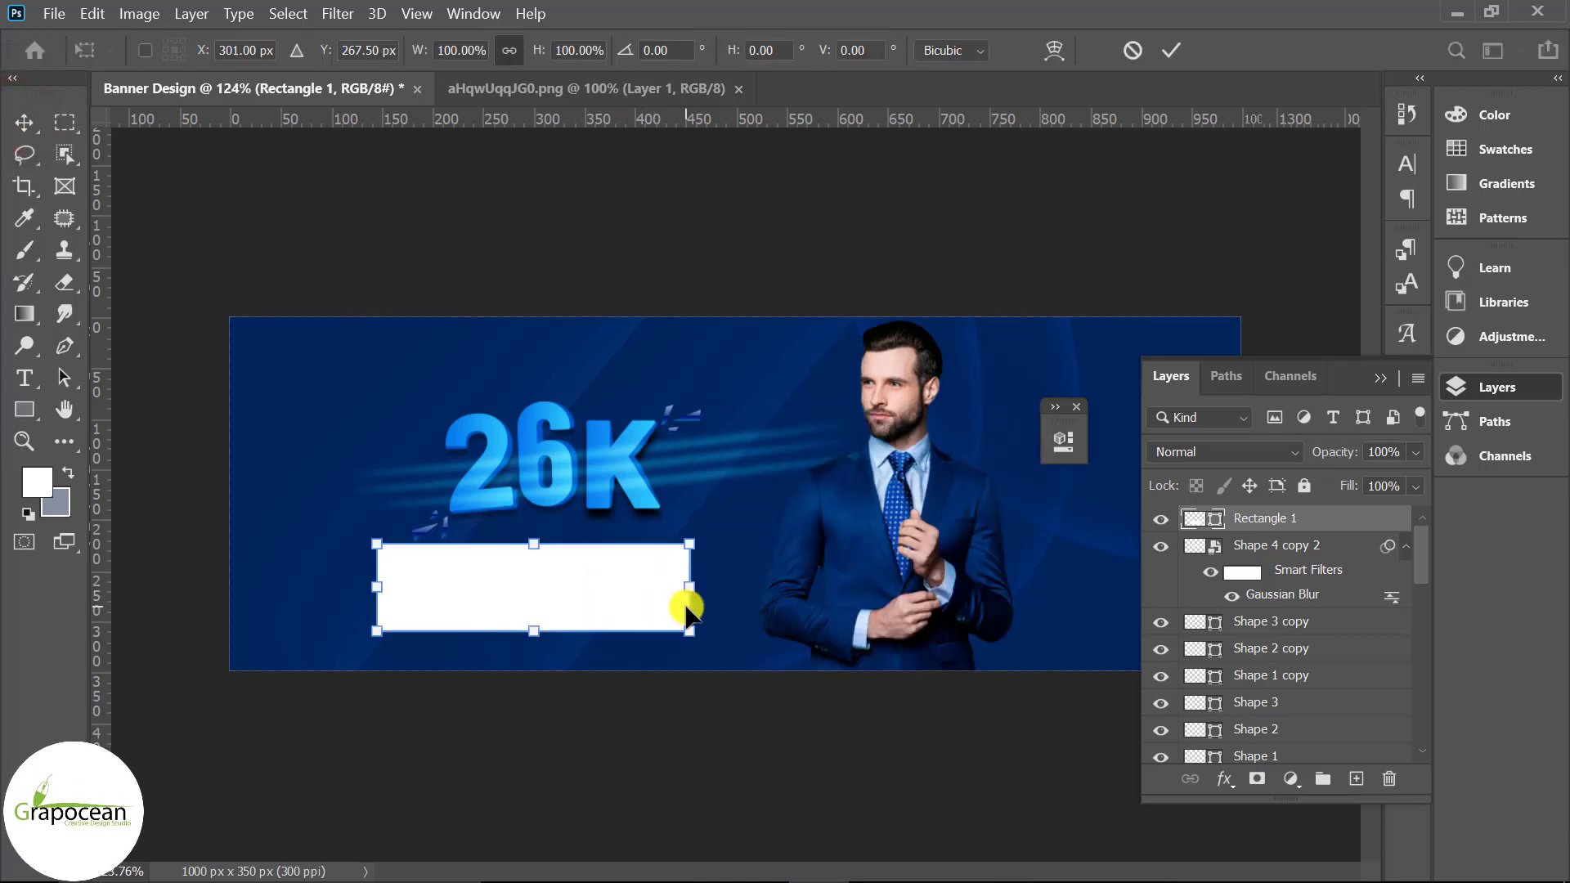
left_click_drag(691, 595, 591, 600)
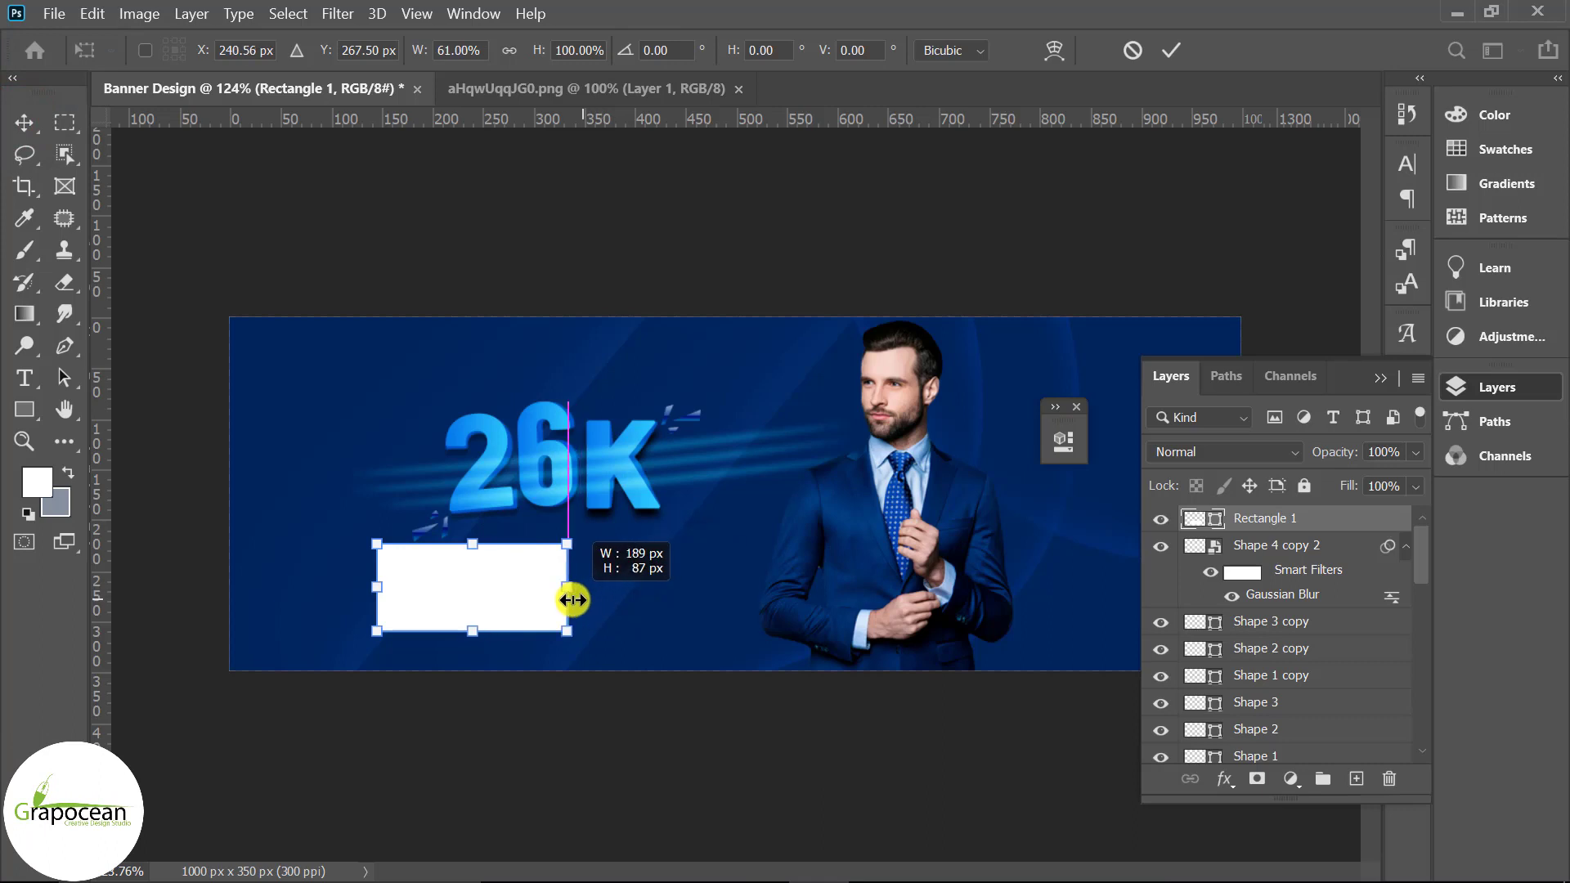
left_click_drag(488, 597, 561, 612)
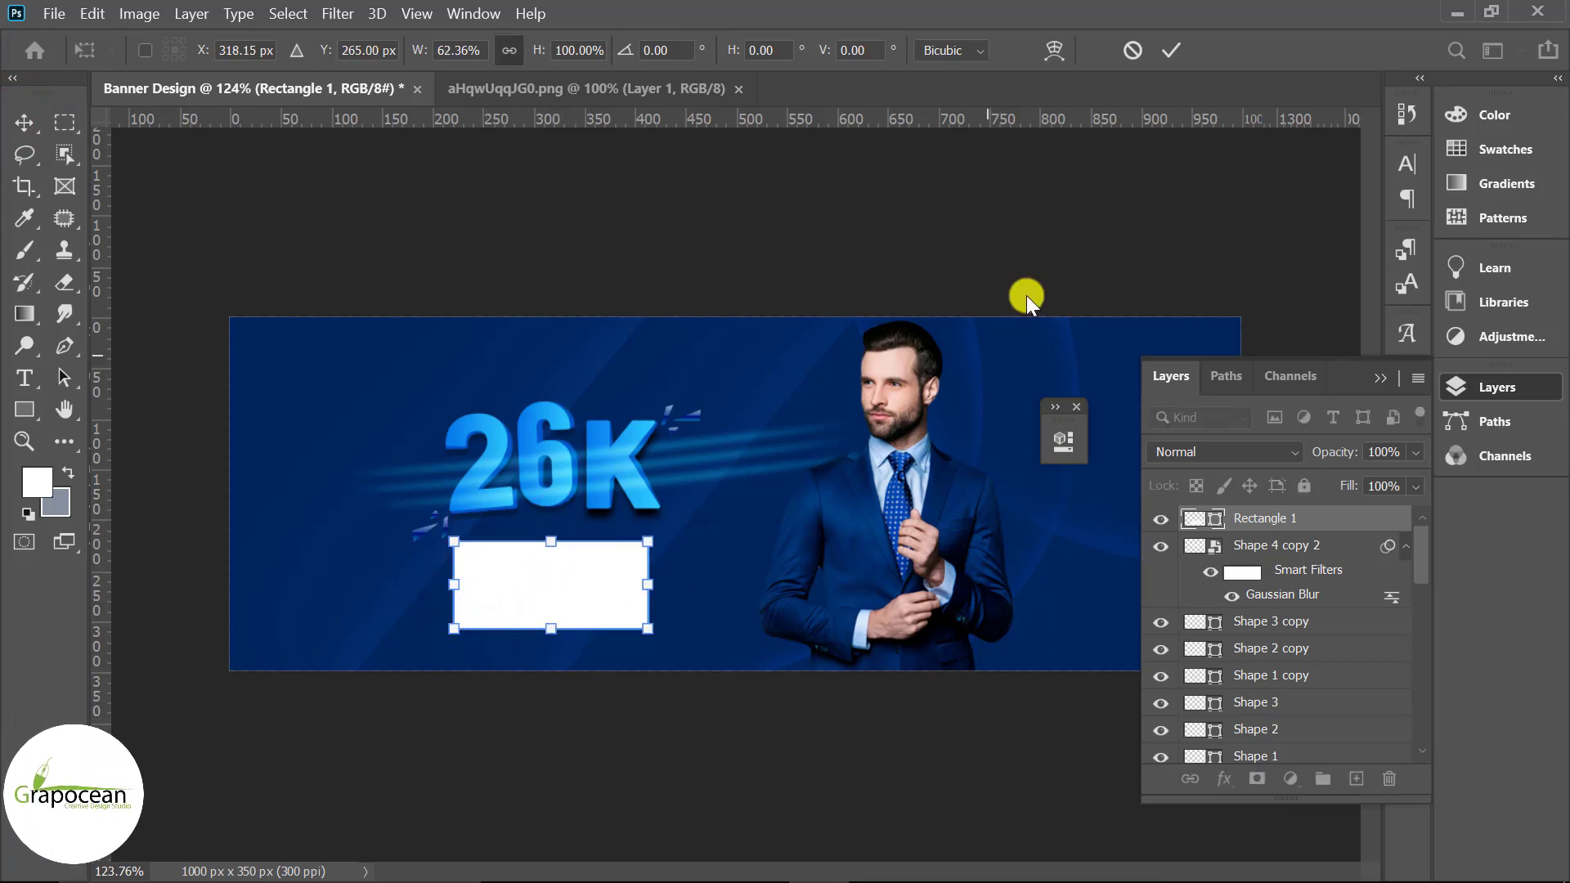
left_click(1169, 49)
mouse_move(615, 611)
left_mouse_down()
mouse_move(603, 401)
mouse_move(643, 374)
left_mouse_up()
Step: Reshape the rectangle and tilt it about -4.5°, then commit the transform
key("ctrl+t")
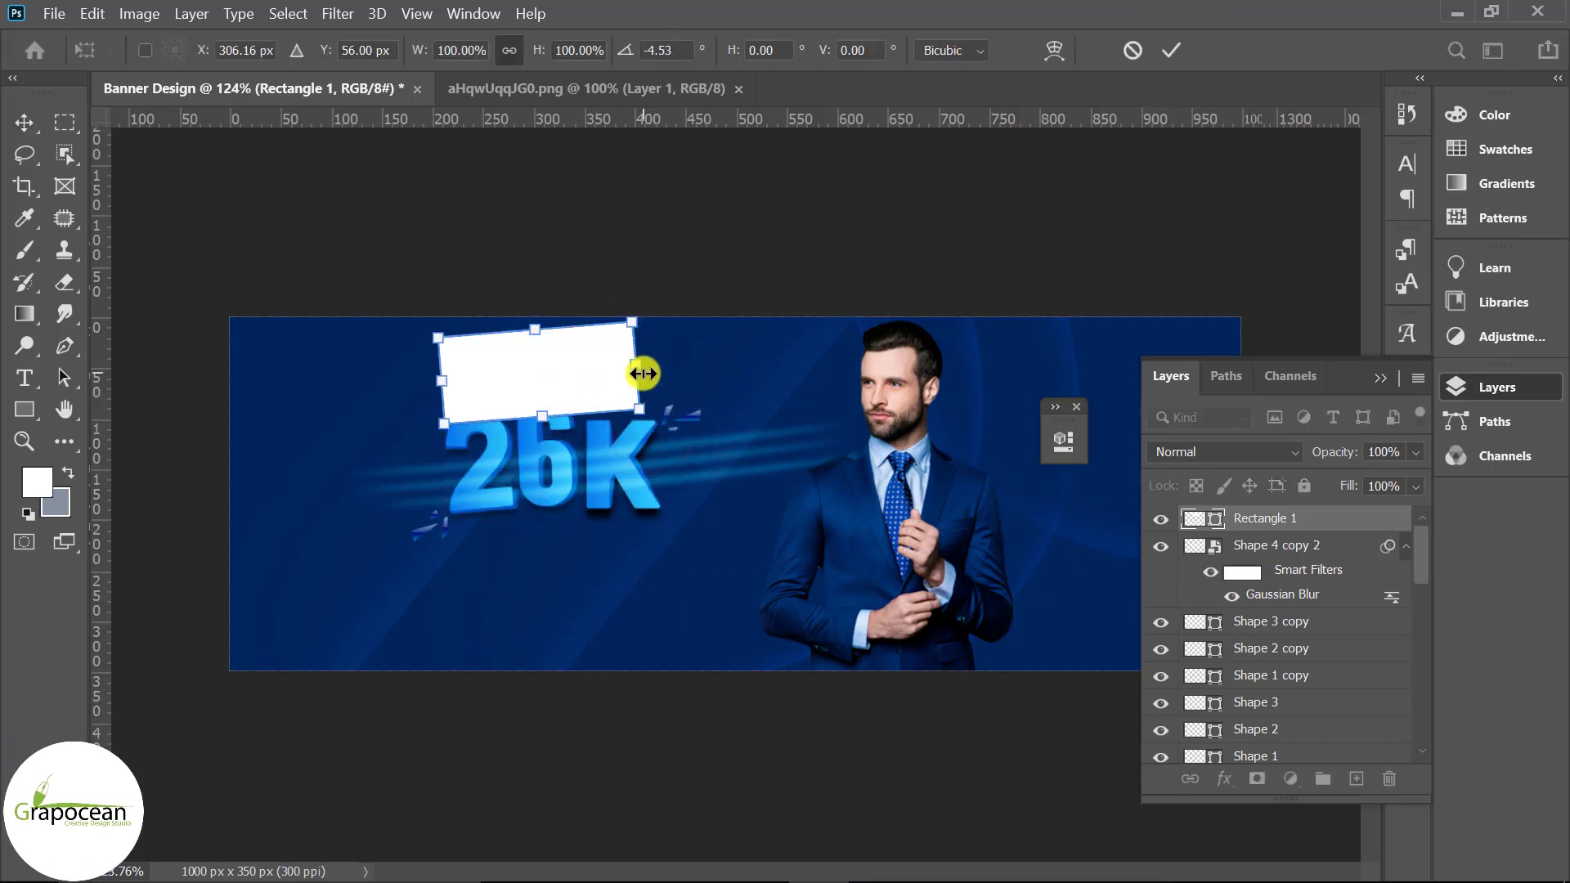
scroll(540, 419, "up", 3)
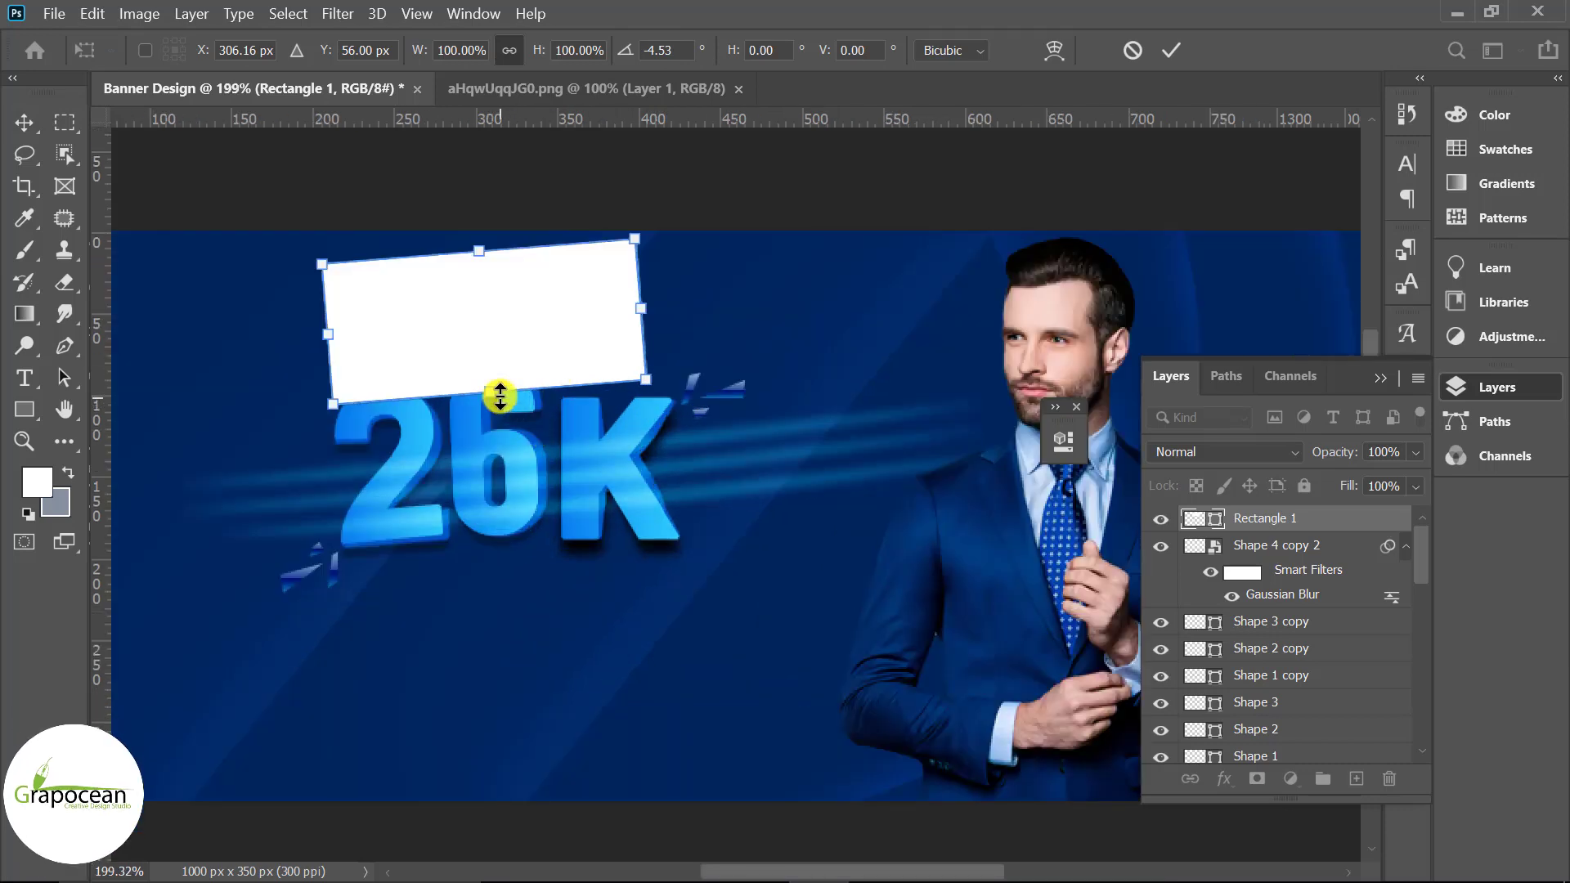
left_click_drag(501, 396, 496, 364)
left_click_drag(607, 297, 691, 292)
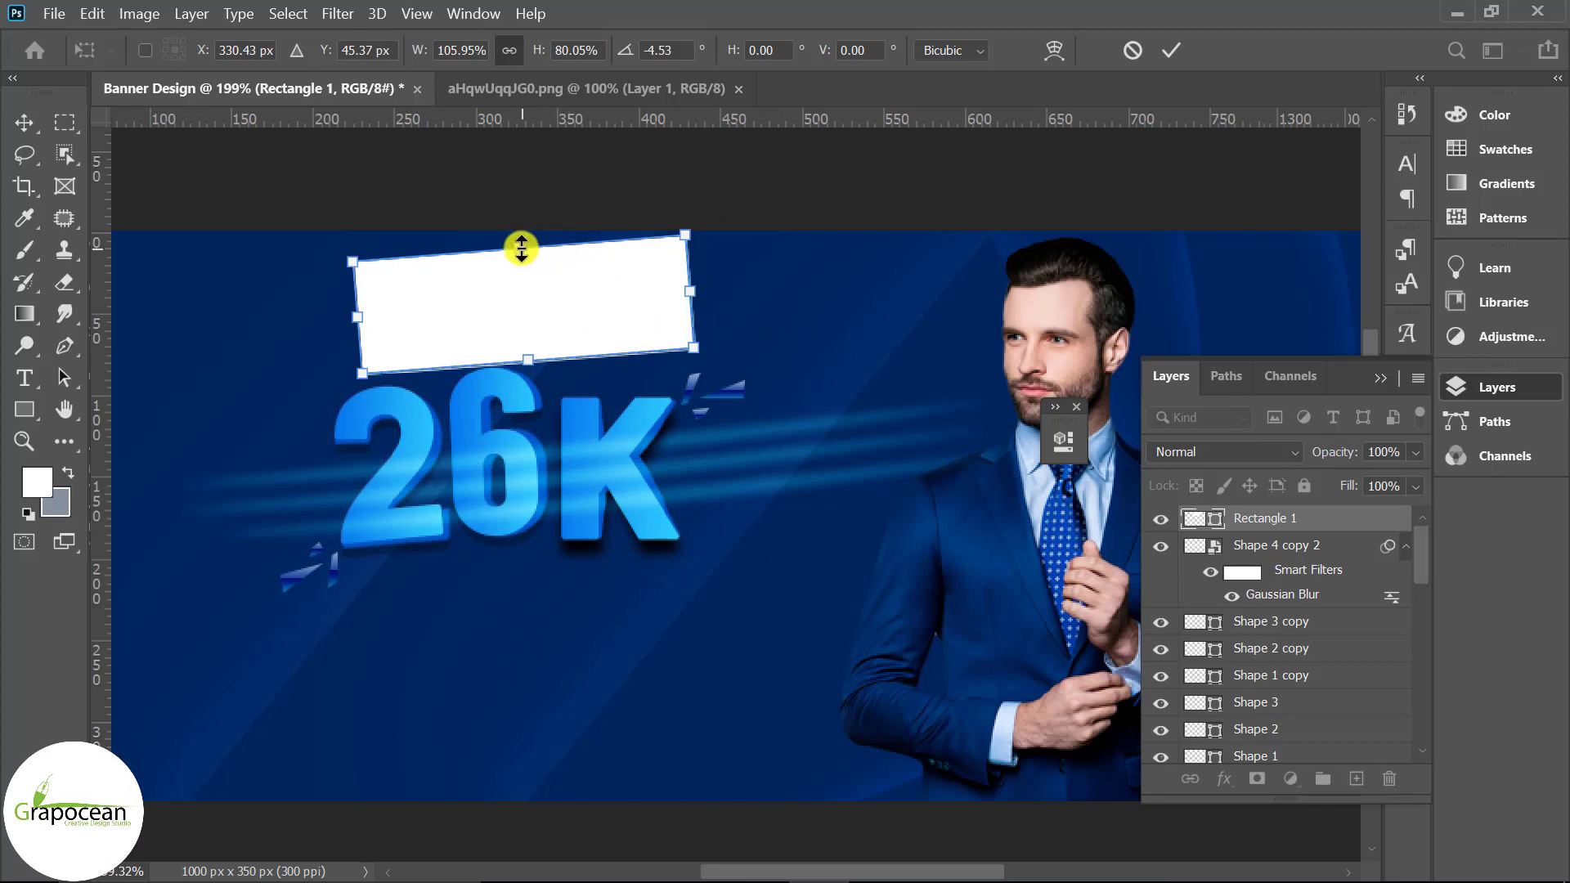
left_click_drag(522, 247, 522, 260)
left_click(1172, 50)
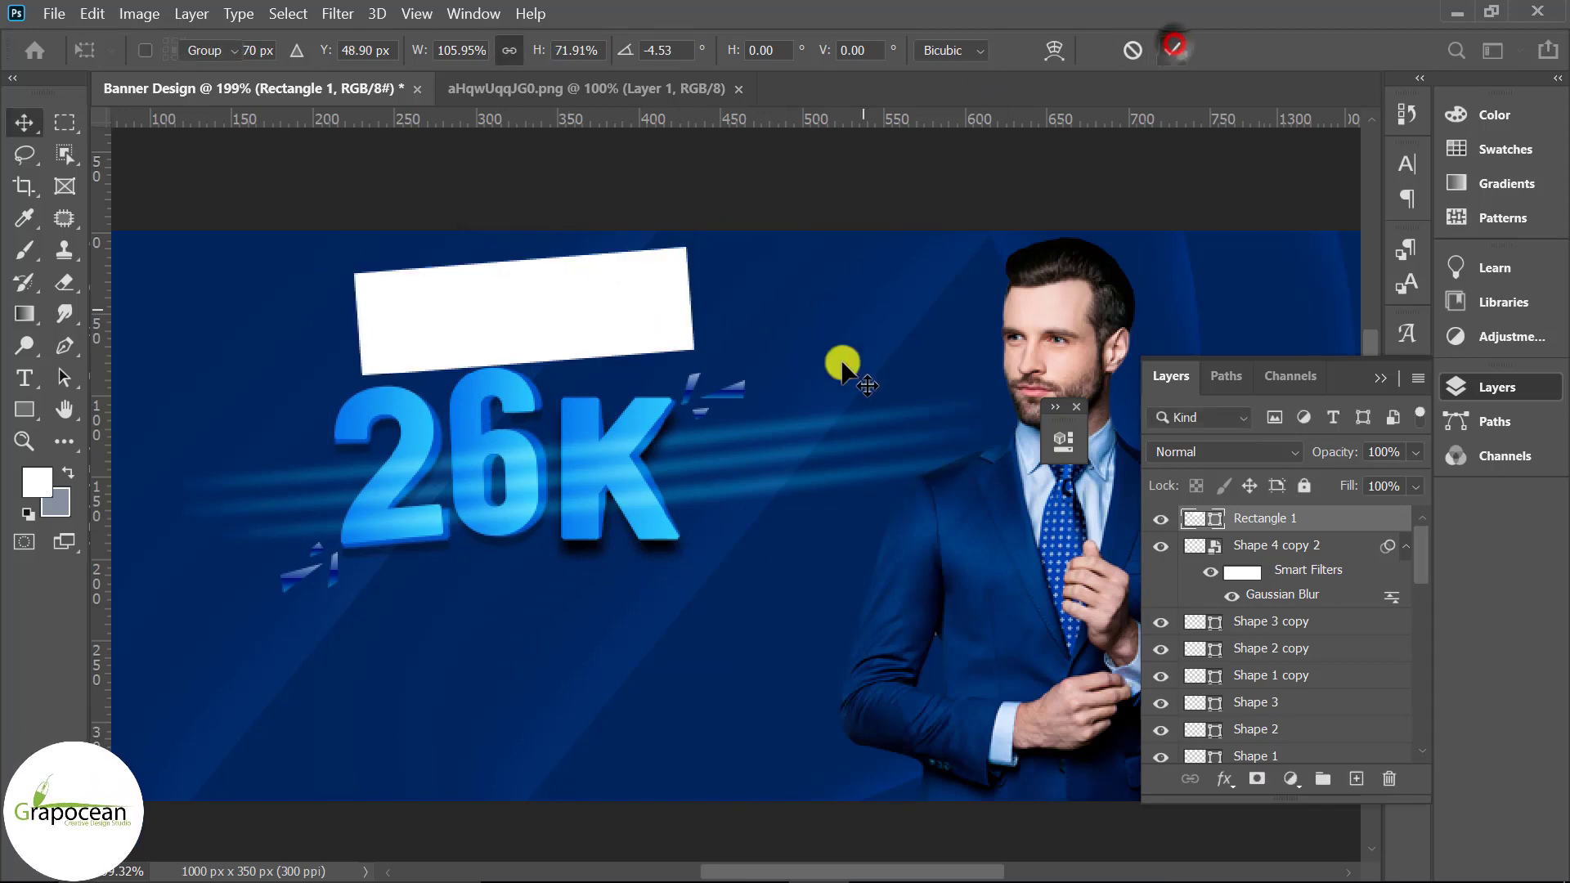
scroll(754, 473, "down", 3)
scroll(736, 509, "up", 2)
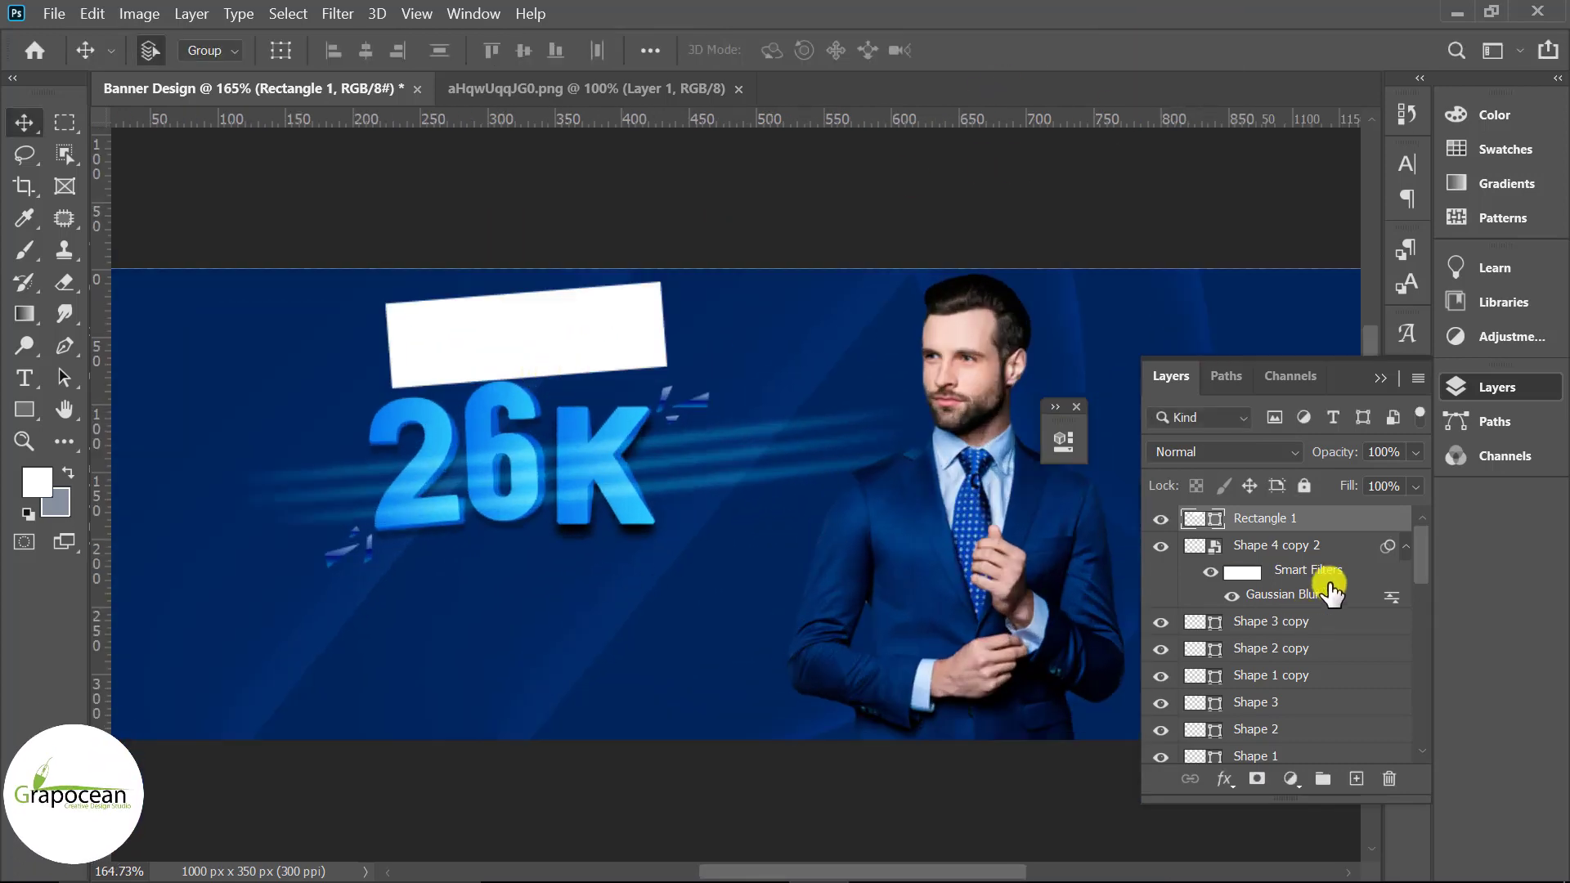
Step: Add a bright yellow Color Overlay to Rectangle 1 in Blending Options
right_click(1336, 533)
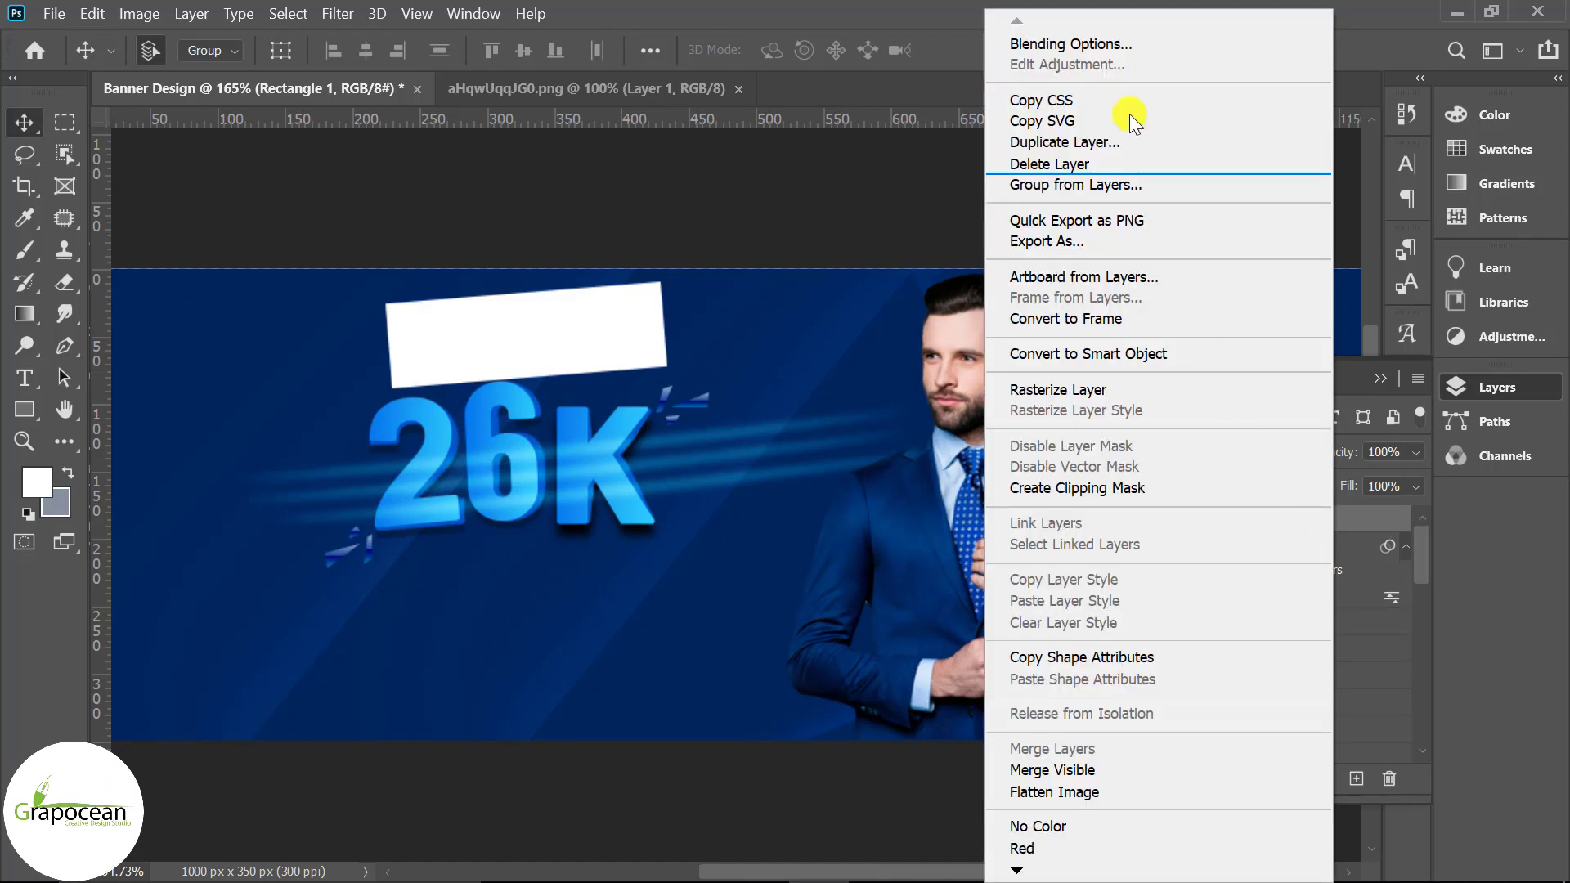
left_click(1107, 42)
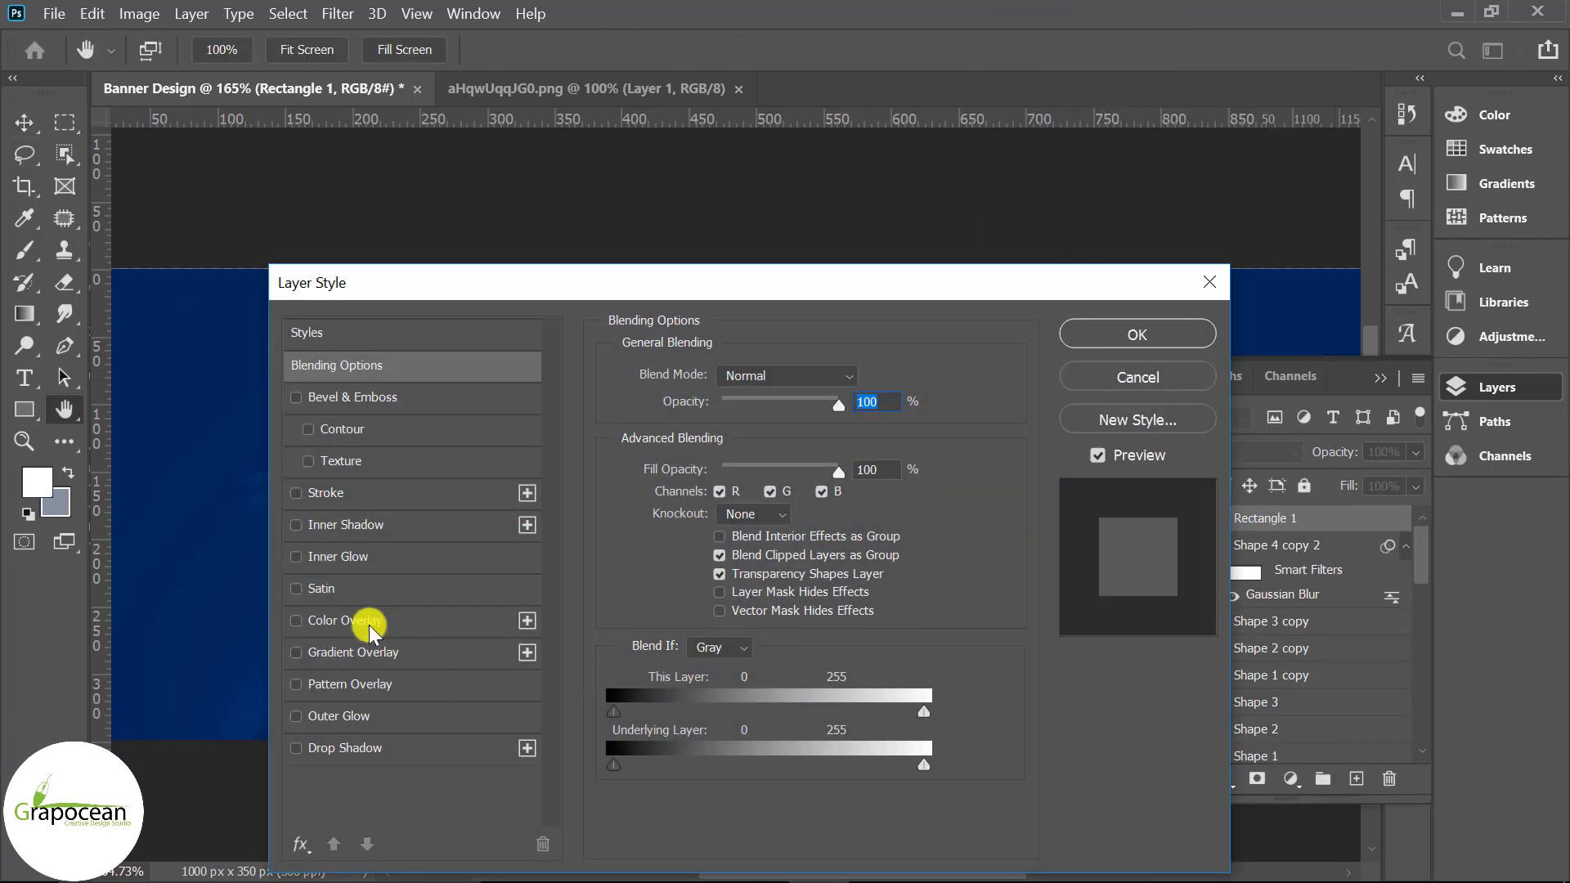
left_click(372, 621)
left_click_drag(800, 280, 783, 543)
left_click(841, 636)
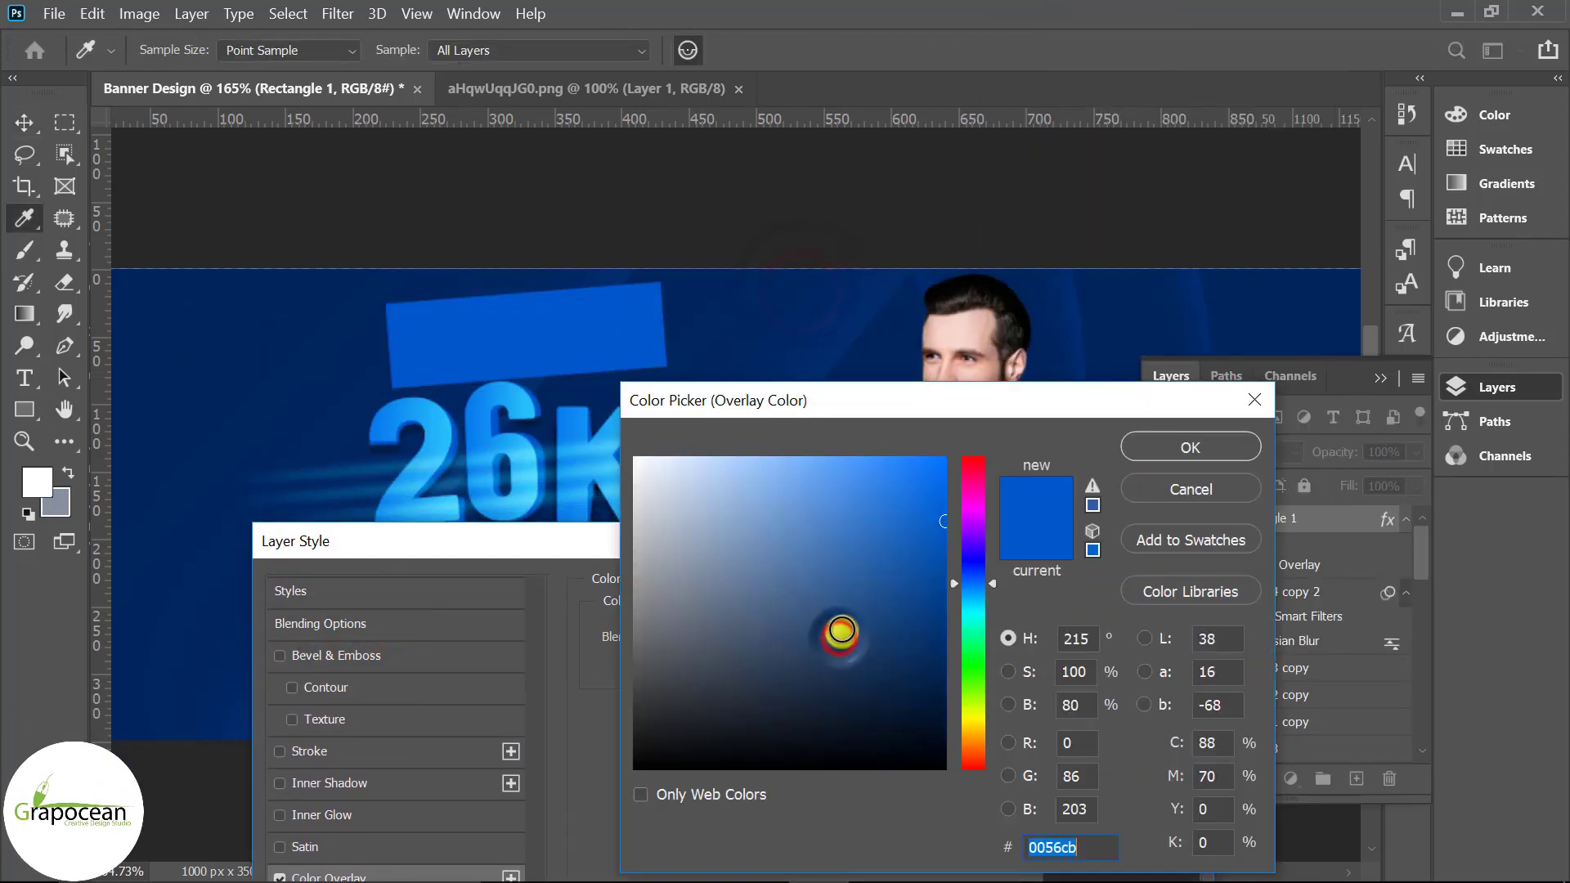
left_click_drag(980, 651, 974, 720)
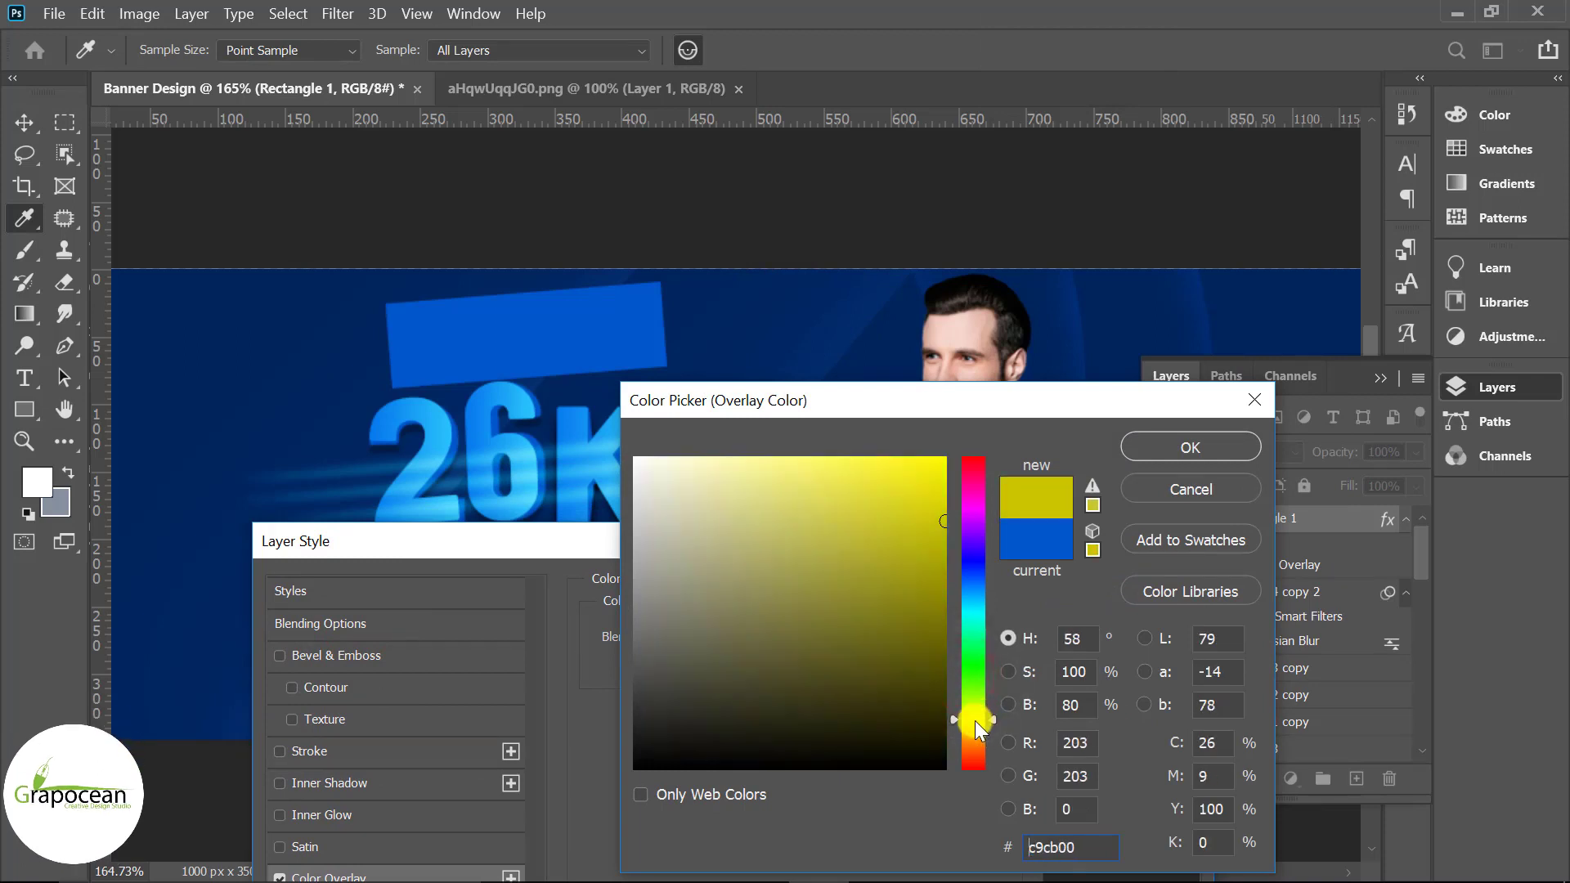
left_click_drag(941, 471, 1055, 430)
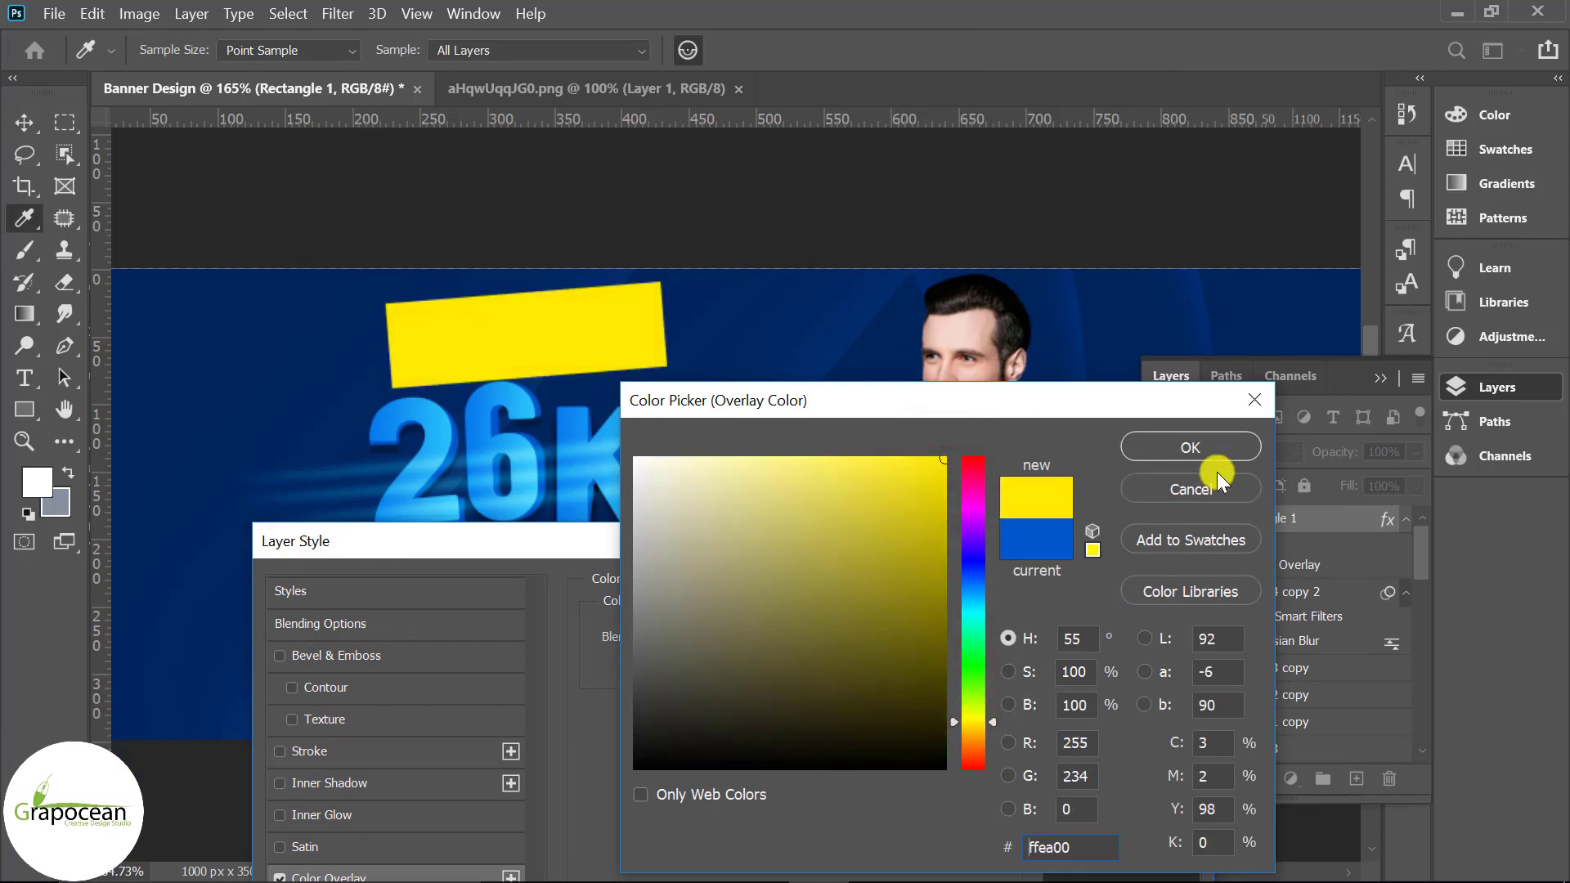
left_click(1227, 448)
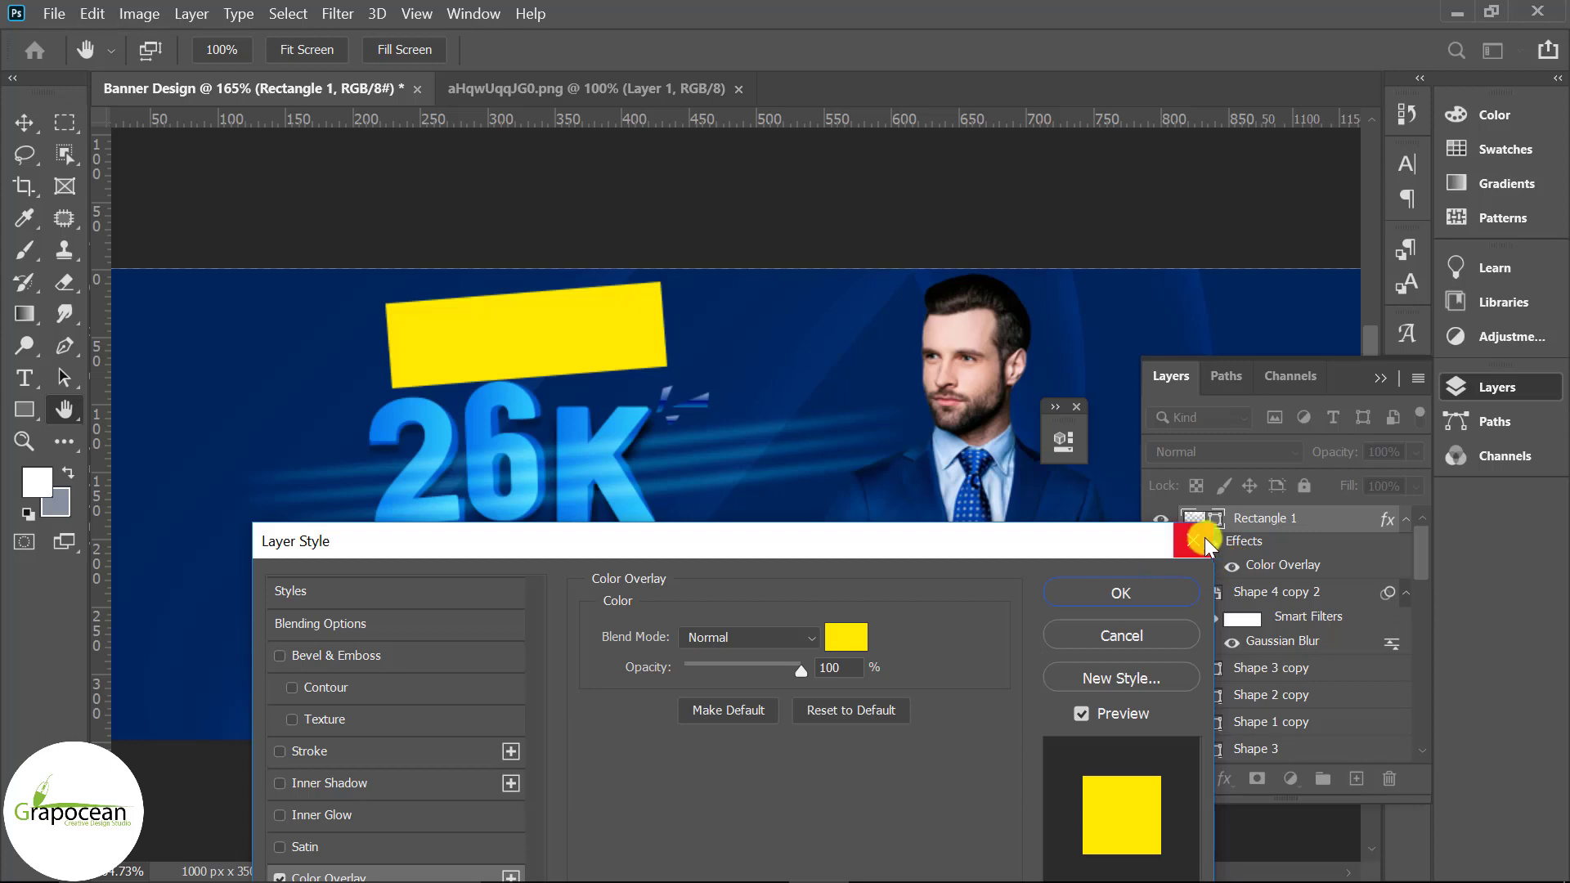
Step: Refine the overlay colour to a golden yellow around e3b000
left_click(843, 642)
left_click(845, 643)
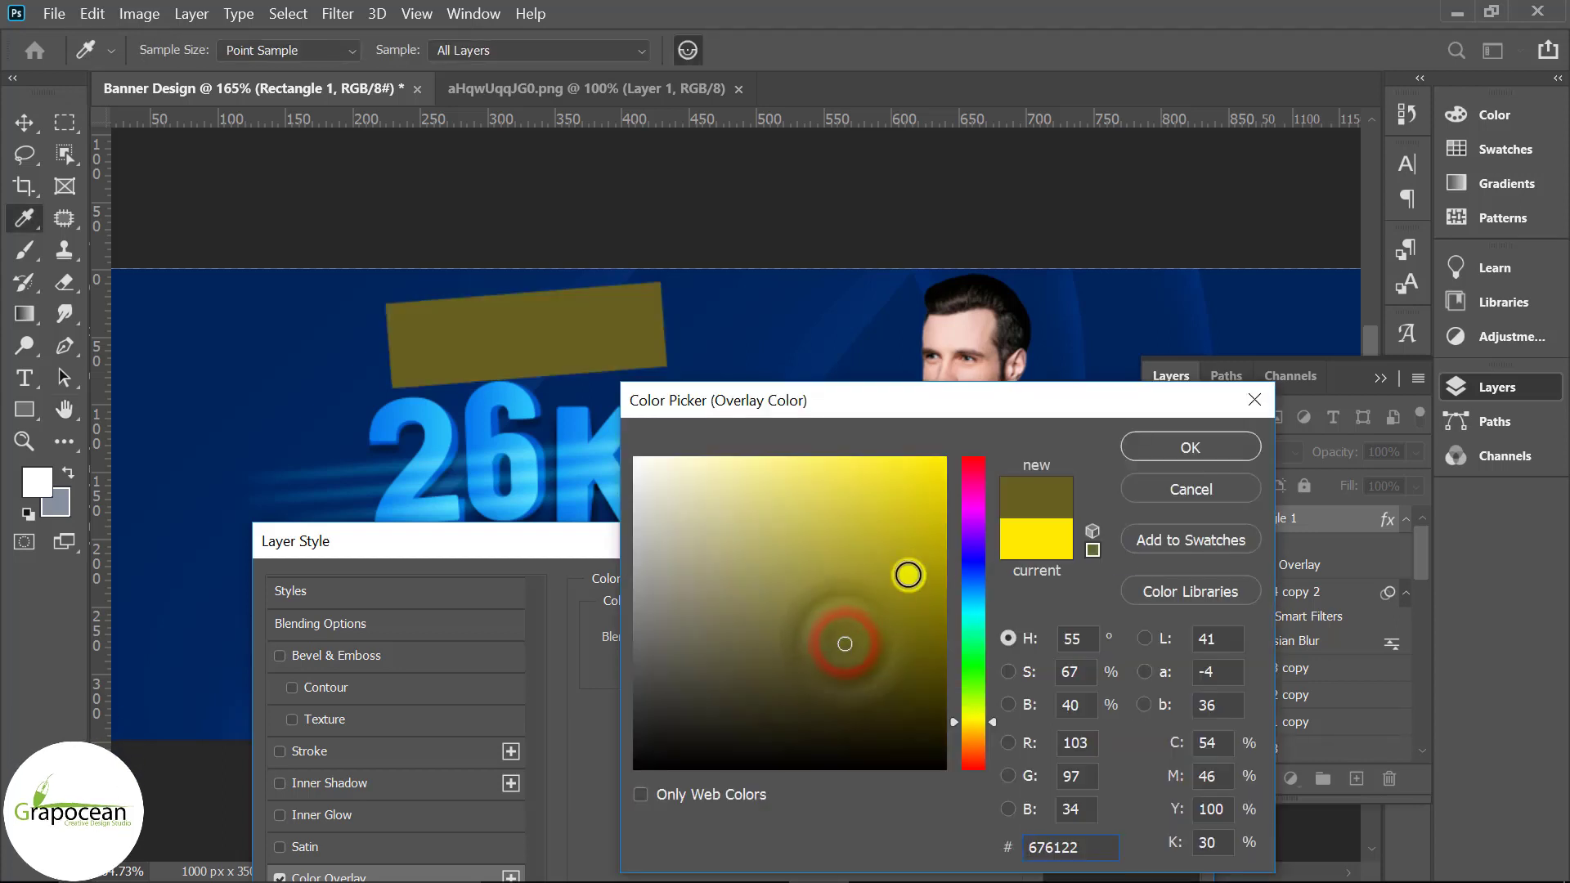
left_click(926, 515)
left_click(973, 727)
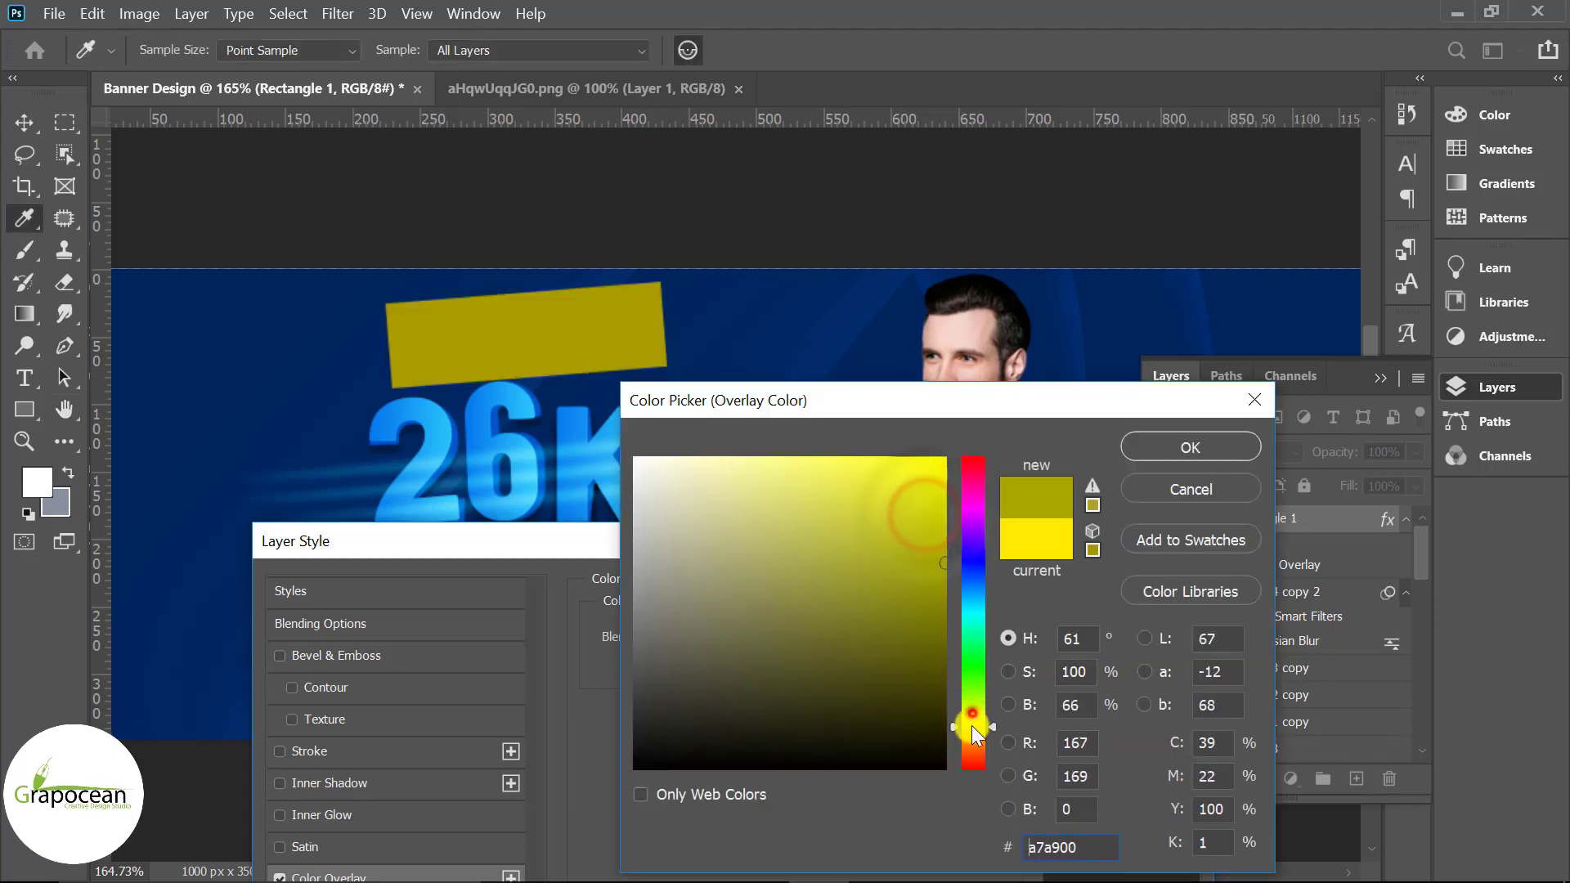
mouse_move(949, 514)
left_mouse_down()
mouse_move(967, 483)
mouse_move(946, 461)
left_mouse_up()
left_click(1217, 439)
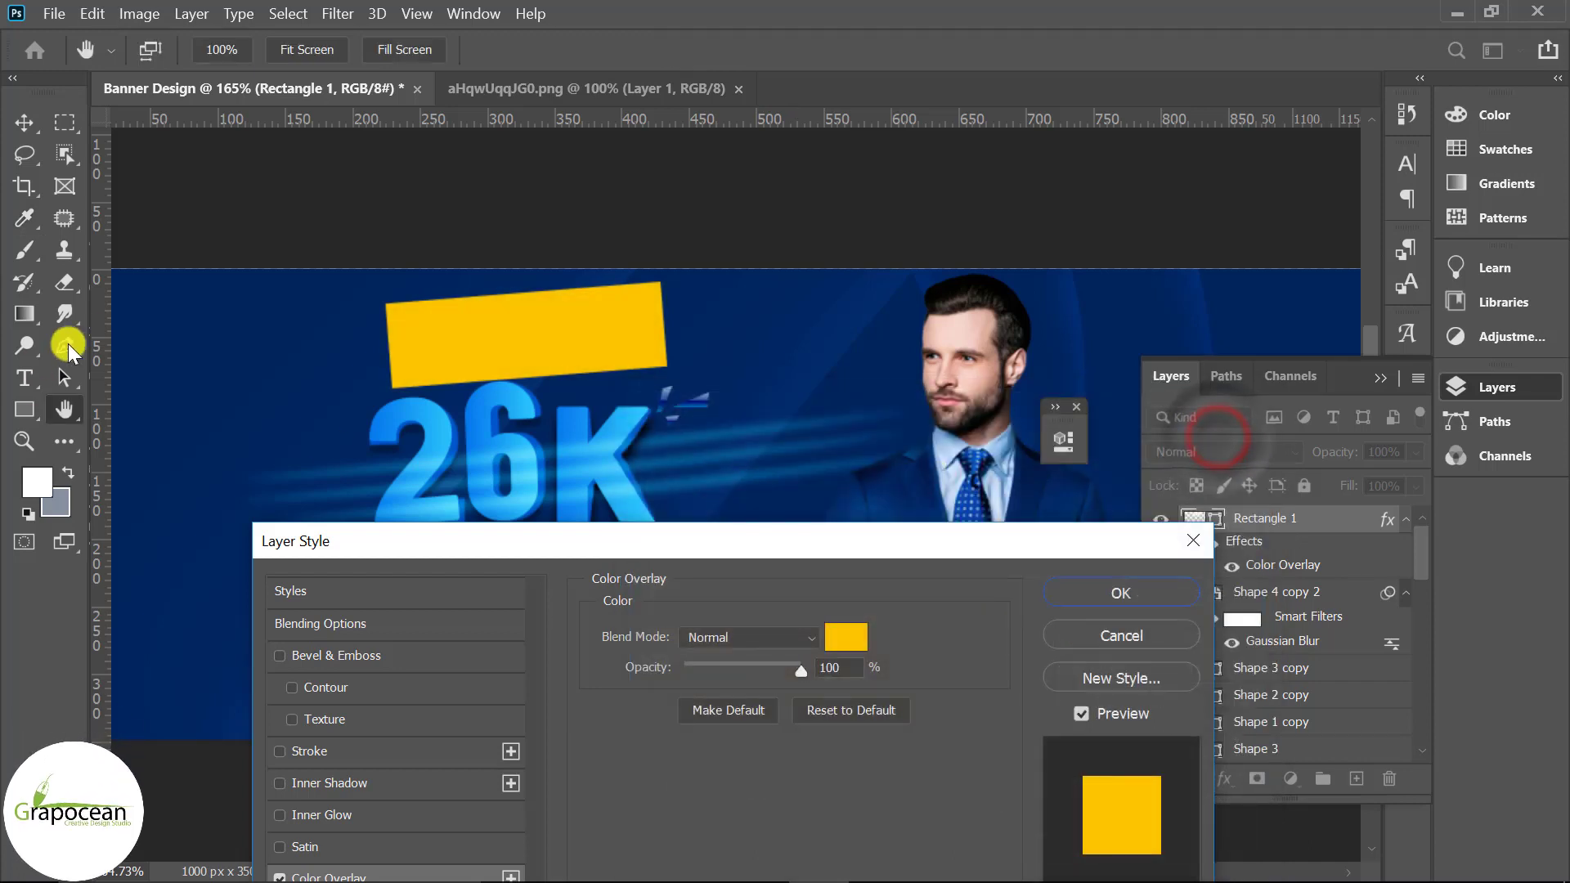
Step: Draw a white triangle shape across the top of the yellow box with the Pen tool
left_click(1122, 593)
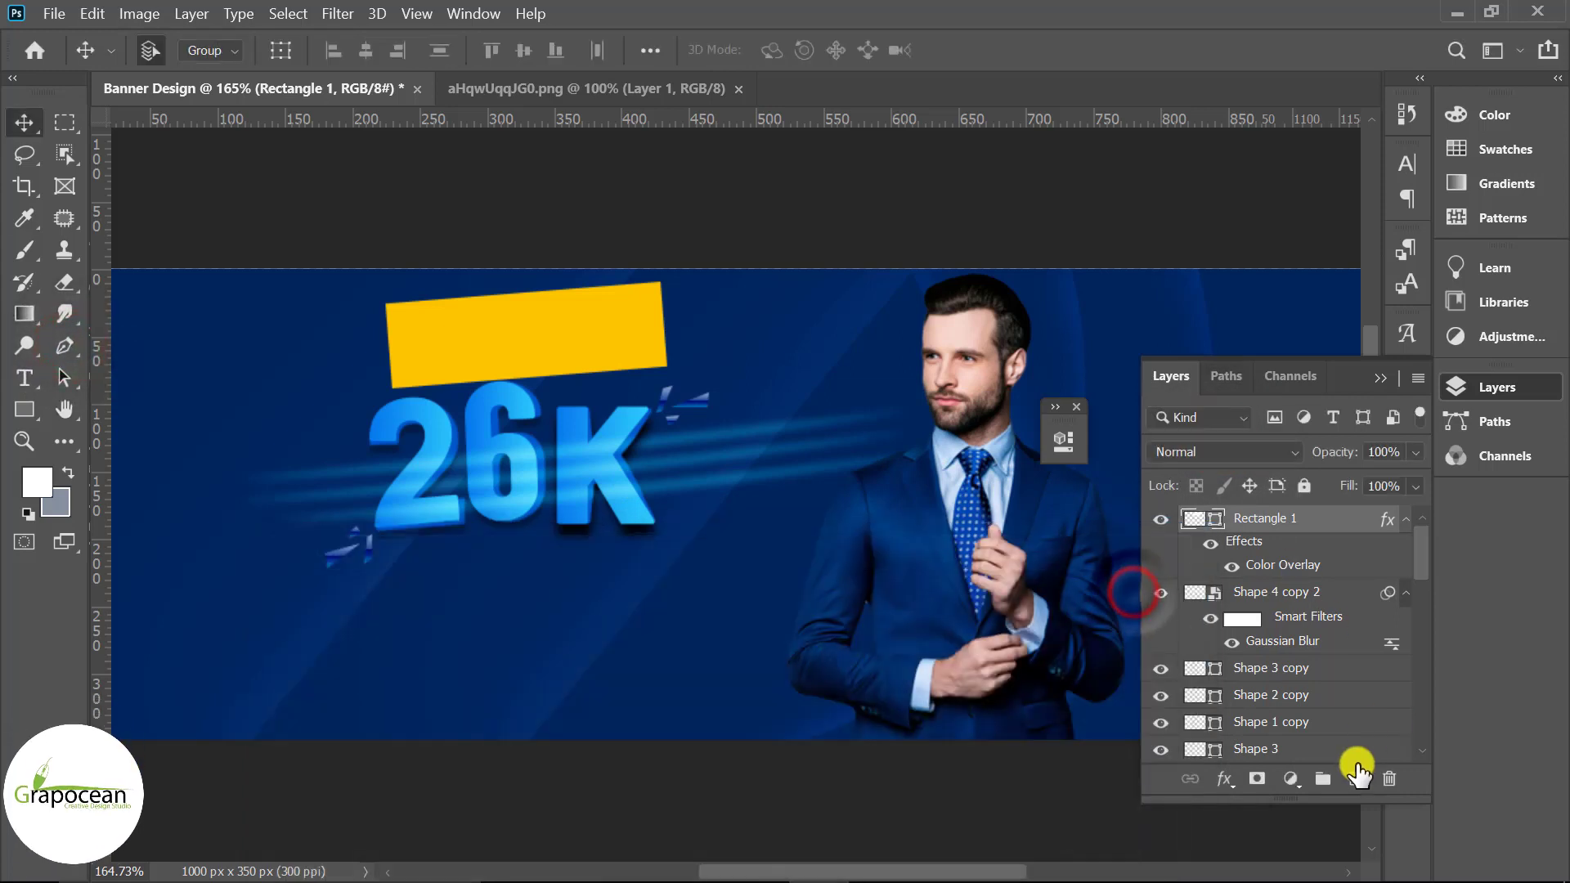
left_click(1355, 778)
key("v")
left_click(60, 349)
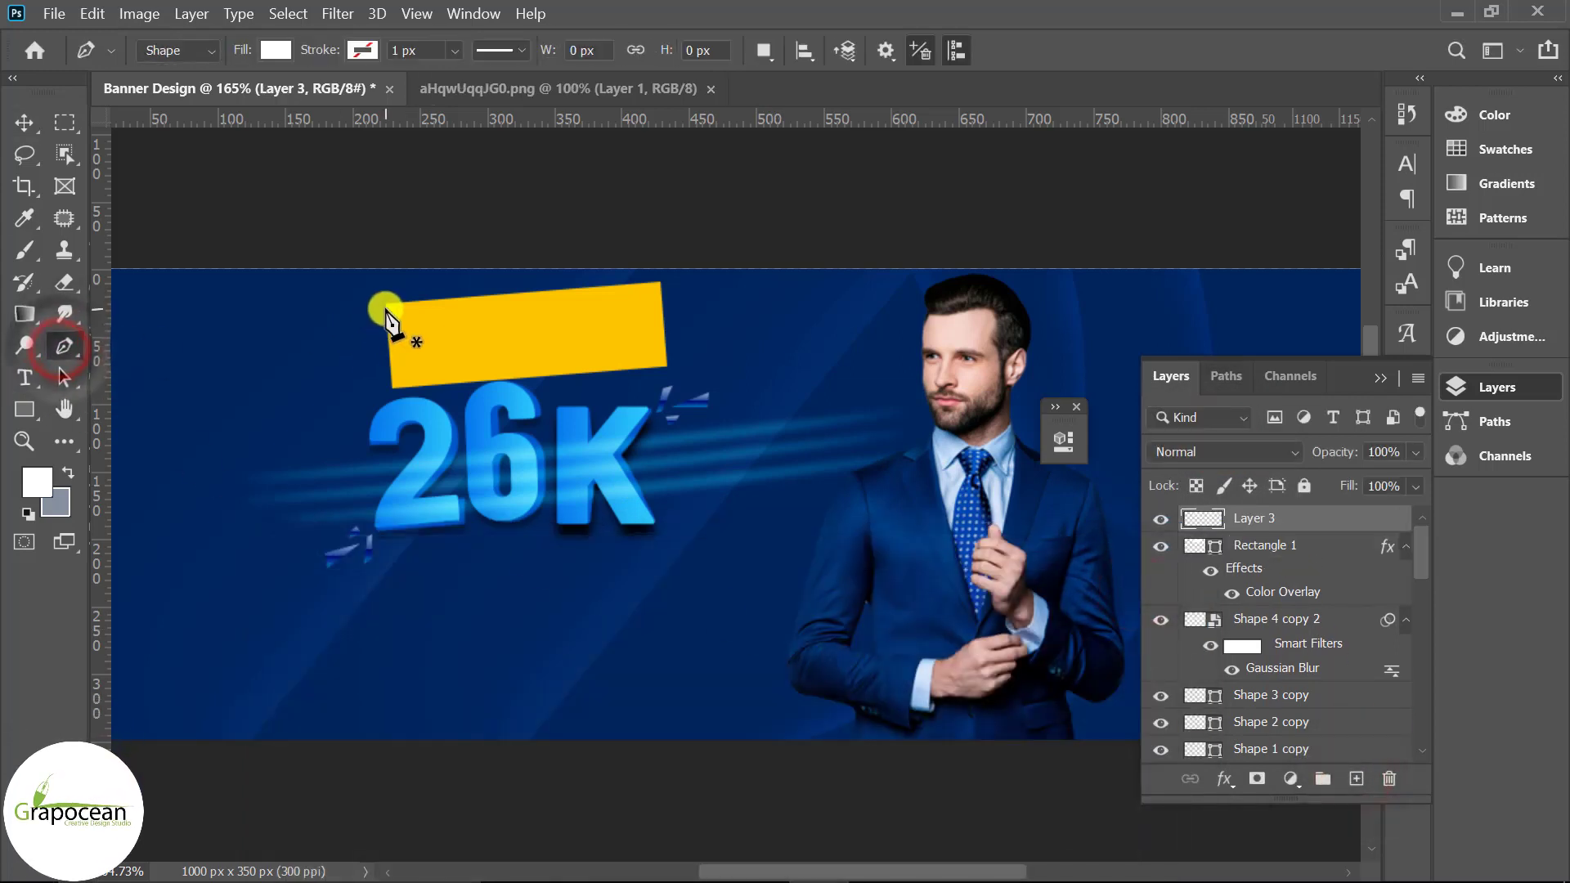
left_click(385, 306)
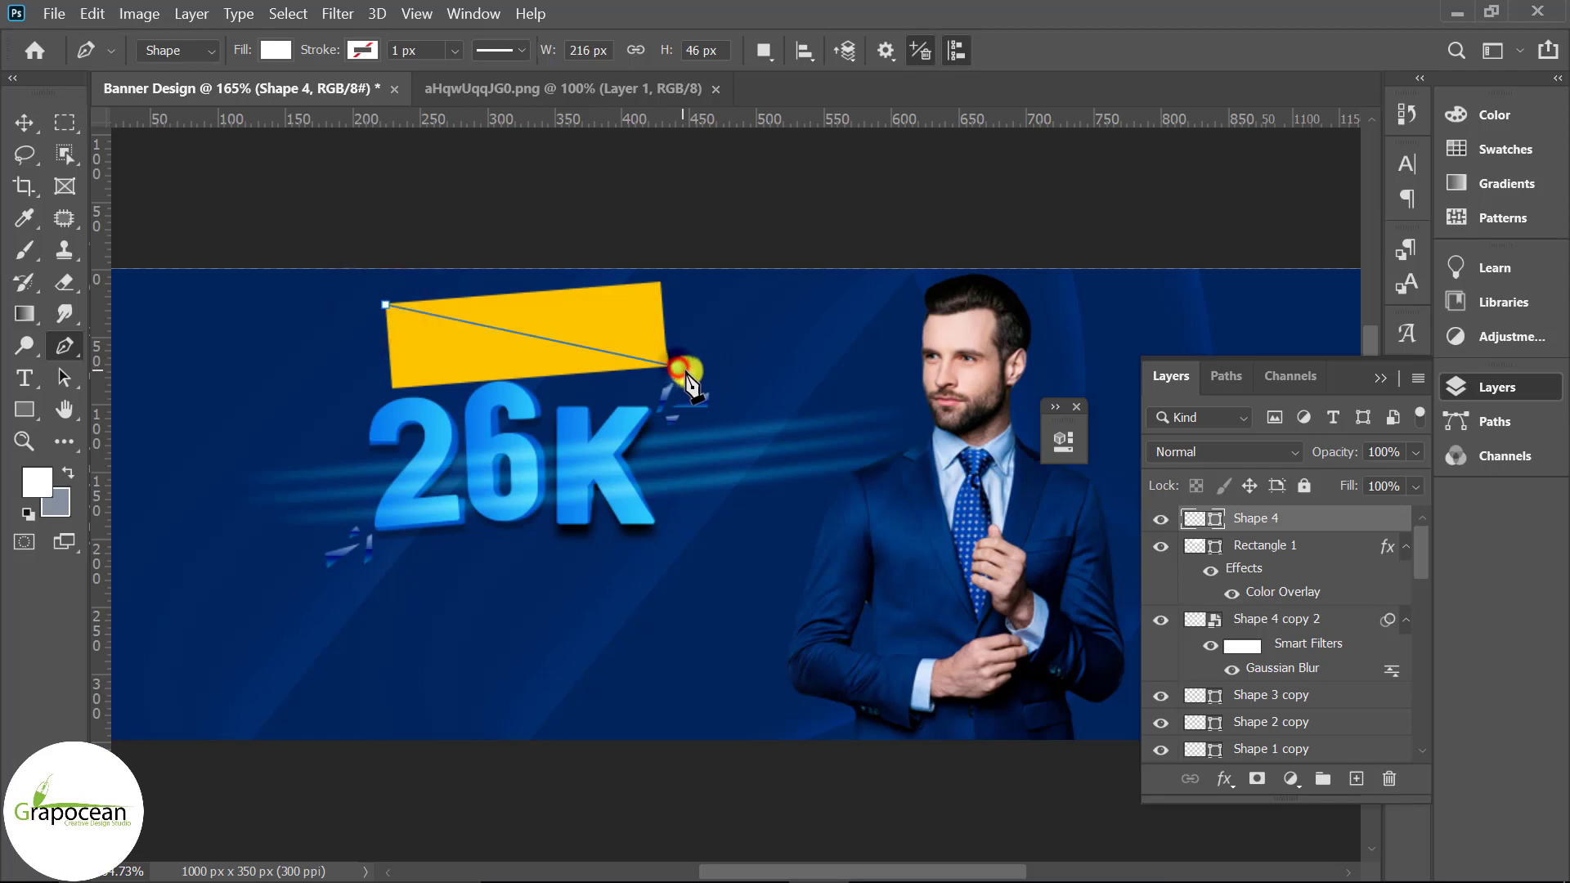
left_click(667, 272)
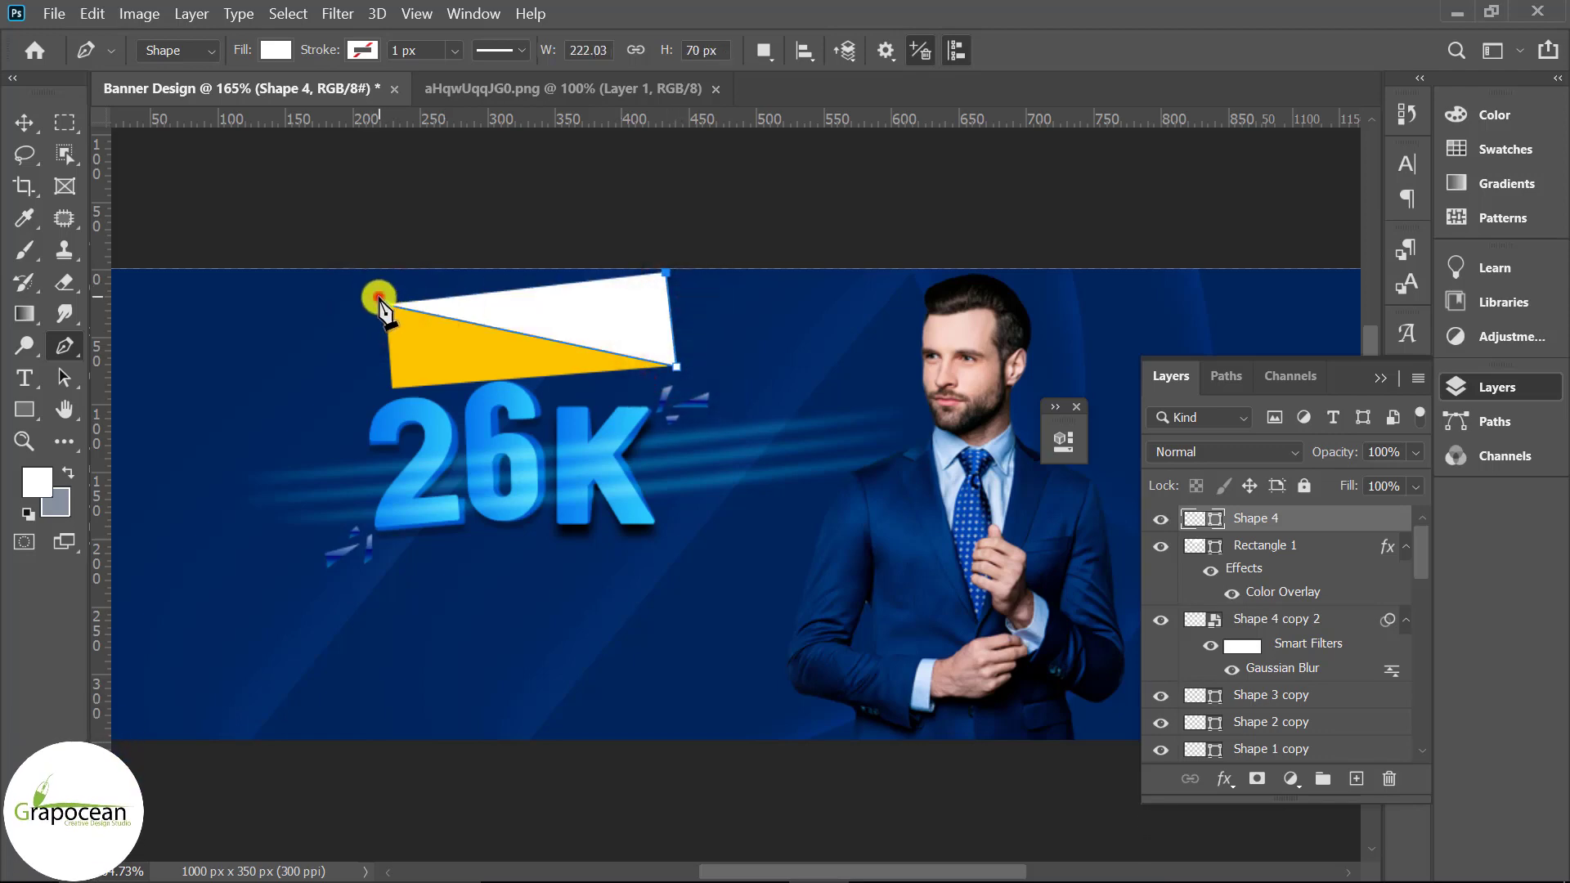
Step: Convert the triangle Shape 4 to a smart object and set its opacity to 49%
left_click(24, 122)
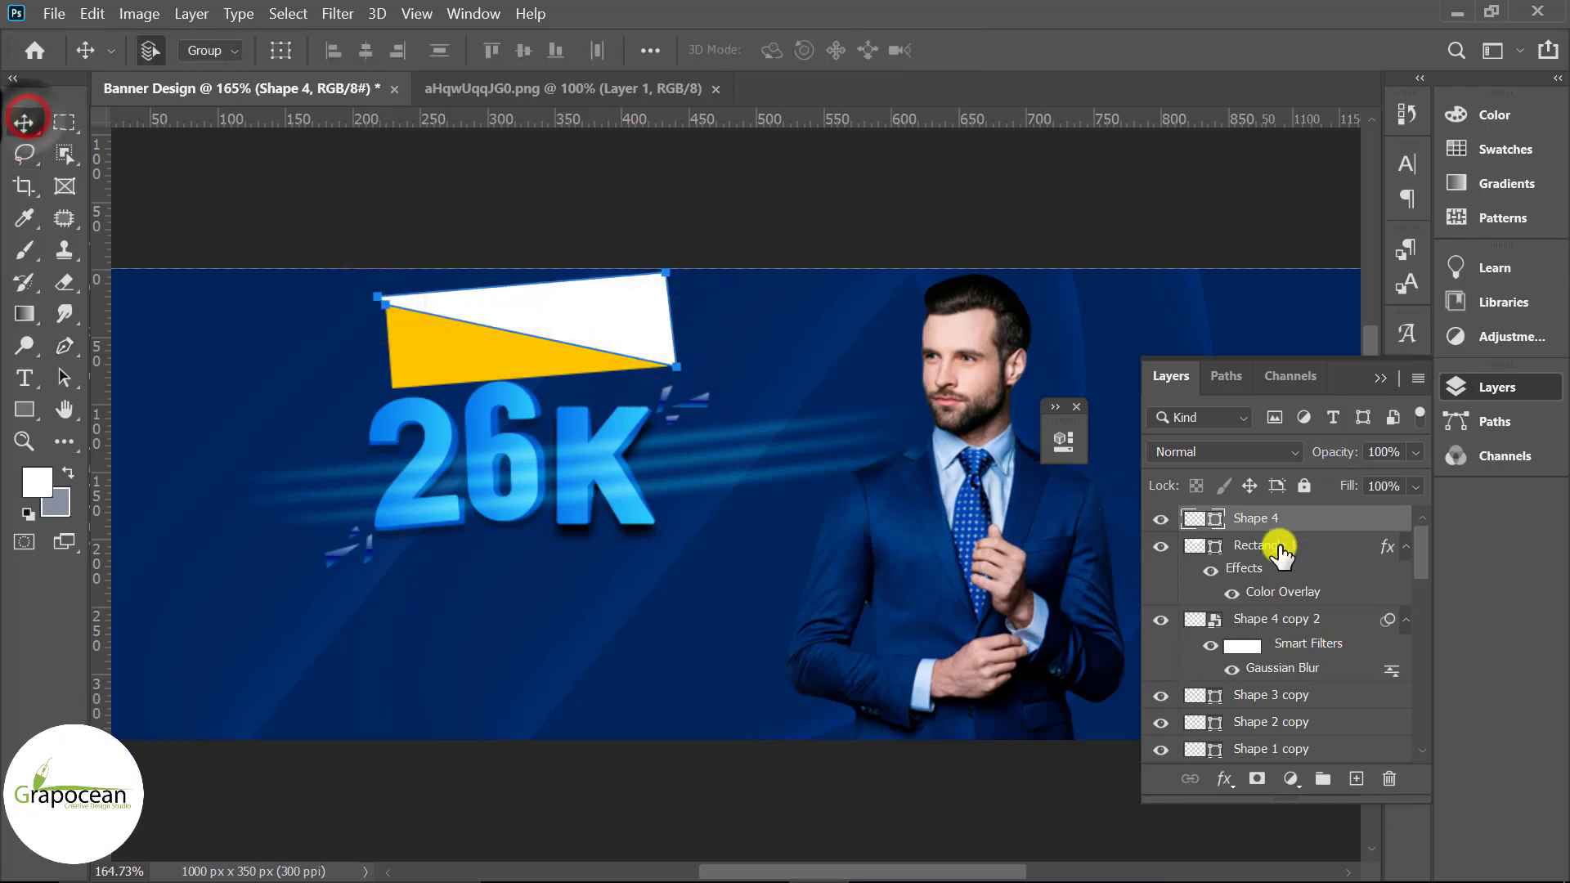
right_click(1297, 519)
left_click(1053, 355)
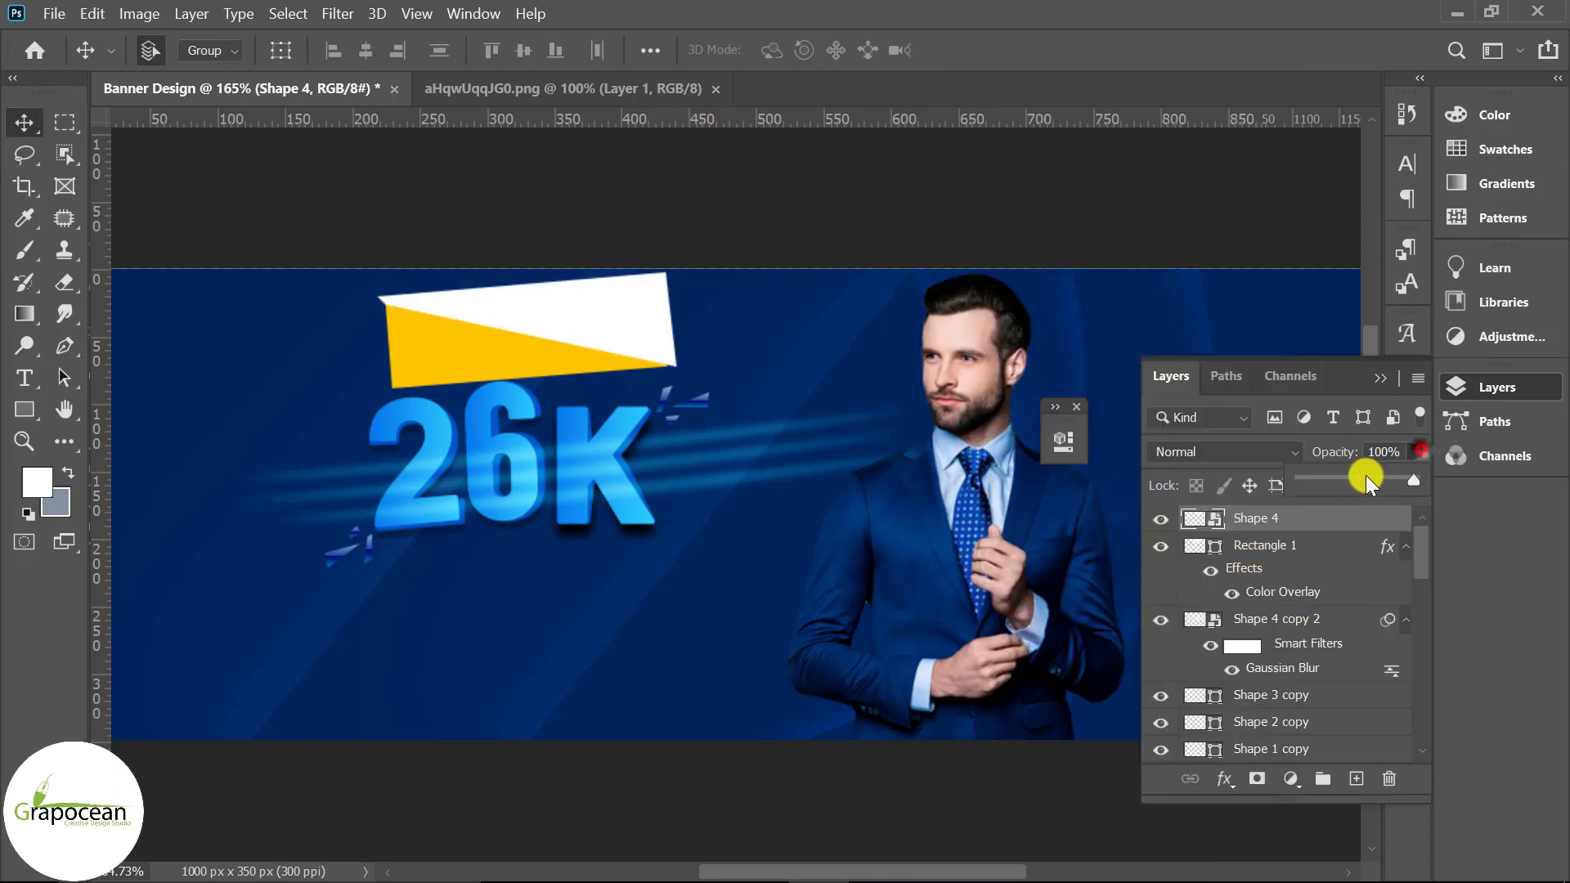
left_click_drag(1366, 476, 1353, 482)
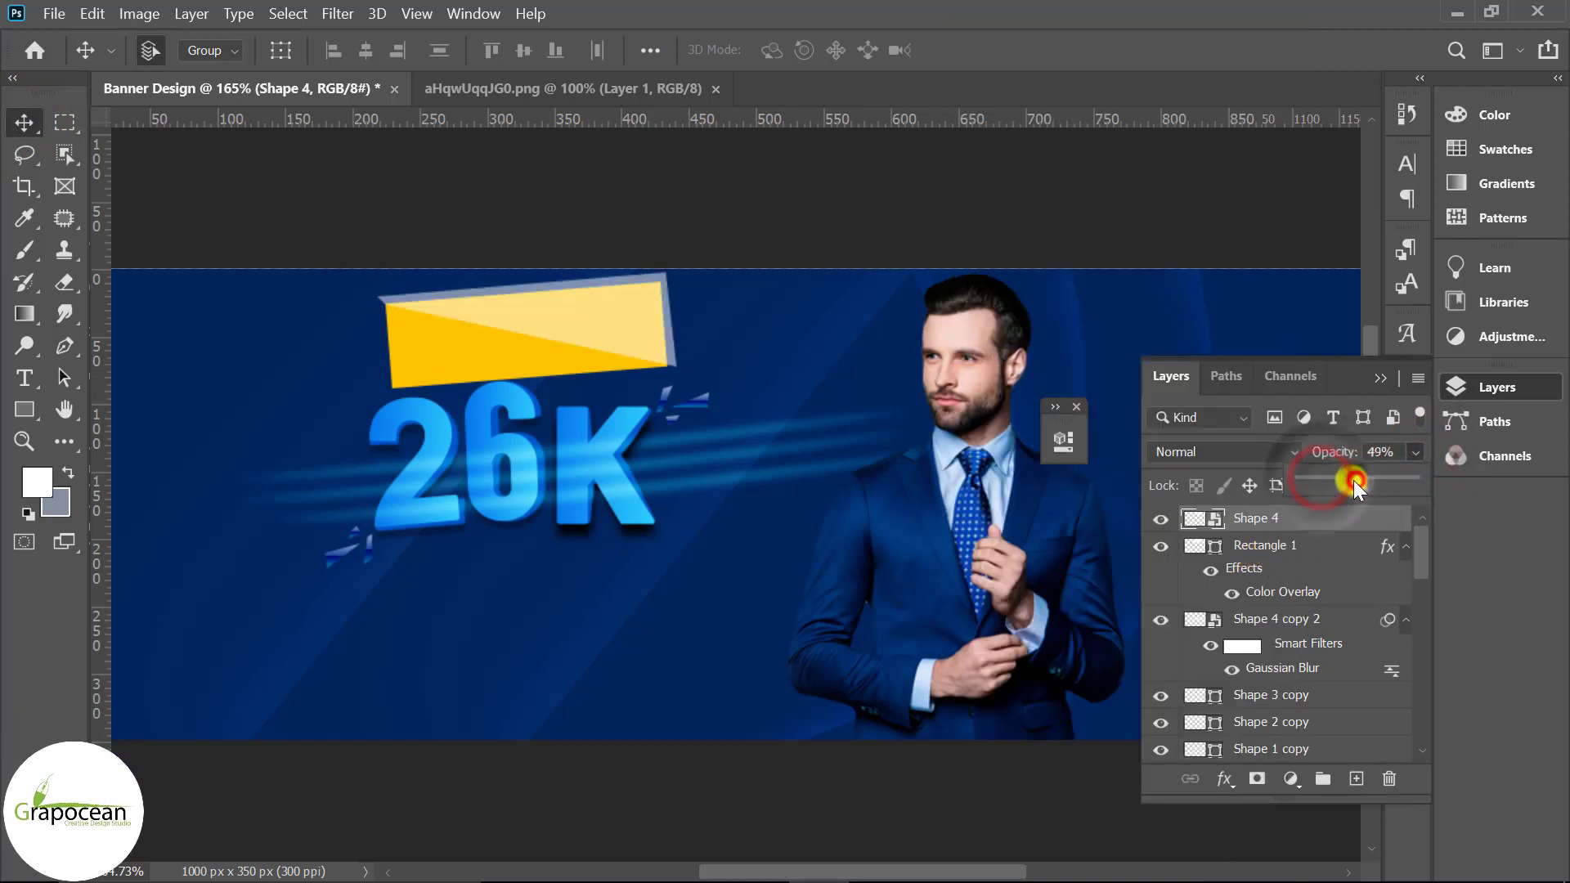
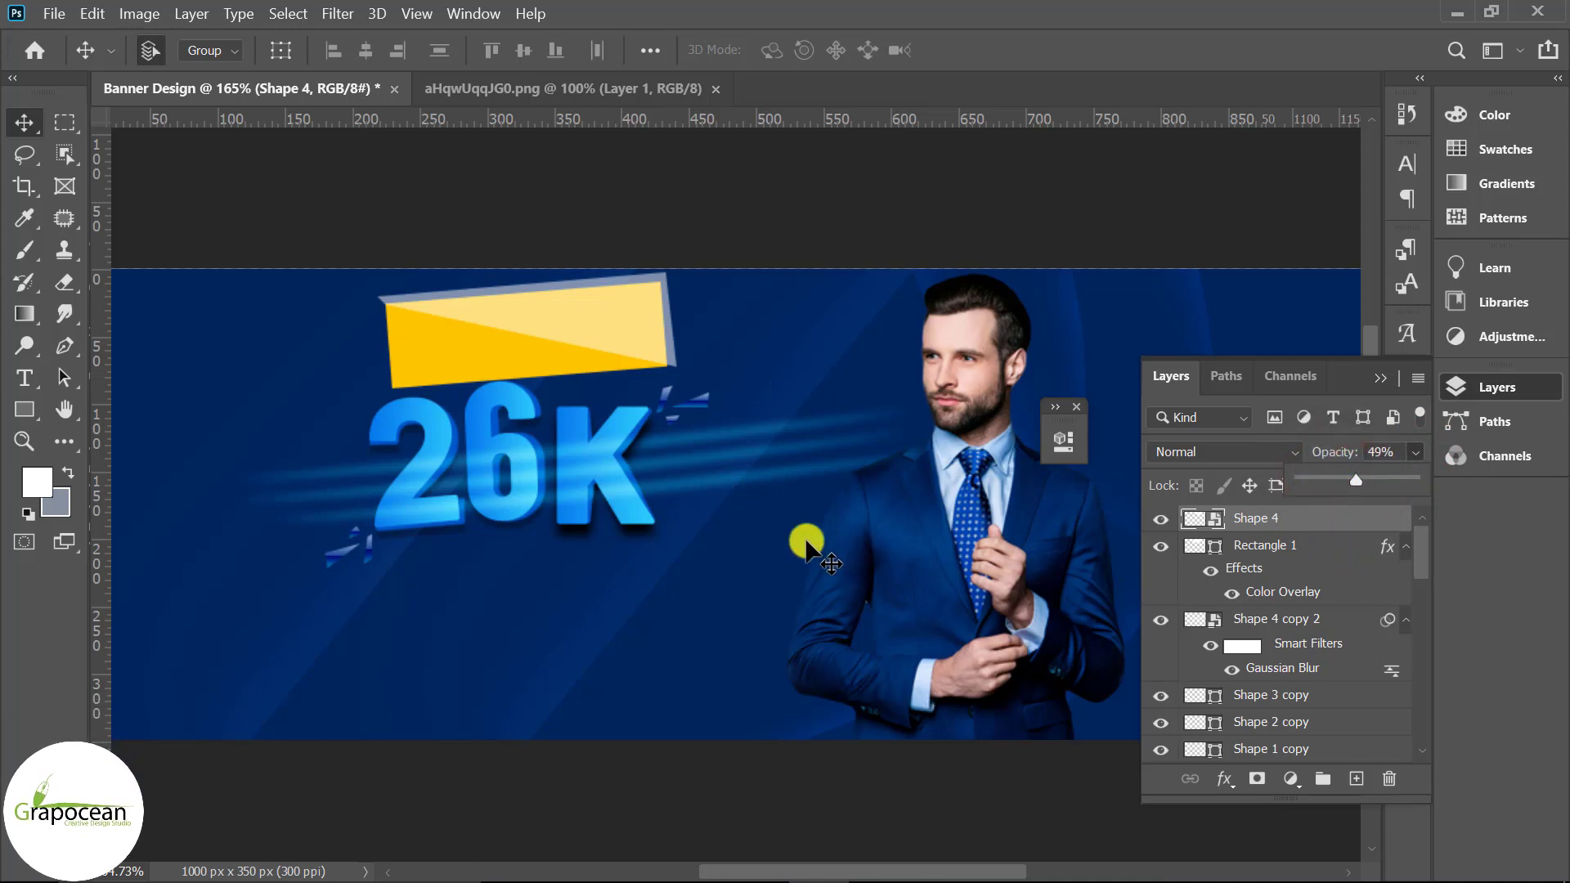
Step: Add a new text layer reading PRODUCT above 26K
left_click(25, 378)
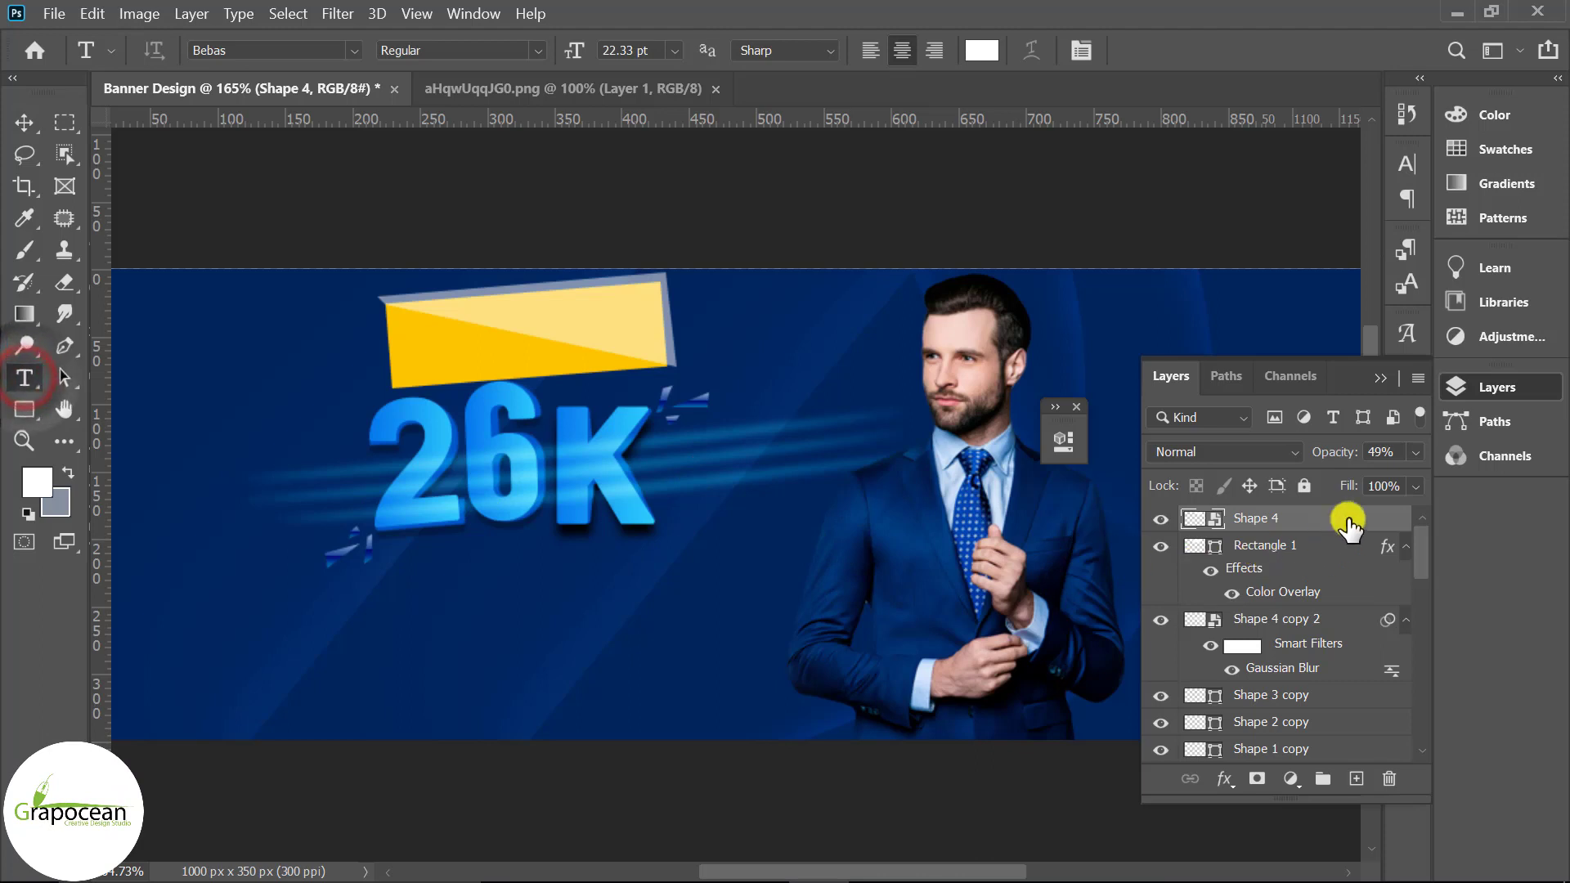
left_click(470, 327)
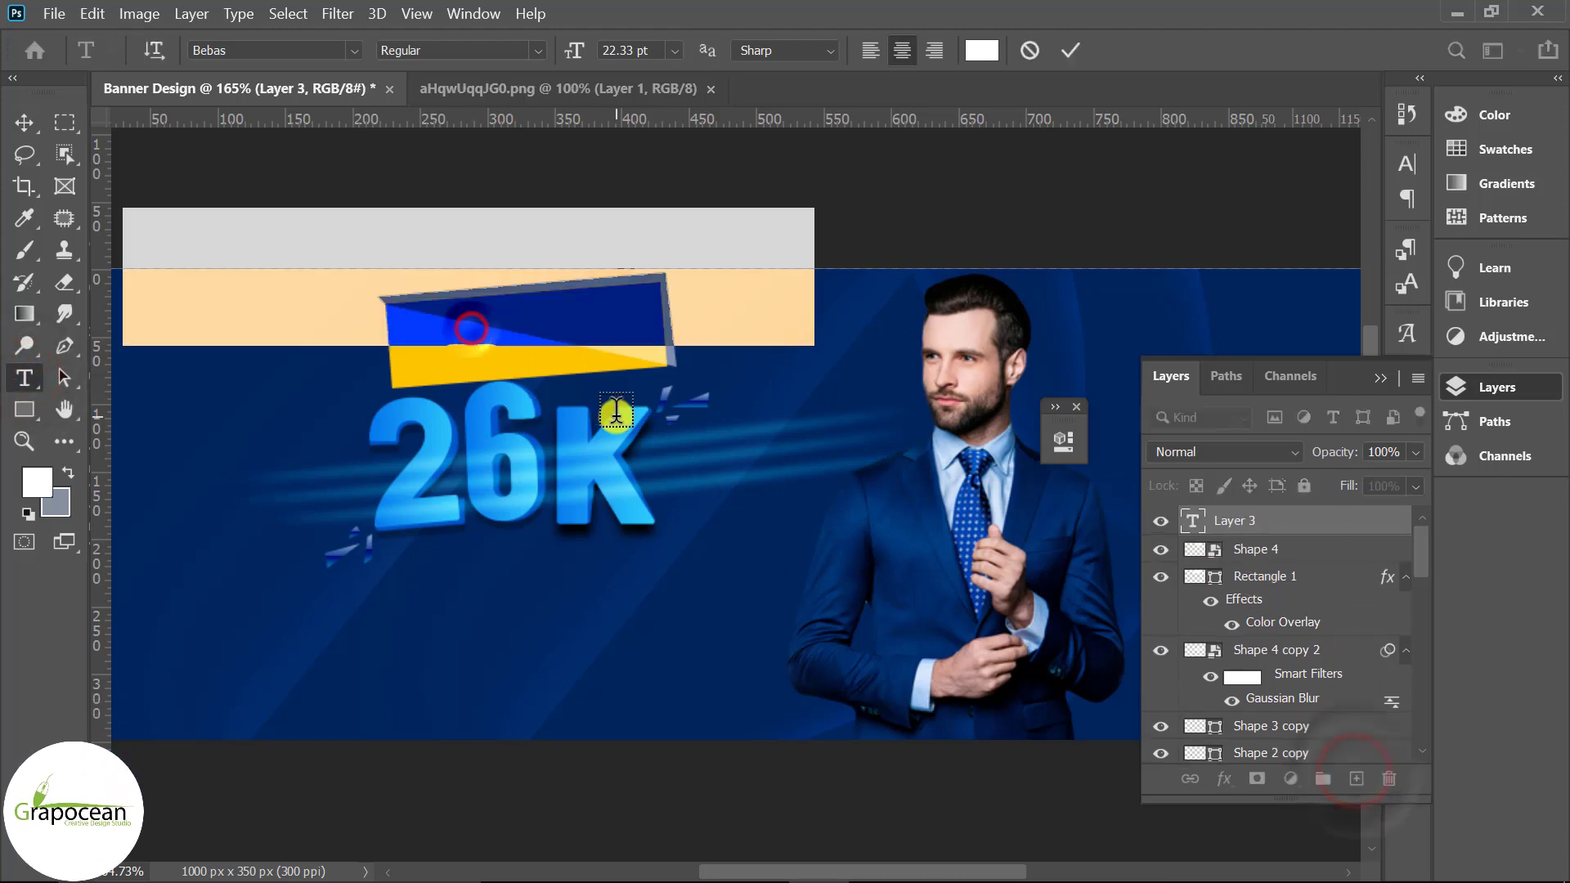
key("BackSpace")
type("R")
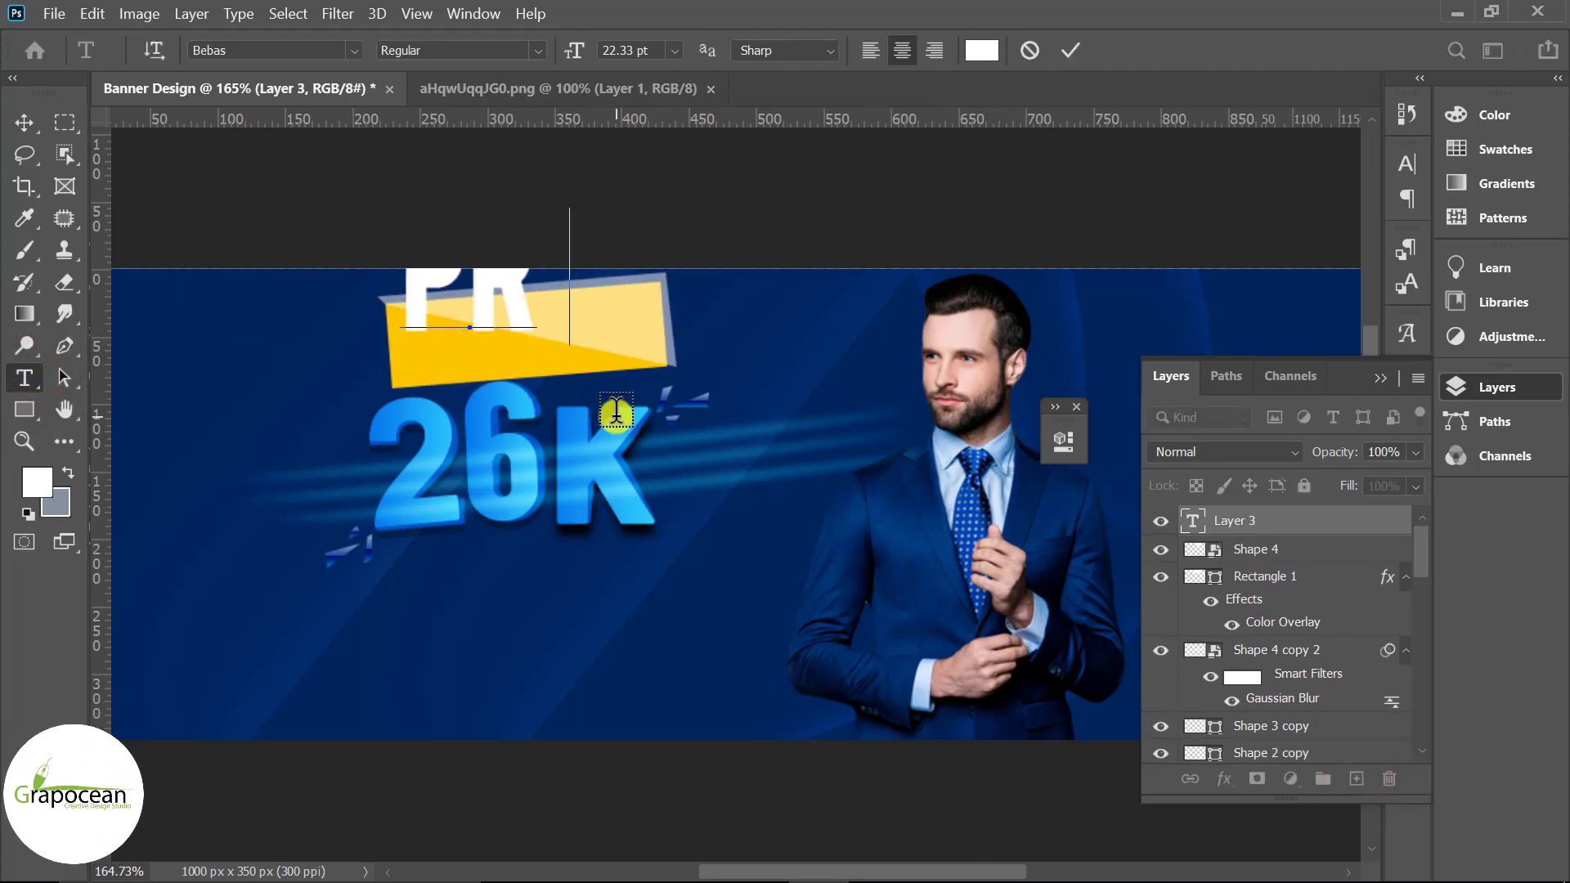
type("ODUCT")
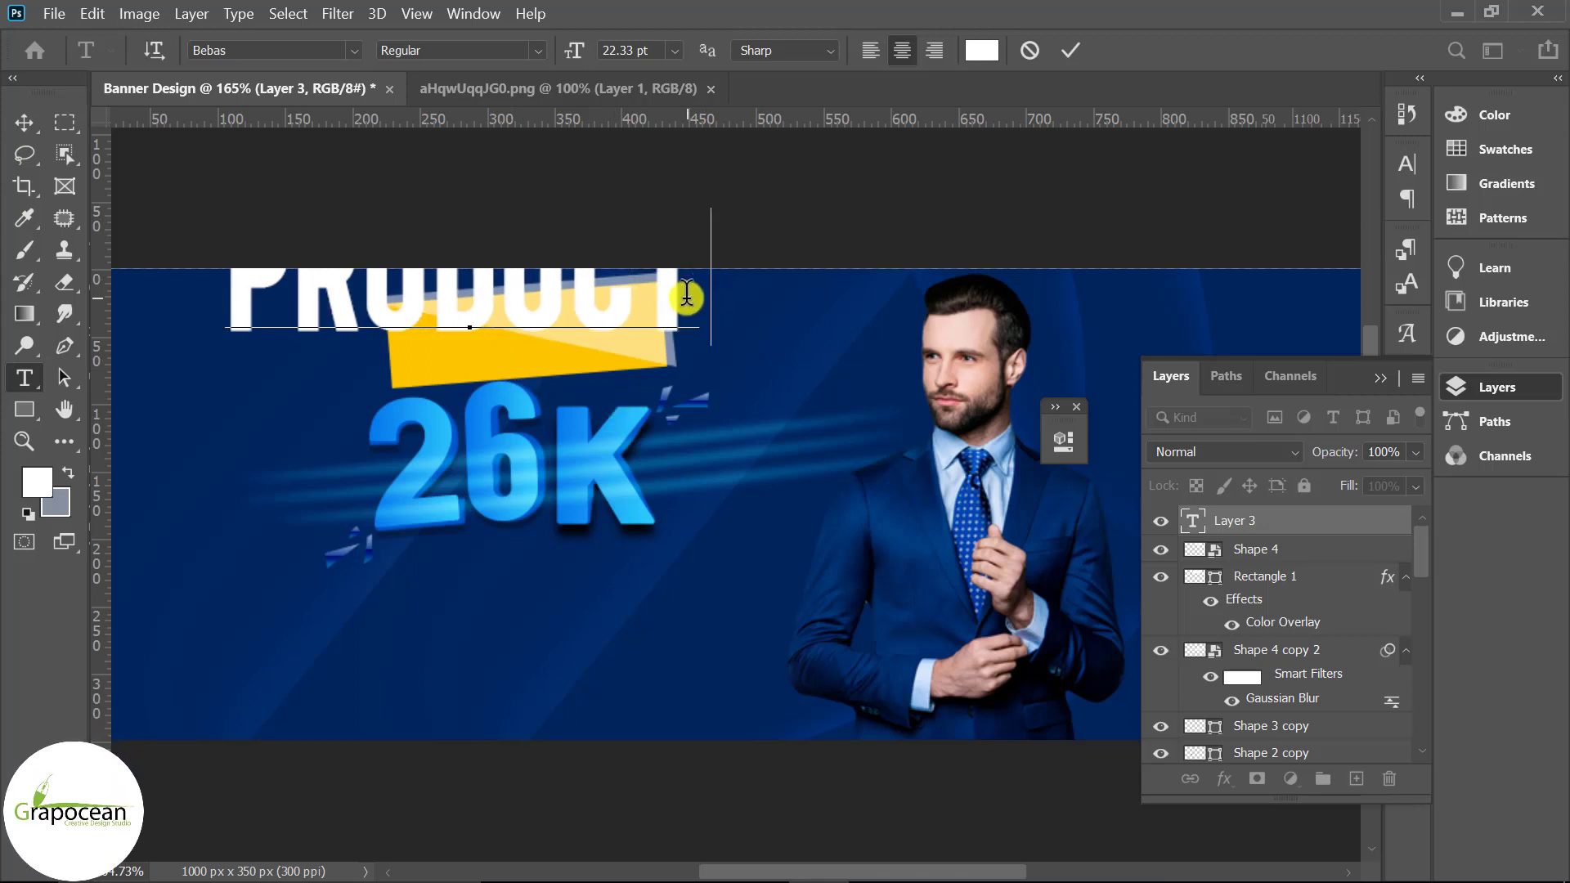
Step: Shrink the PRODUCT text to 7.33 pt Arial with All Caps and commit it
key("ctrl+a")
mouse_move(576, 49)
left_mouse_down()
mouse_move(564, 62)
mouse_move(360, 52)
left_mouse_up()
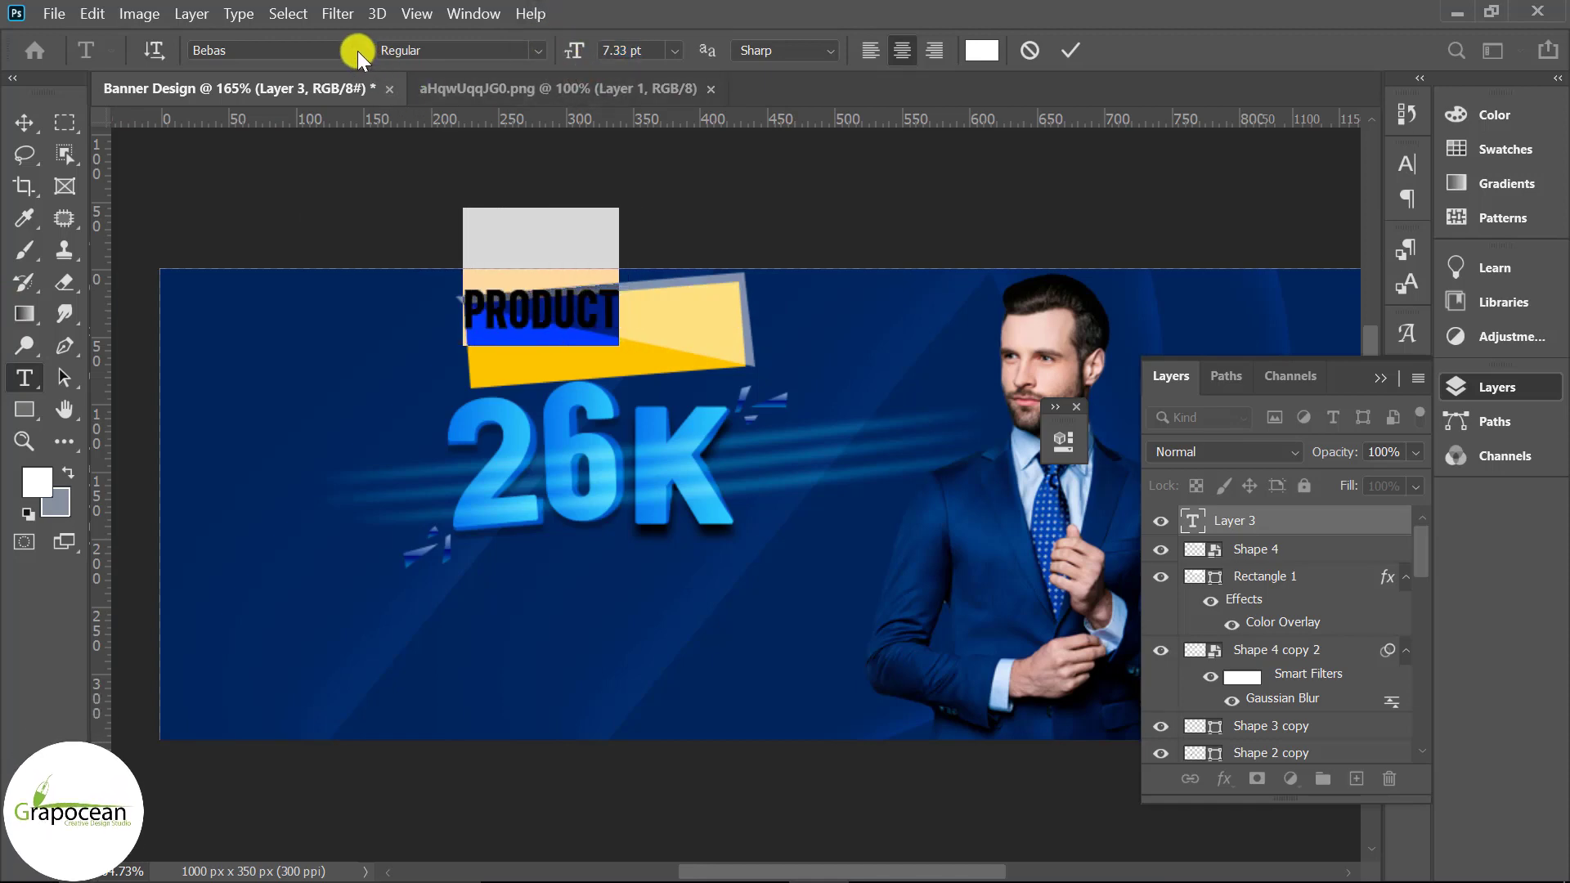
left_click(356, 50)
left_click(352, 121)
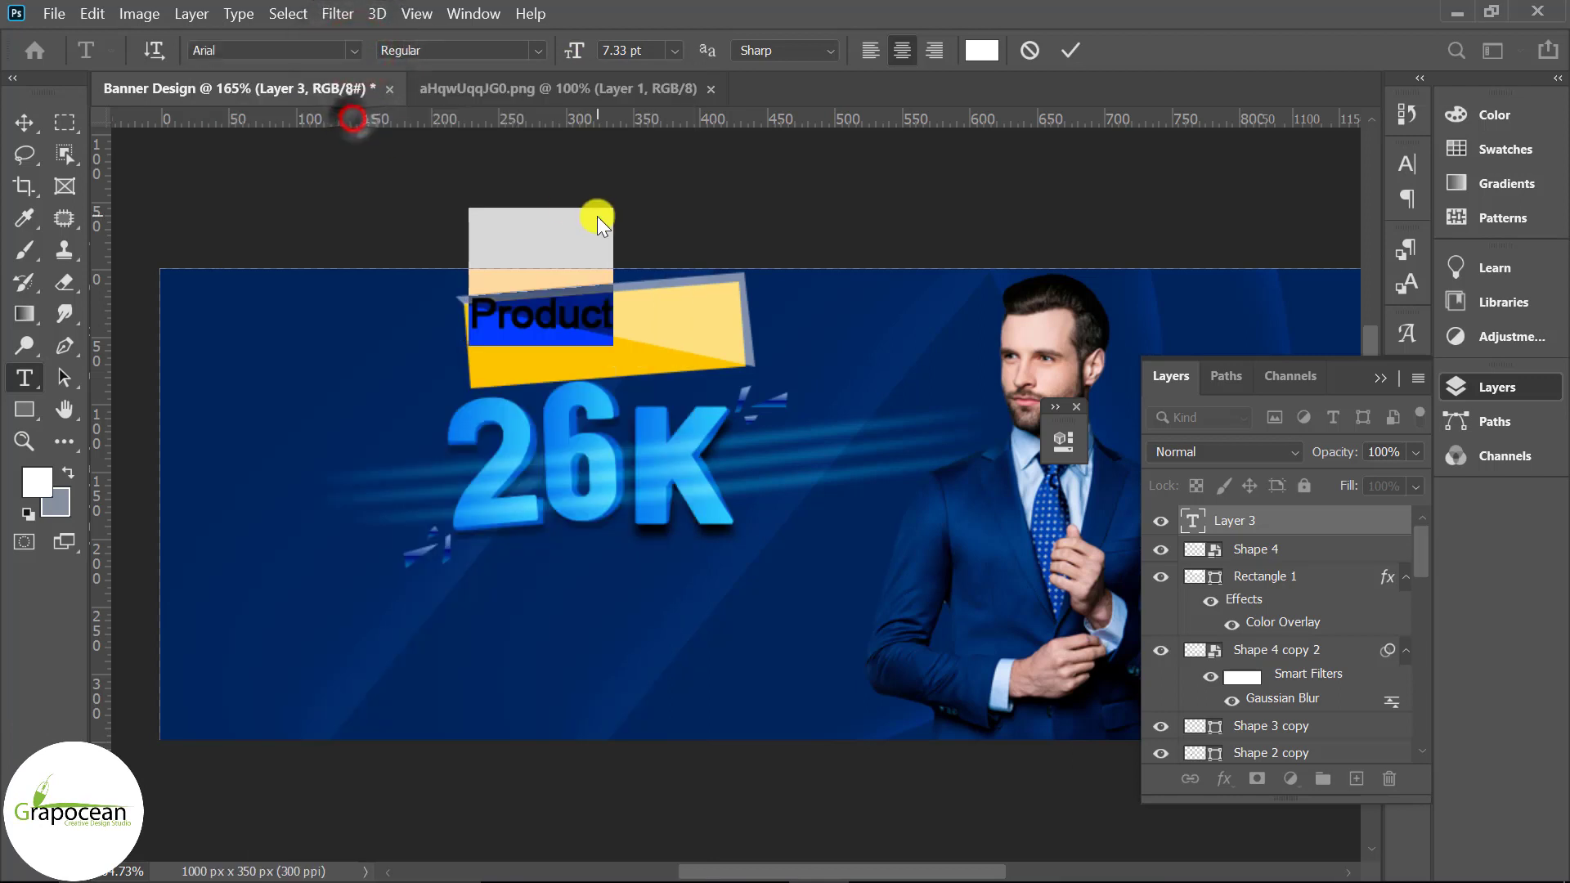
left_click(1406, 164)
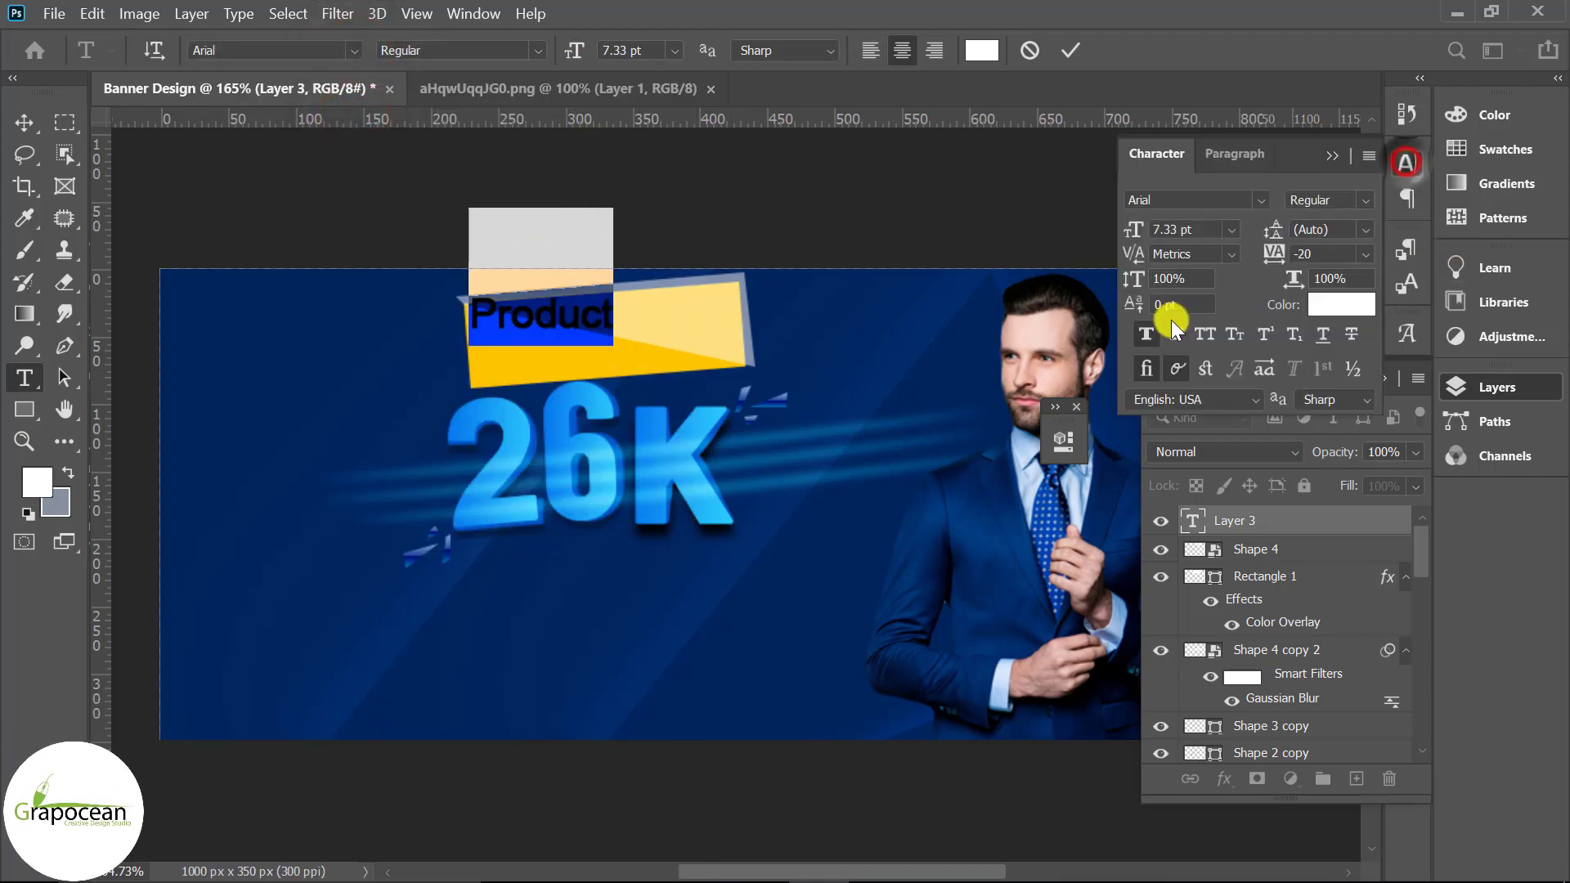
left_click(1209, 334)
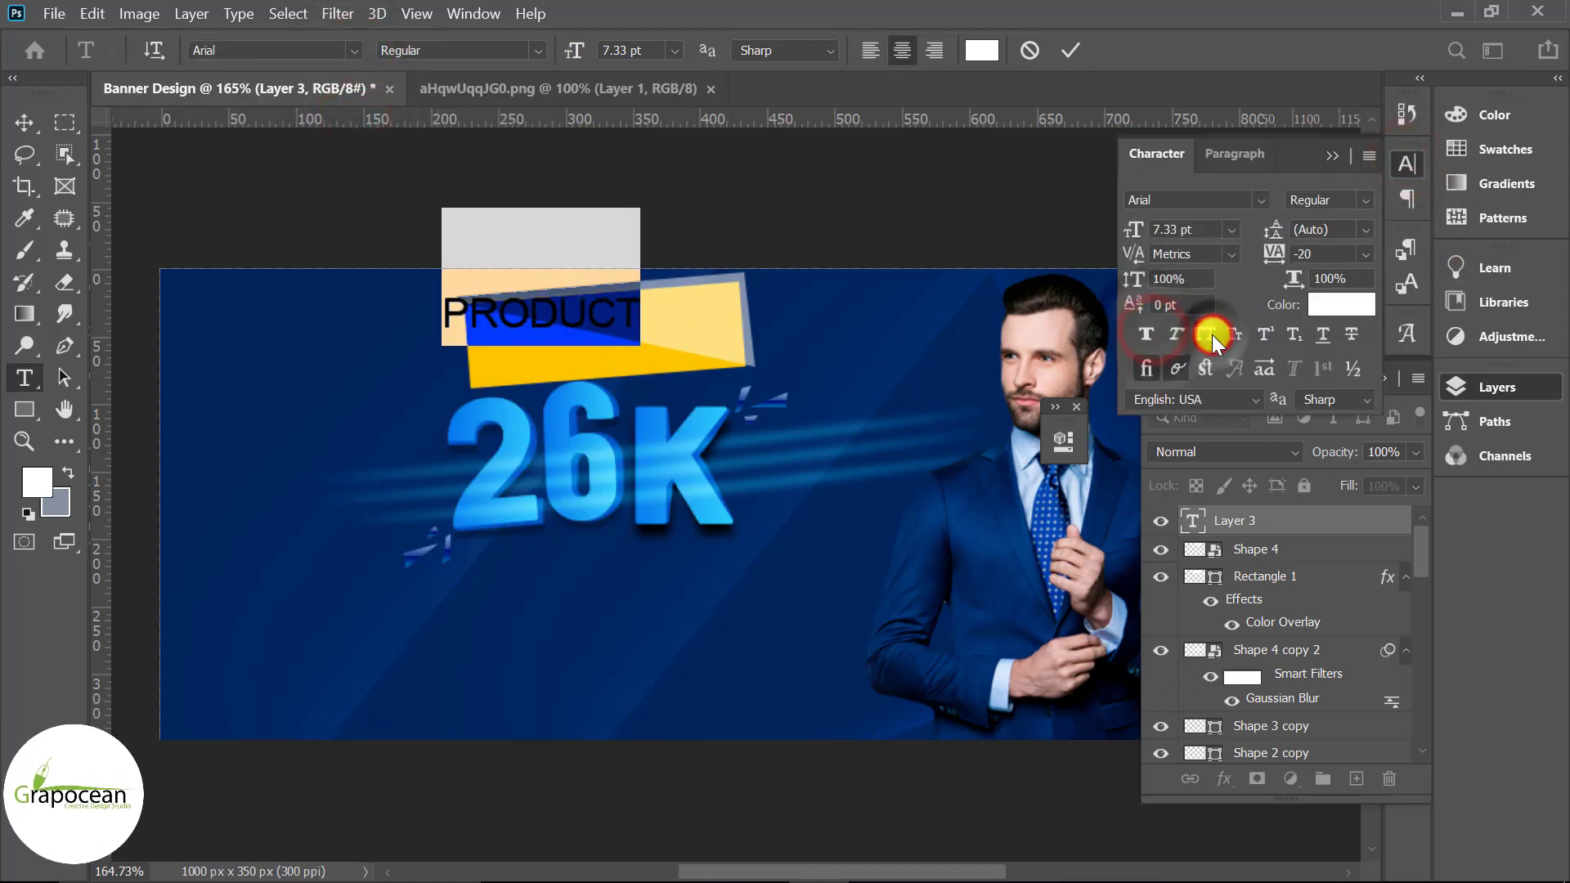
left_click(24, 121)
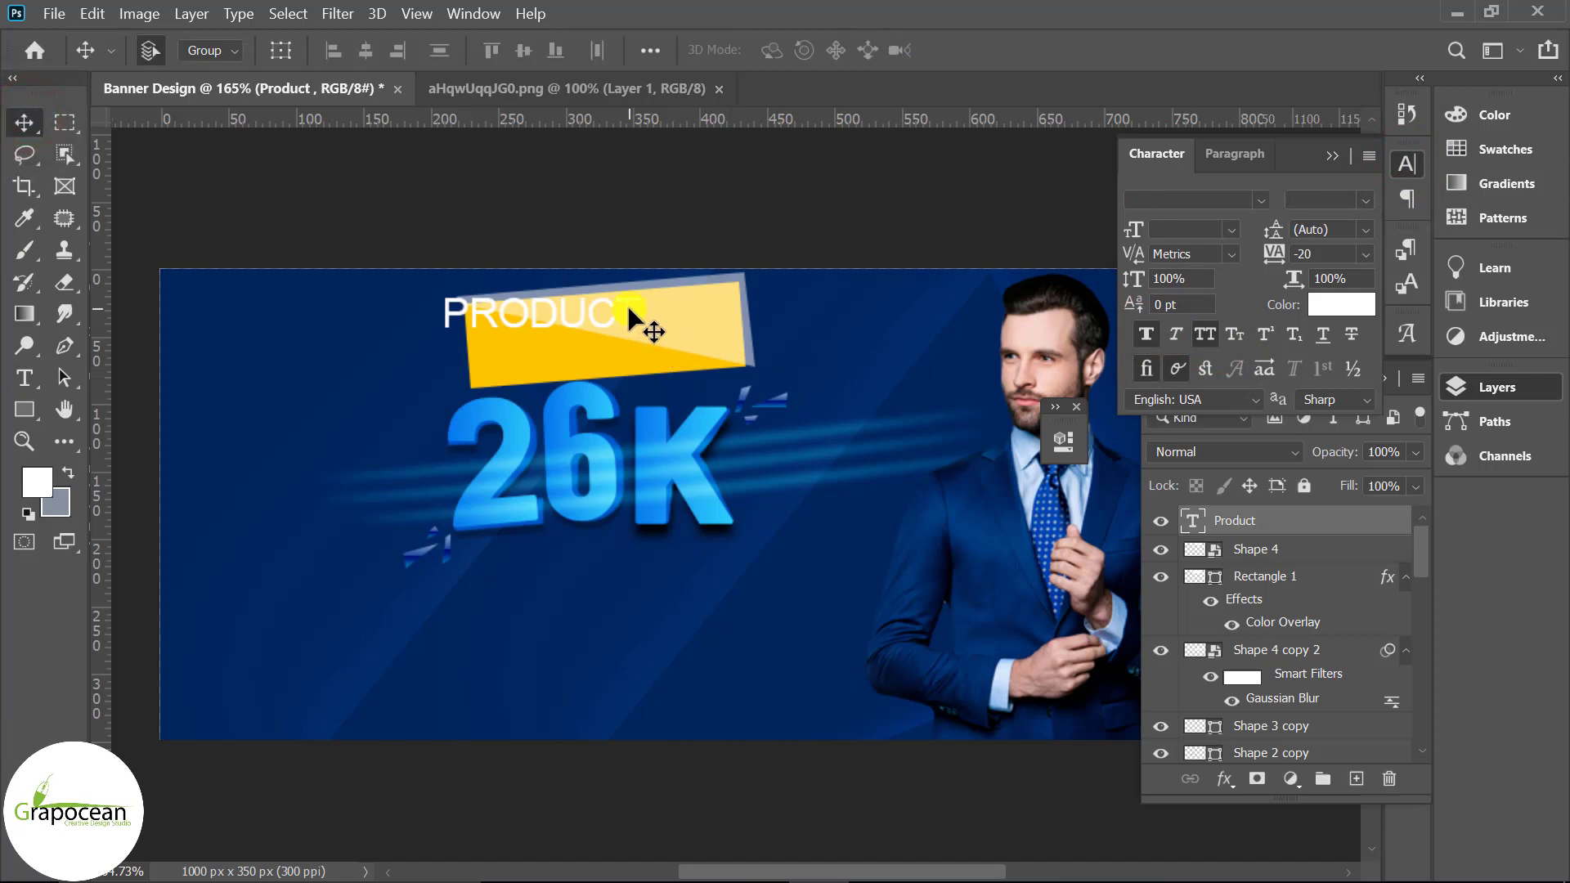
key("ctrl+t")
Step: Make the PRODUCT text Faux Bold and shift its baseline down slightly
mouse_move(677, 410)
left_mouse_down()
mouse_move(725, 360)
mouse_move(683, 352)
left_mouse_up()
left_click(24, 377)
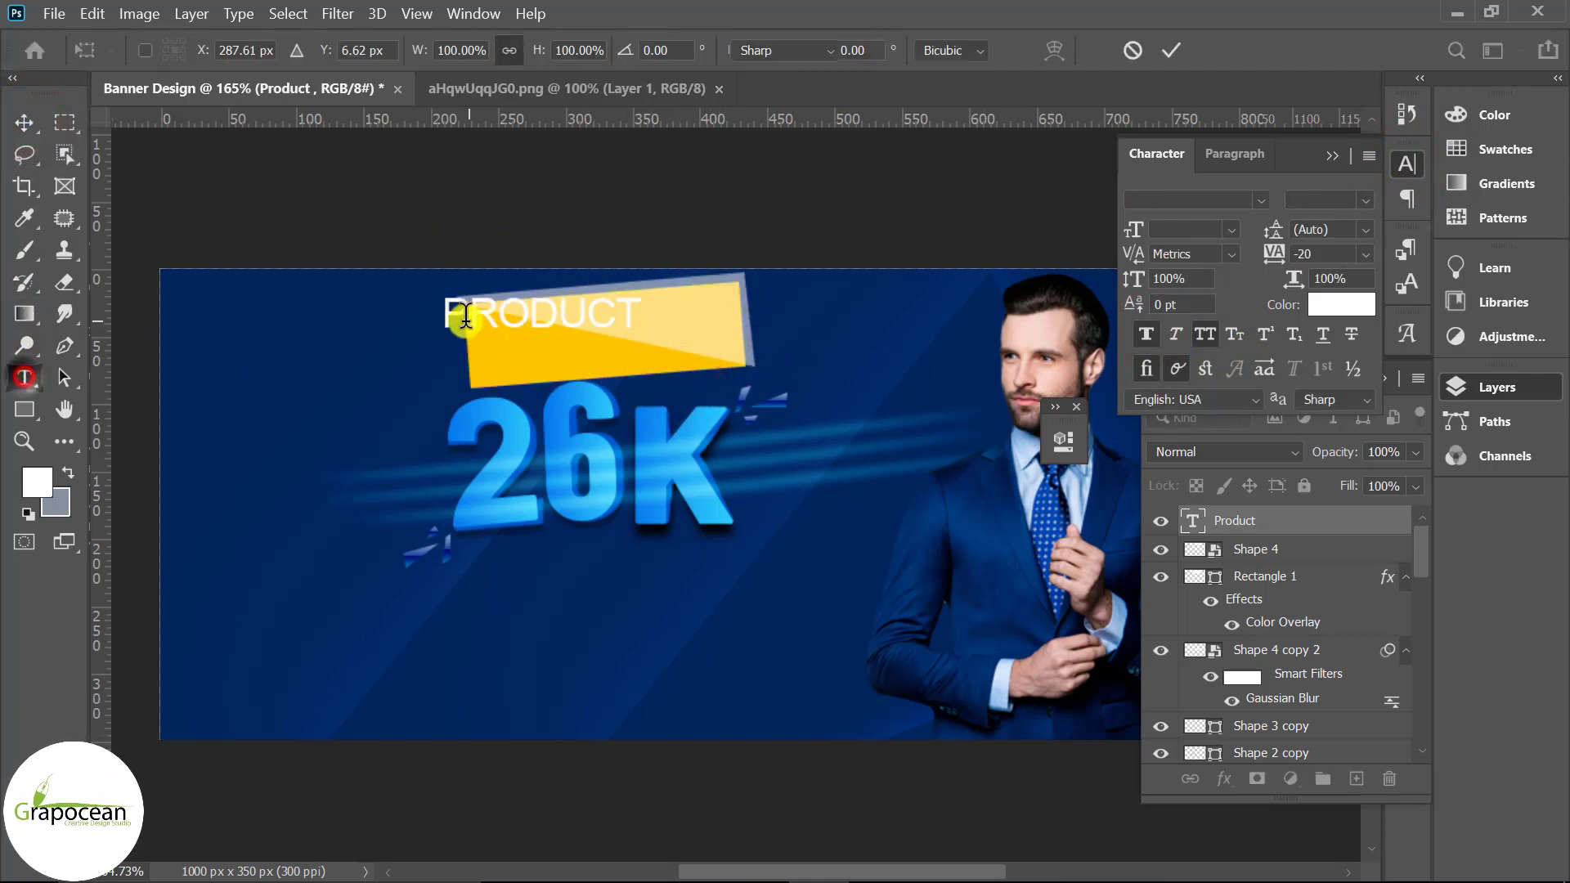
left_click_drag(443, 314, 630, 317)
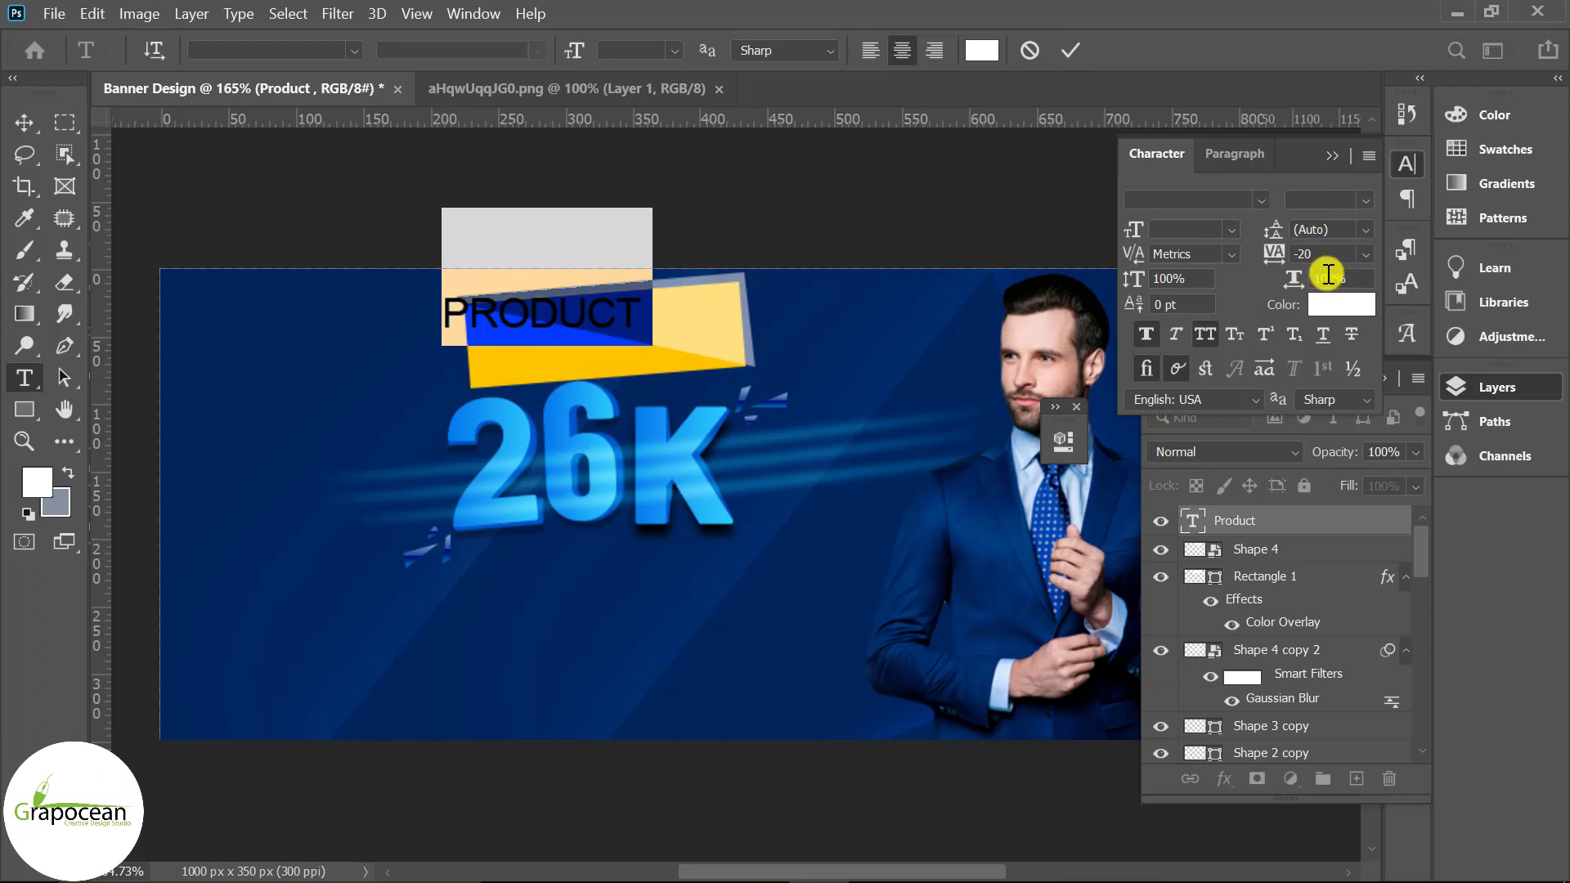
left_click(1145, 335)
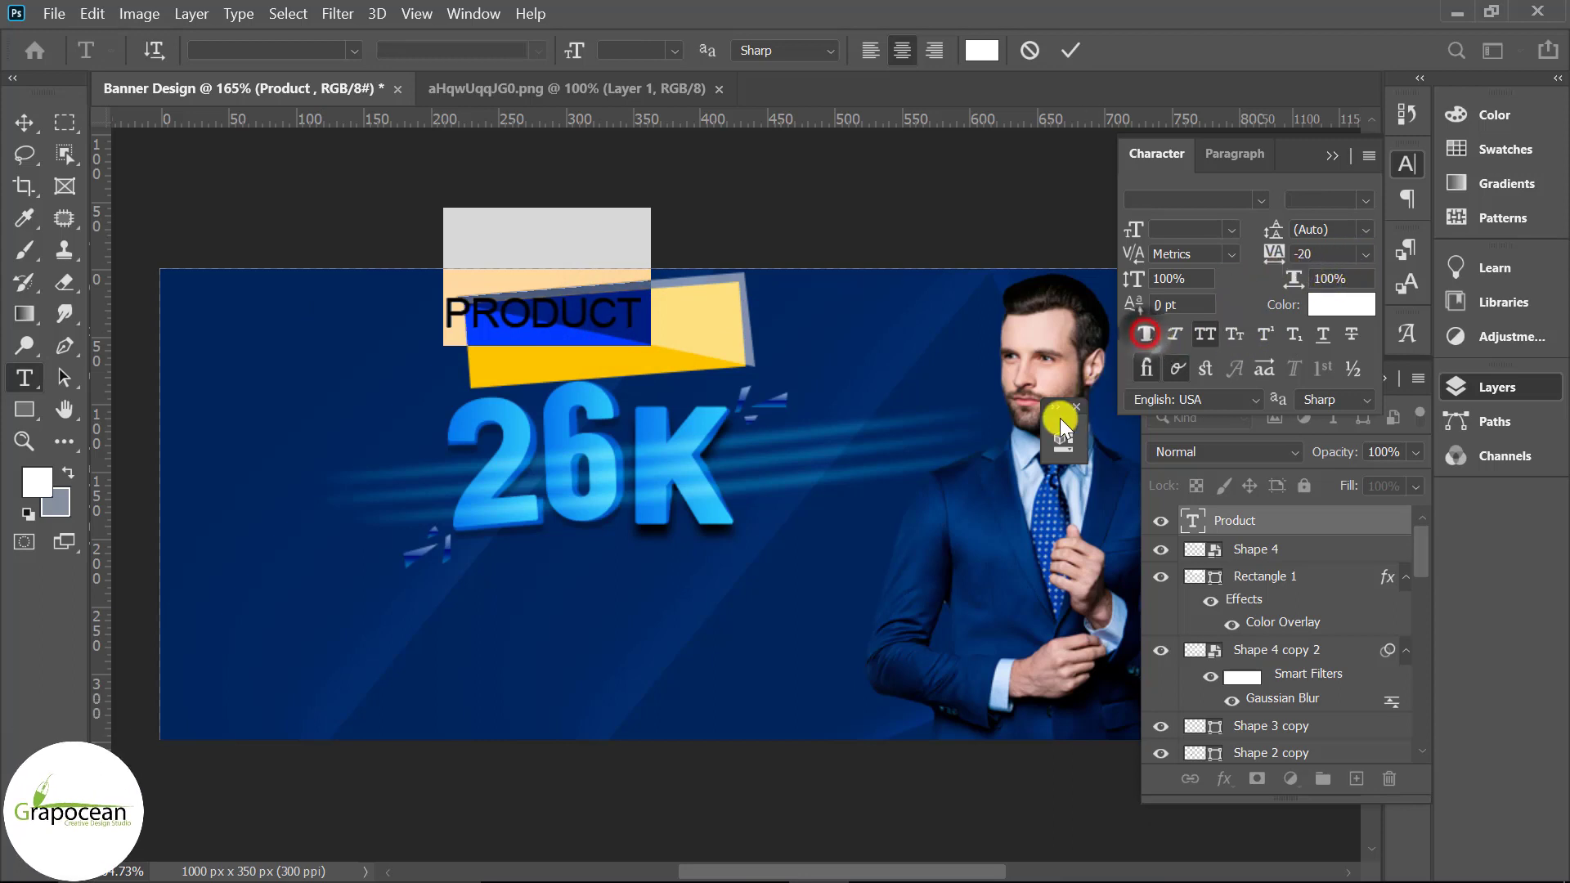
left_click(1206, 334)
left_click(615, 322)
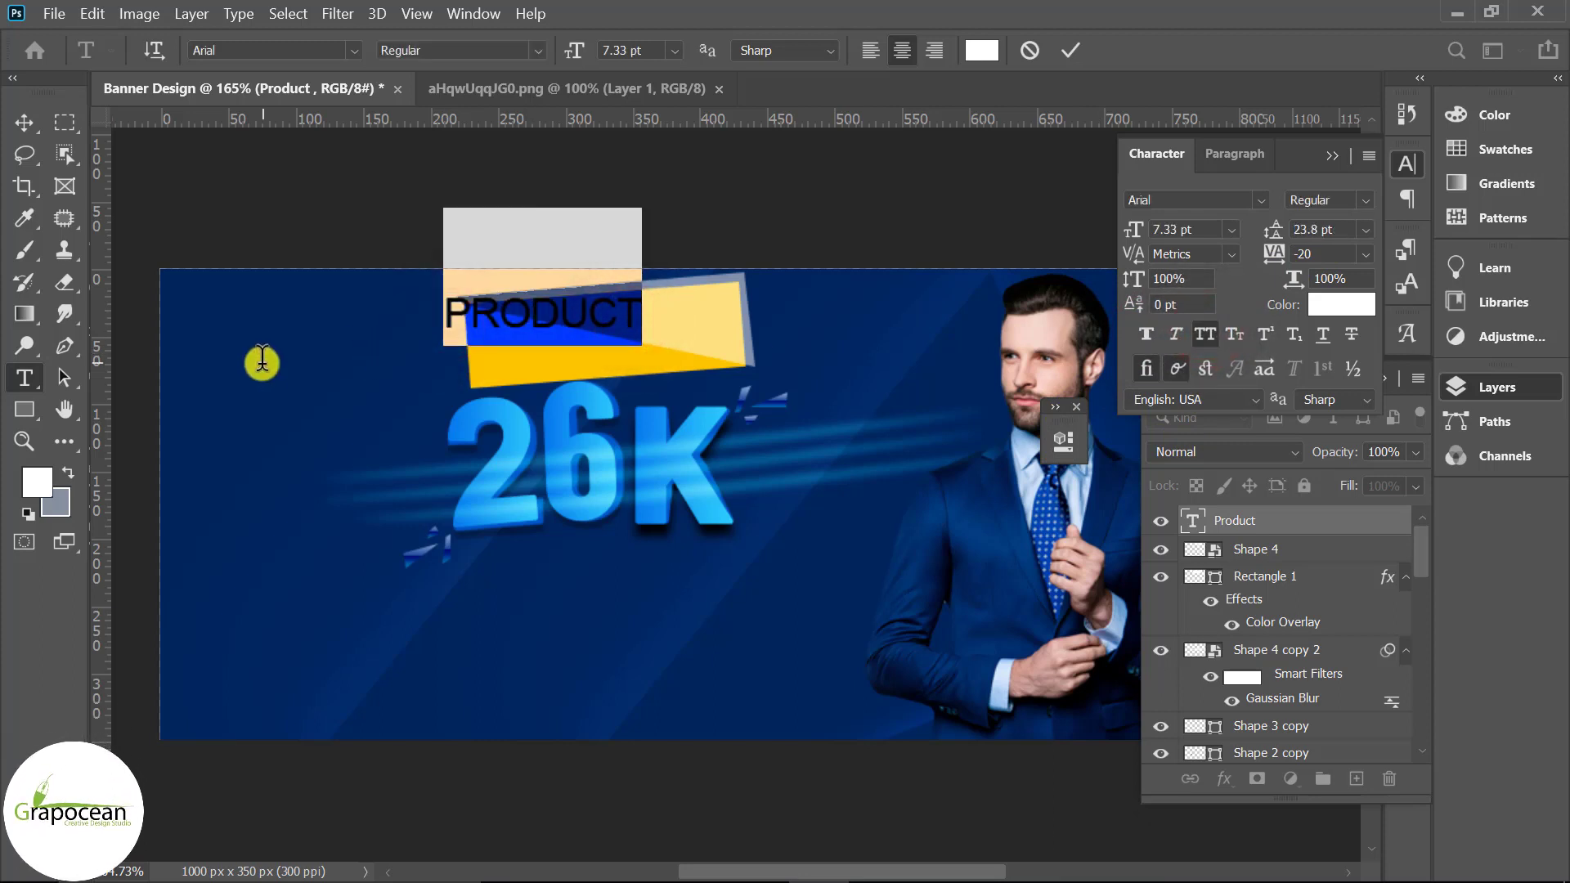
key("alt+shift+Down")
key("alt+shift+Down")
key("alt+shift+Down")
key("alt+shift+Down")
key("alt+shift+Down")
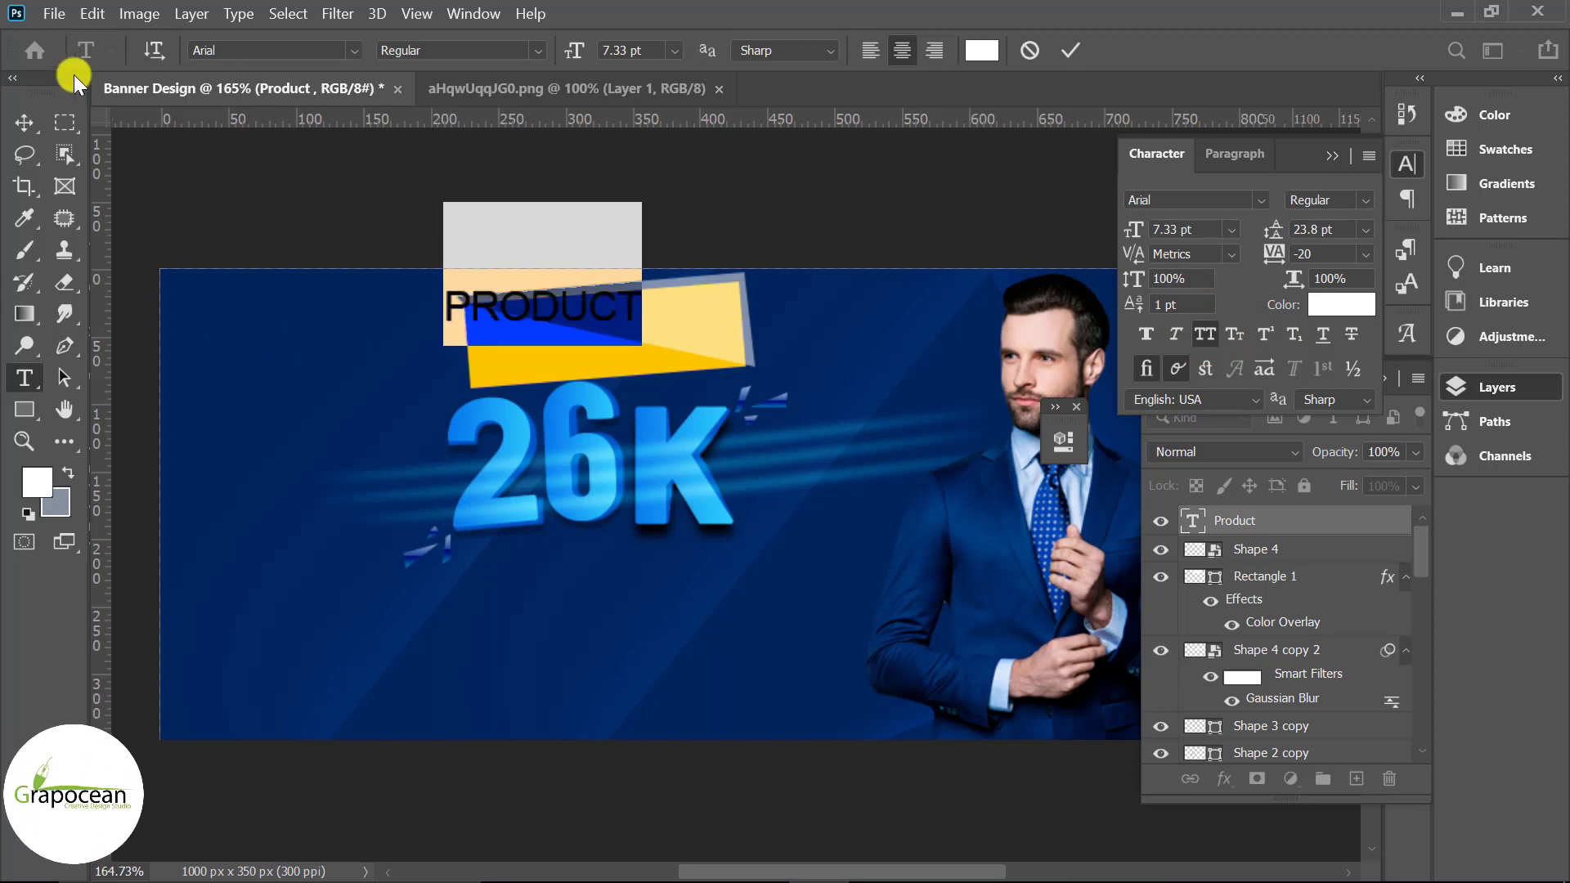
left_click(25, 121)
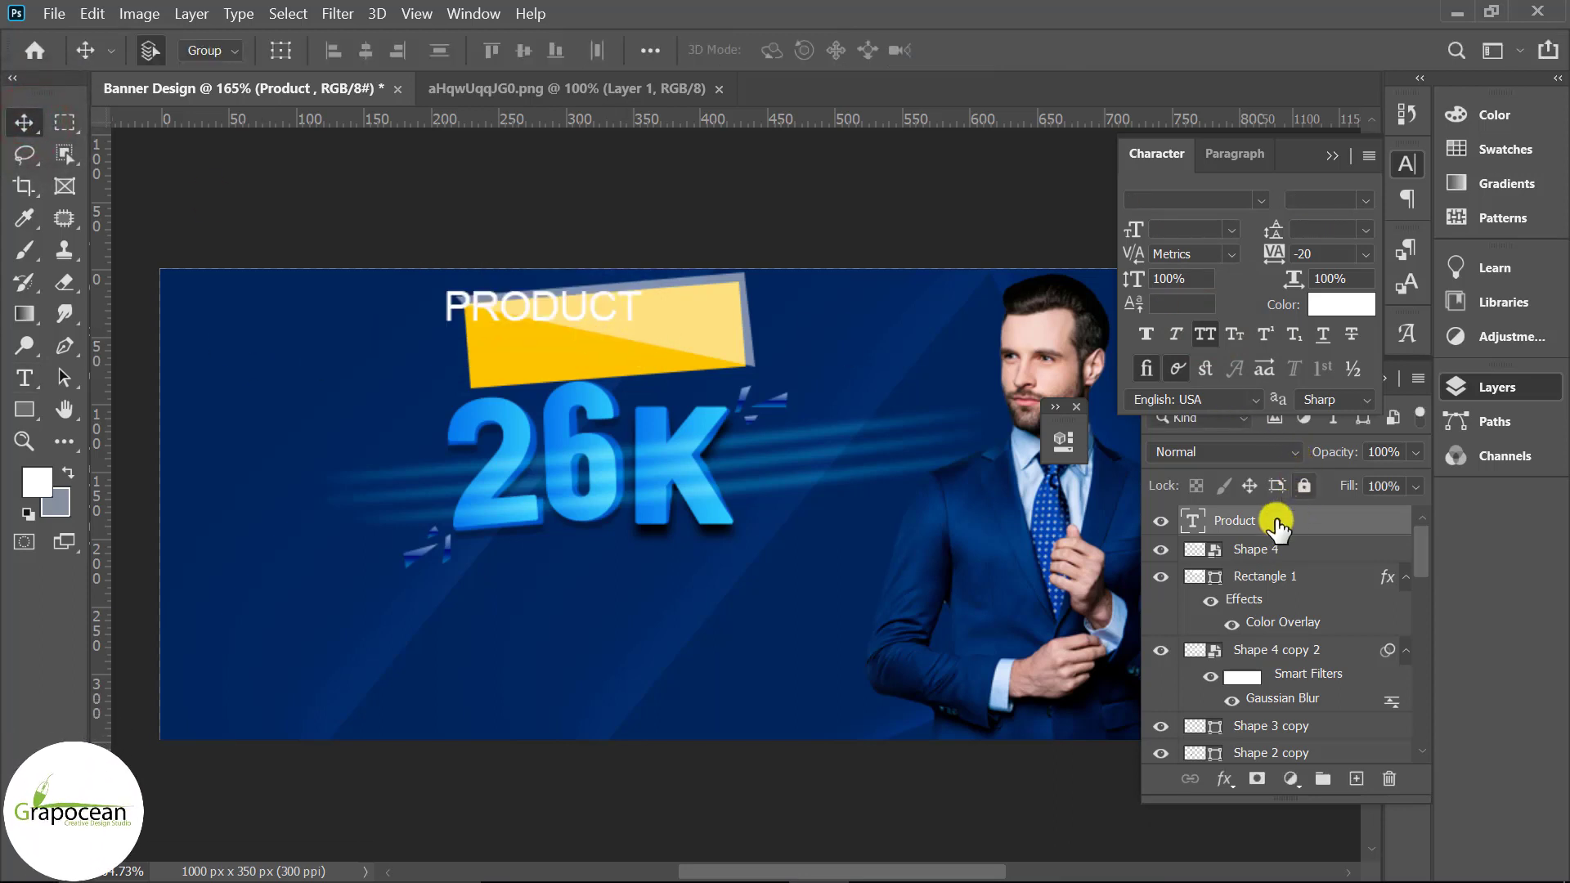
Step: Move PRODUCT into the yellow label and rotate it about -3.7° to match
key("ctrl+t")
left_click_drag(635, 336, 605, 347)
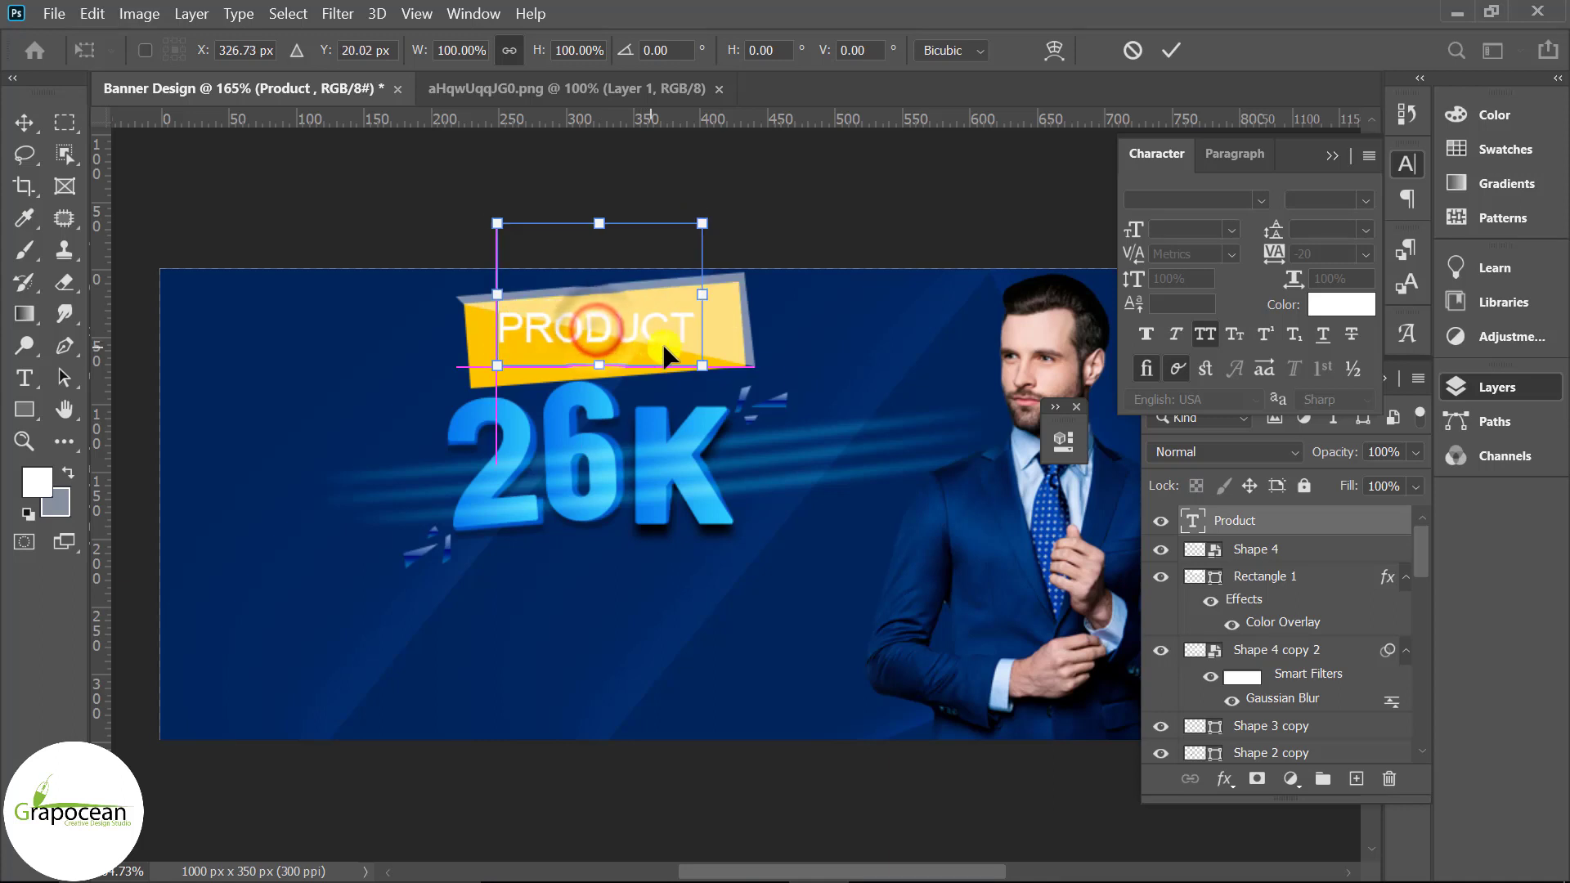
left_click_drag(736, 391, 744, 377)
scroll(576, 358, "up", 2)
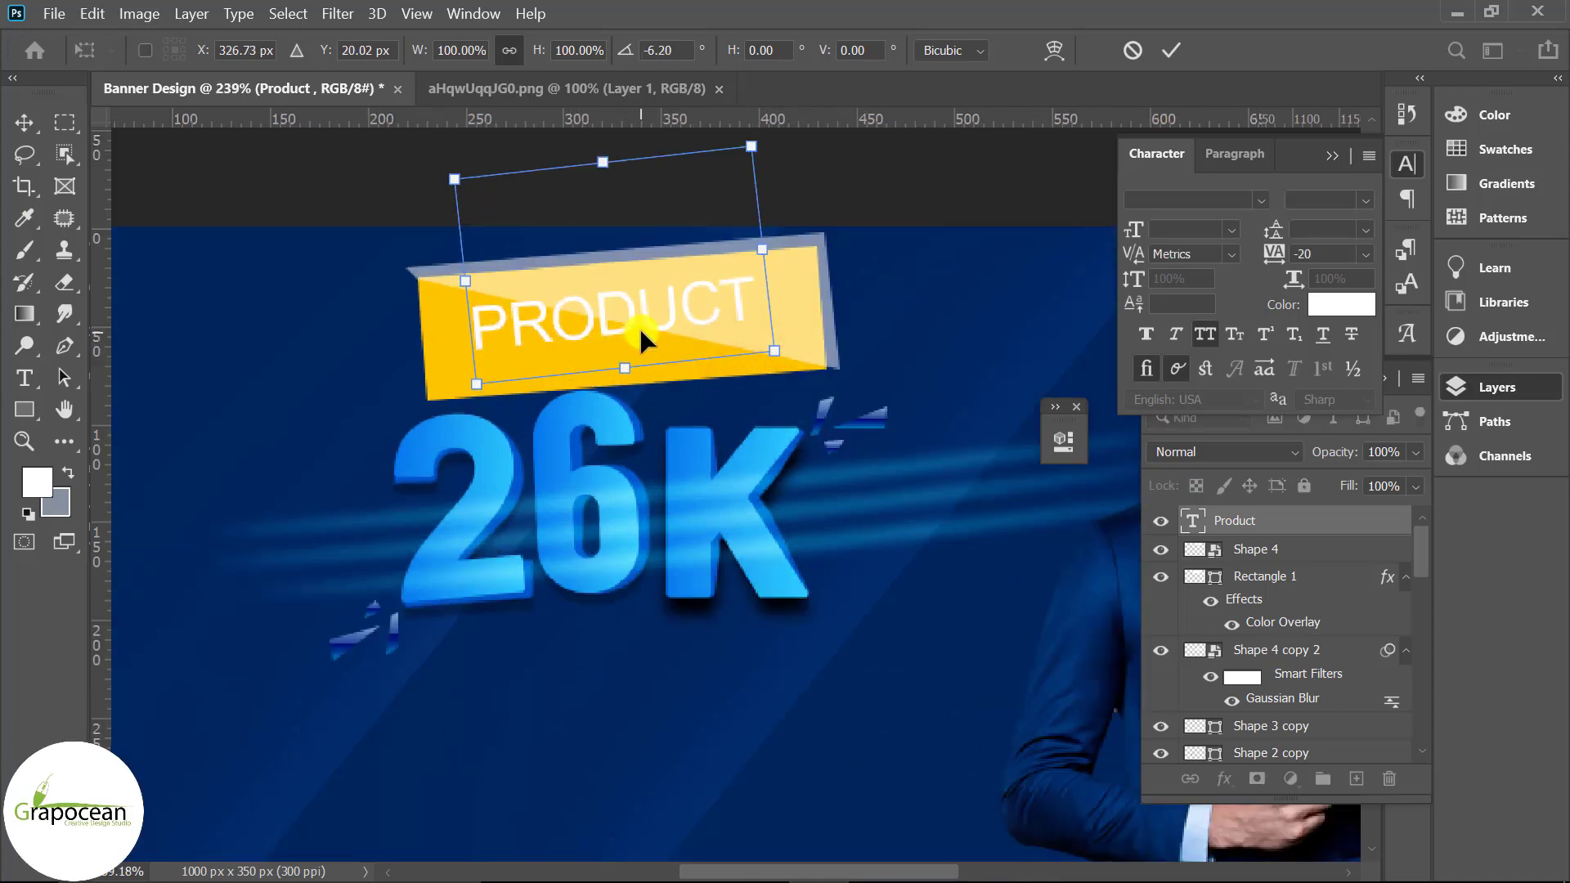
left_click_drag(640, 327, 653, 305)
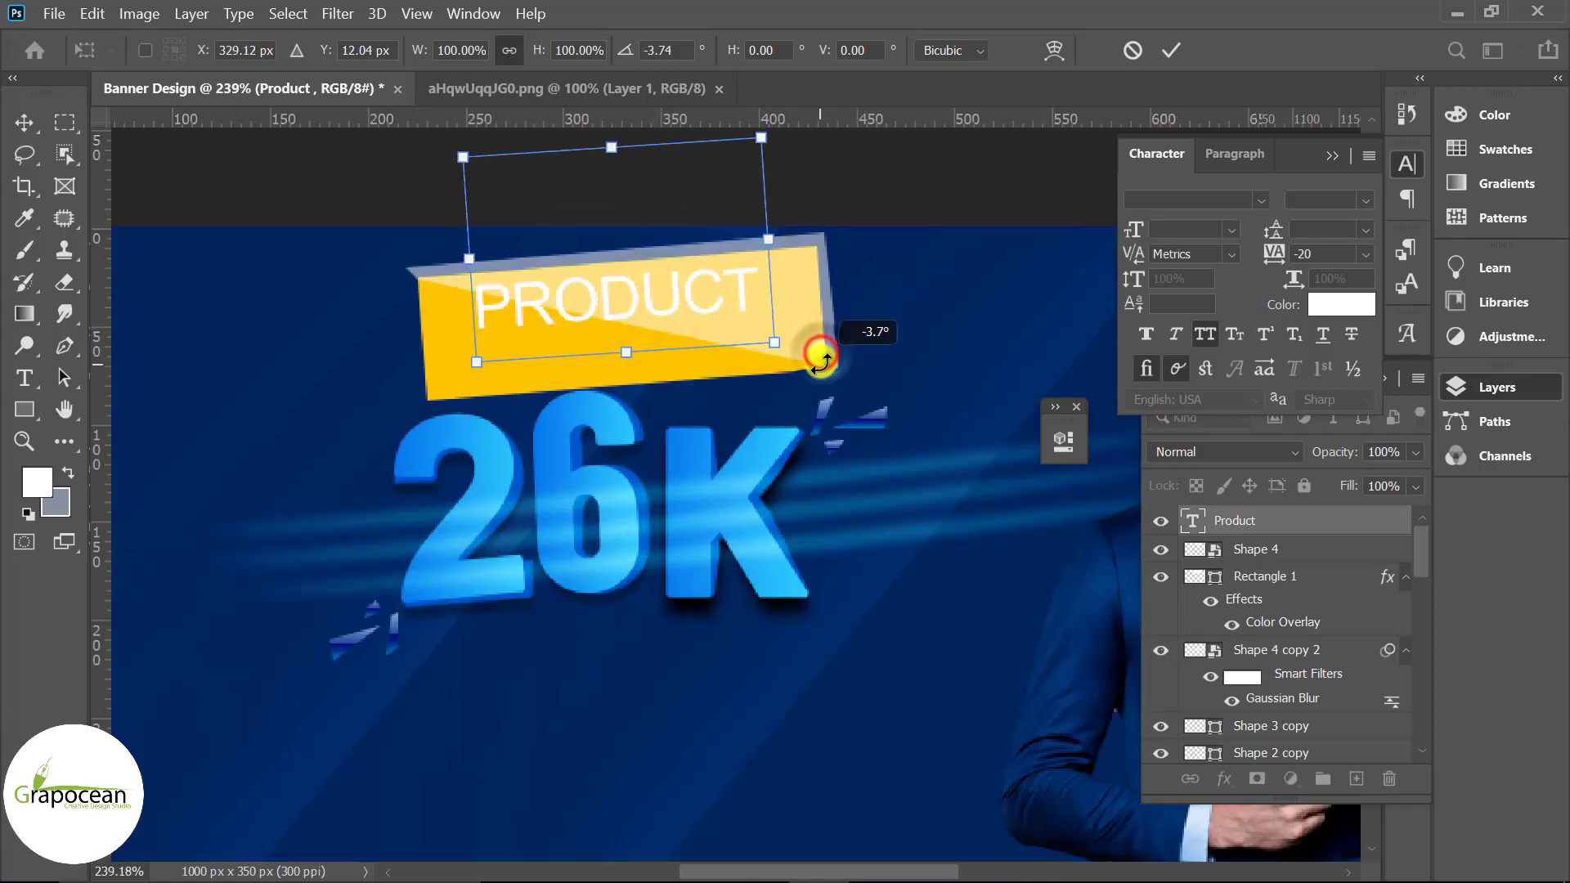
left_click(1171, 50)
scroll(708, 327, "up", 1)
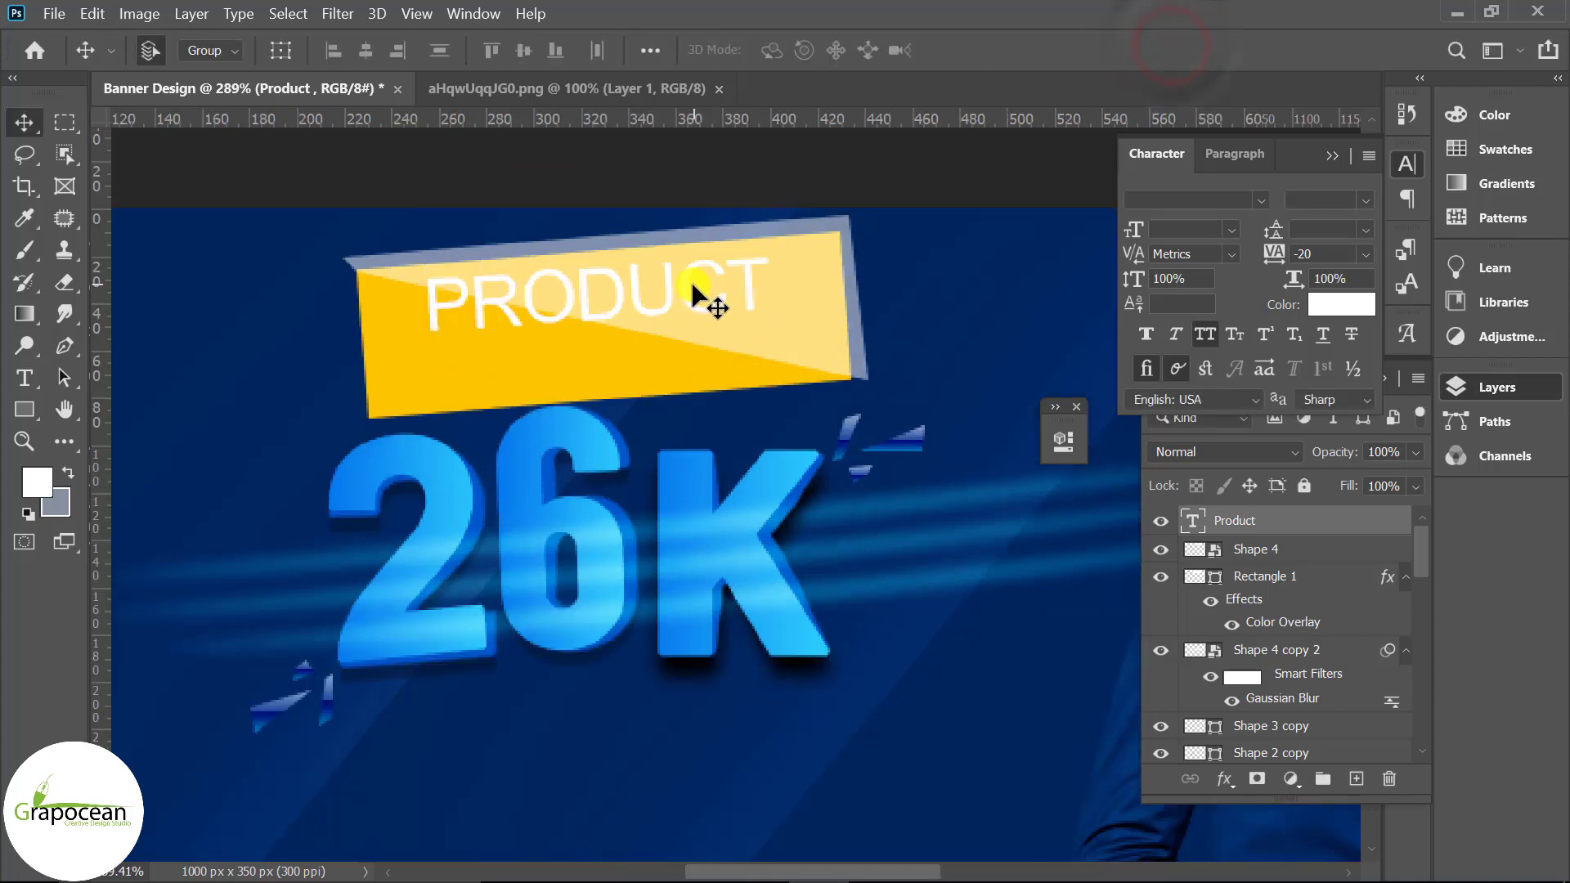
Step: Duplicate the PRODUCT text and move the copy below 26K
left_click_drag(690, 283, 690, 361)
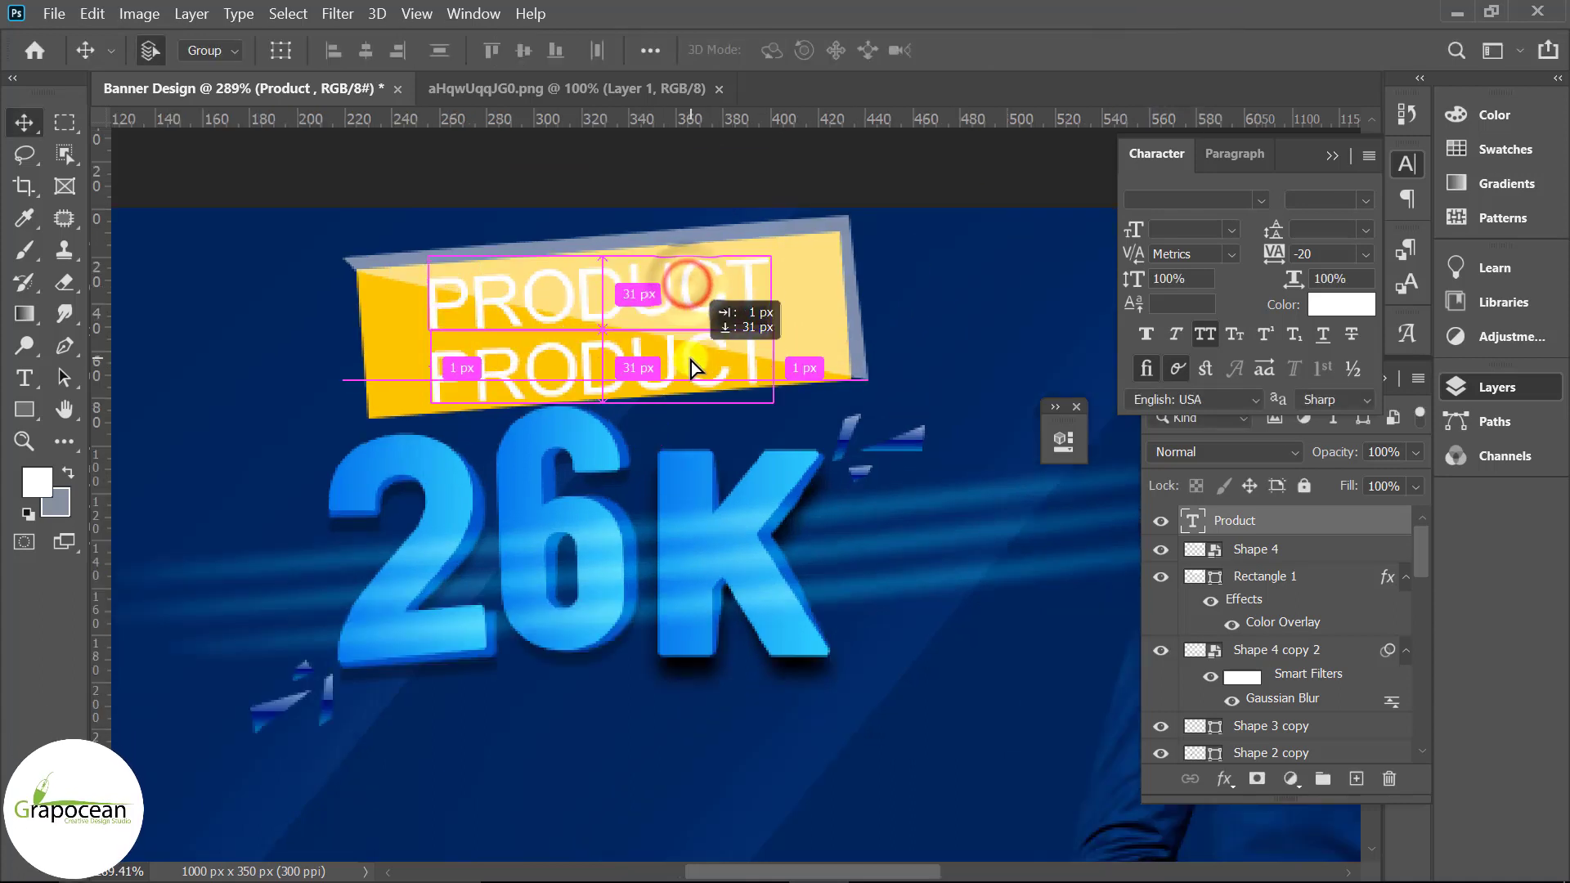
left_click(24, 378)
left_click(438, 362)
key("ctrl+a")
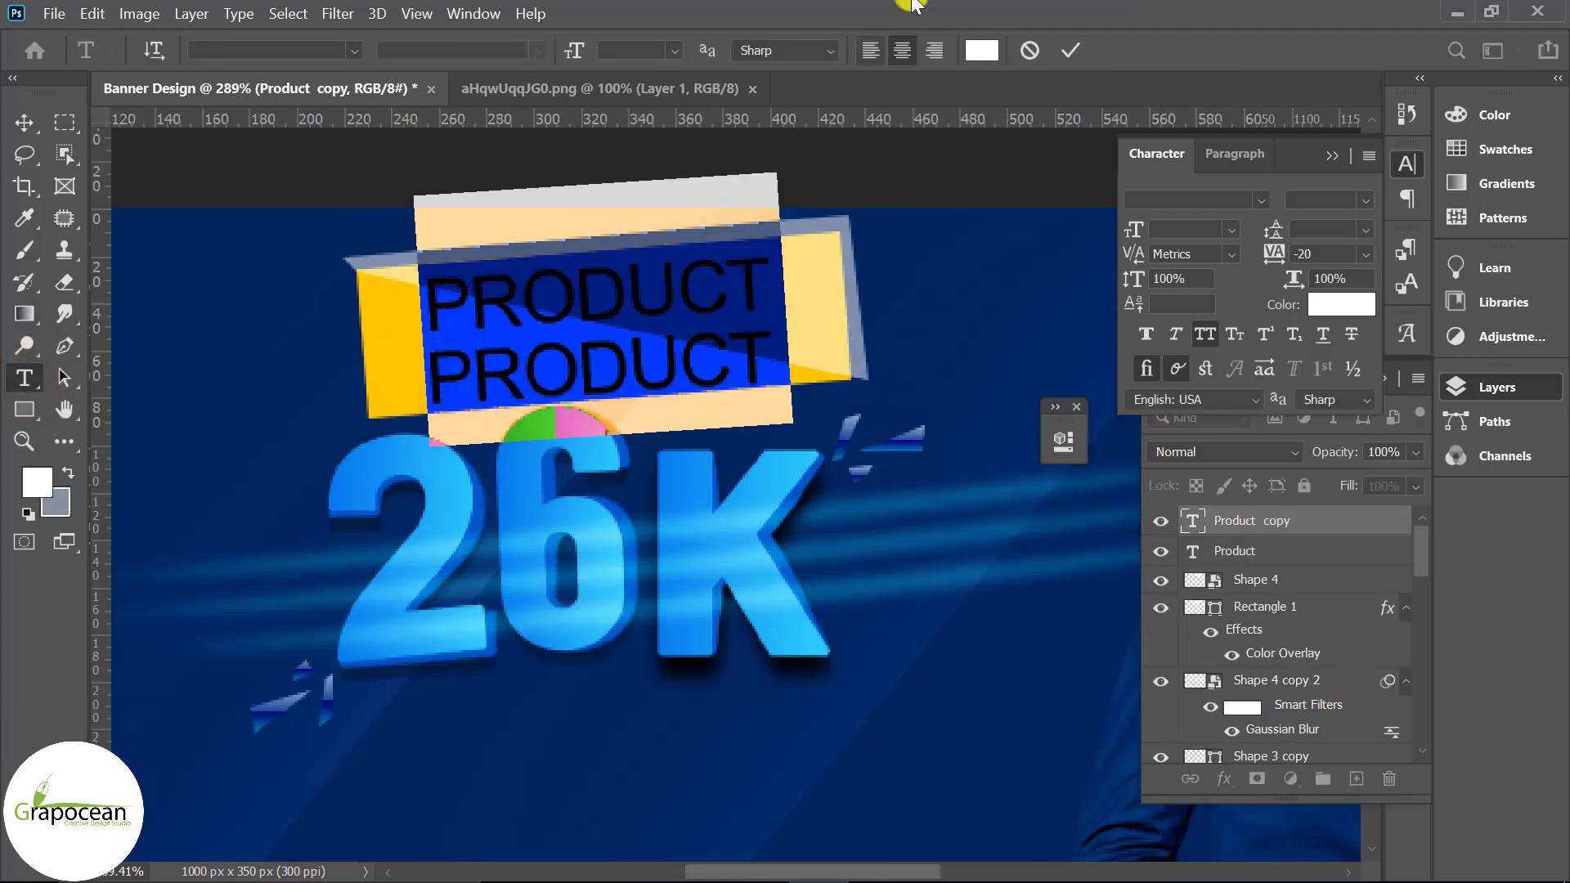
left_click(1071, 50)
left_click(23, 121)
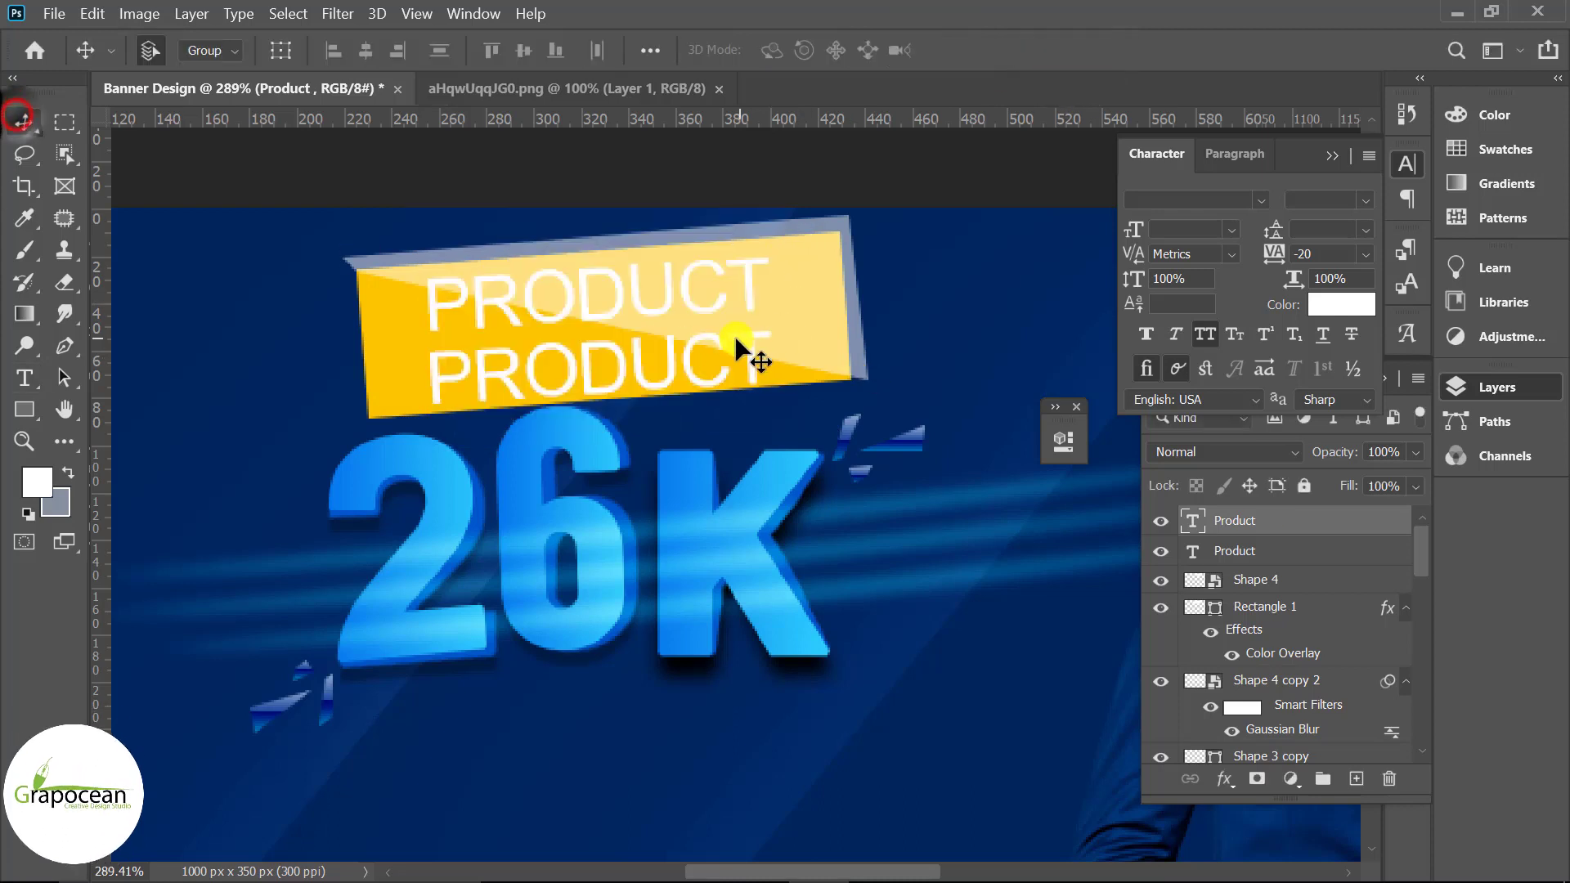
mouse_move(753, 352)
left_mouse_down()
mouse_move(690, 691)
mouse_move(694, 805)
left_mouse_up()
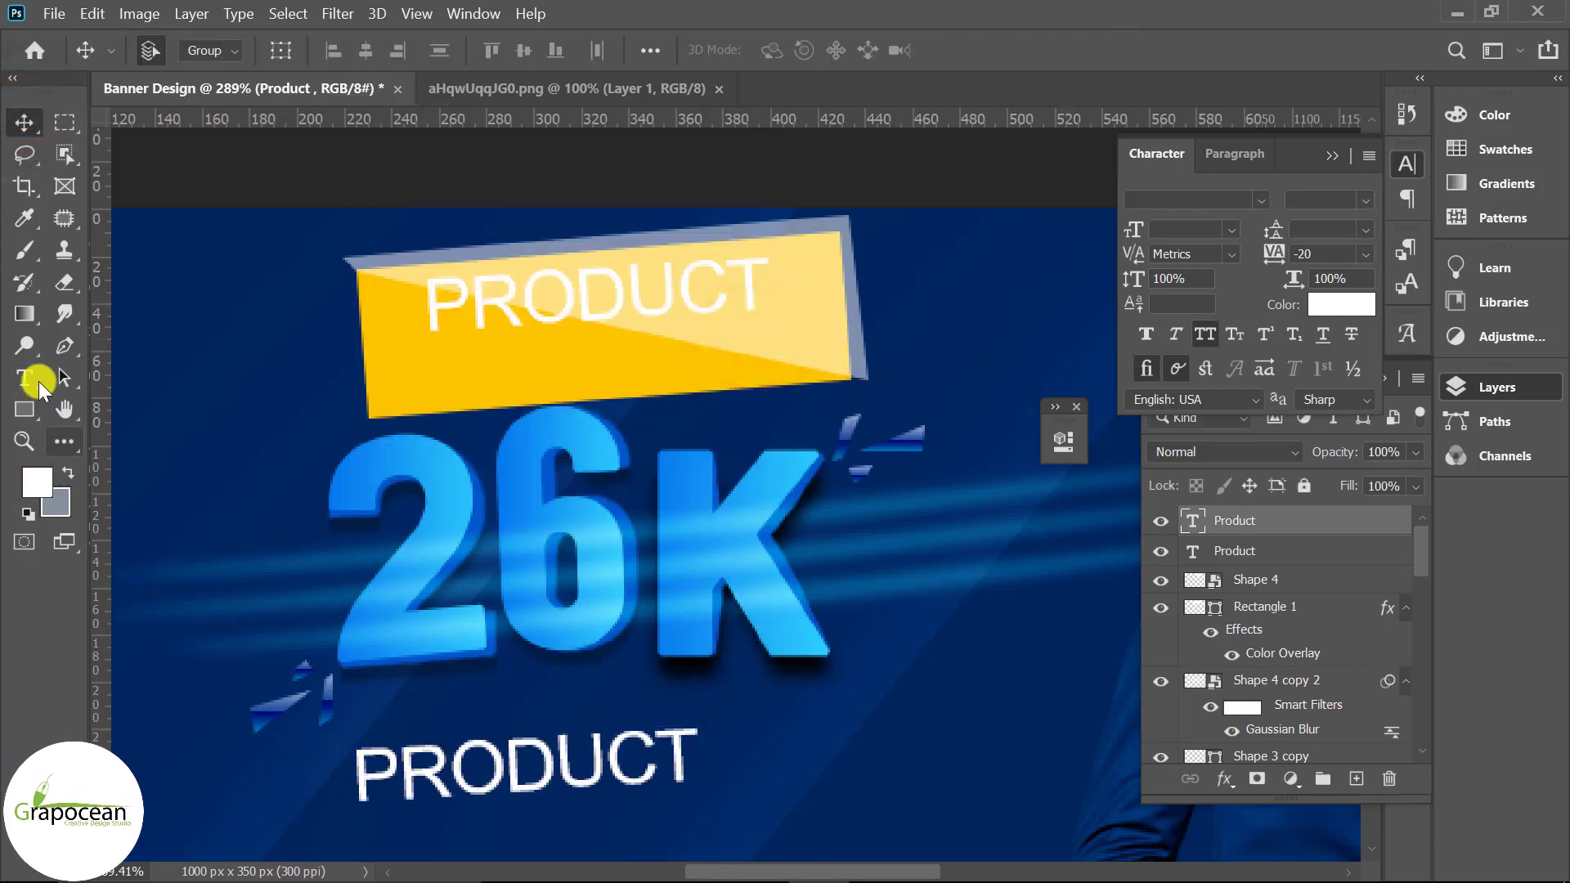
Step: Replace the copied text with AVAILABLE FOR EVRYONE
left_click(24, 378)
left_click(360, 781)
key("ctrl+a")
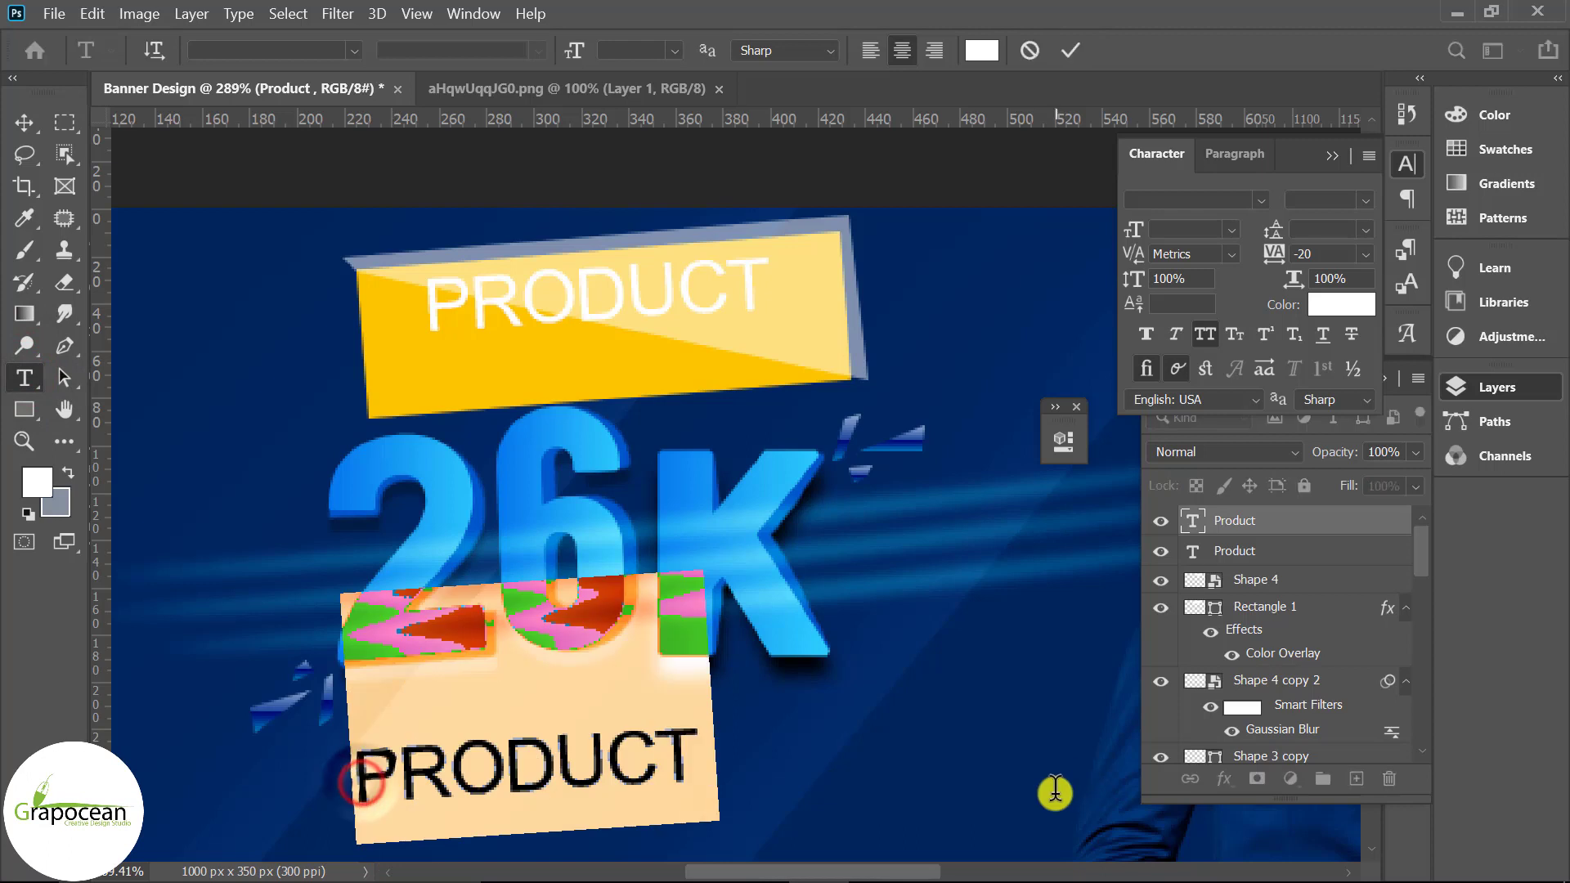
key("BackSpace")
type("AVAI")
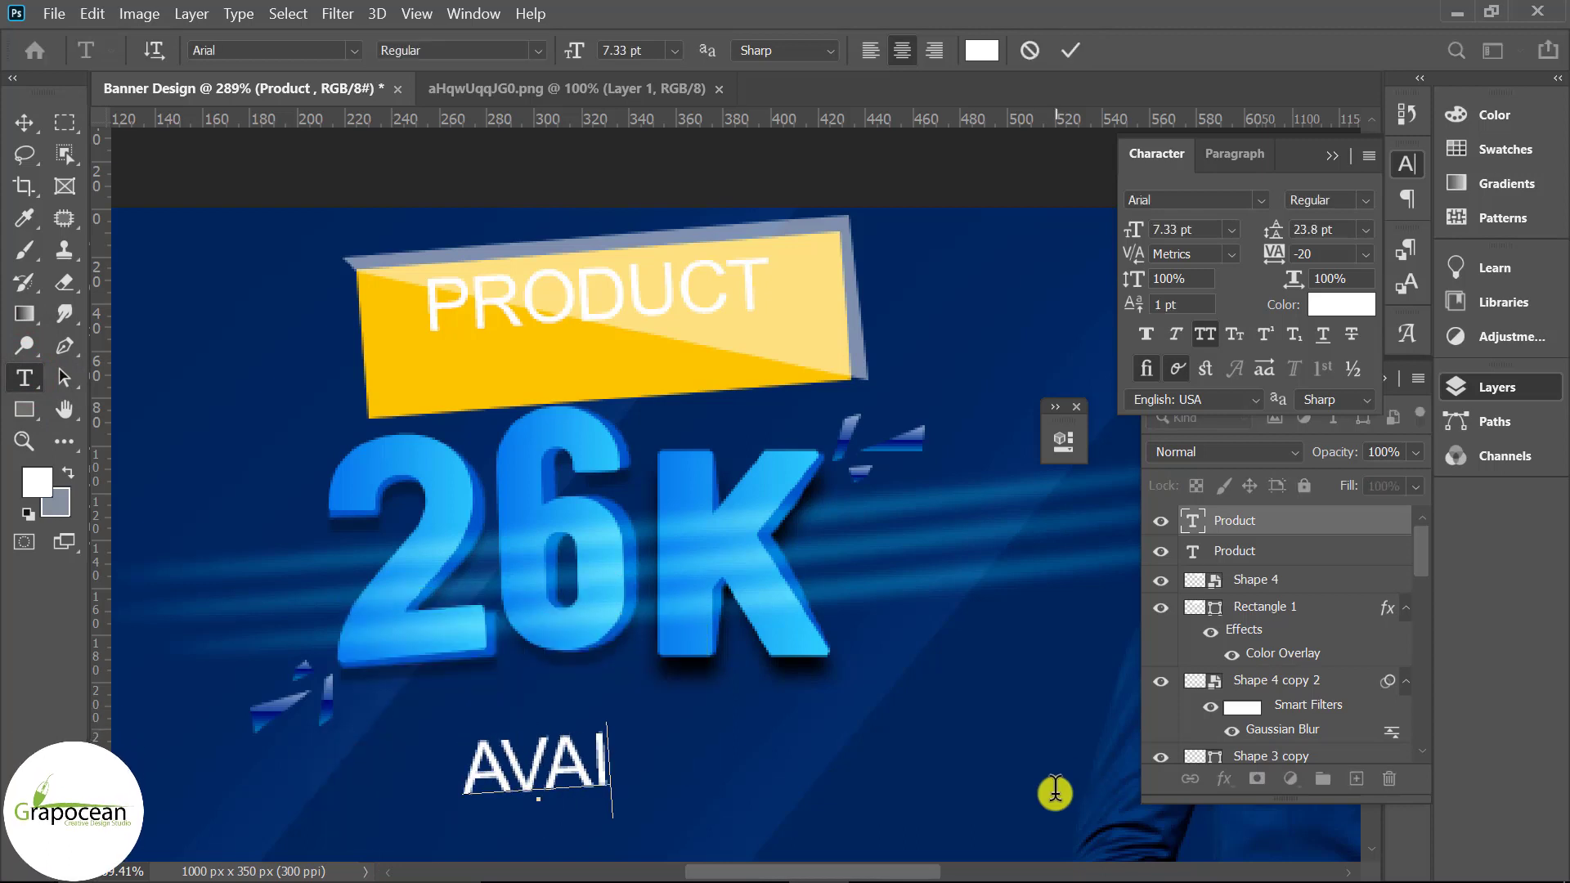
type("LABLE")
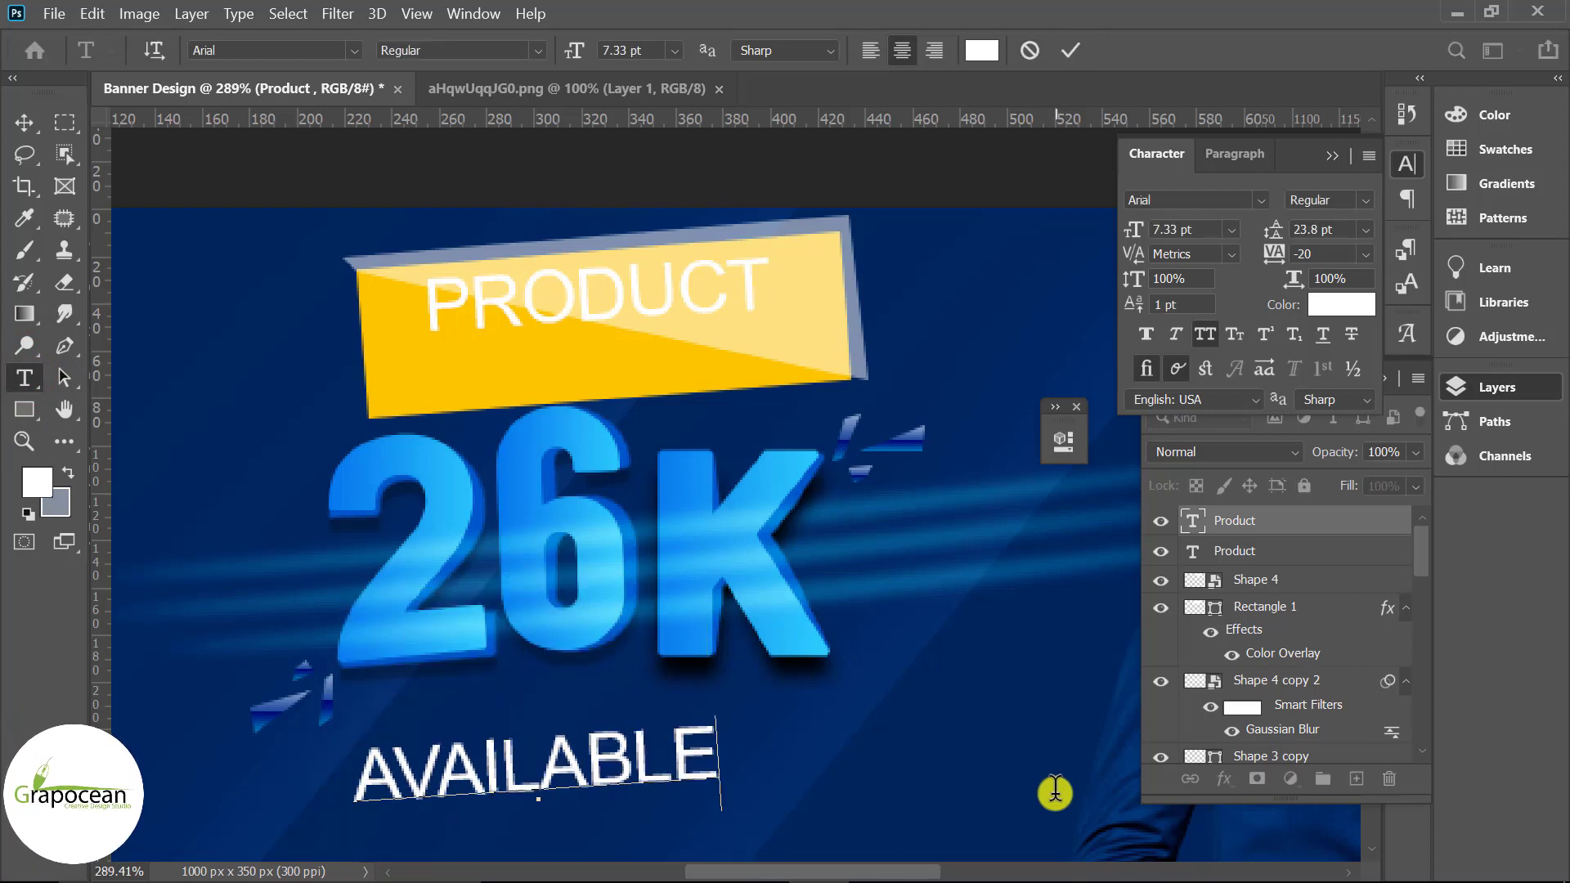
type(" FOR E")
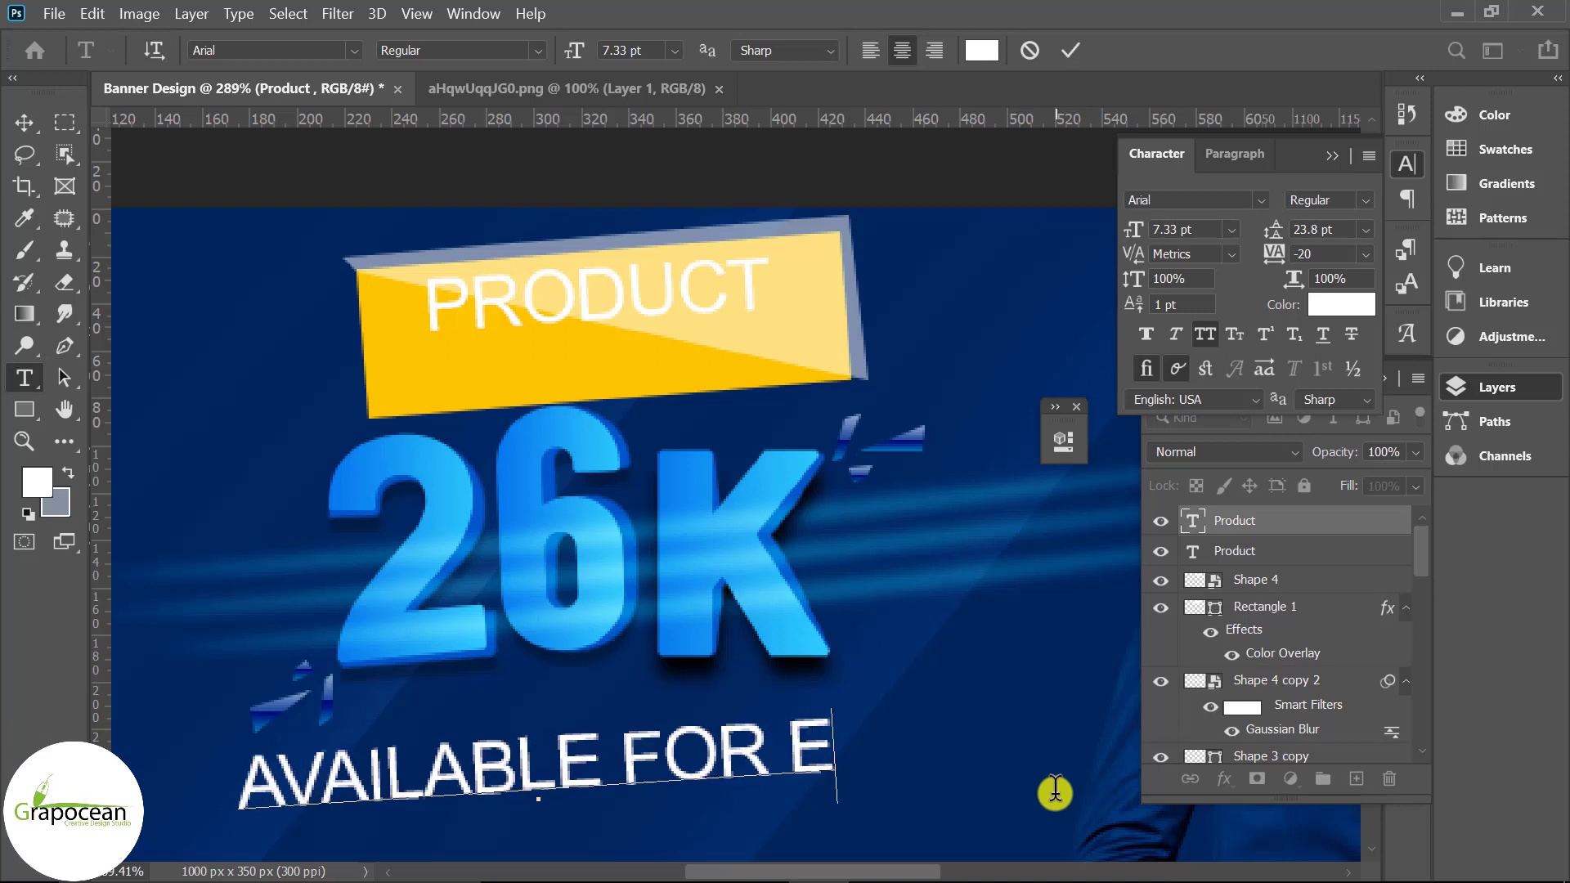
type("VERTYON")
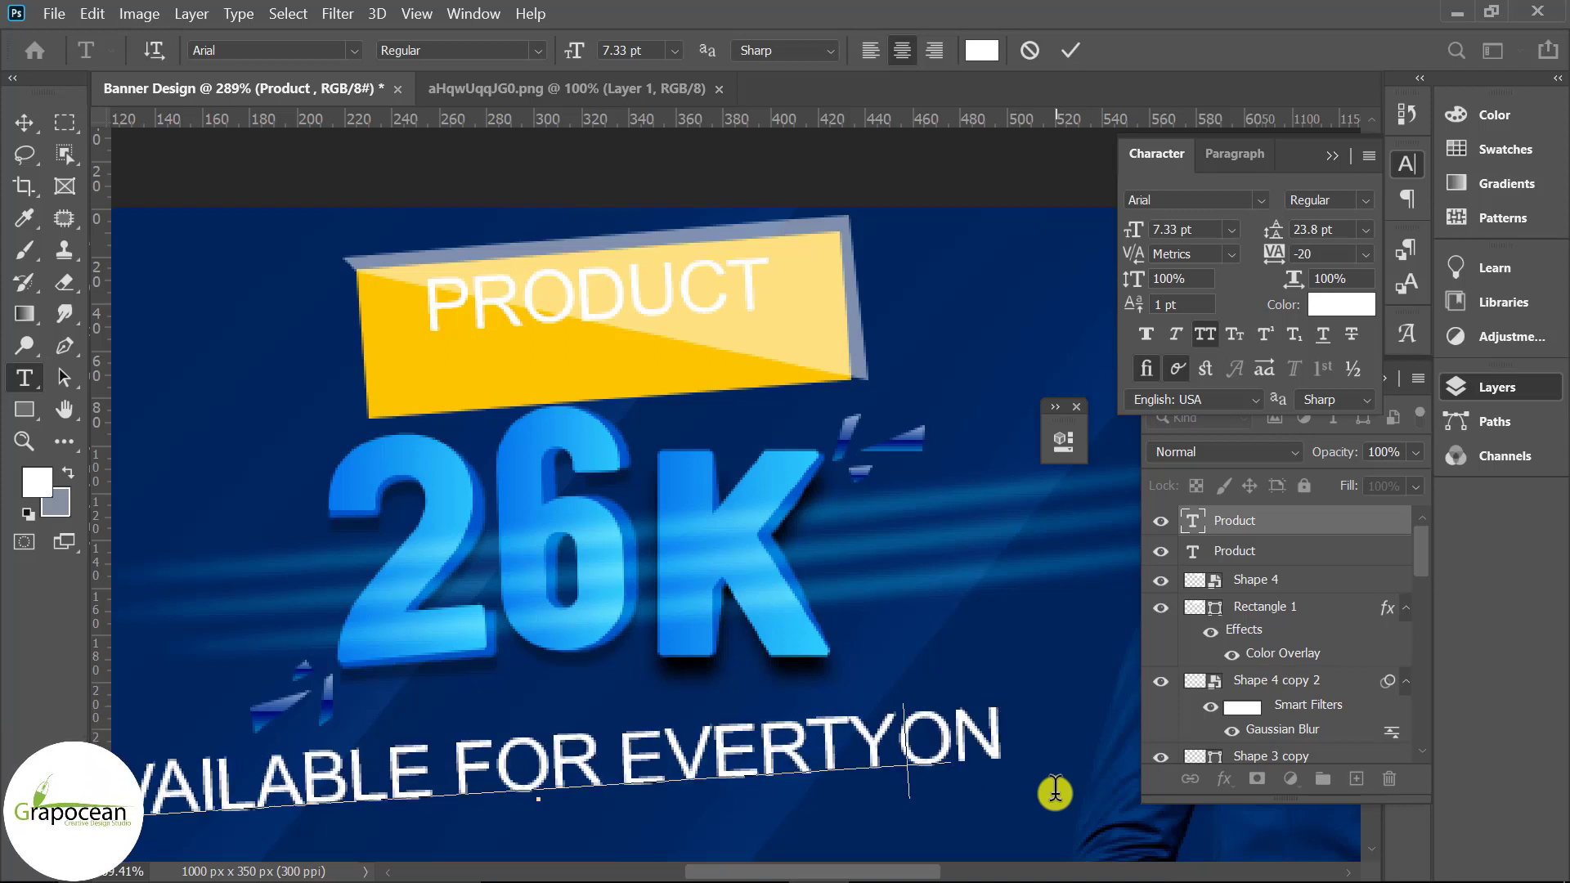
key("BackSpace")
key("BackSpace")
key("BackSpace")
key("BackSpace")
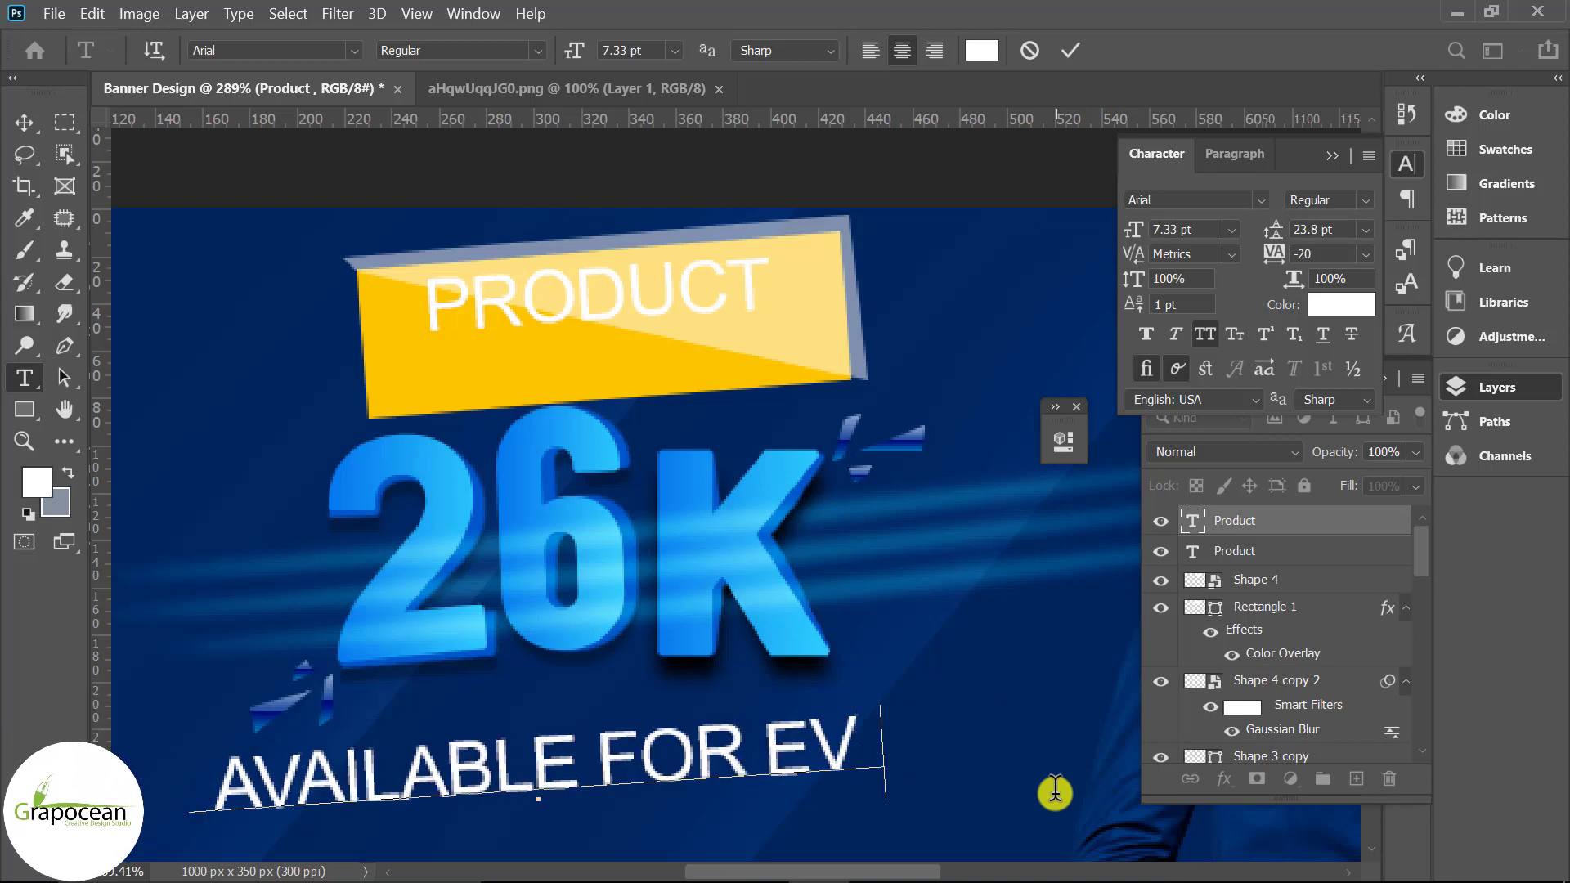
type("RYONE")
Step: Make the AVAILABLE FOR EVRYONE line Faux Bold at 2 pt
scroll(1119, 736, "down", 2)
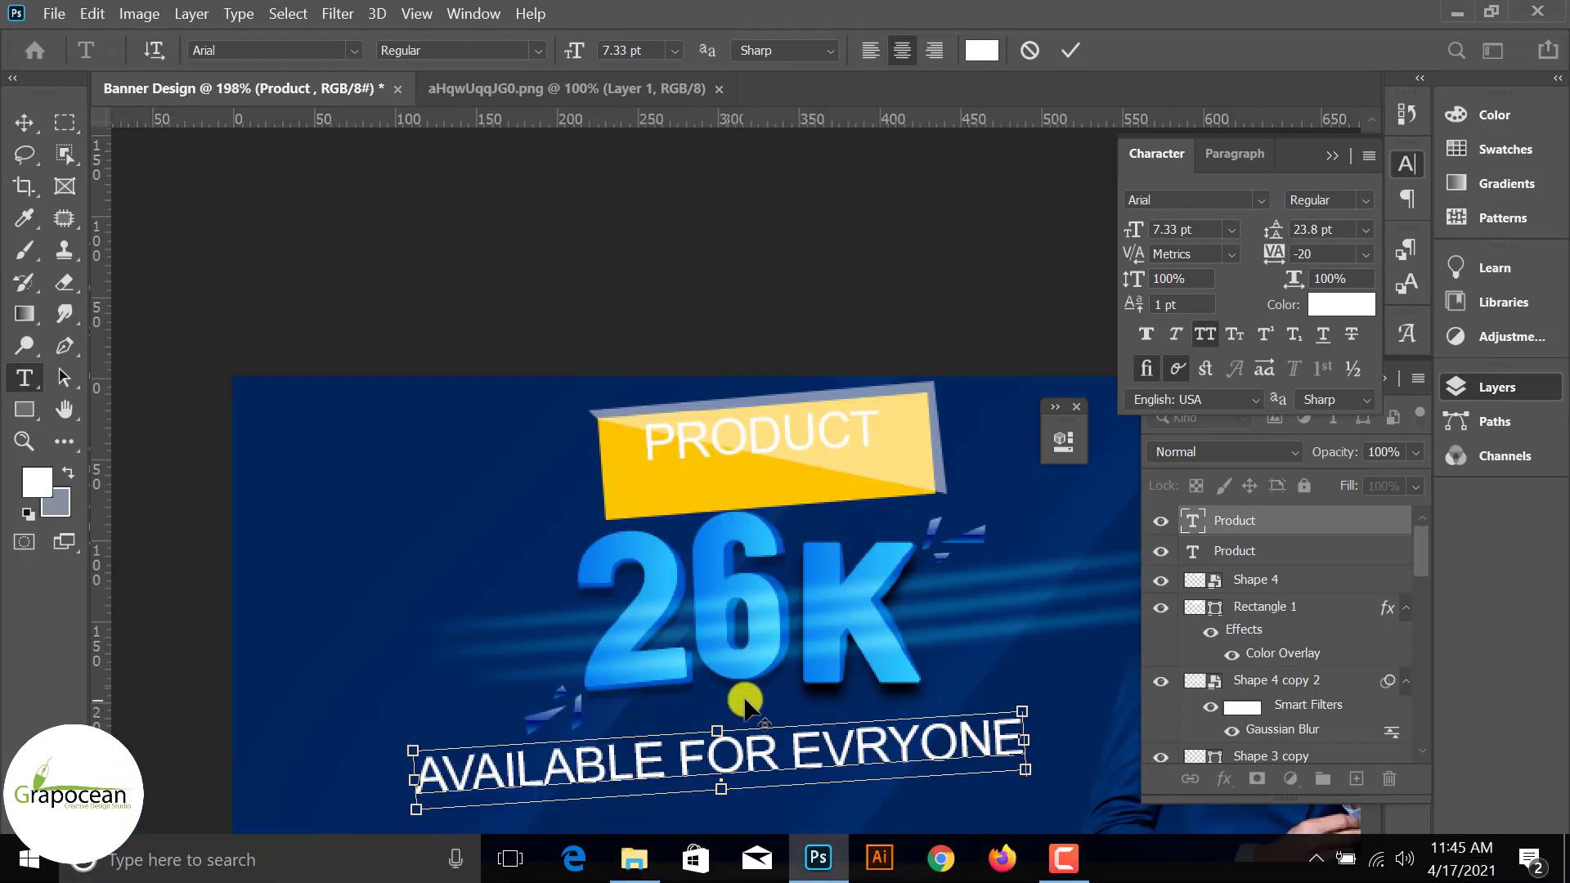
scroll(23, 448, "down", 2)
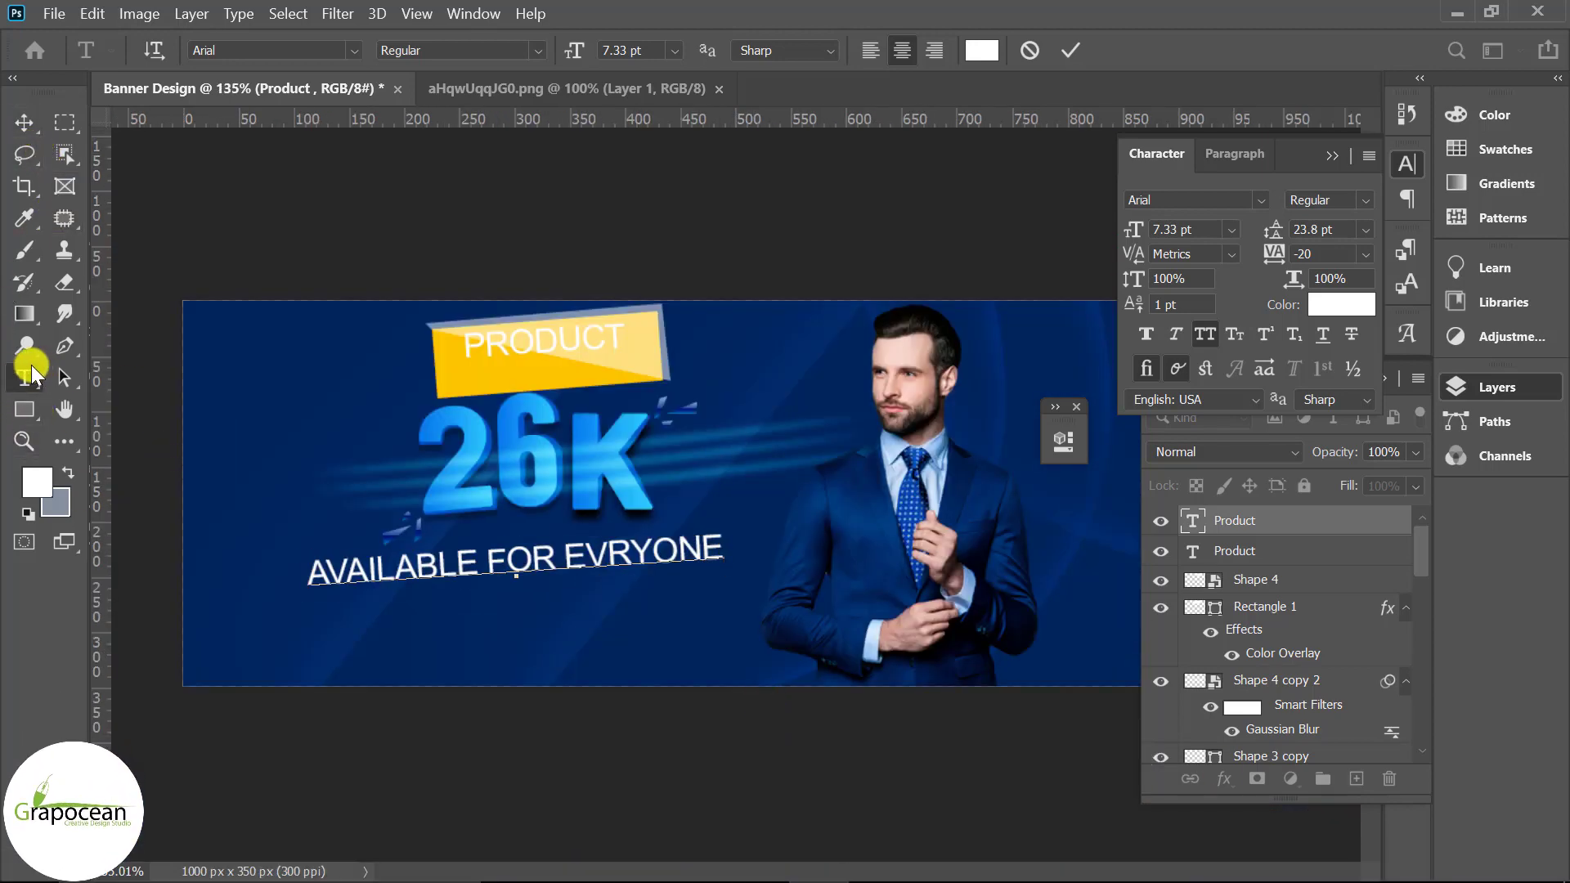
left_click_drag(744, 585, 309, 577)
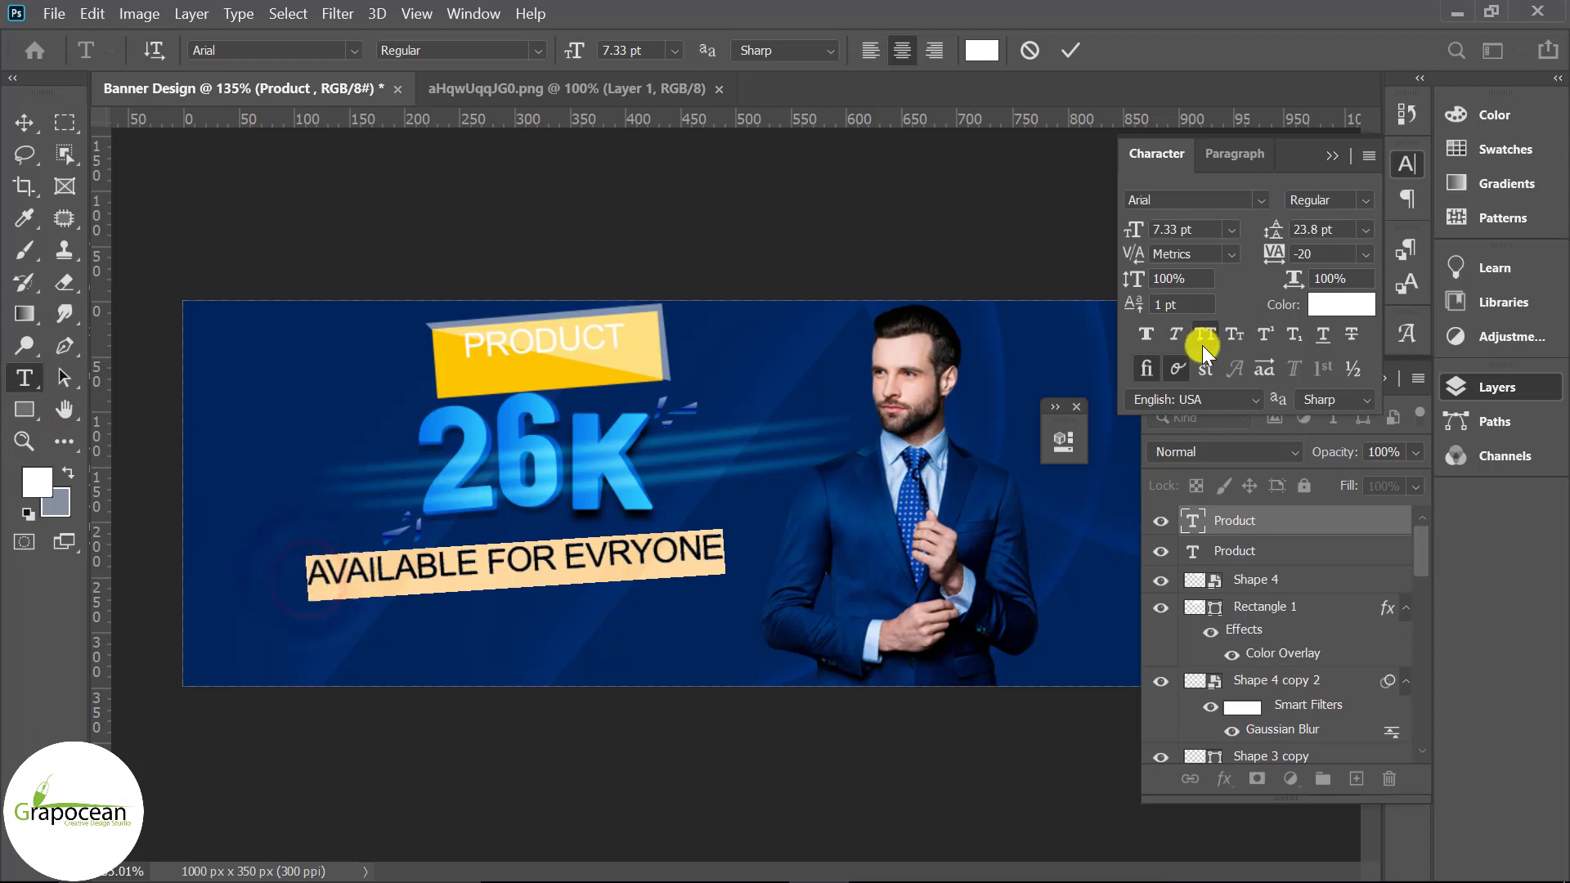
left_click(1144, 334)
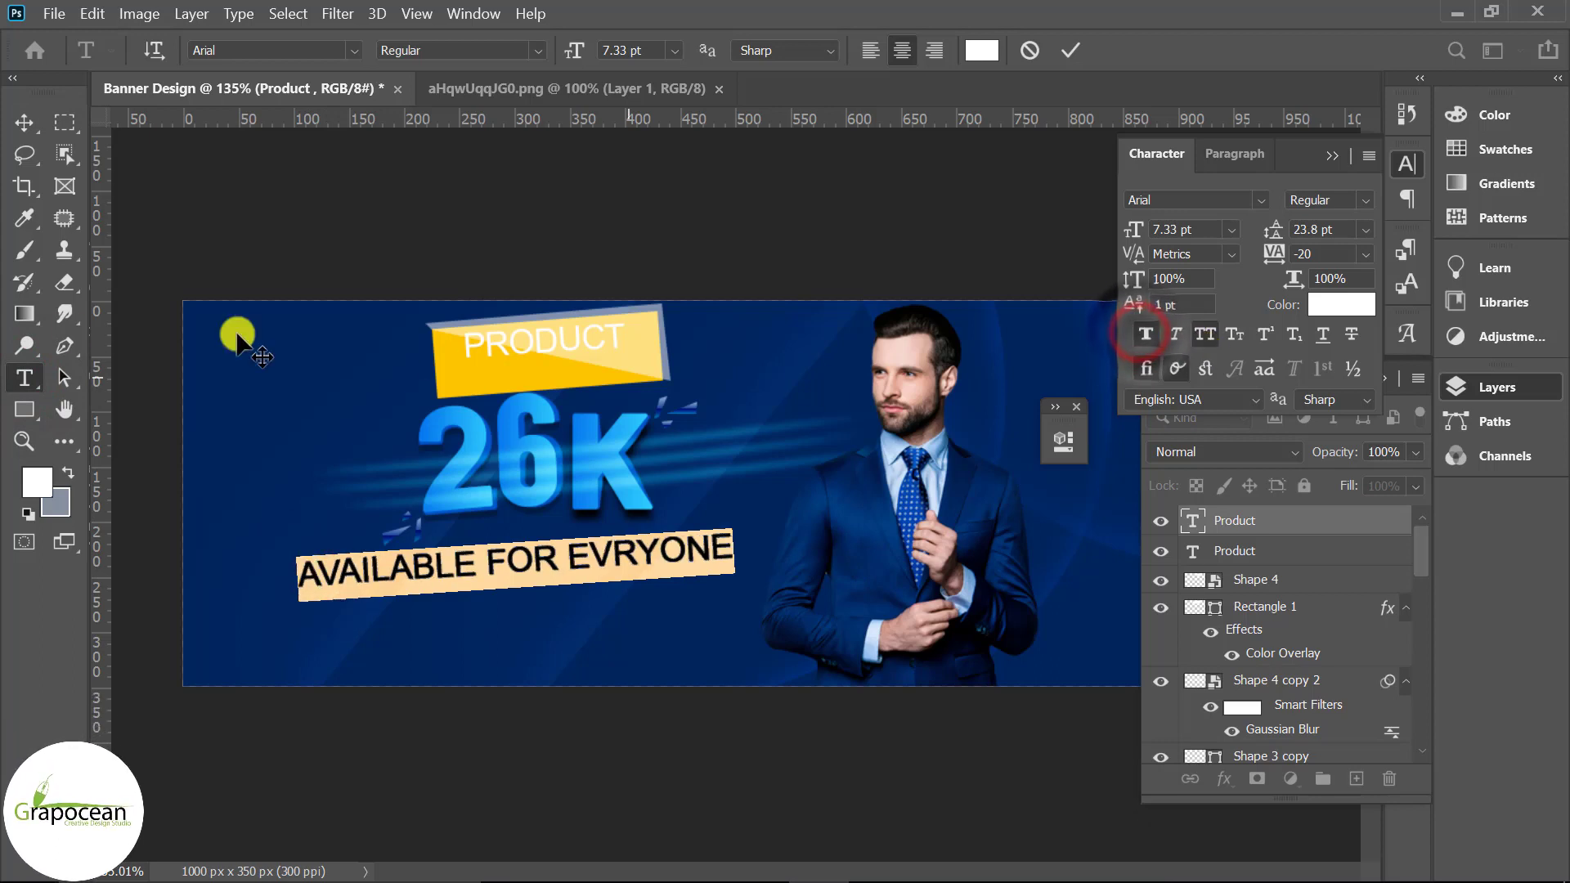
left_click_drag(582, 55, 573, 57)
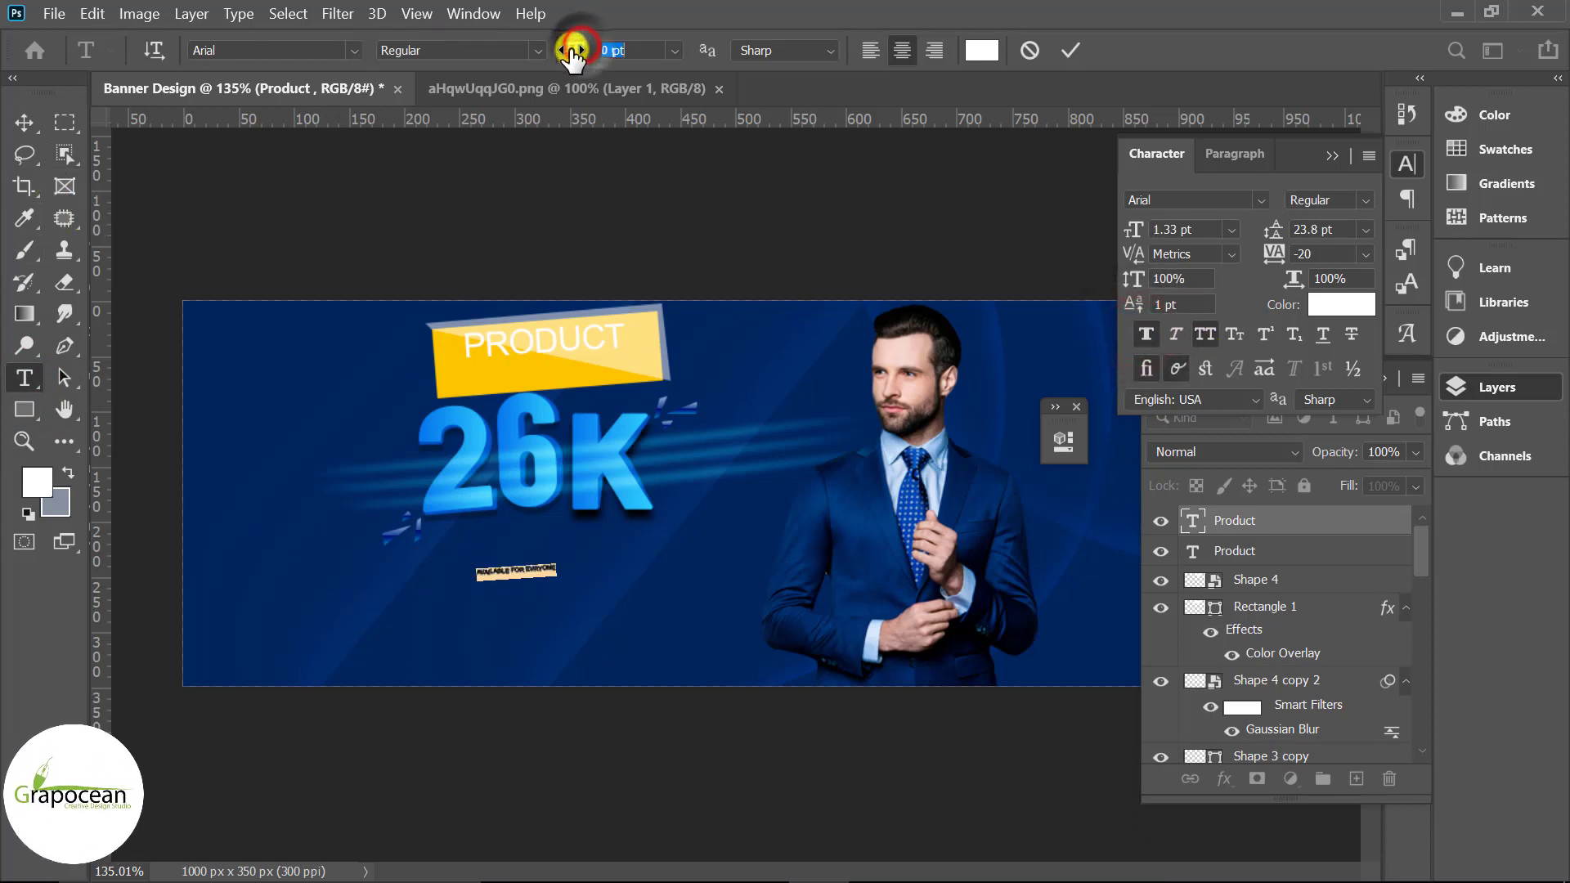
left_click(25, 123)
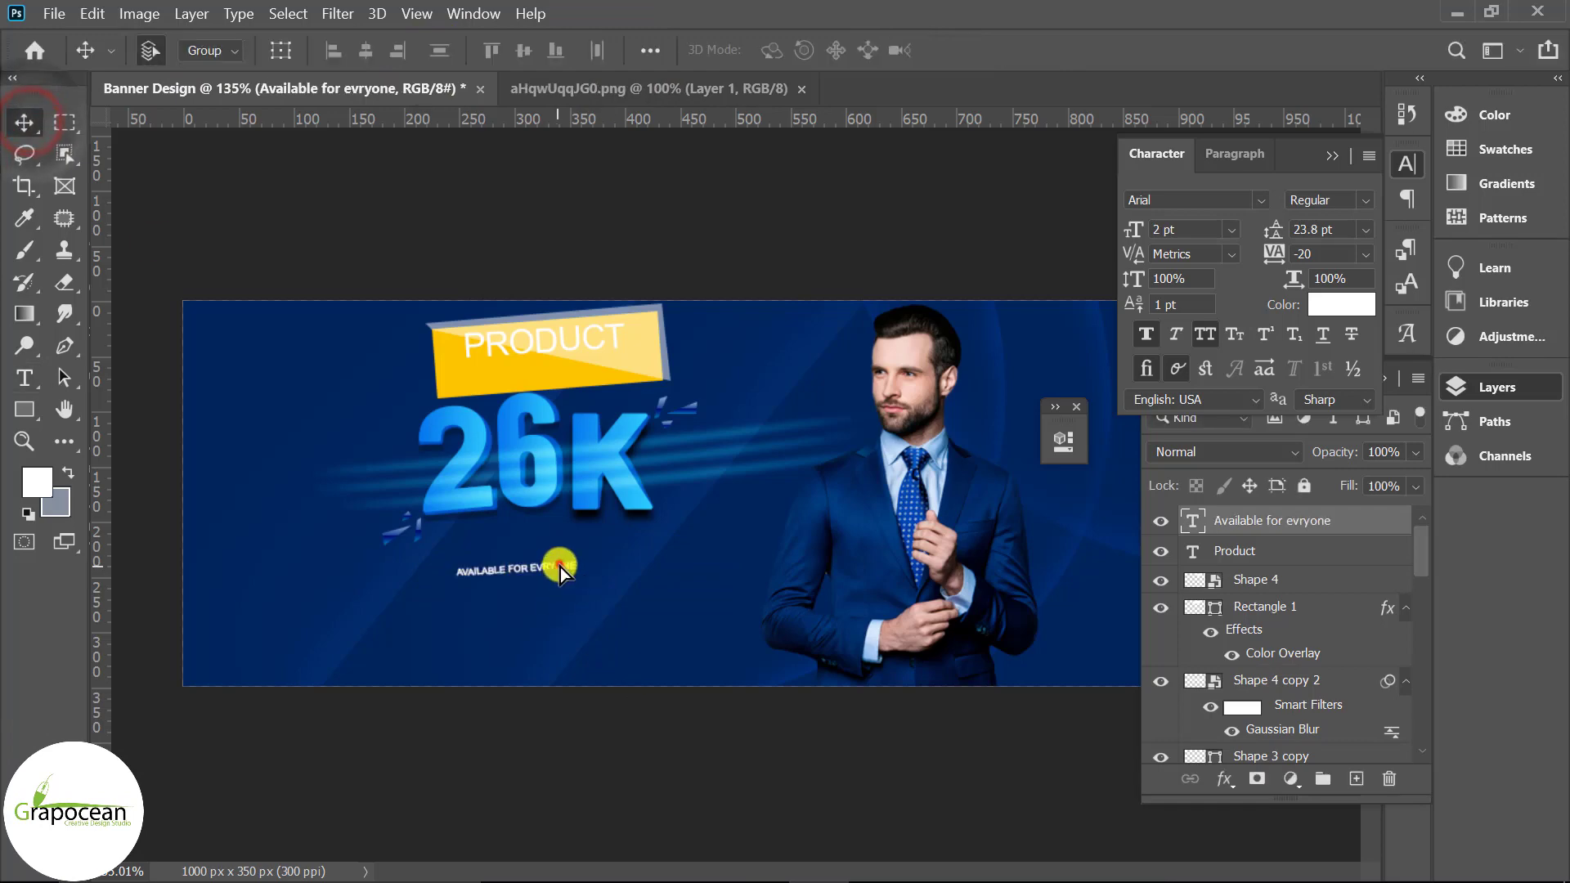
Step: Move the AVAILABLE FOR EVRYONE line under PRODUCT and scale it to about 150%
left_click_drag(561, 567, 597, 372)
scroll(617, 389, "up", 5)
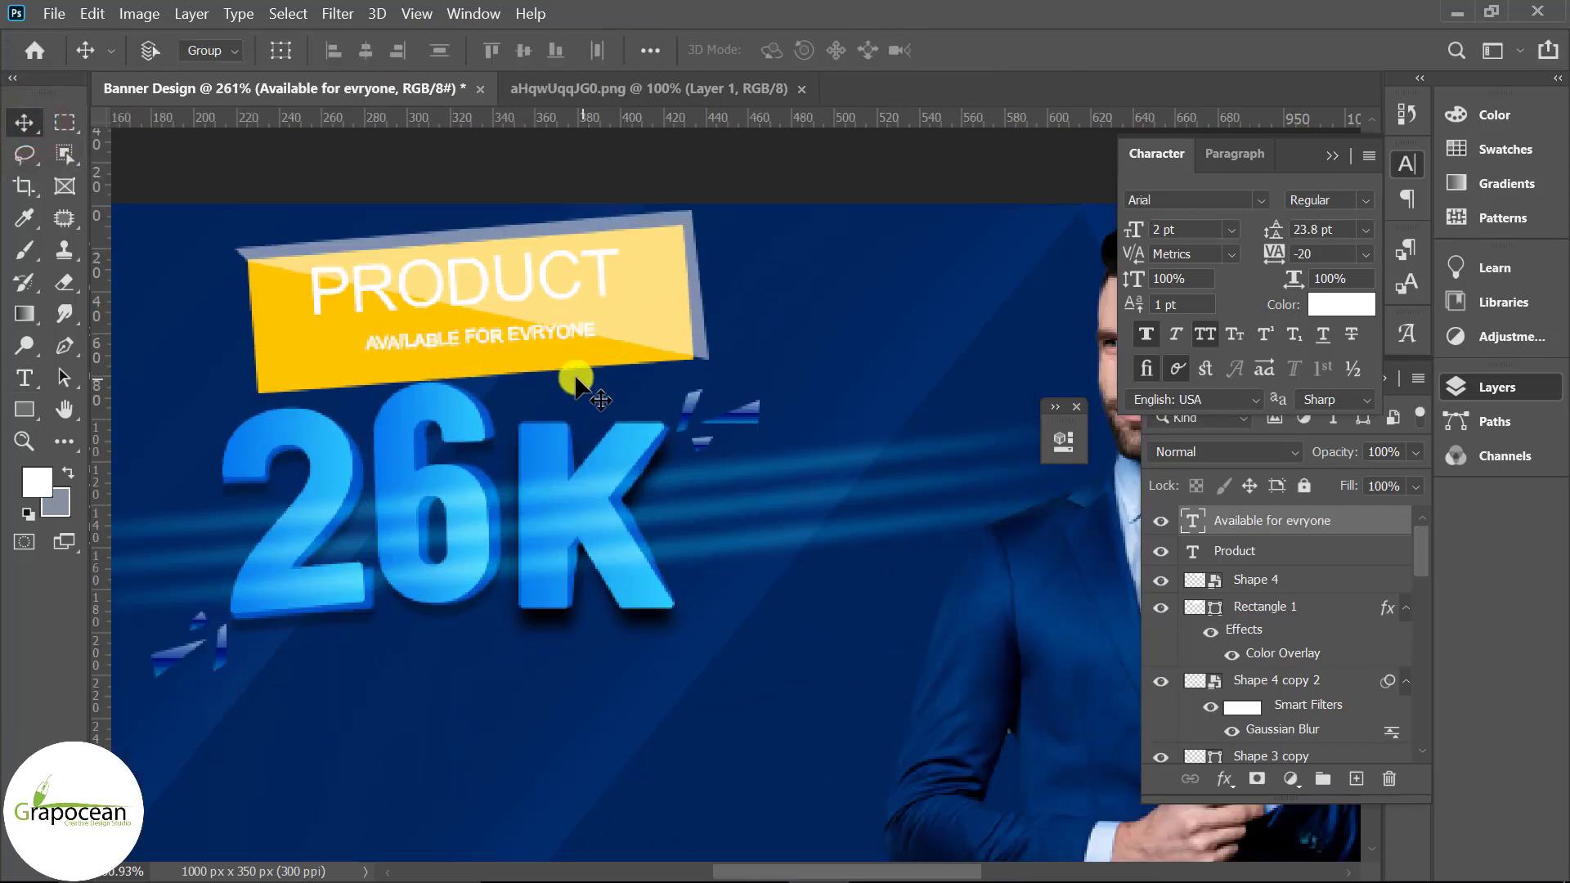
key("ctrl+t")
left_click_drag(597, 350, 671, 393)
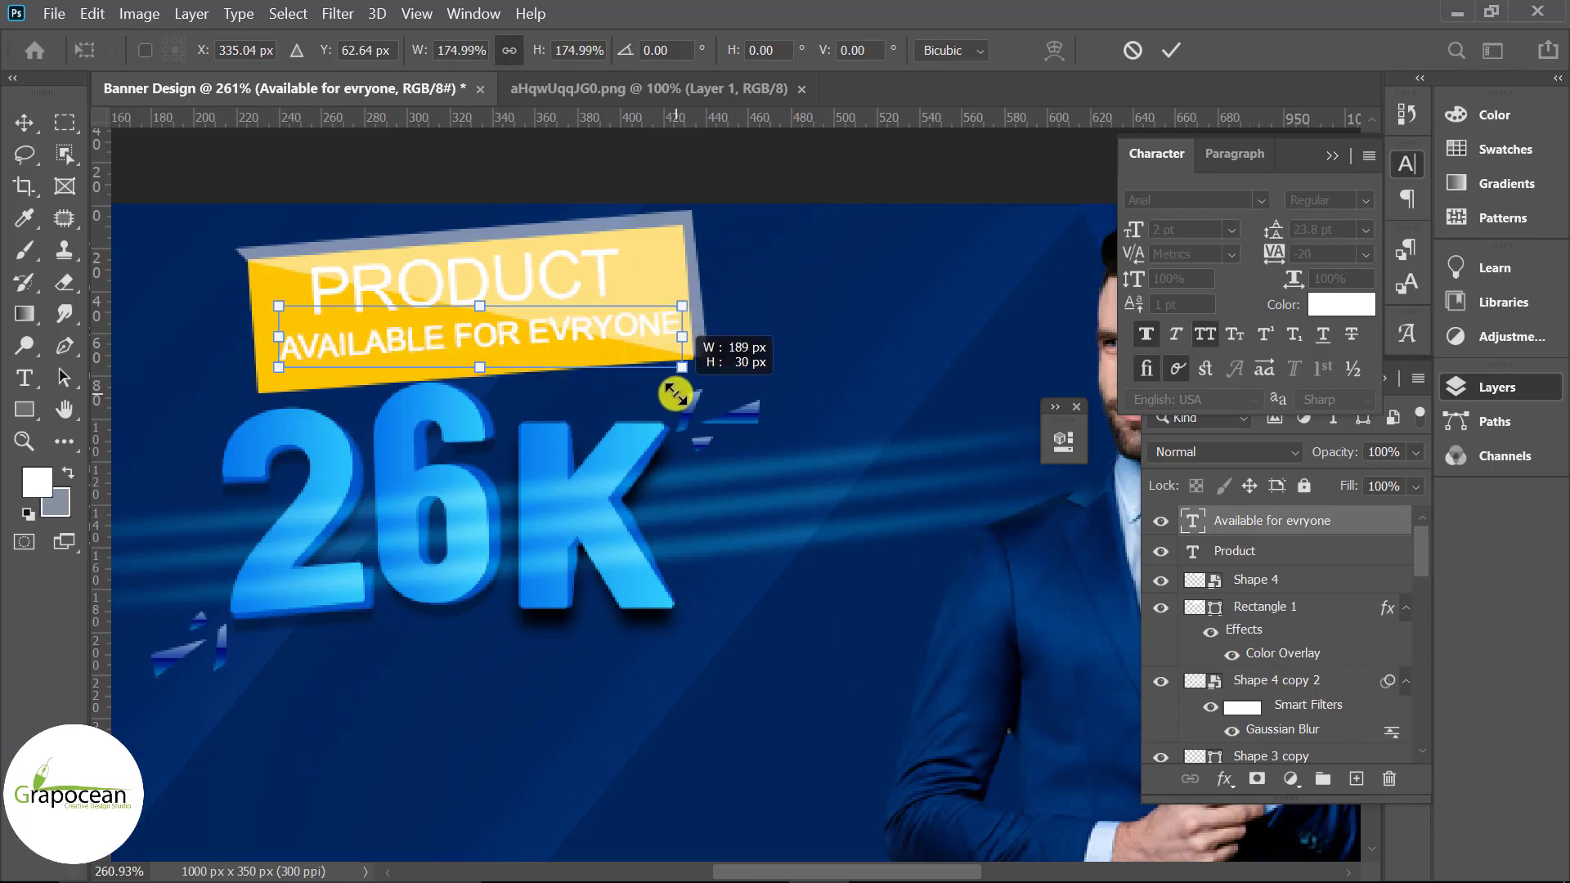
left_click(1171, 50)
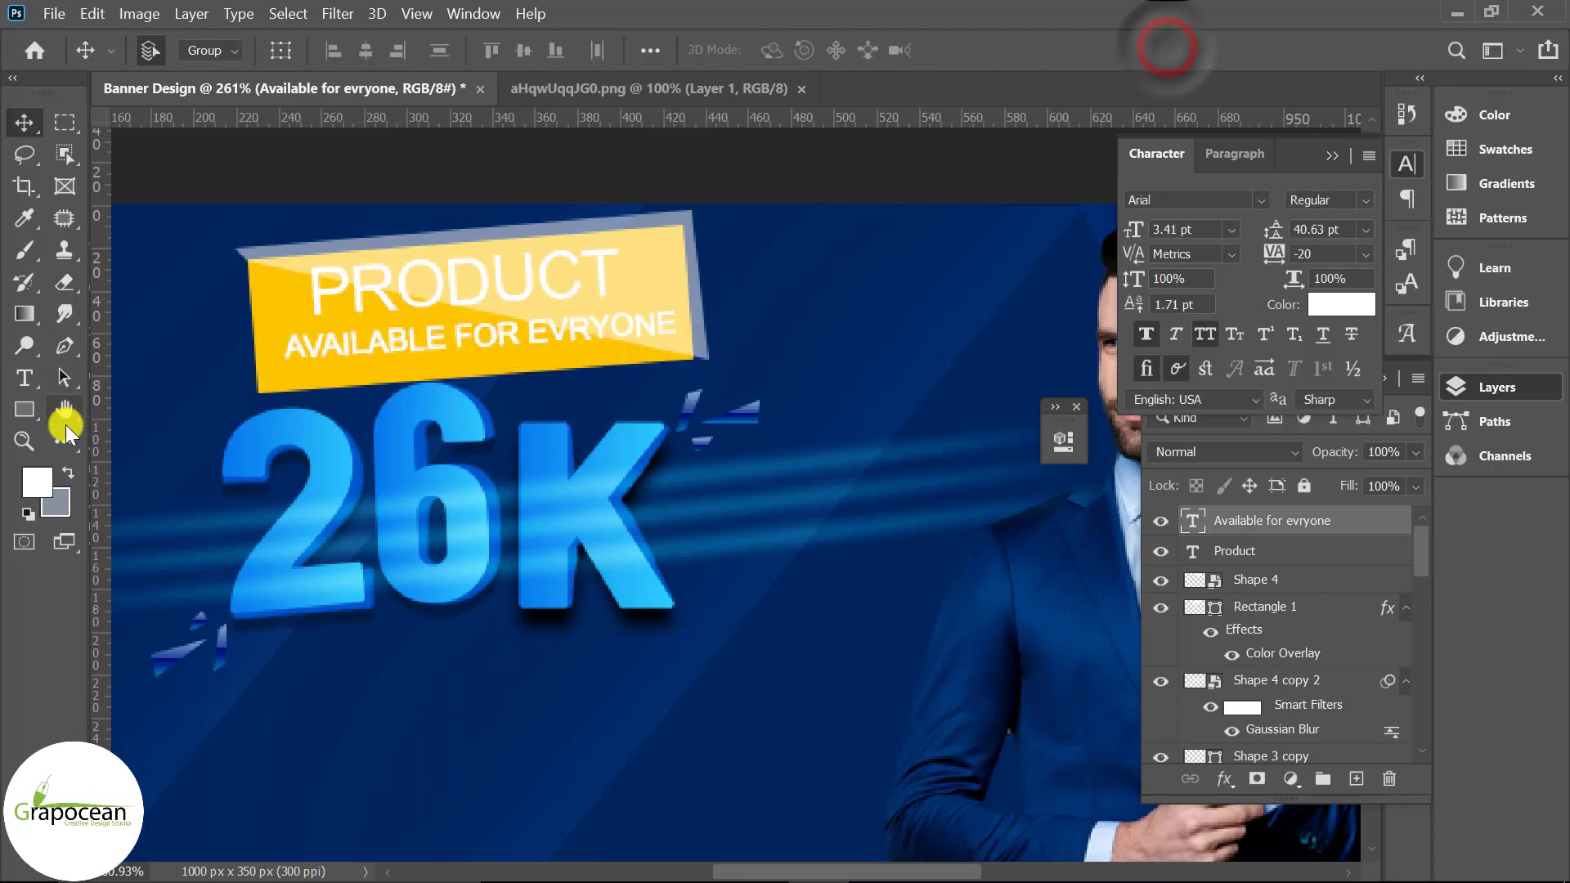
Step: Colour the AVAILABLE FOR EVRYONE text black
left_click(24, 378)
left_click_drag(288, 345, 687, 331)
left_click(982, 49)
type("000000")
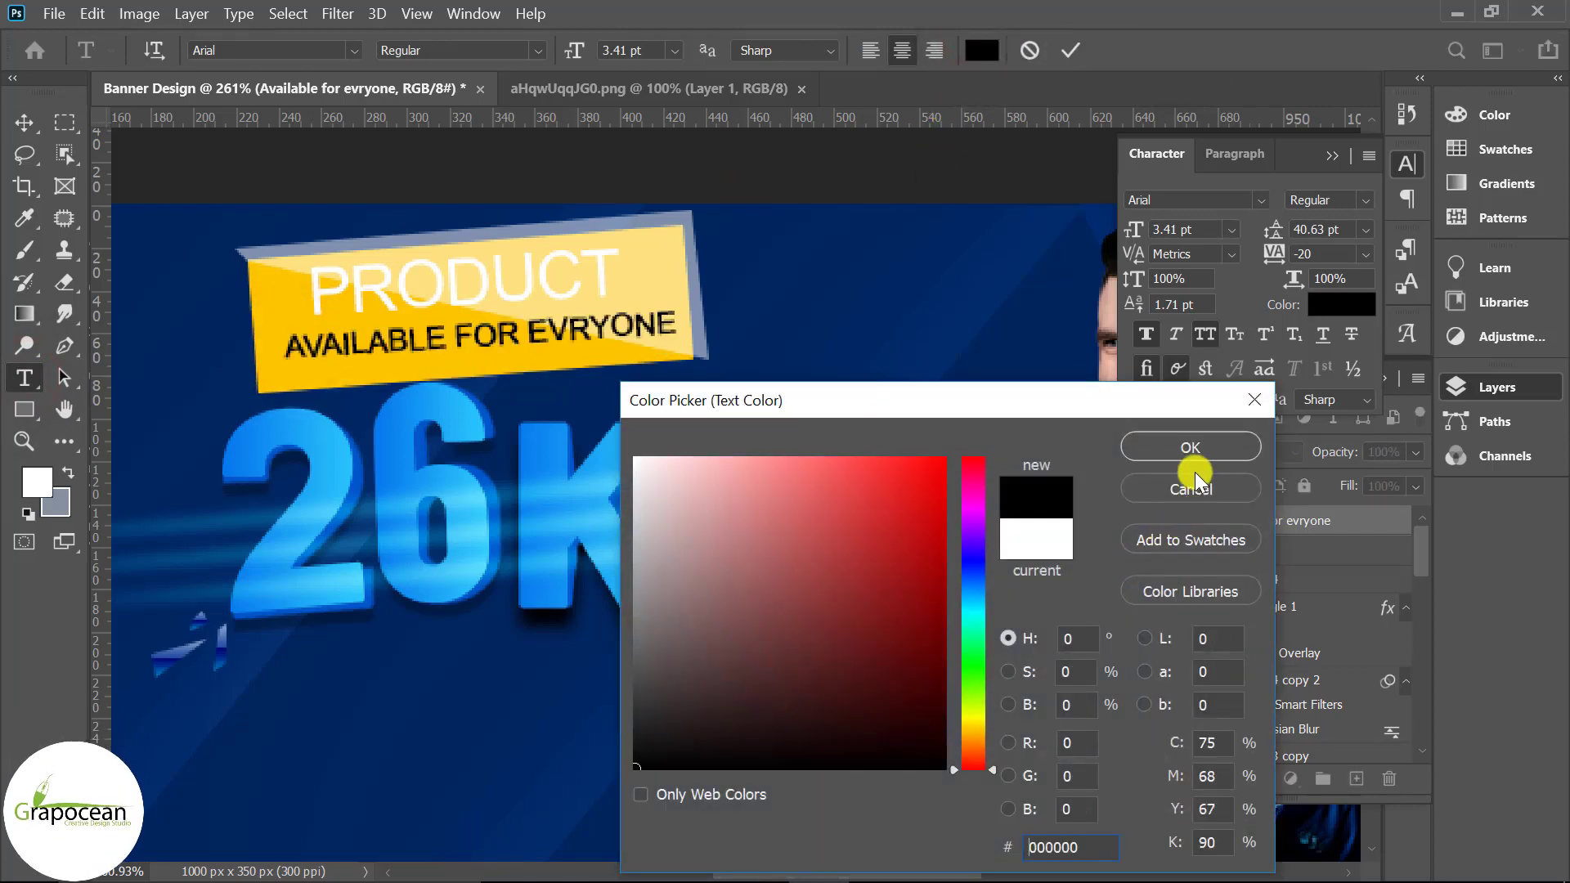
left_click(1191, 447)
left_click(20, 125)
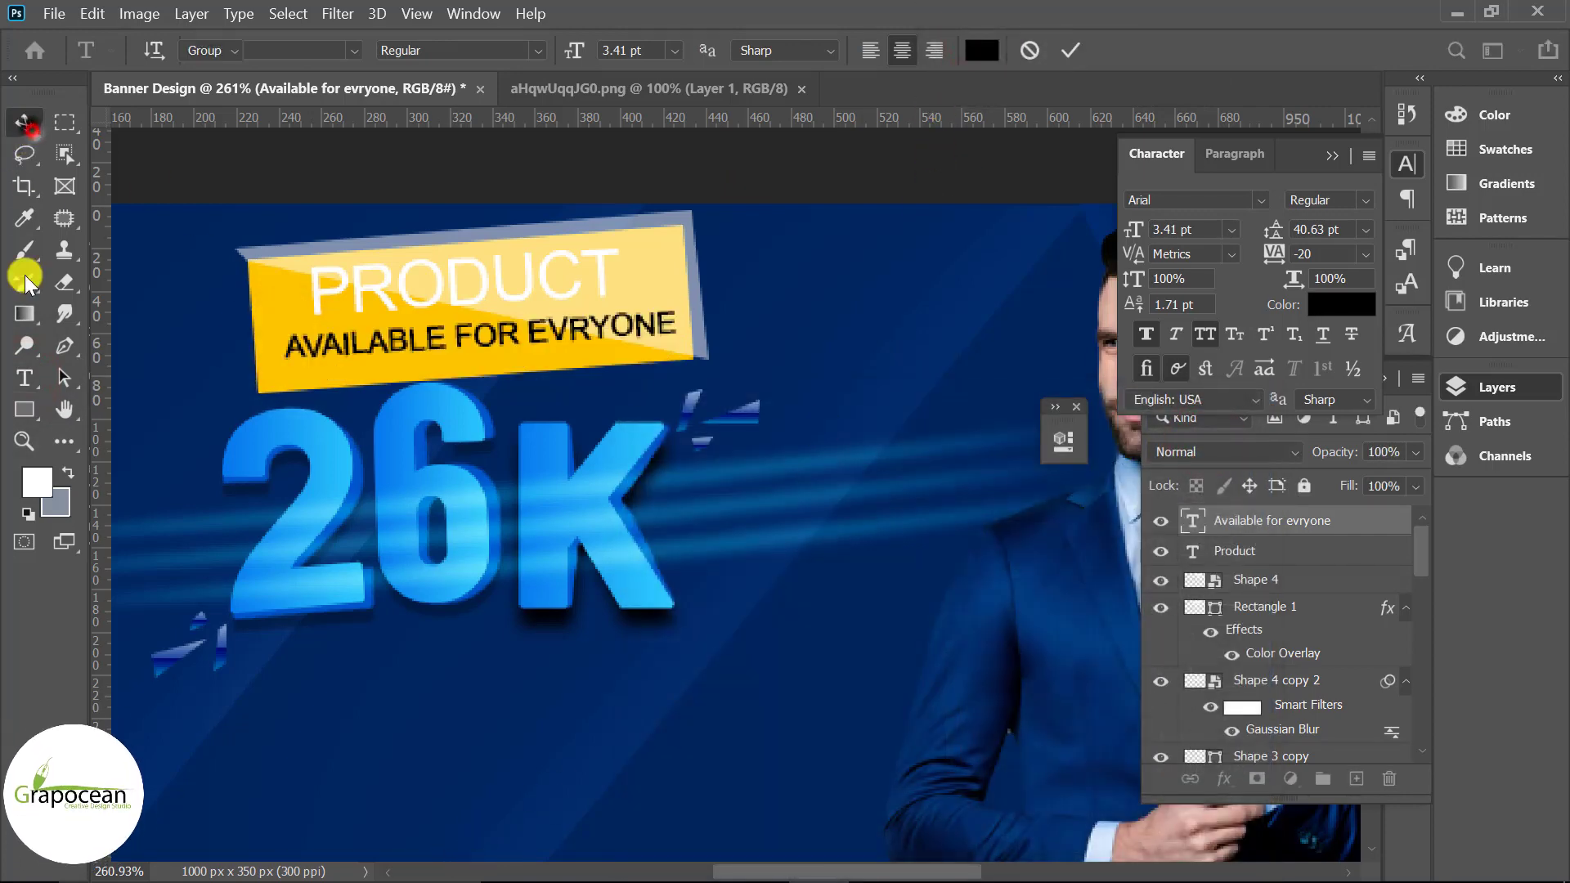
scroll(710, 400, "up", 1)
left_click(710, 400)
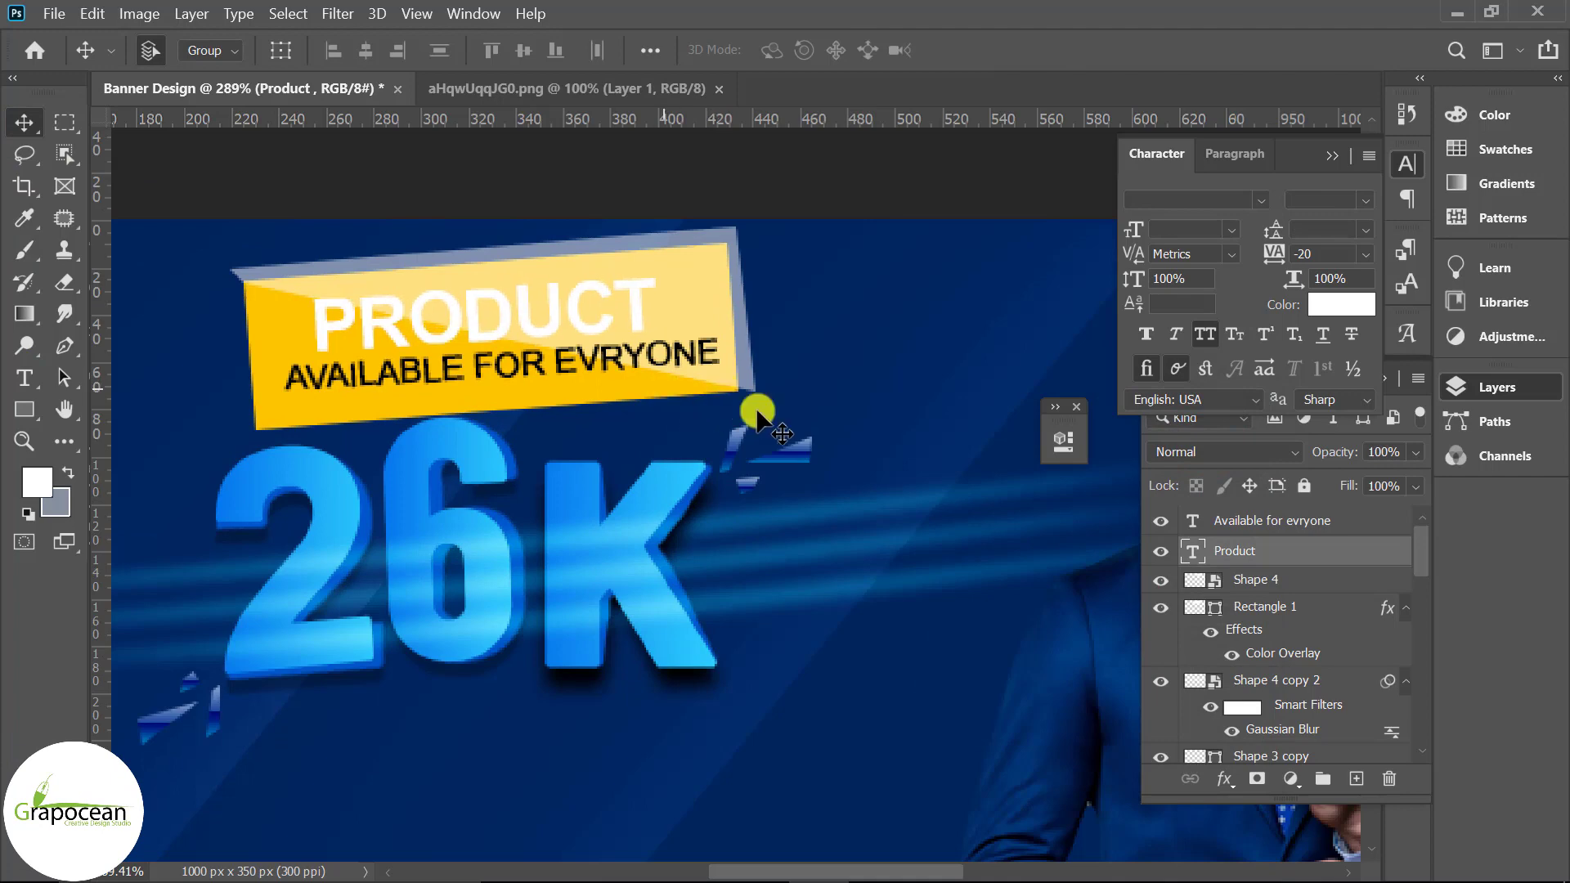
left_click(1196, 607, "ctrl")
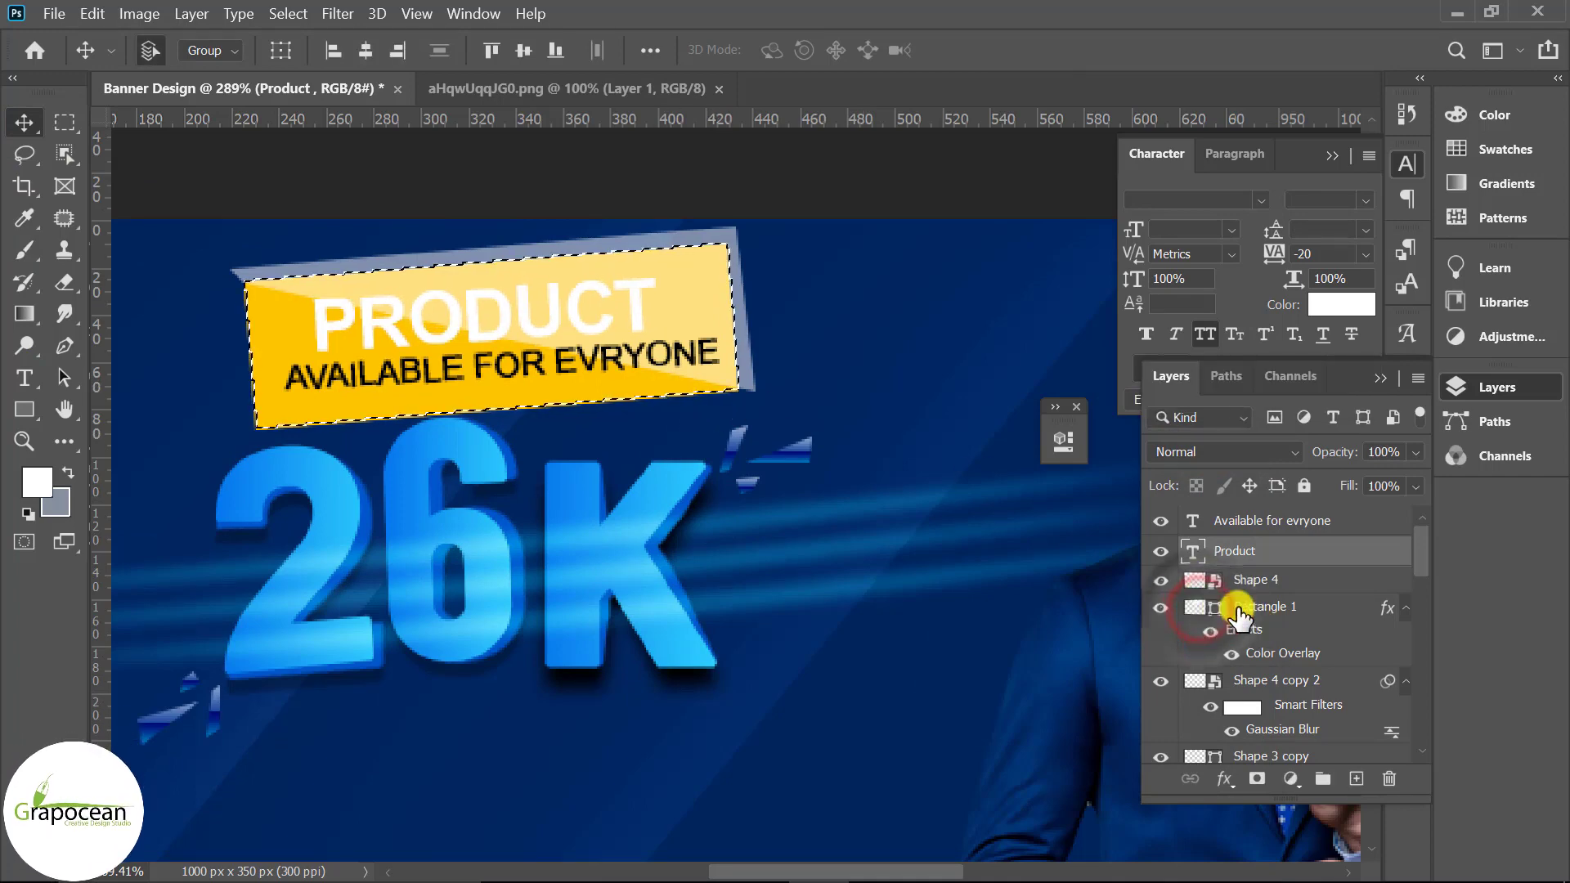
Step: Mask Shape 4 to the yellow label's outline selection
left_click(1263, 582)
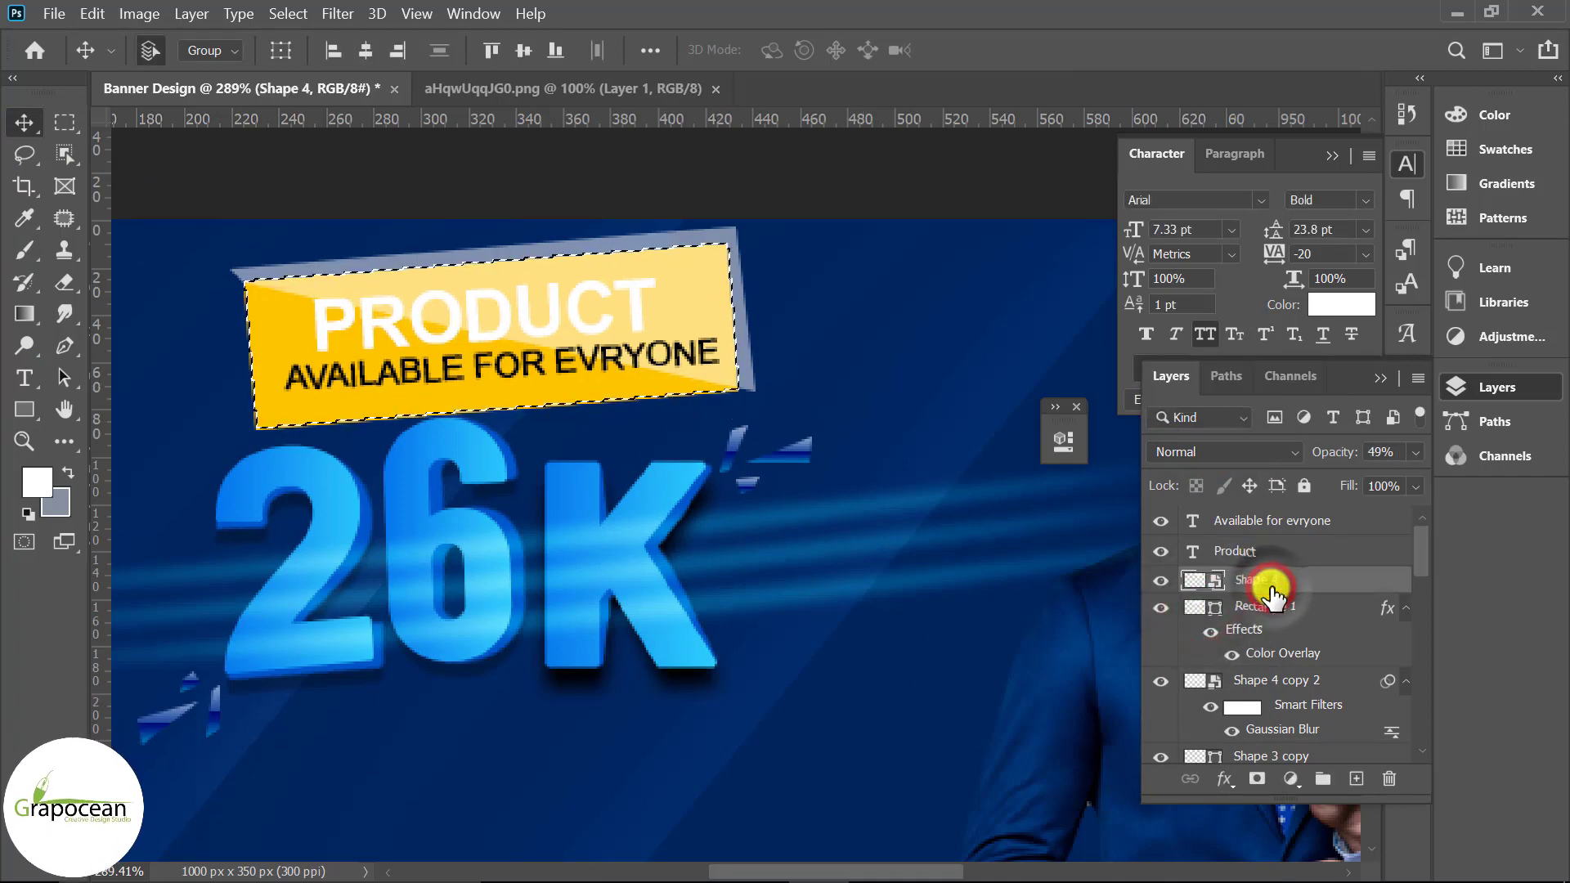
left_click(1255, 785)
scroll(683, 649, "down", 3)
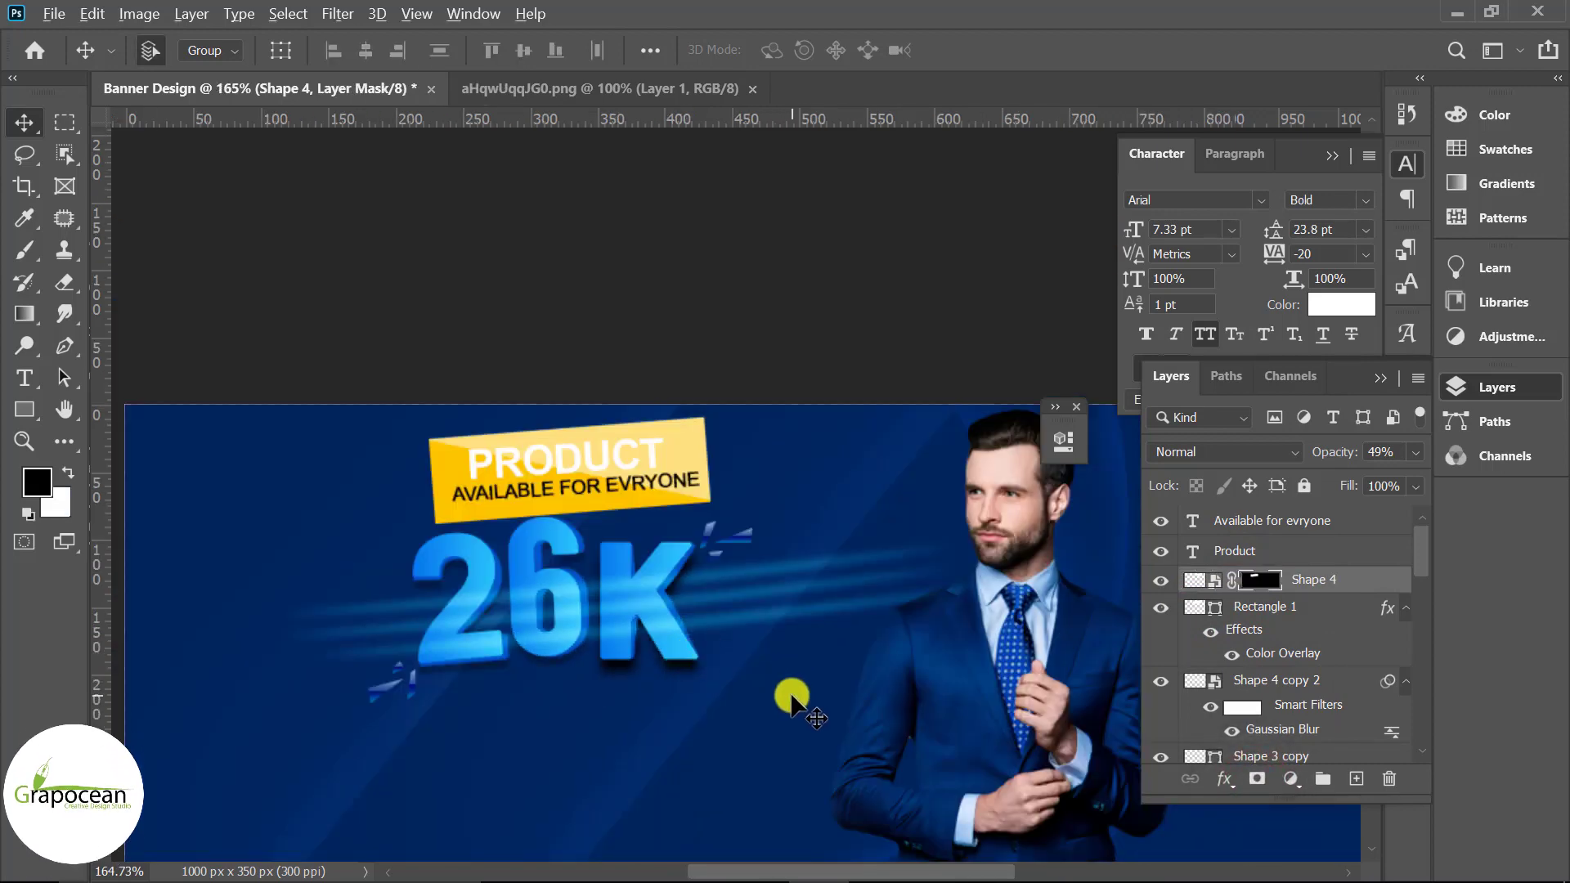
scroll(801, 703, "down", 1)
scroll(594, 411, "up", 1)
scroll(593, 411, "up", 2)
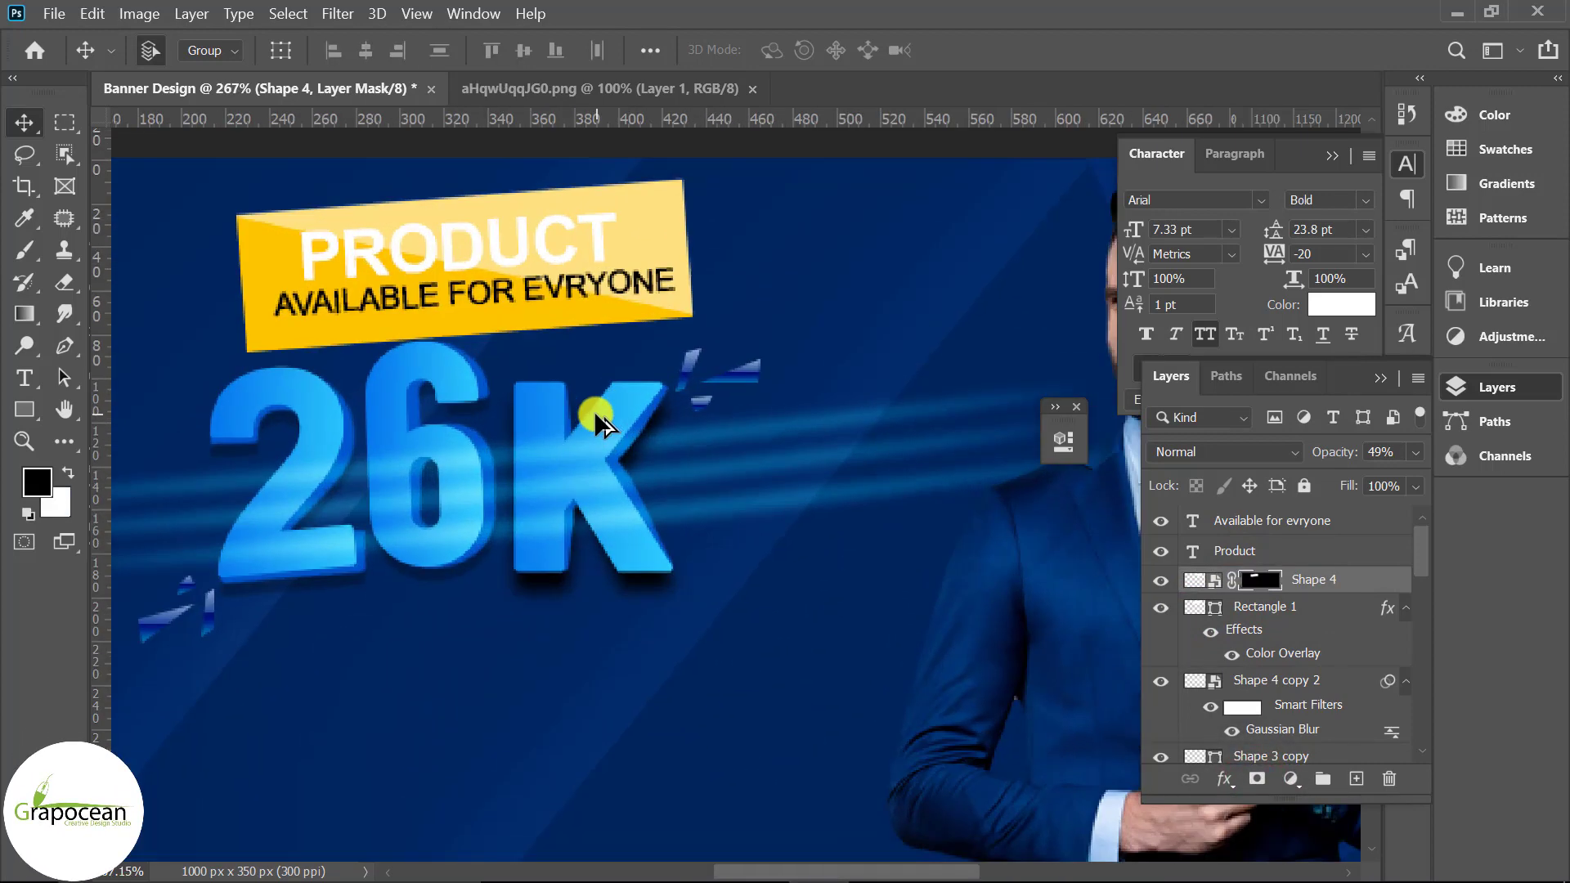
Step: Give Rectangle 1 a drop shadow with size 5 and 55% opacity
right_click(1300, 612)
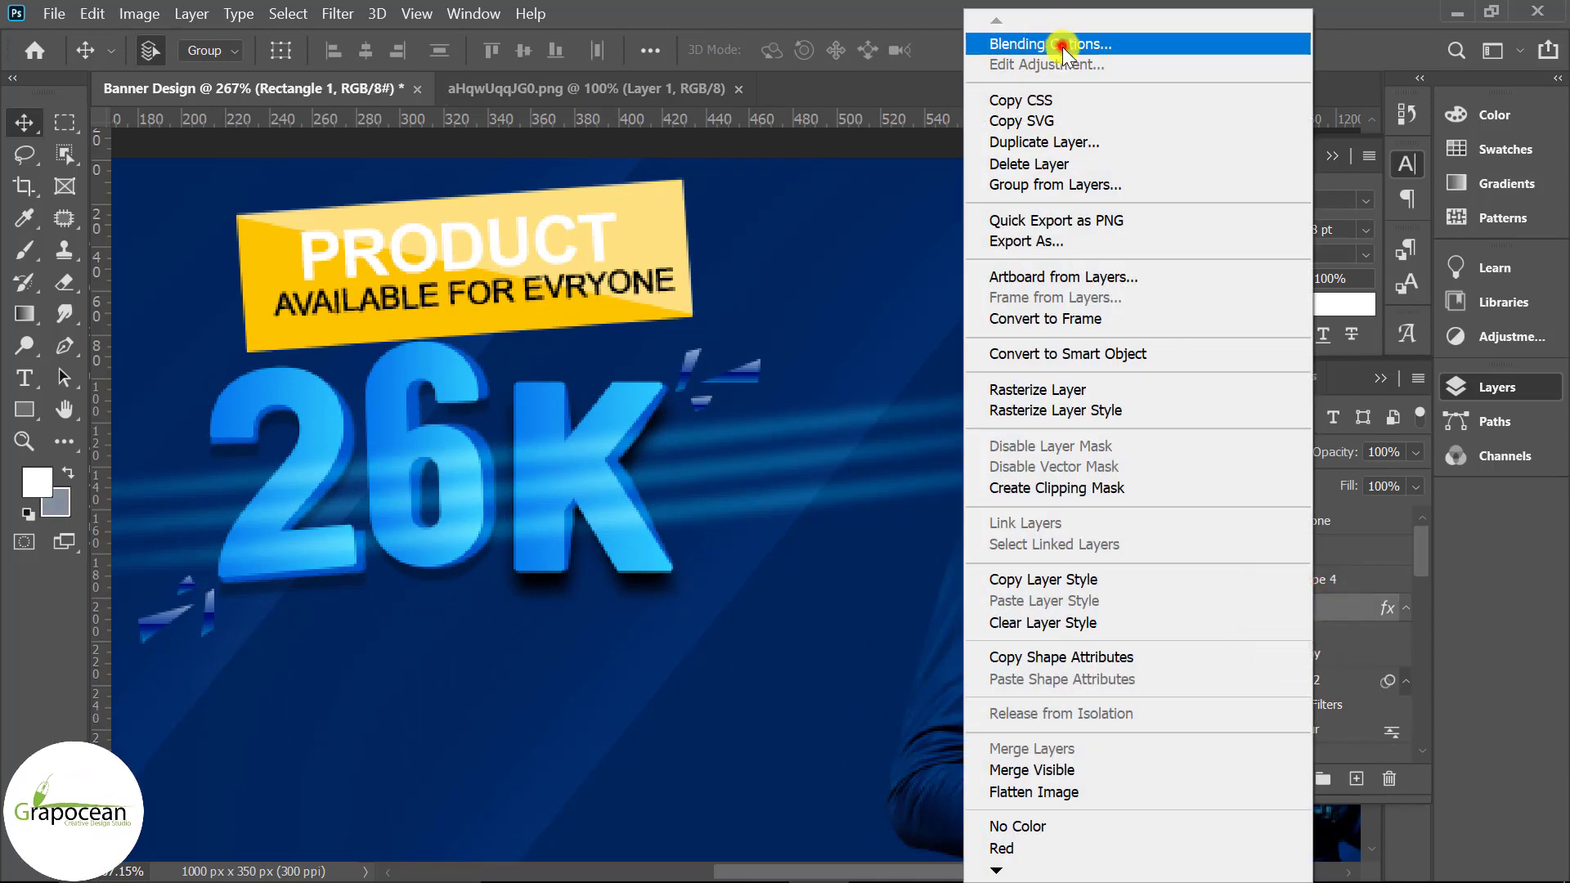
left_click(1062, 47)
left_click(382, 742)
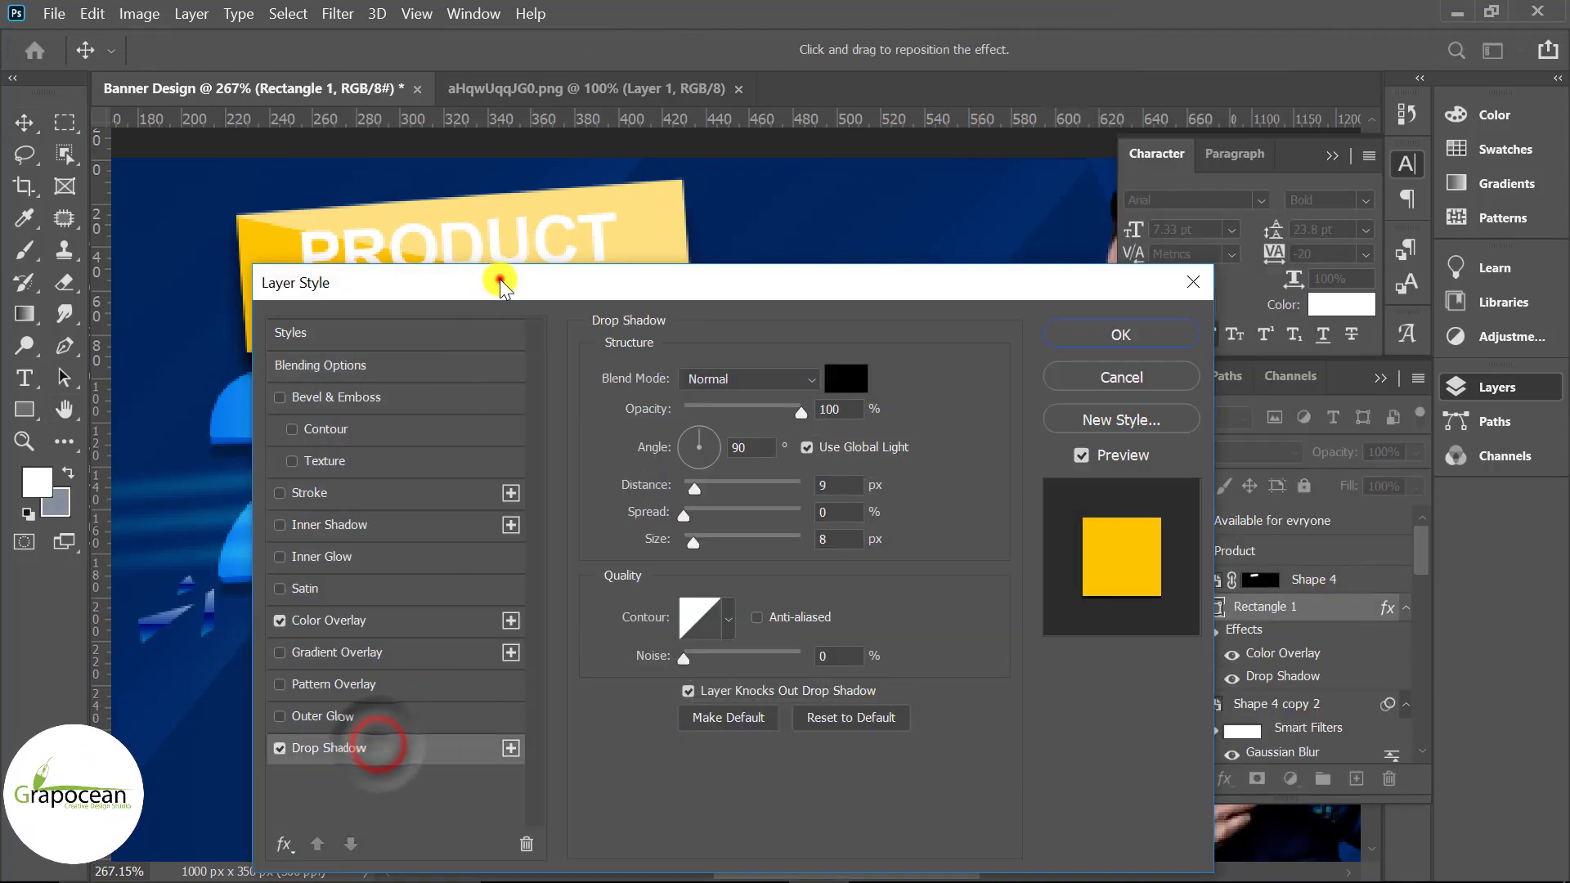
mouse_move(501, 274)
left_mouse_down()
mouse_move(1309, 462)
mouse_move(698, 336)
left_mouse_up()
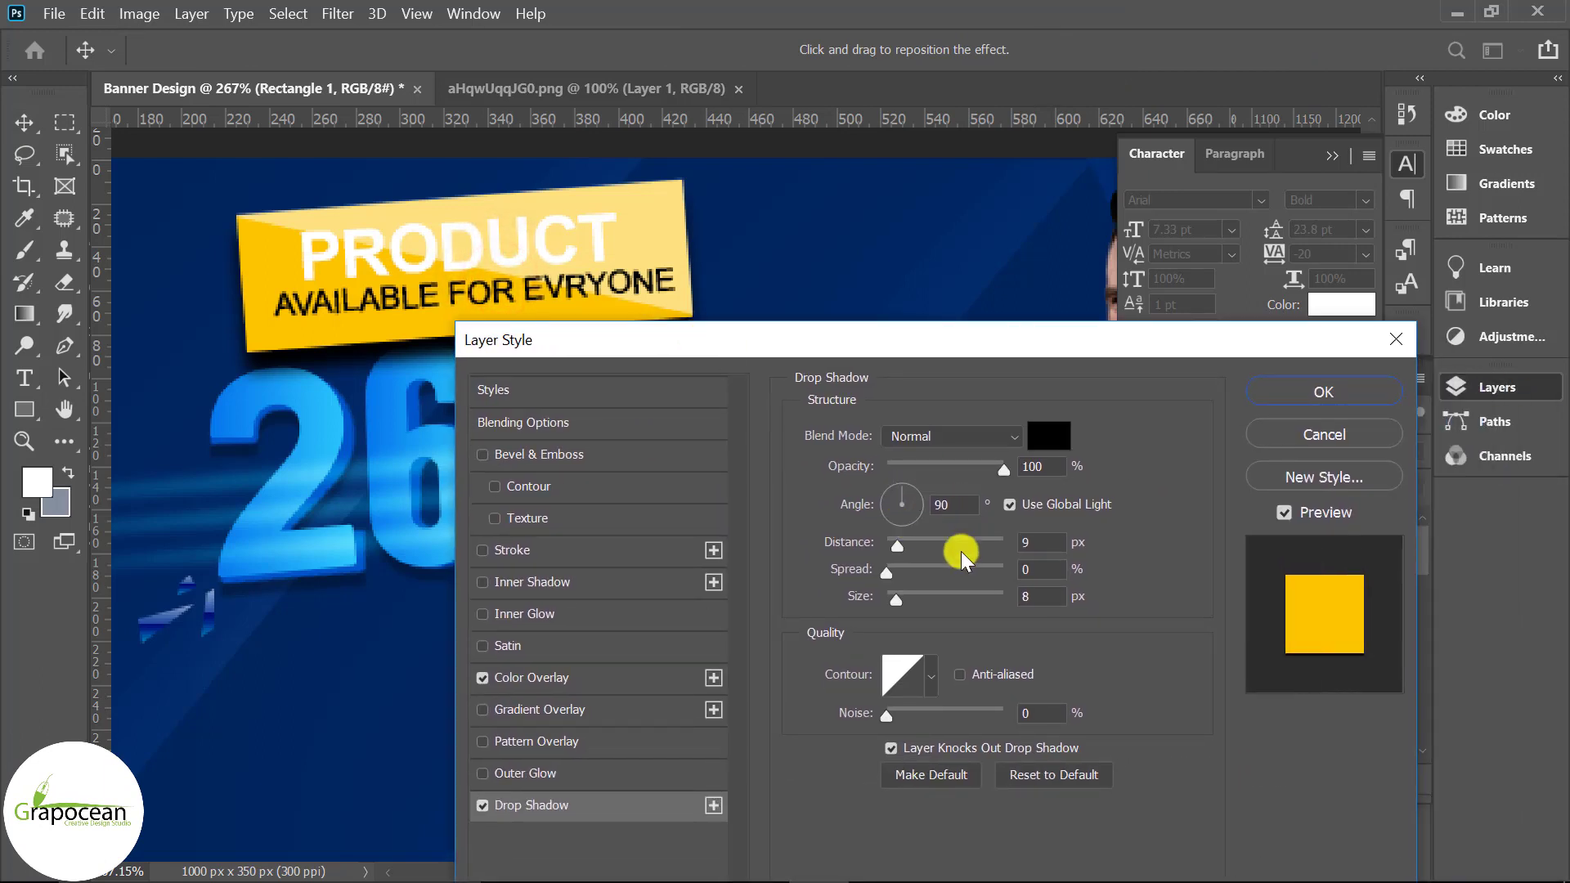
left_click_drag(896, 598, 892, 596)
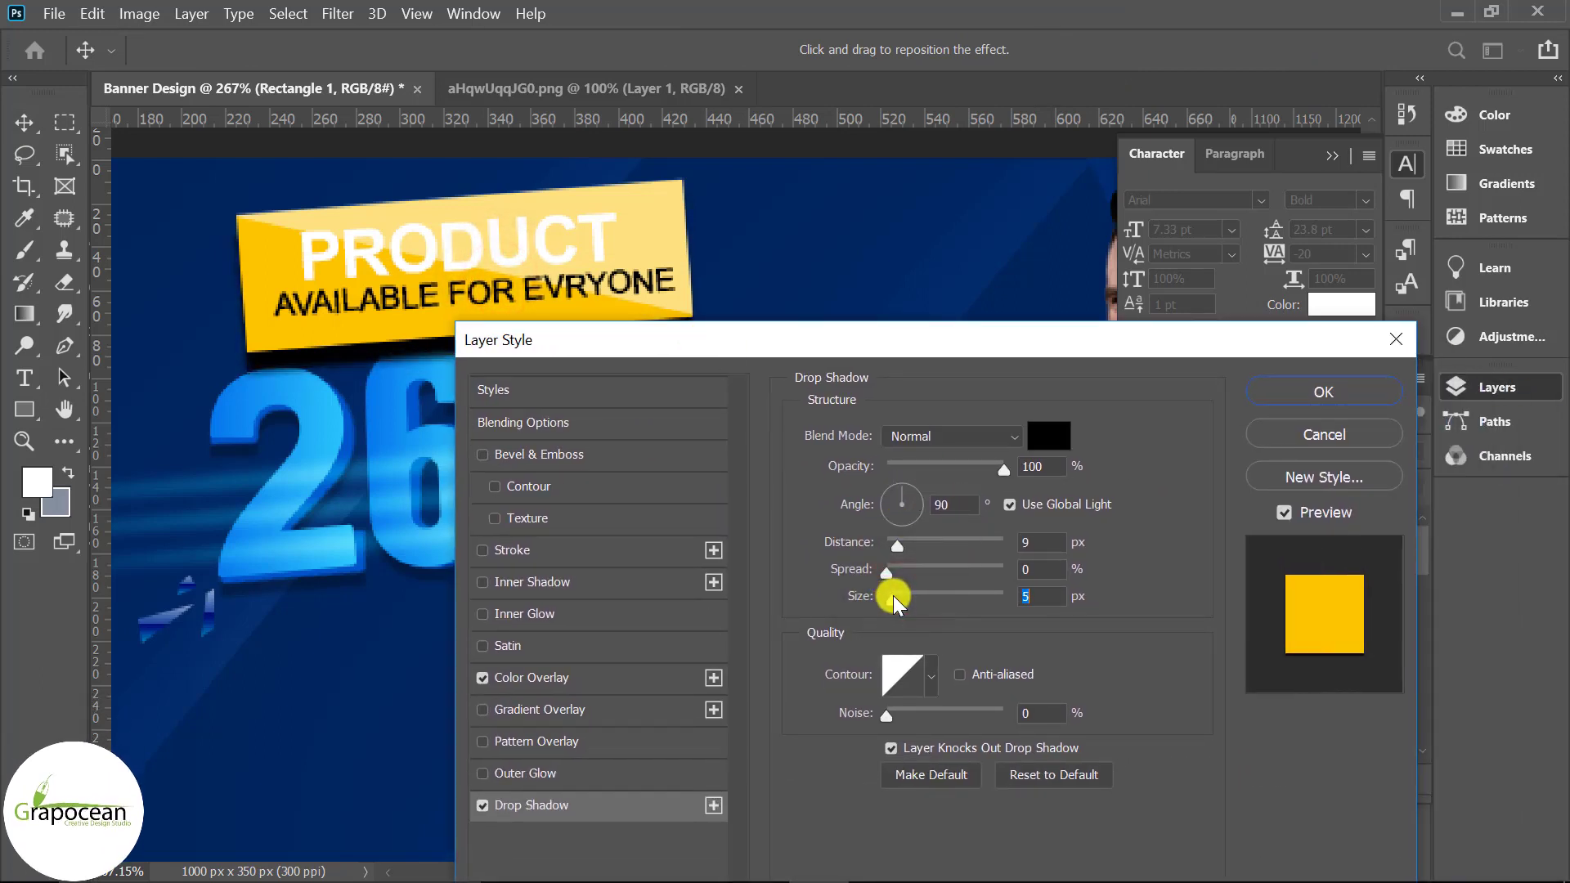
left_click_drag(1003, 468, 951, 468)
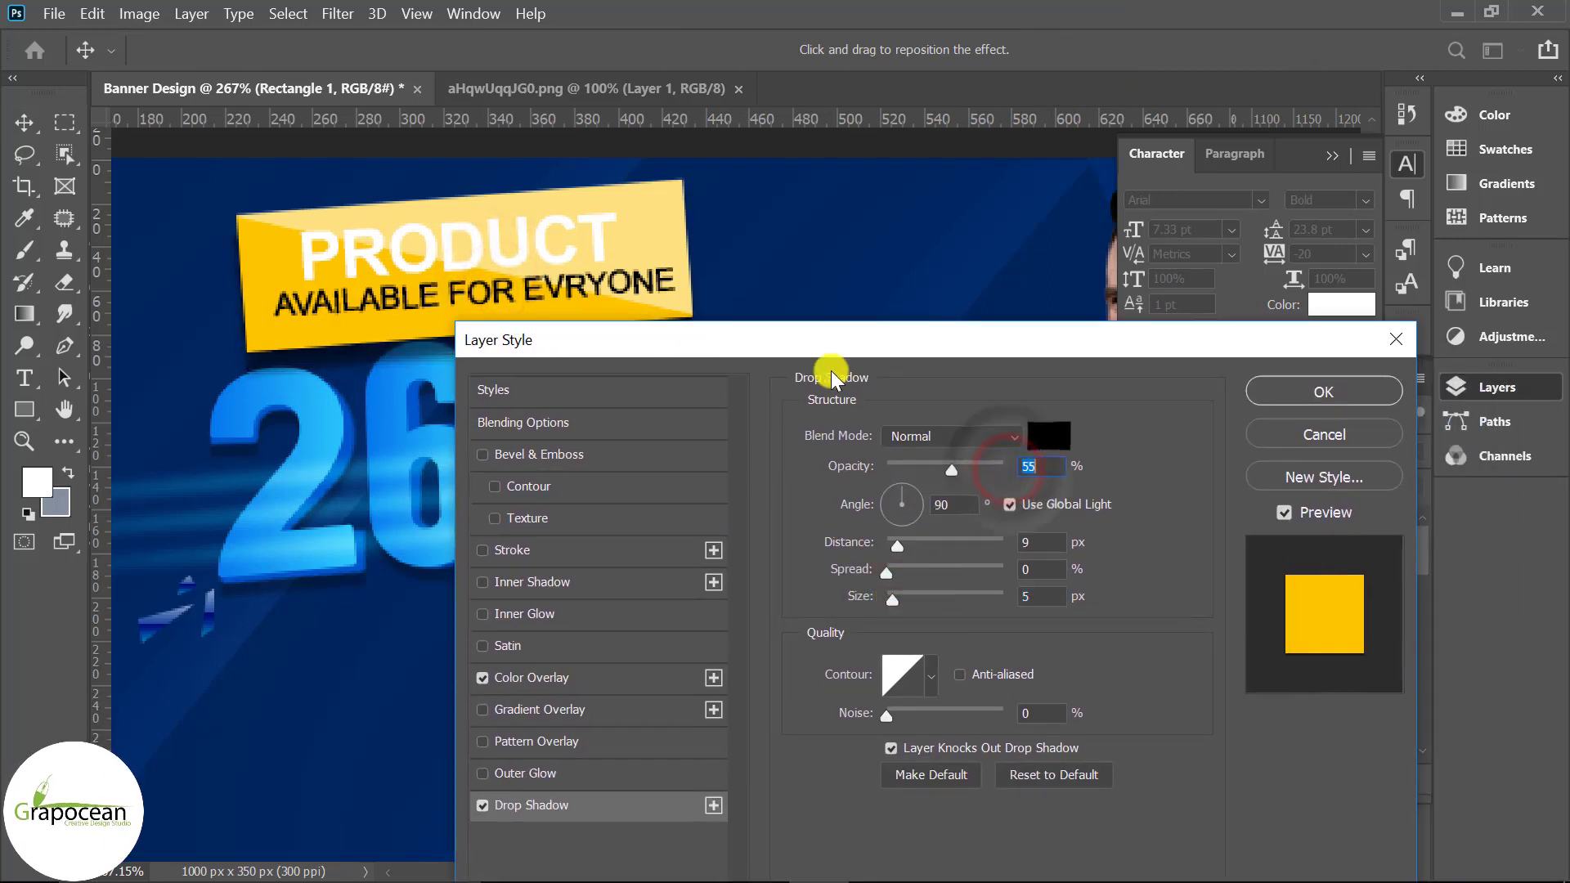
mouse_move(817, 342)
left_mouse_down()
mouse_move(1211, 685)
mouse_move(648, 569)
left_mouse_up()
left_click(1165, 619)
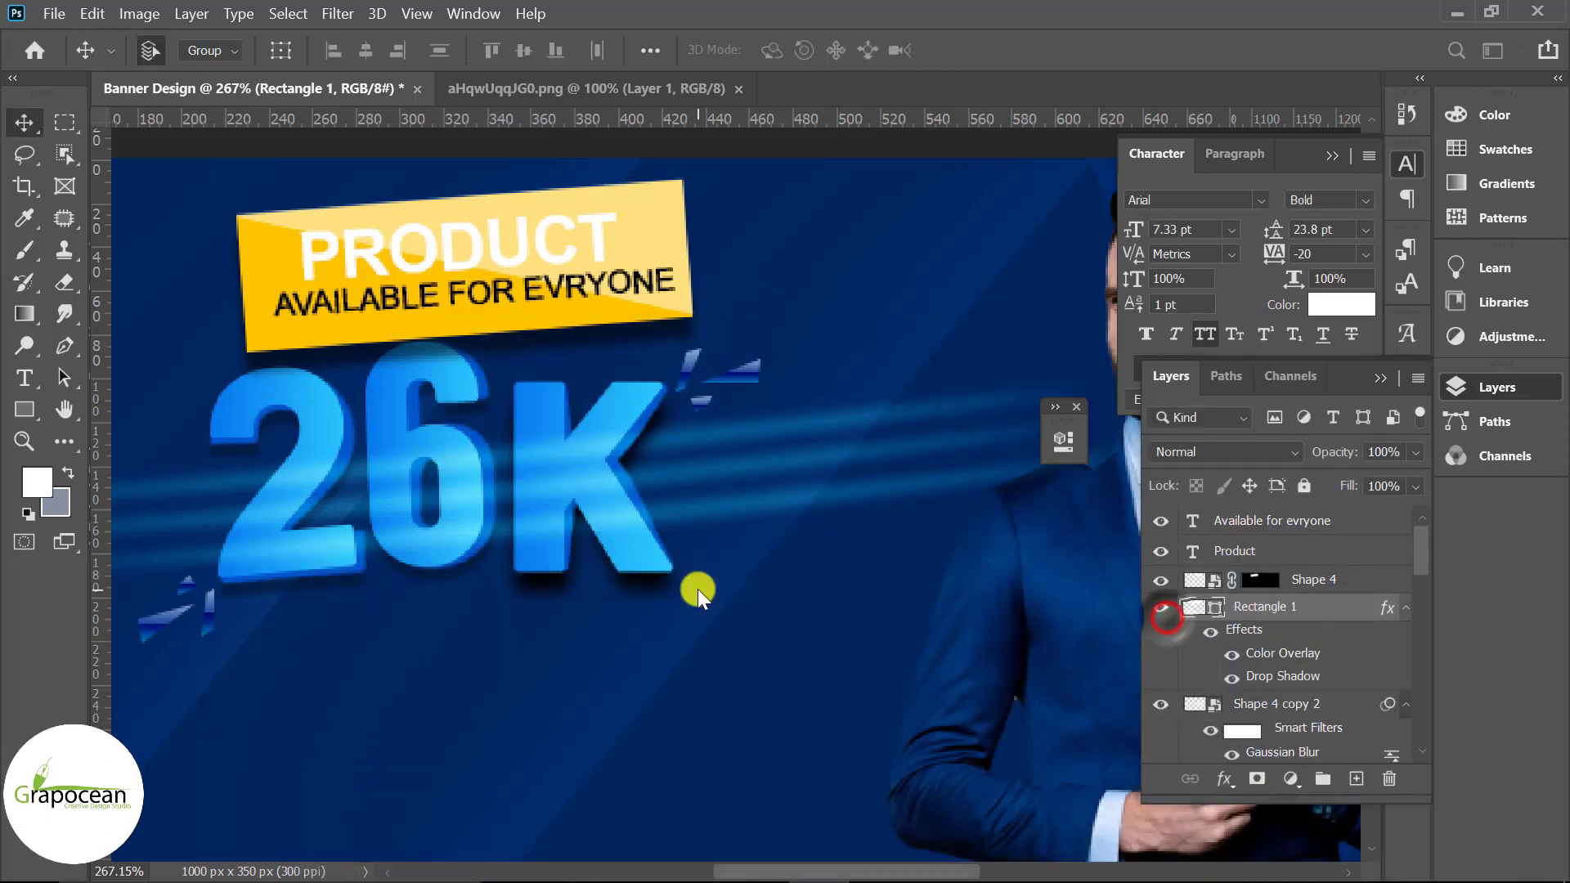
scroll(695, 388, "down", 3)
scroll(695, 389, "up", 3)
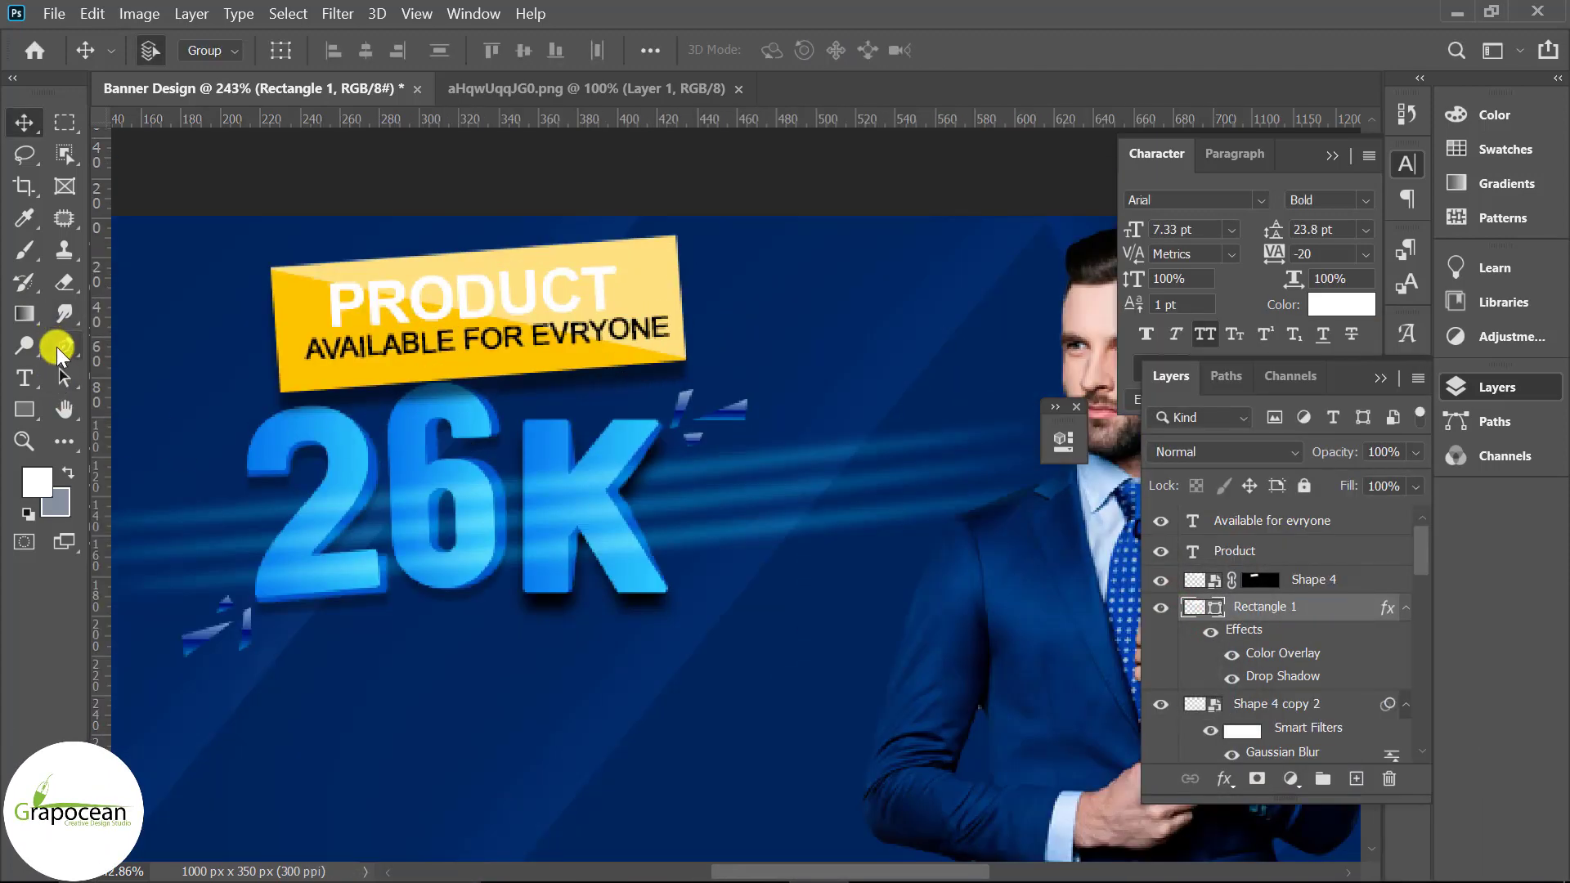
Step: Draw a small yellow triangle (Shape 5) with the Pen tool hanging below the label
left_click(59, 354)
scroll(515, 431, "up", 3)
scroll(572, 396, "up", 2)
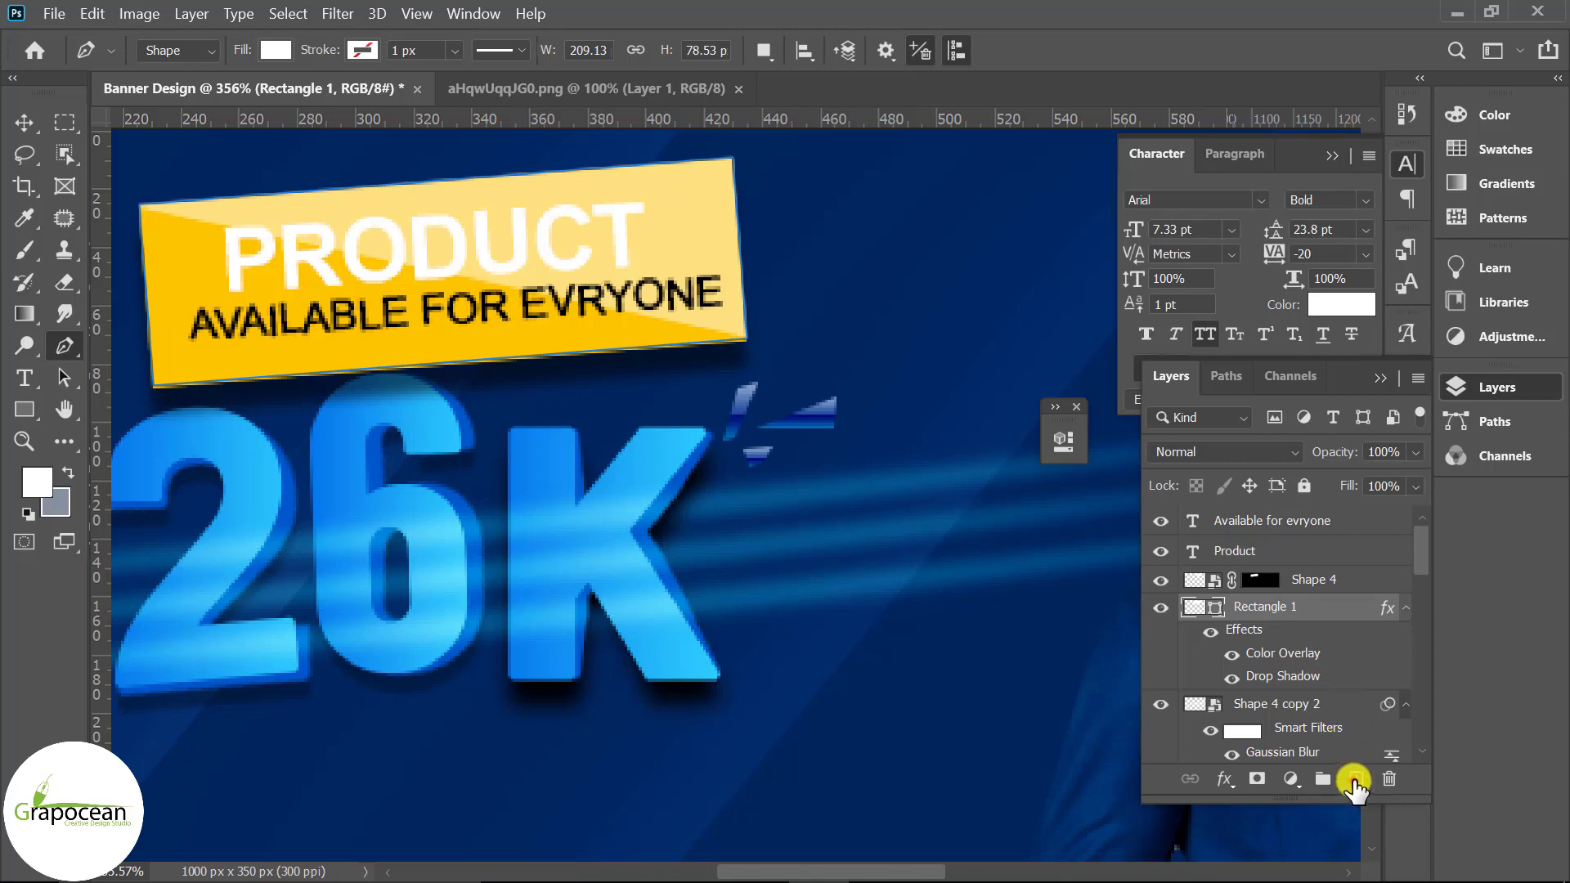
left_click(1355, 785)
scroll(512, 344, "up", 8)
left_click_drag(511, 346, 559, 391)
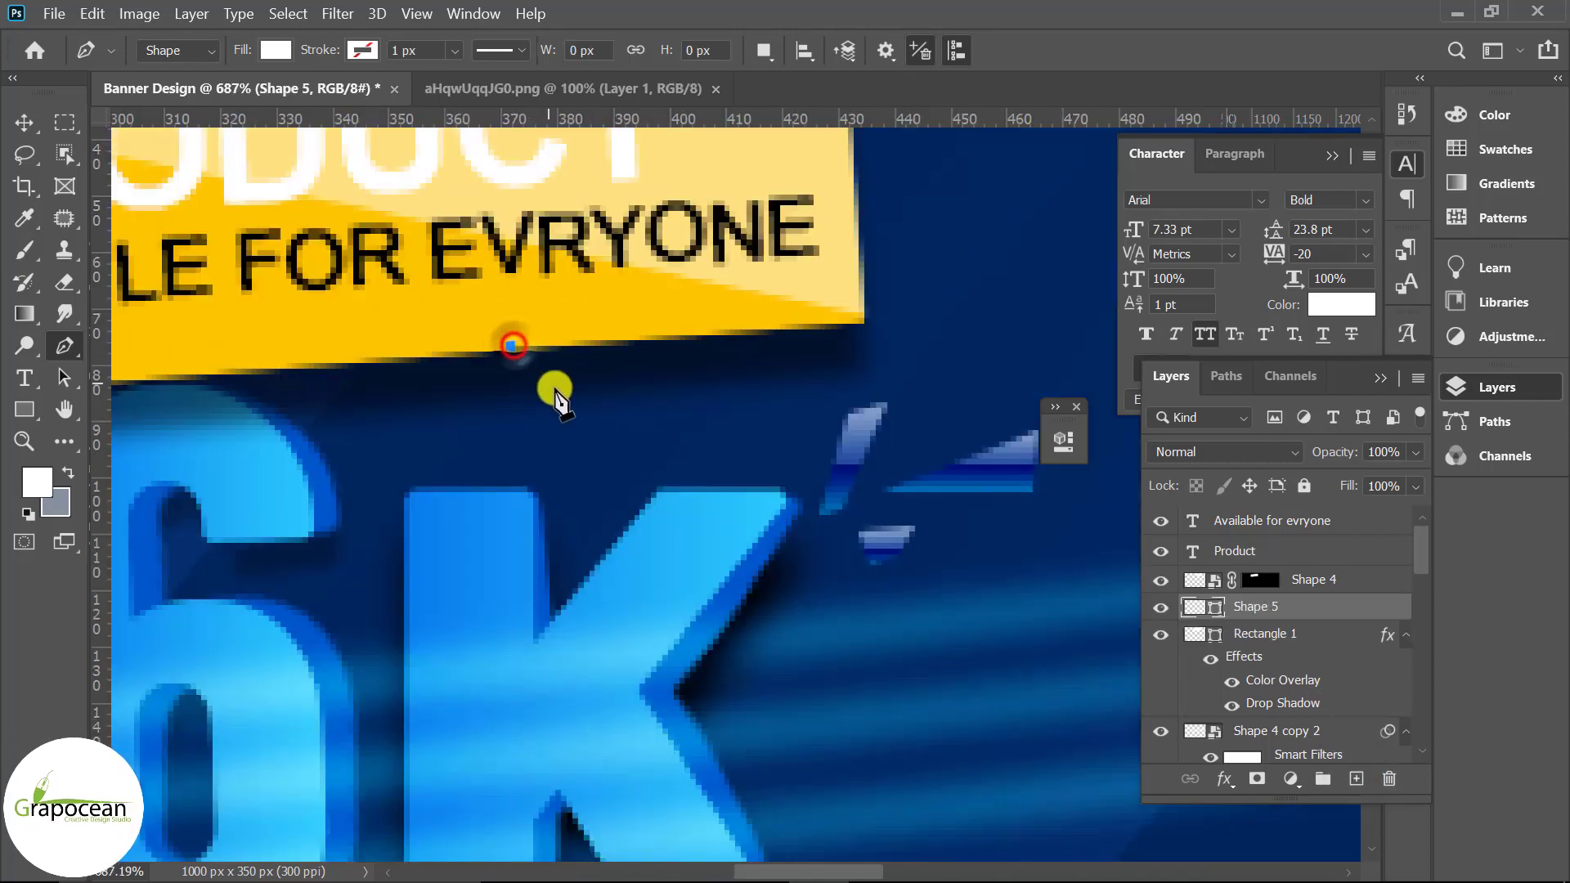
left_click(593, 336)
left_click(511, 343)
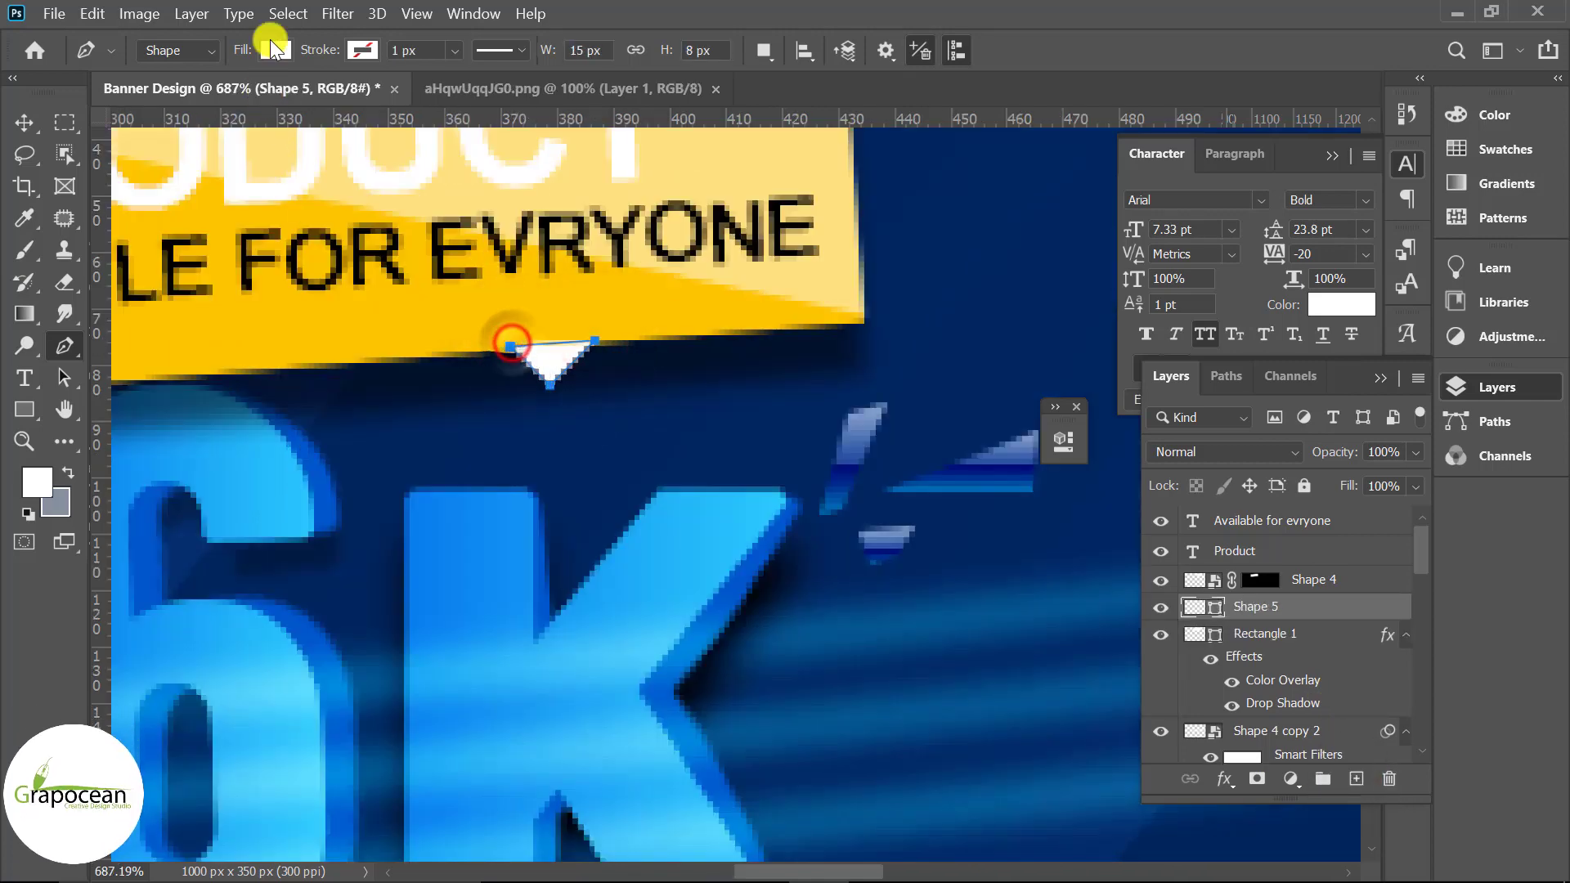
left_click(270, 49)
left_click(23, 123)
scroll(502, 456, "down", 5)
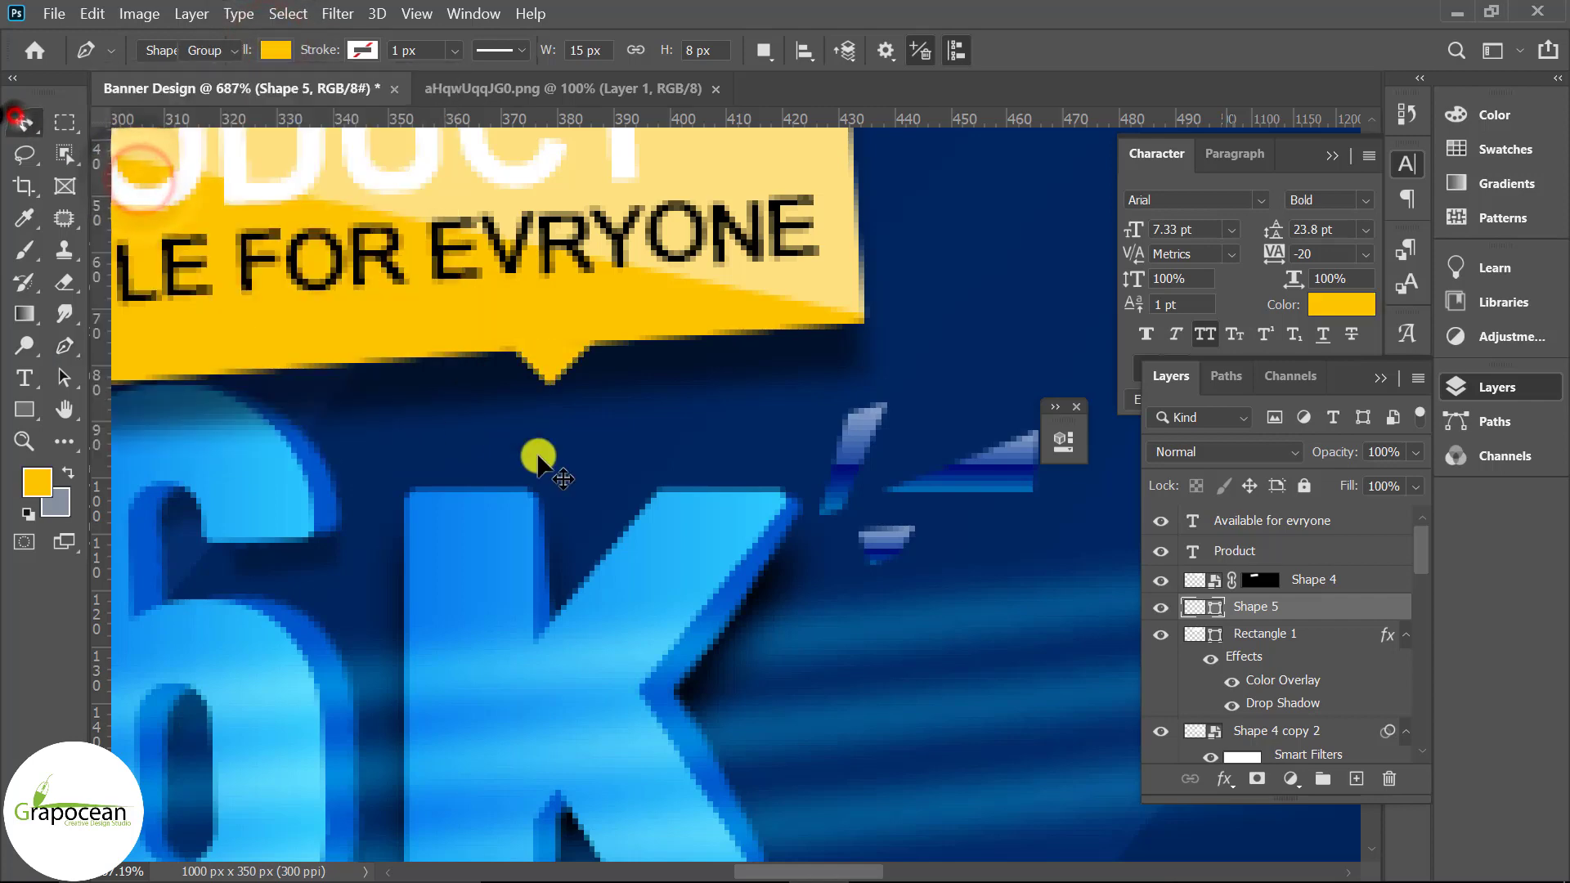
scroll(785, 556, "down", 3)
scroll(900, 625, "down", 2)
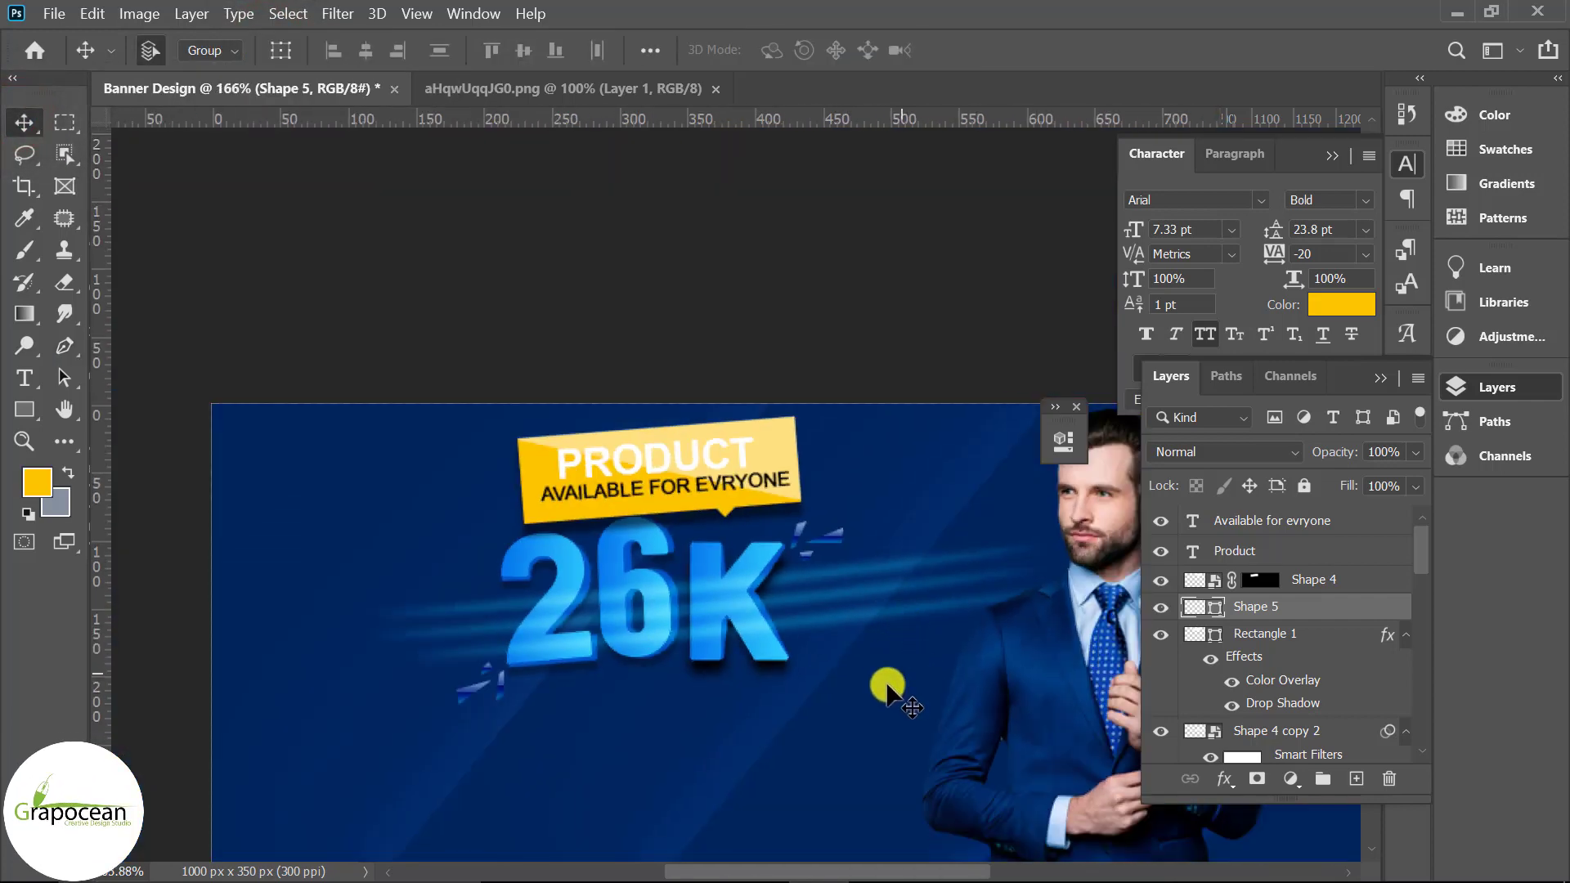
Step: Add a new white headline text layer starting with ENJOY below 26K
scroll(638, 759, "down", 3)
left_click(1356, 779)
left_click(25, 378)
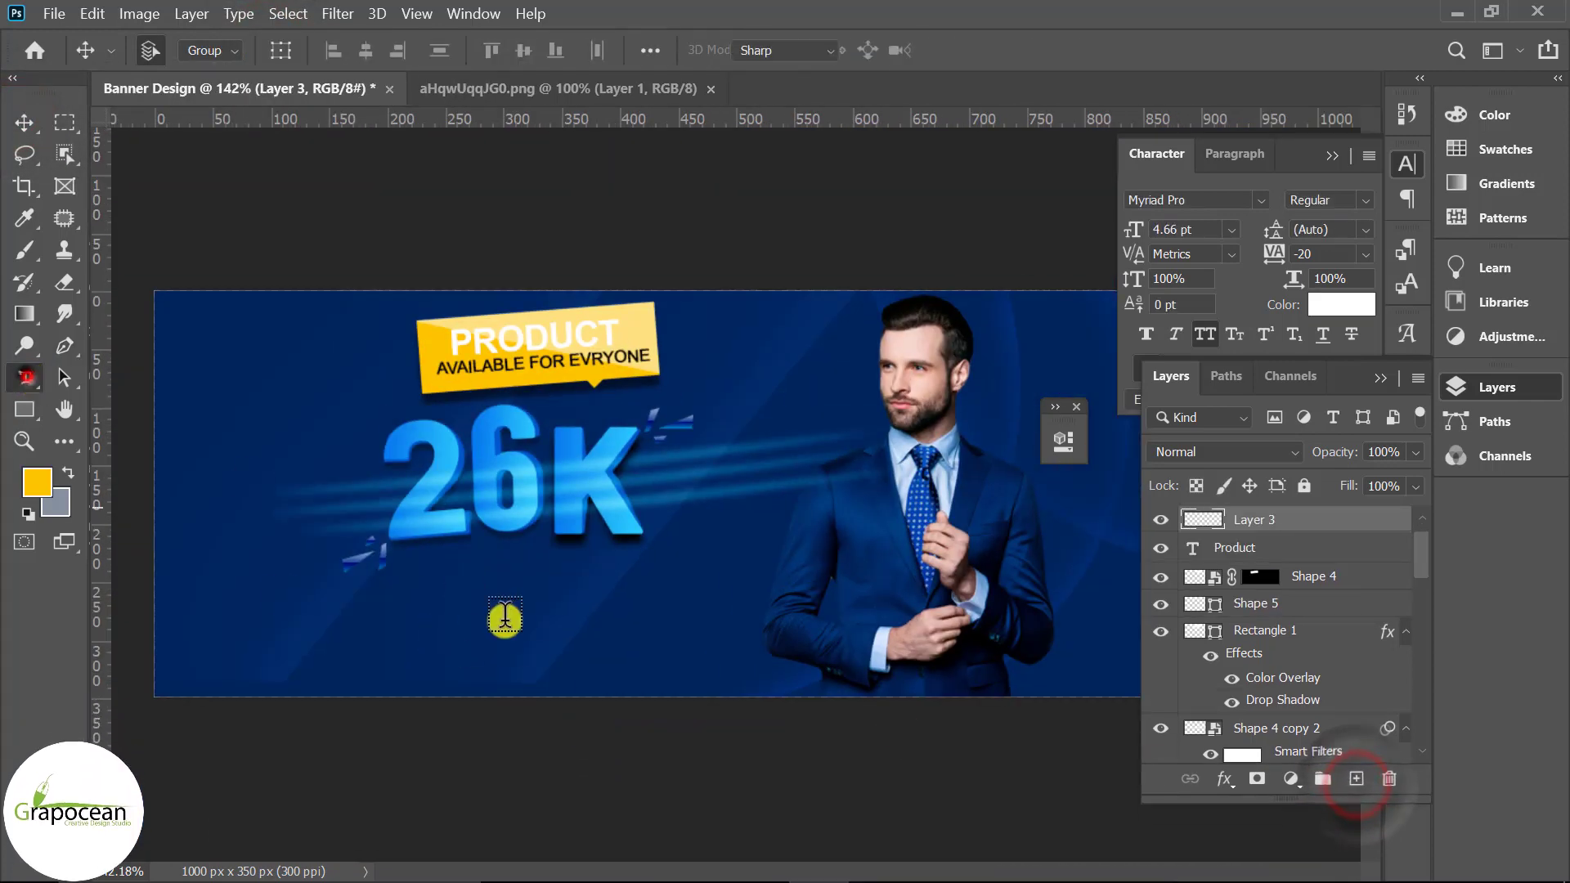
left_click(501, 646)
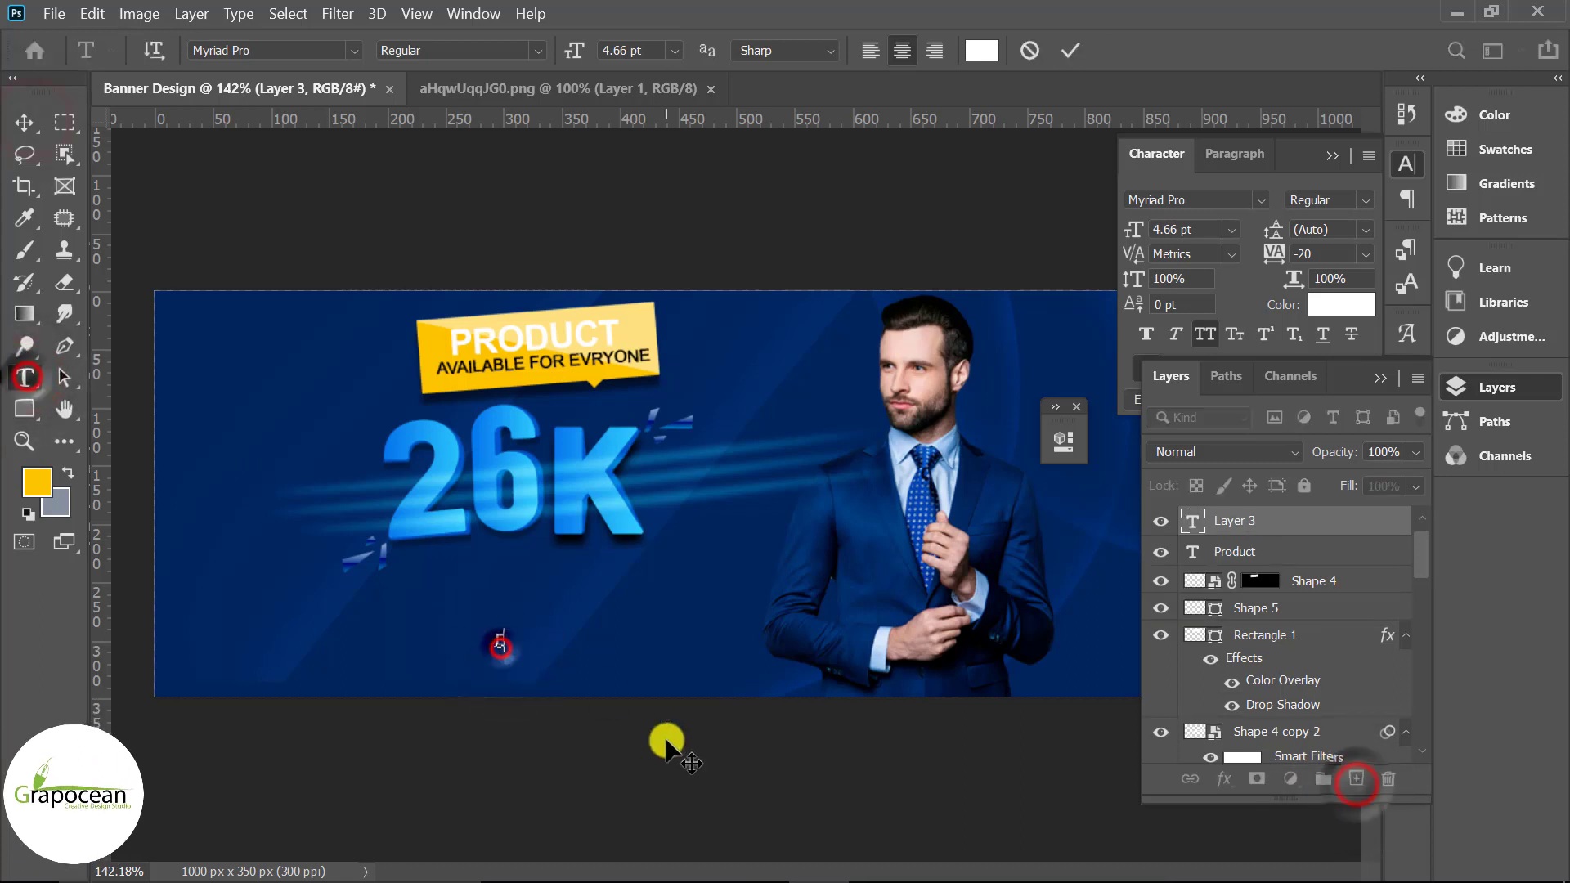
type("ENJOY OUR YOUTUBE CHANNEL")
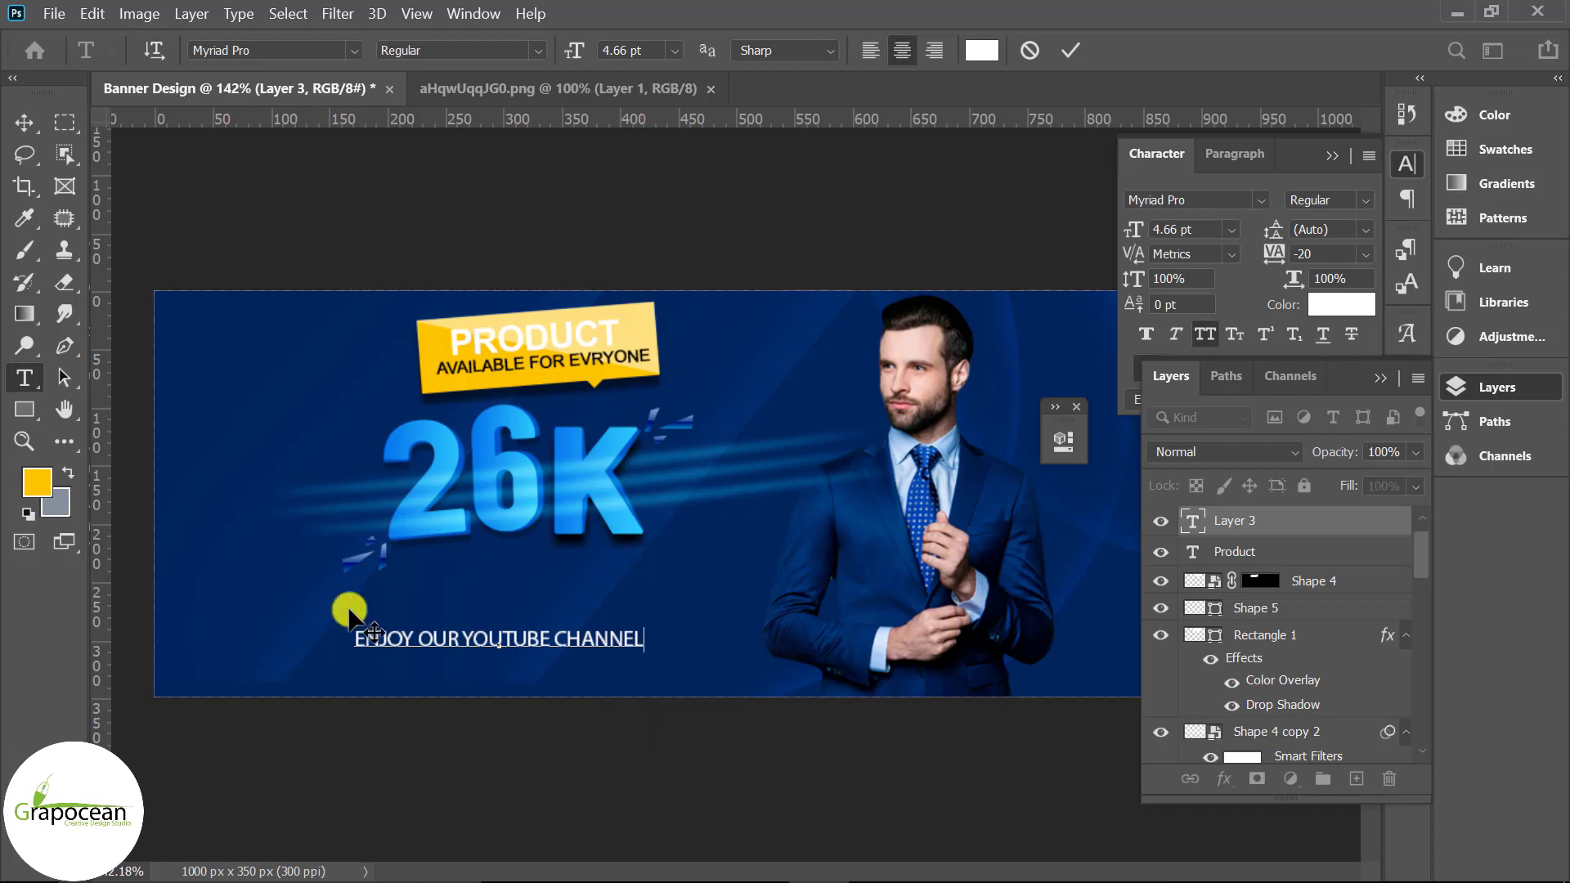
left_click(24, 123)
Step: Break the headline so CHANNEL sits on its own line
scroll(593, 642, "up", 2)
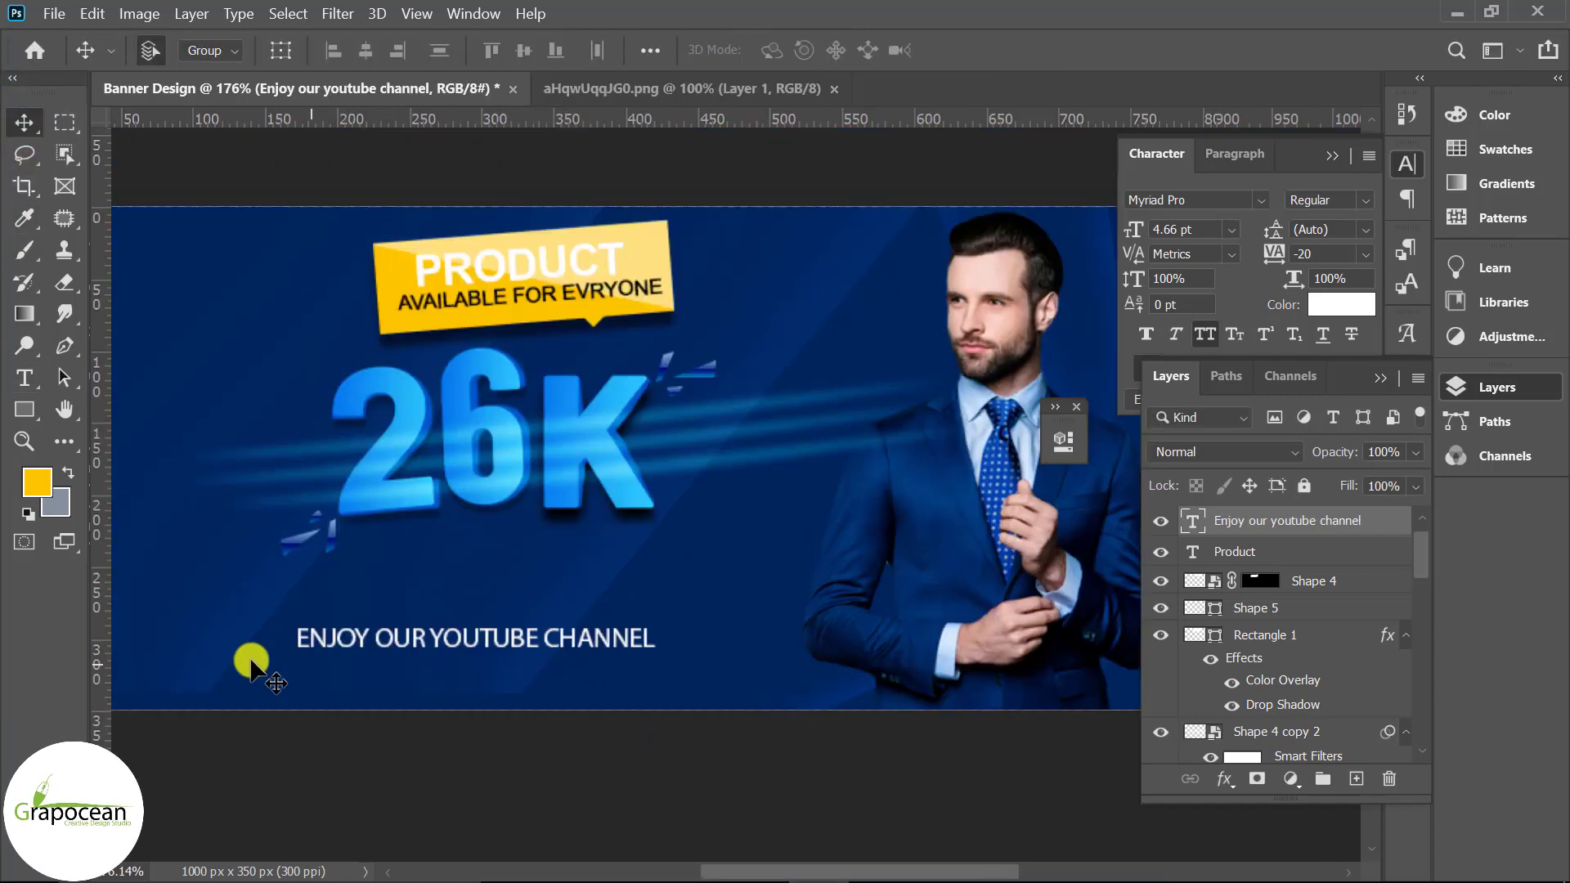
left_click(27, 378)
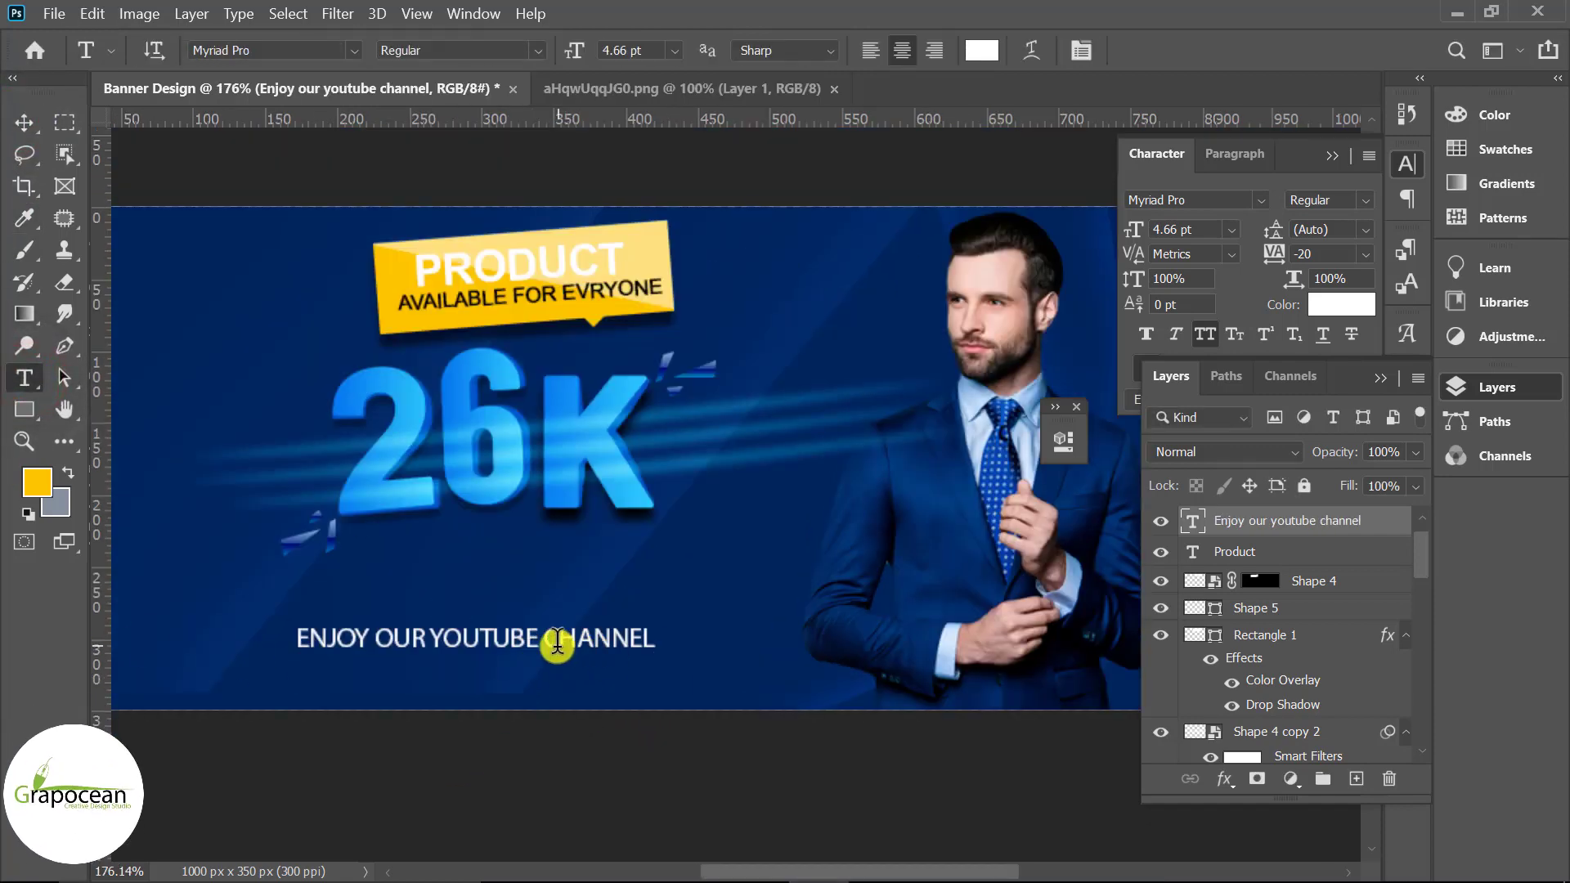
left_click(540, 638)
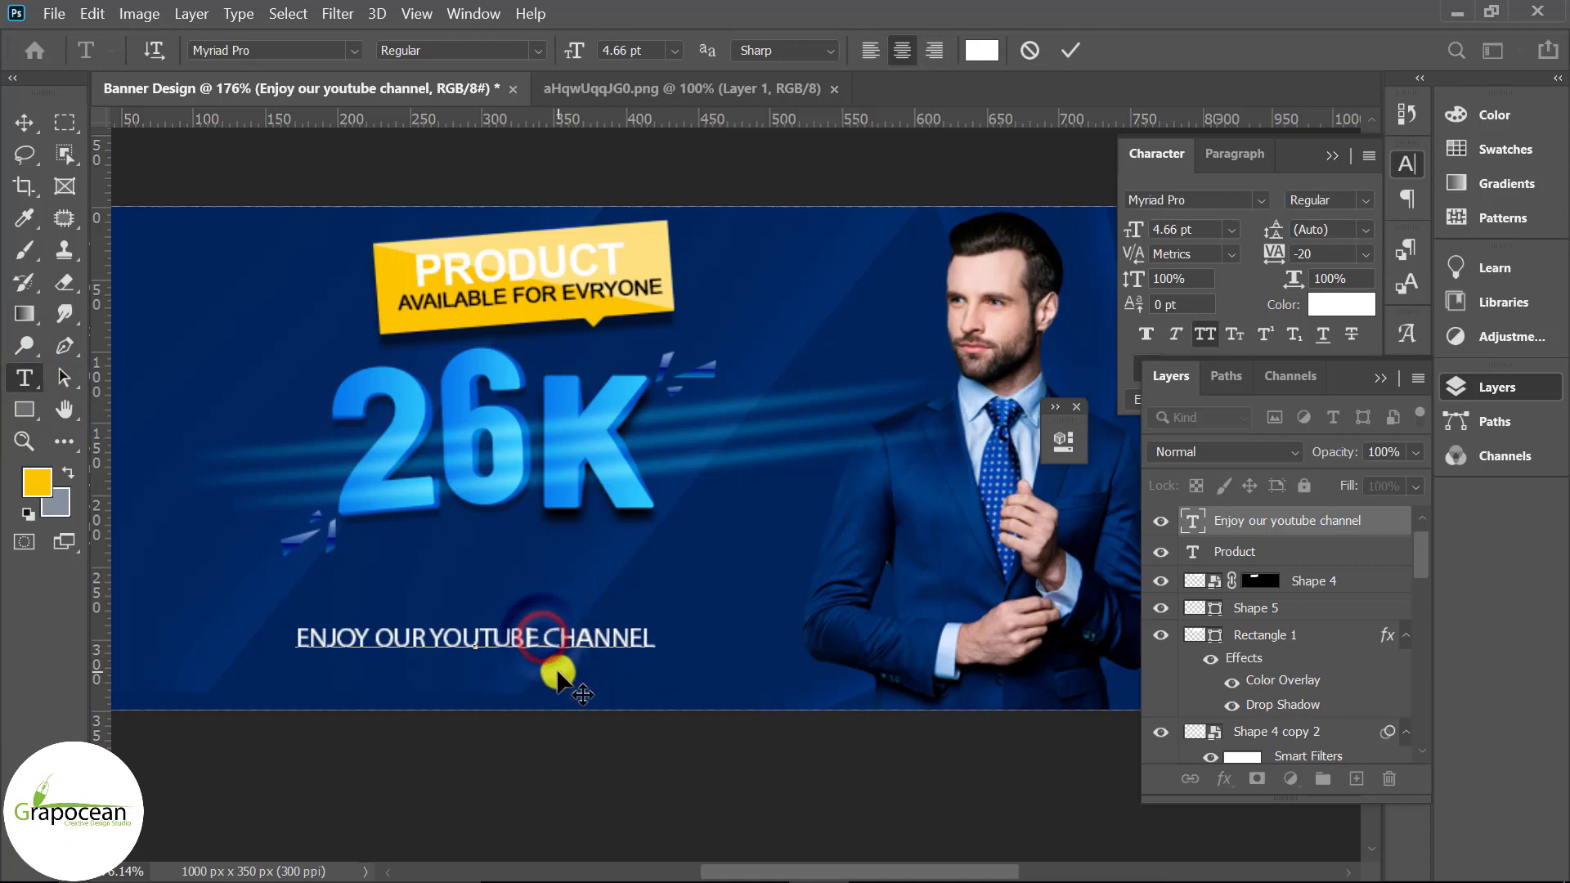
key("Return")
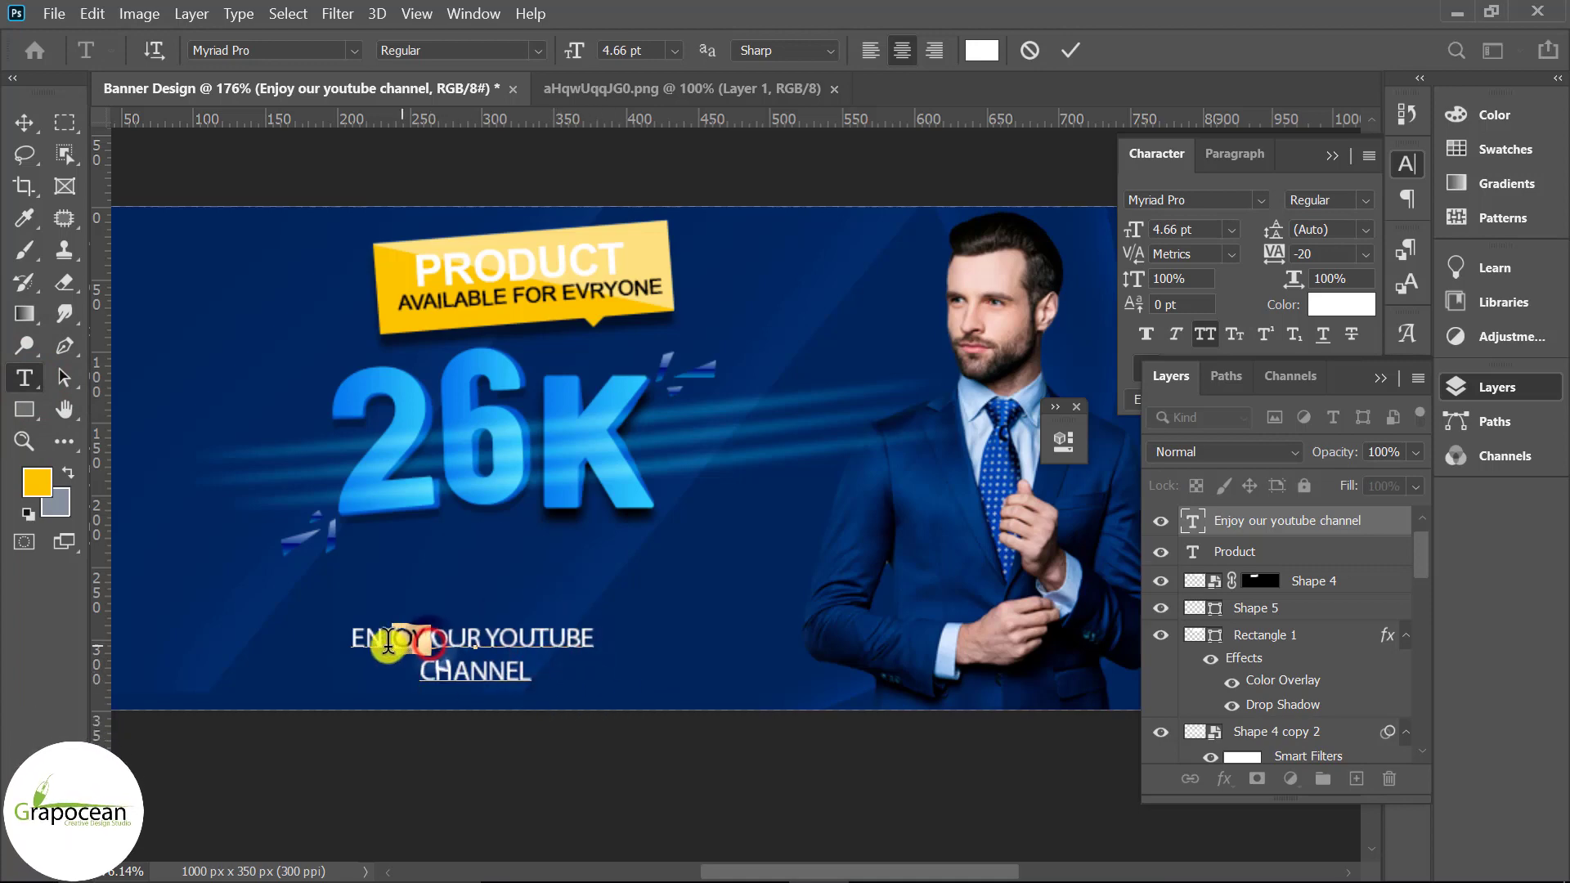
Step: Enlarge the ENJOY OUR YOUTUBE line to 7.54 pt (×1.6) and set it in Bebas
left_click_drag(591, 638, 352, 638)
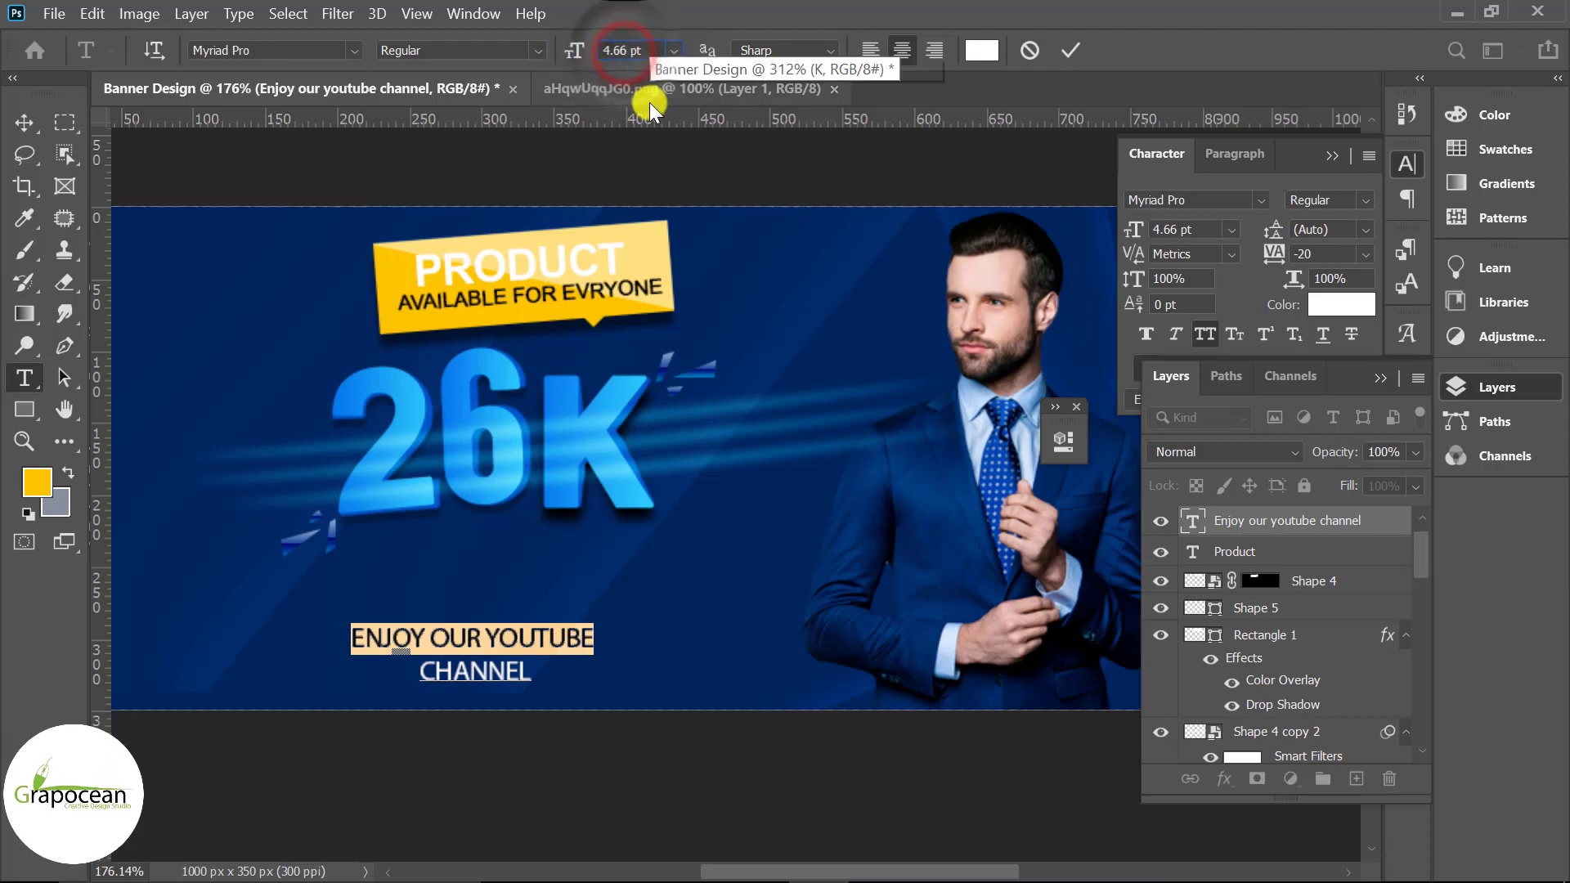
type("*1.6")
key("Return")
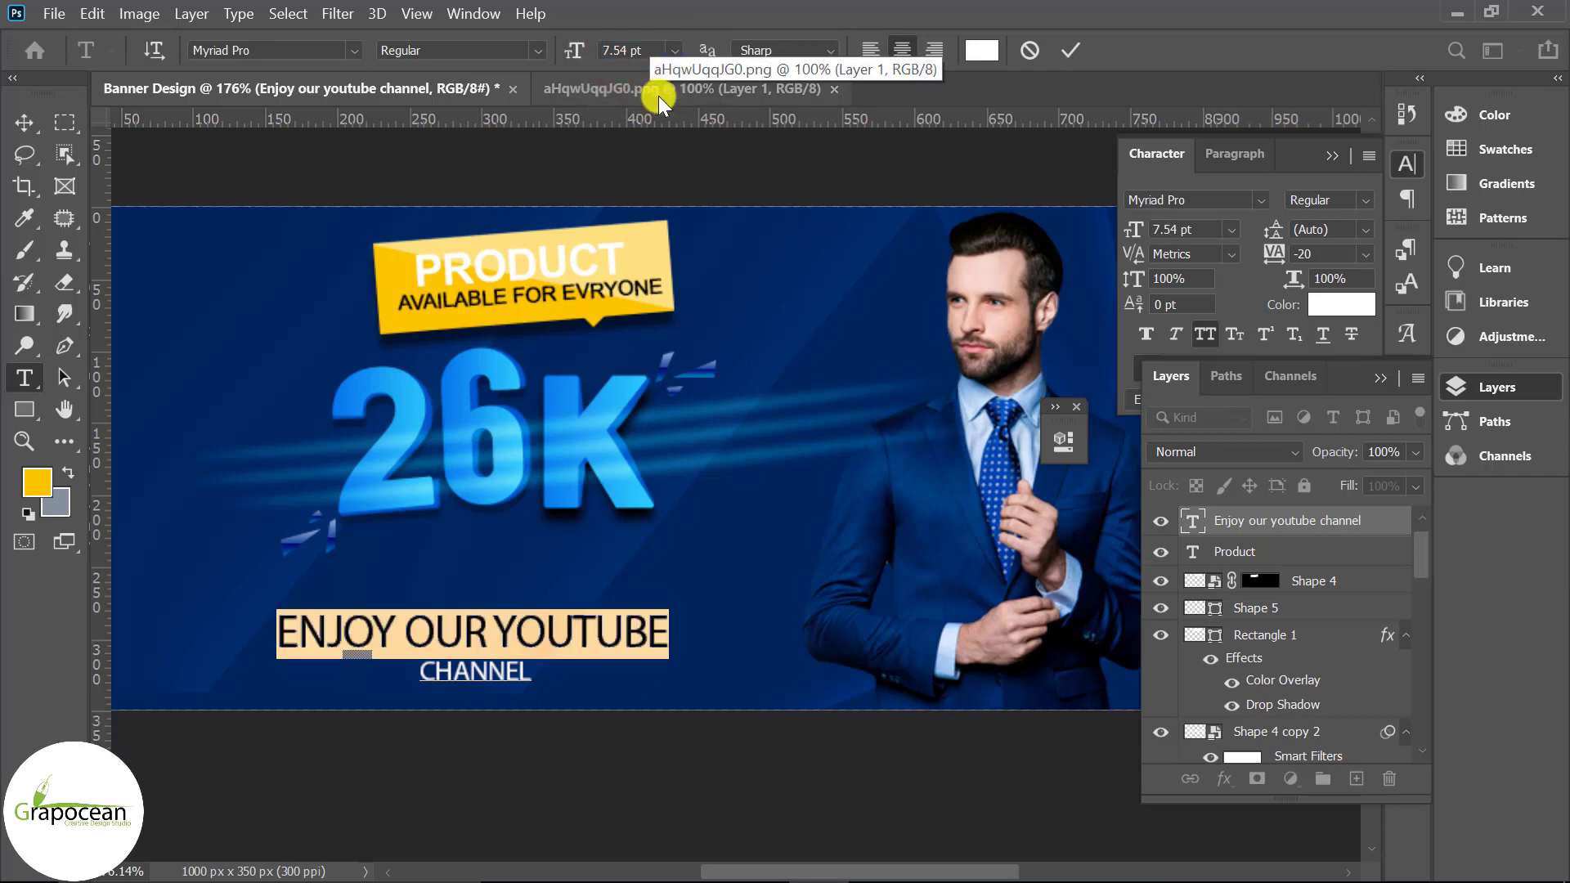
left_click(352, 51)
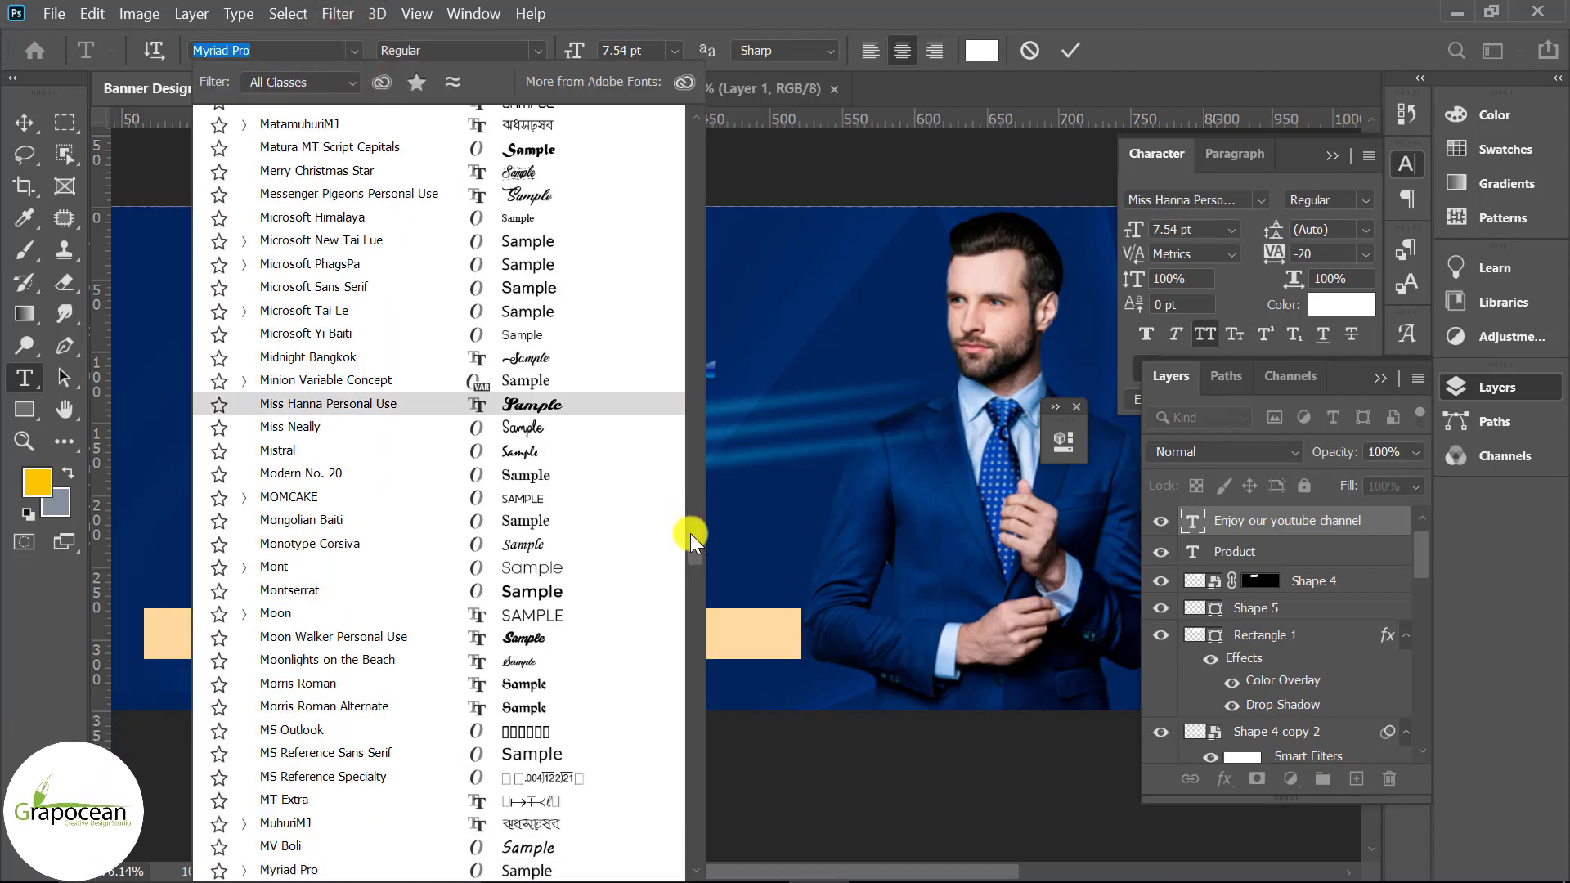
left_click_drag(690, 533, 685, 296)
left_click_drag(700, 141, 699, 130)
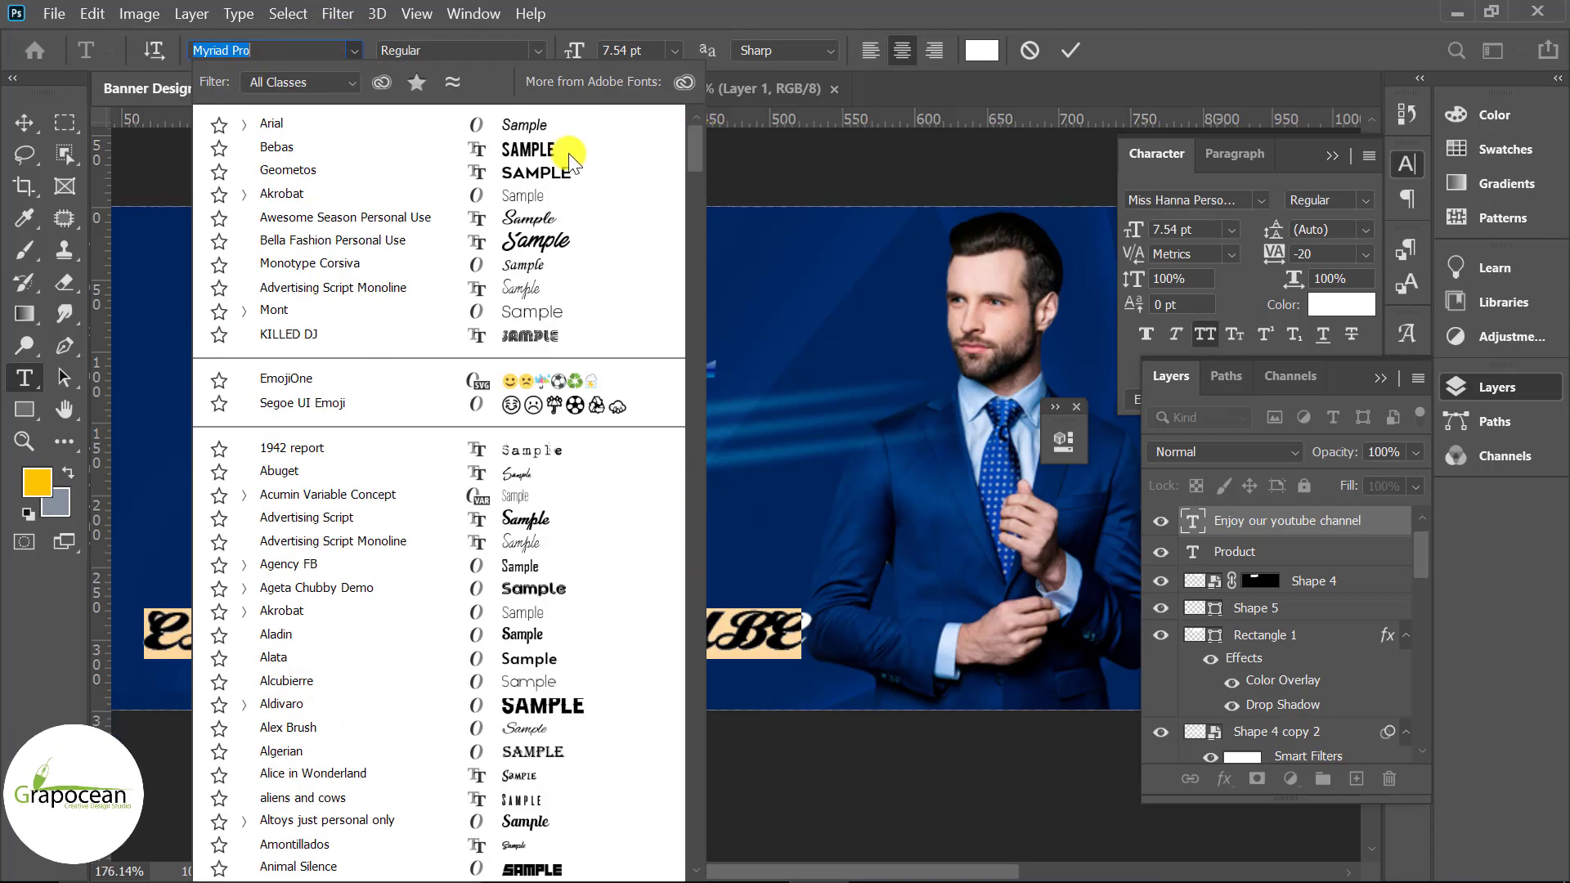
left_click(545, 147)
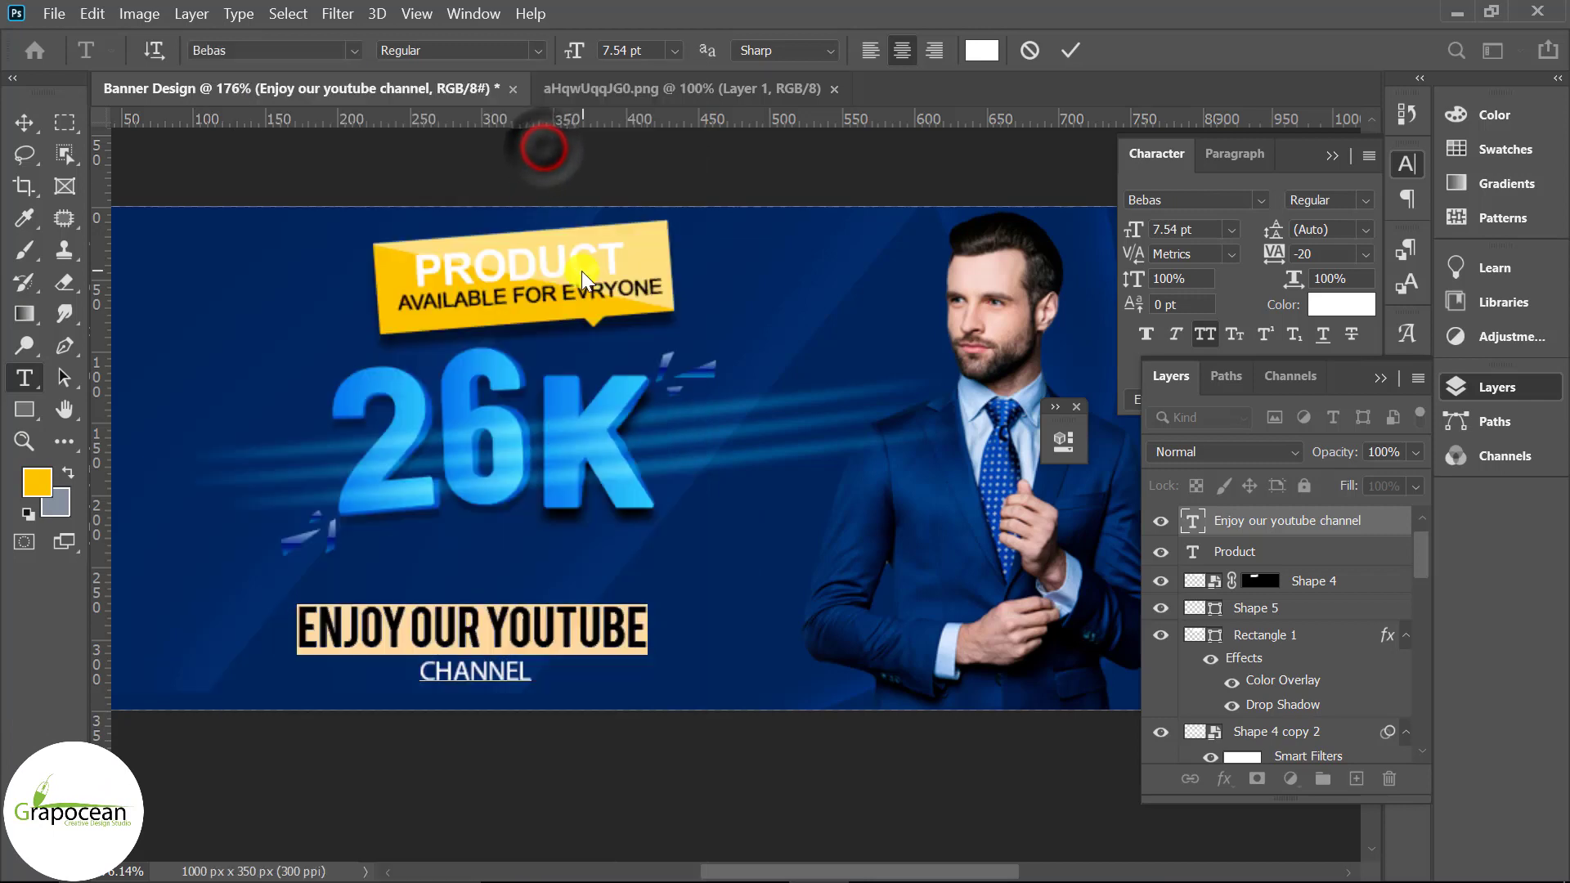
left_click(421, 627)
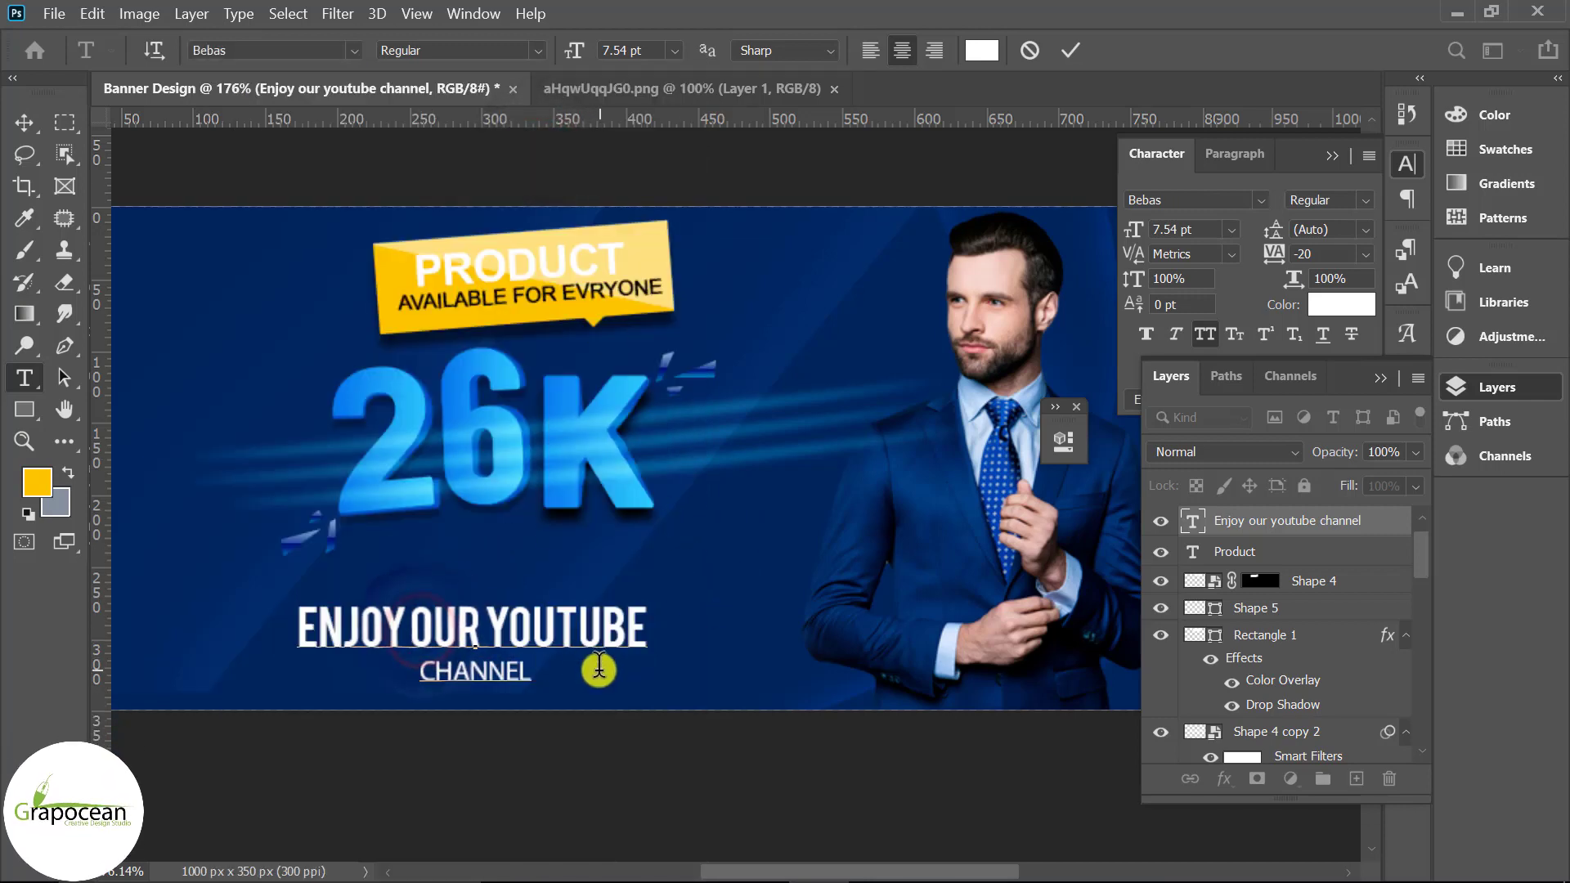
left_click(23, 123)
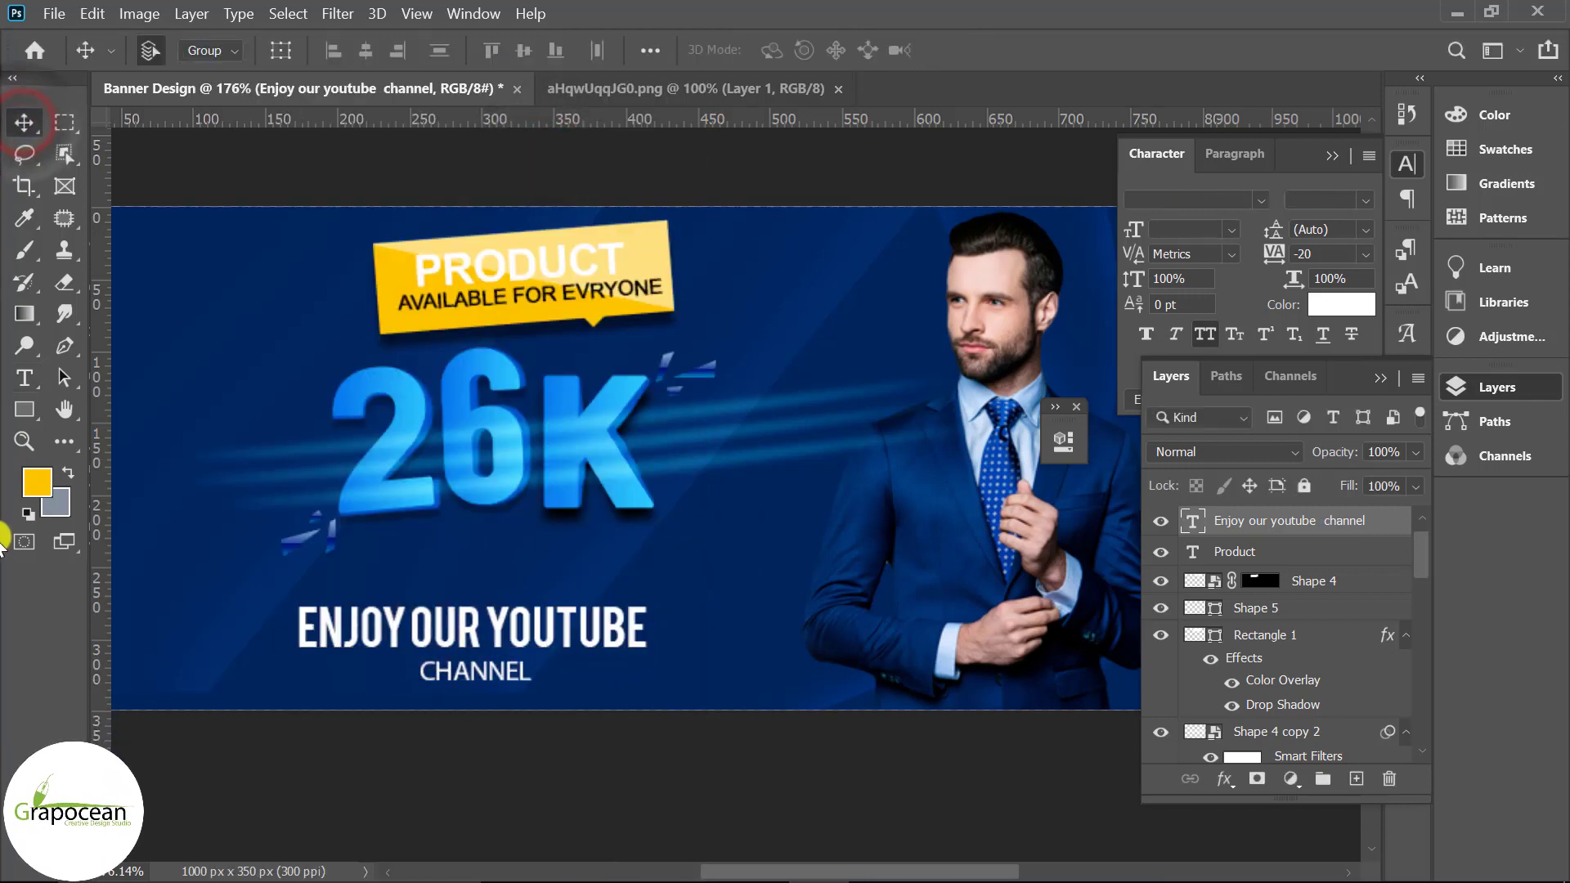
Step: Colour the word YOUTUBE with yellow #fdc400 sampled from the PRODUCT label
left_click_drag(491, 630, 648, 630)
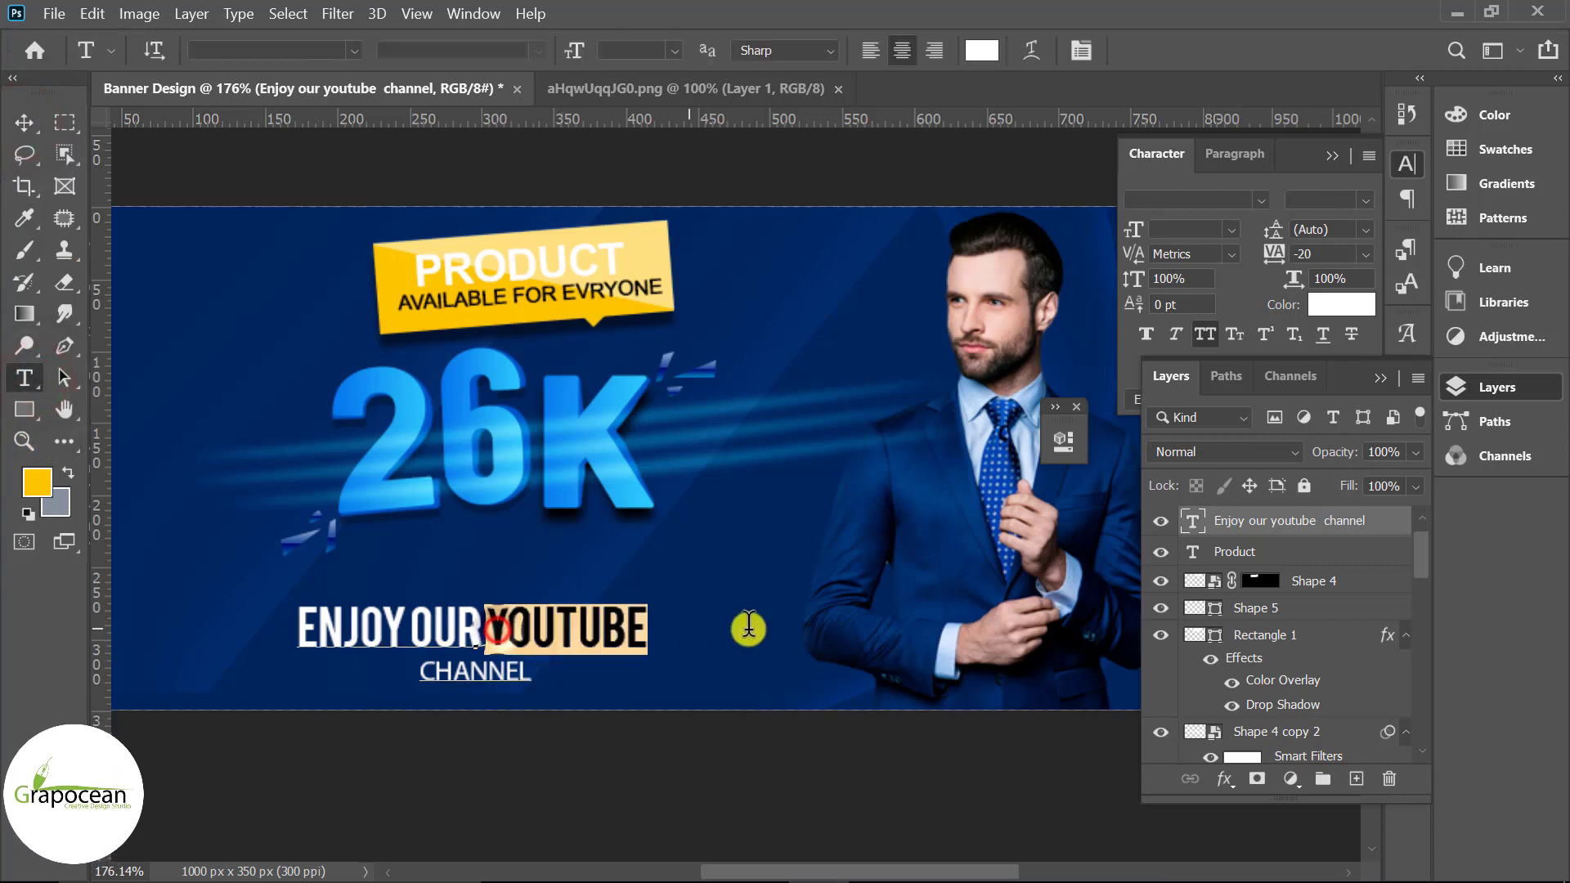
left_click(981, 49)
left_click(642, 257)
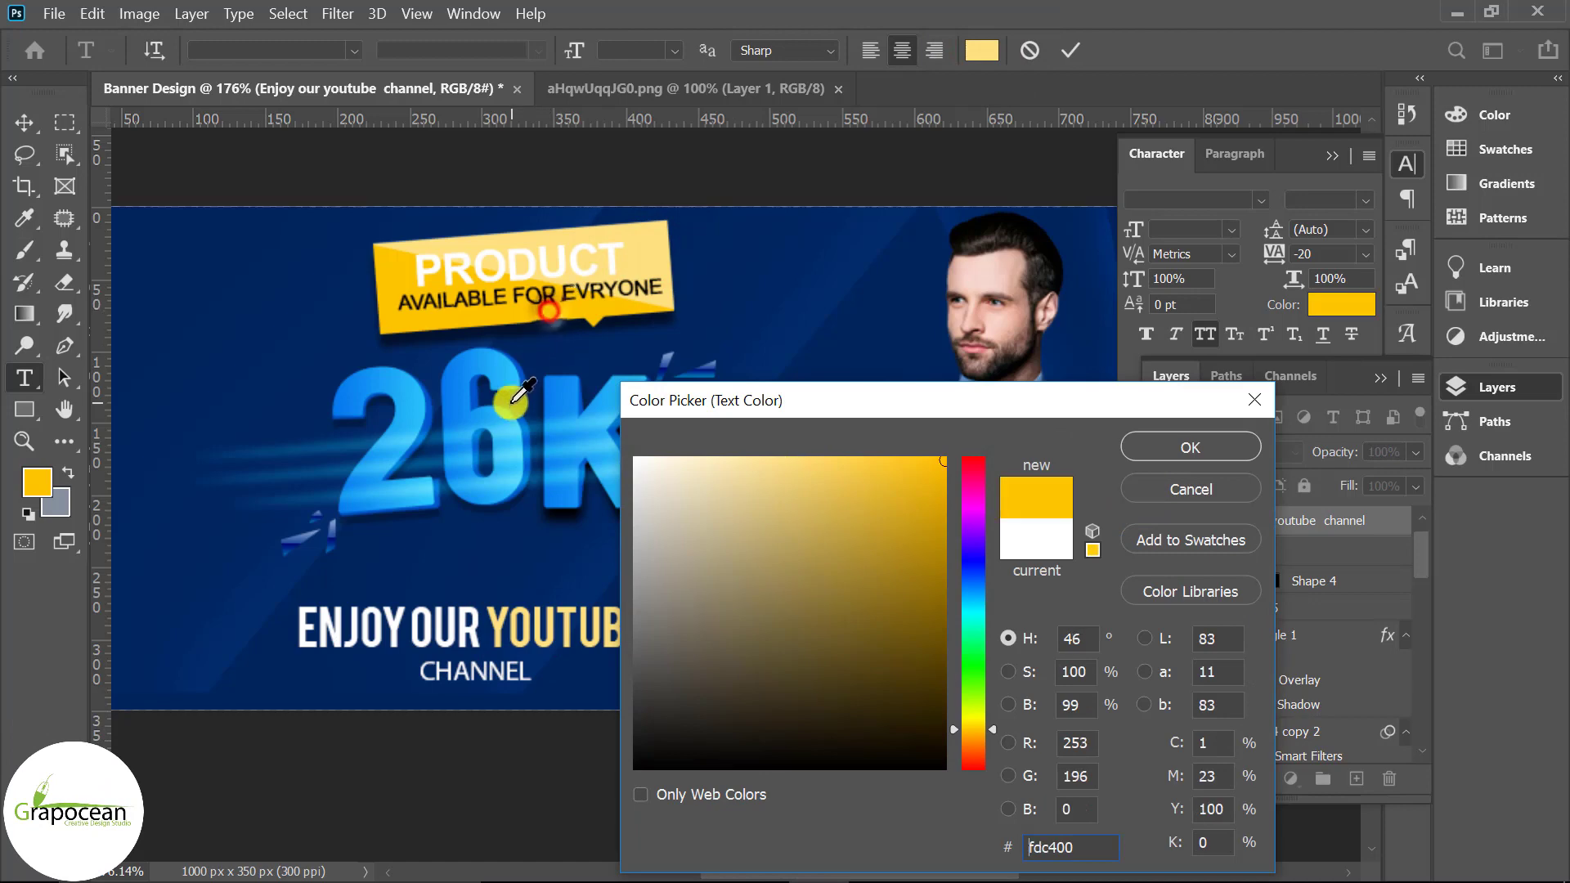
left_click(1191, 447)
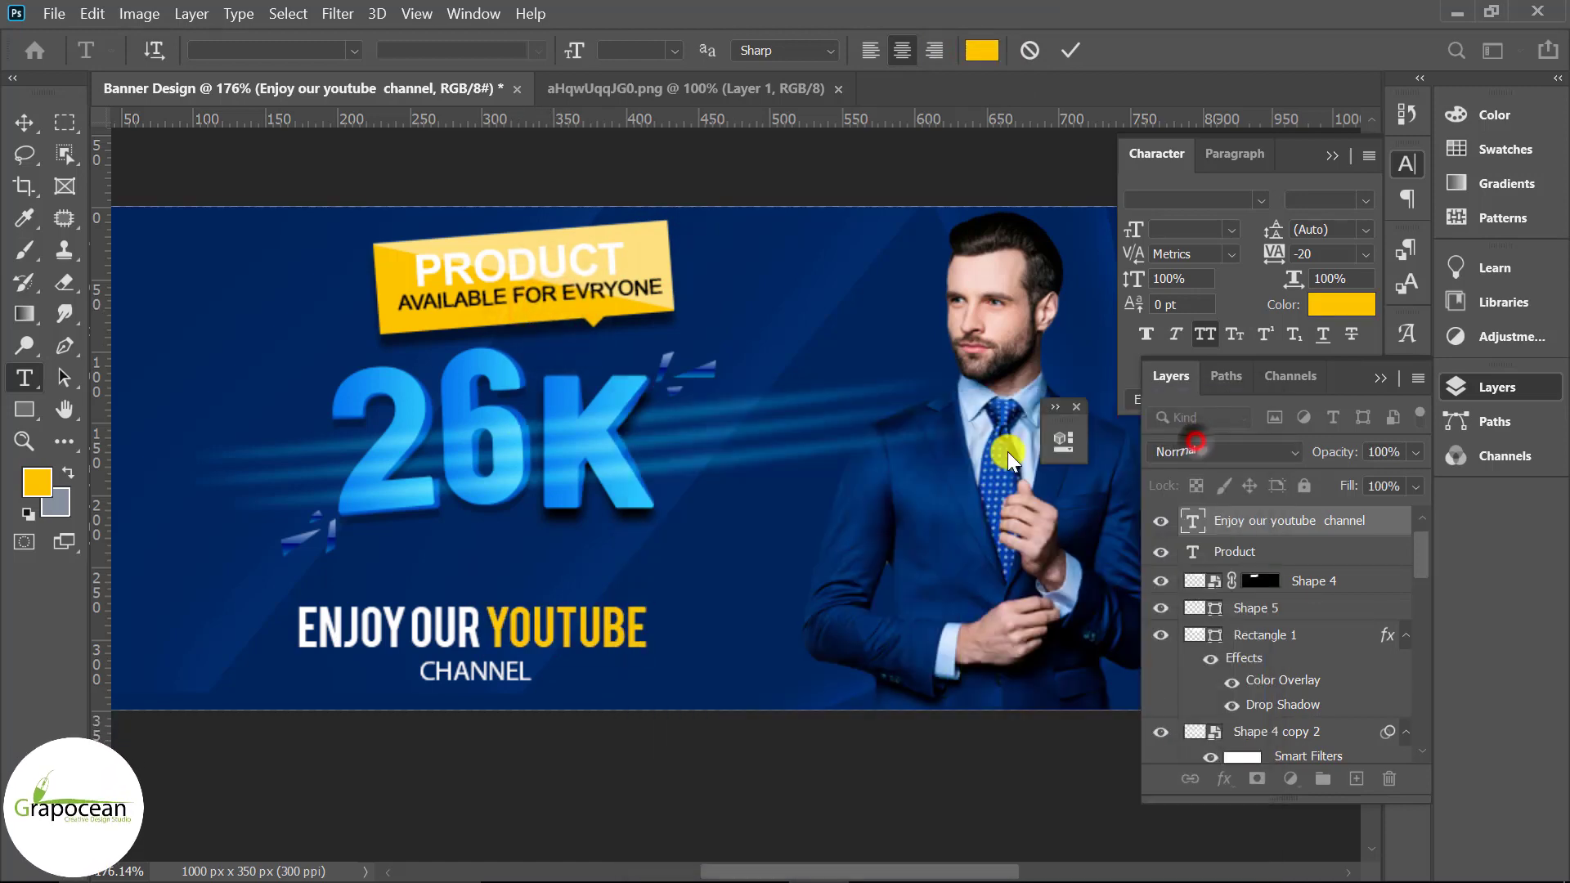
left_click(25, 123)
Step: Shift the headline block about 24 px to the right
key("ctrl+0")
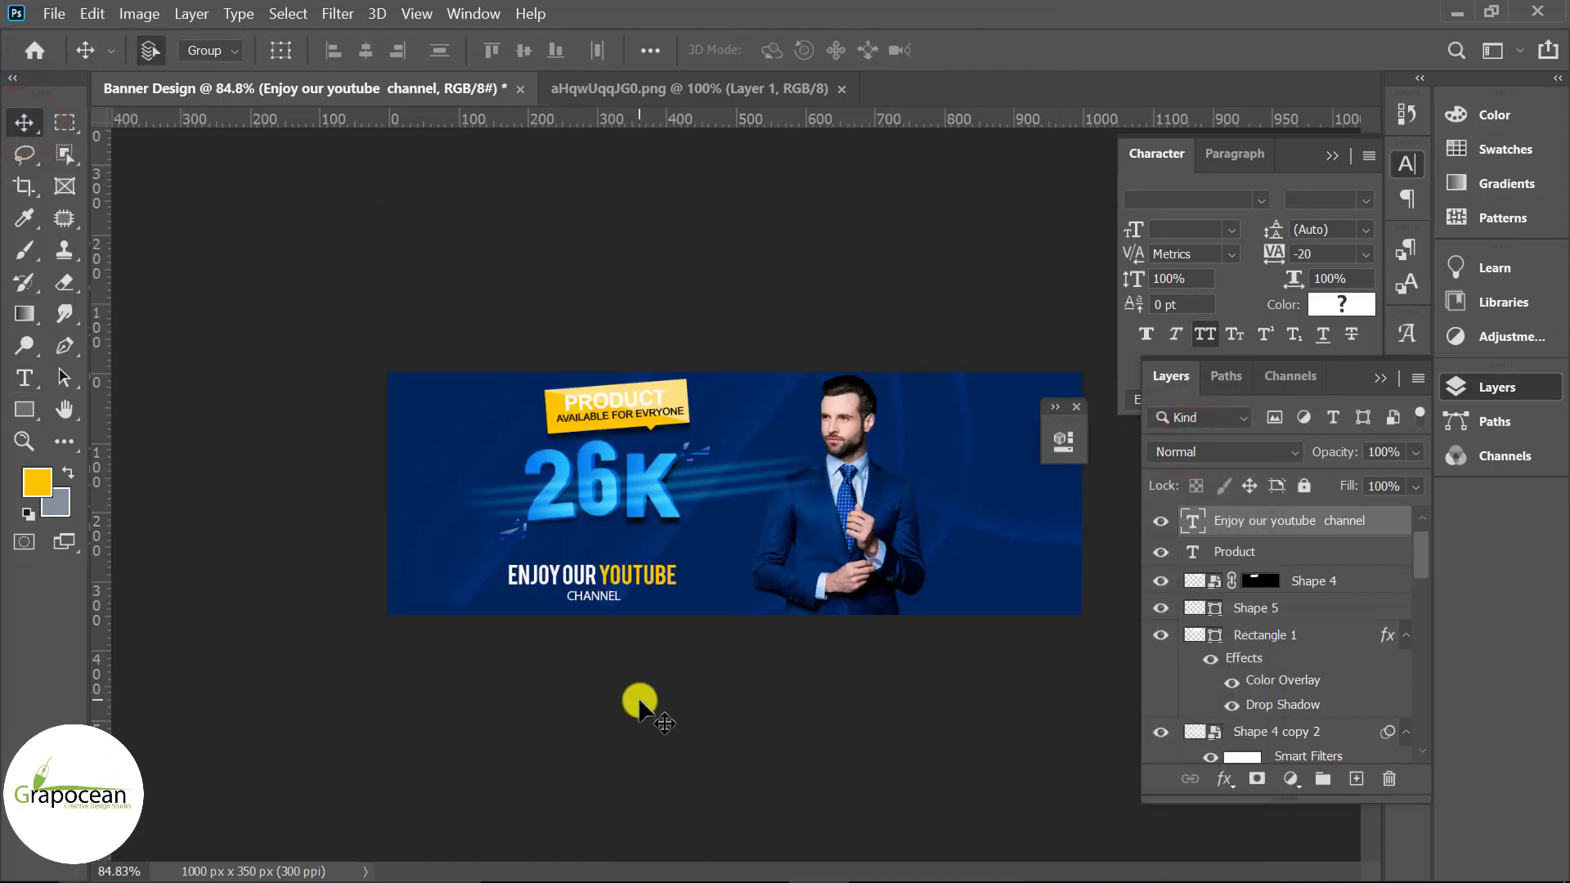
key("ctrl+plus")
left_click_drag(609, 646, 631, 606)
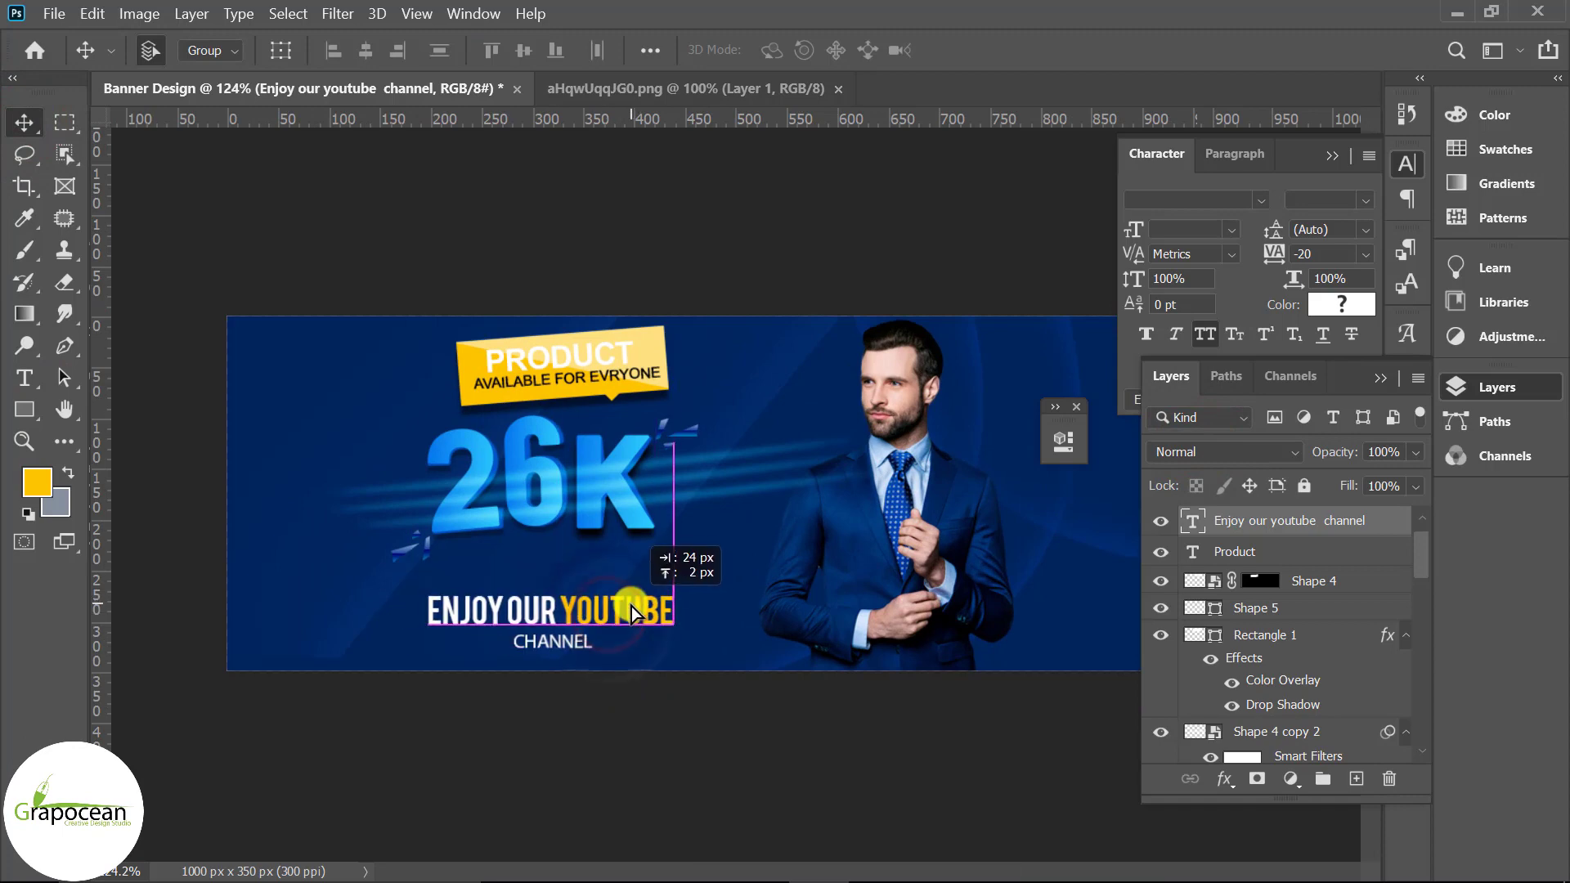
scroll(764, 670, "up", 1)
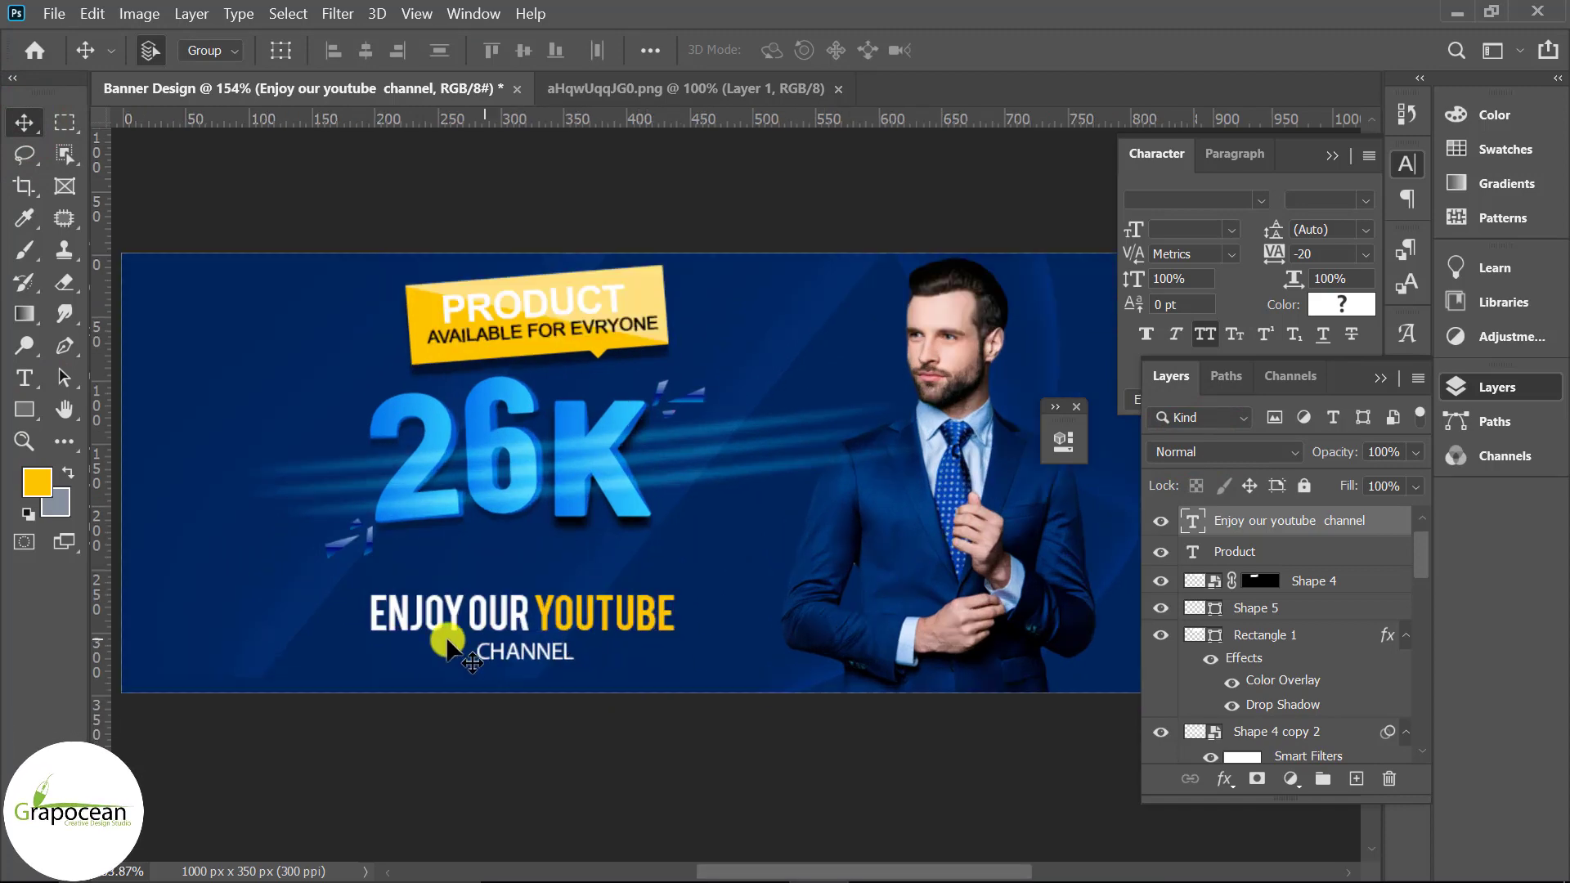
left_click(27, 381)
left_click_drag(479, 654, 613, 659)
key("ctrl+c")
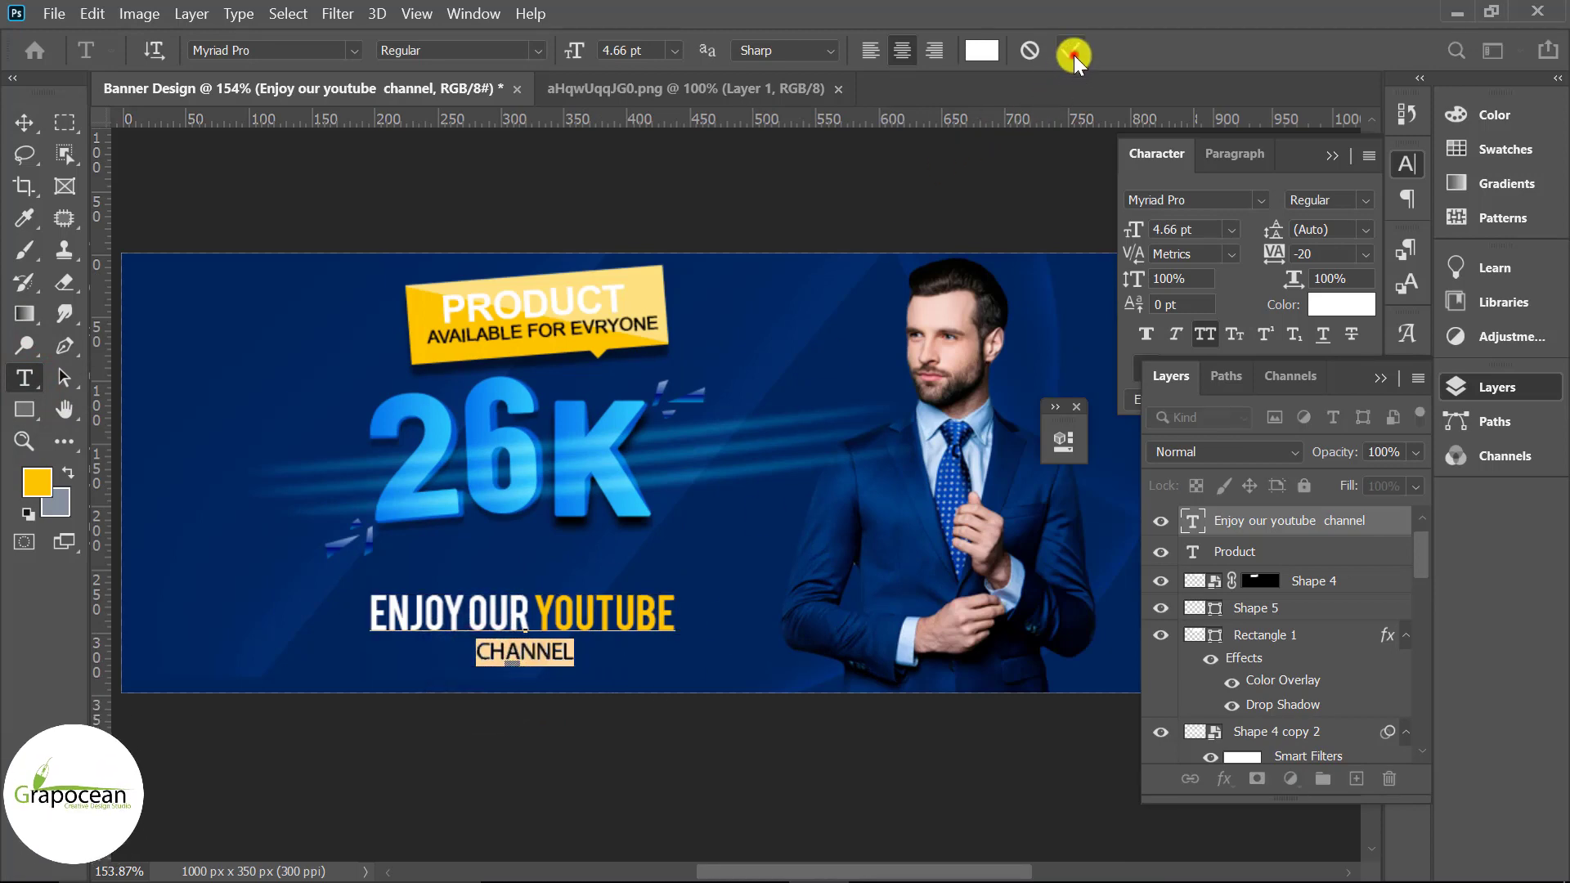
left_click(1071, 50)
left_click(524, 573)
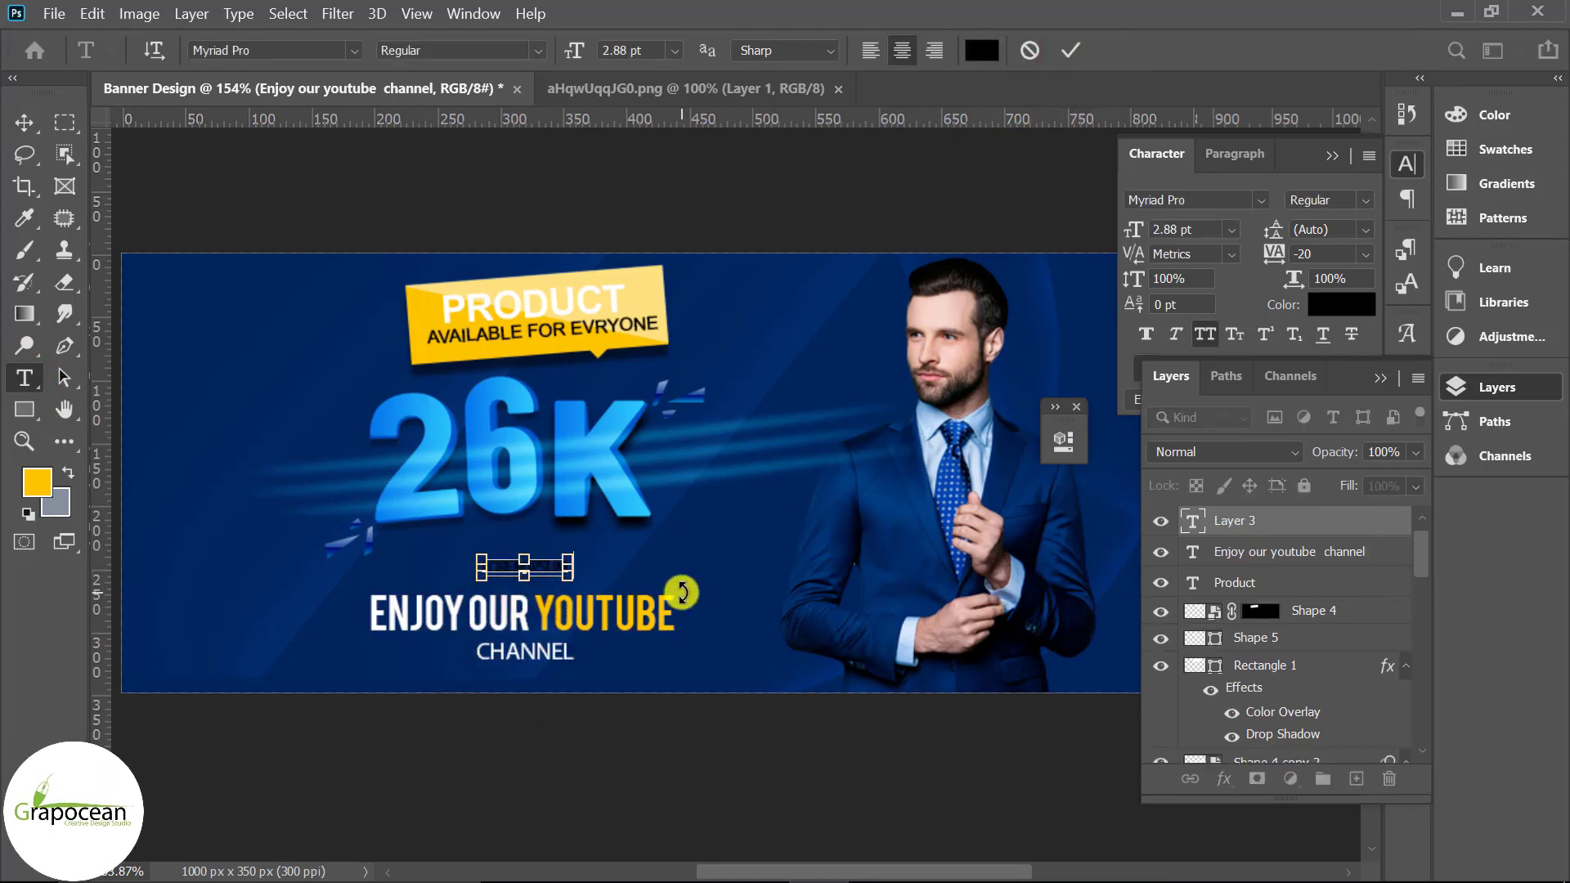
key("ctrl+v")
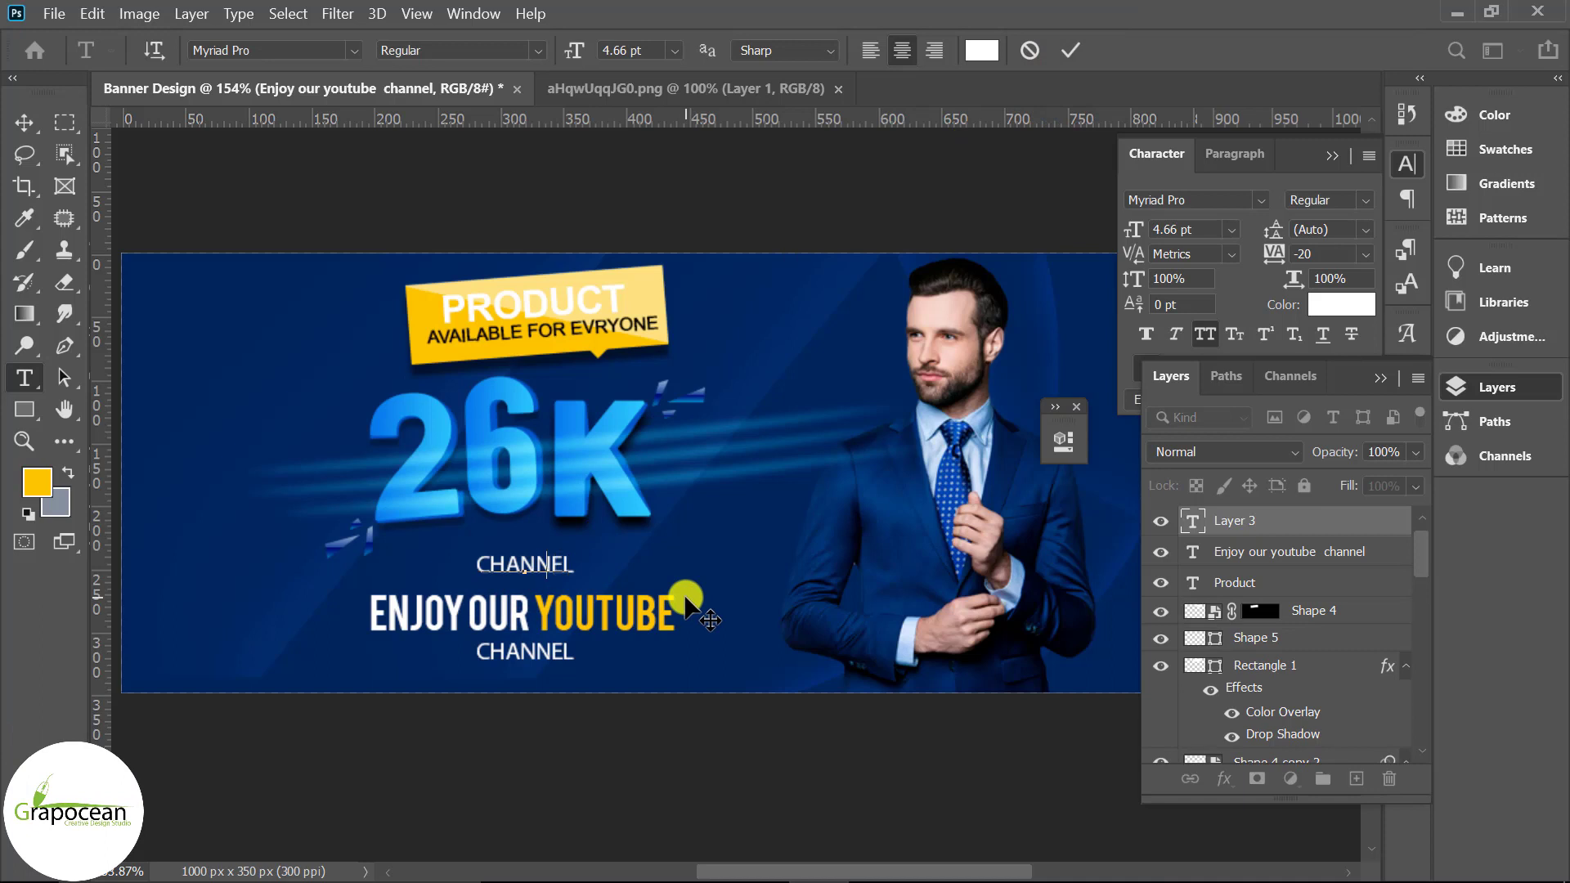
key("ctrl+a")
type("W")
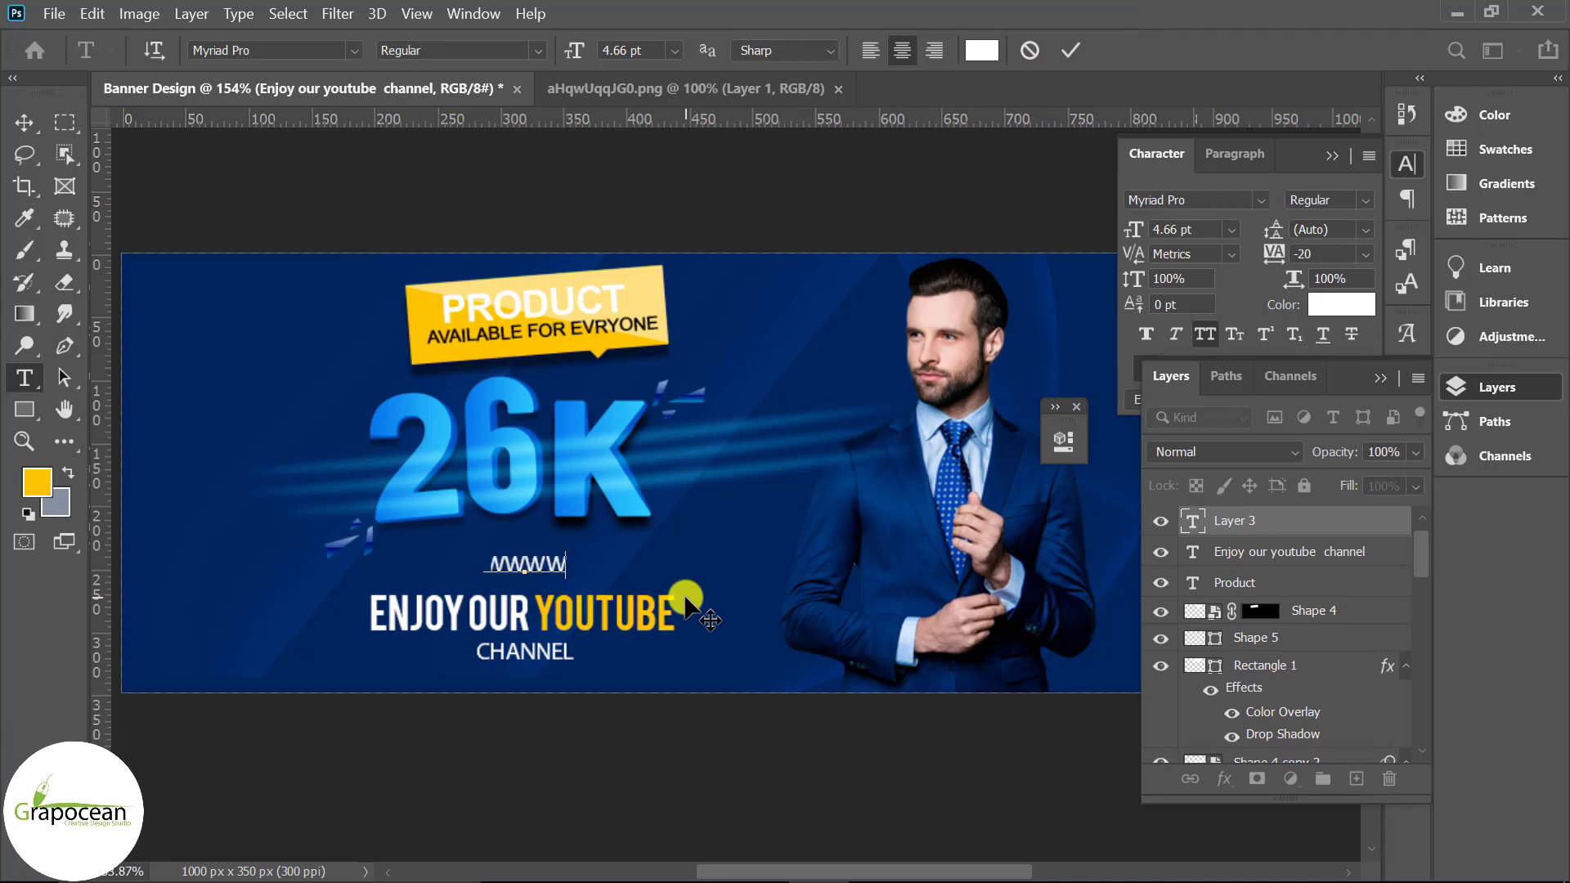
type(".GRAPO")
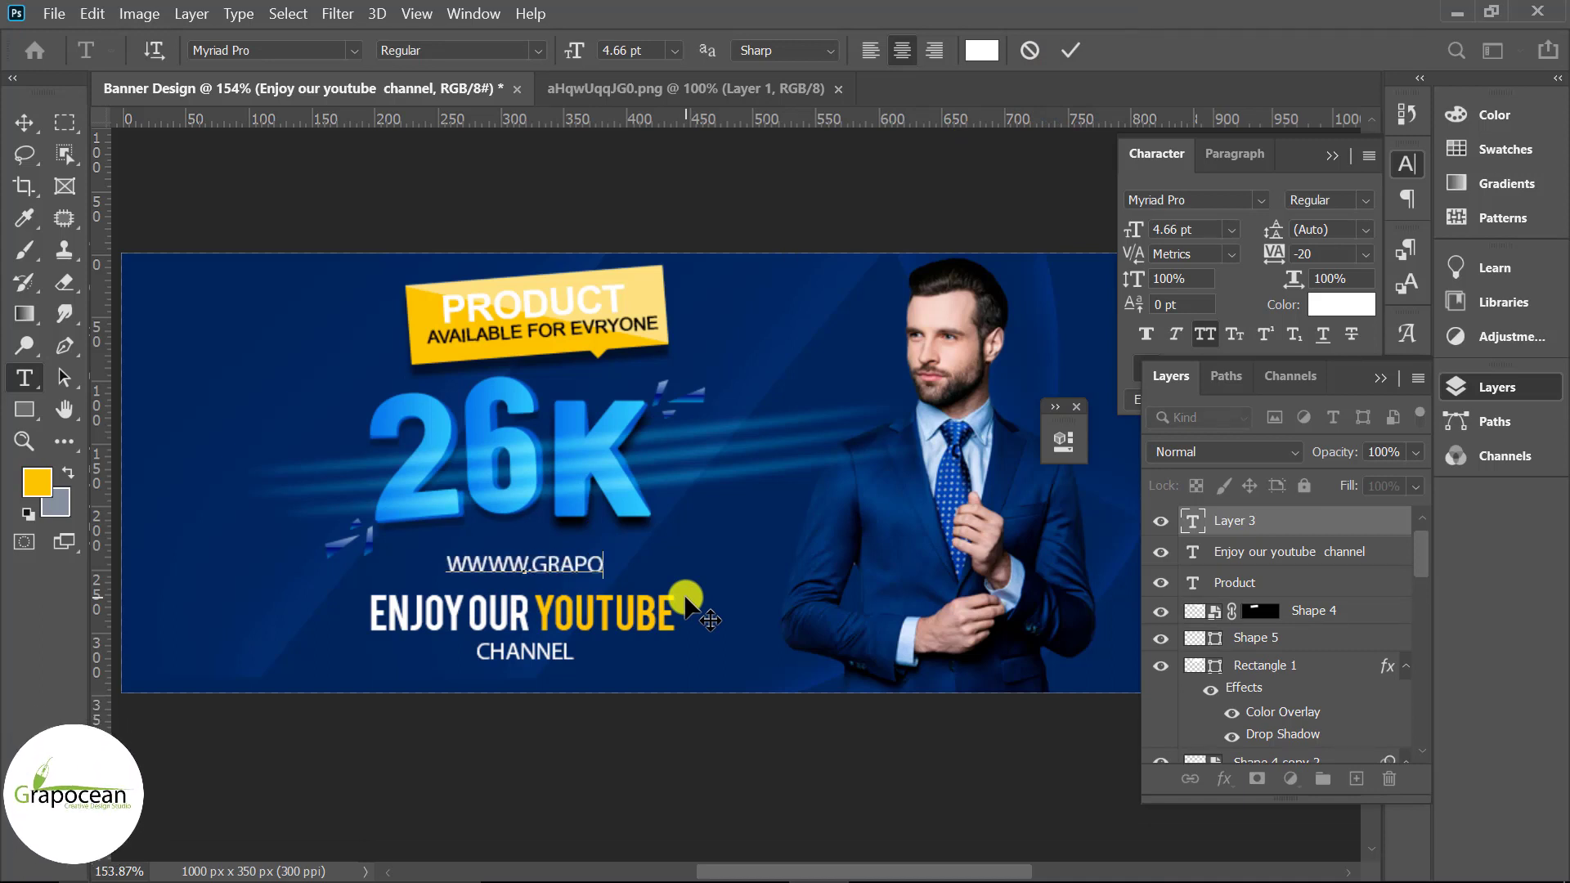
type("CEAN.COM")
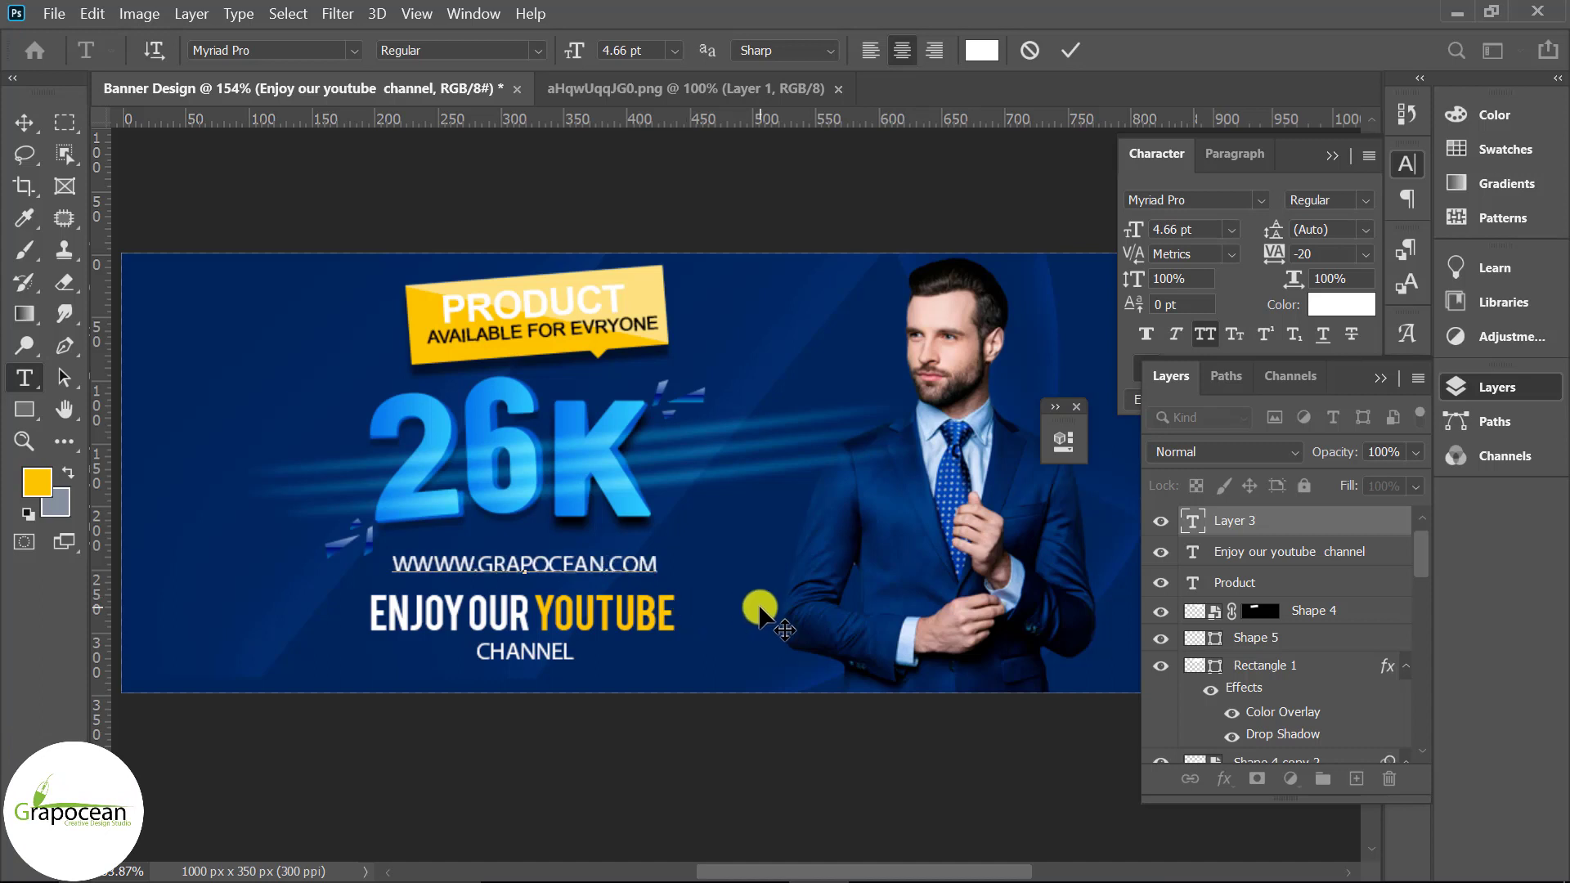
left_click(447, 573)
key("BackSpace")
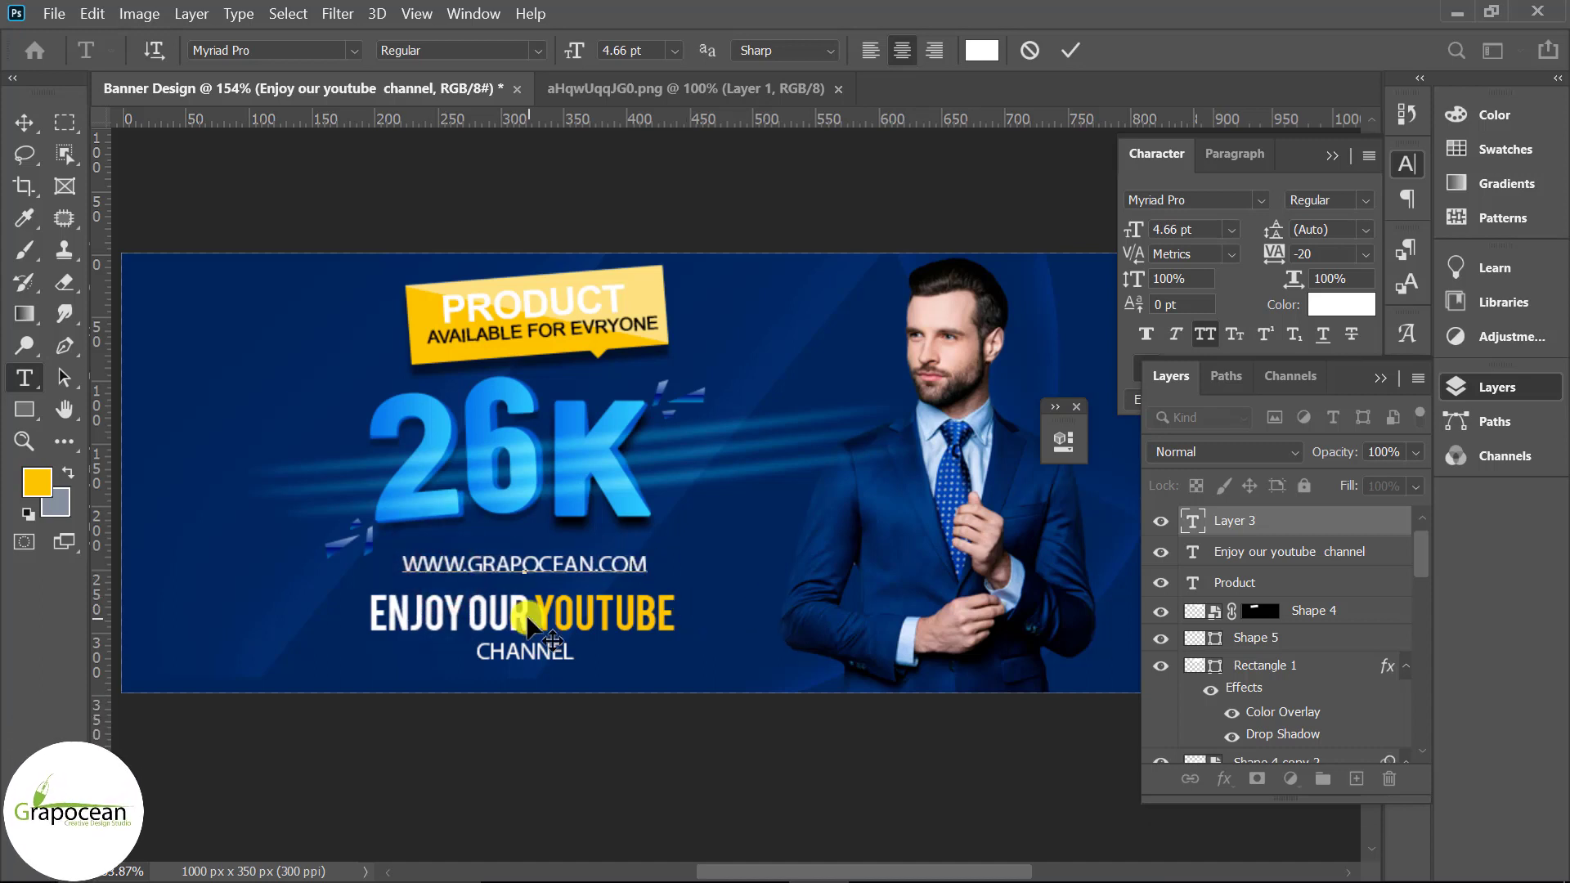
Step: Turn off All Caps so the website address shows in lowercase
left_click_drag(646, 564, 402, 564)
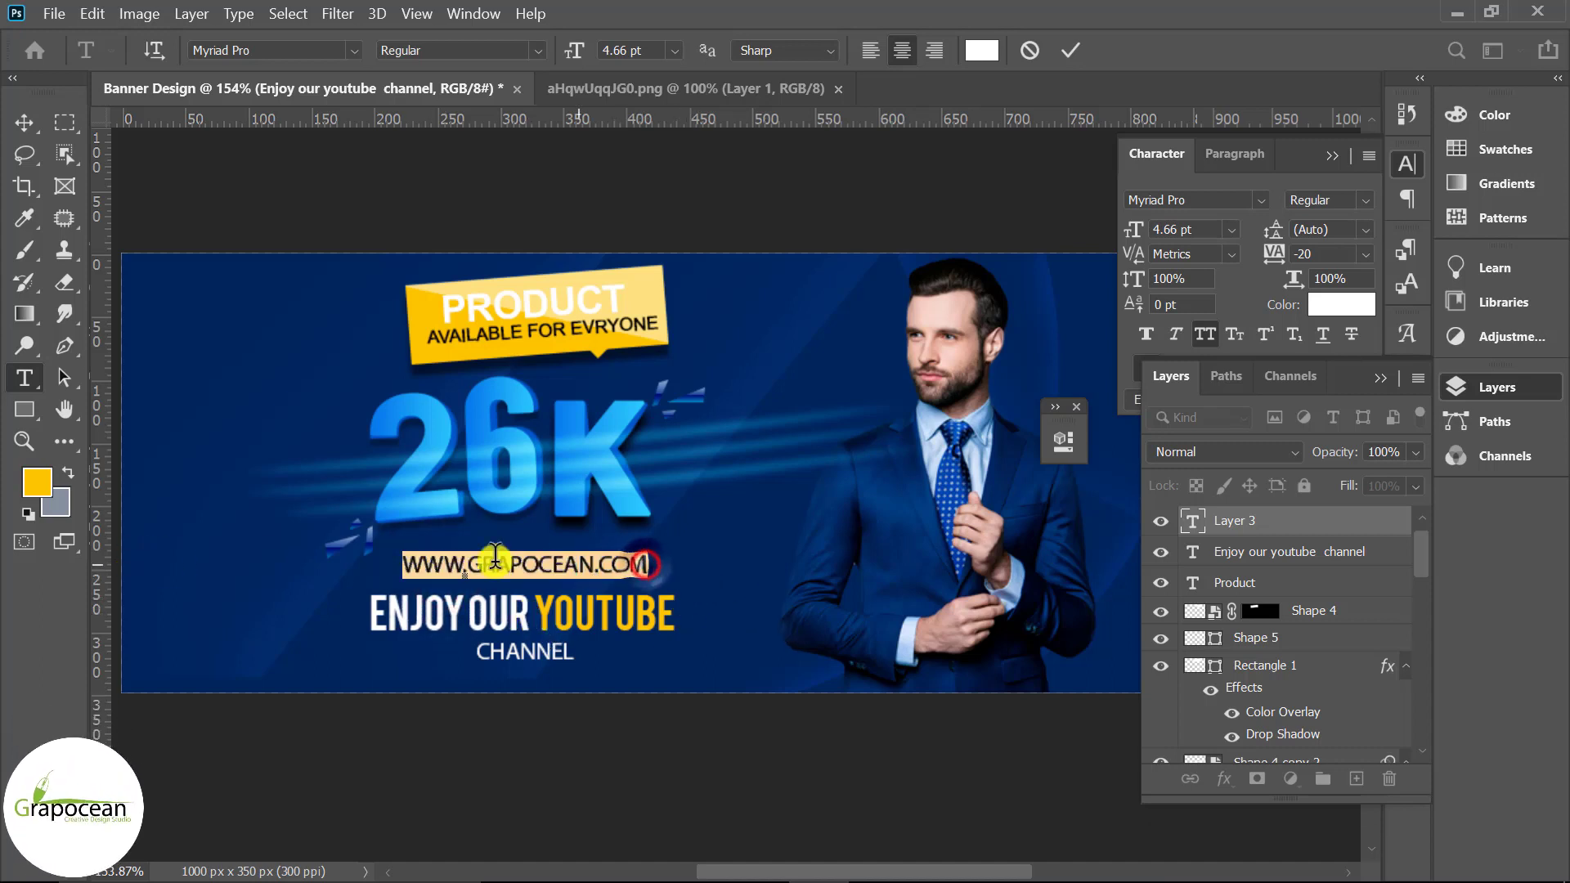
left_click(1210, 329)
left_click(24, 123)
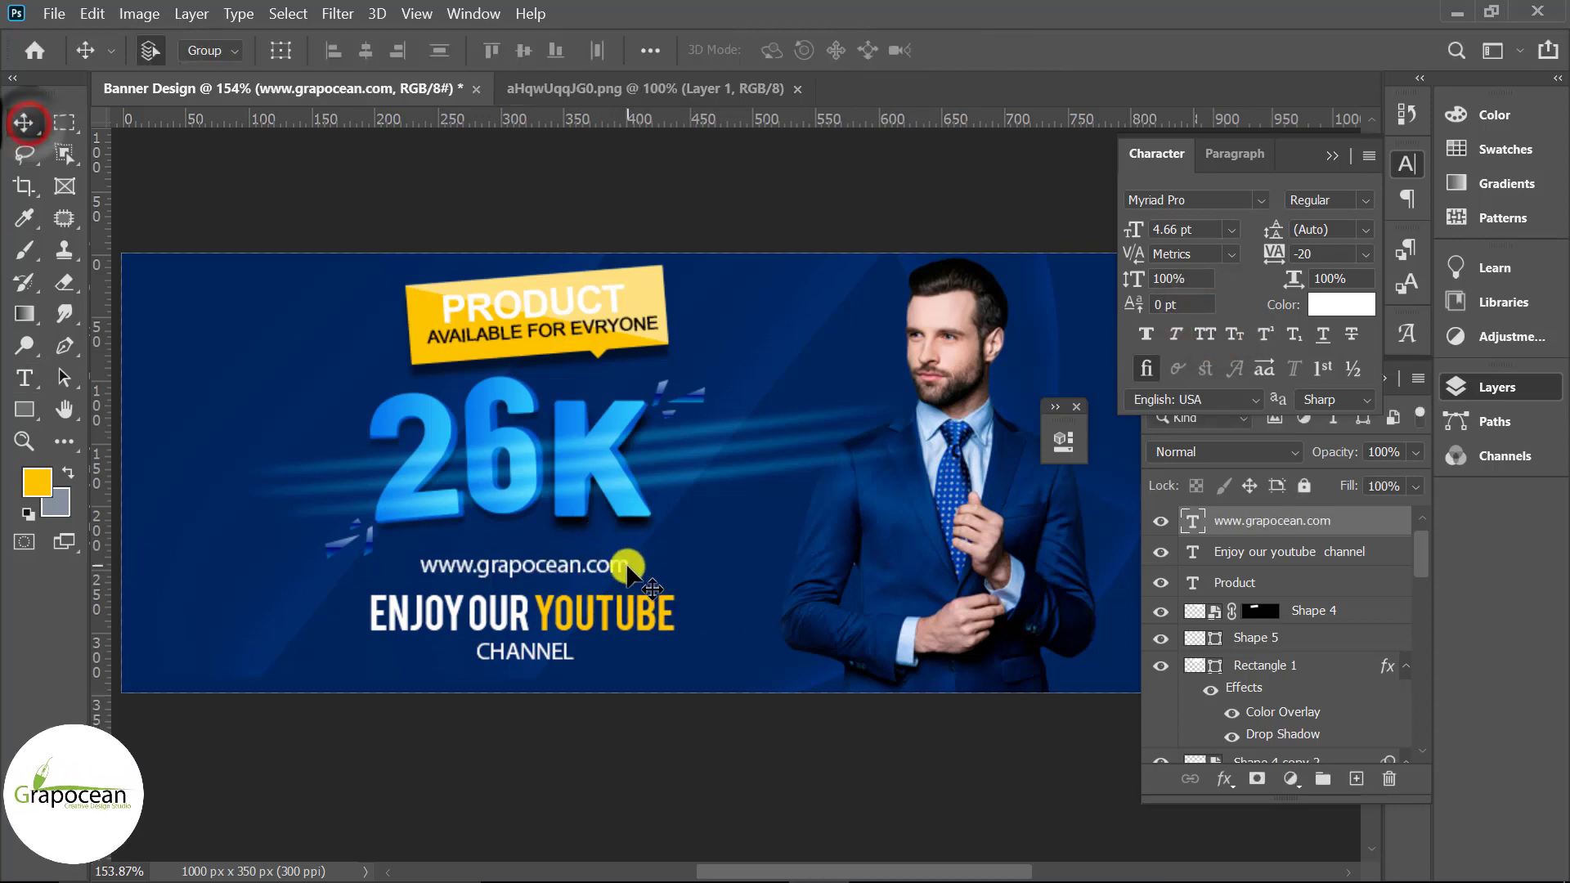
scroll(671, 655, "down", 5)
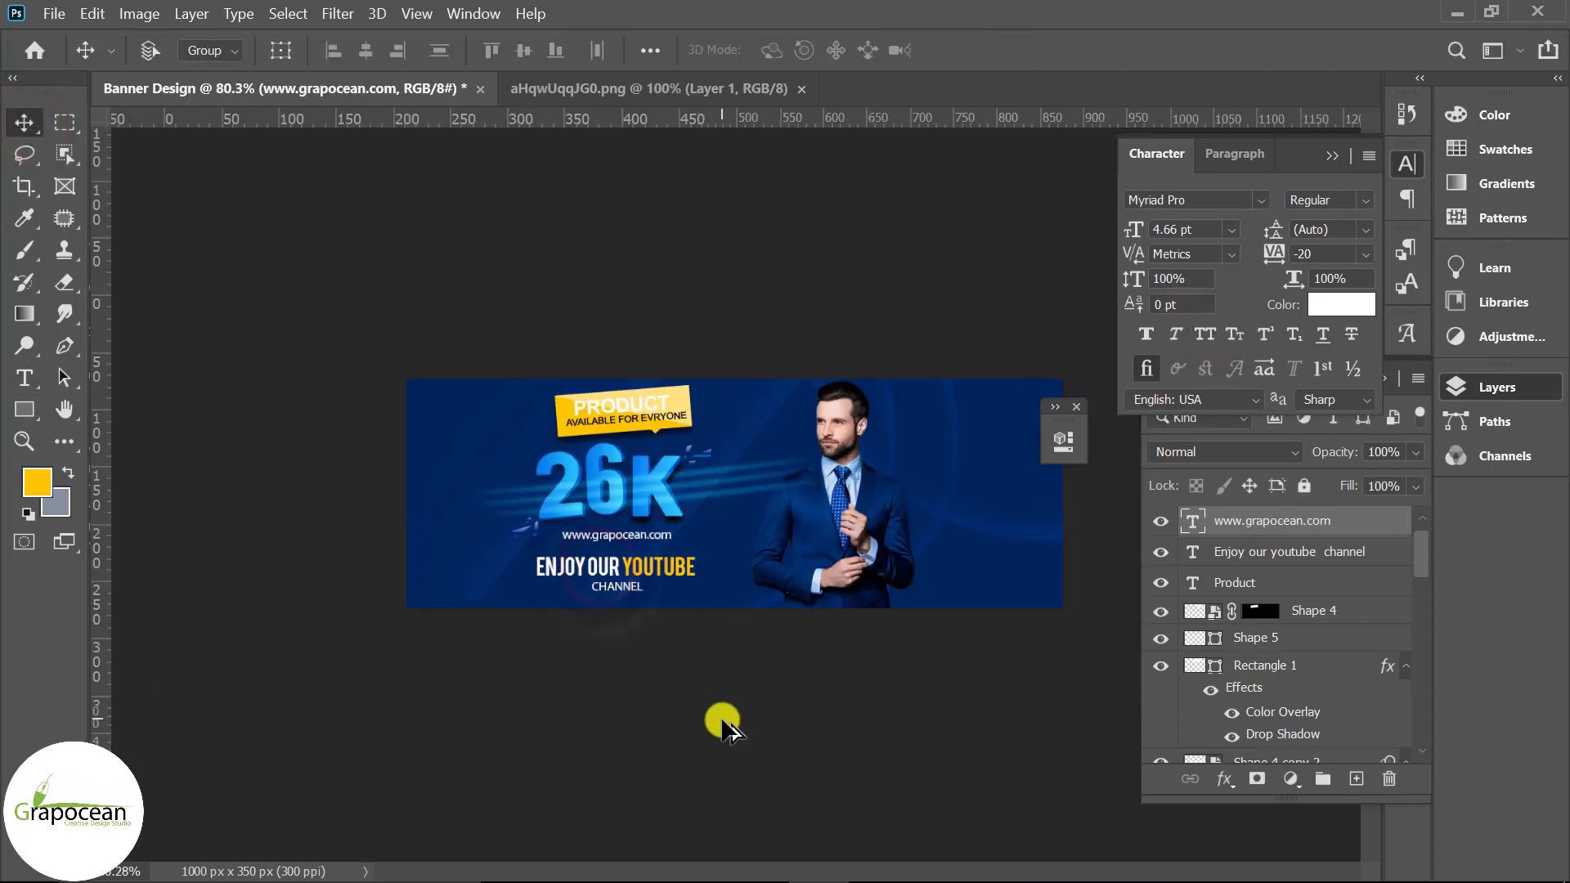
left_click(1237, 491)
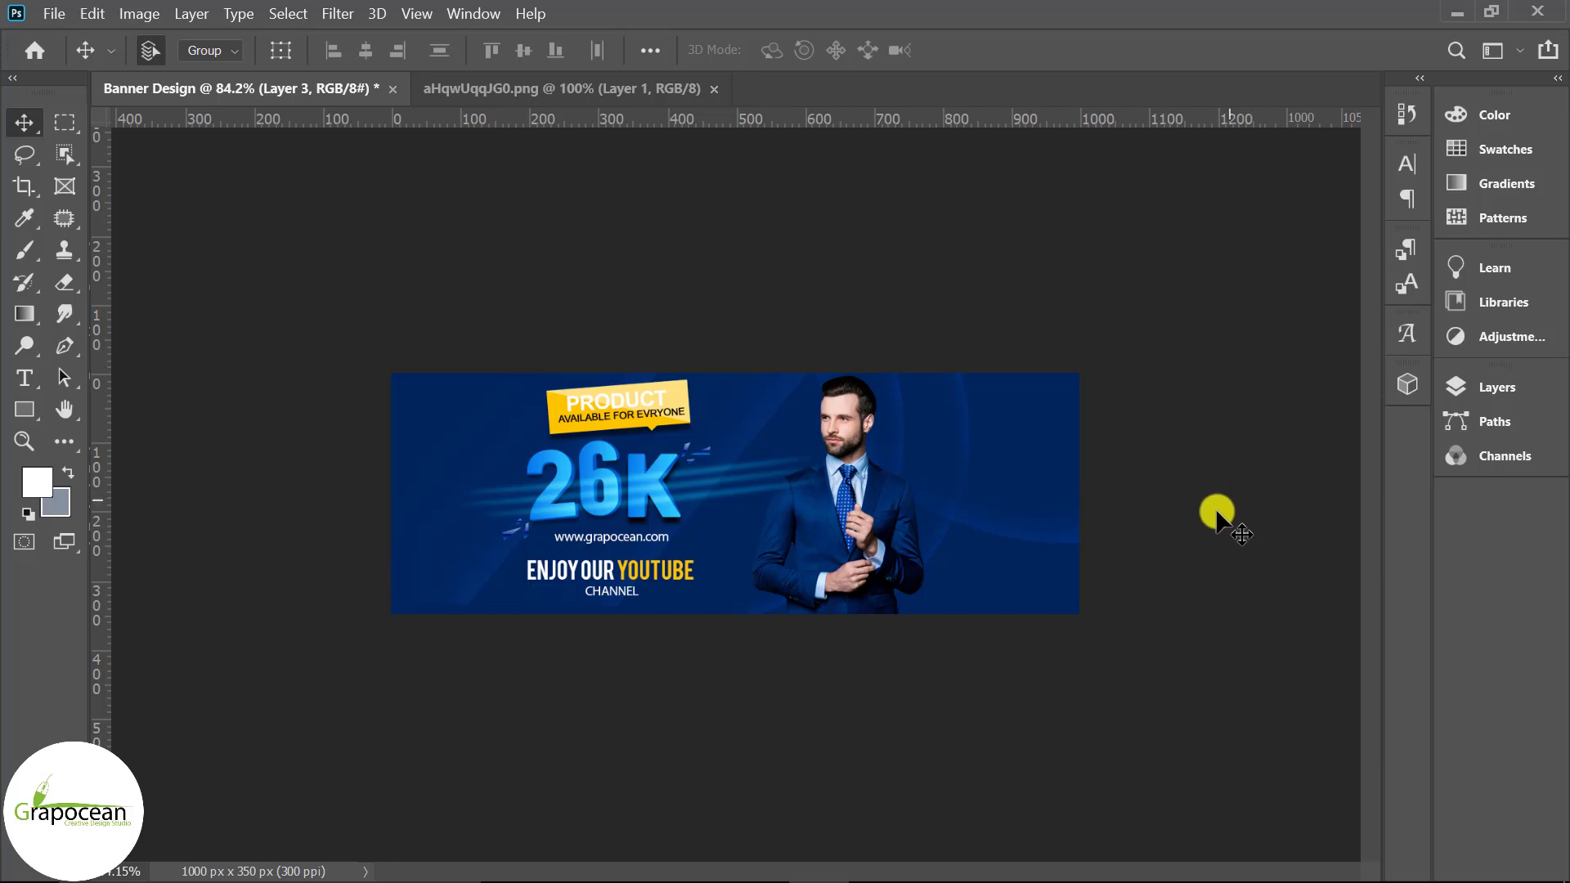
scroll(1149, 530, "up", 3)
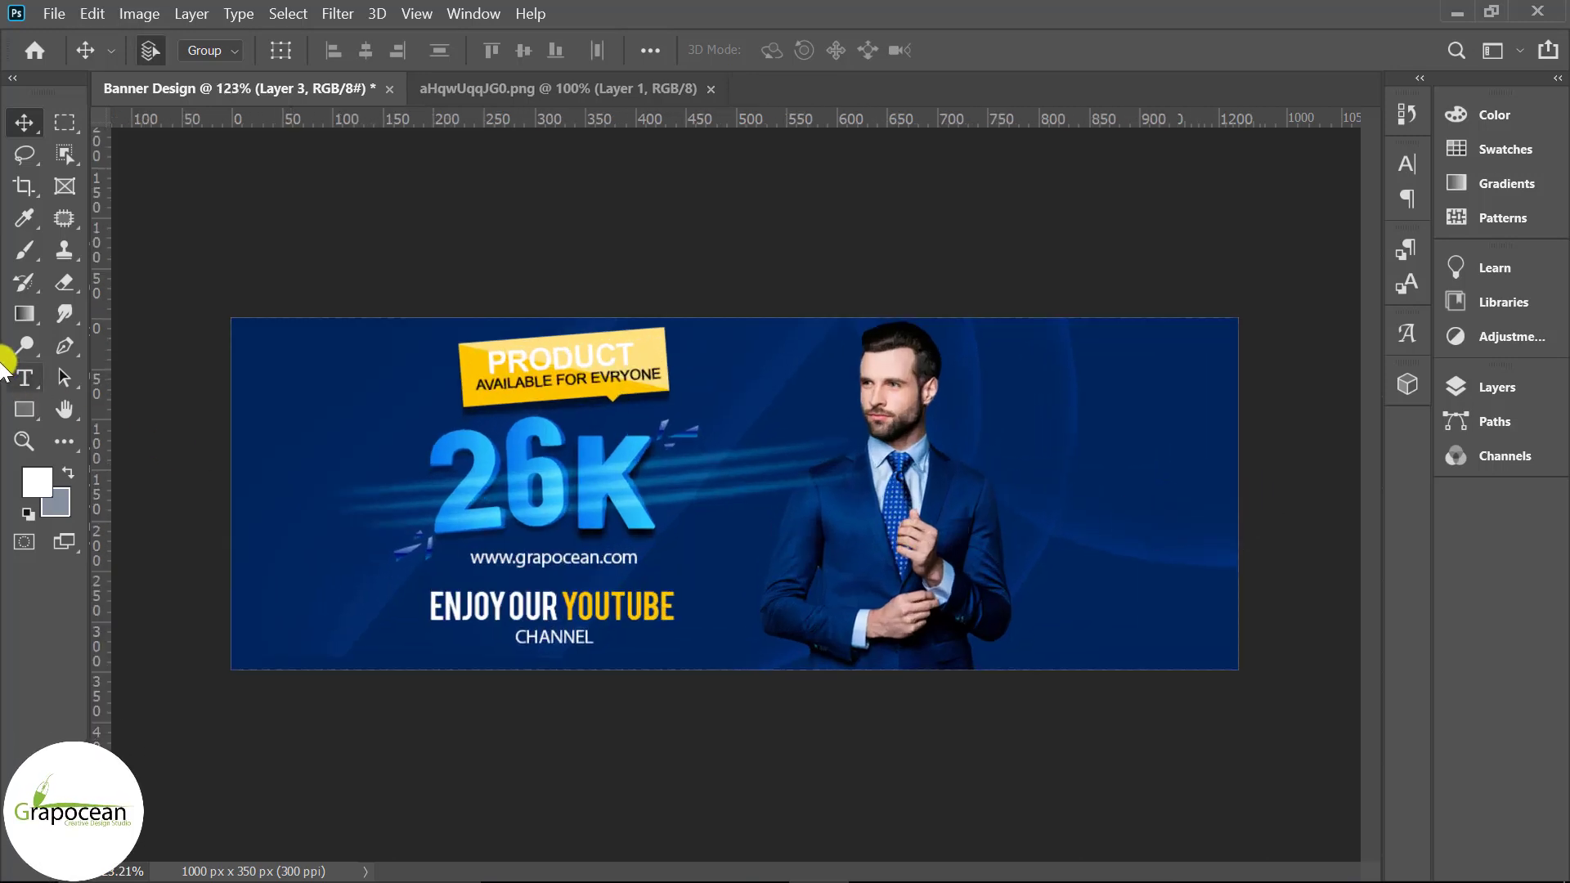
Step: Set the Pen tool to Shape mode with no fill and add two horizontal guides on the right
left_click(61, 345)
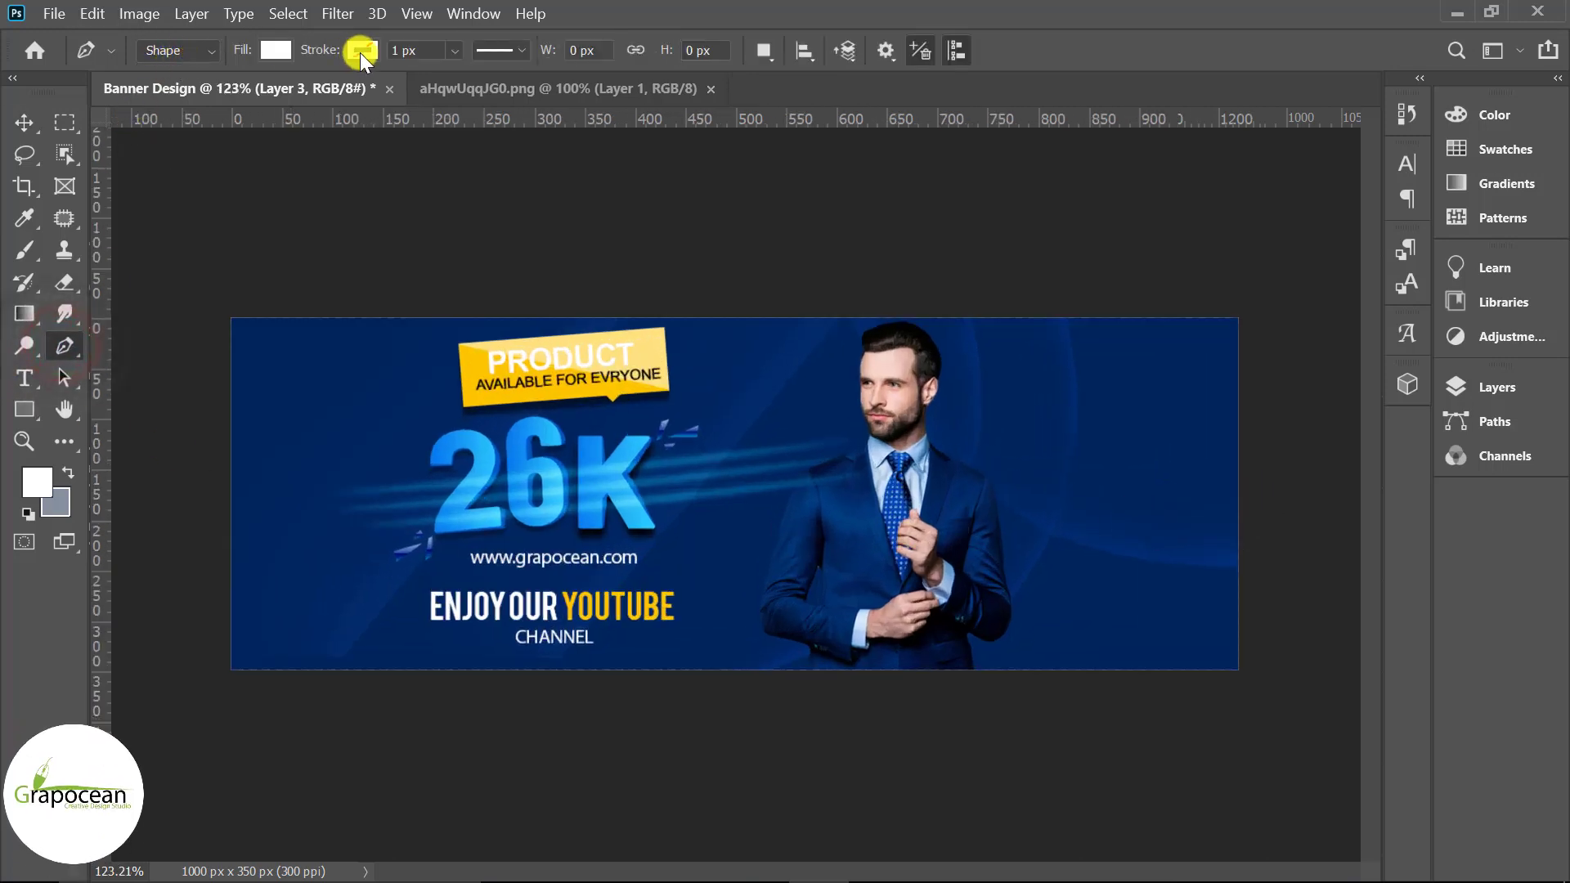
left_click(360, 51)
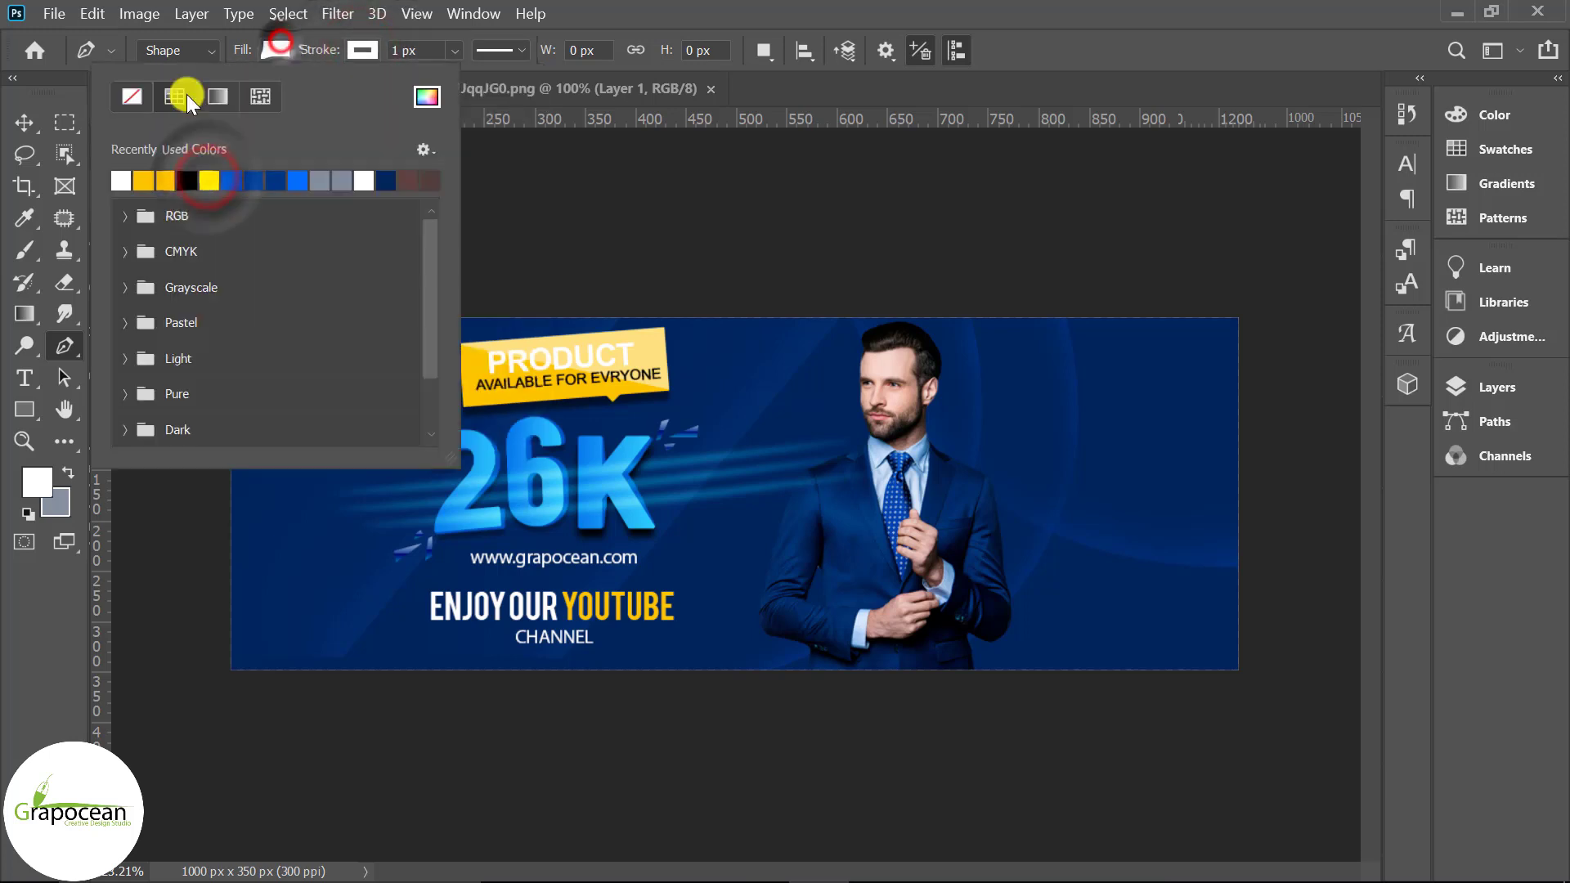
left_click(130, 95)
left_click(1061, 406)
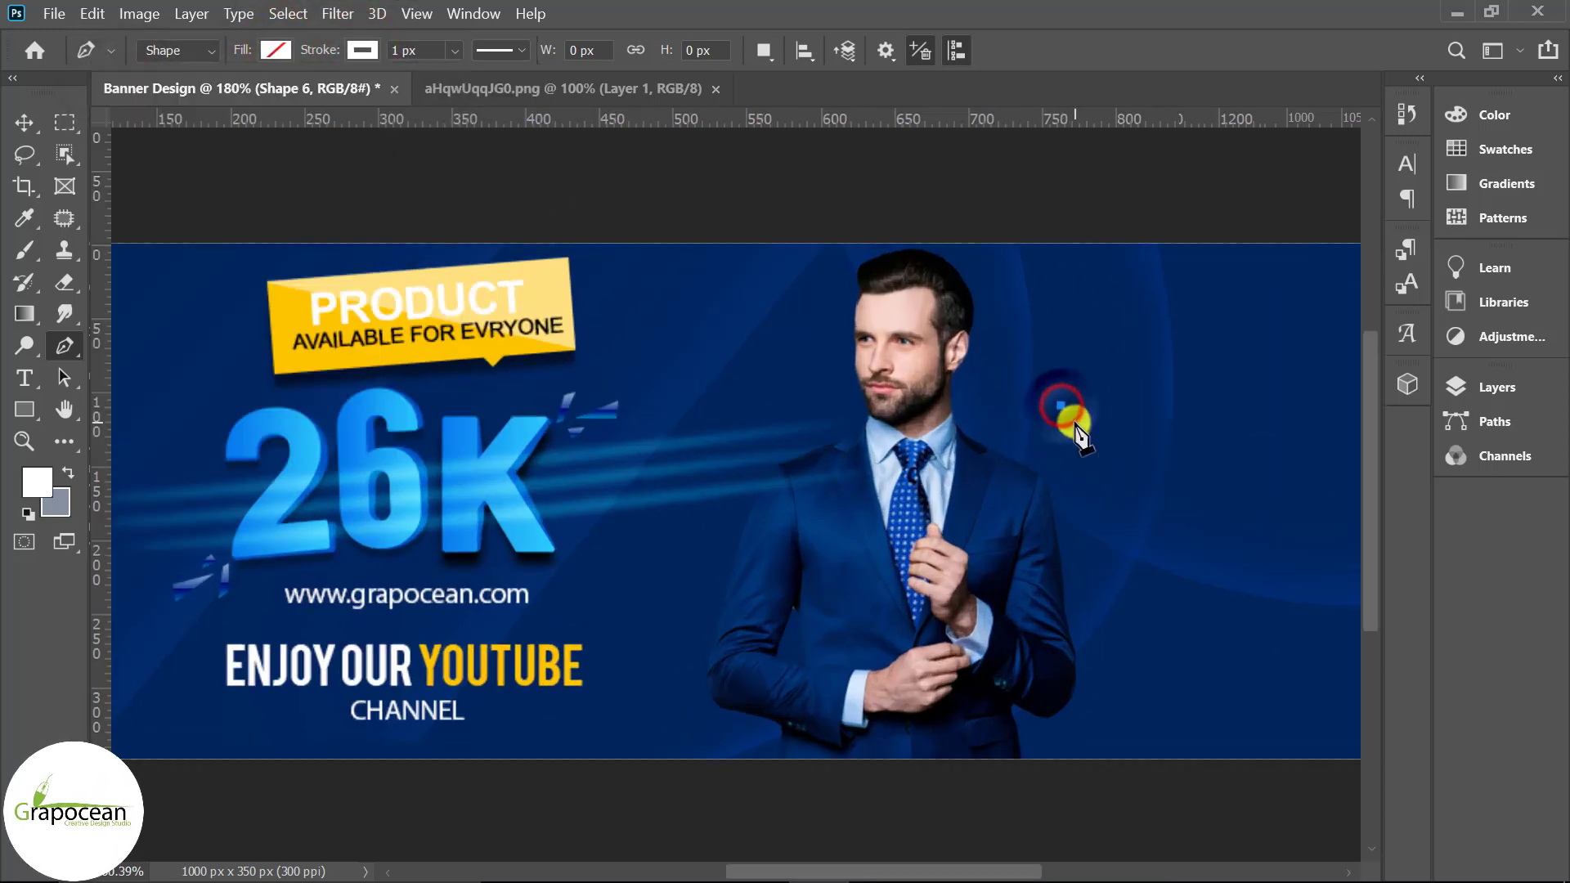
left_click_drag(1063, 127, 1098, 406)
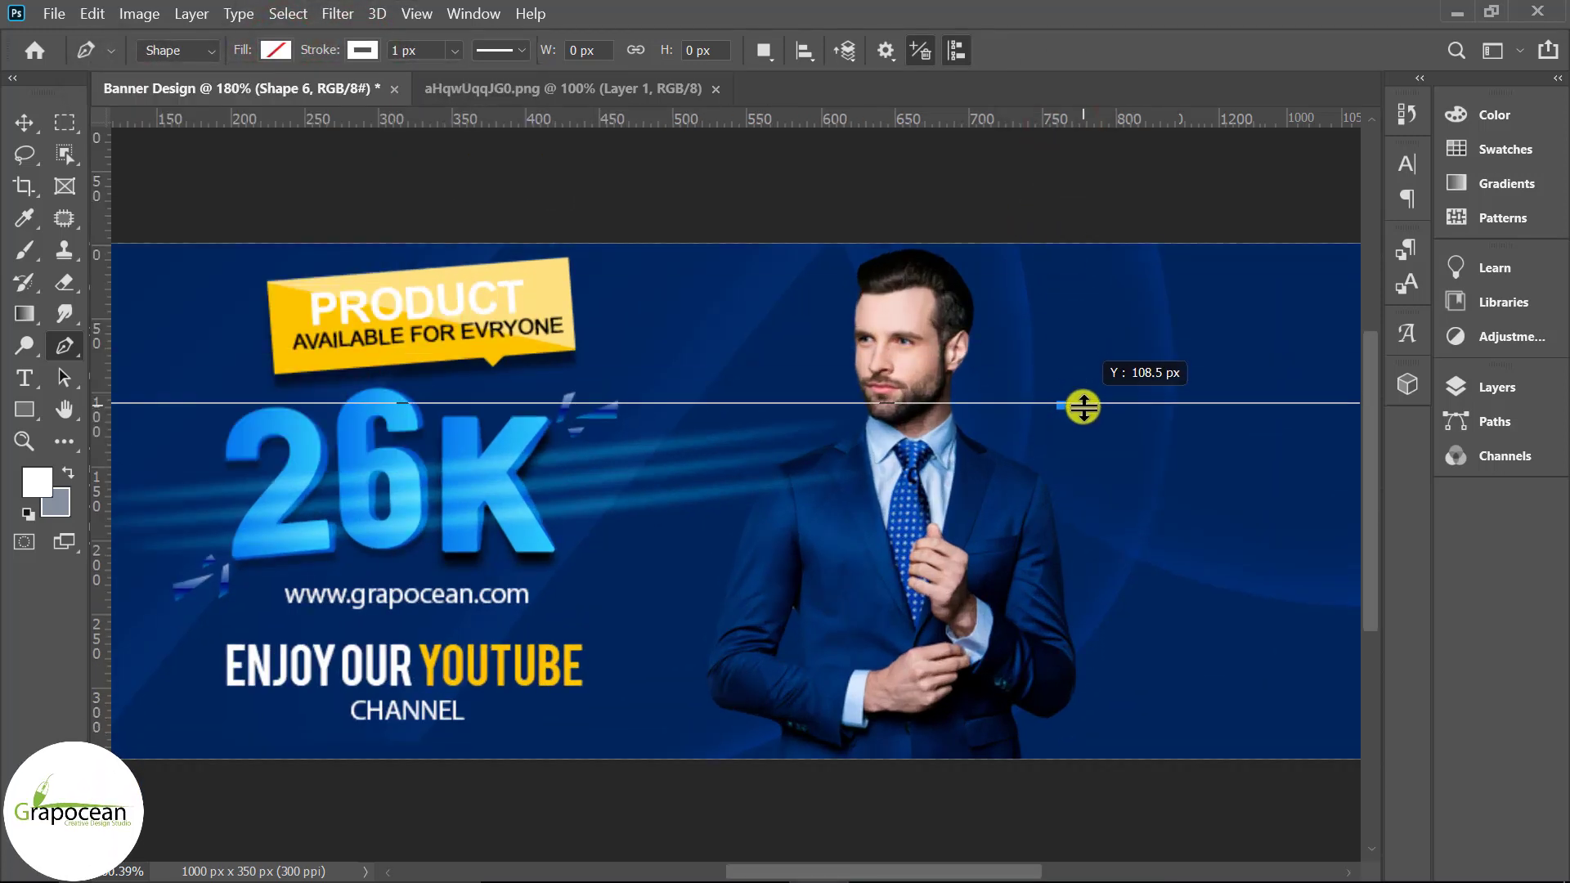
left_click_drag(1065, 144, 1098, 435)
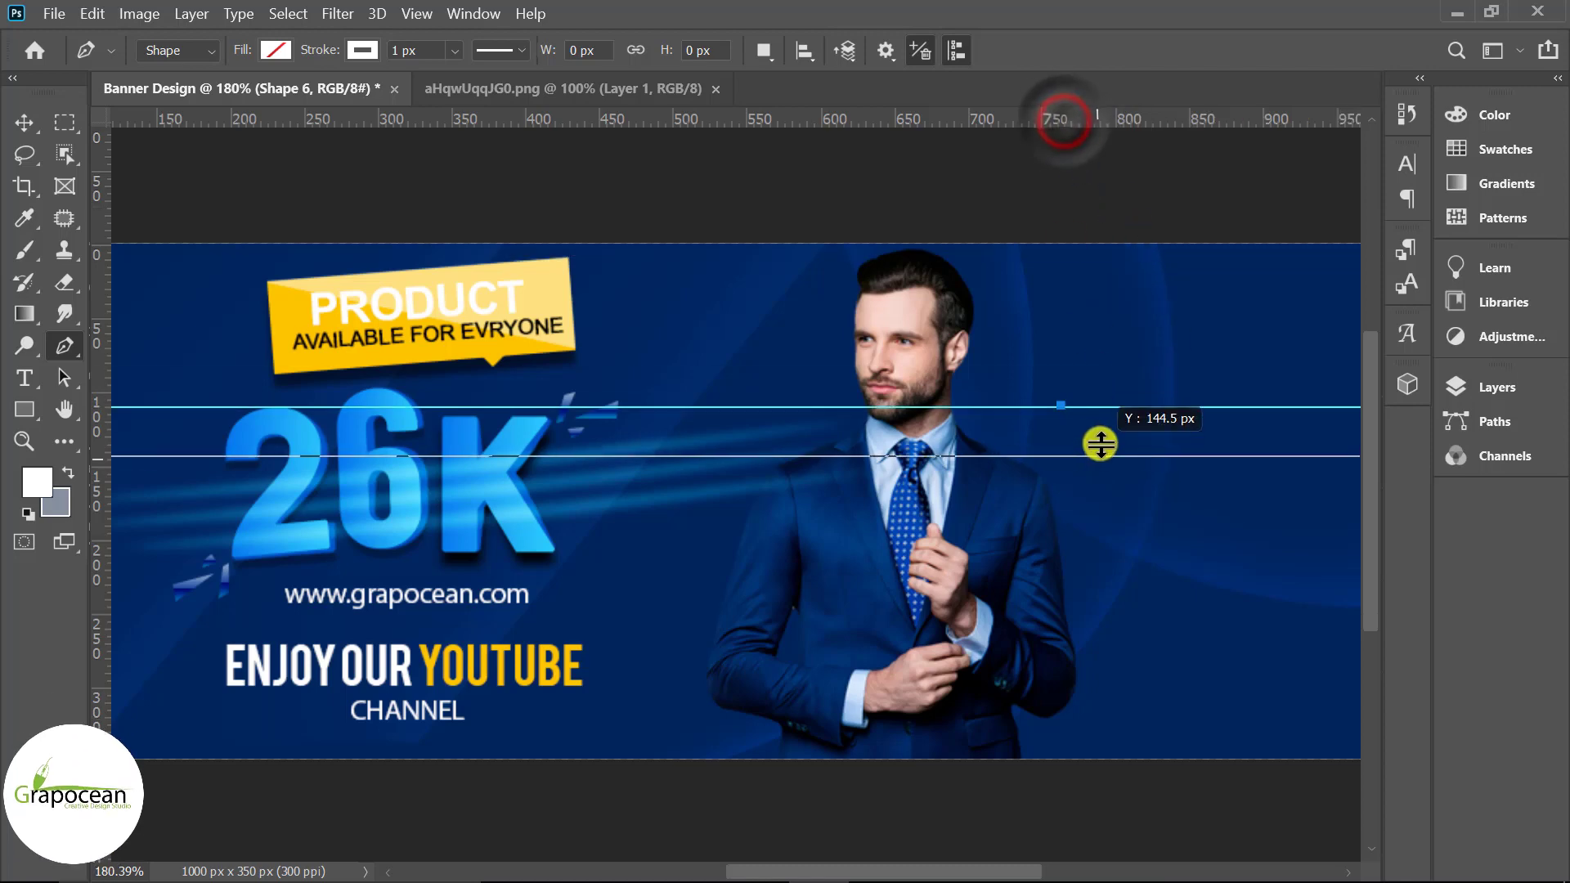
scroll(1172, 465, "up", 3)
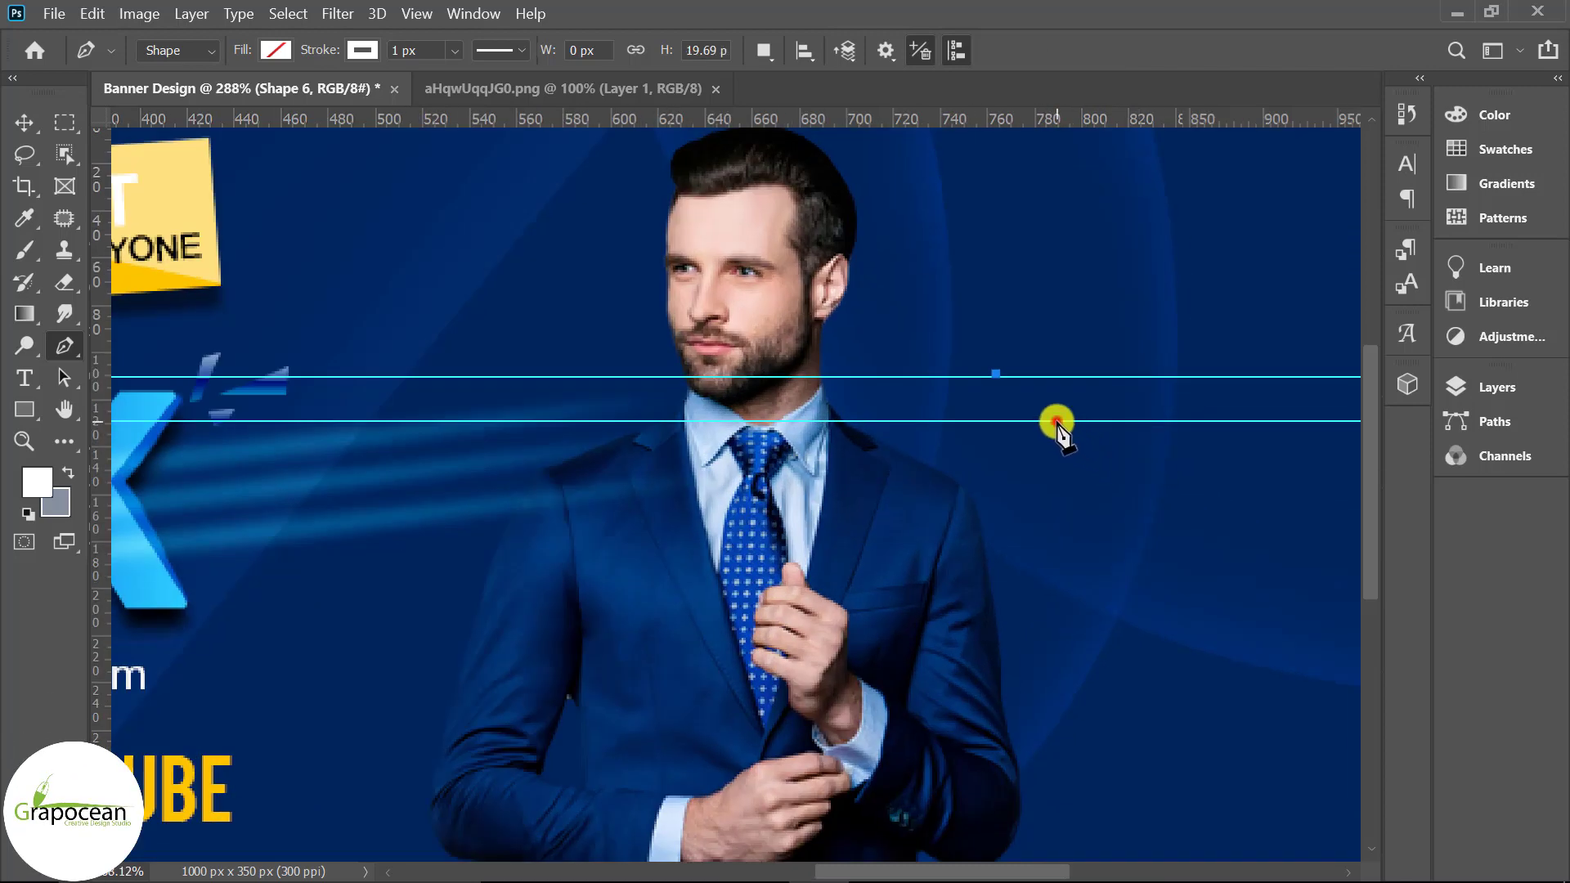
Step: Place zigzag anchor points alternating between the top and bottom guides
left_click(1056, 422, "shift")
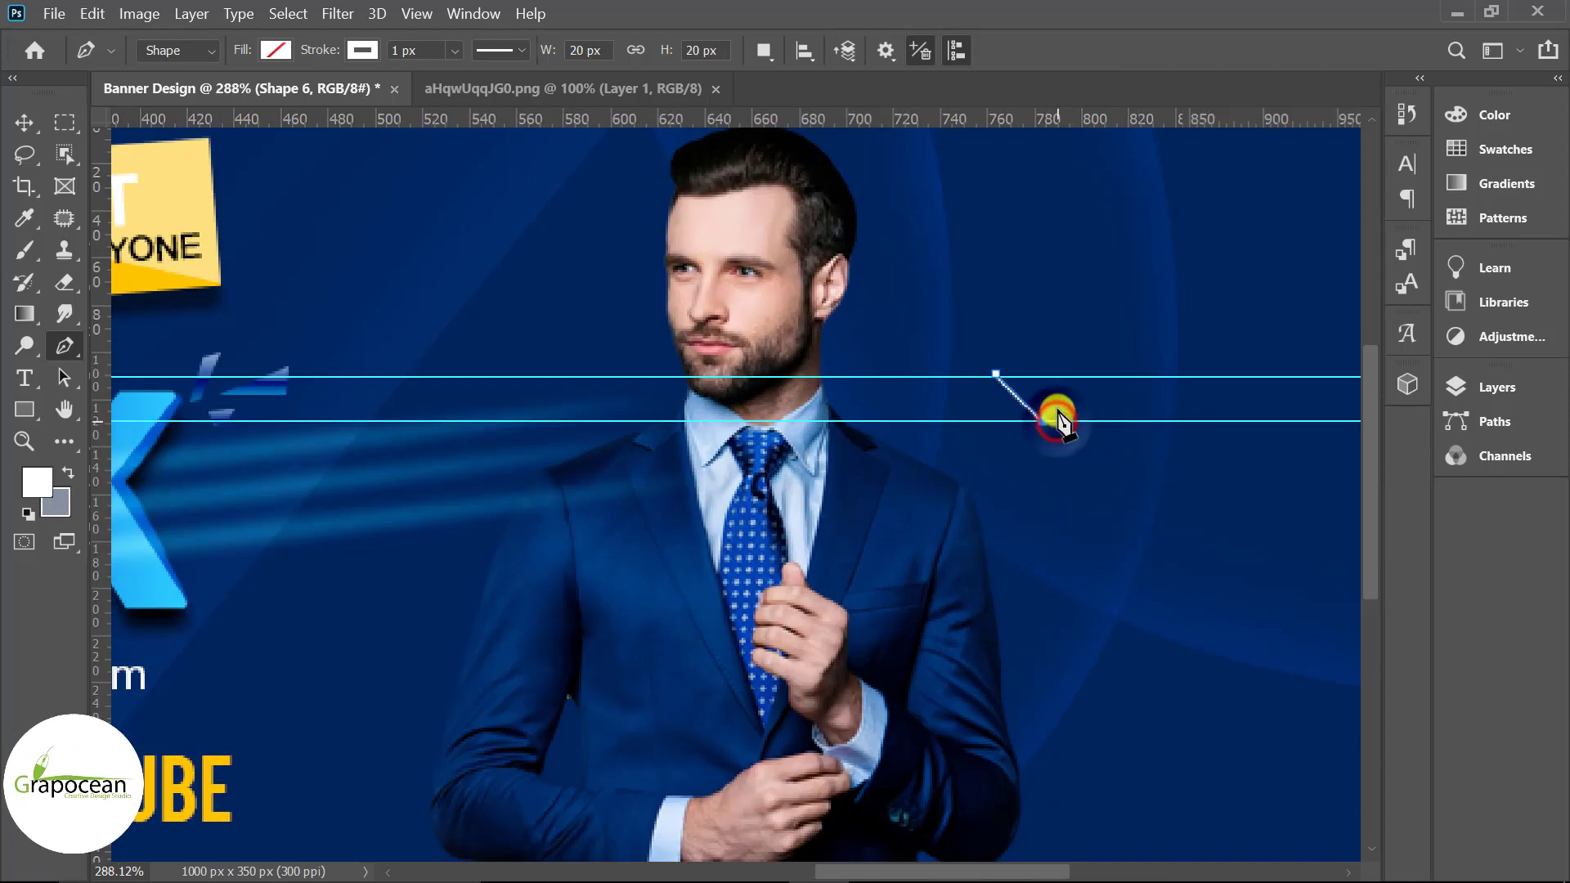
left_click(1132, 421, "shift")
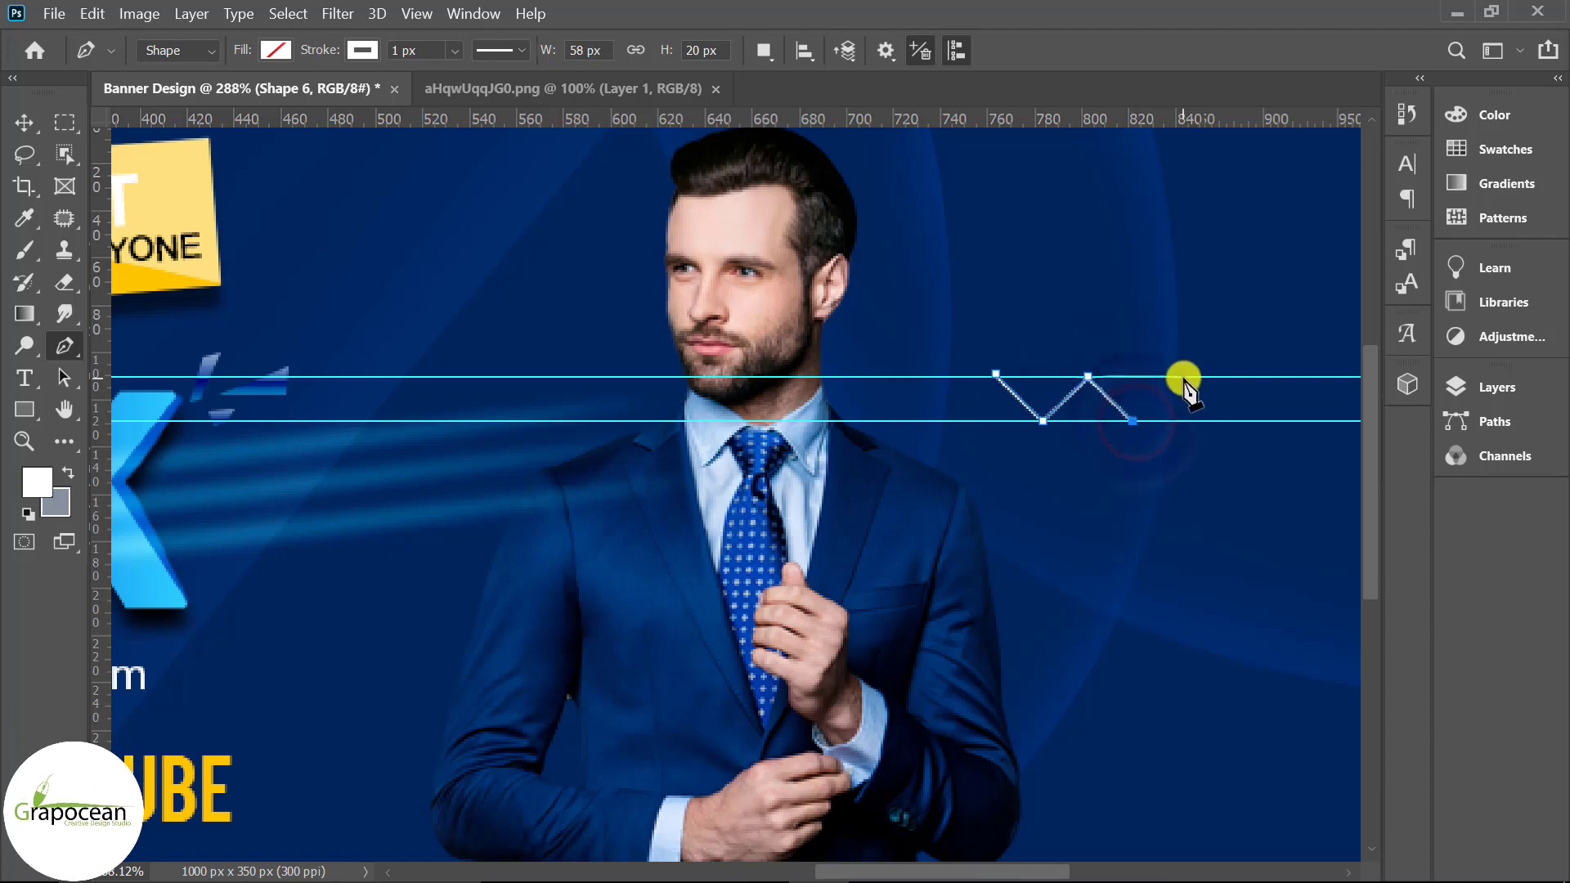
scroll(1052, 456, "down", 3)
scroll(900, 450, "up", 5)
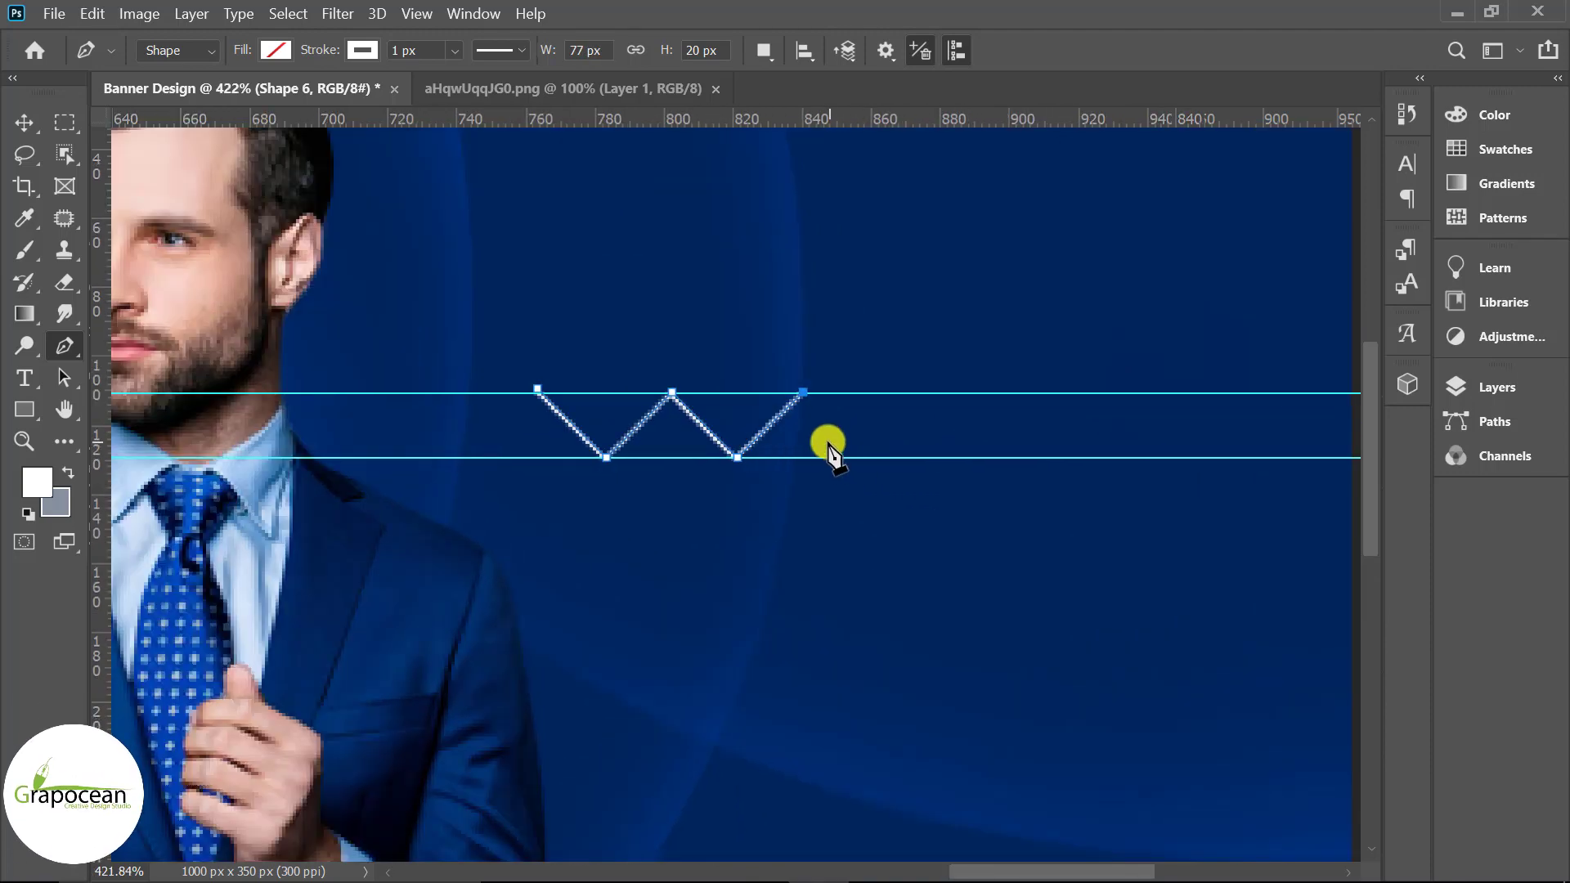
left_click(935, 398, "shift")
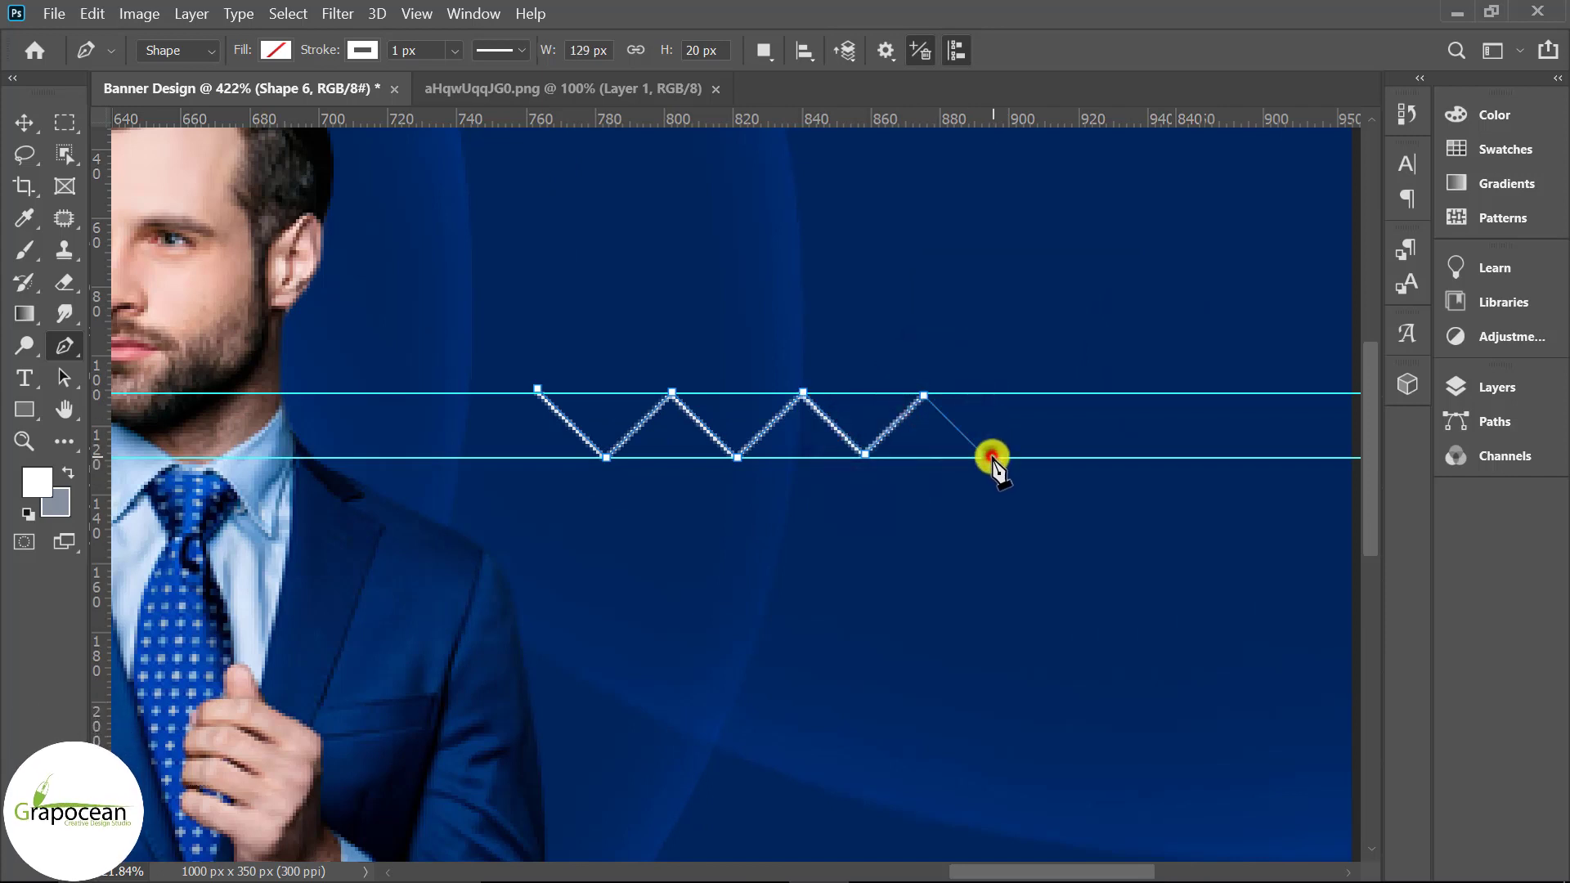
left_click(1040, 396, "shift")
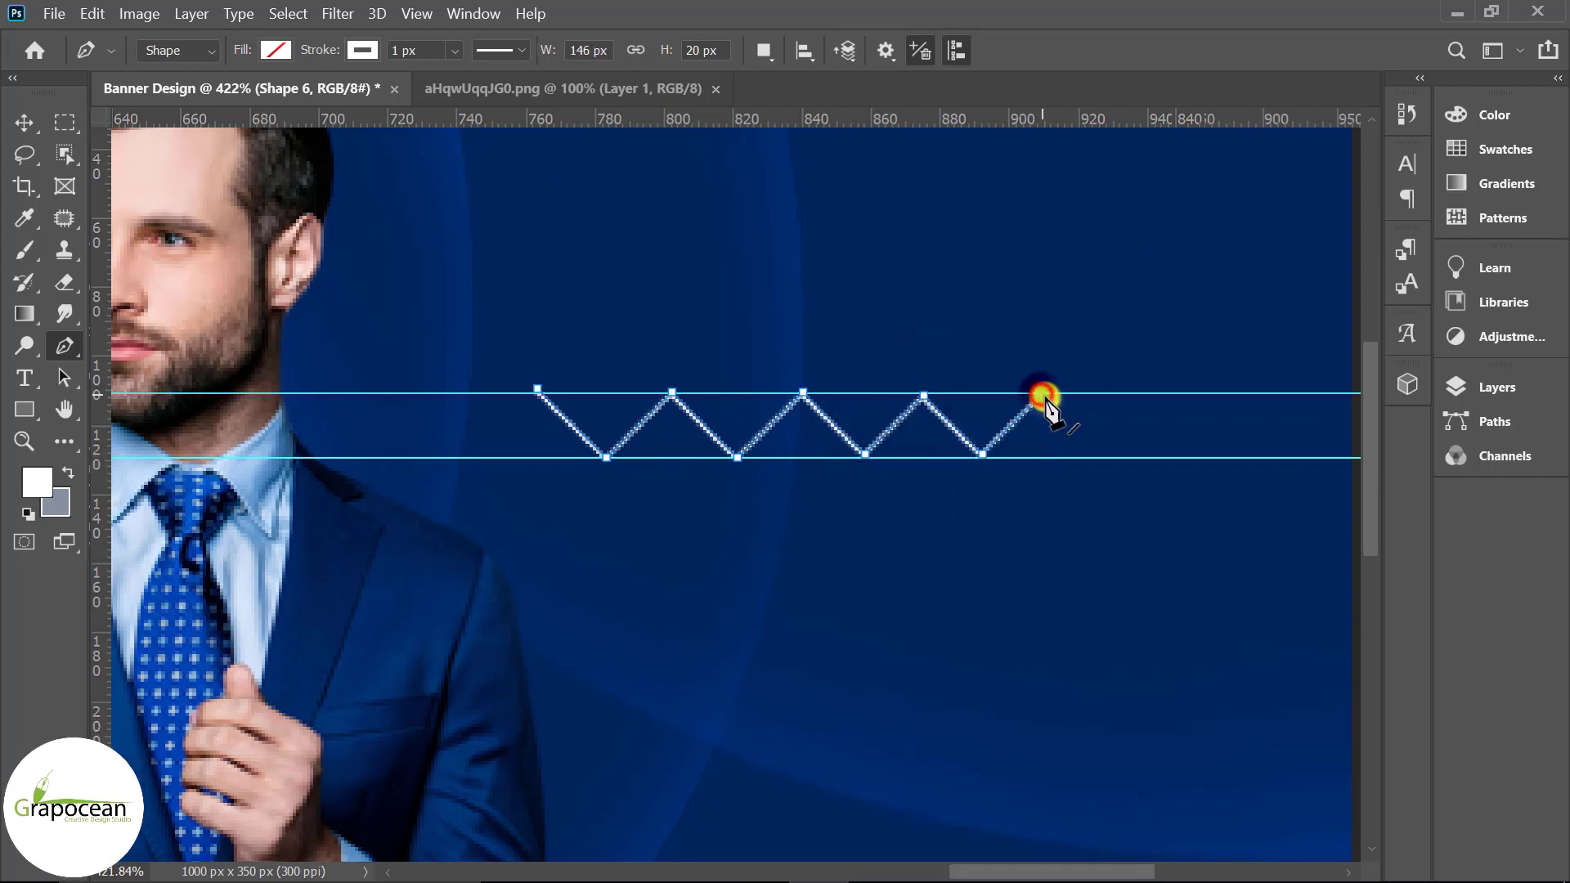
left_click(1106, 458, "shift")
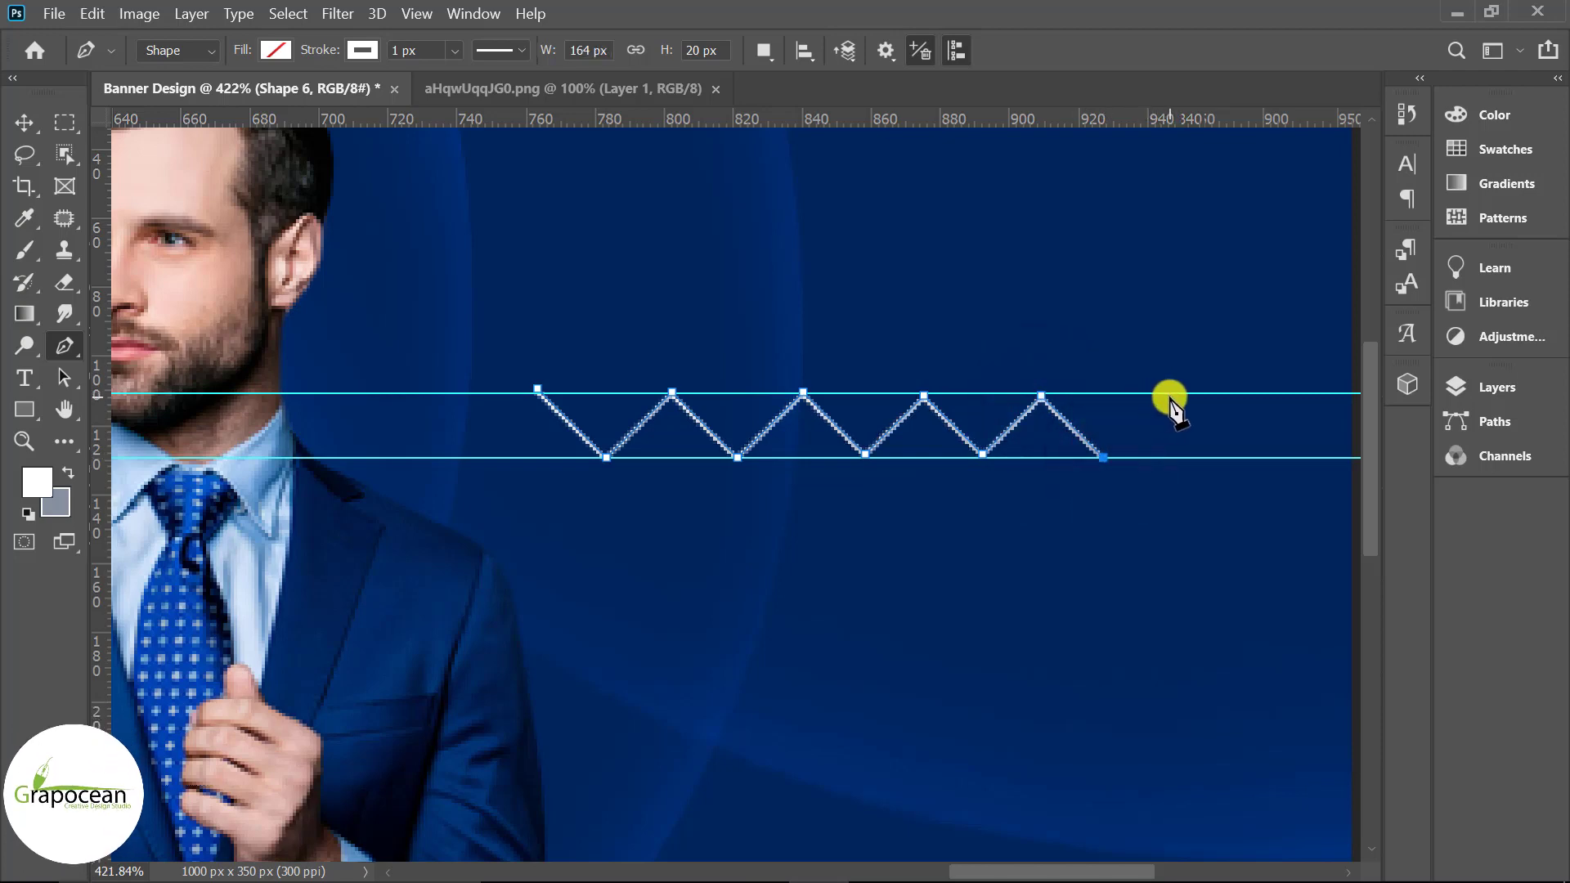
left_click(1171, 396, "shift")
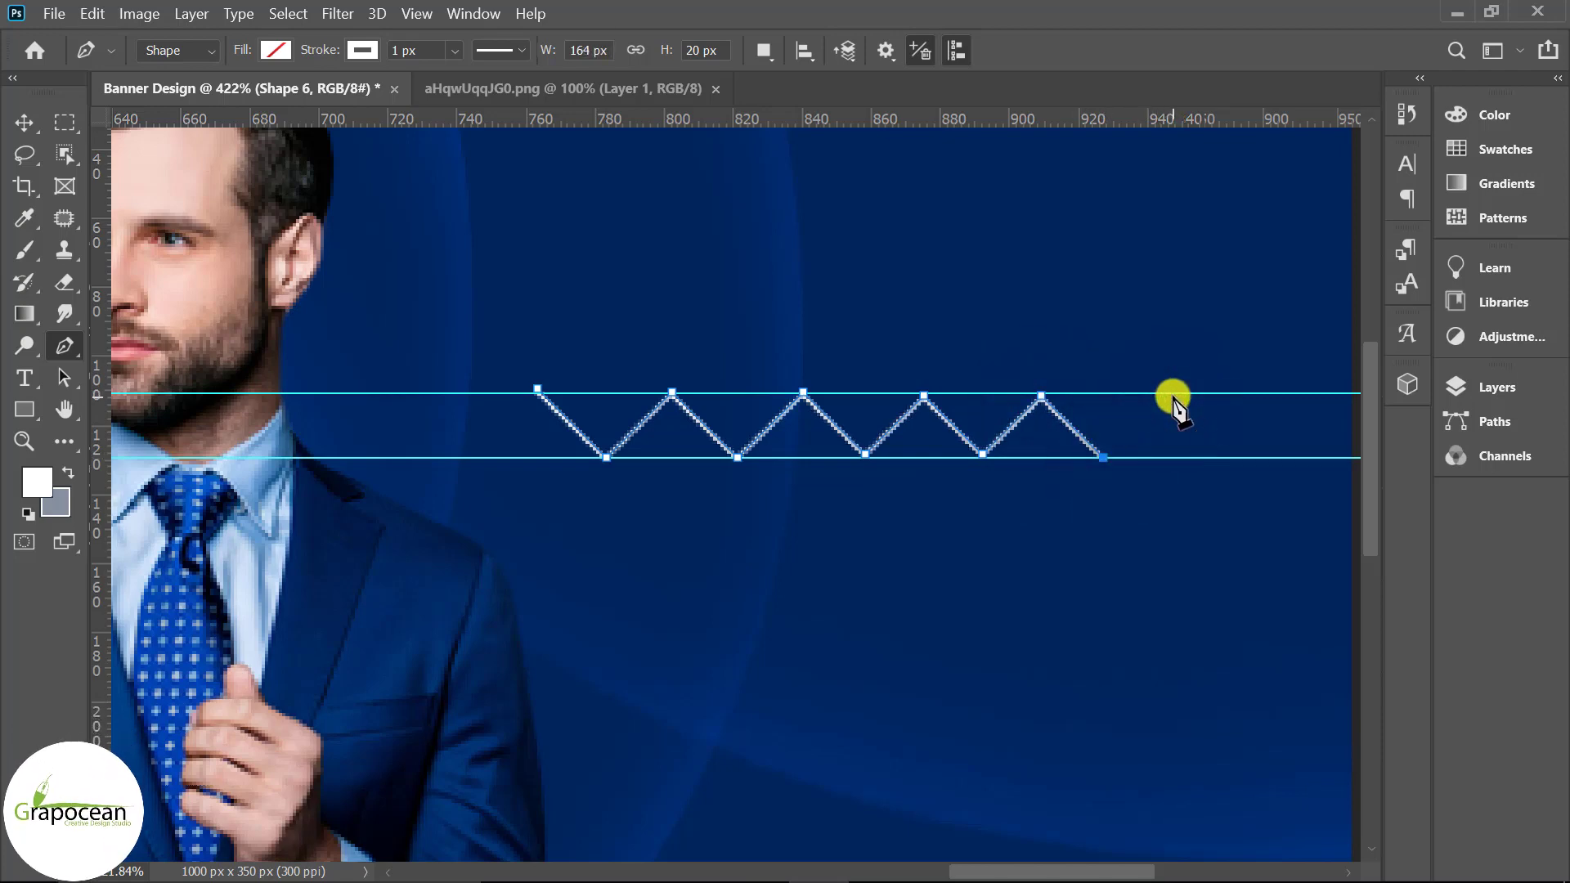
left_click(1171, 398, "shift")
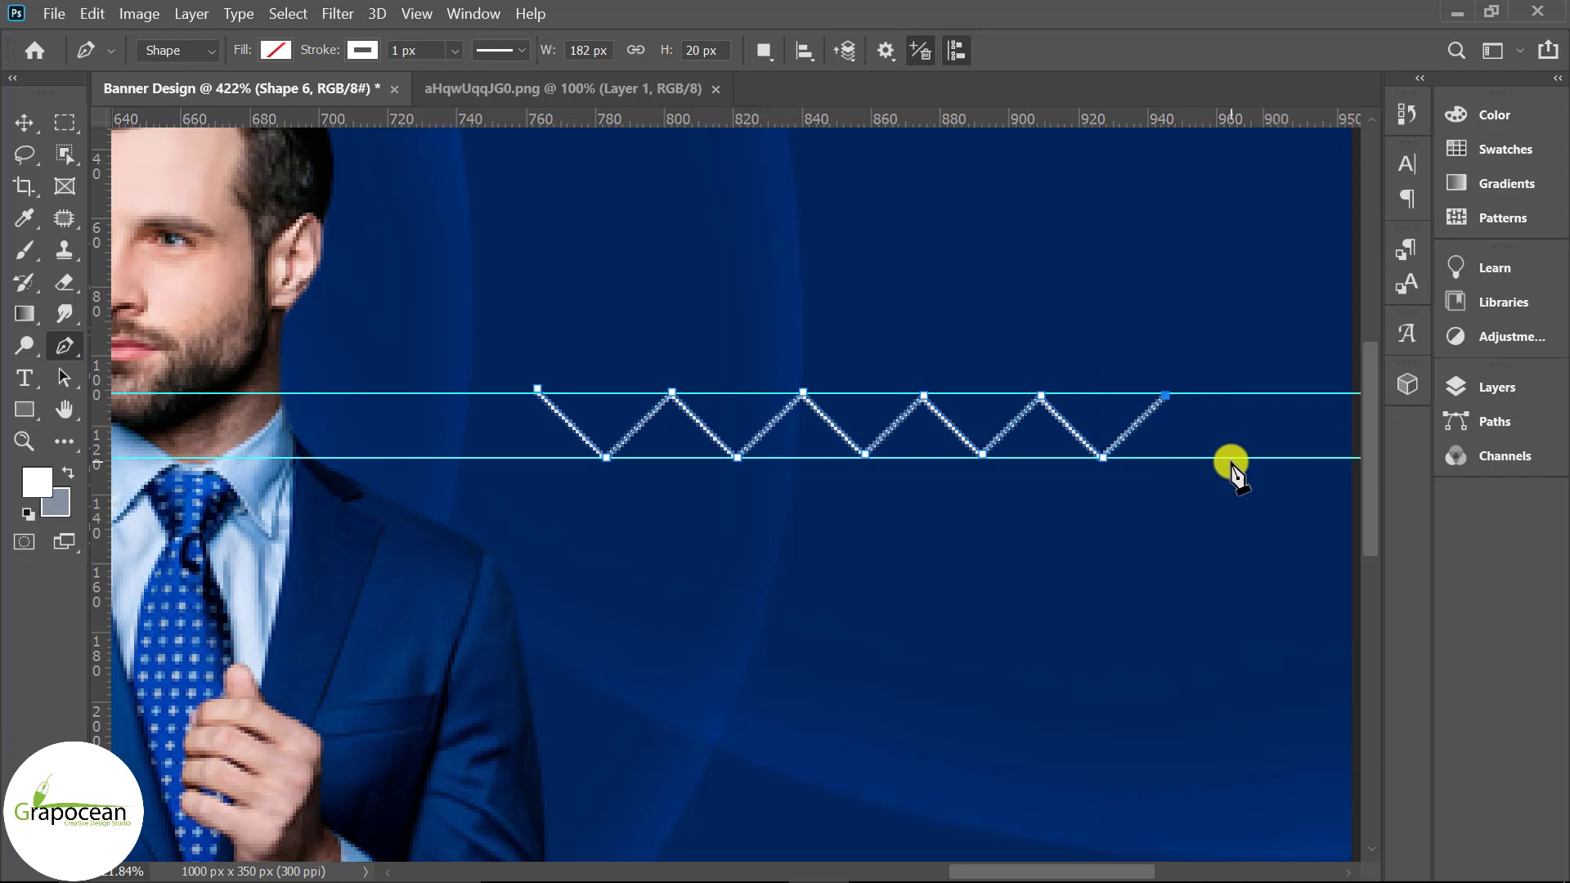
left_click(1233, 458, "shift")
Step: Undo the last zigzag point and finish the thin white 1 px zigzag, Shape 6
scroll(1027, 570, "down", 4)
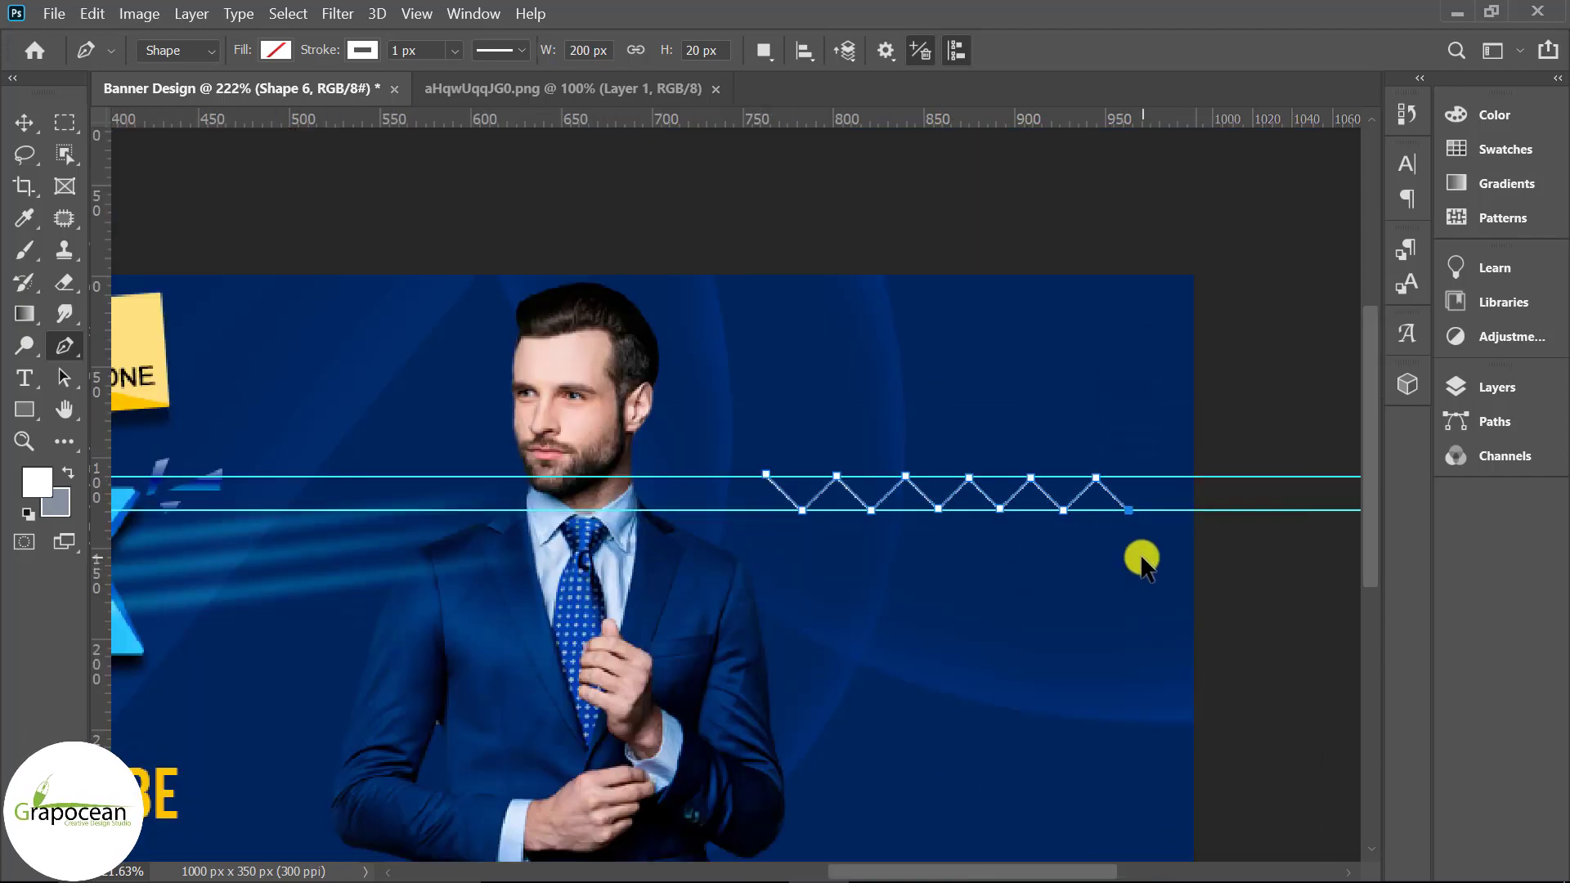
scroll(1143, 558, "up", 2)
key("ctrl+z")
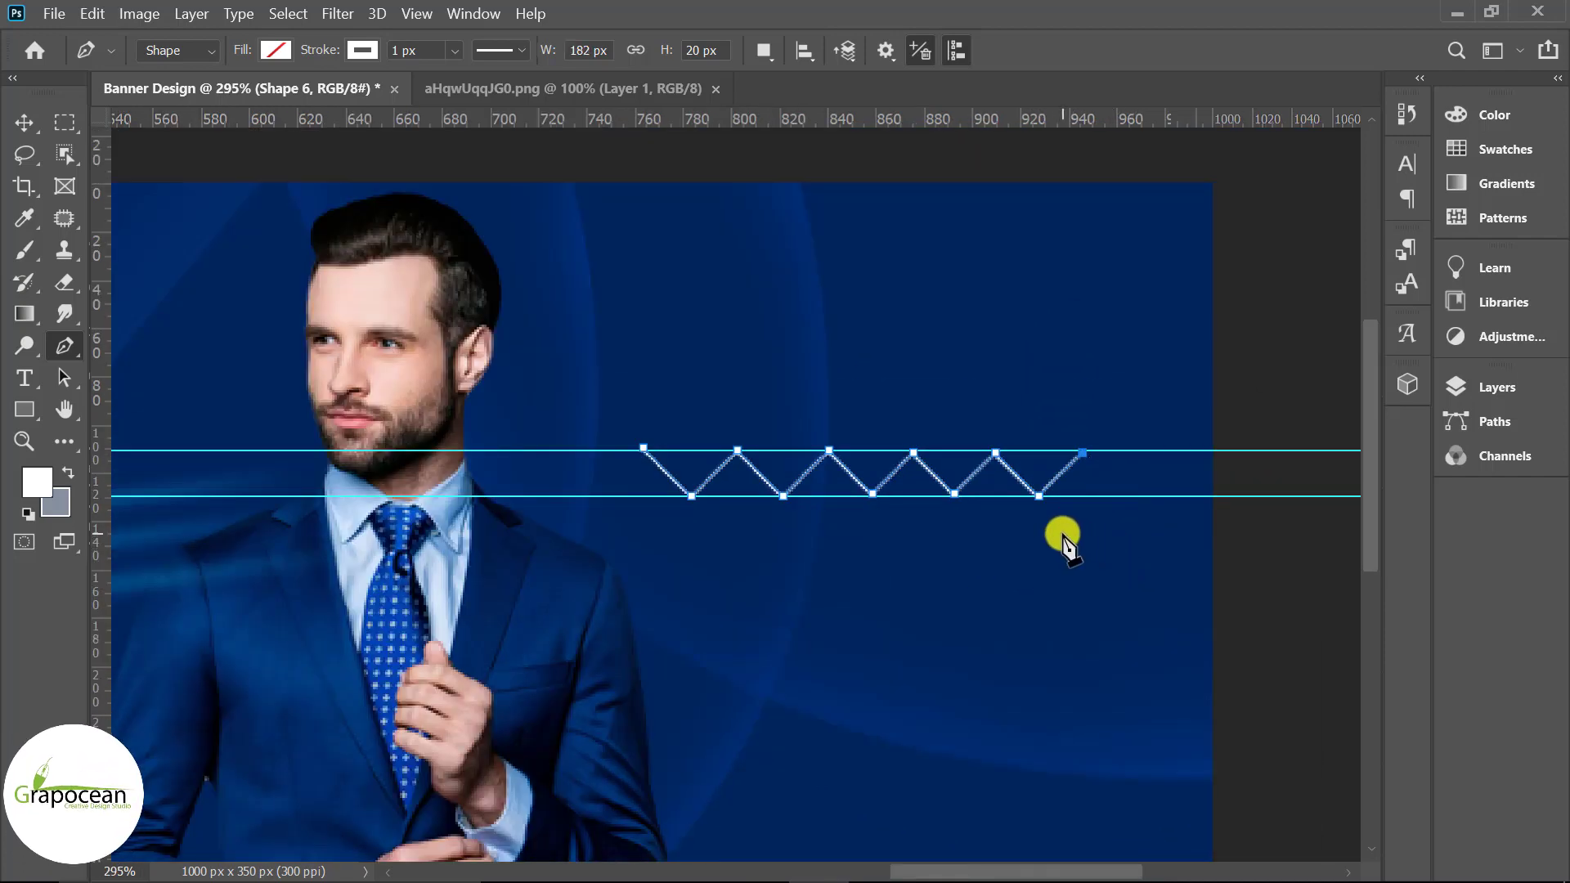
scroll(634, 478, "up", 1)
scroll(645, 483, "up", 3)
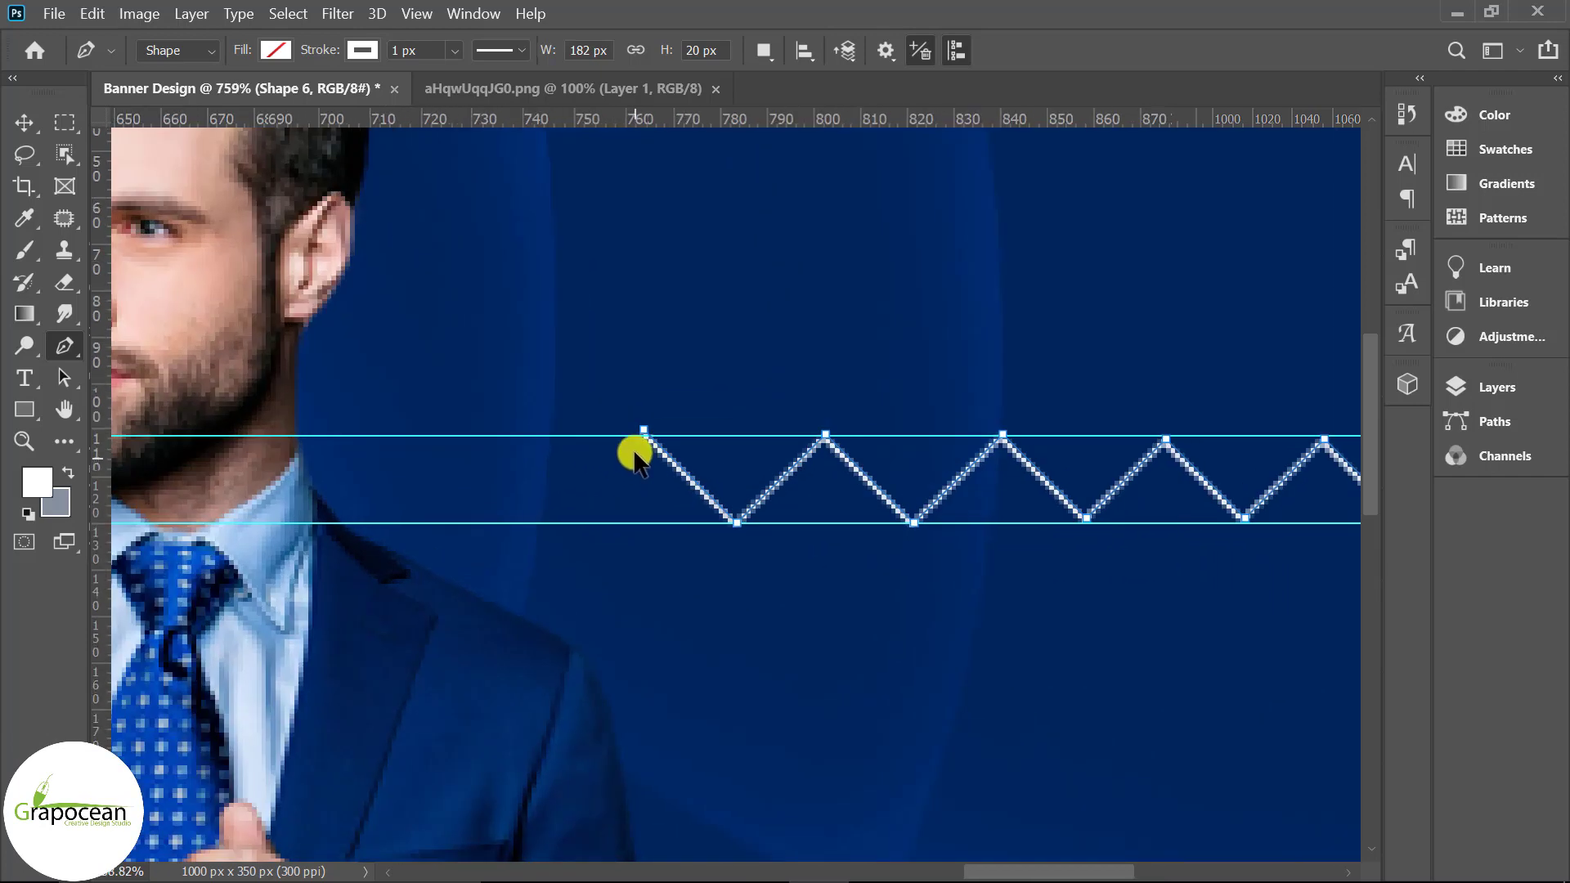
scroll(635, 449, "up", 2)
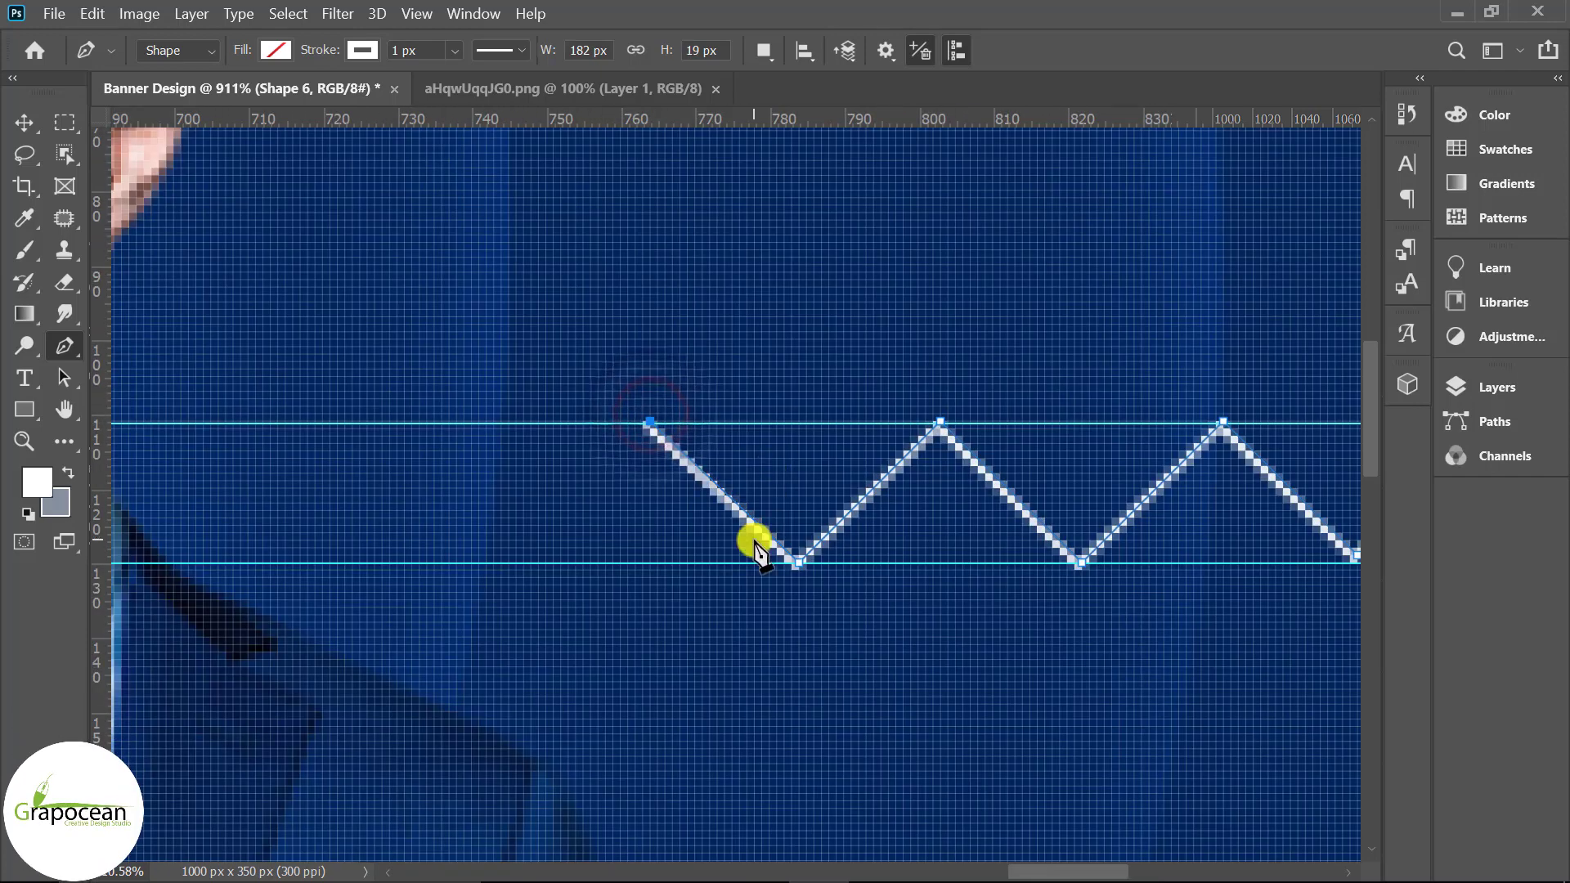
scroll(759, 547, "down", 5)
scroll(759, 547, "up", 2)
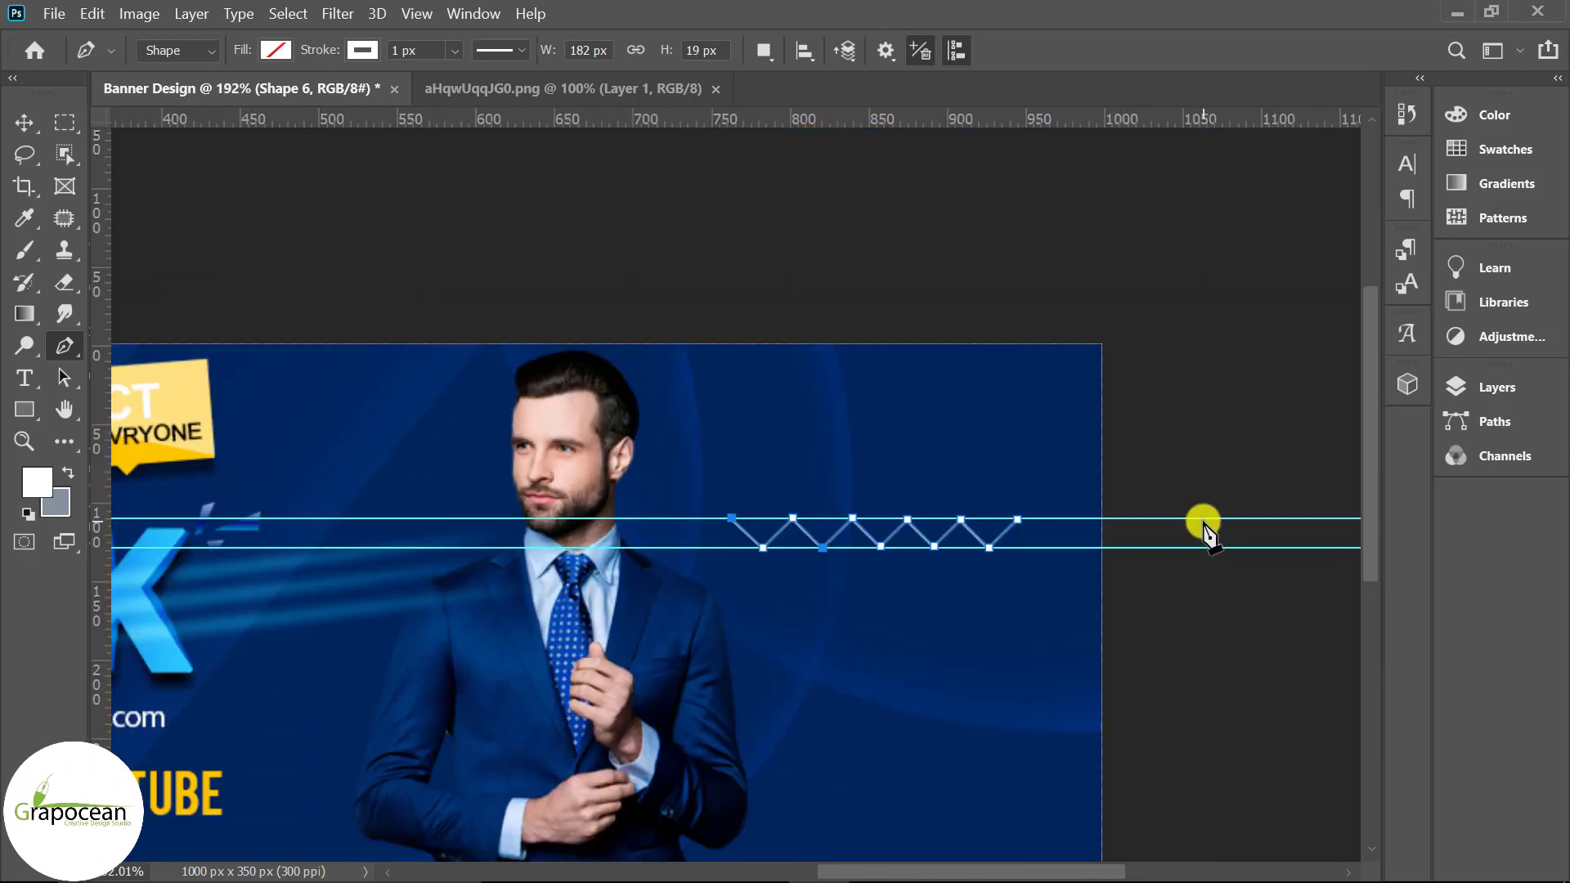
left_click(24, 123)
Step: Remove the guides and scale the Shape 6 zigzag down to 55%
left_click(305, 211)
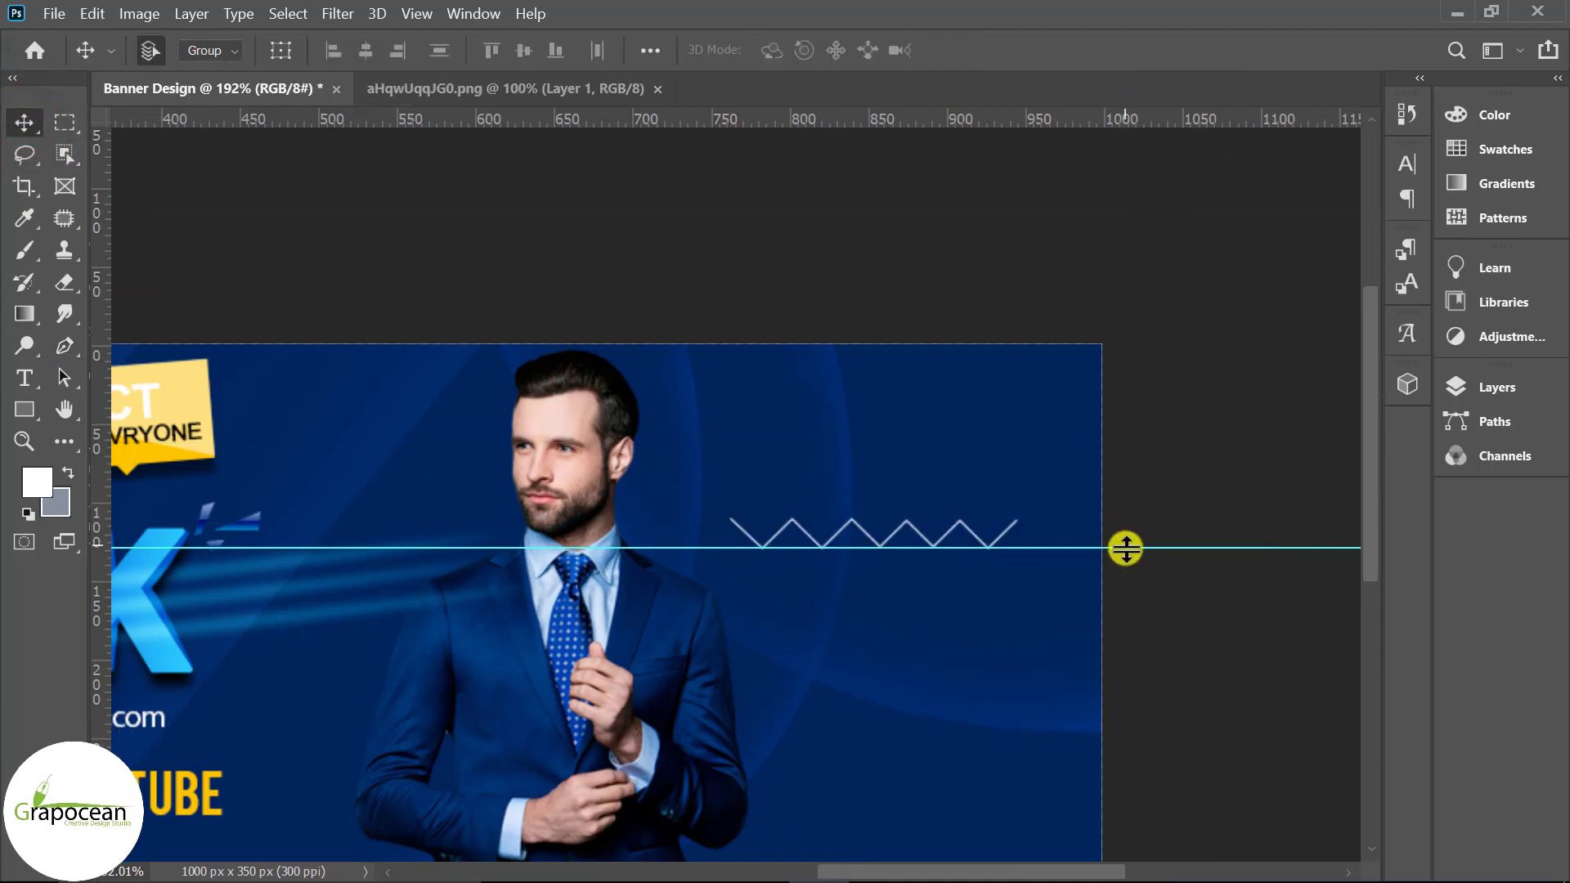
left_click_drag(1126, 547, 1058, 46)
left_click(1501, 387)
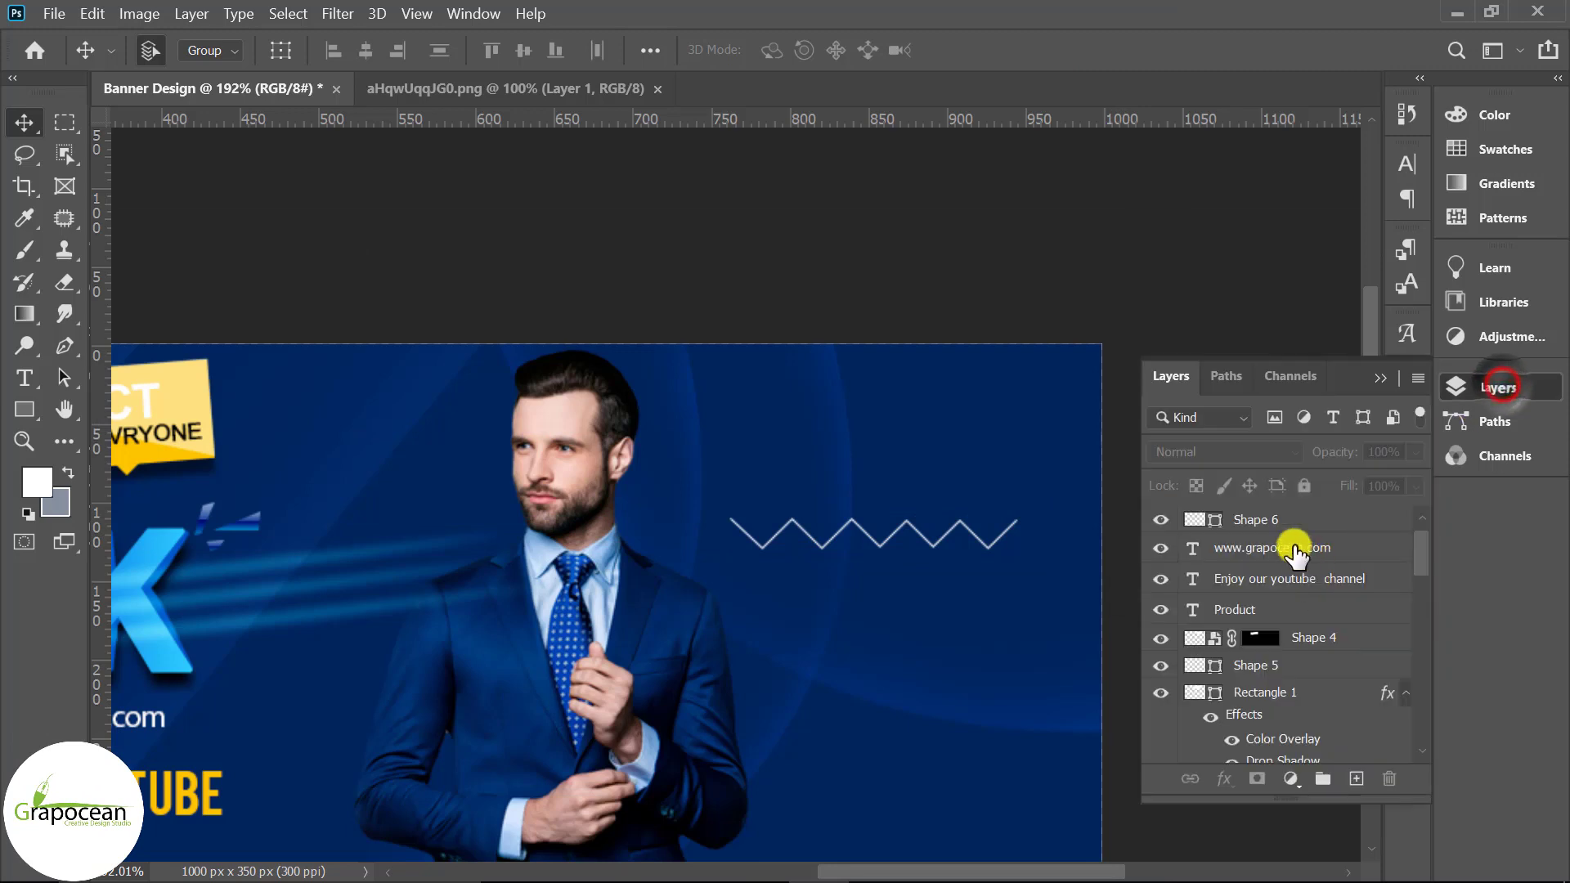
left_click(1234, 524)
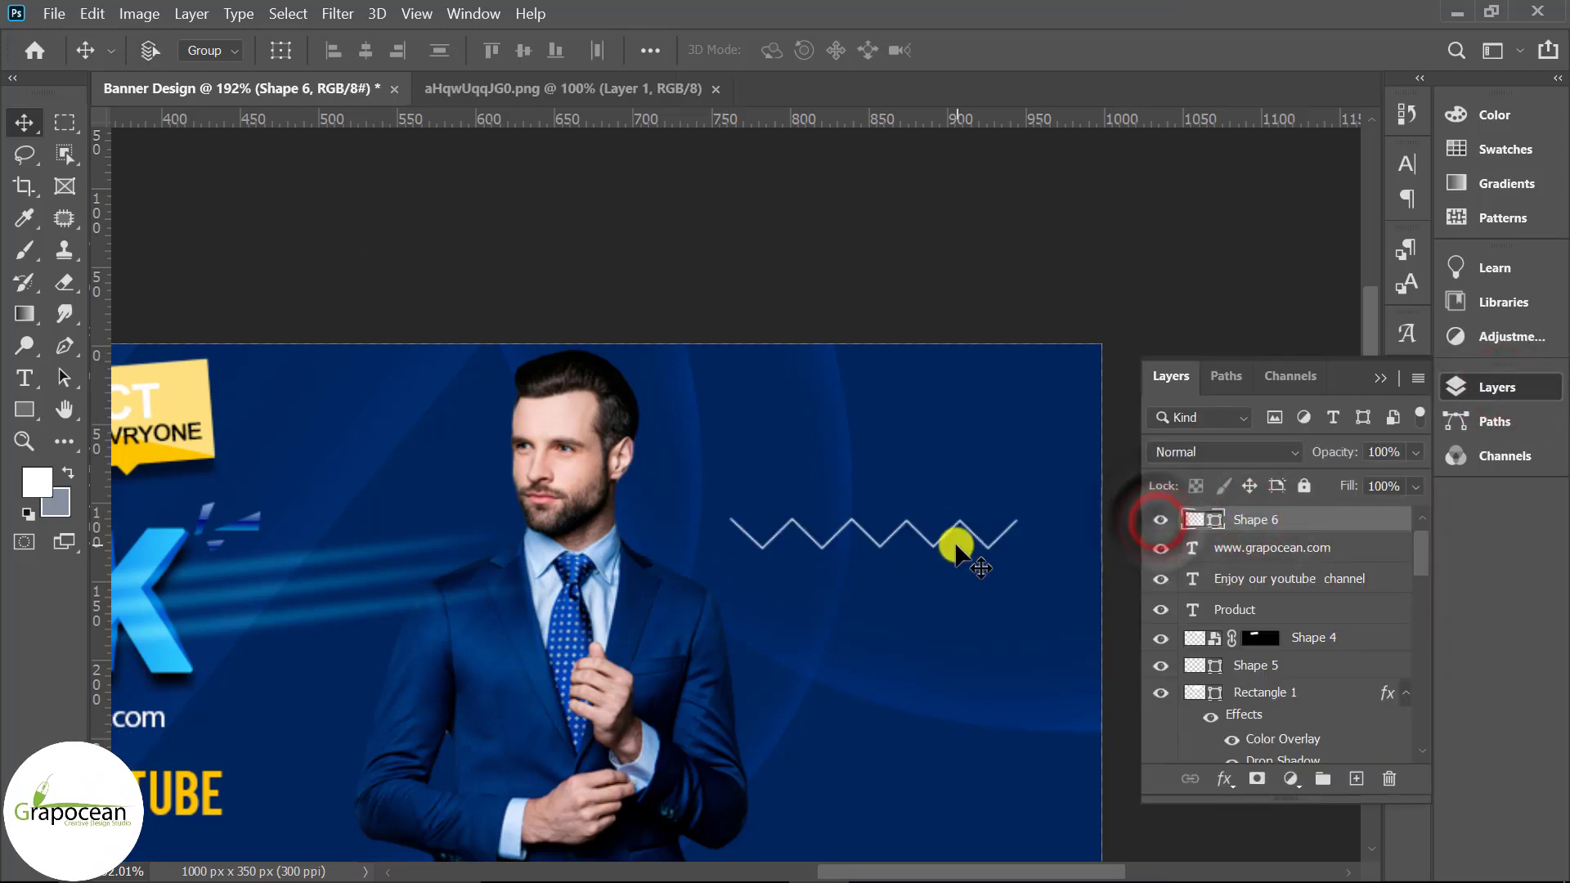
key("ctrl+t")
left_click_drag(994, 560, 954, 549)
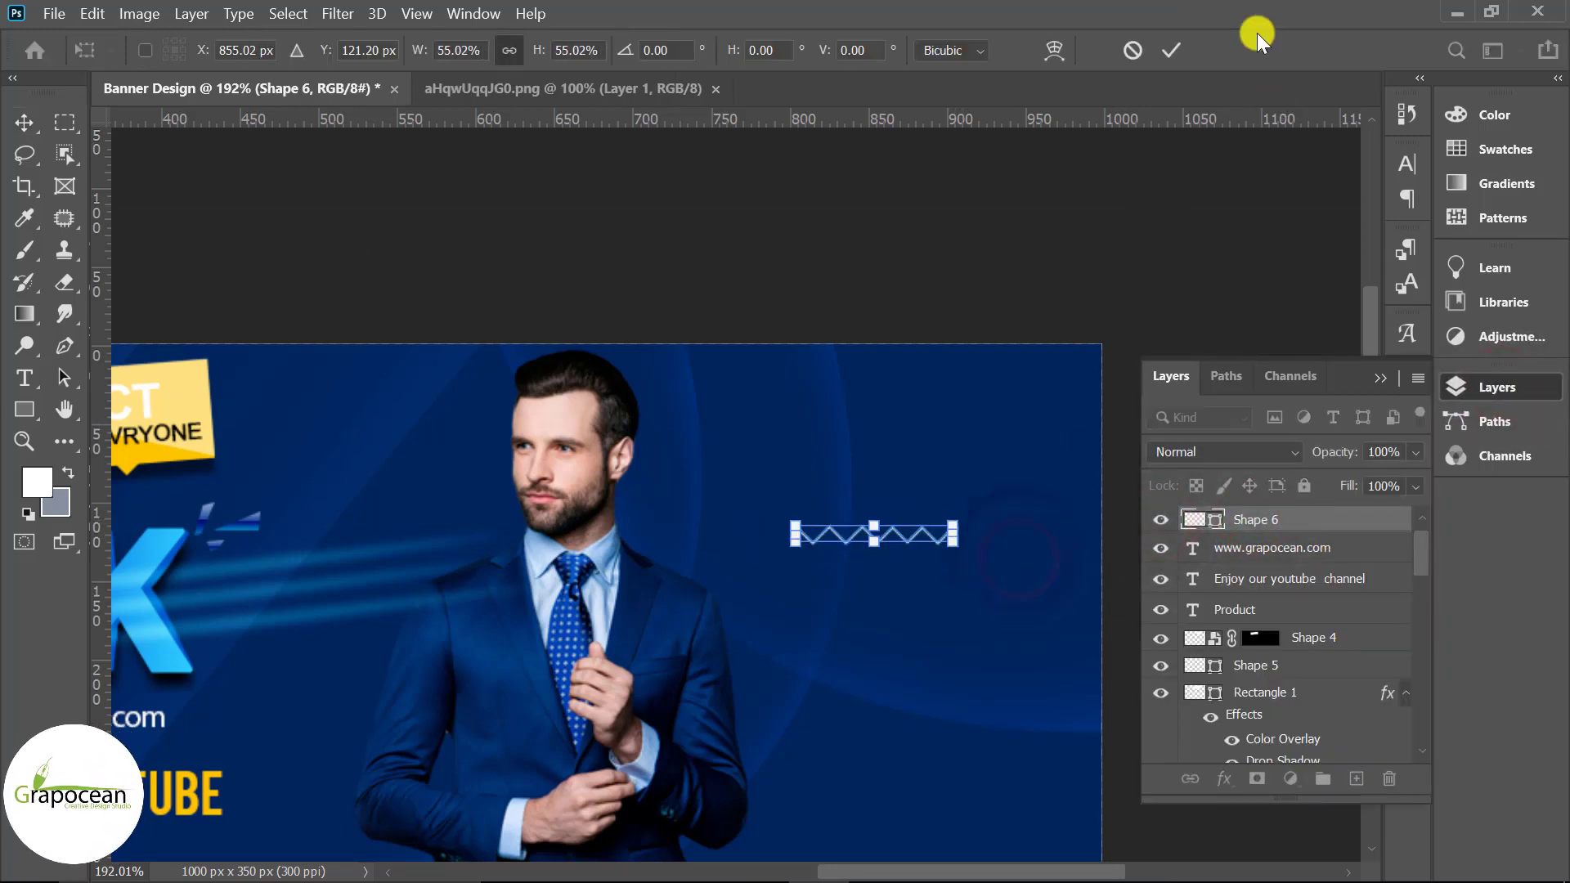
left_click(1171, 50)
Step: Duplicate the zigzag as Shape 6 copy and place it just below the original
scroll(928, 568, "up", 6)
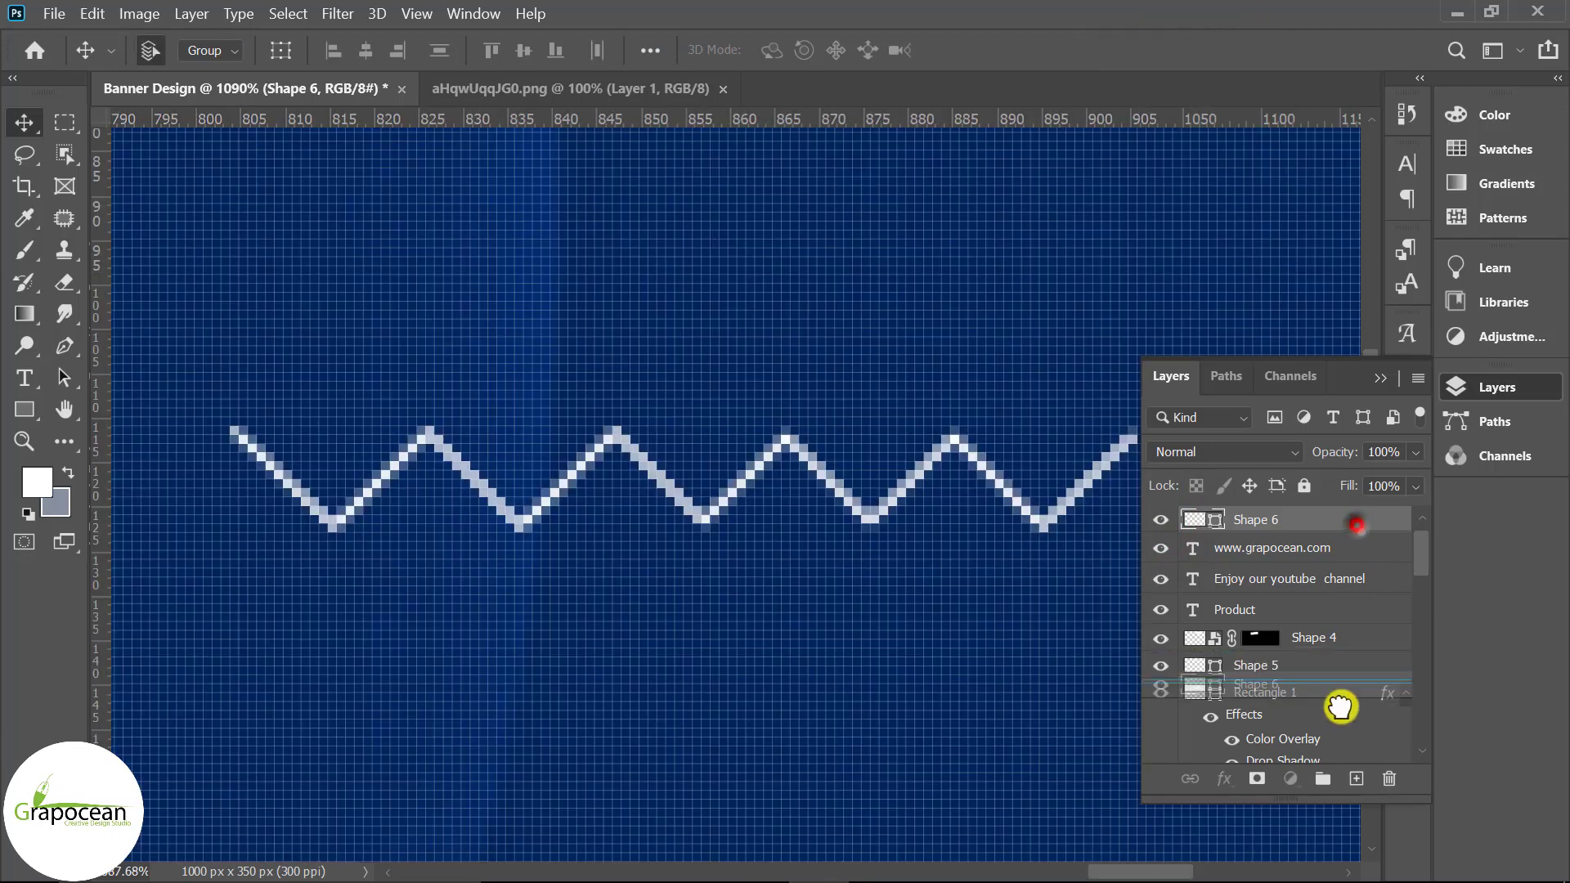
left_click_drag(1256, 520, 1342, 773)
left_click_drag(894, 501, 897, 543)
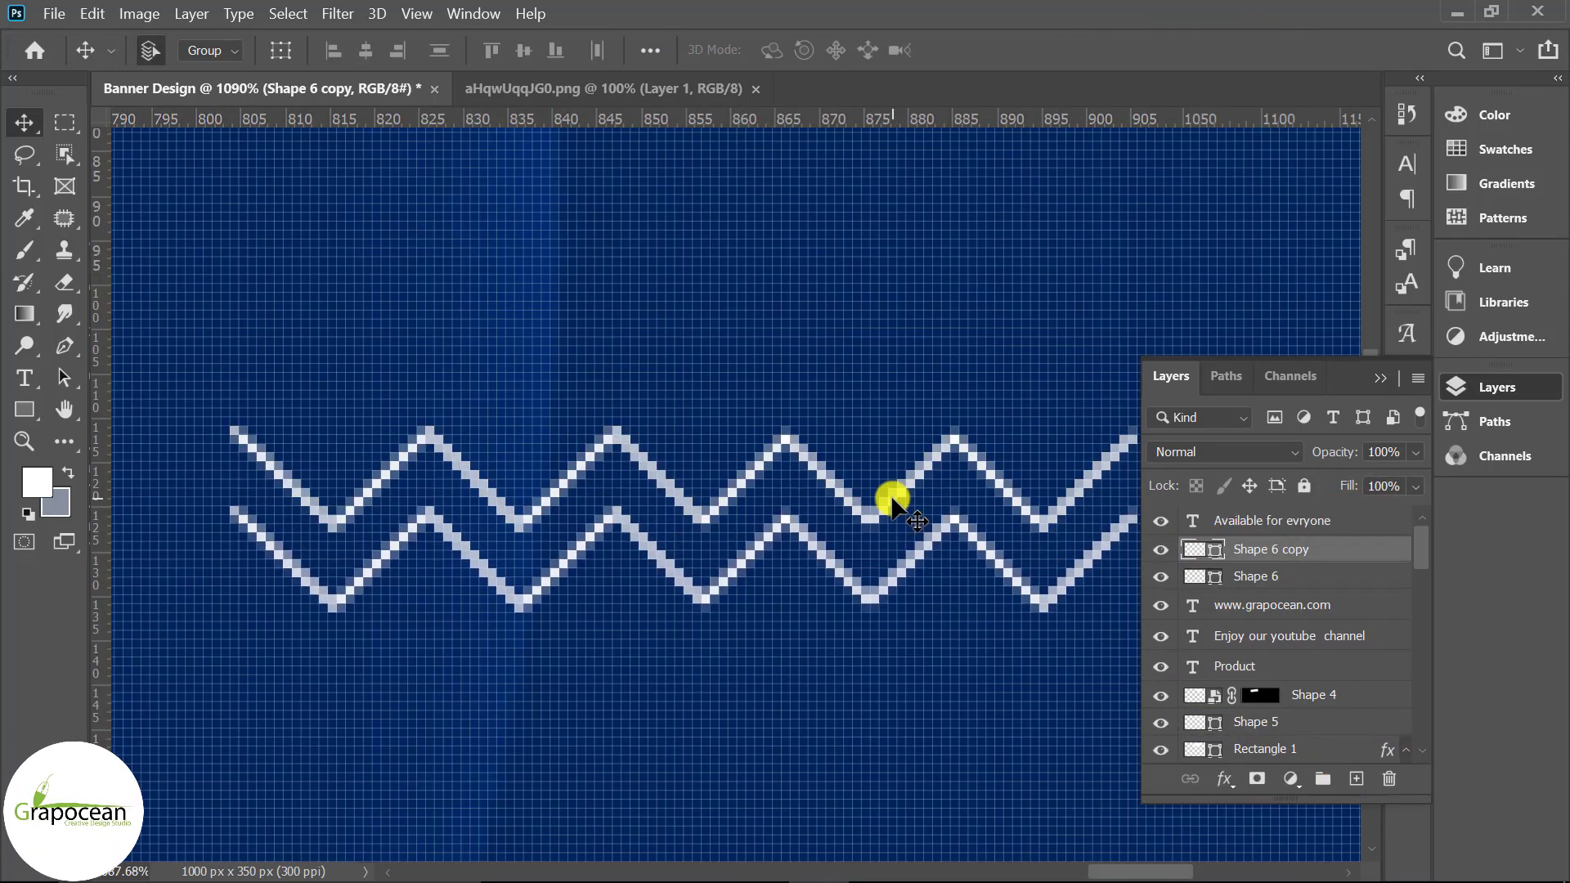
scroll(769, 720, "down", 5)
scroll(858, 712, "down", 3)
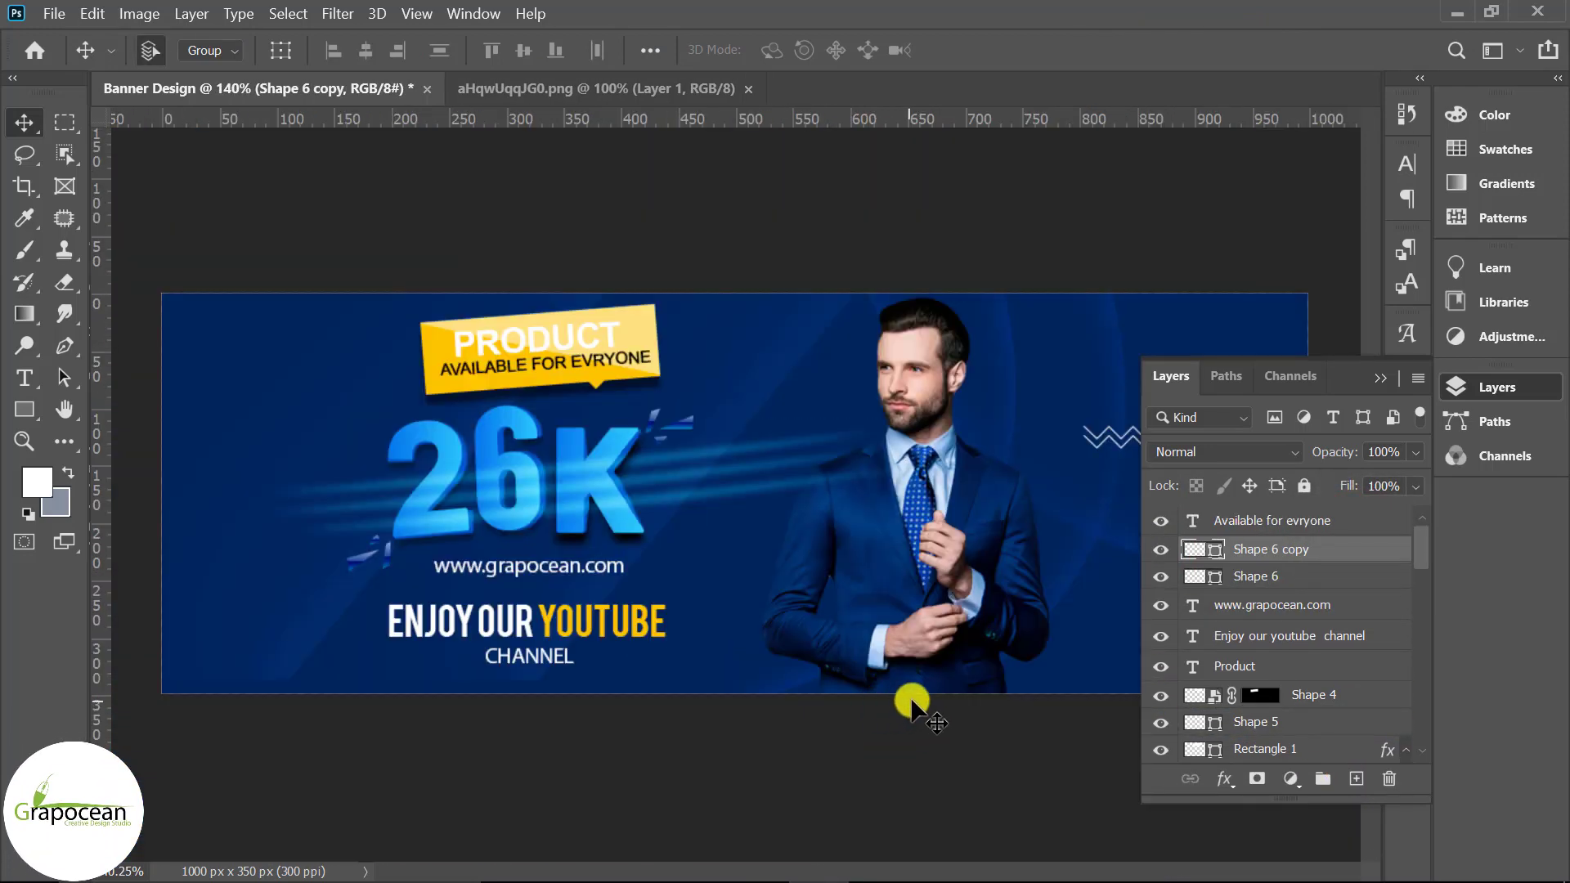
scroll(899, 662, "down", 2)
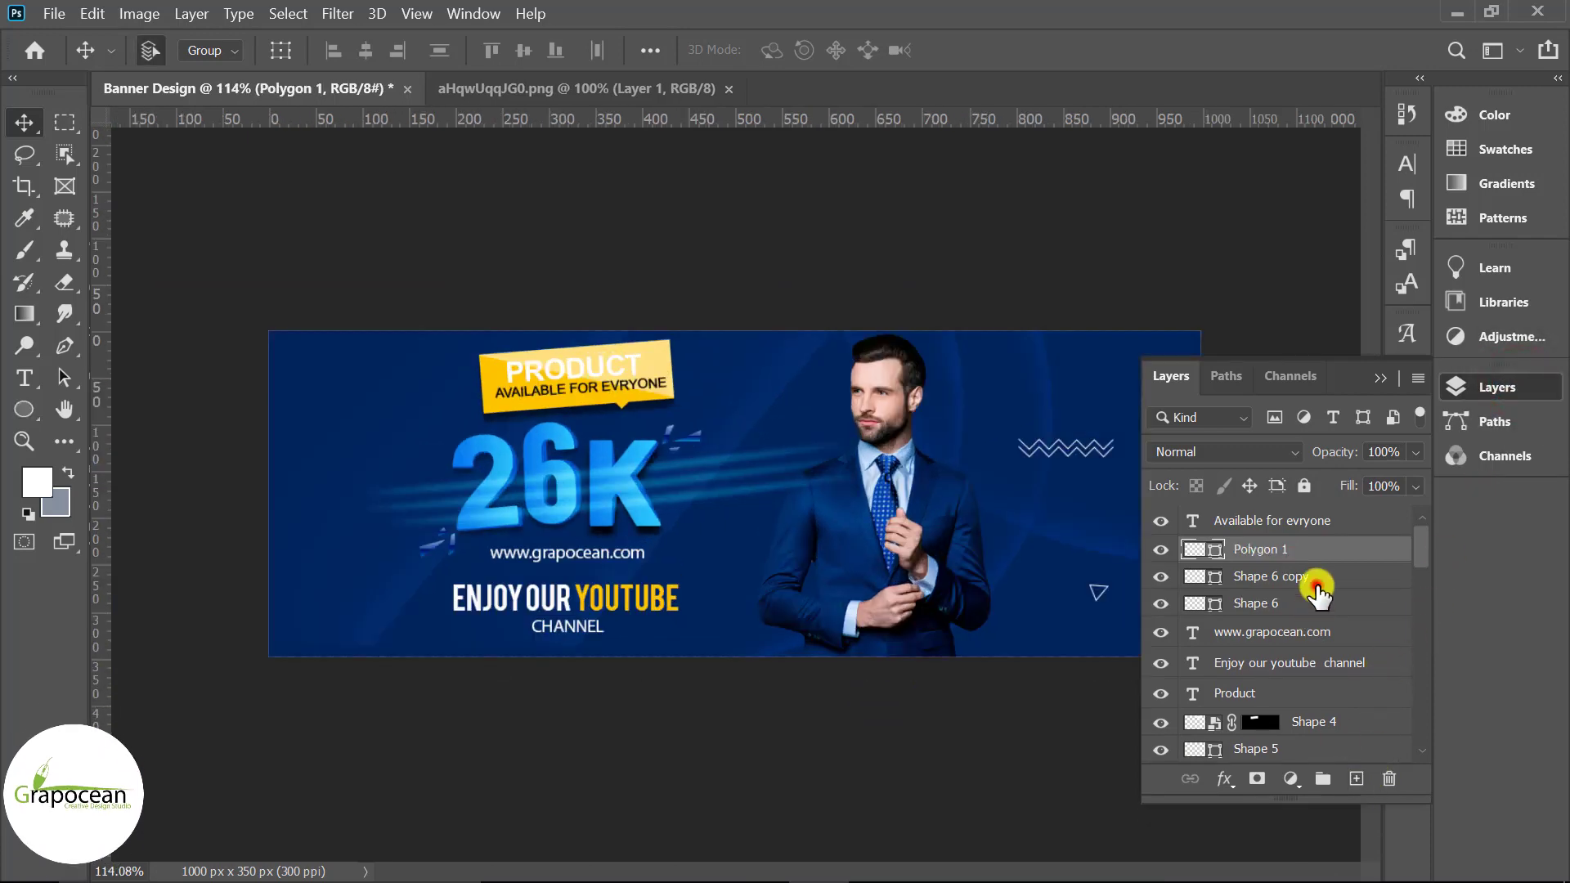
Step: Convert Shape 6 and Shape 6 copy into one smart object, positioned right of the man's head
left_click(1305, 577)
left_click(1300, 604, "shift")
right_click(1300, 606)
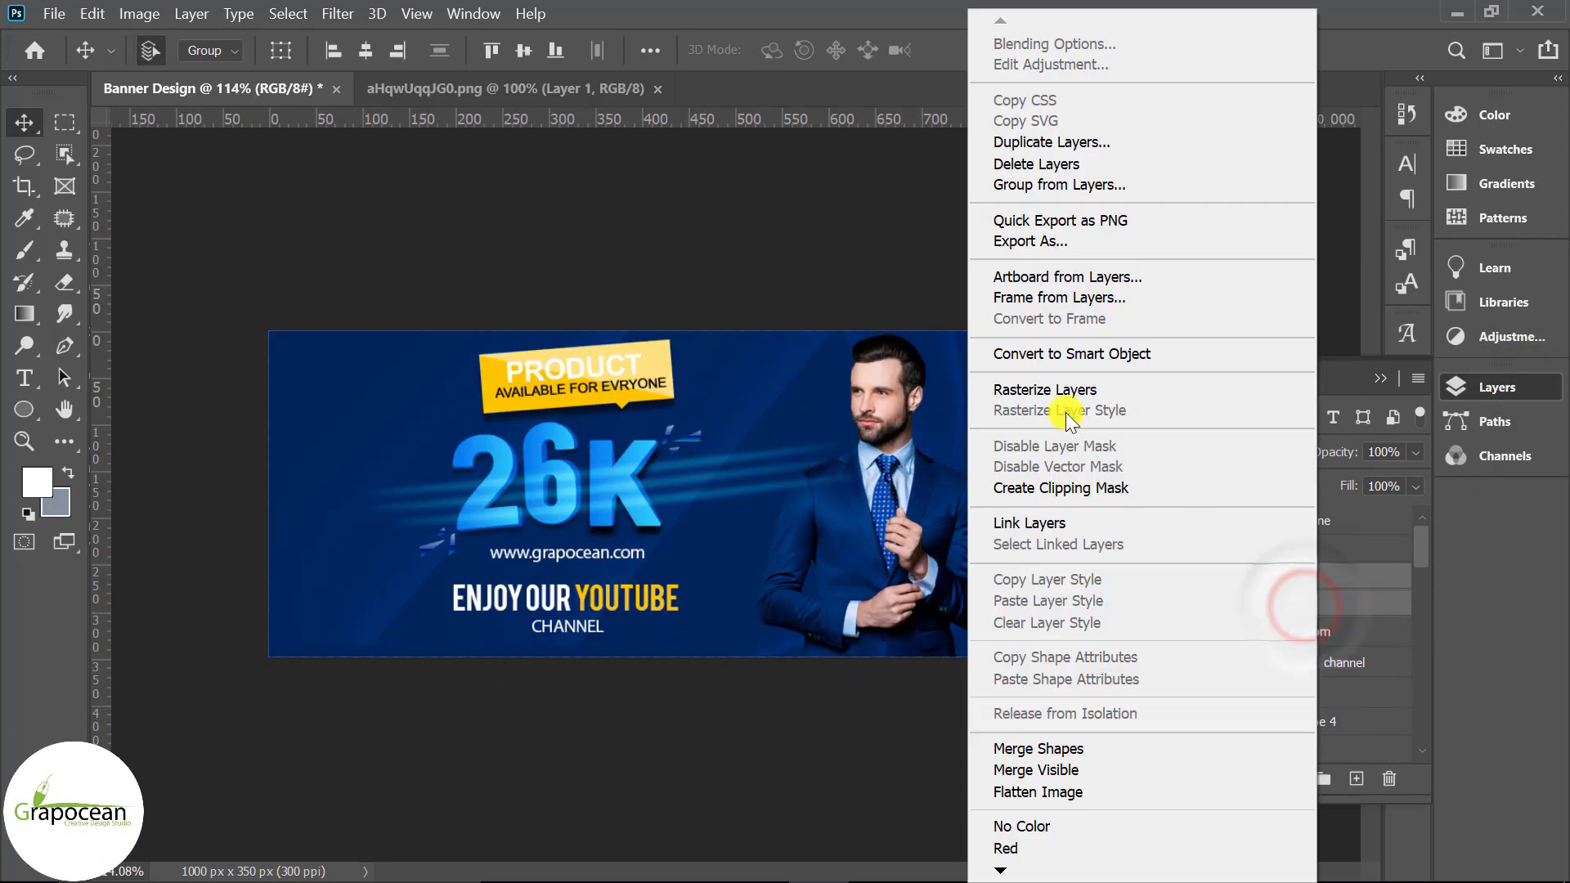
left_click(1073, 360)
key("ctrl+t")
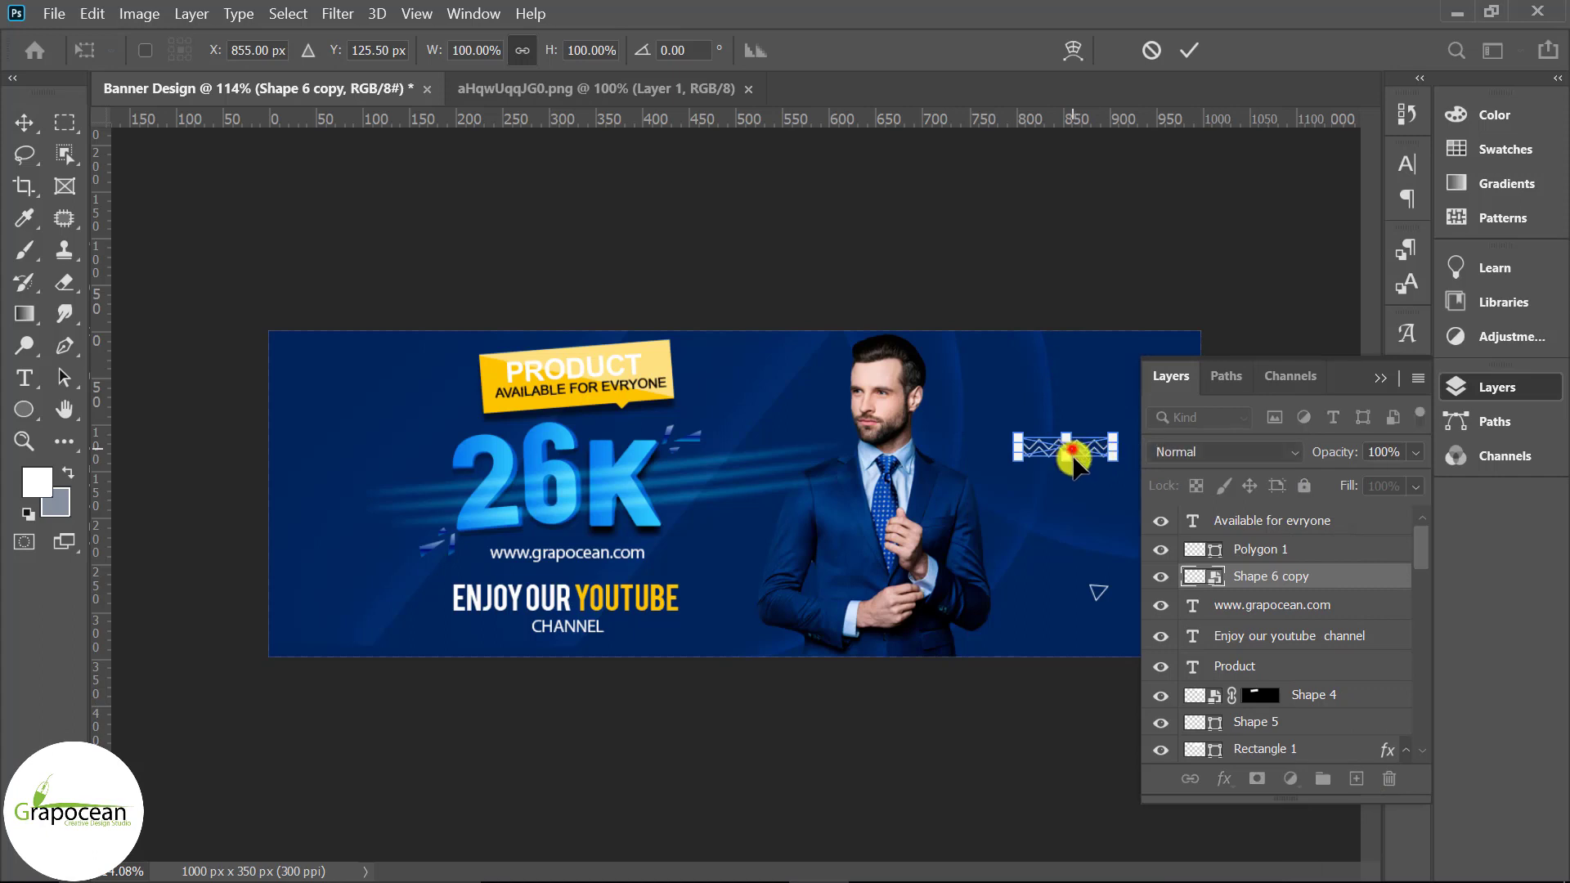
left_click_drag(1073, 460, 1028, 406)
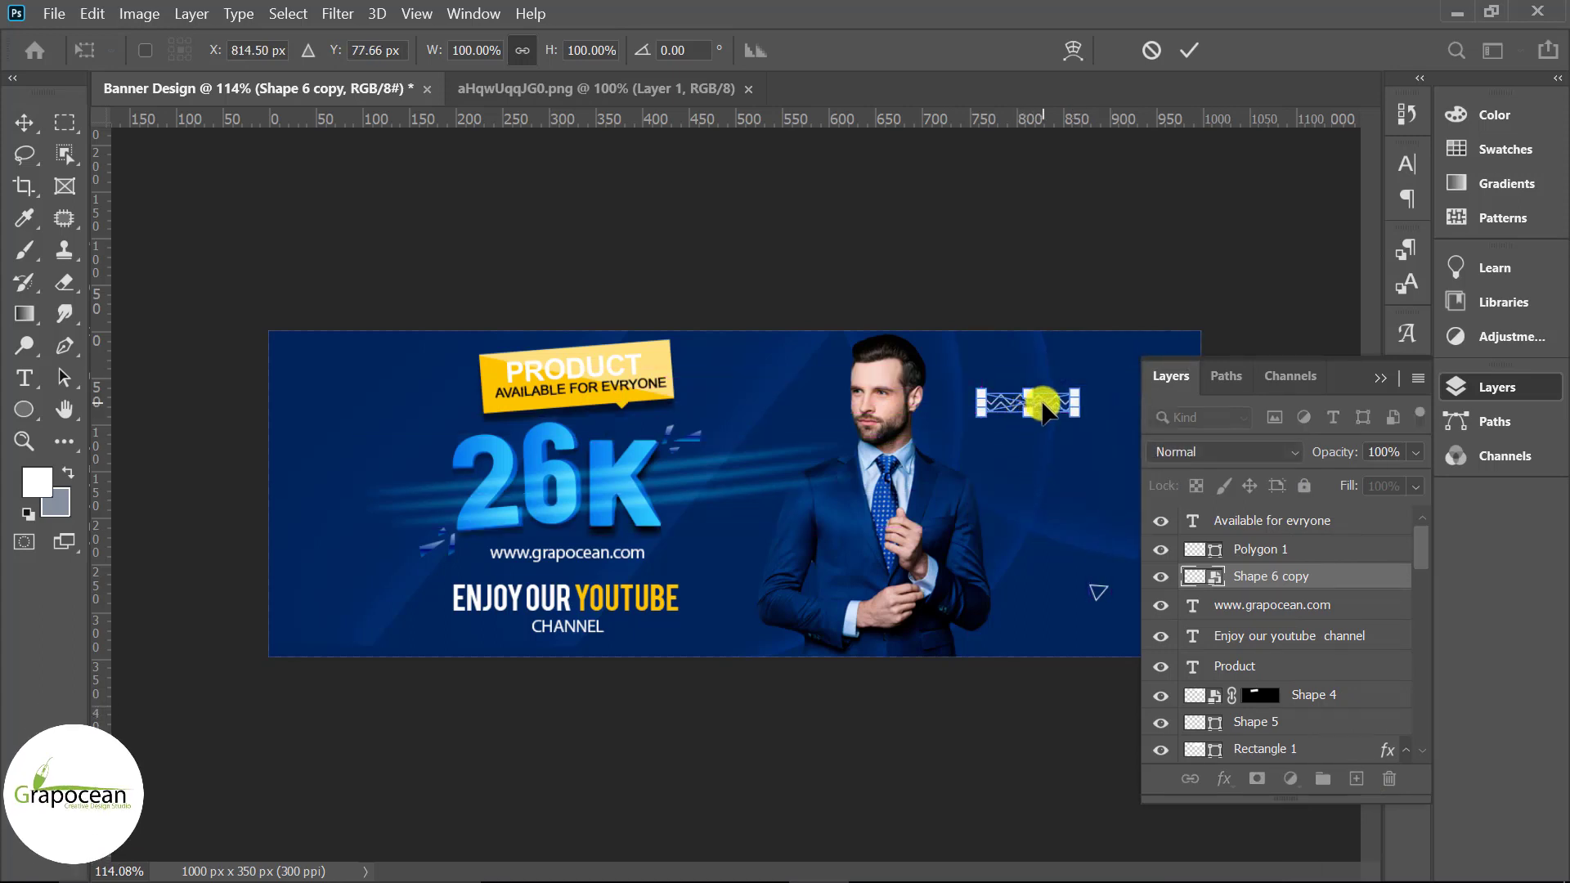
left_click_drag(1030, 406, 395, 452)
left_click(1195, 51)
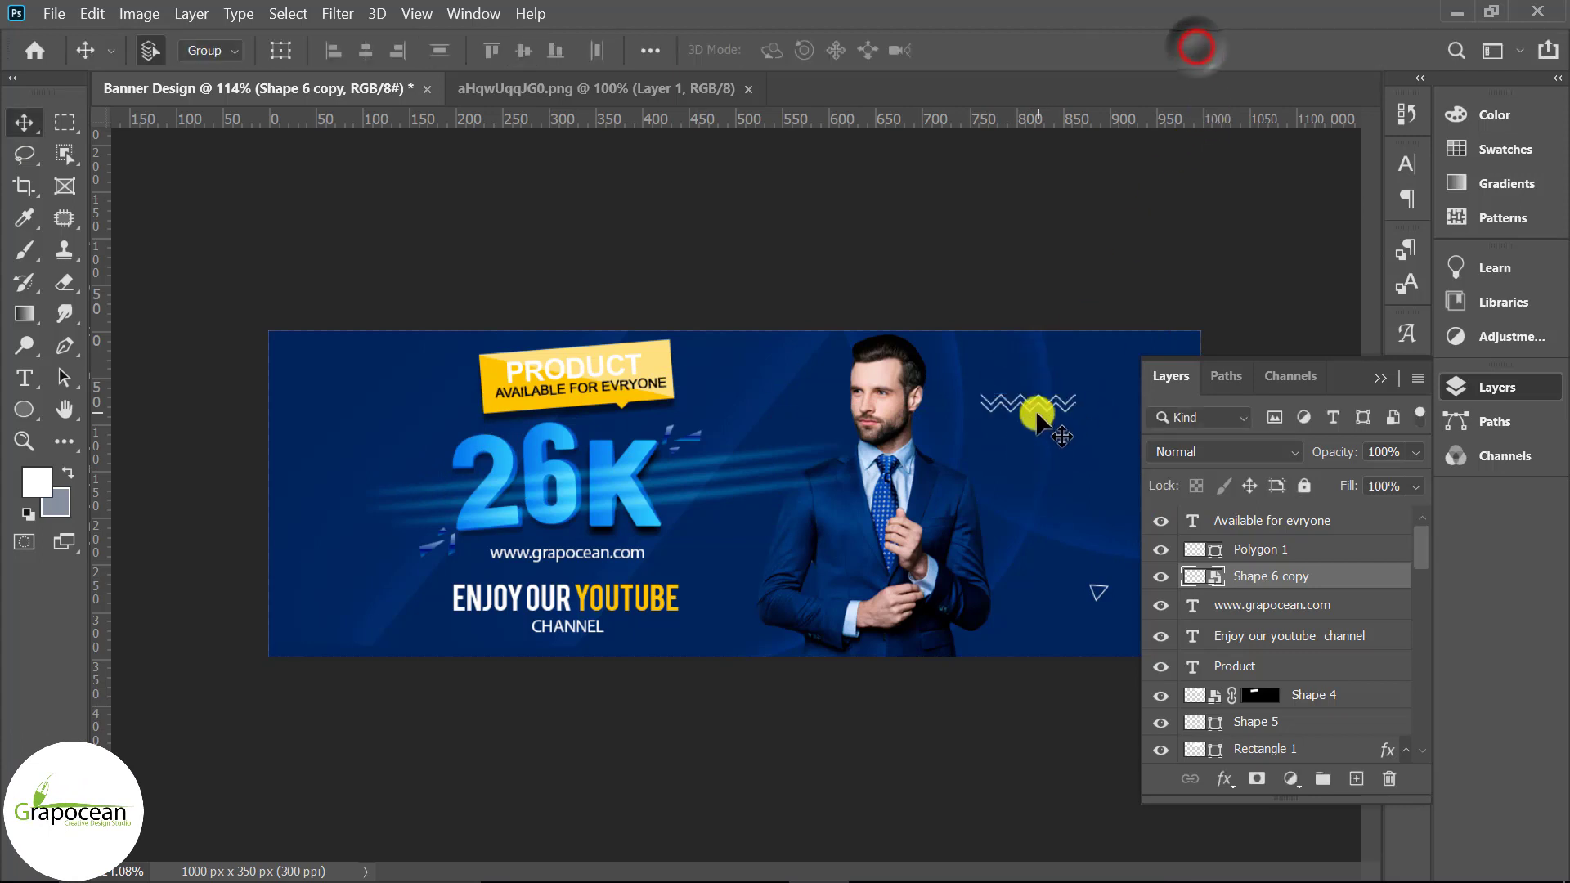
left_click(1032, 403)
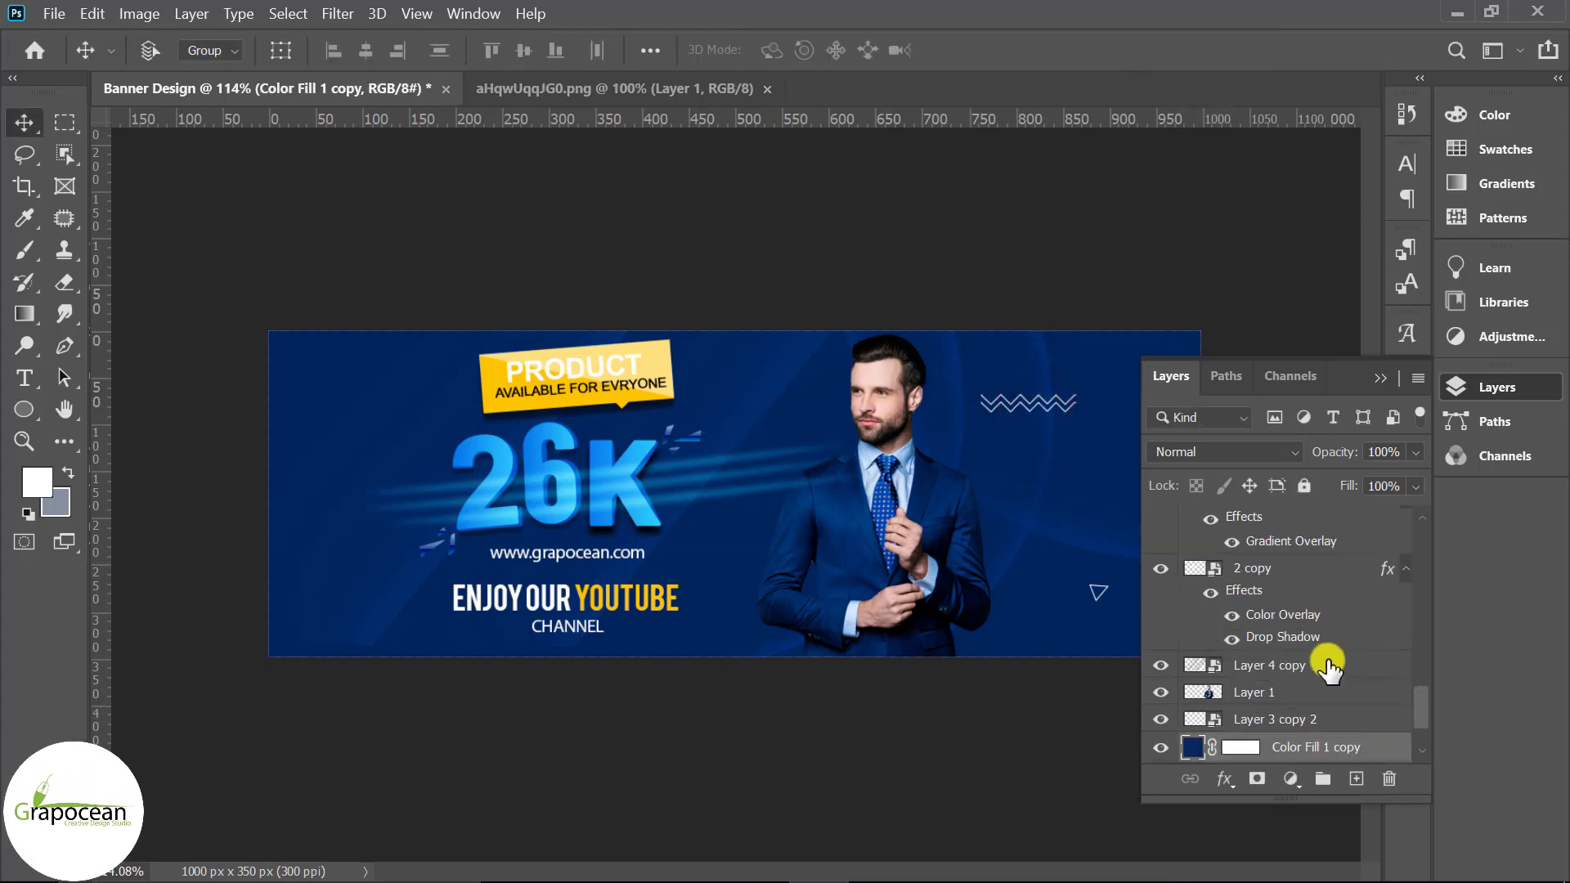
Step: Duplicate the zigzag pair as Shape 6 copy 2 and place it left of ENJOY OUR YOUTUBE
left_click_drag(1385, 526, 1356, 779)
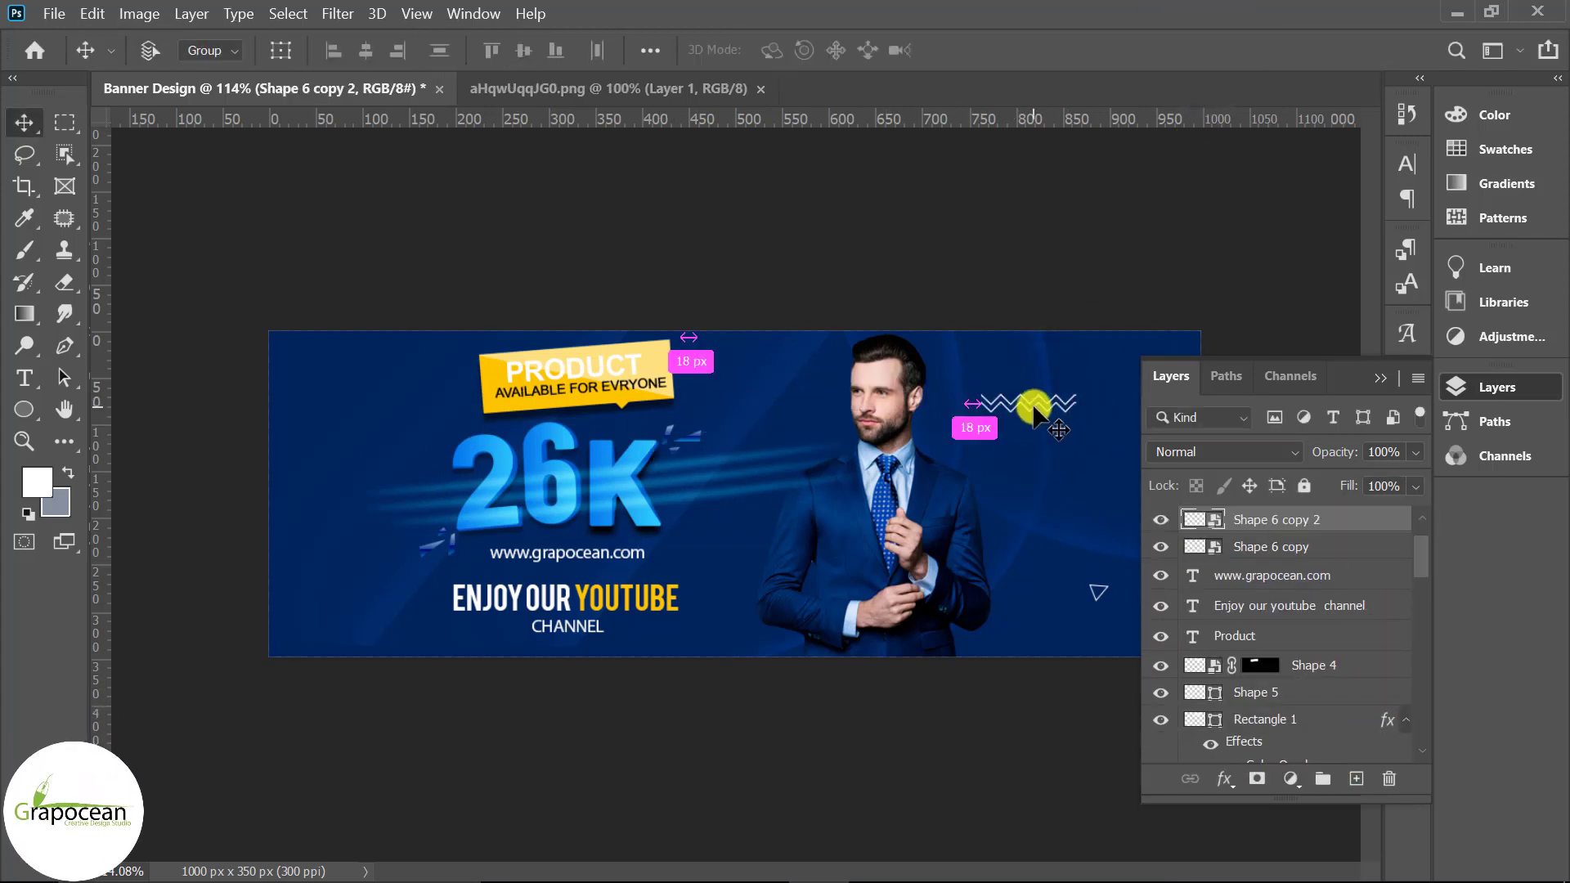
key("ctrl+t")
left_click_drag(671, 417, 386, 603)
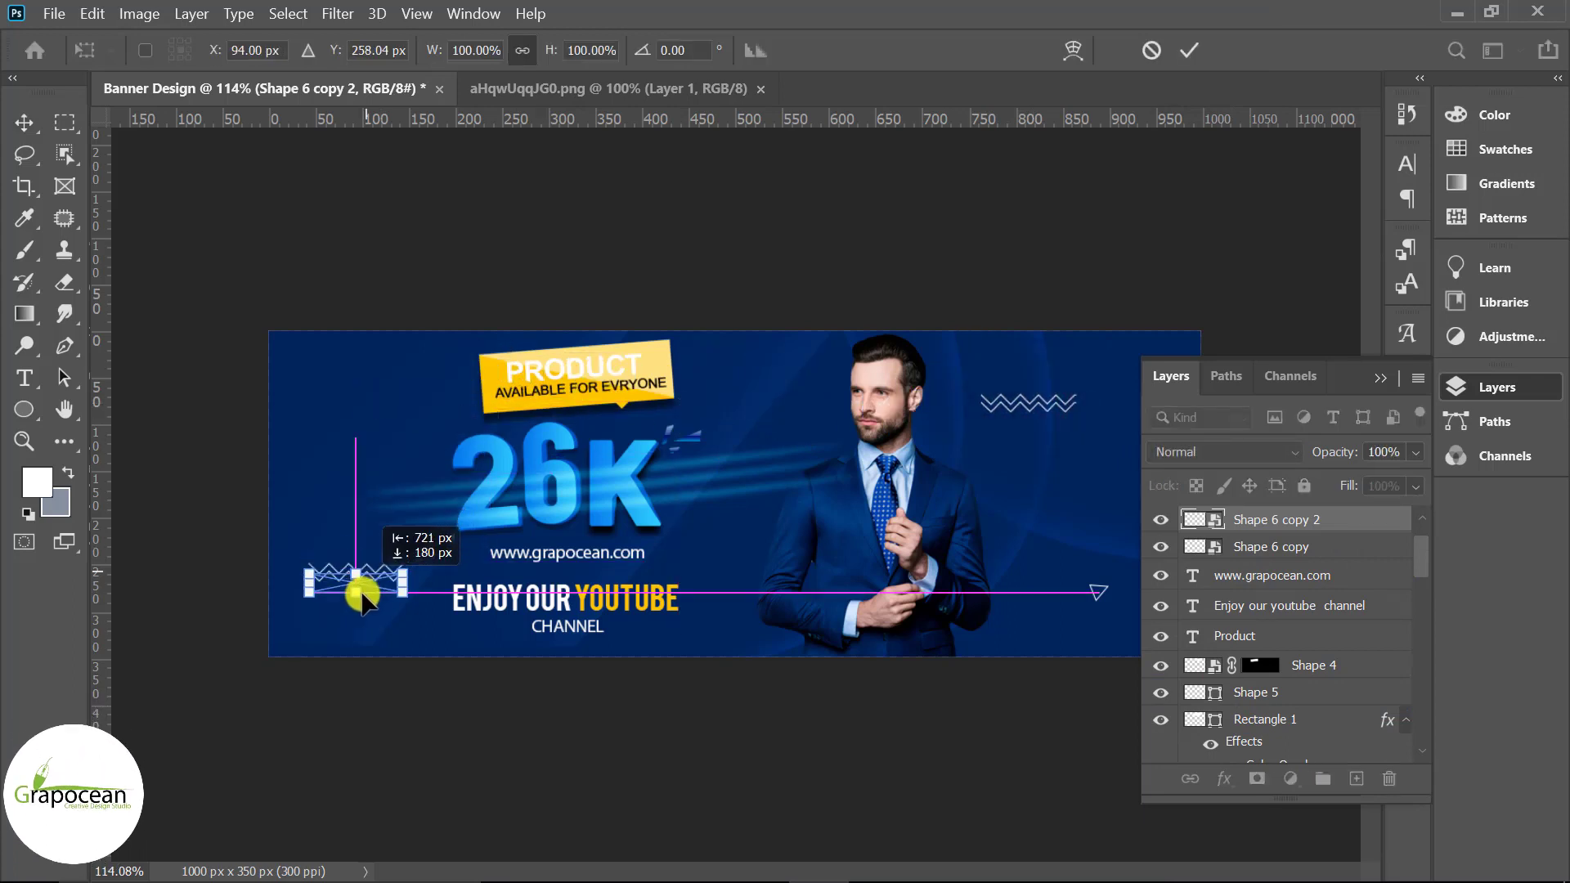